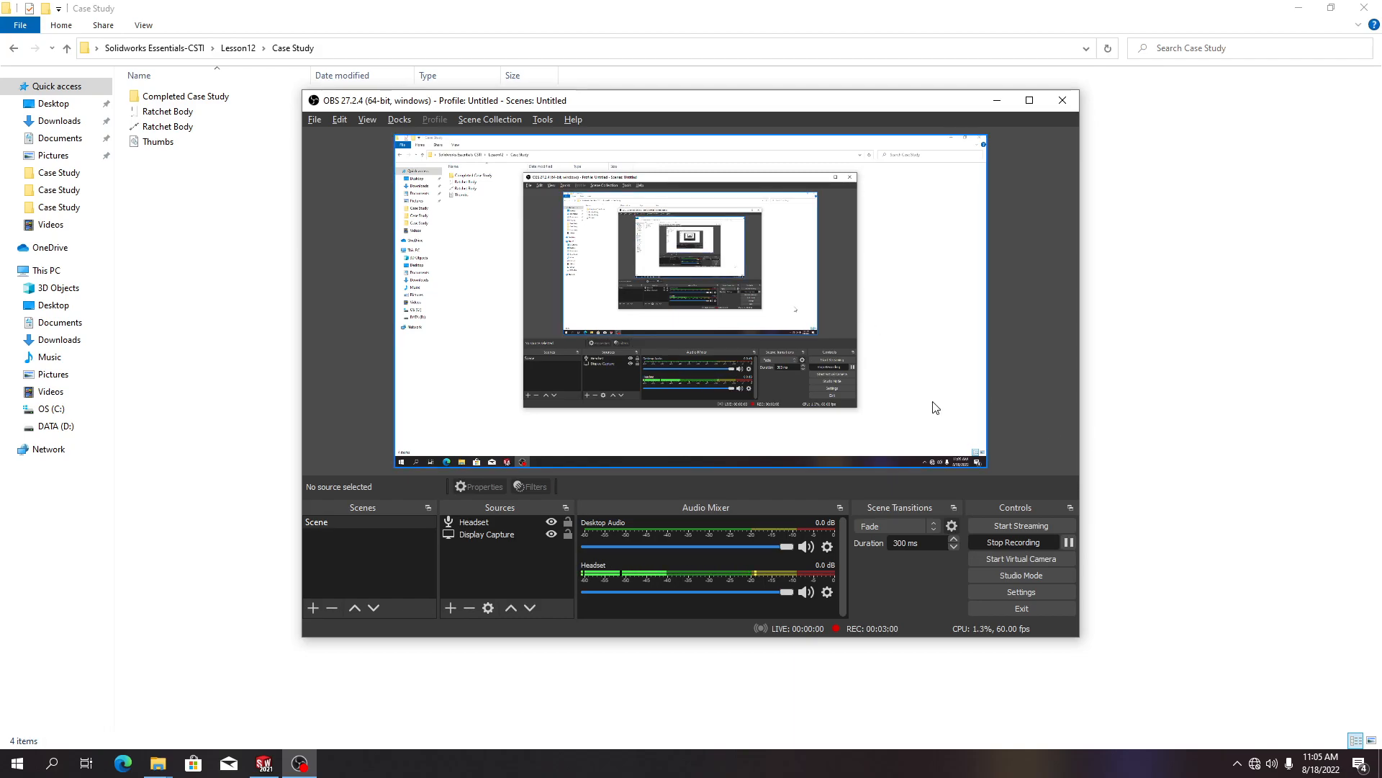
Open the system options and review the Drawings and Display Style settings, then close the dialog
key("alt+Tab")
key("alt+Tab")
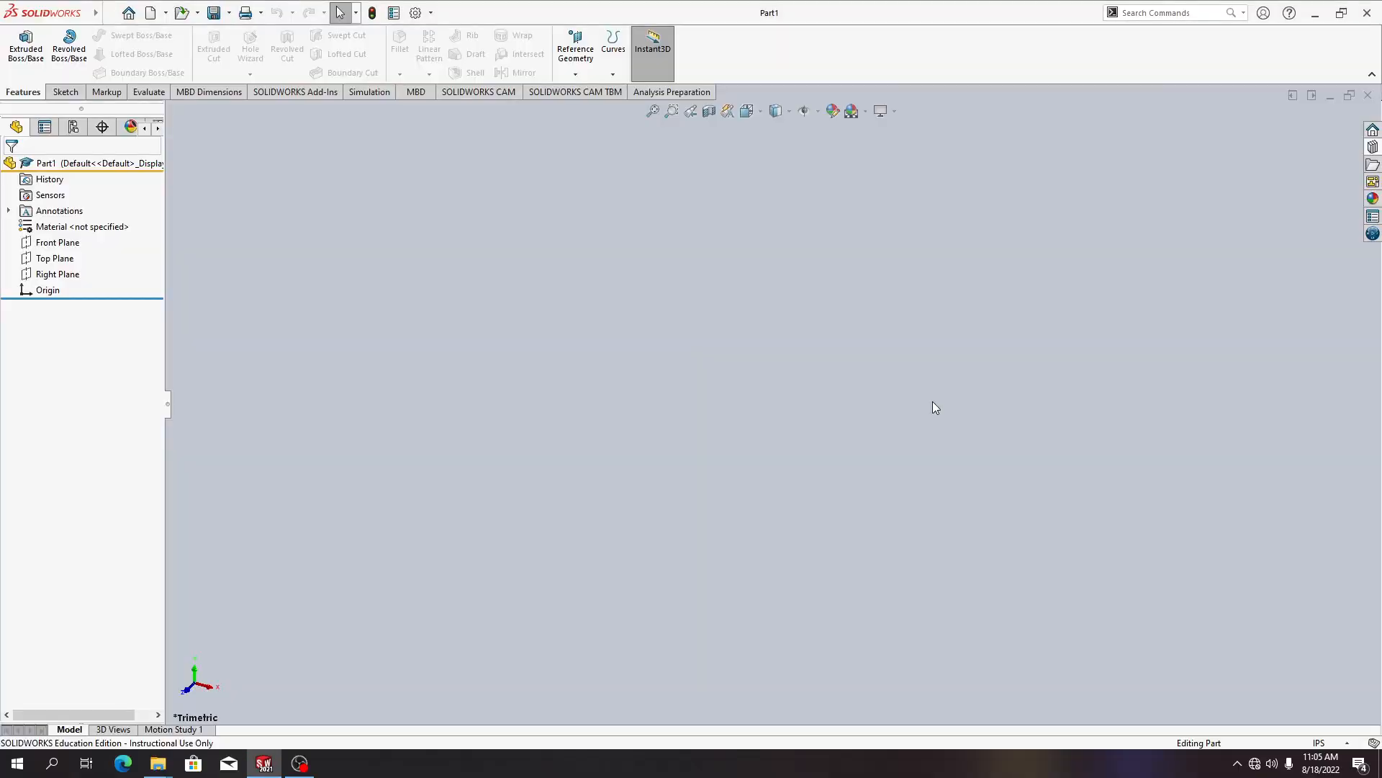
left_click(110, 13)
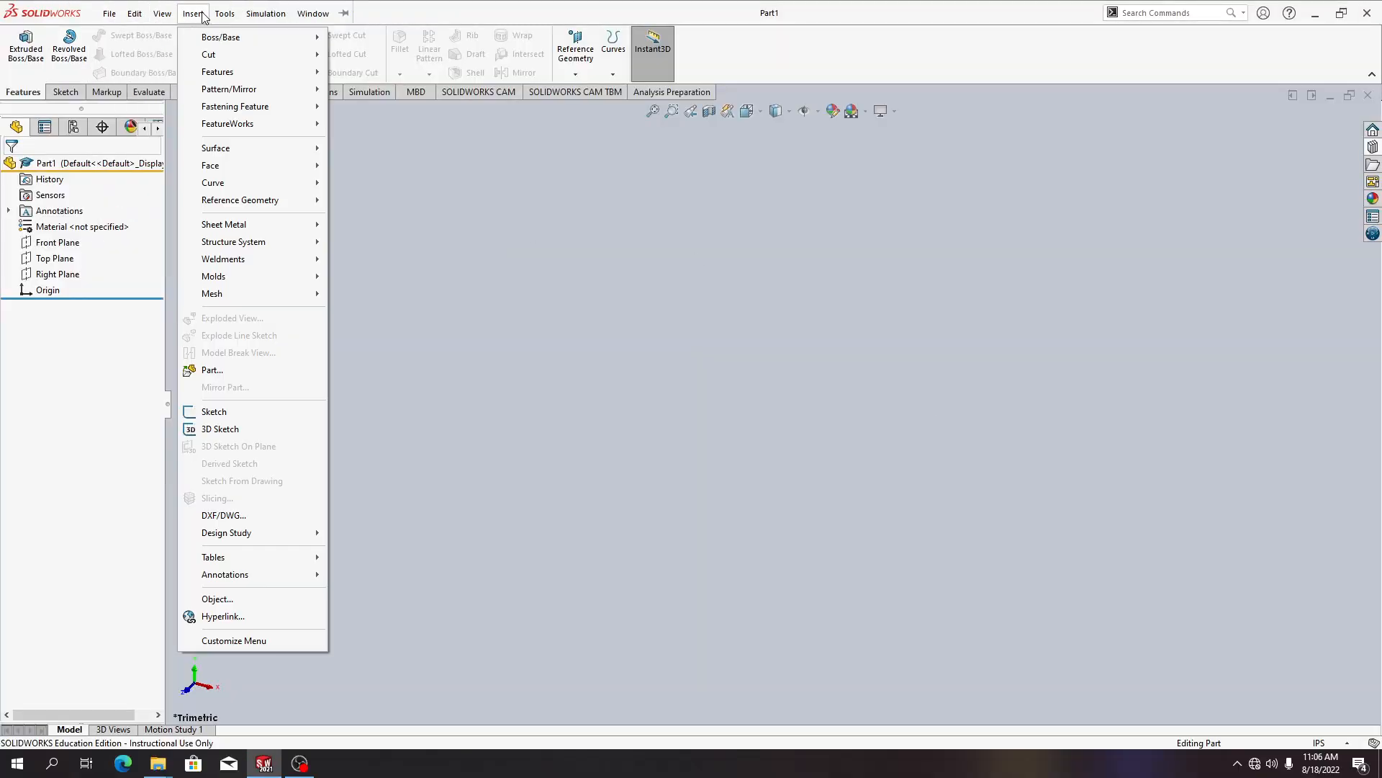
mouse_move(218, 16)
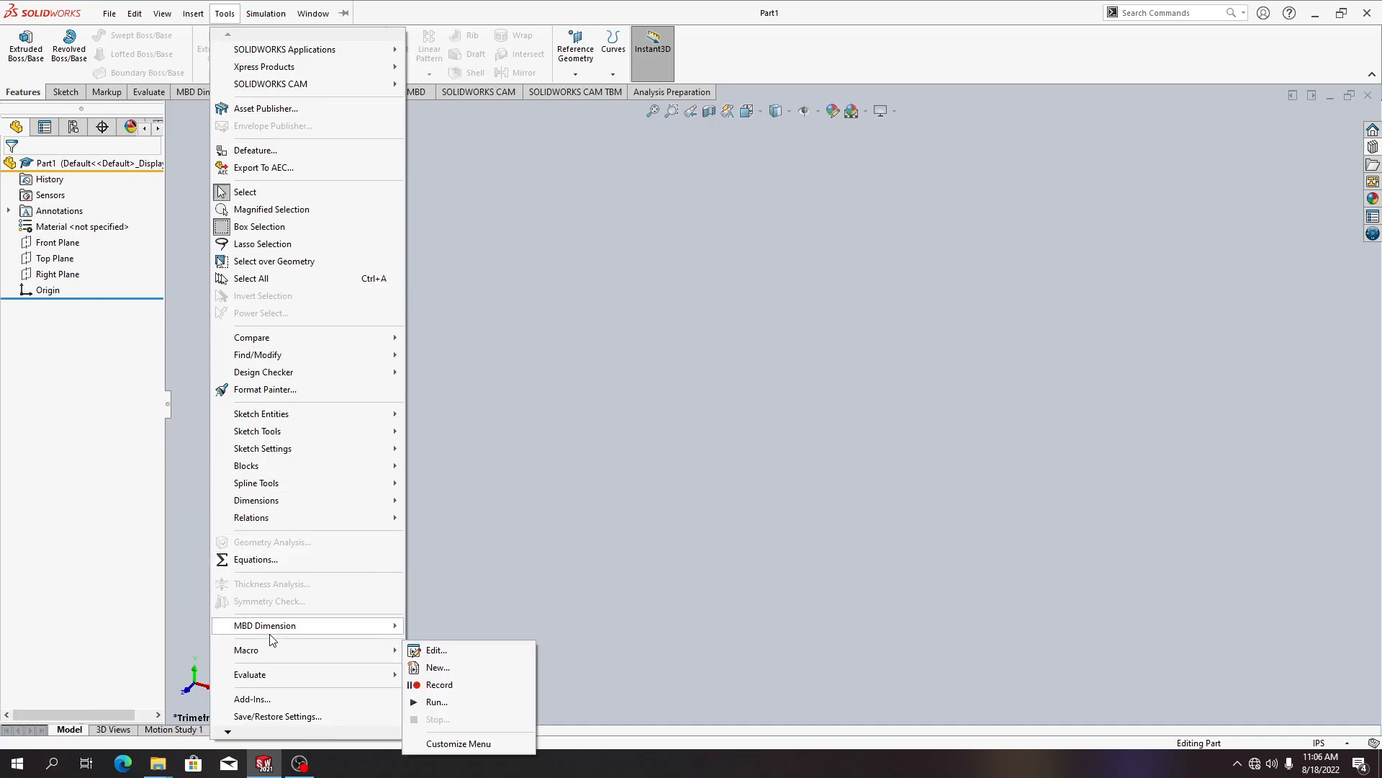
mouse_move(278, 490)
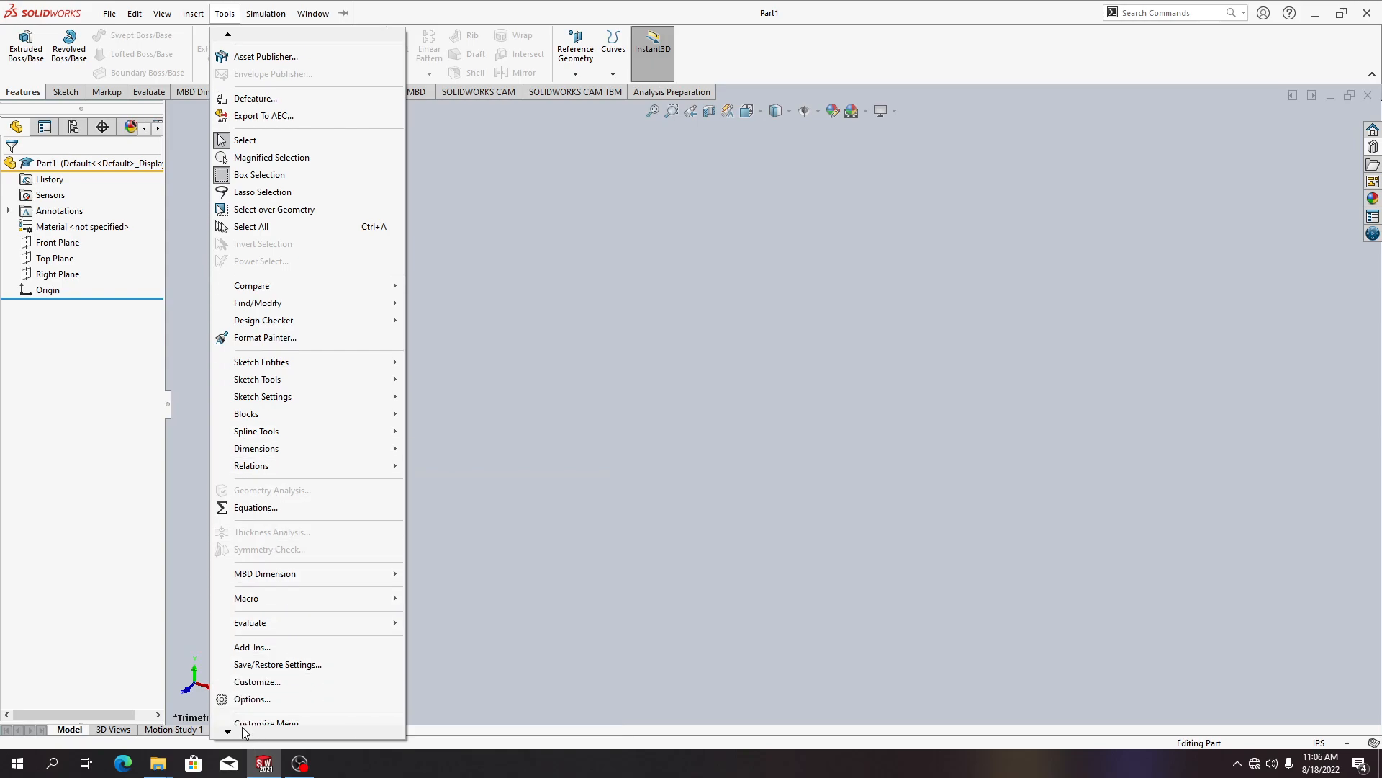
left_click(248, 692)
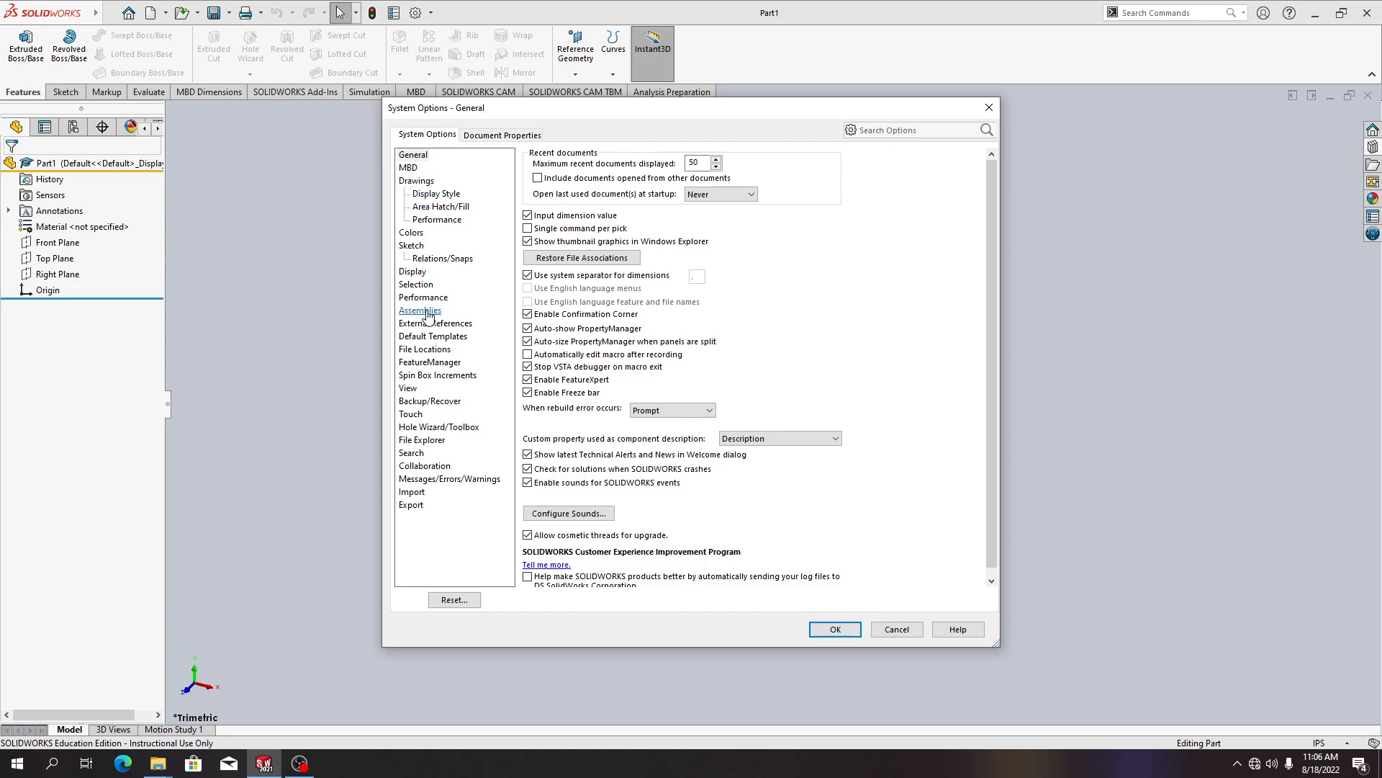
left_click(425, 181)
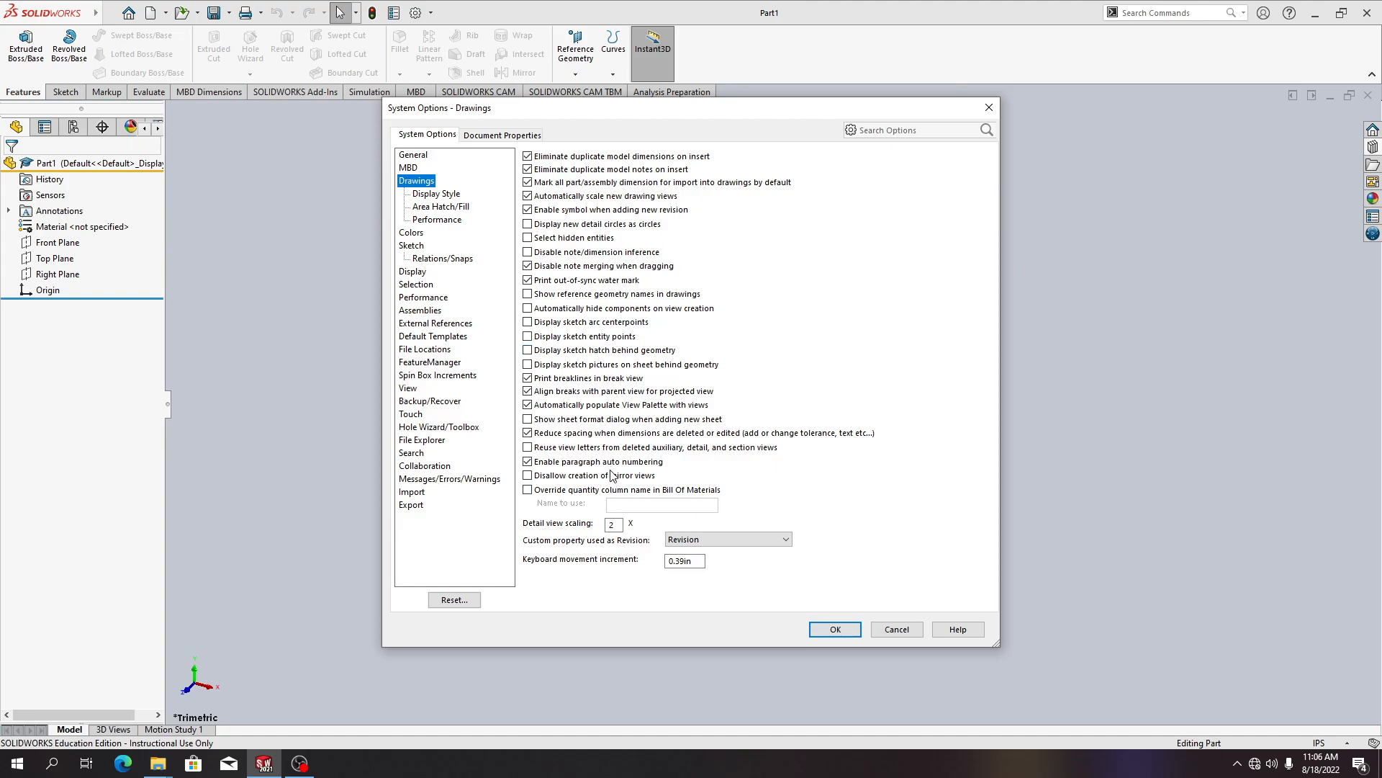
left_click(697, 540)
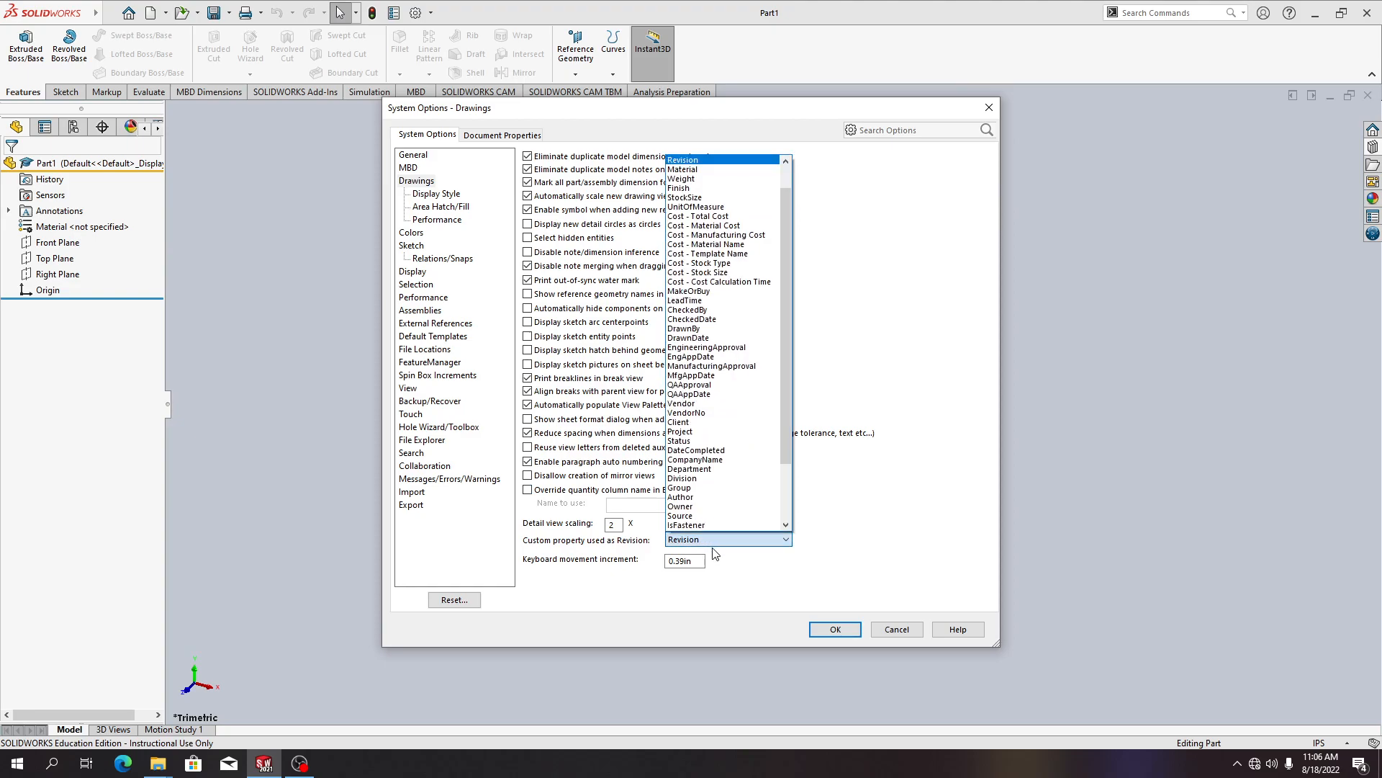
left_click(880, 540)
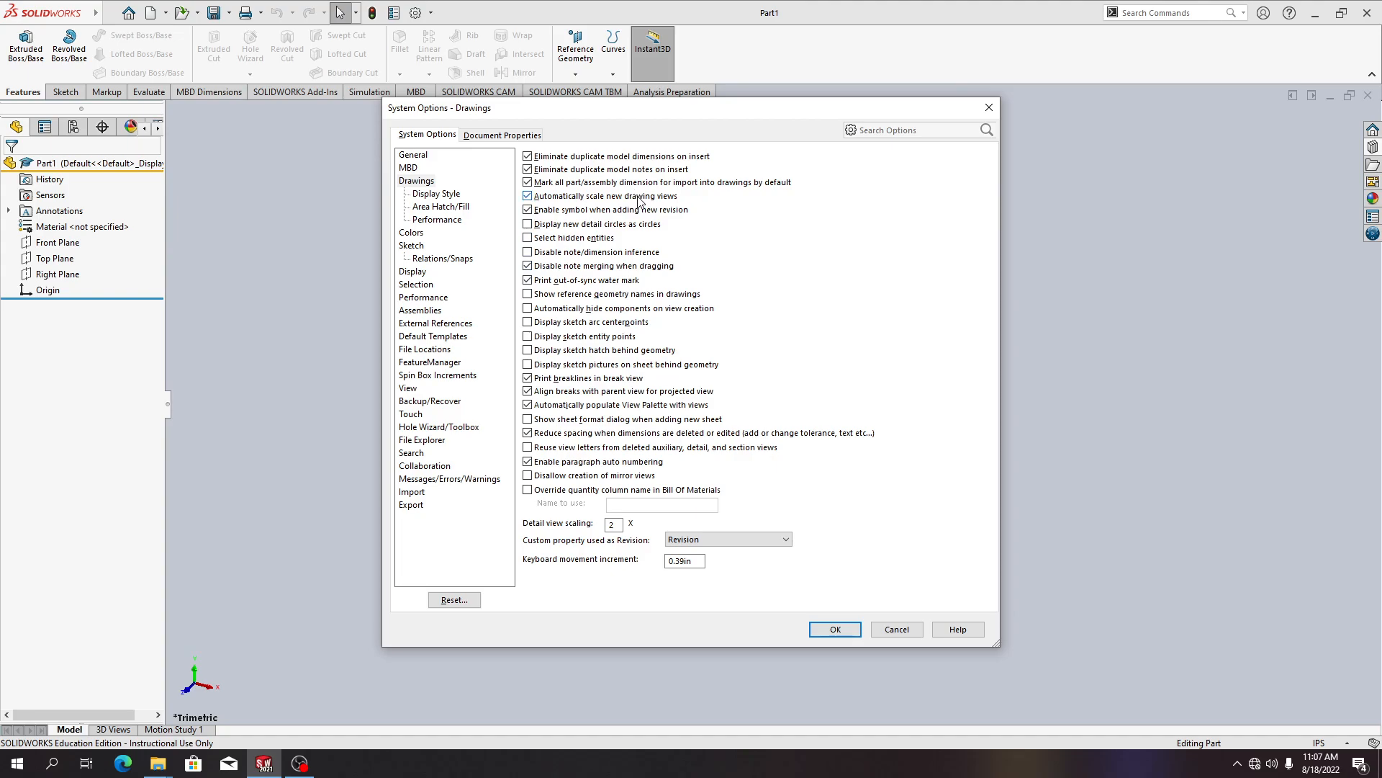
key("alt+Tab")
left_click(1071, 541)
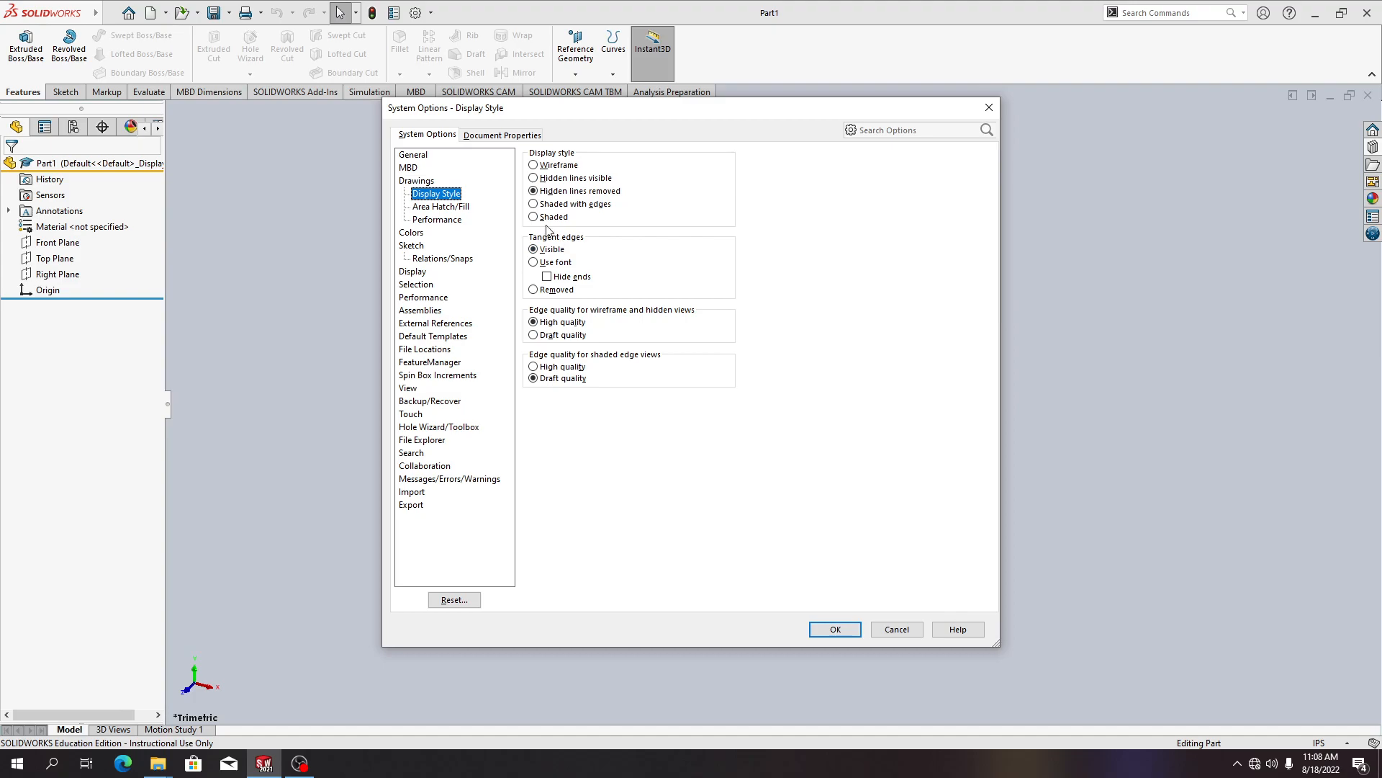
left_click(835, 630)
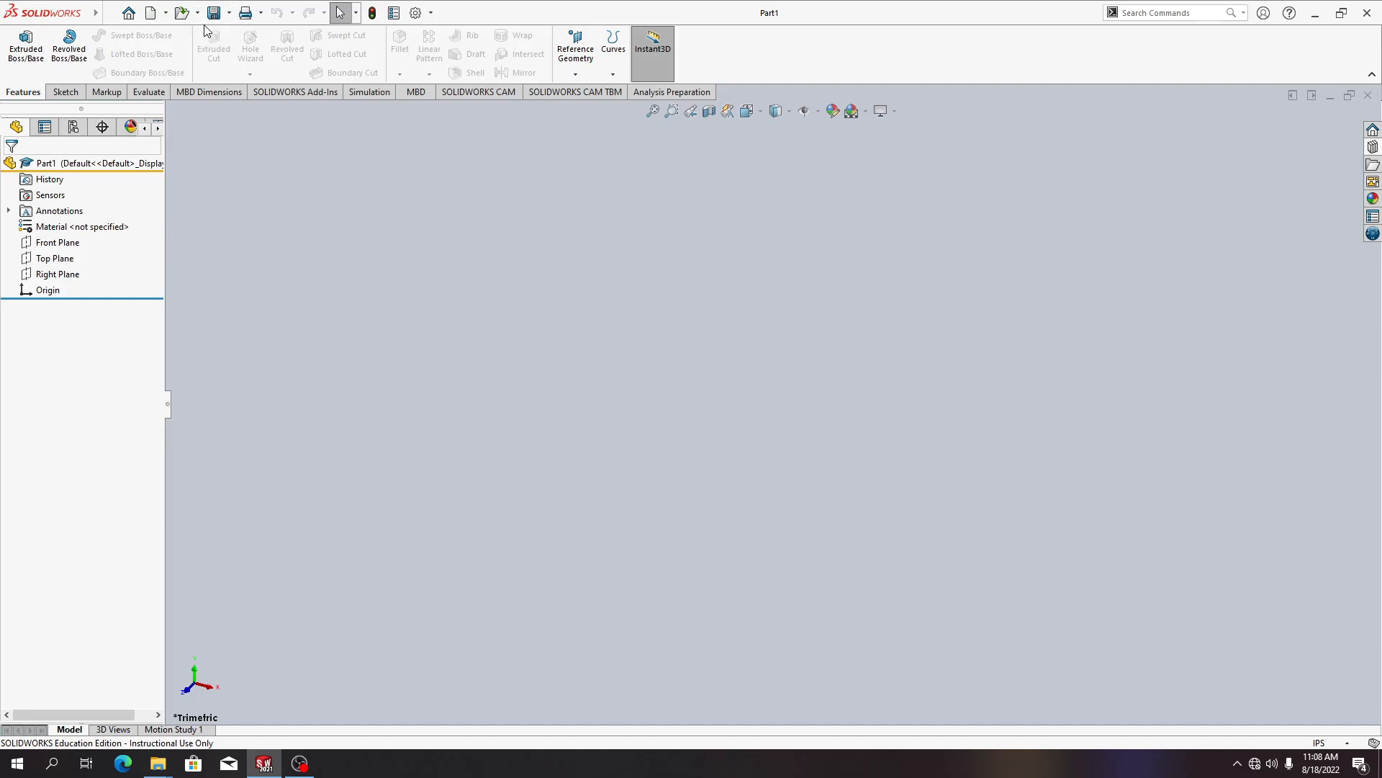
Open the Ratchet Body drawing document from the Case Study folder
key("alt+Tab")
key("Tab")
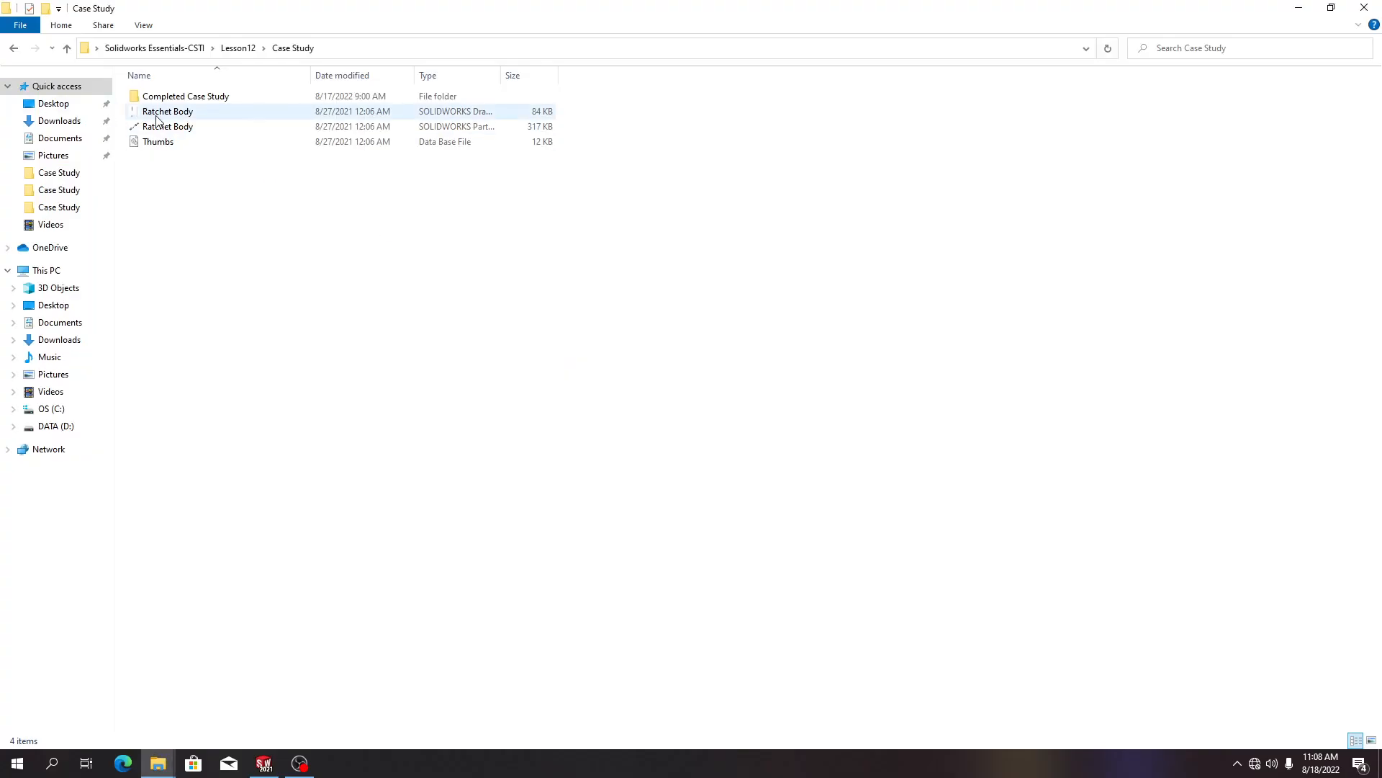
left_click(166, 112)
left_click(165, 127)
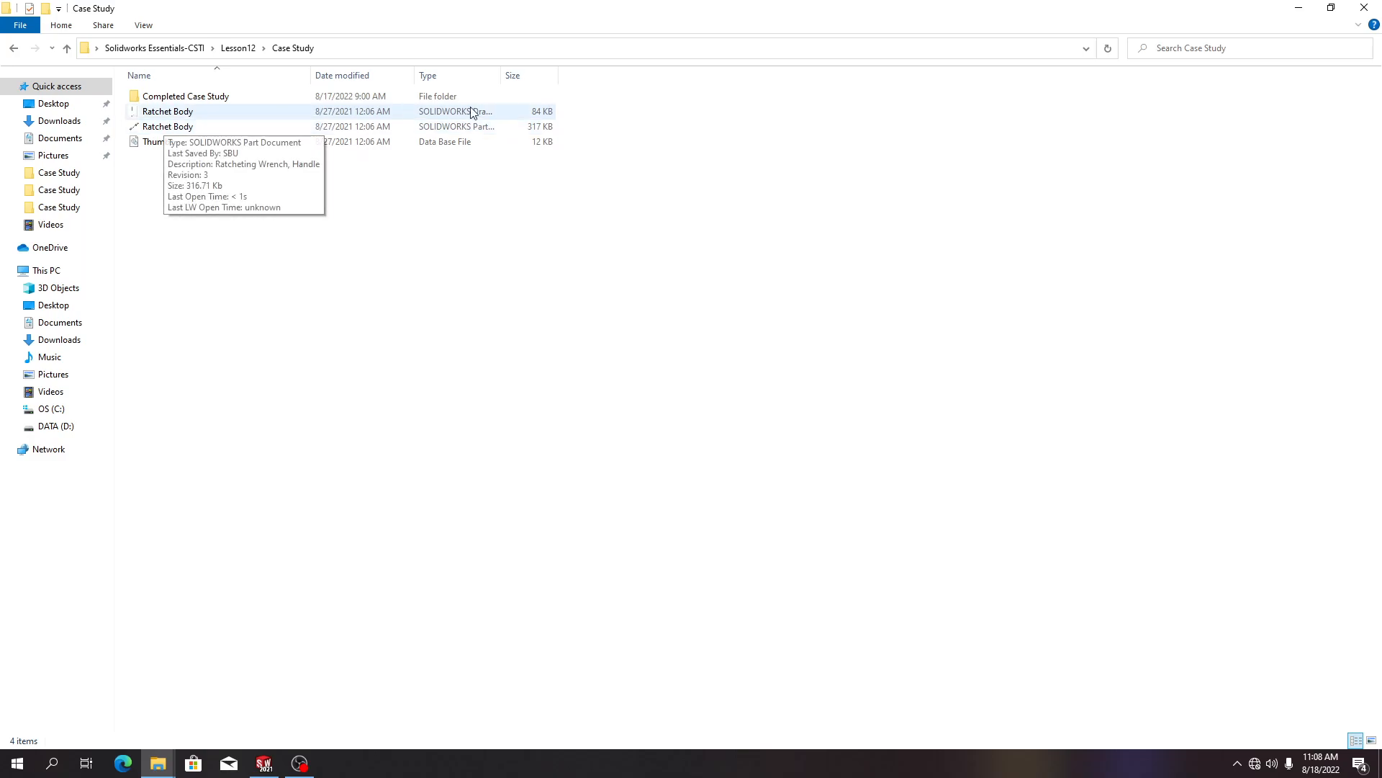
left_click_drag(501, 76, 583, 75)
left_click(508, 114)
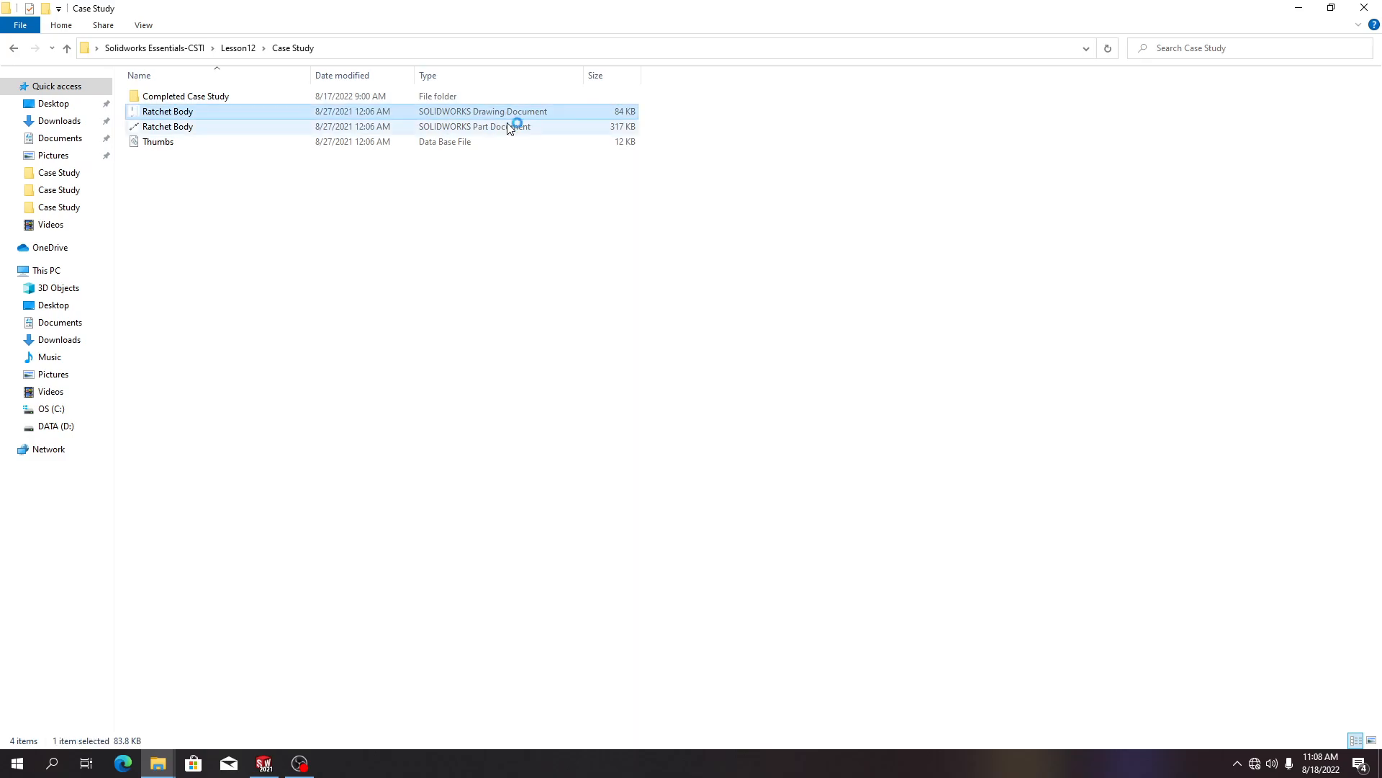
double_click(513, 116)
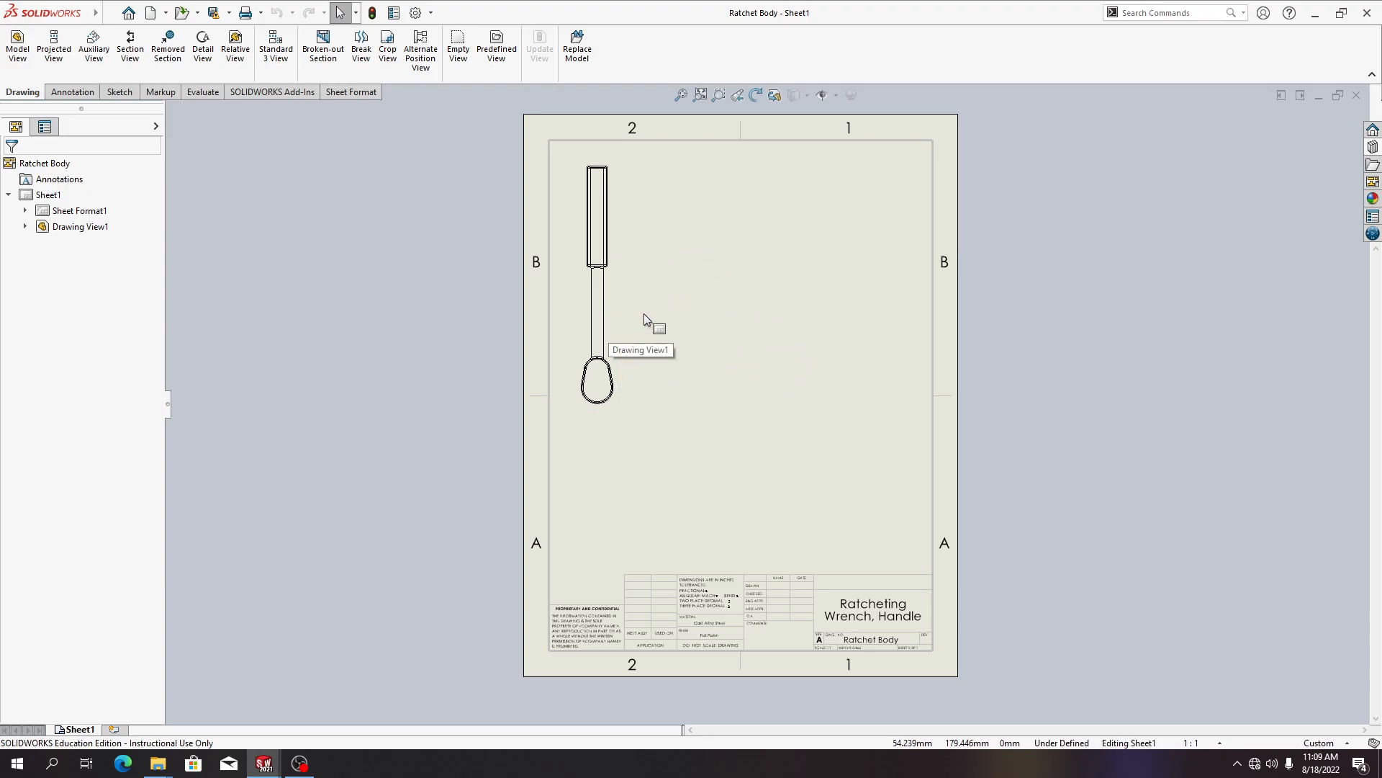
Open the sheet's properties and cancel without changing anything
right_click(760, 309)
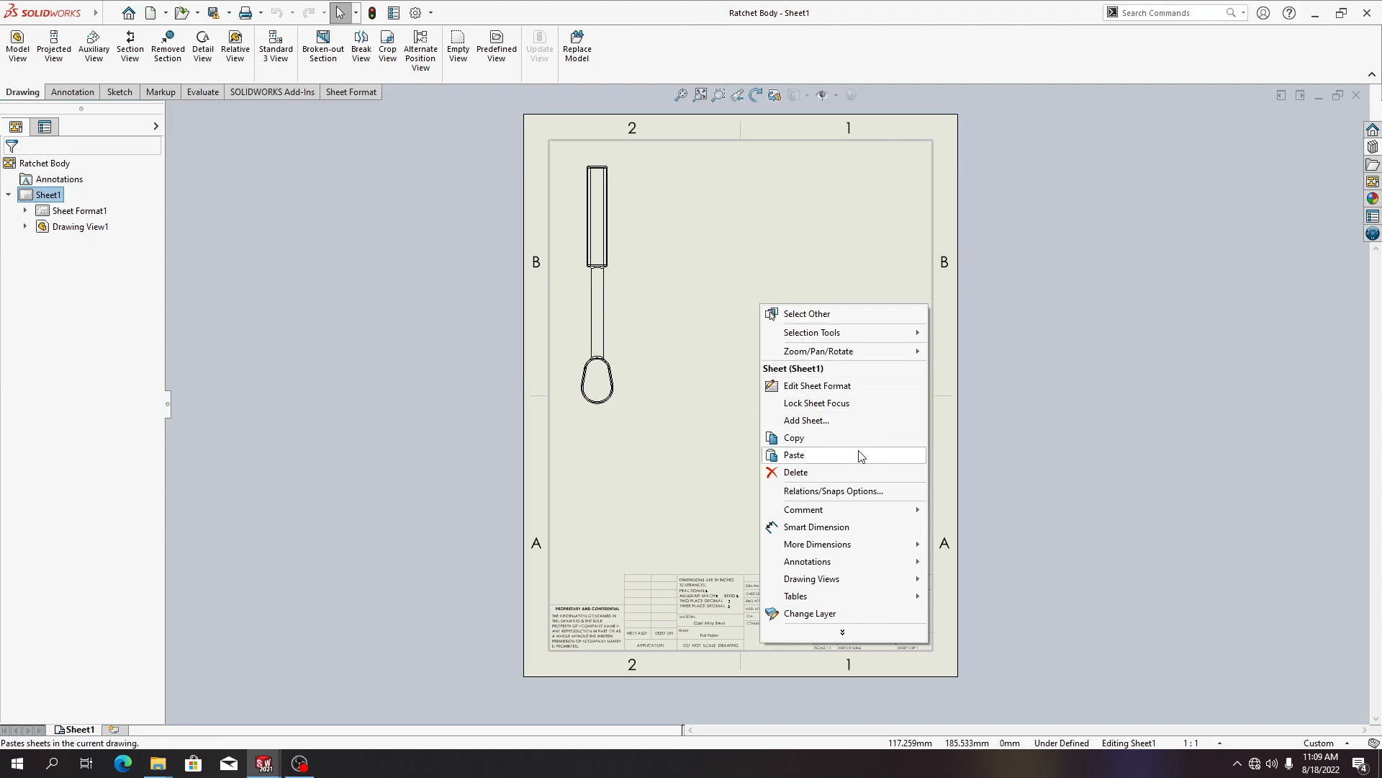
mouse_move(857, 637)
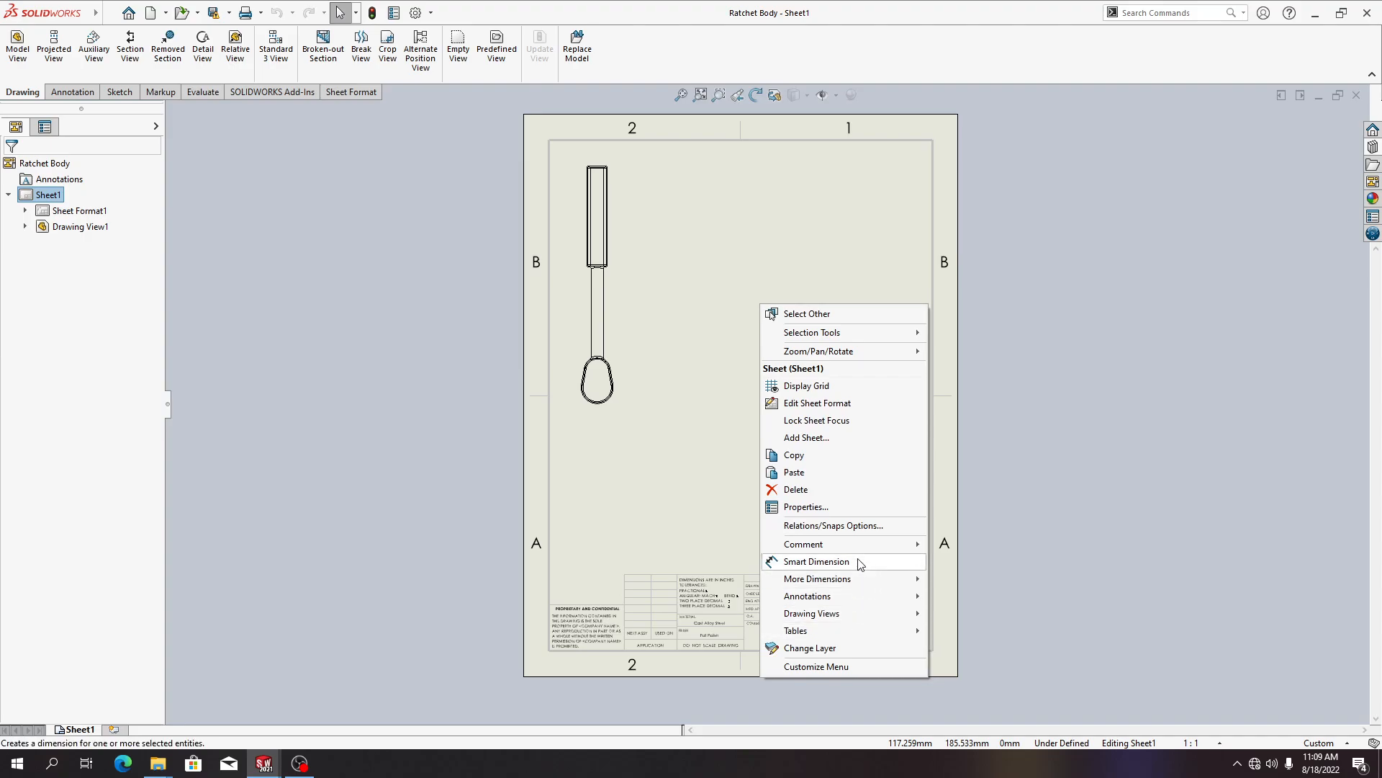
left_click(862, 504)
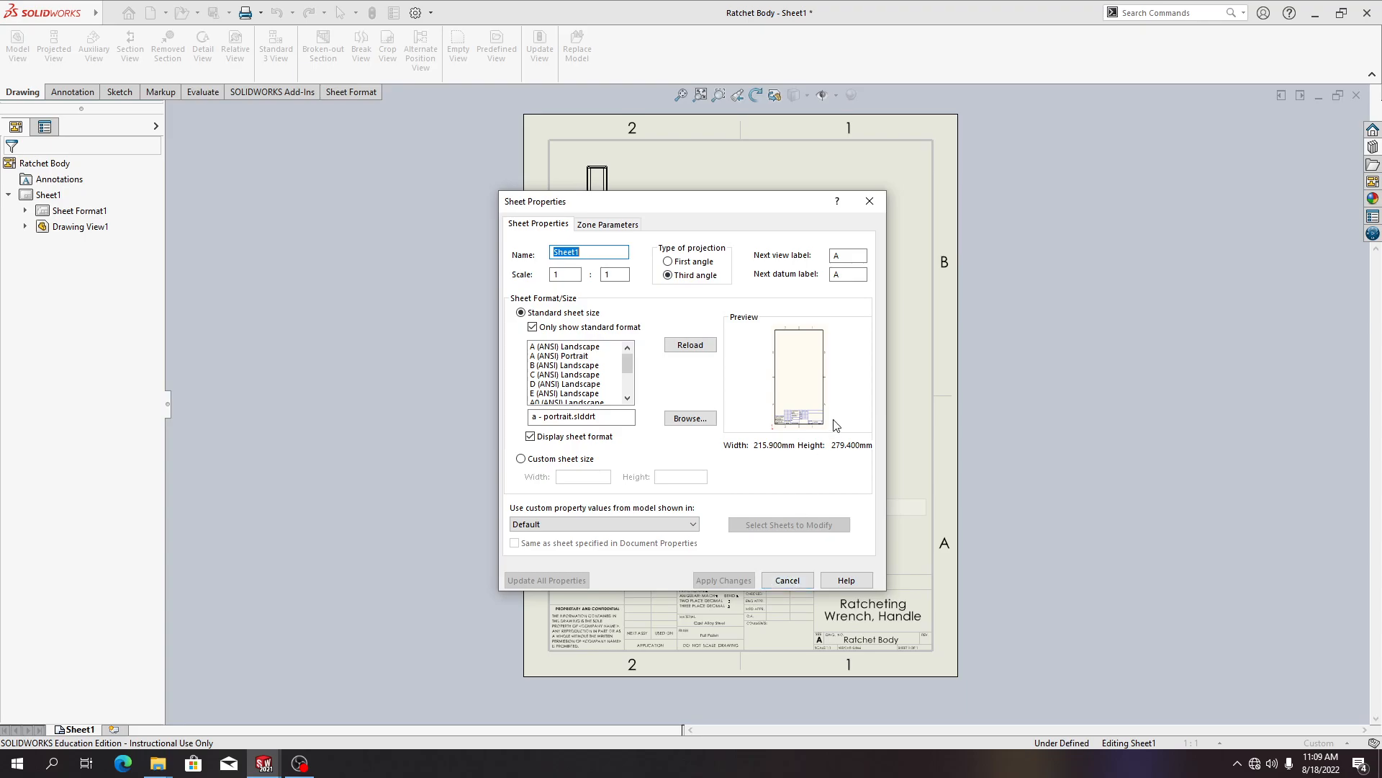
left_click(773, 583)
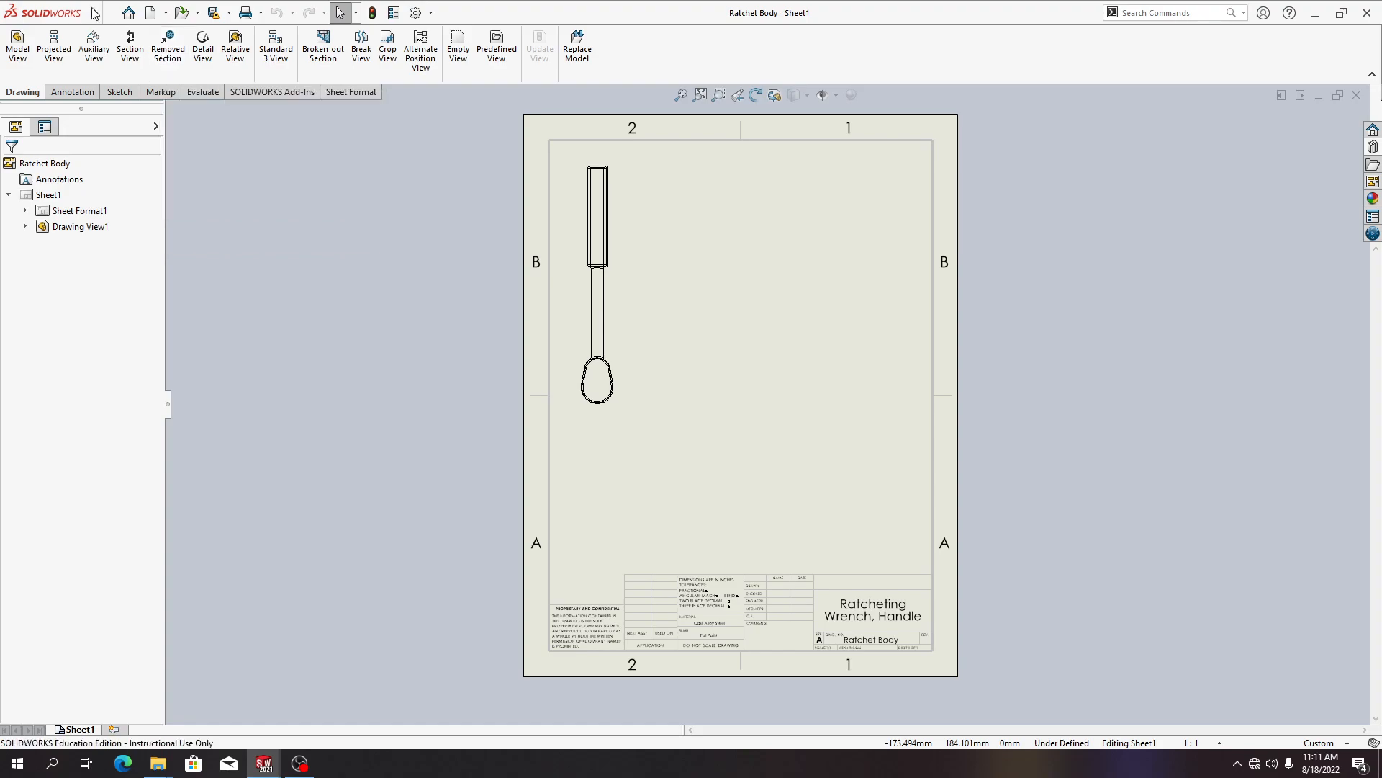
left_click(193, 14)
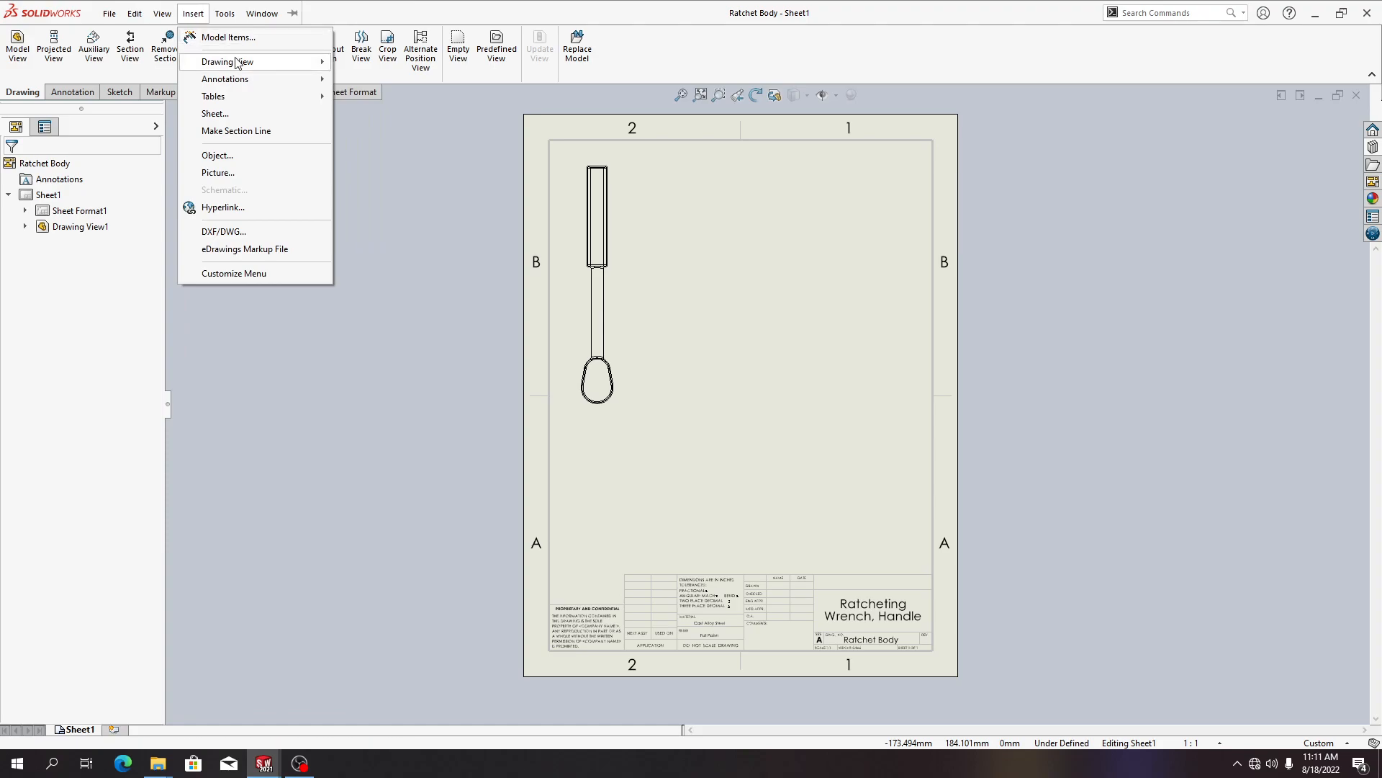
mouse_move(238, 63)
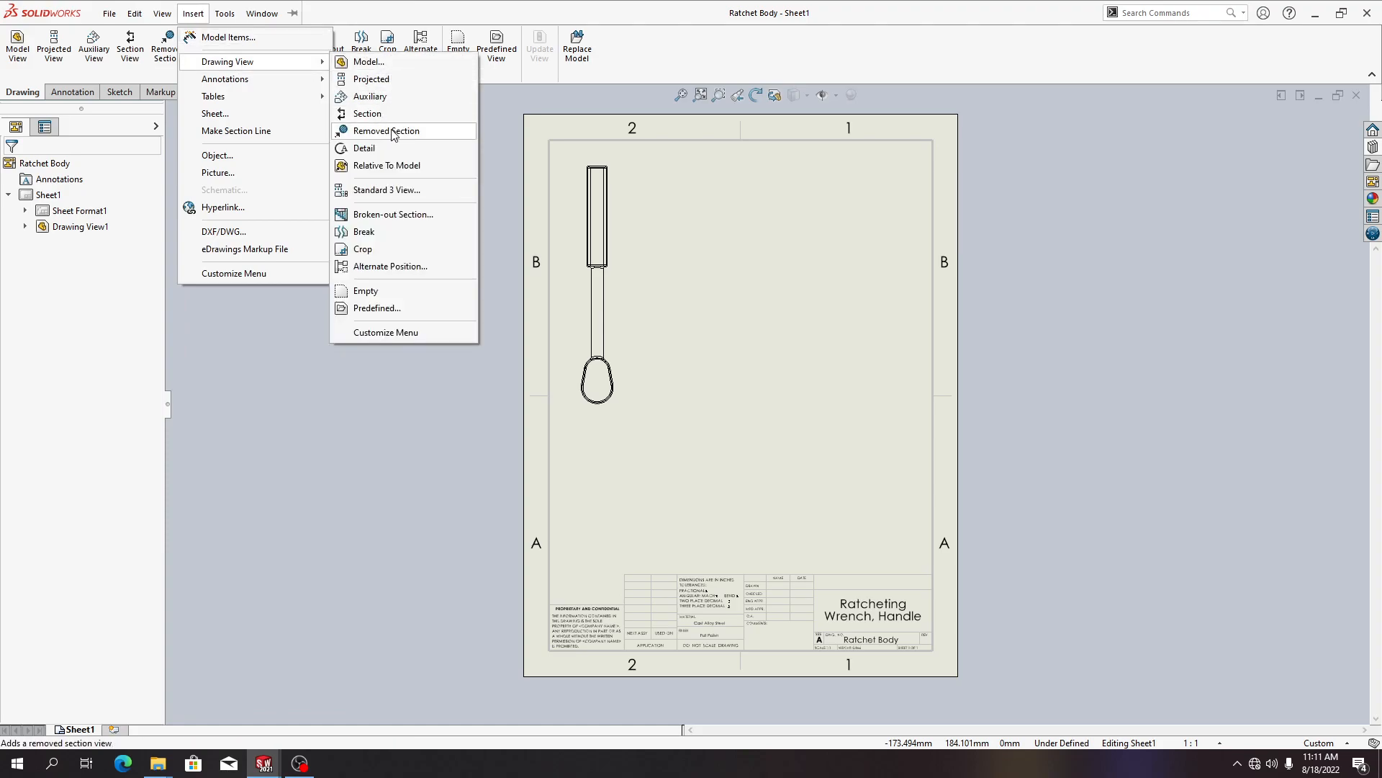
left_click(730, 288)
right_click(730, 288)
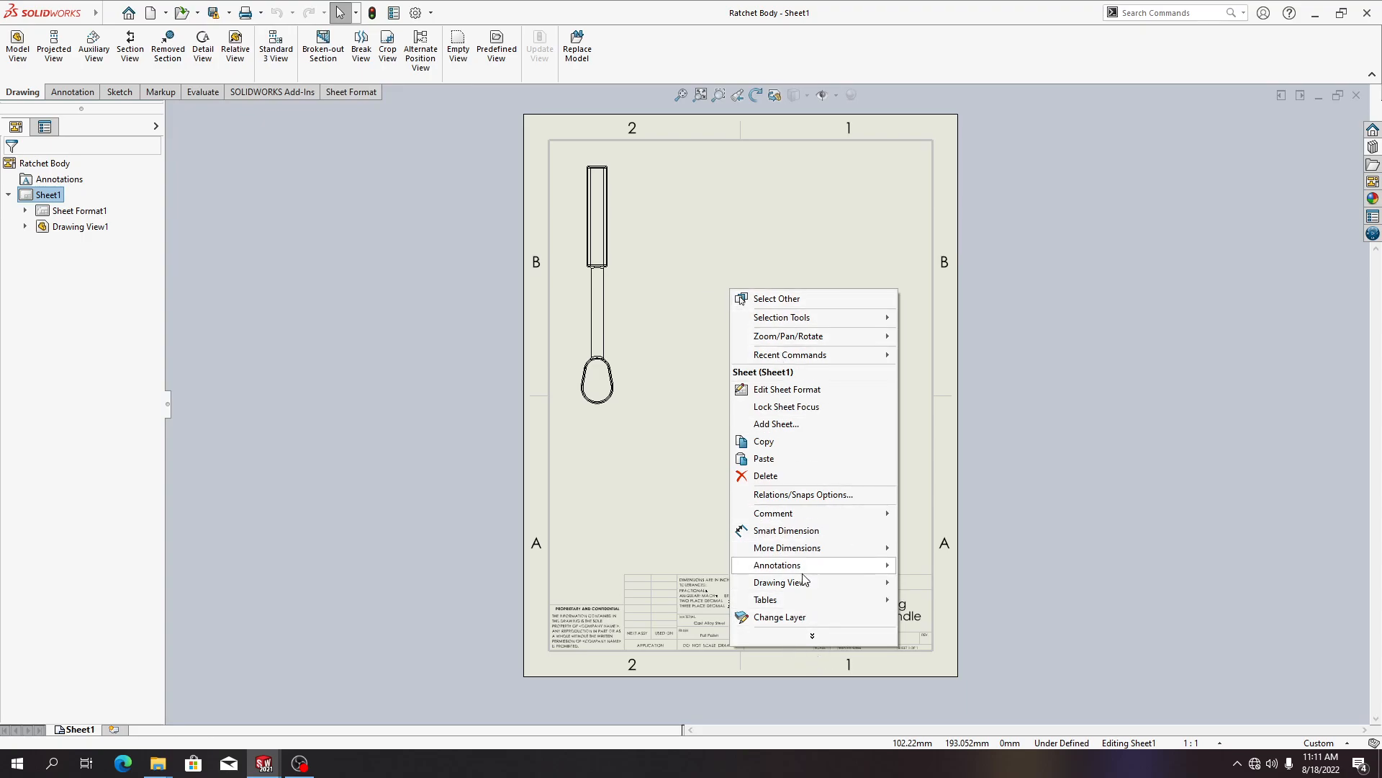
mouse_move(812, 584)
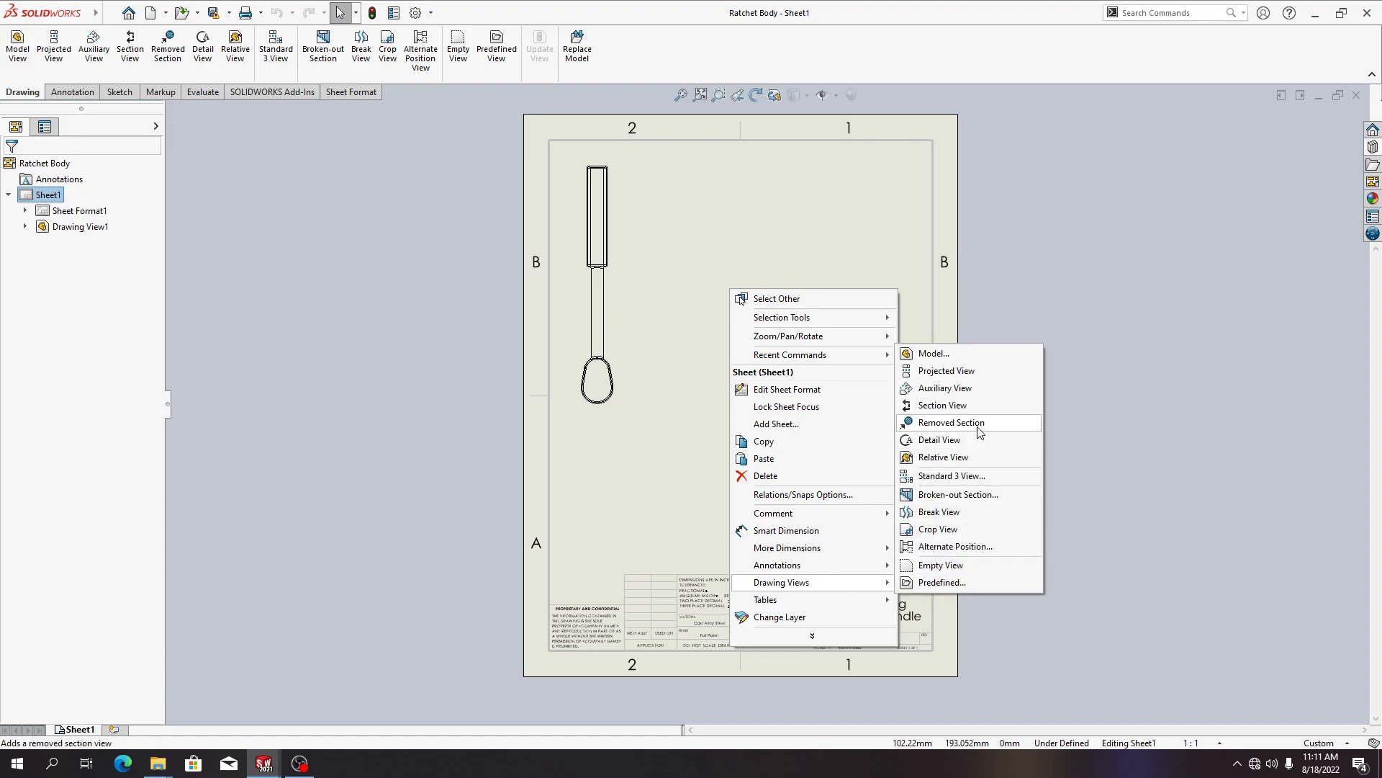
left_click(311, 312)
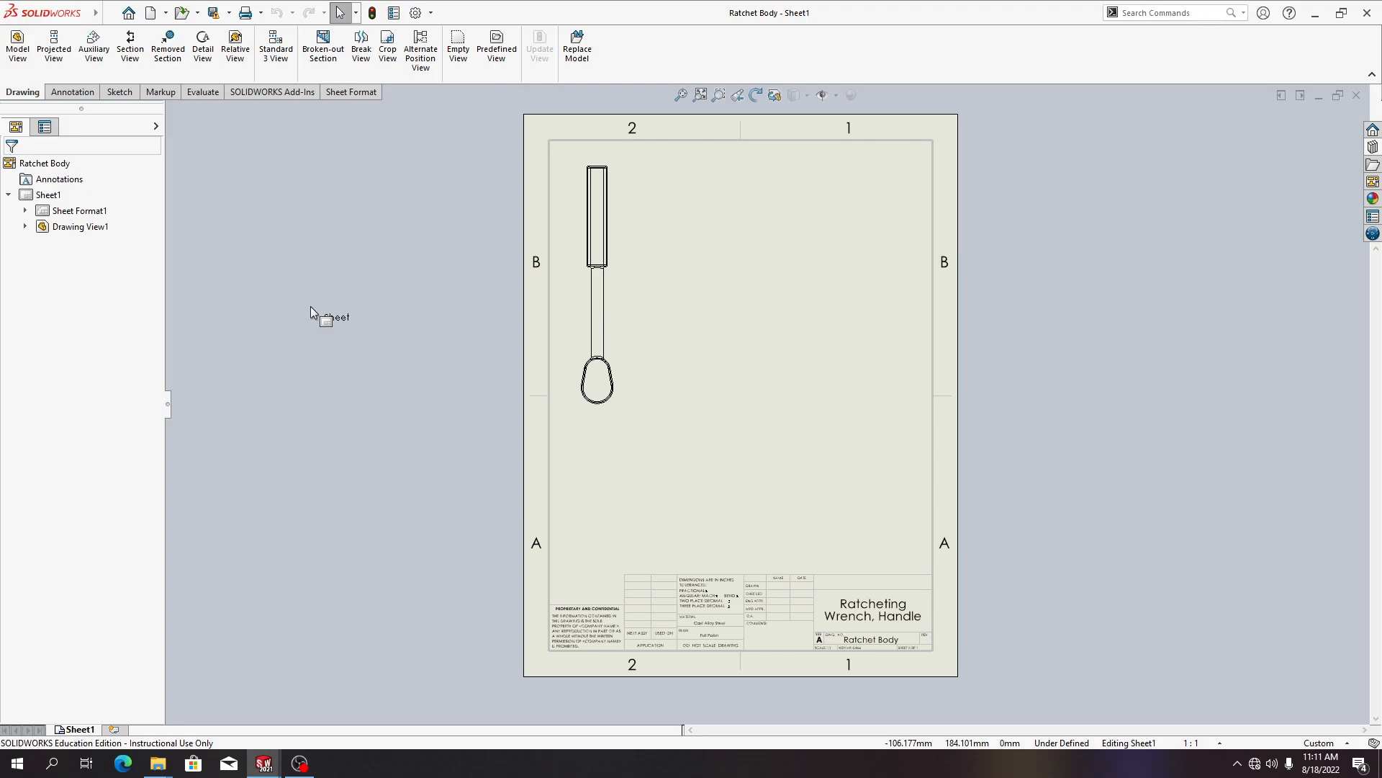
Try to create a removed section between the two opposite silhouette edges of the handle's shaft
left_click(171, 56)
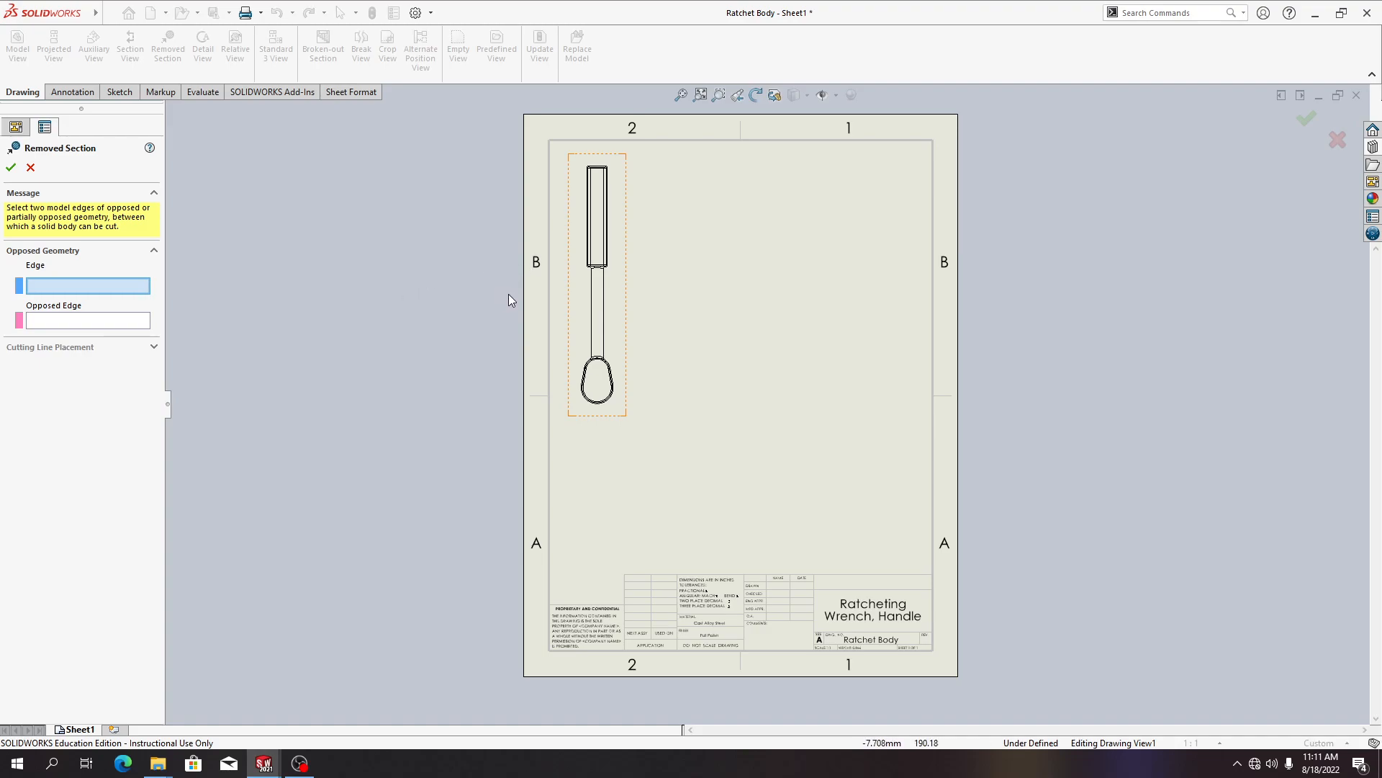
left_click(604, 308)
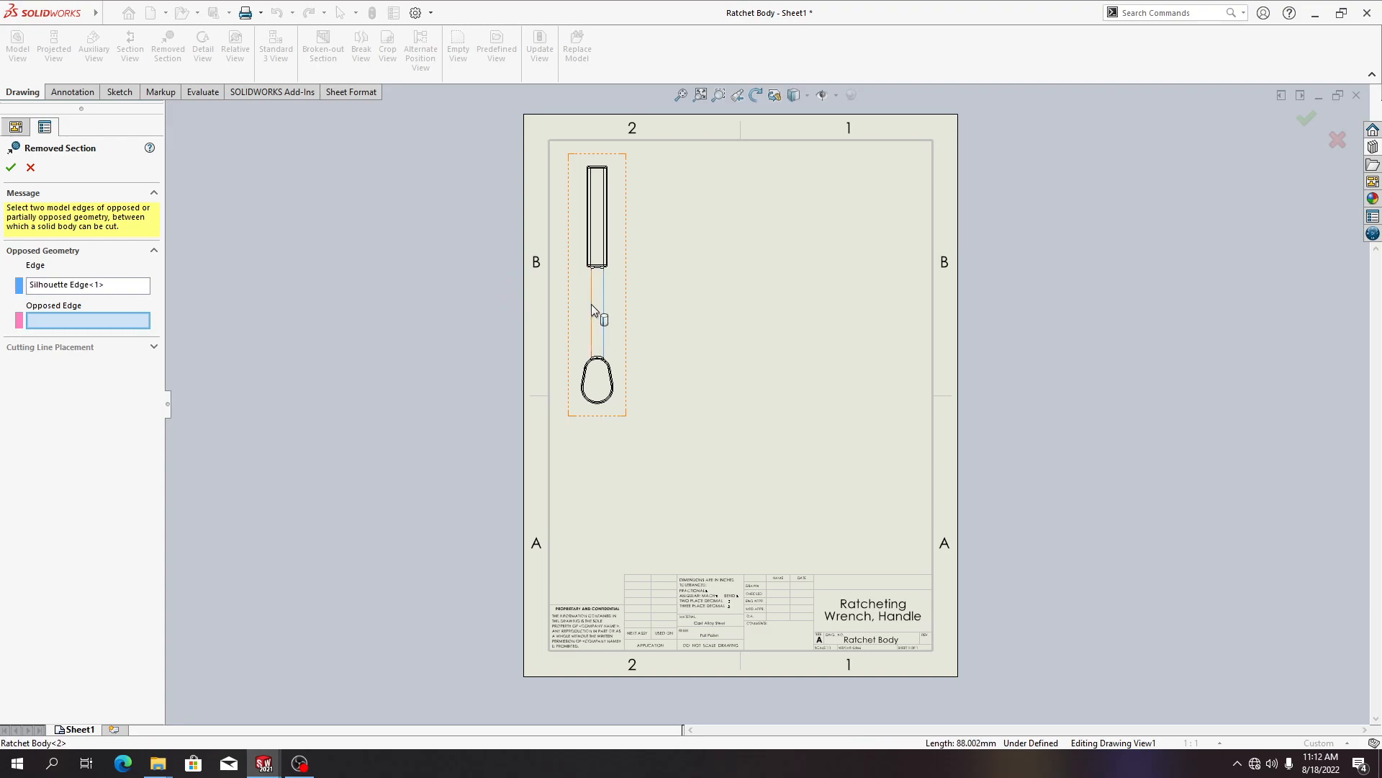
left_click(591, 305)
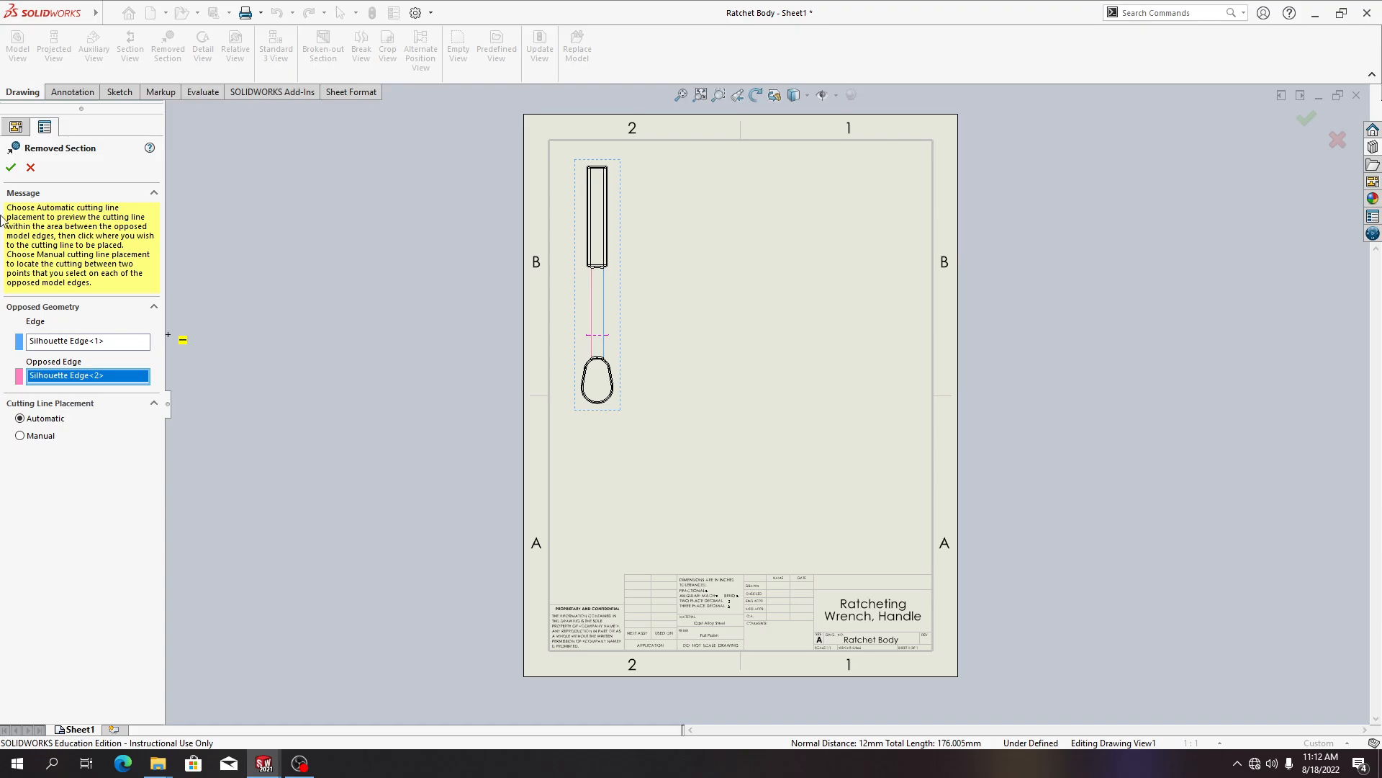
left_click(11, 167)
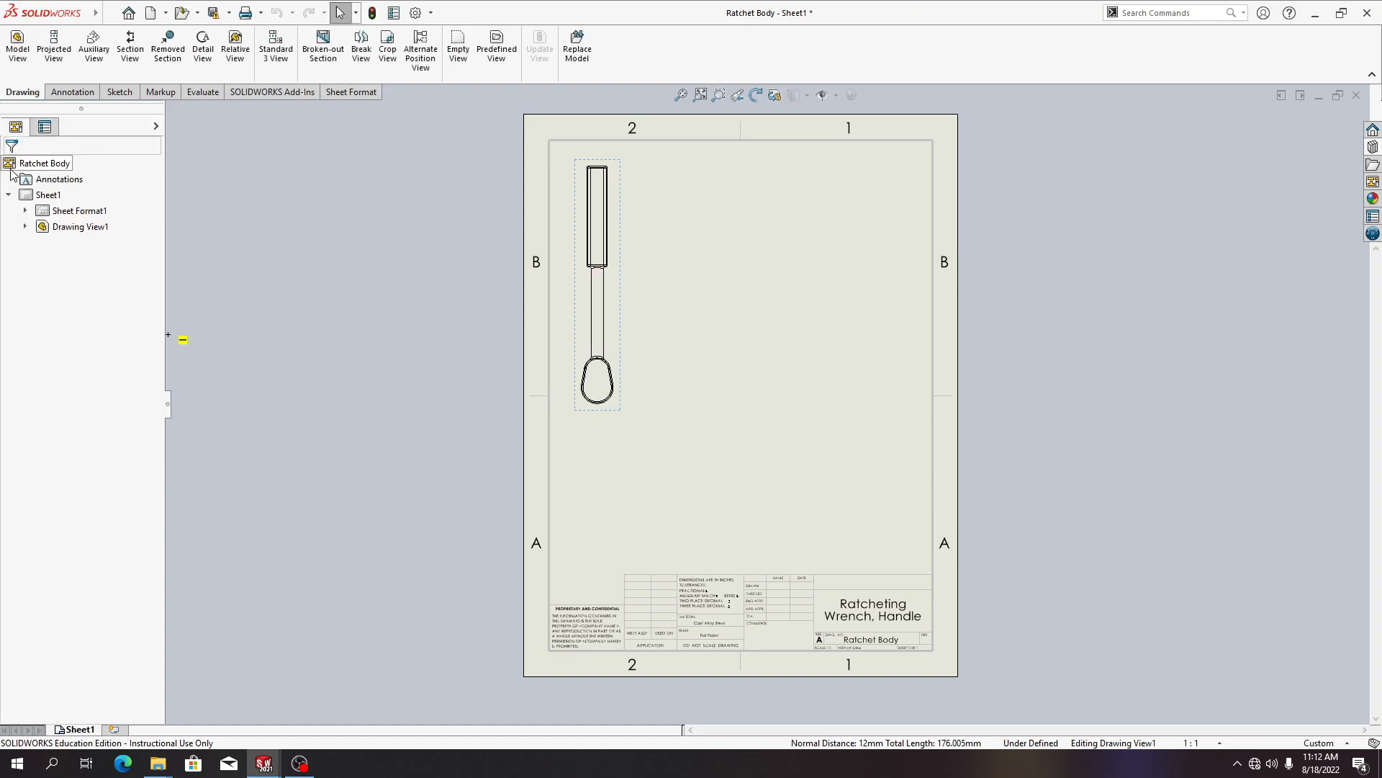
left_click(658, 338)
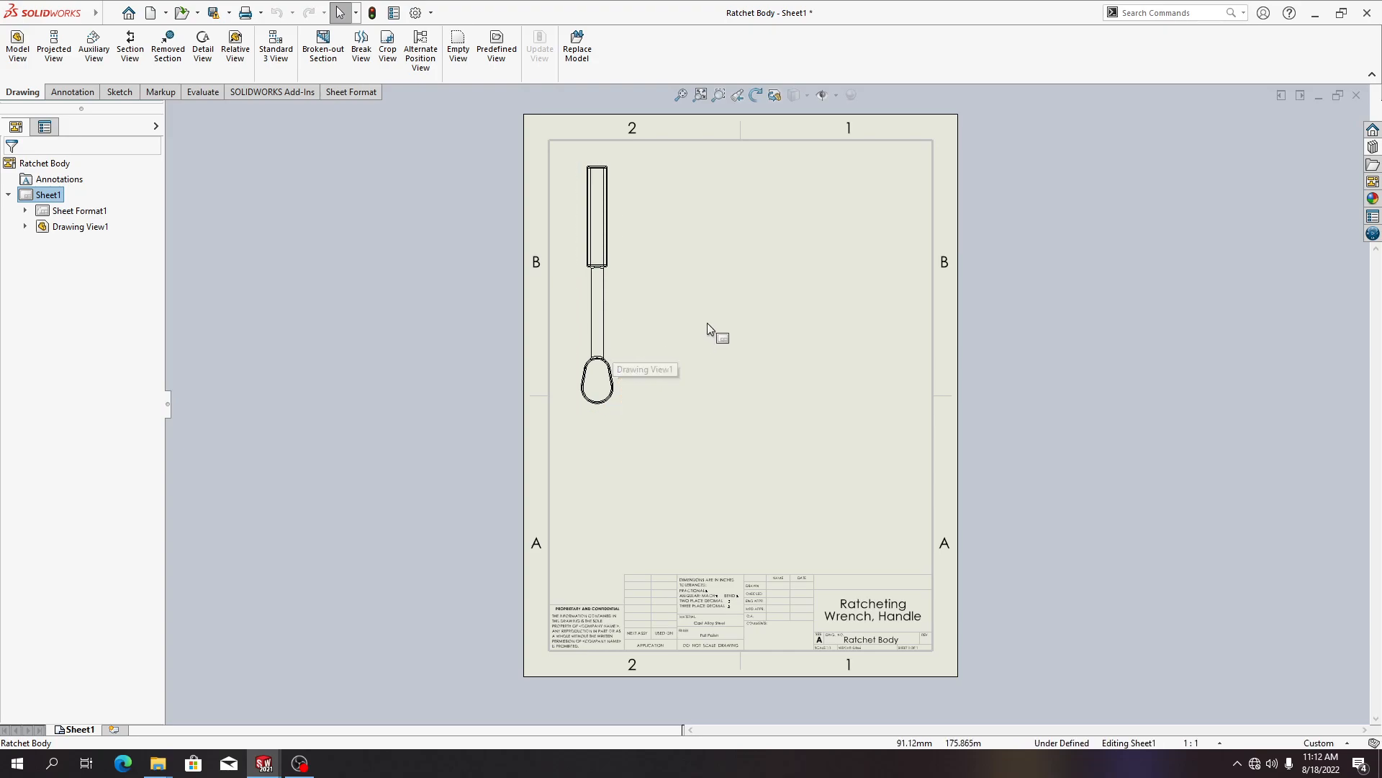
Examine the drawing view and expand its Ratchet Body model tree under Drawing View1
left_click(620, 337)
left_click(648, 336)
left_click(637, 336)
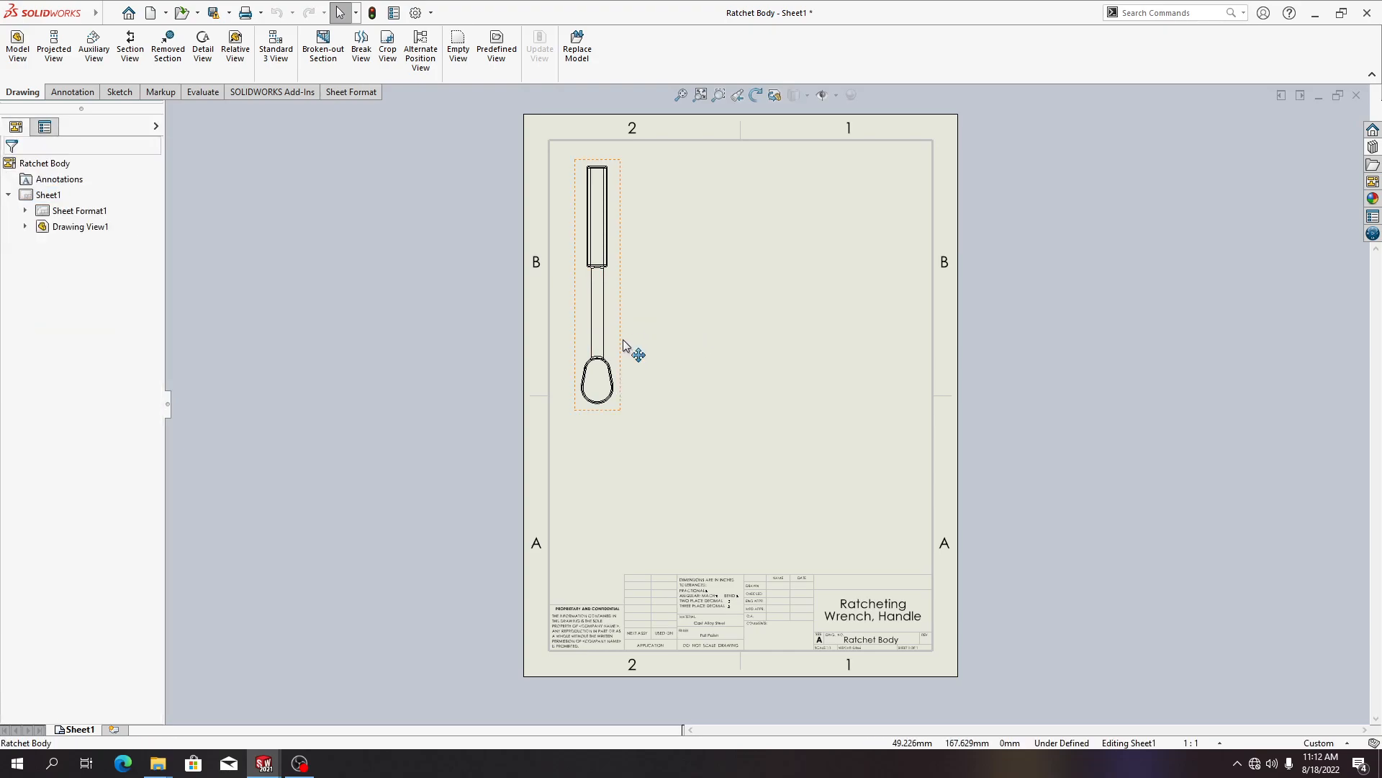
left_click(81, 226)
left_click(100, 242)
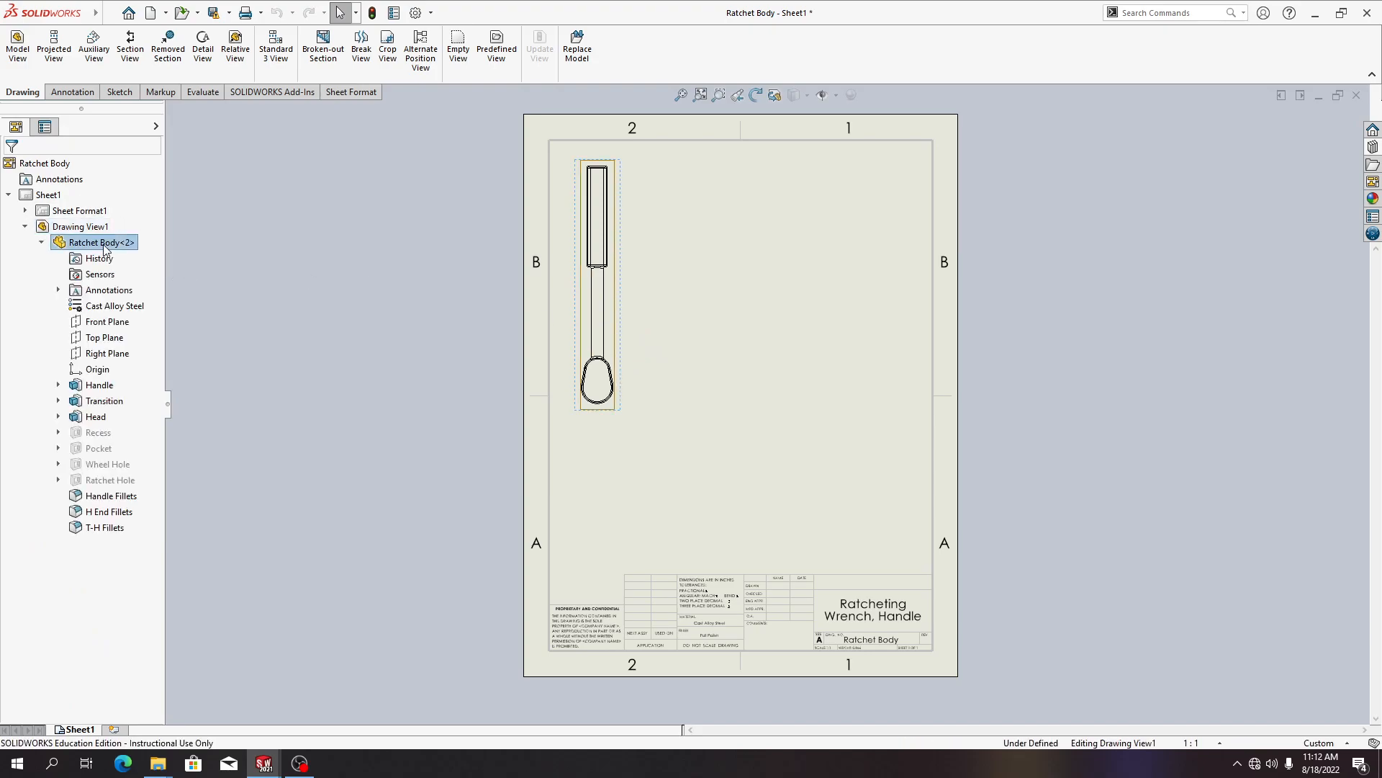
left_click(105, 251)
left_click(42, 243)
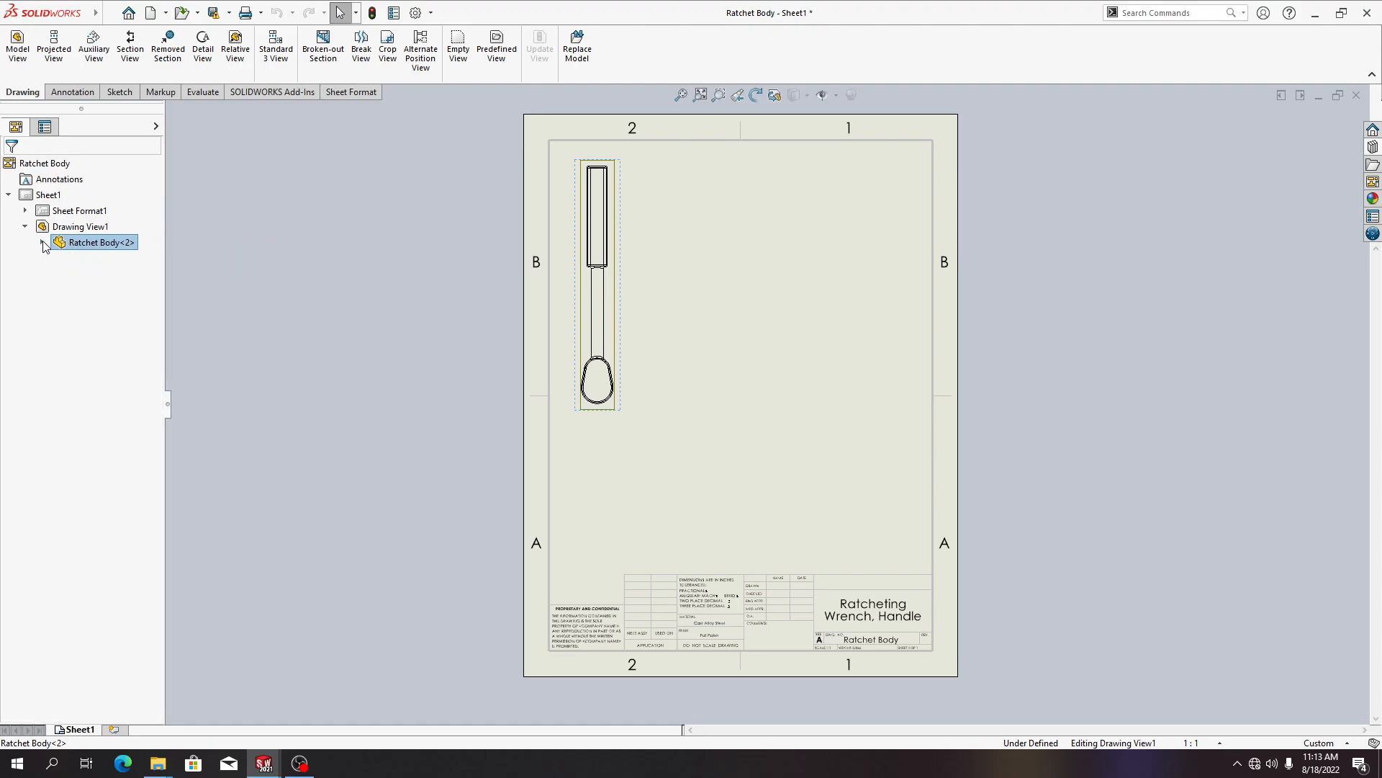
left_click(42, 242)
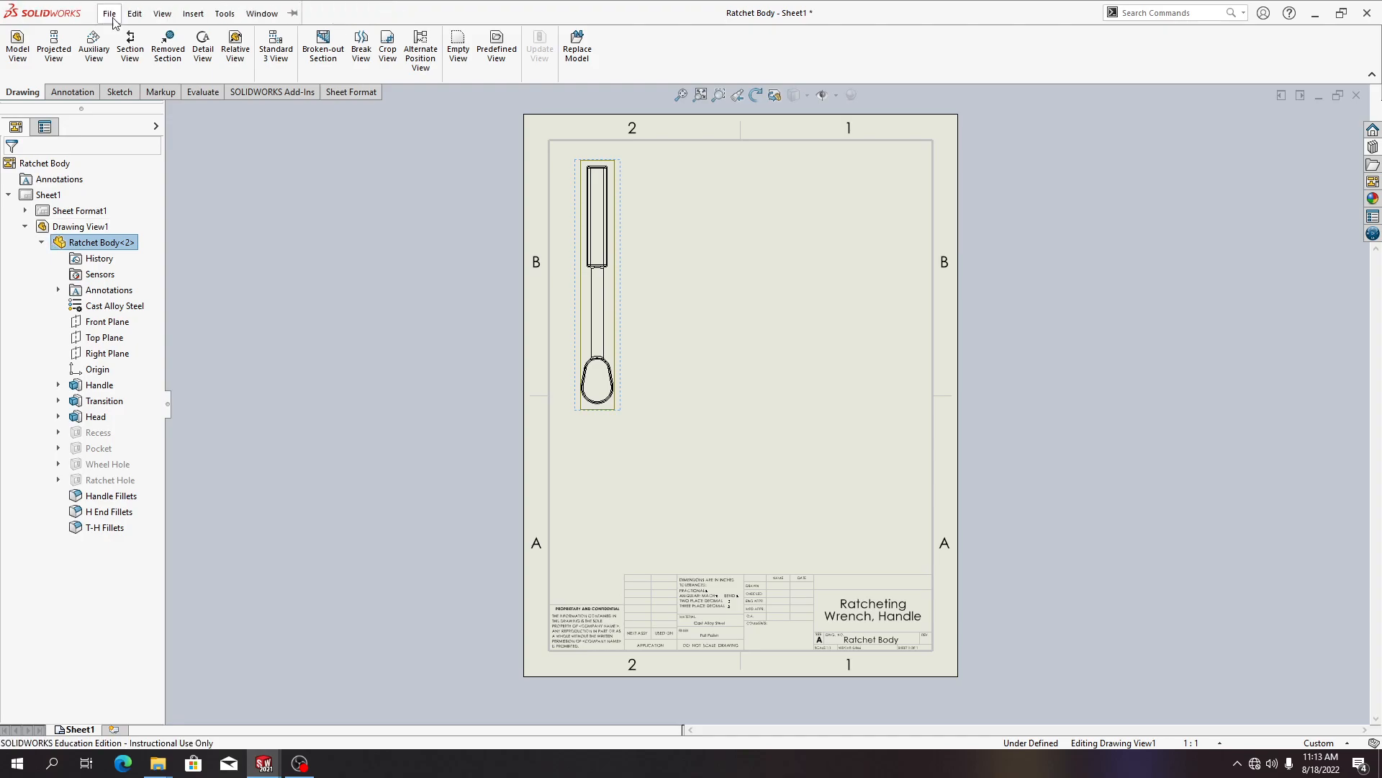
Create a removed section across the round shaft between its two silhouette edges, placing it to the right of the handle
left_click(162, 44)
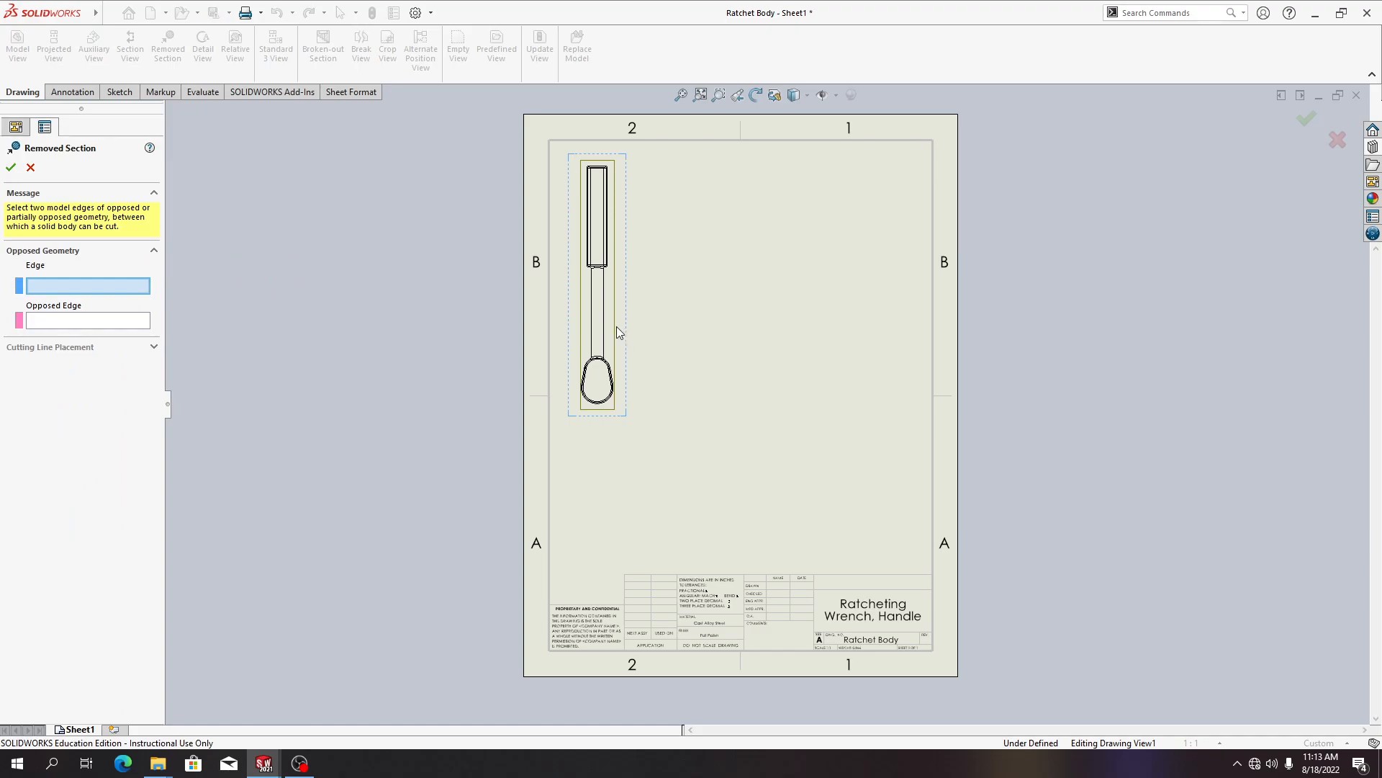
left_click(590, 318)
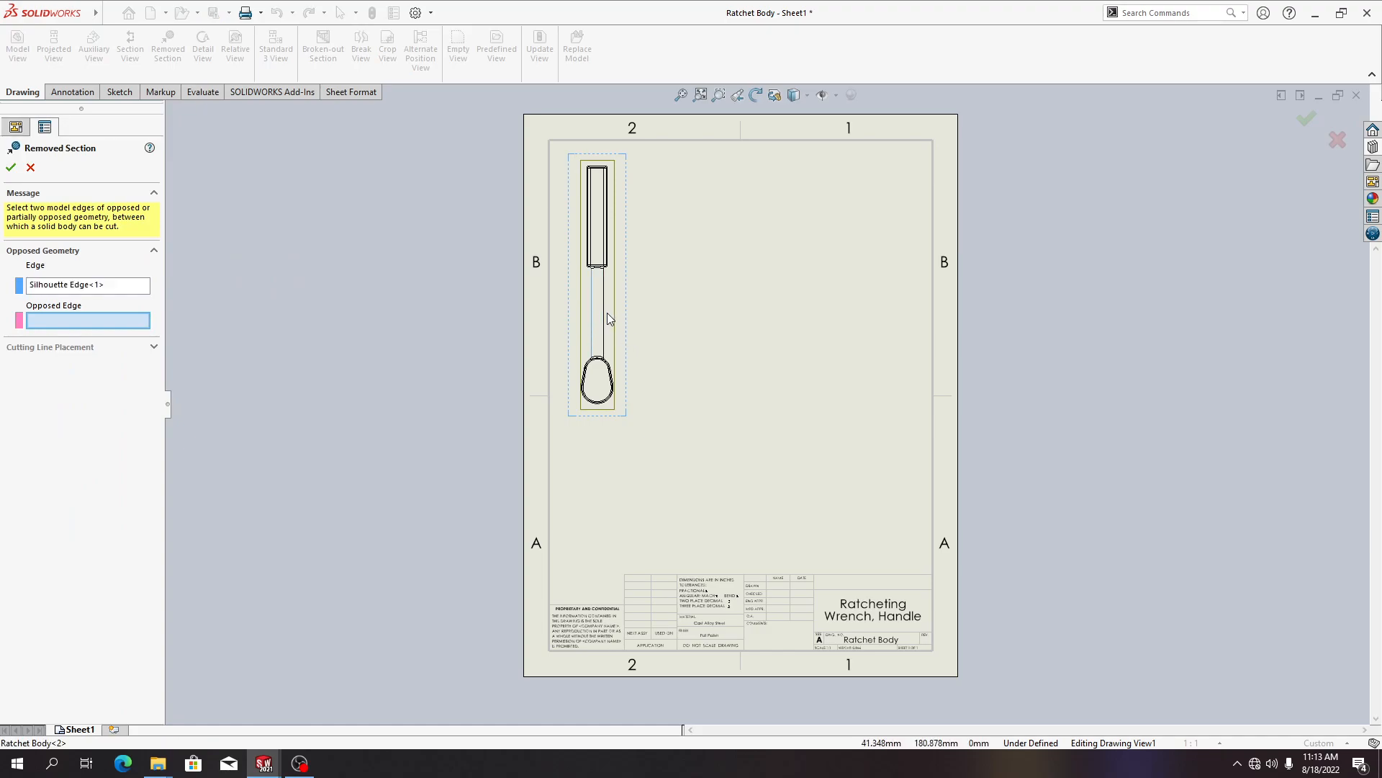
left_click(603, 314)
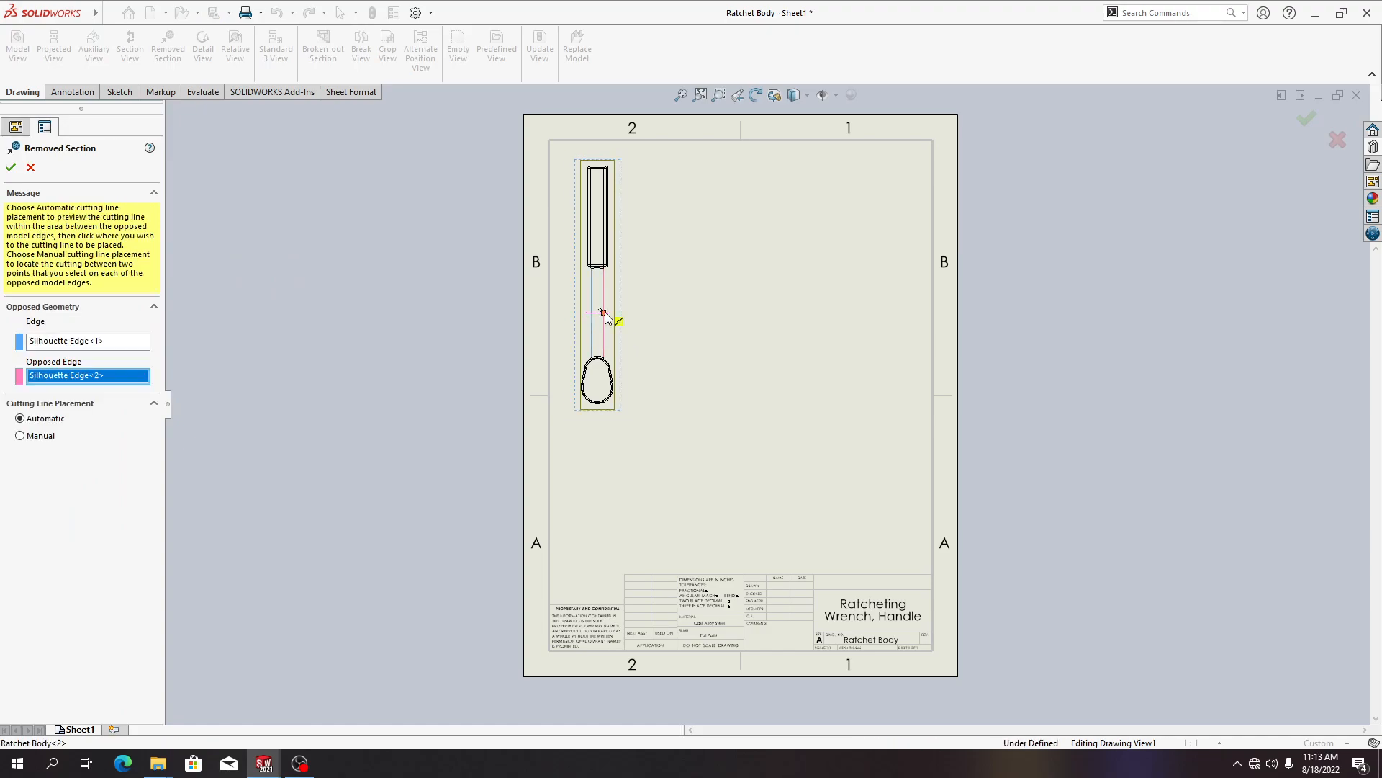
left_click(696, 333)
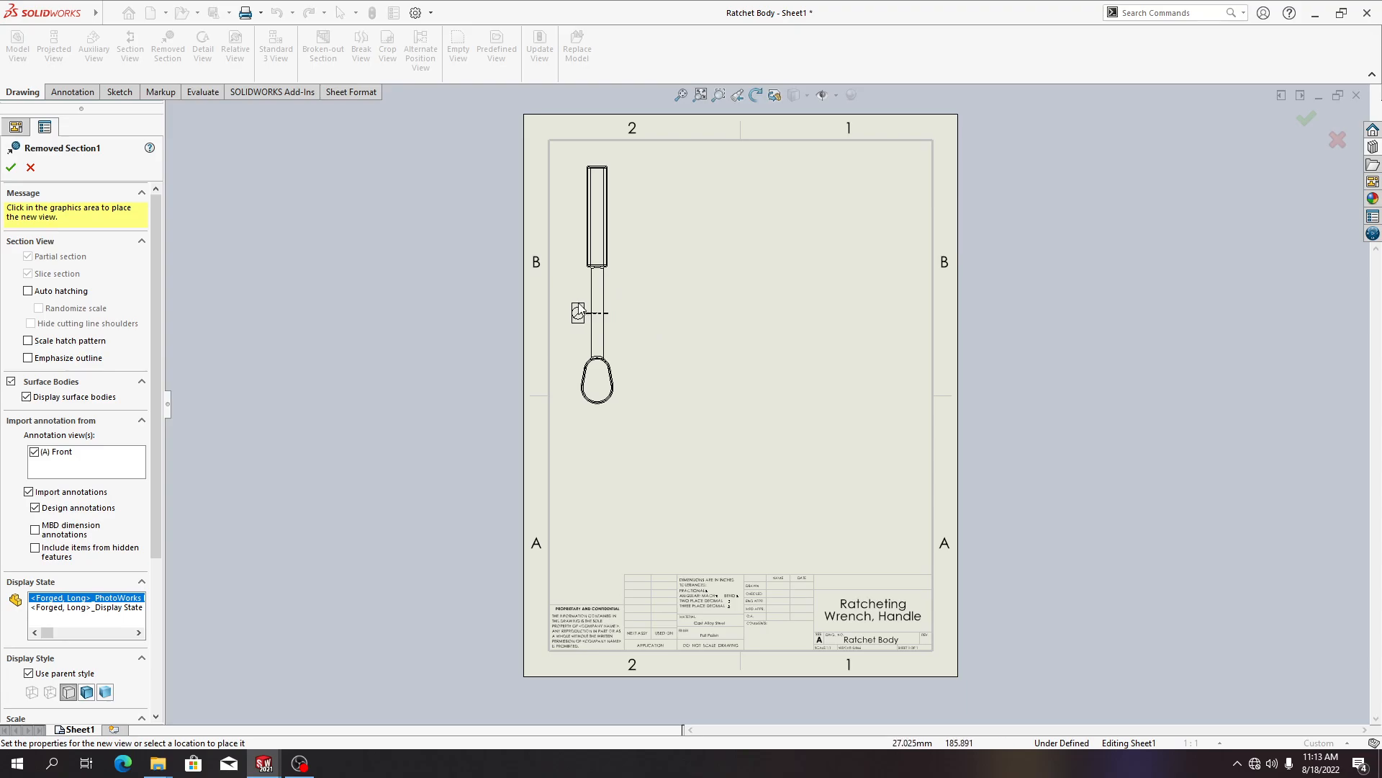
left_click(644, 320)
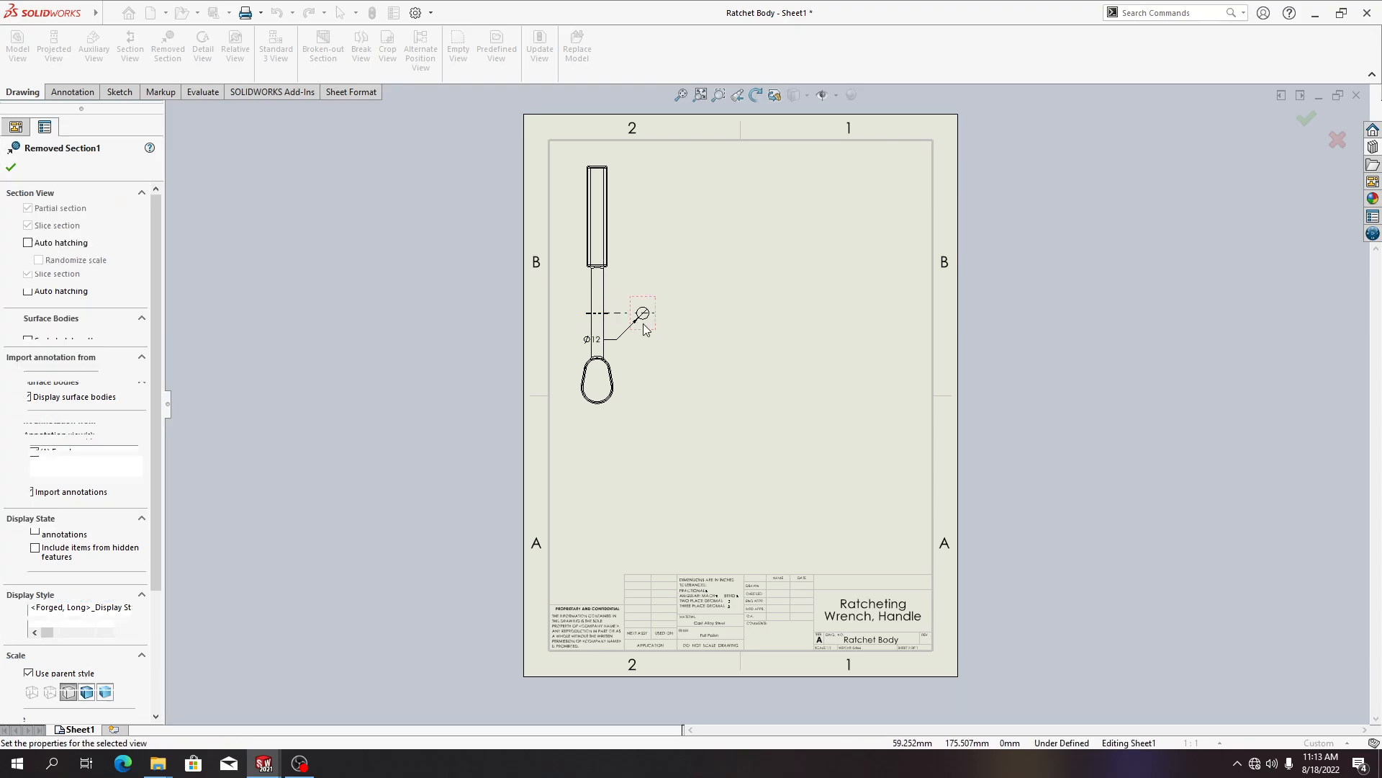
scroll(654, 330, "down", 3)
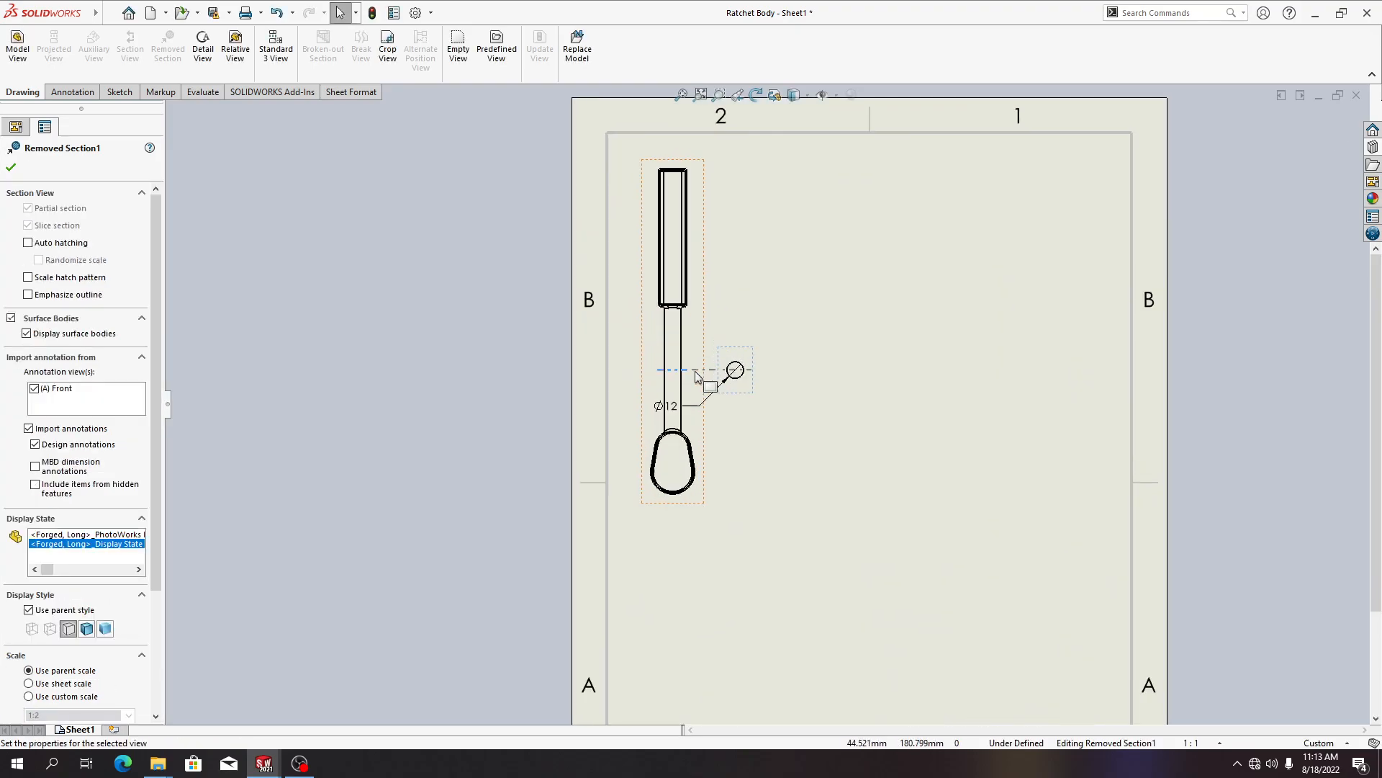
left_click(840, 391)
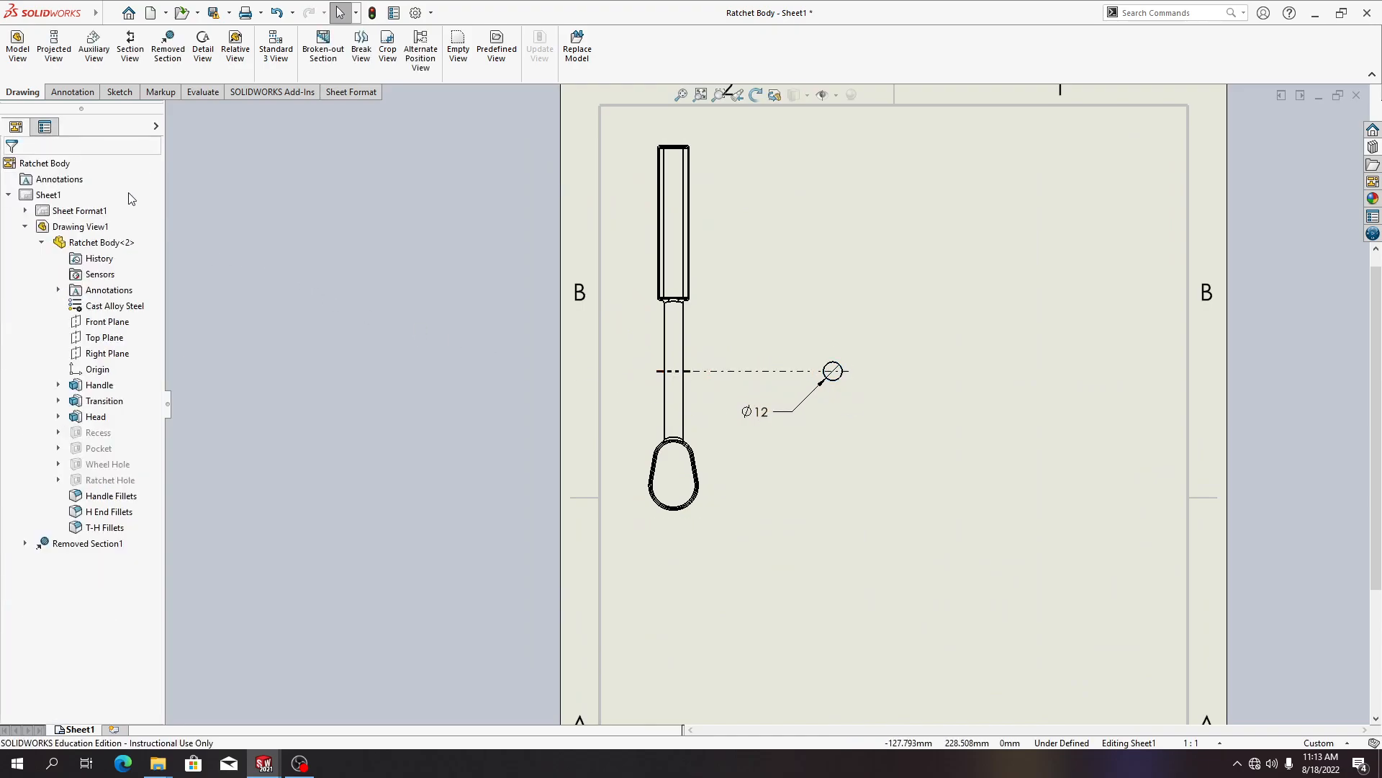
Create a second removed section across the square upper handle using manual cutting line placement, placing it to the right
left_click(26, 227)
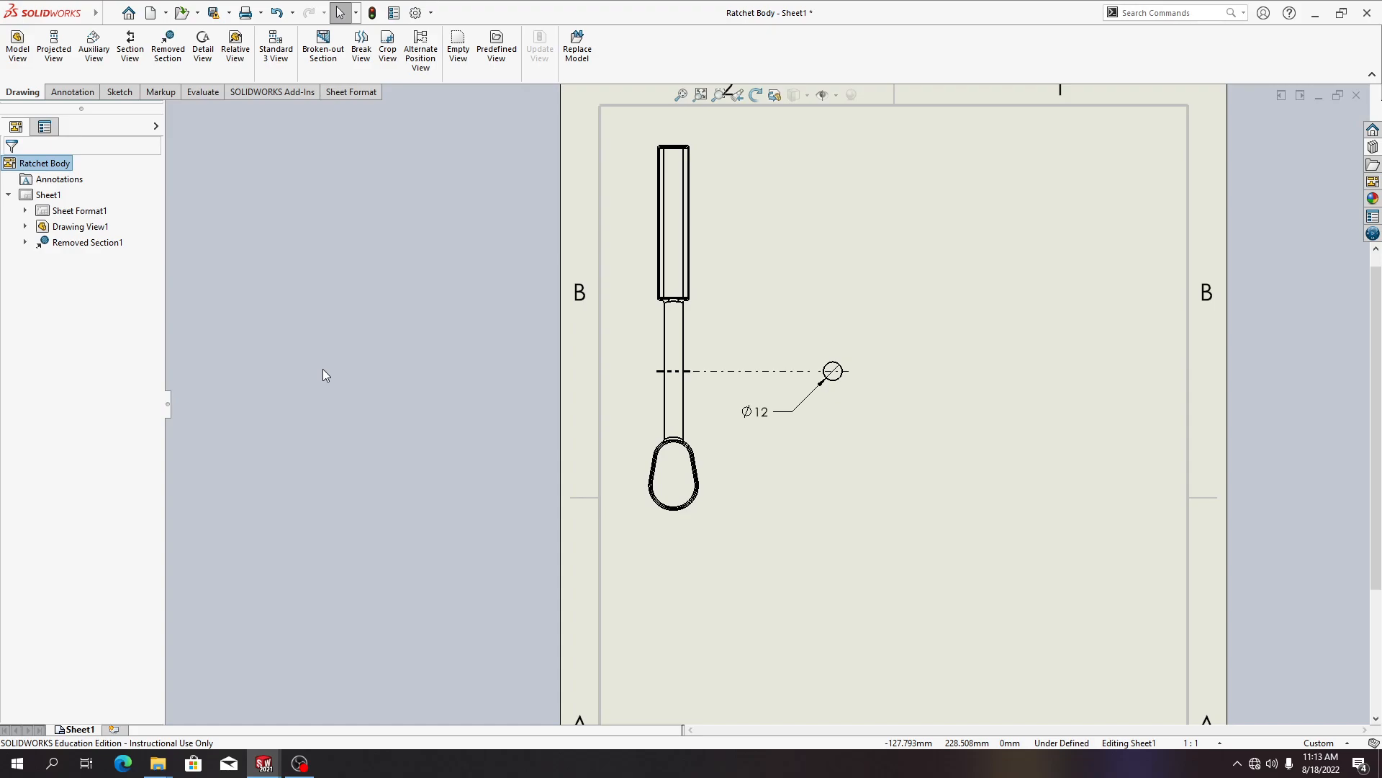
left_click(165, 61)
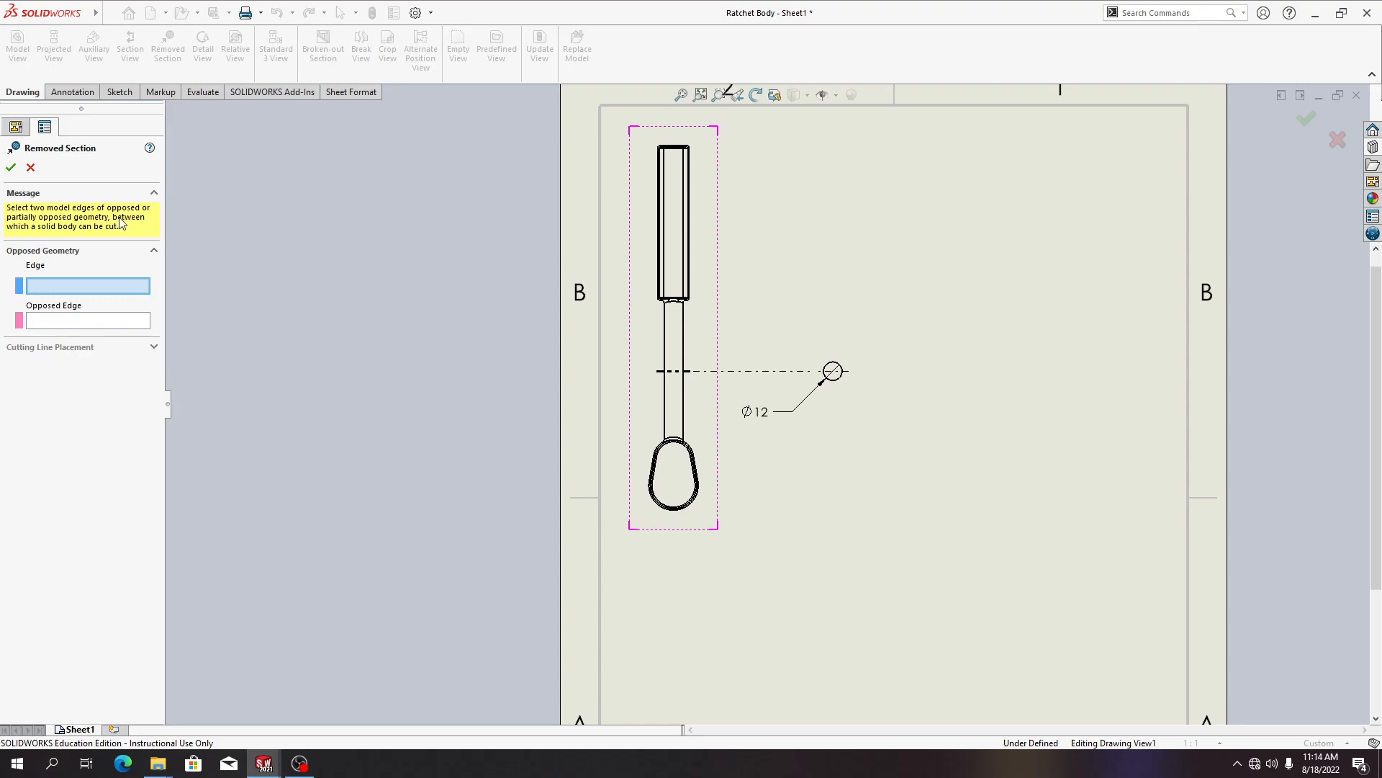
left_click(658, 245)
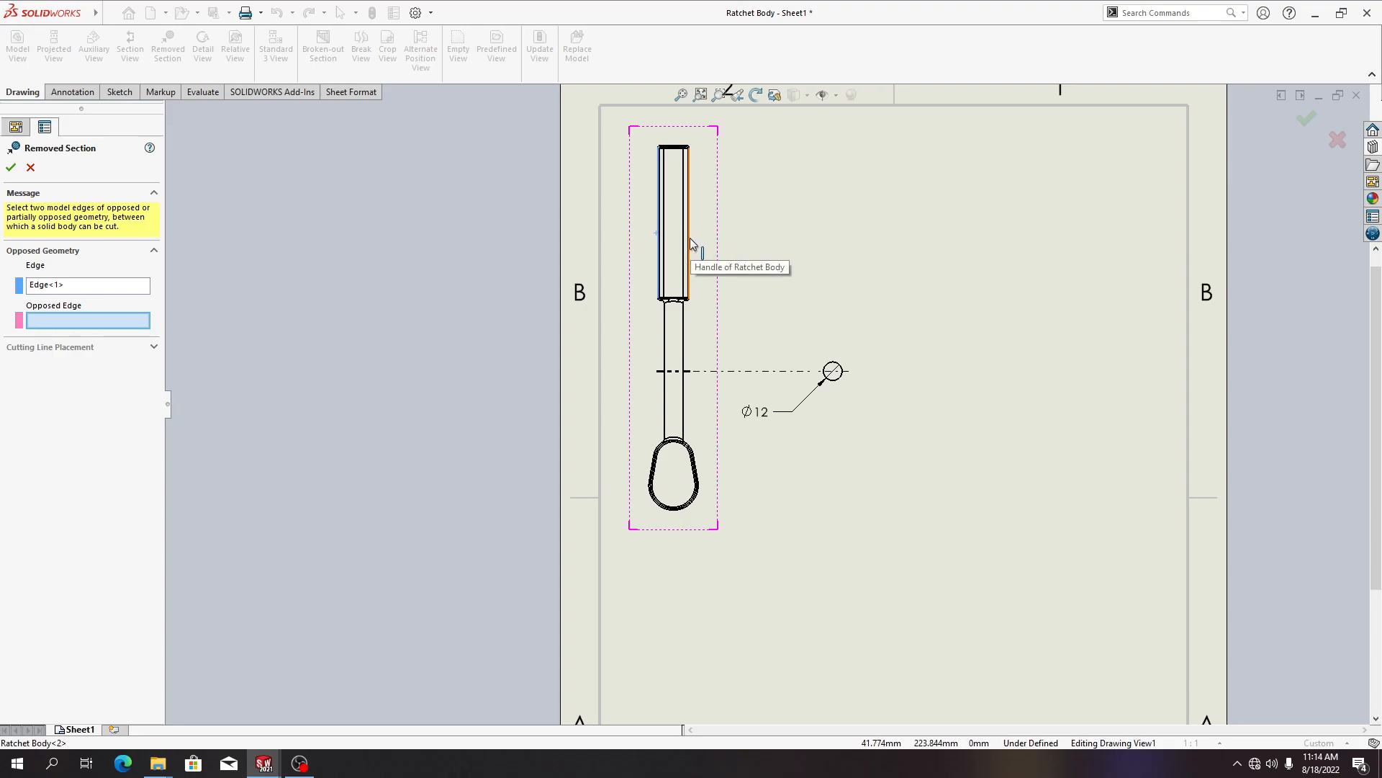
left_click(690, 237)
left_click(40, 435)
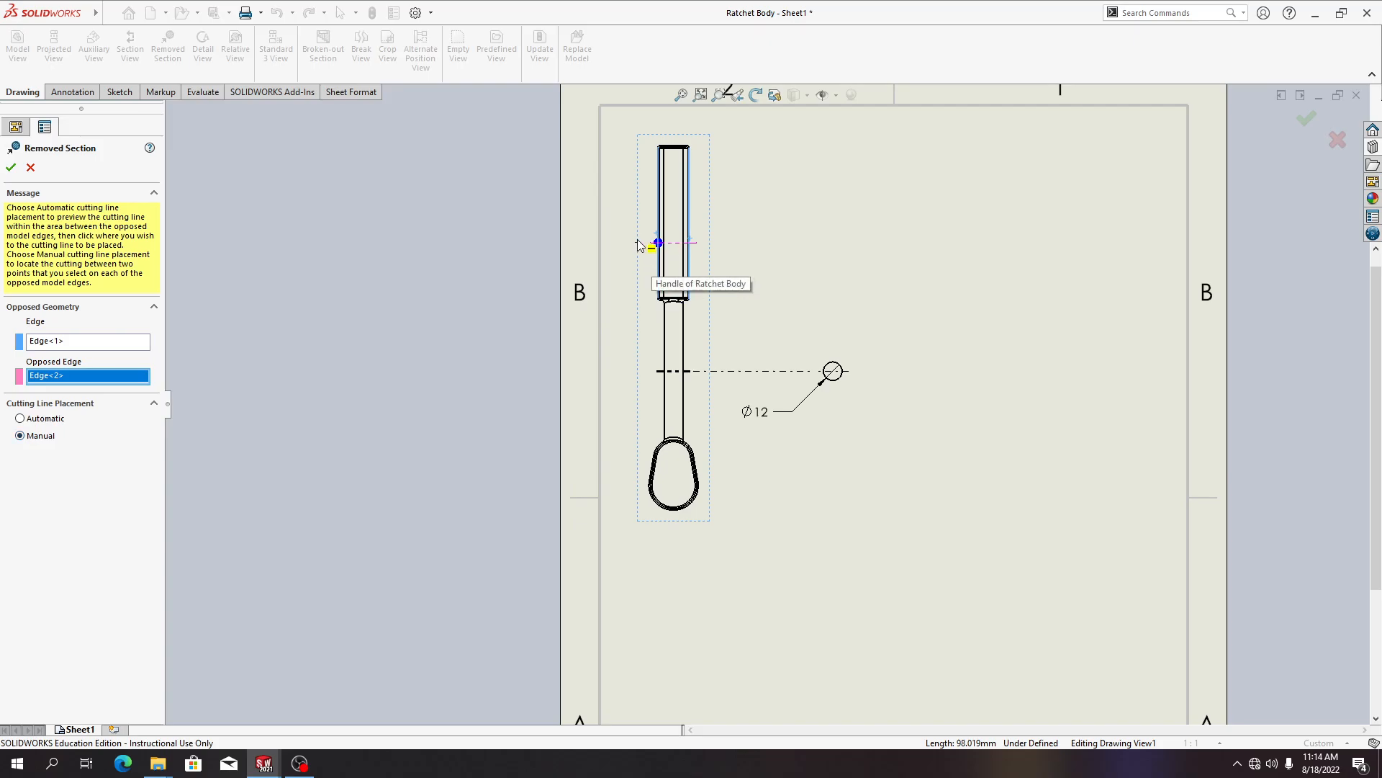
left_click(650, 248)
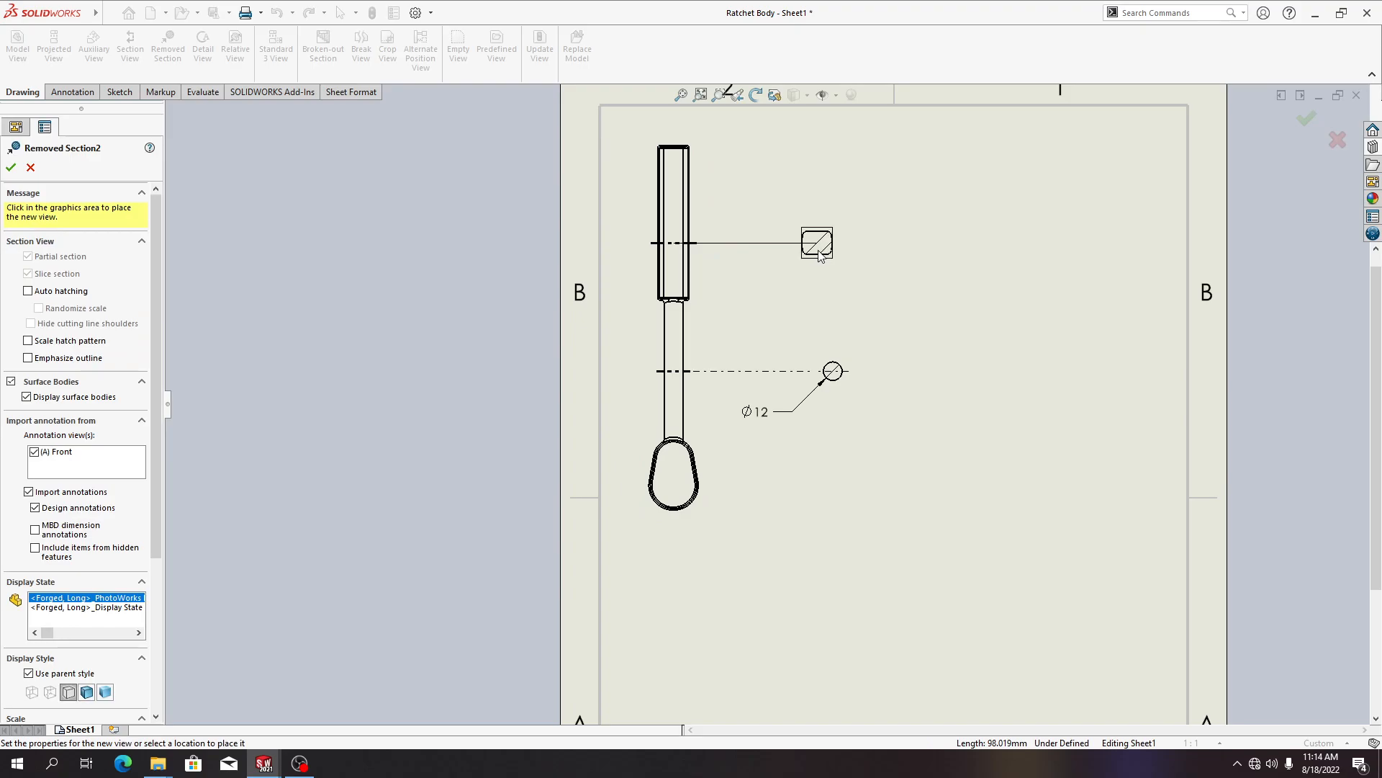
left_click(835, 263)
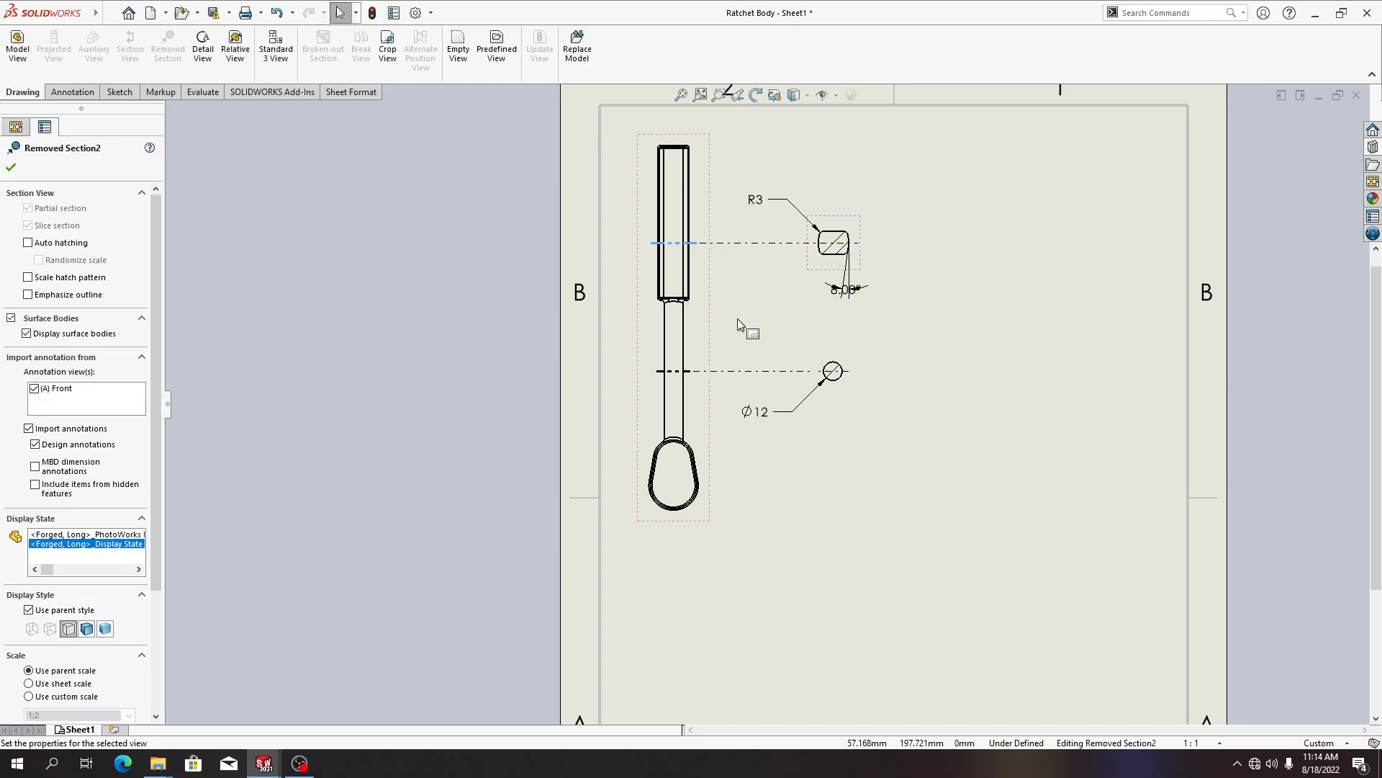
left_click_drag(849, 293, 874, 293)
left_click(10, 168)
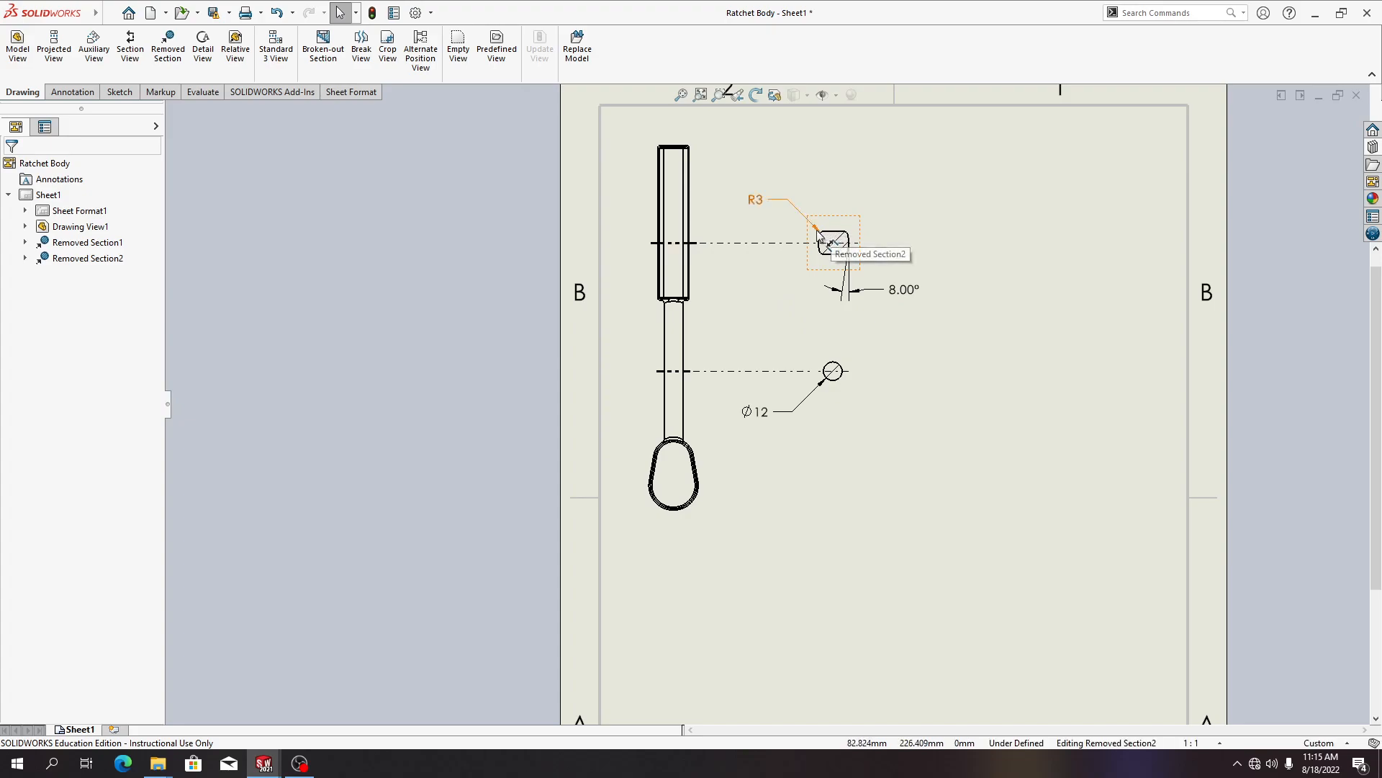
Move the R3 dimension of the square section up and to the right of the section
left_click_drag(818, 229, 909, 219)
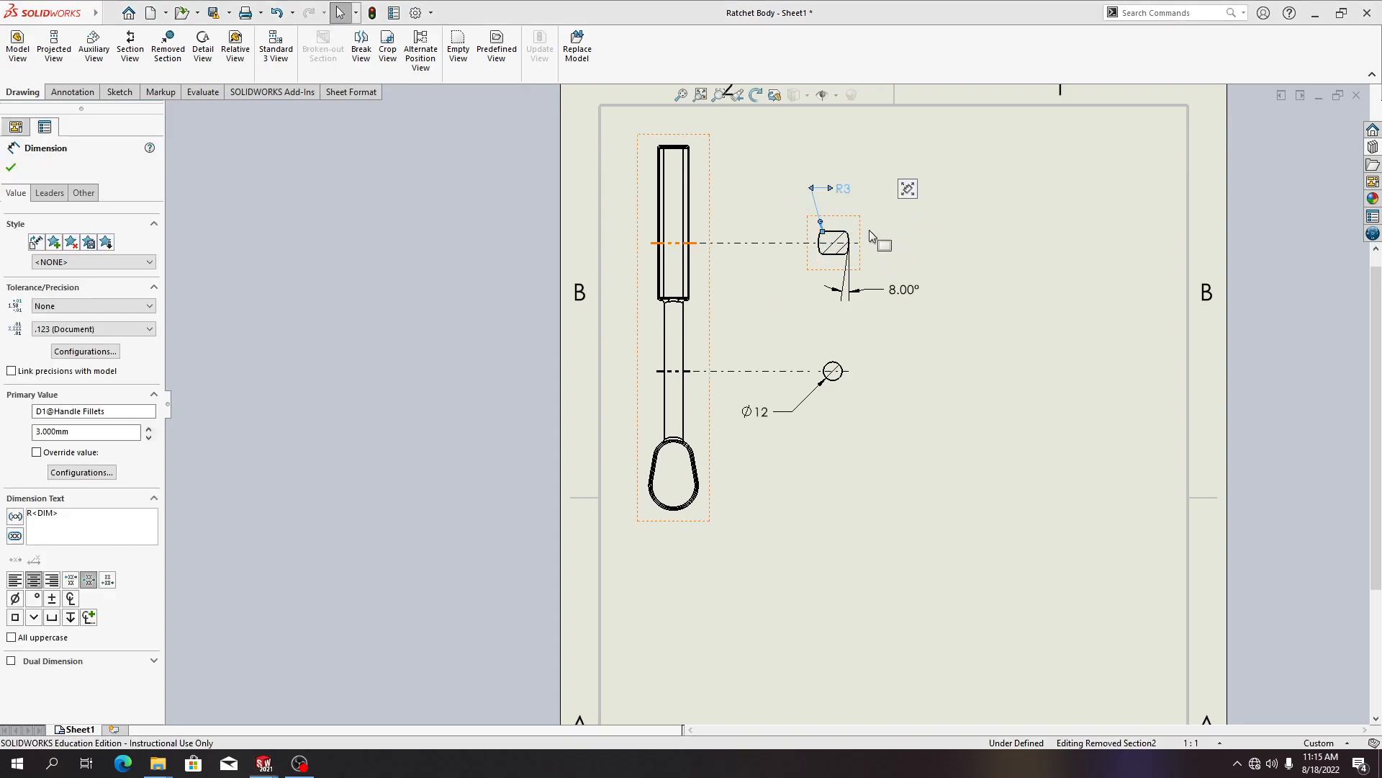
left_click(848, 232)
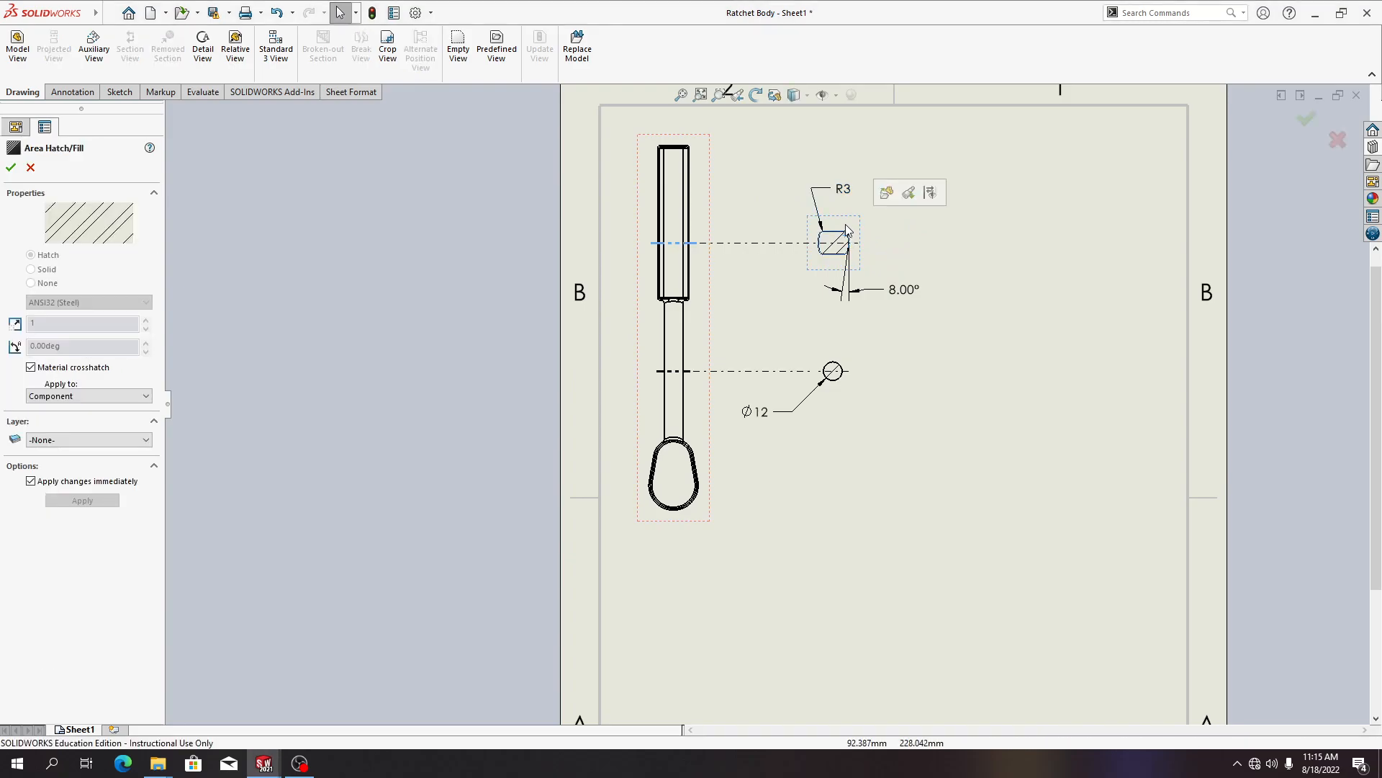
left_click(828, 240)
left_click(846, 190)
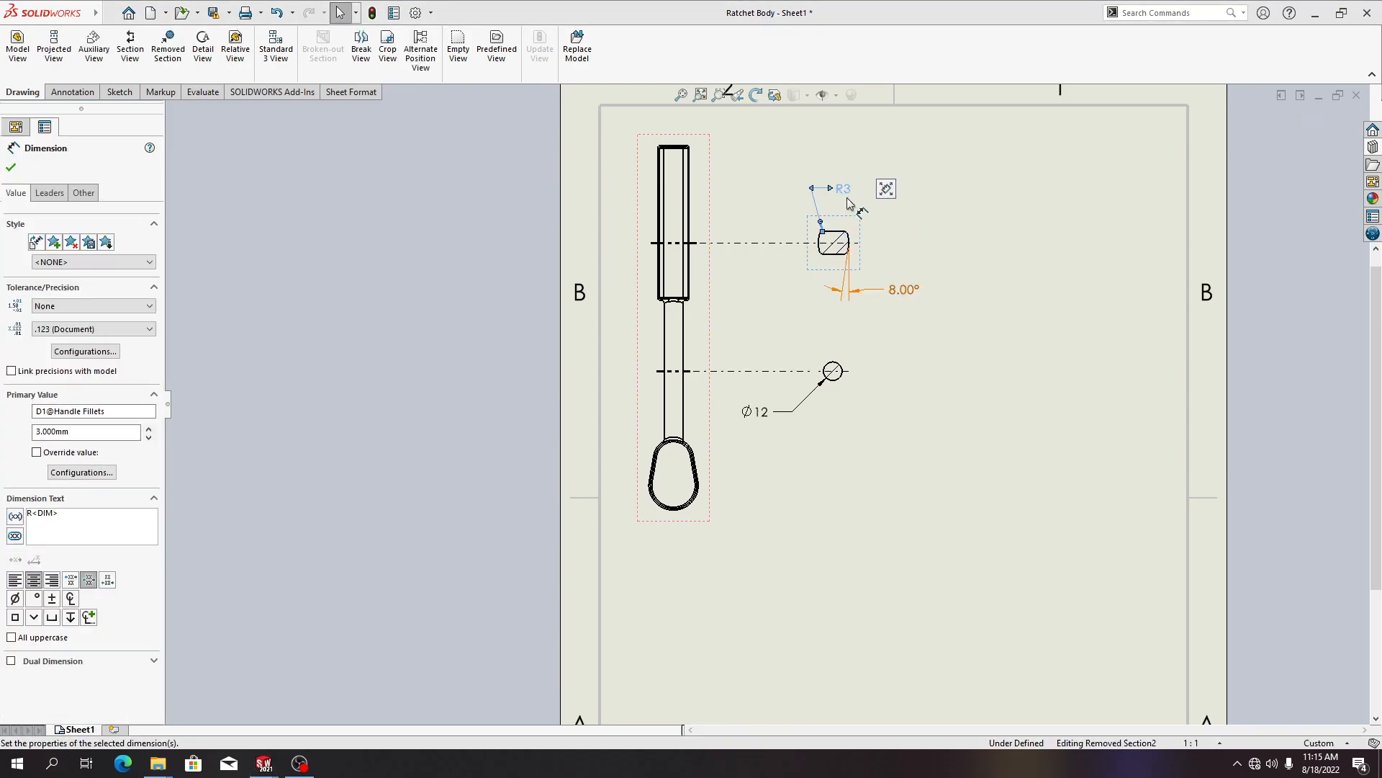
left_click(853, 243)
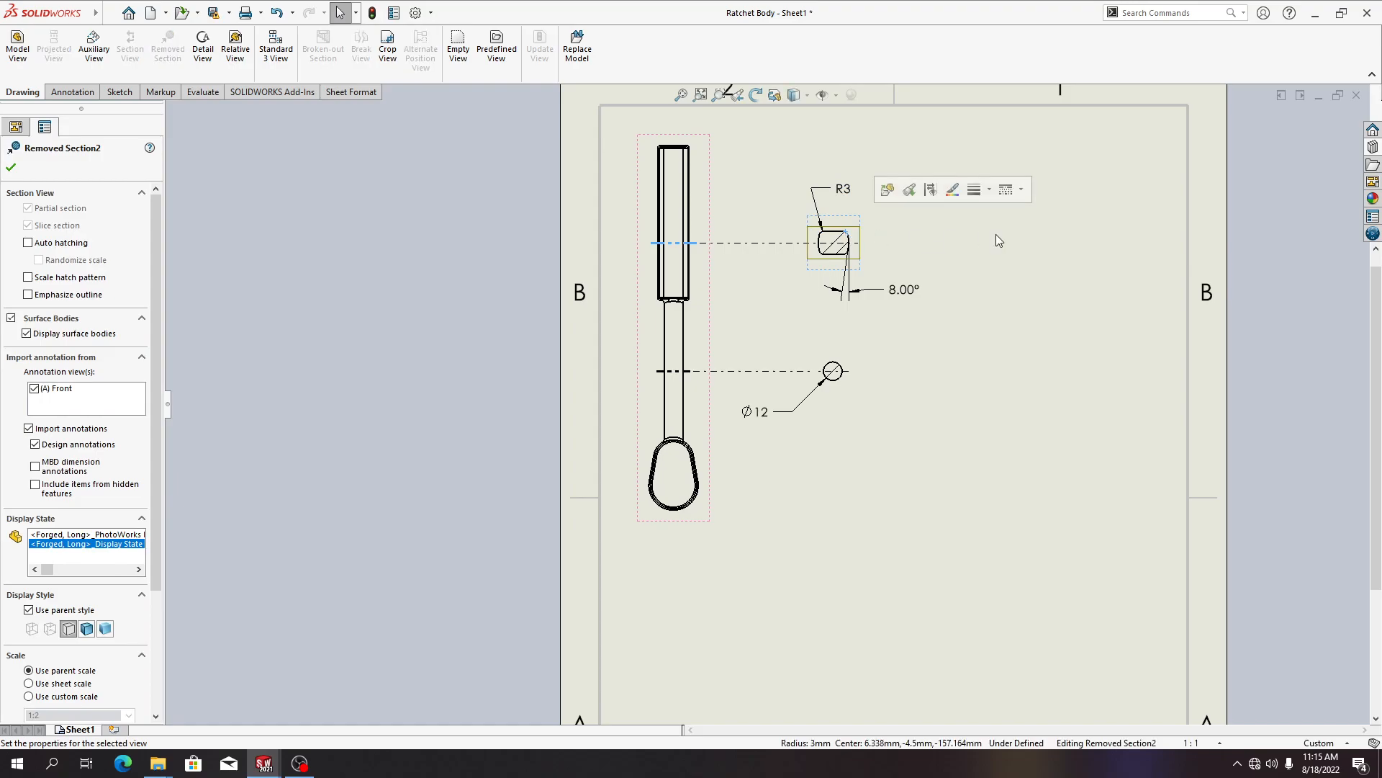
left_click(962, 235)
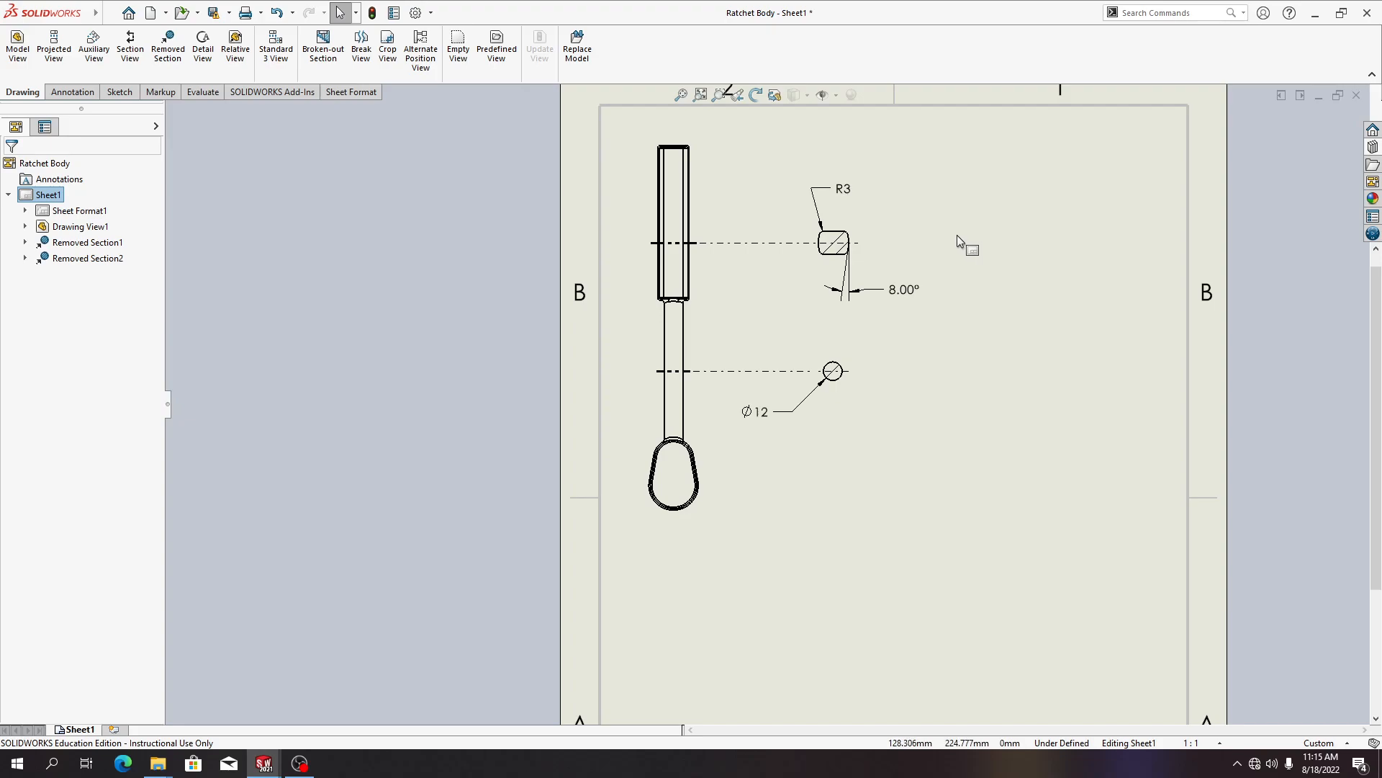
scroll(907, 213, "up", 3)
scroll(819, 311, "down", 2)
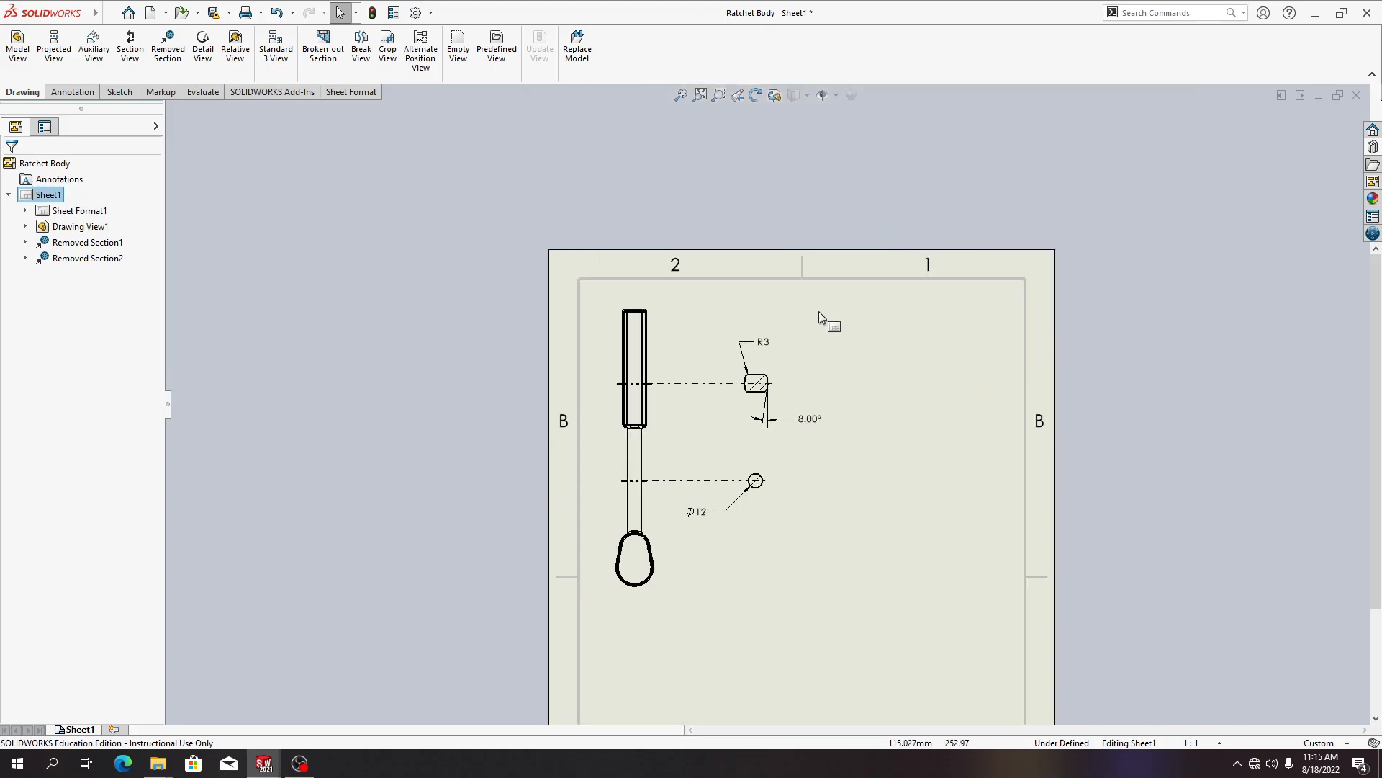
scroll(819, 311, "down", 5)
left_click(605, 444)
left_click_drag(607, 452, 690, 469)
left_click_drag(736, 659, 823, 440)
scroll(826, 335, "up", 5)
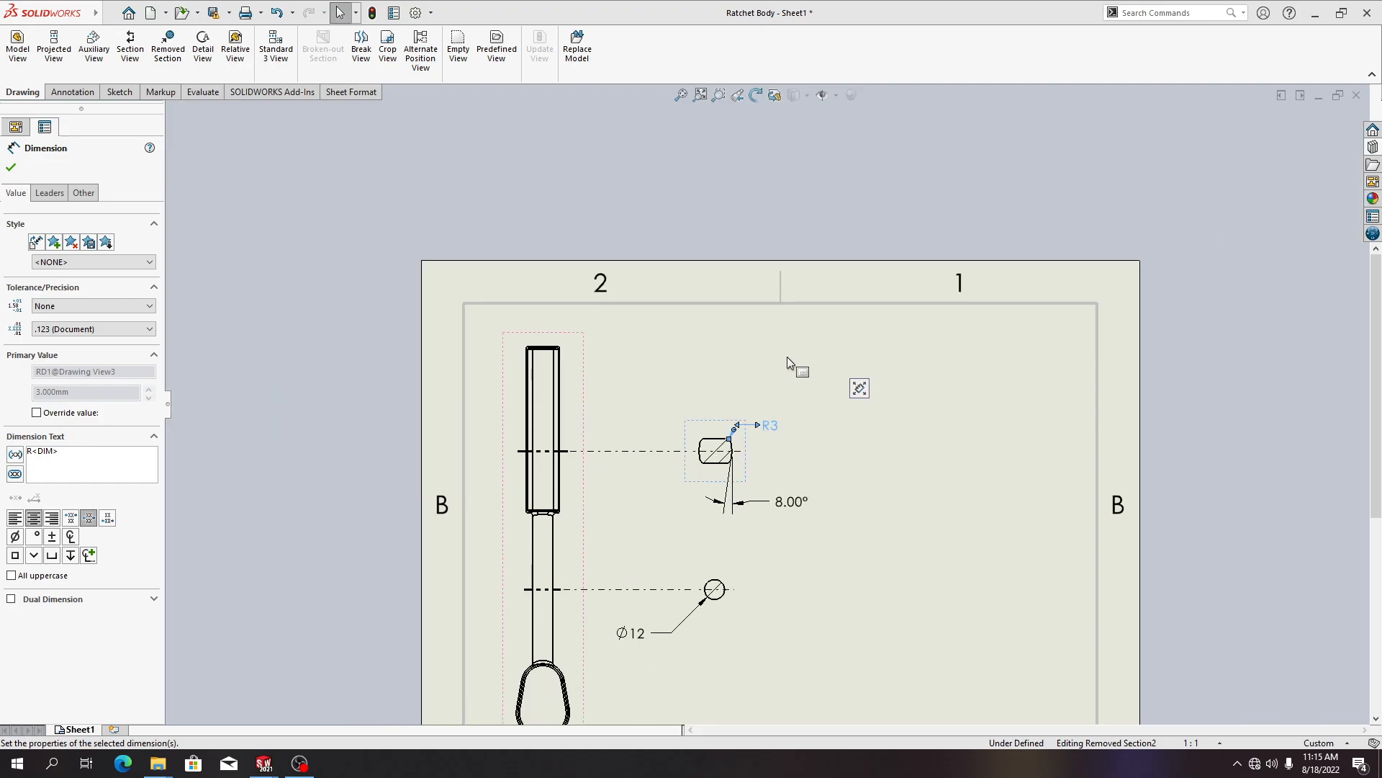
left_click(788, 357)
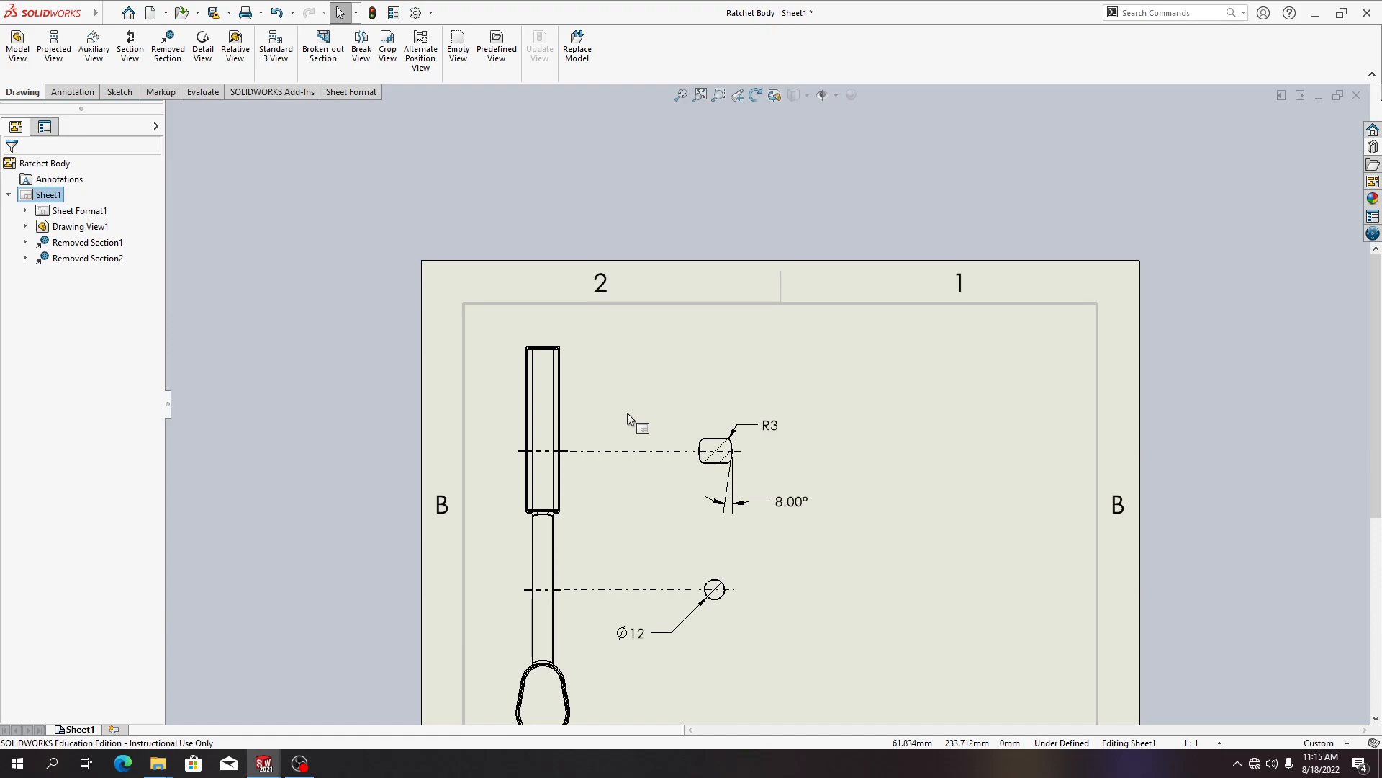
Align the square section vertically by origin with the round shaft section
right_click(722, 452)
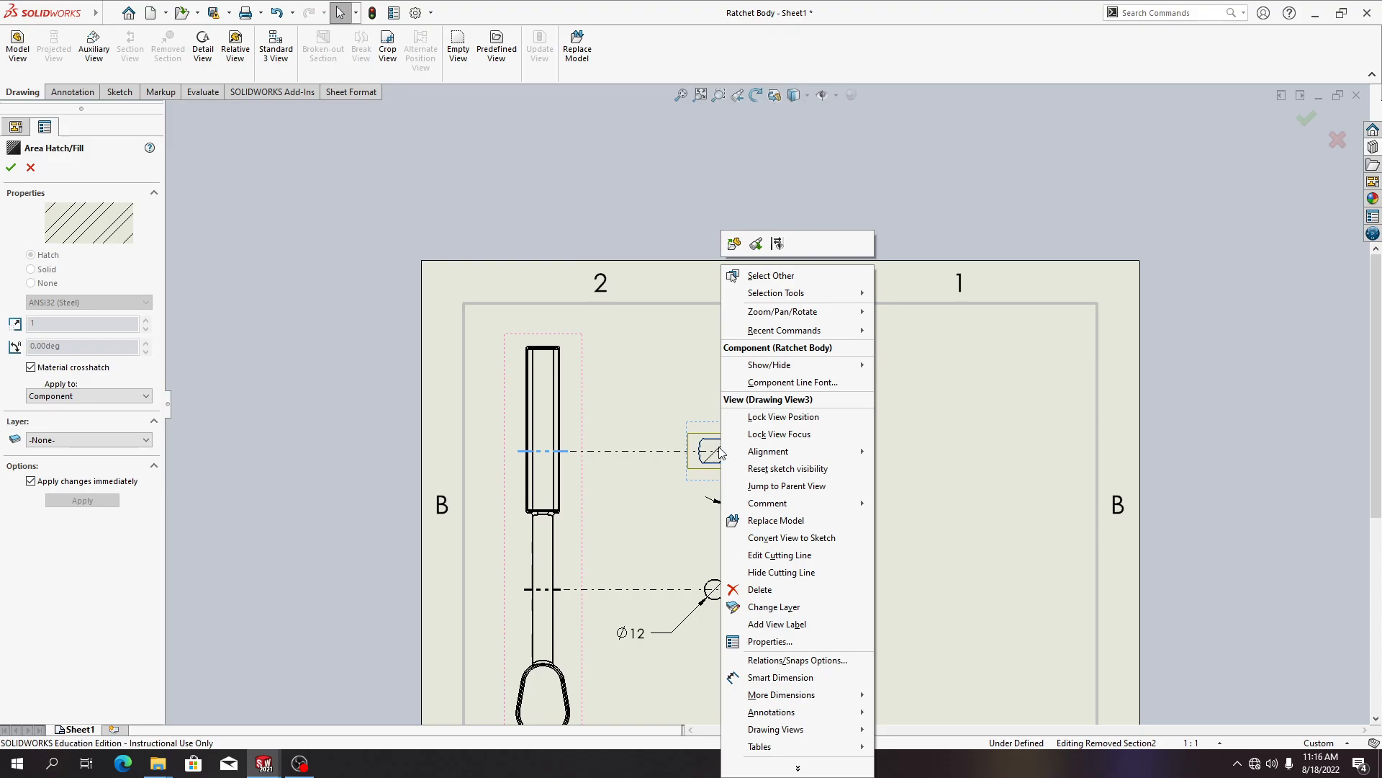
mouse_move(794, 453)
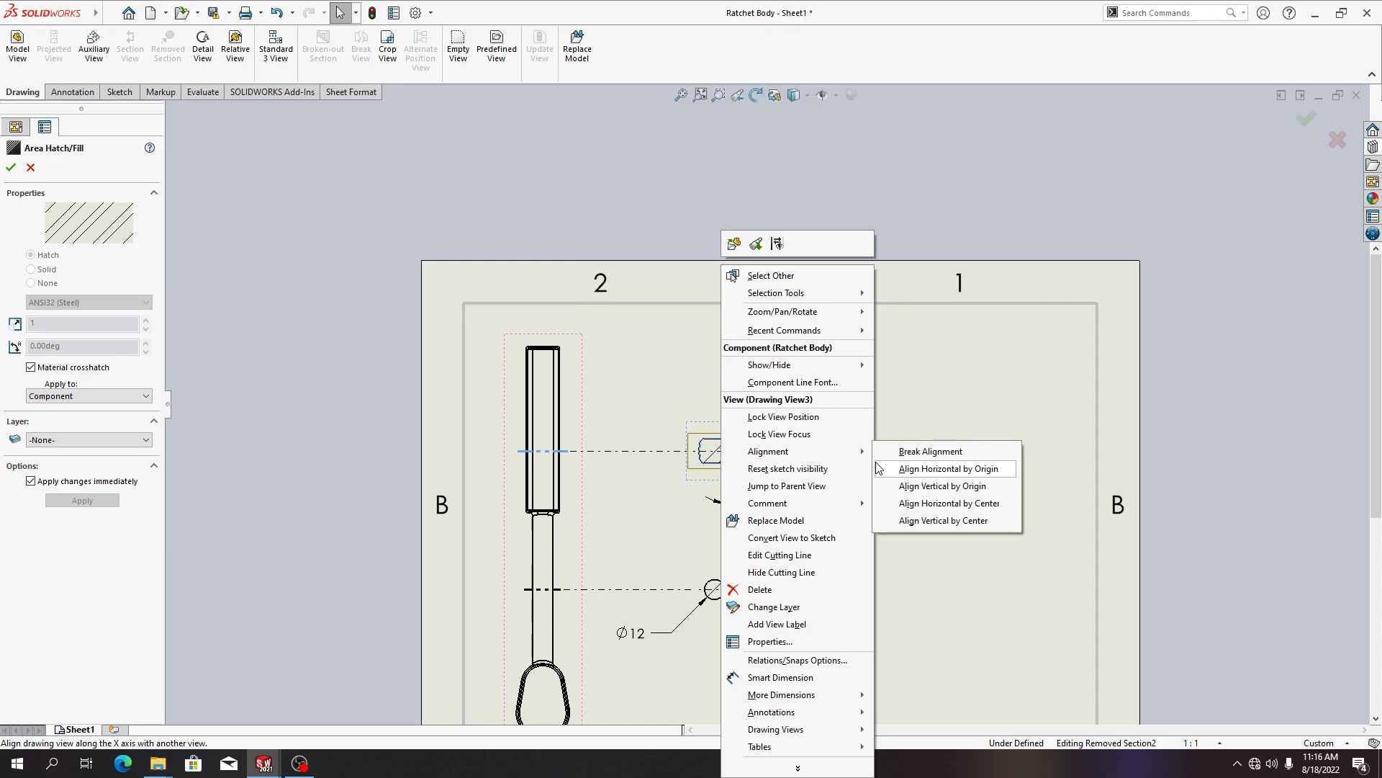
left_click(903, 487)
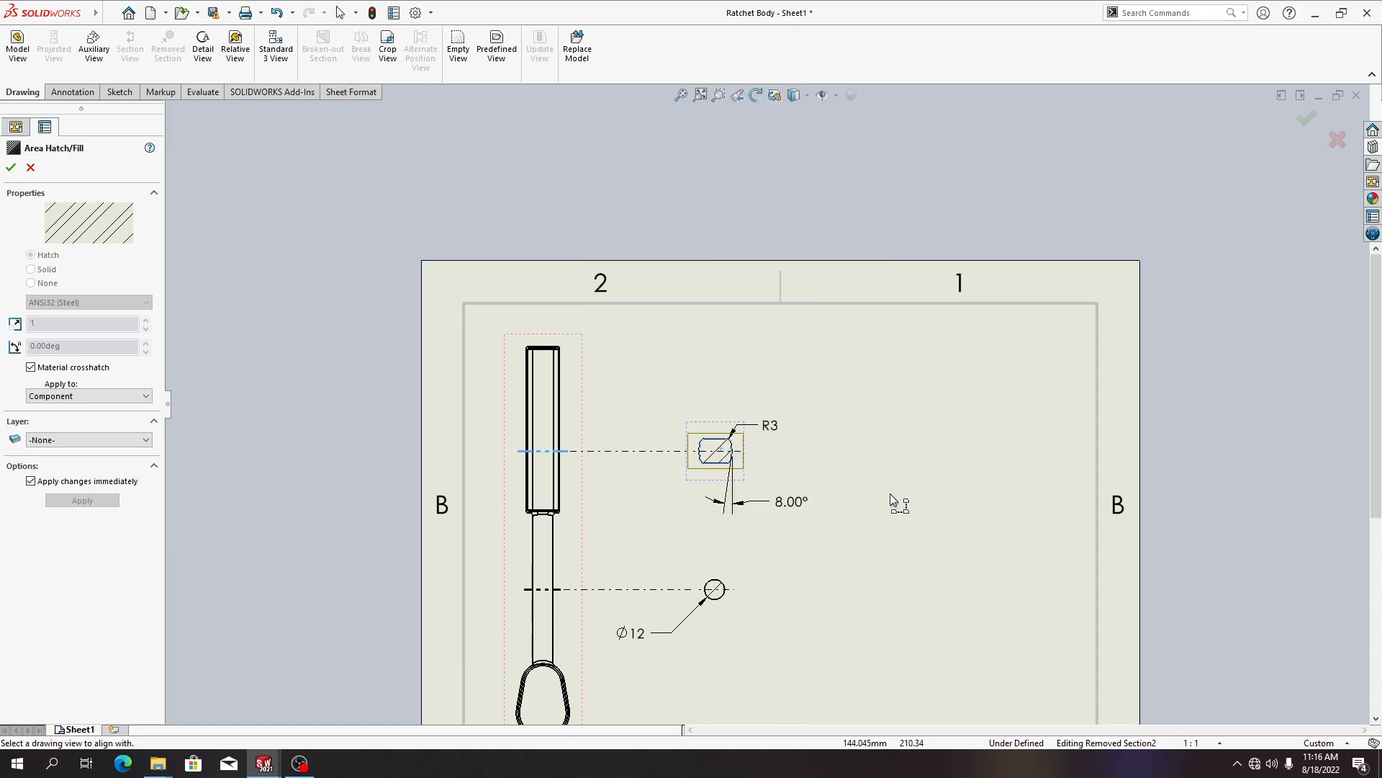
left_click(742, 587)
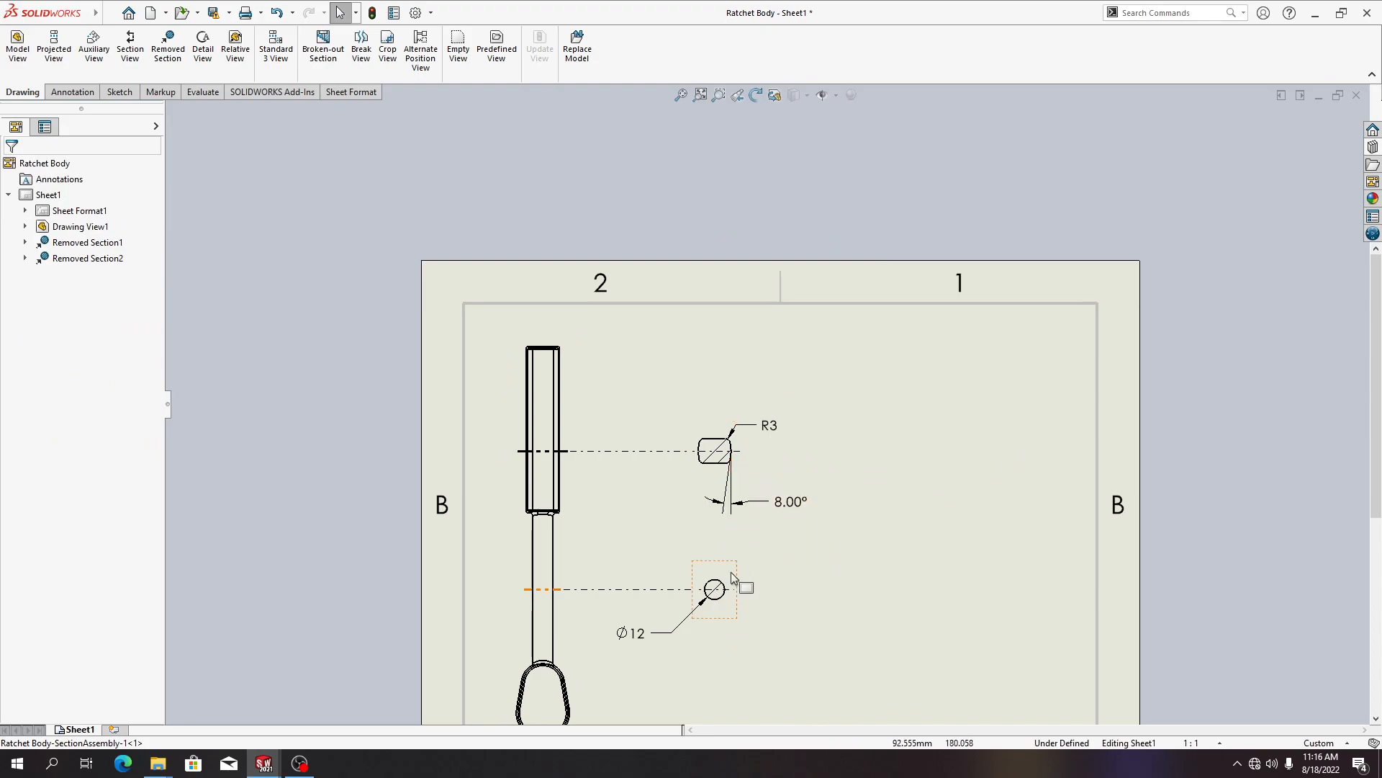
scroll(763, 567, "down", 1)
scroll(762, 564, "up", 3)
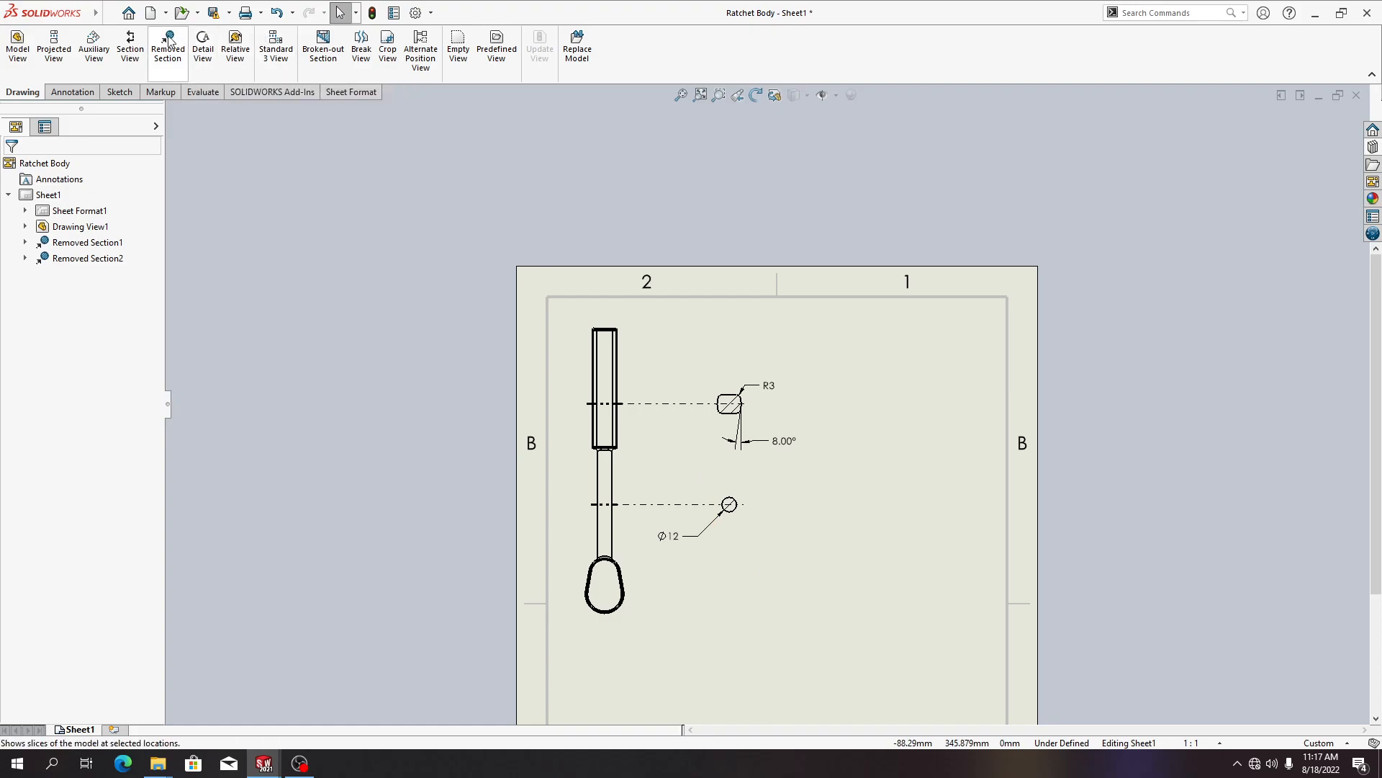
left_click(224, 14)
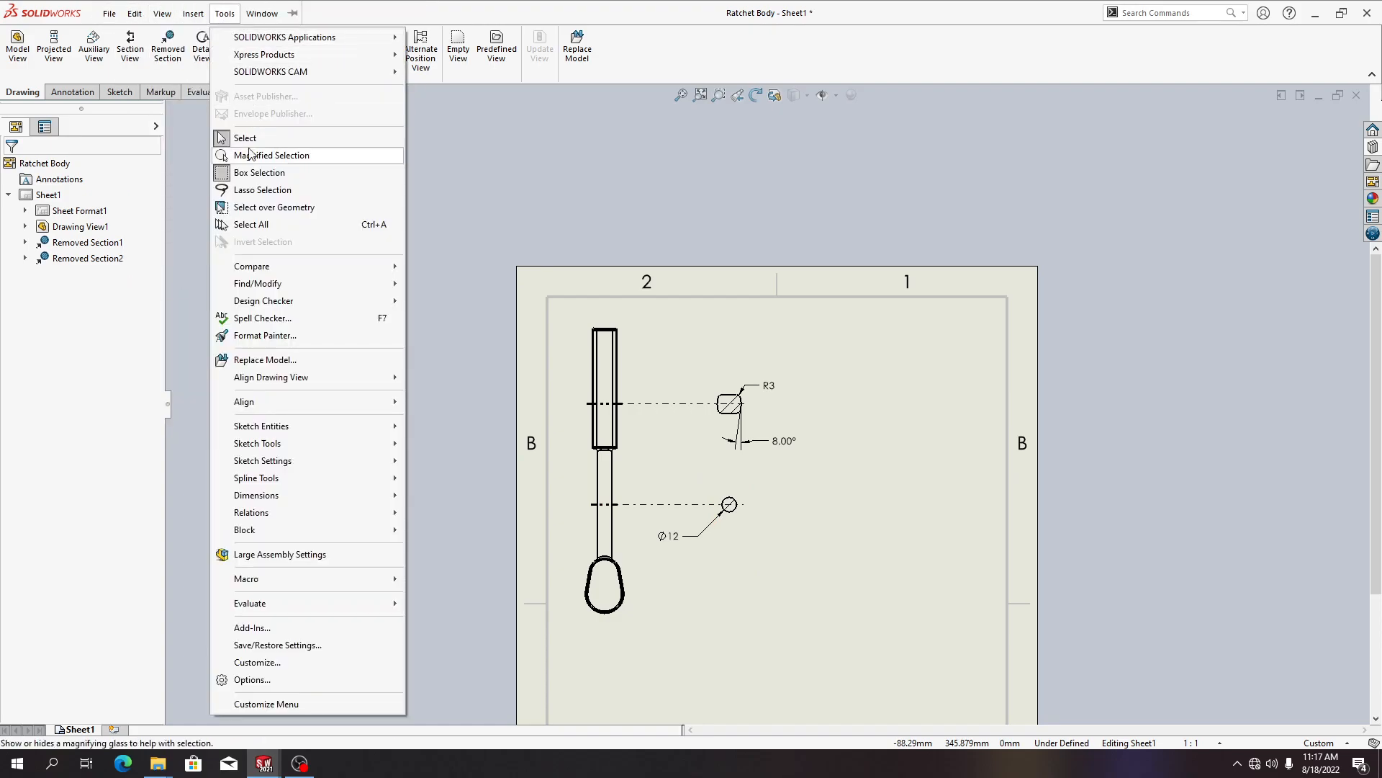
mouse_move(266, 537)
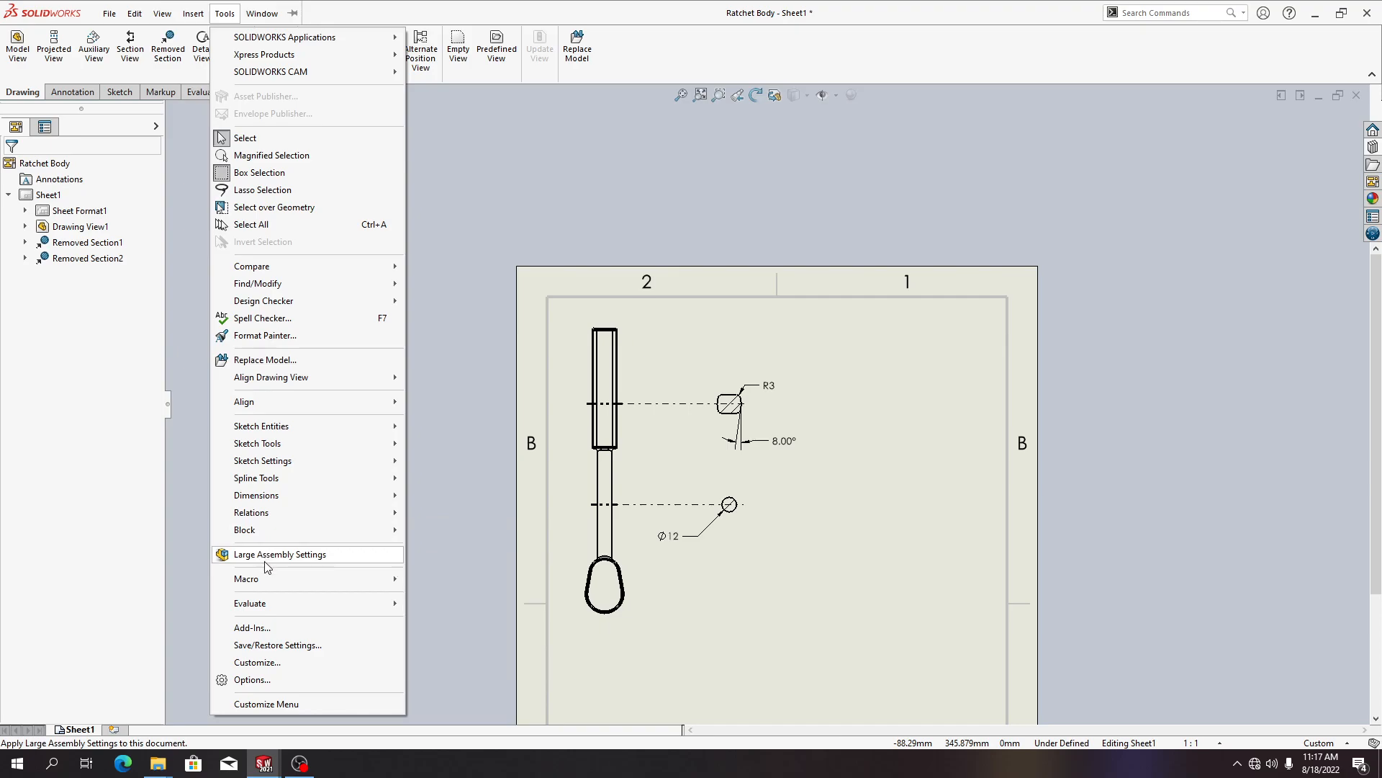
mouse_move(303, 486)
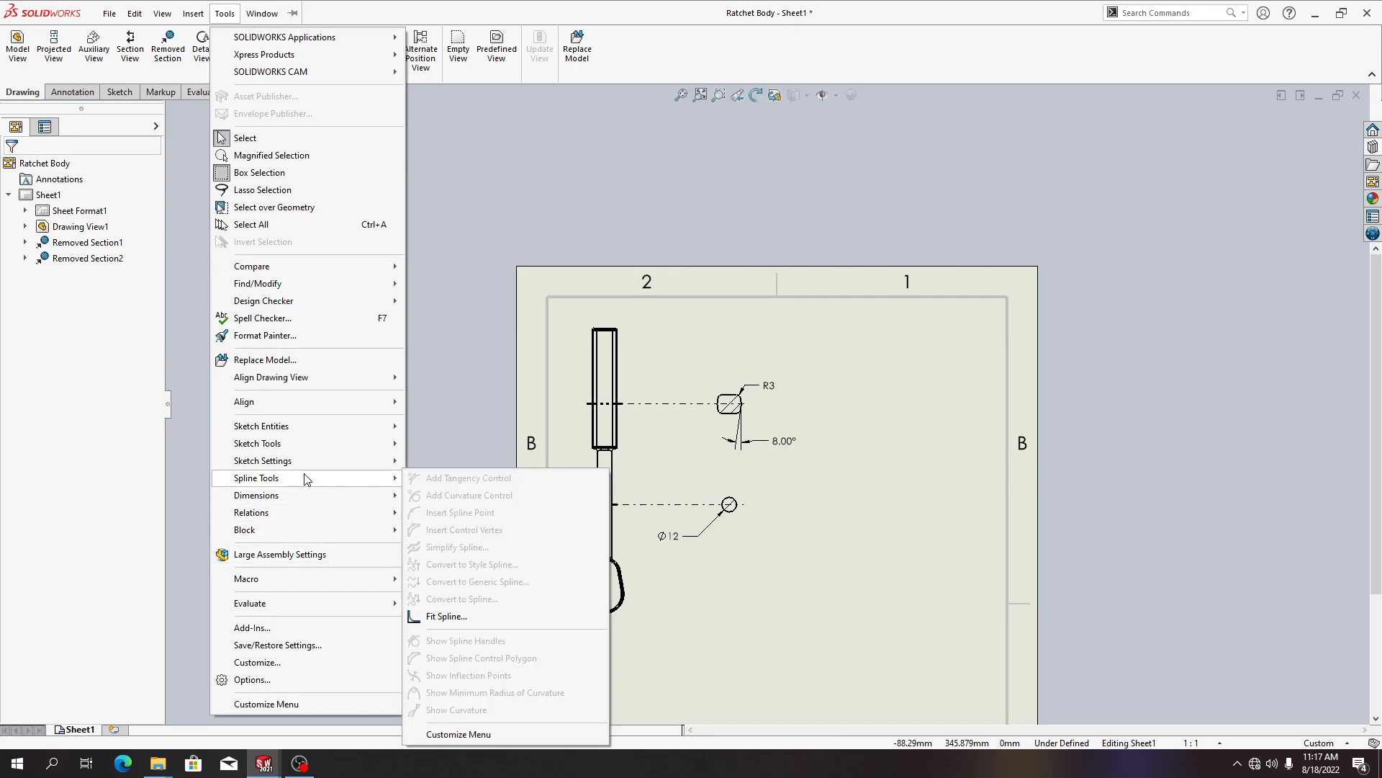
left_click(193, 13)
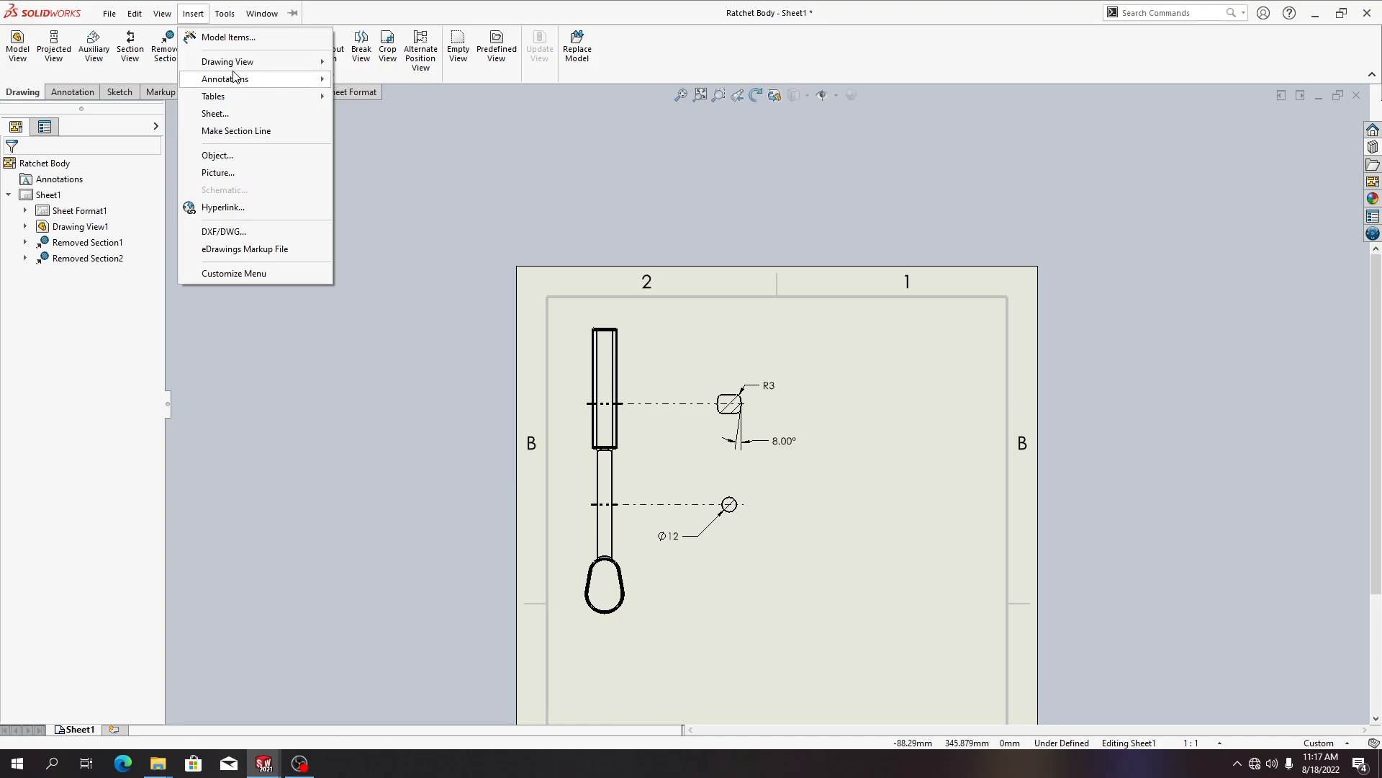
mouse_move(237, 62)
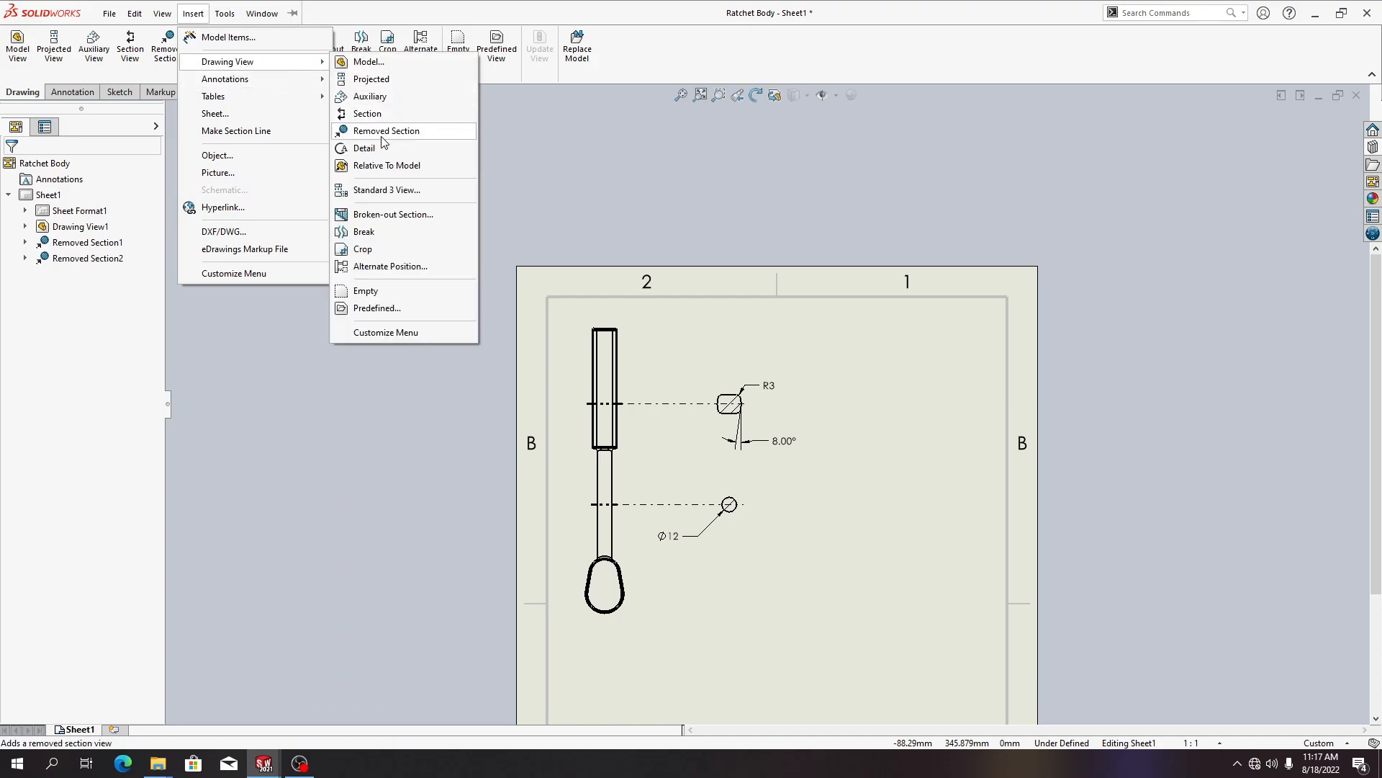
right_click(843, 423)
mouse_move(958, 353)
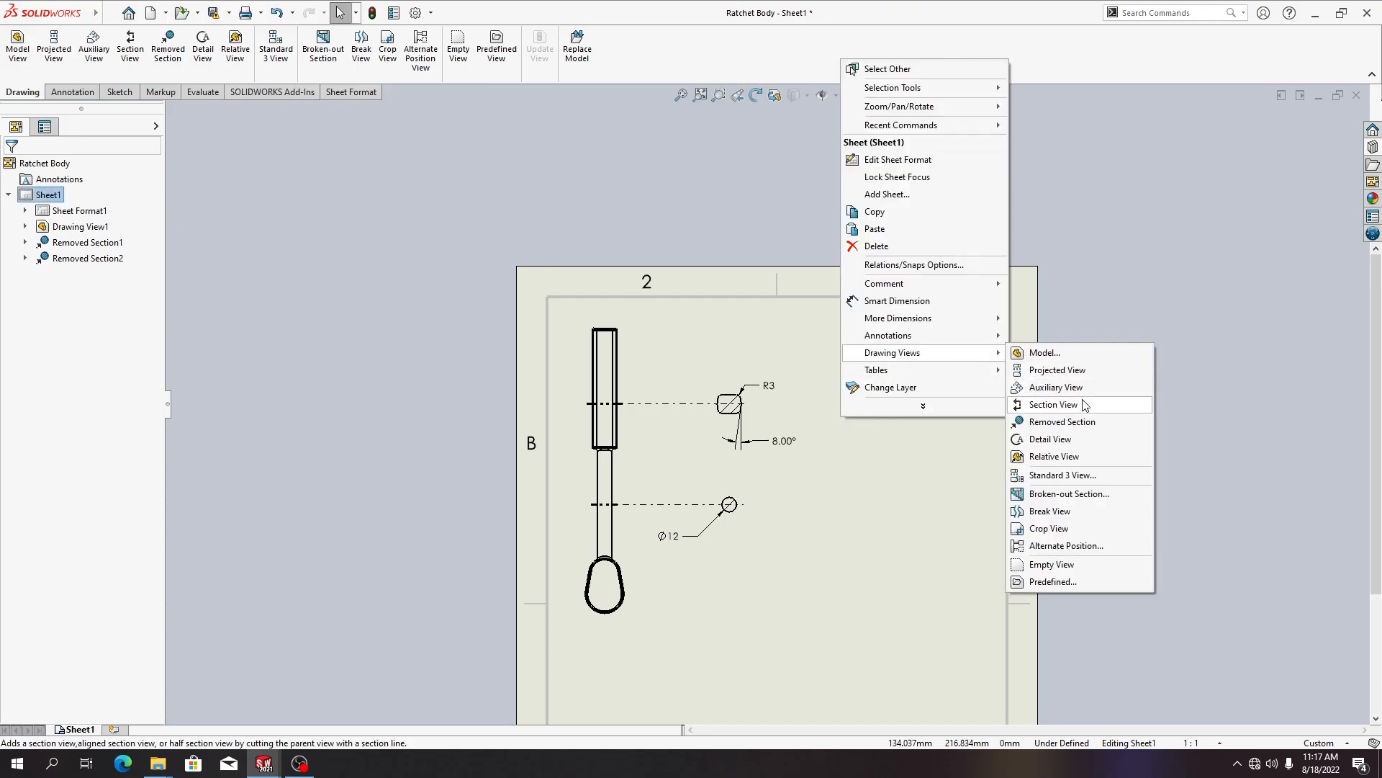
left_click(1076, 439)
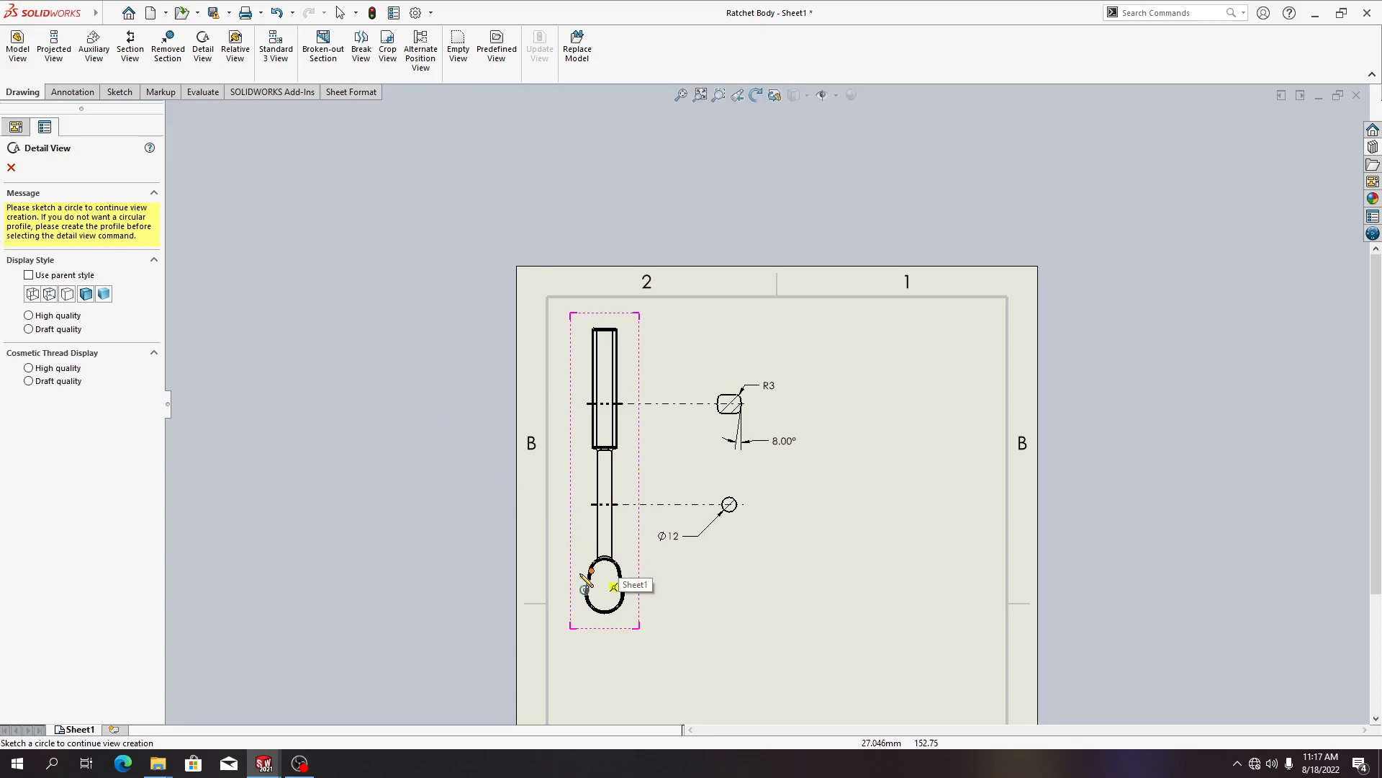
scroll(633, 620, "up", 3)
scroll(707, 559, "down", 5)
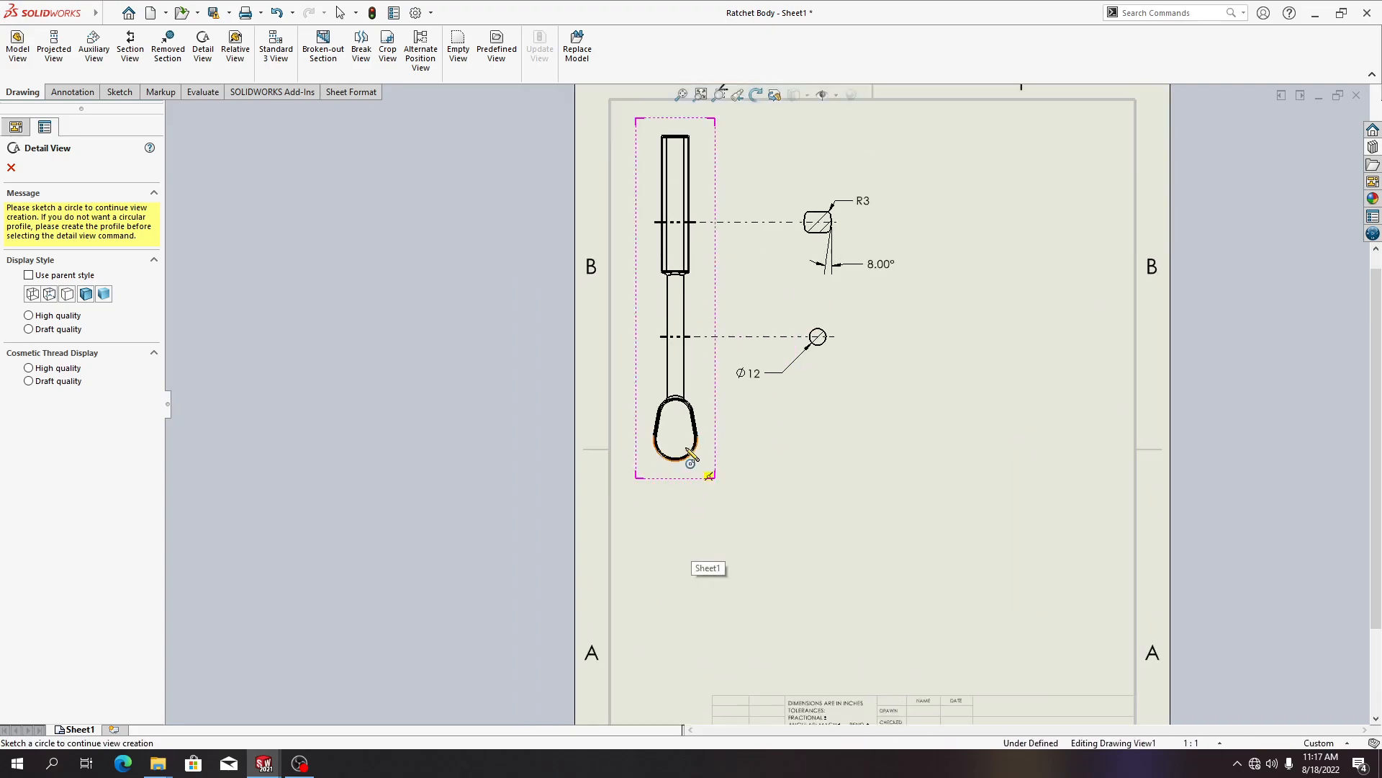
left_click(705, 386)
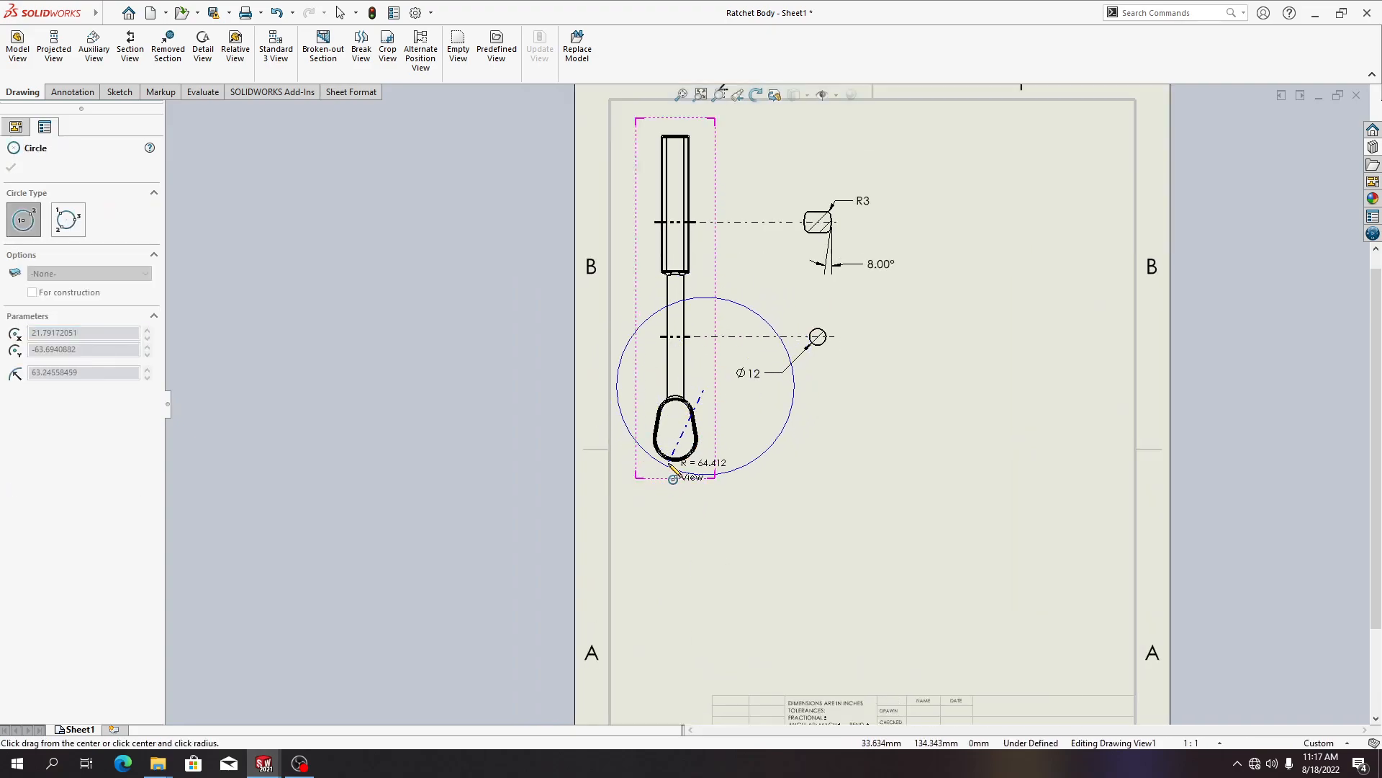
left_click(695, 392)
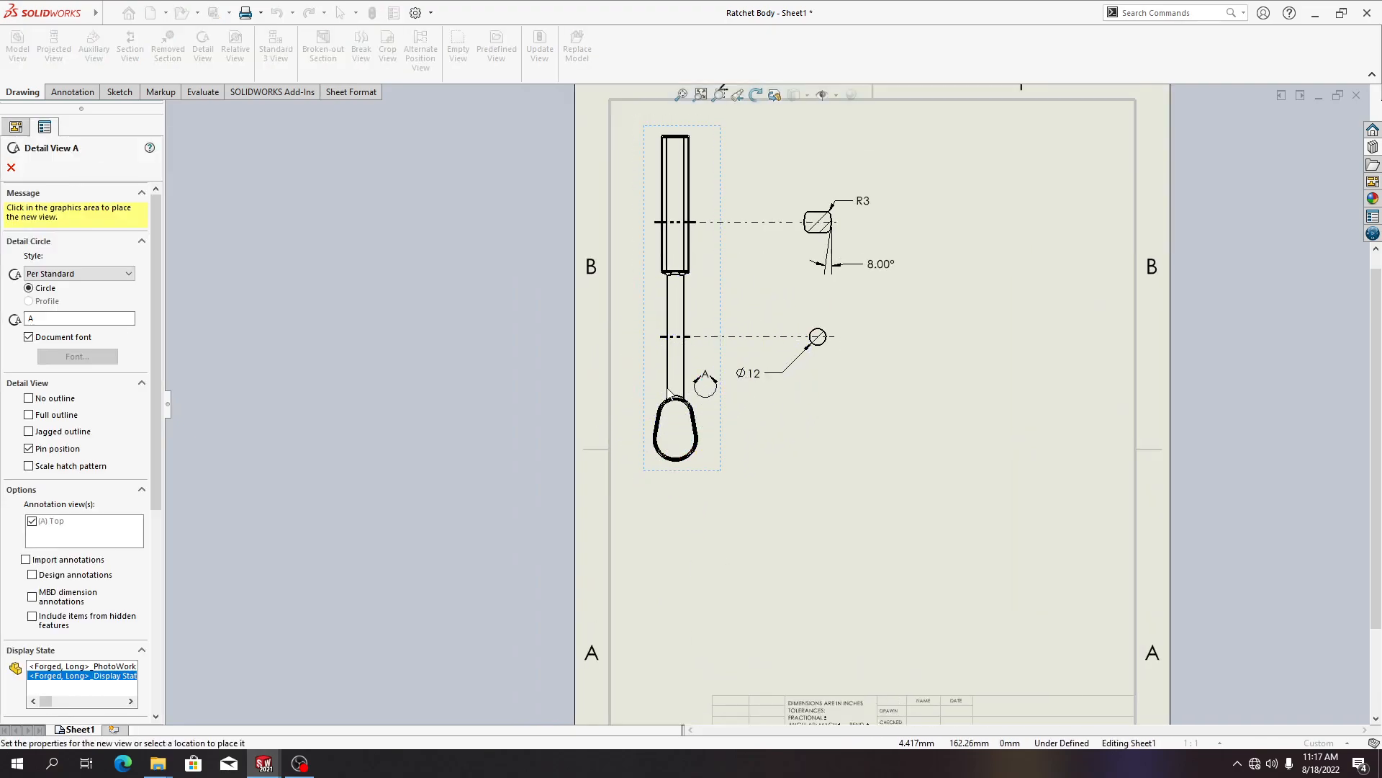
left_click(11, 167)
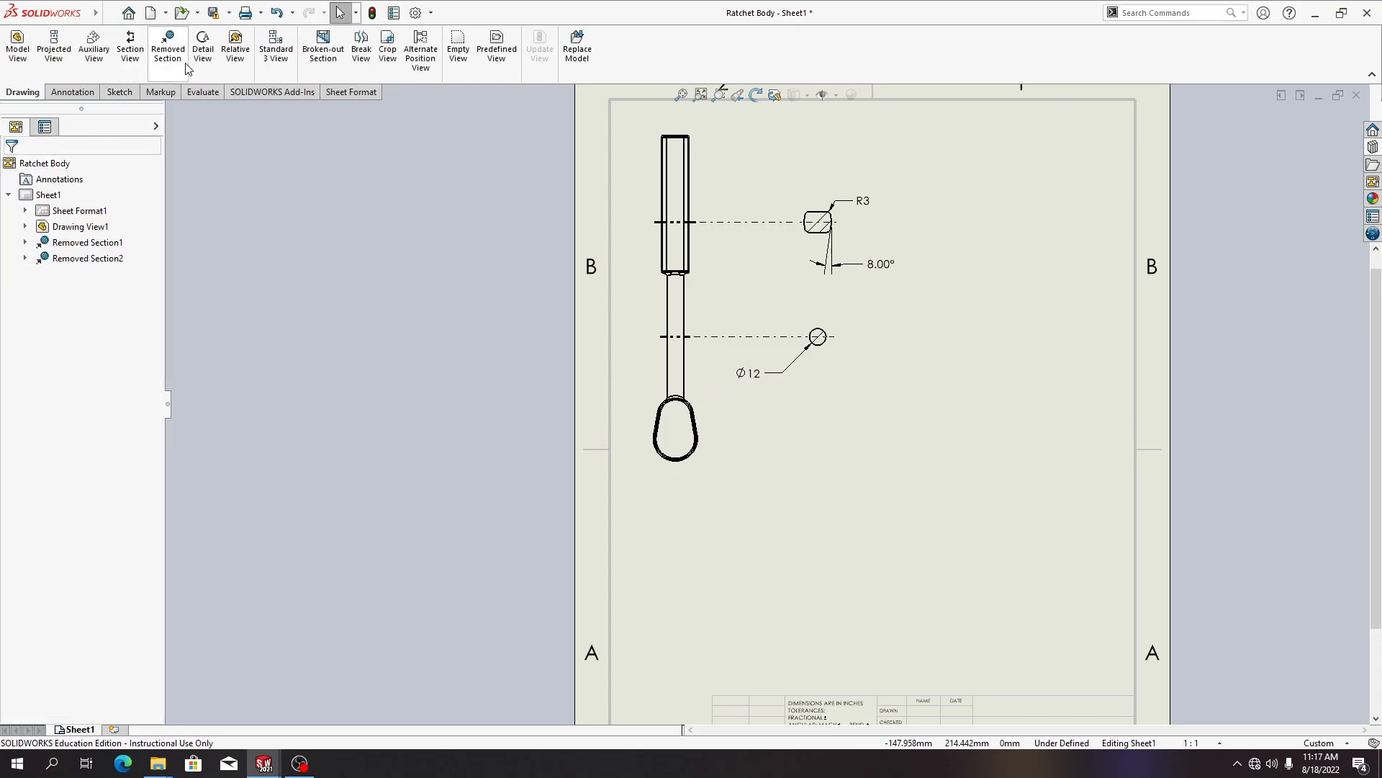
Create a detail view by circling the ratchet head and place it at the upper right of the sheet
left_click(202, 49)
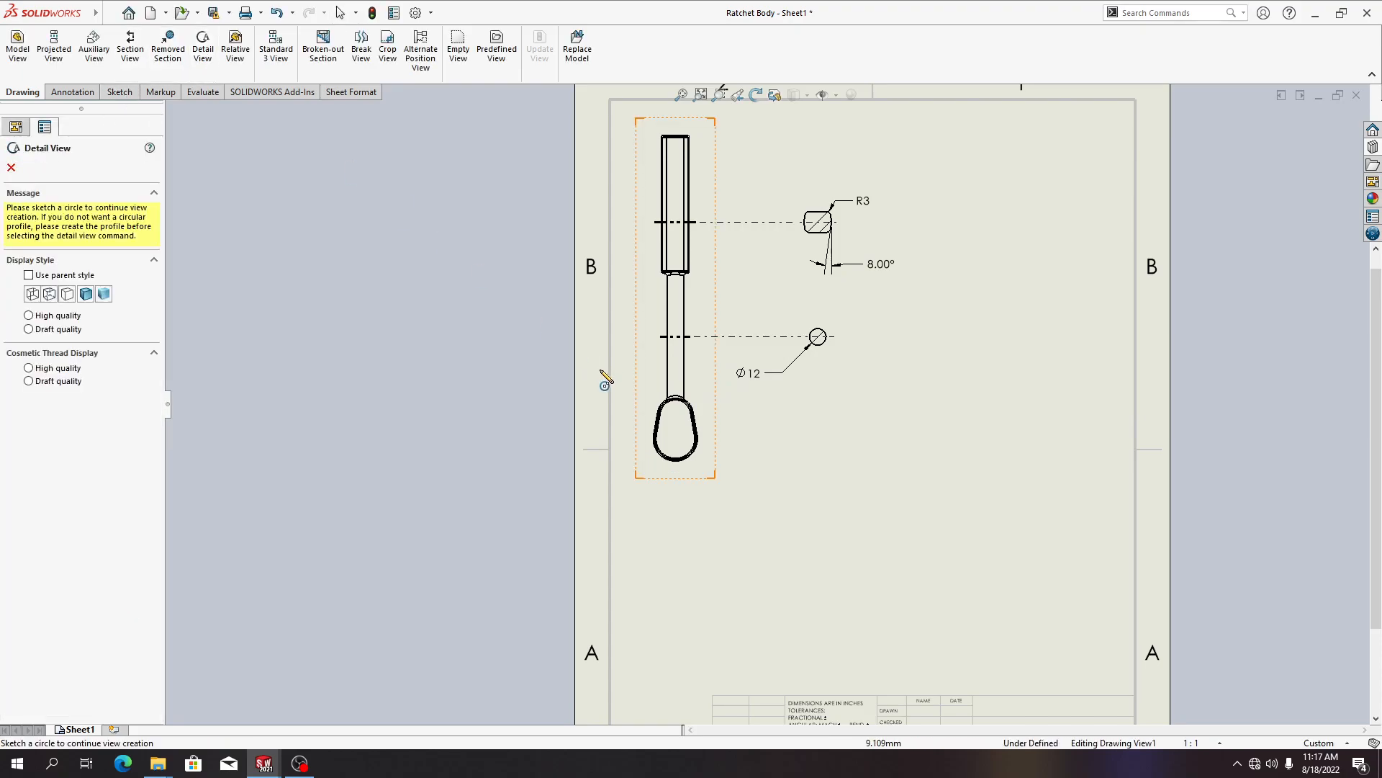
left_click(676, 428)
left_click(710, 396)
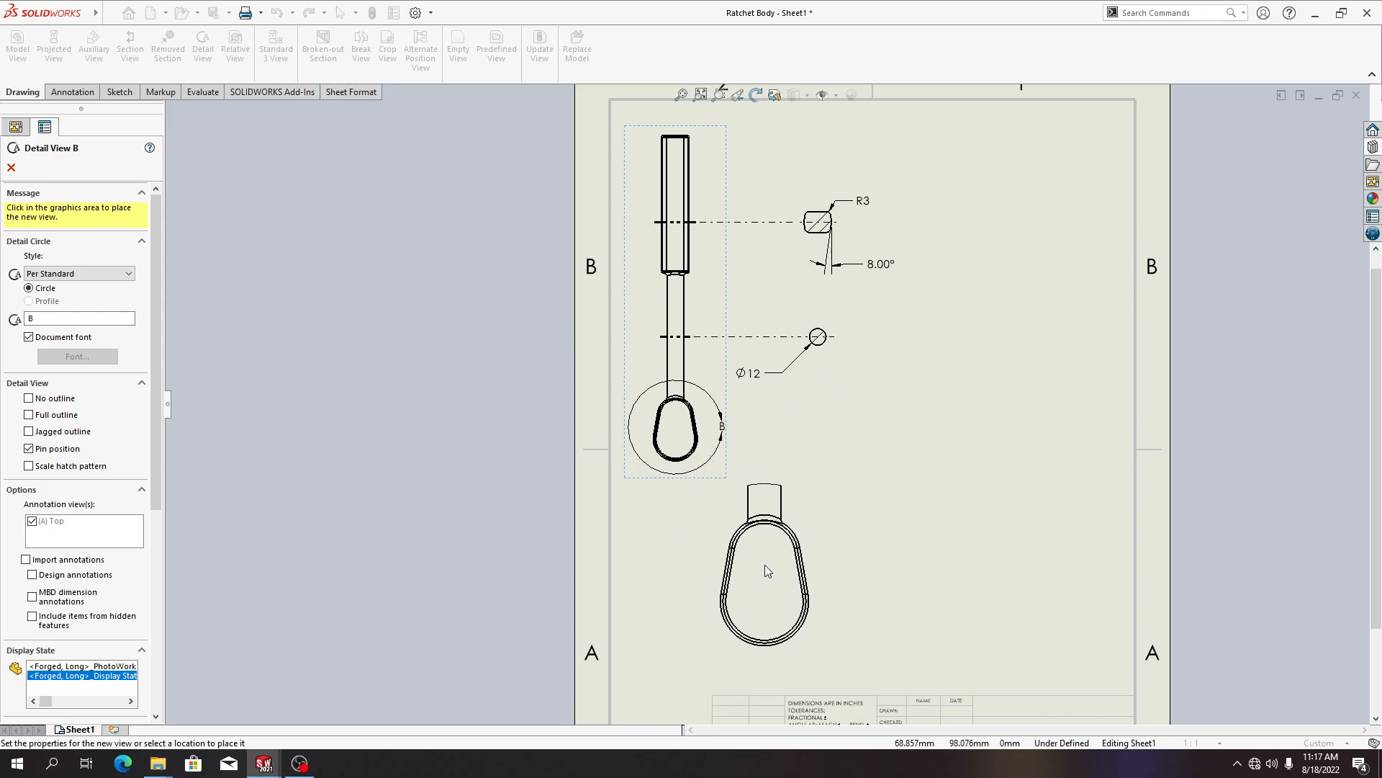
left_click(757, 568)
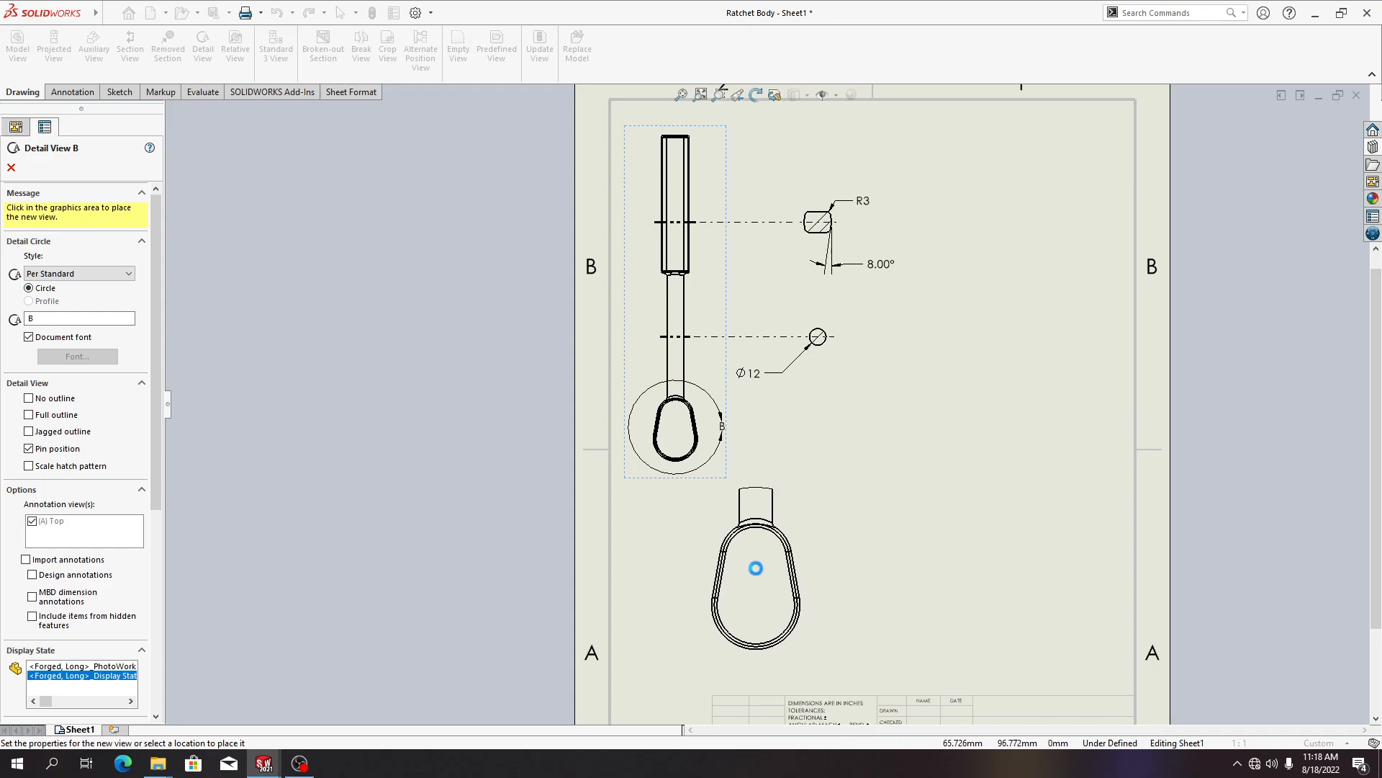
left_click_drag(788, 461, 1043, 140)
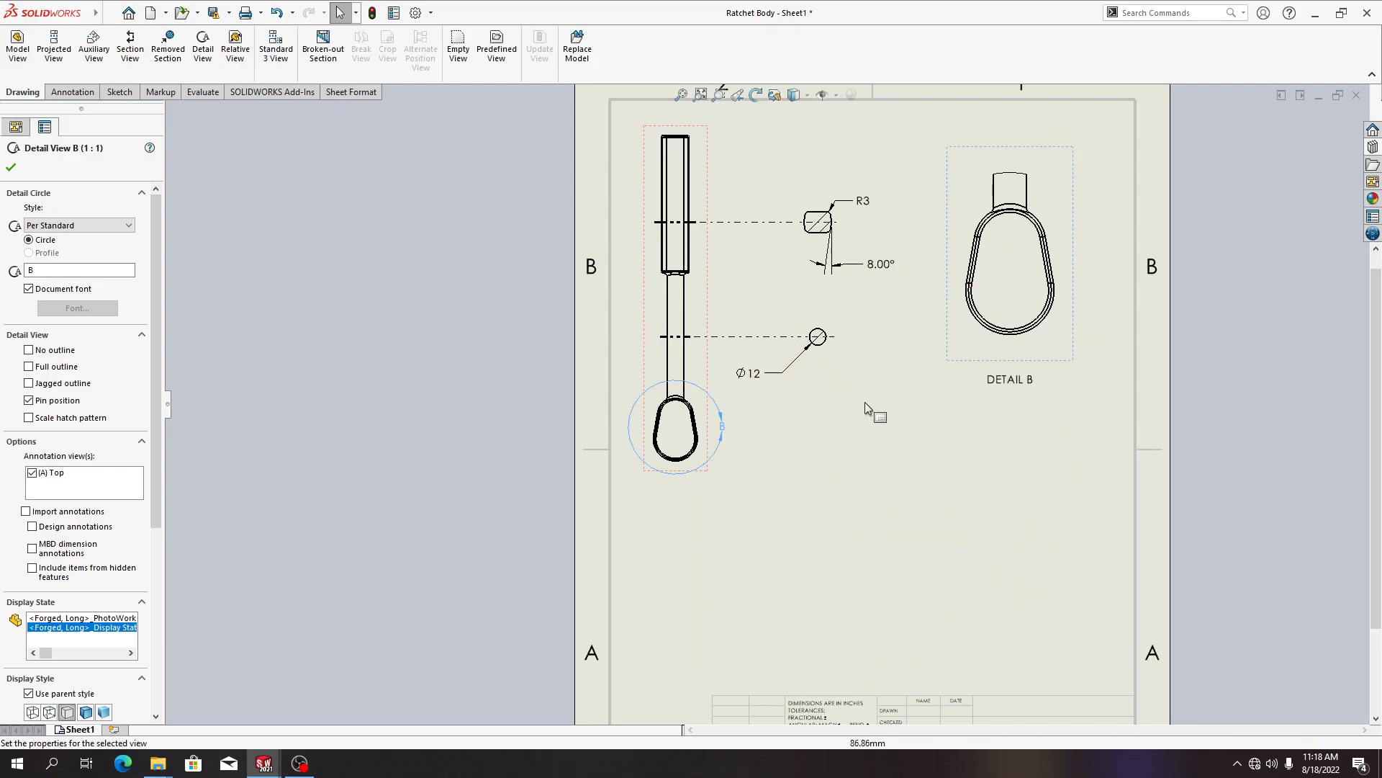
Rename the detail view's label to HEAD
left_click(1028, 385)
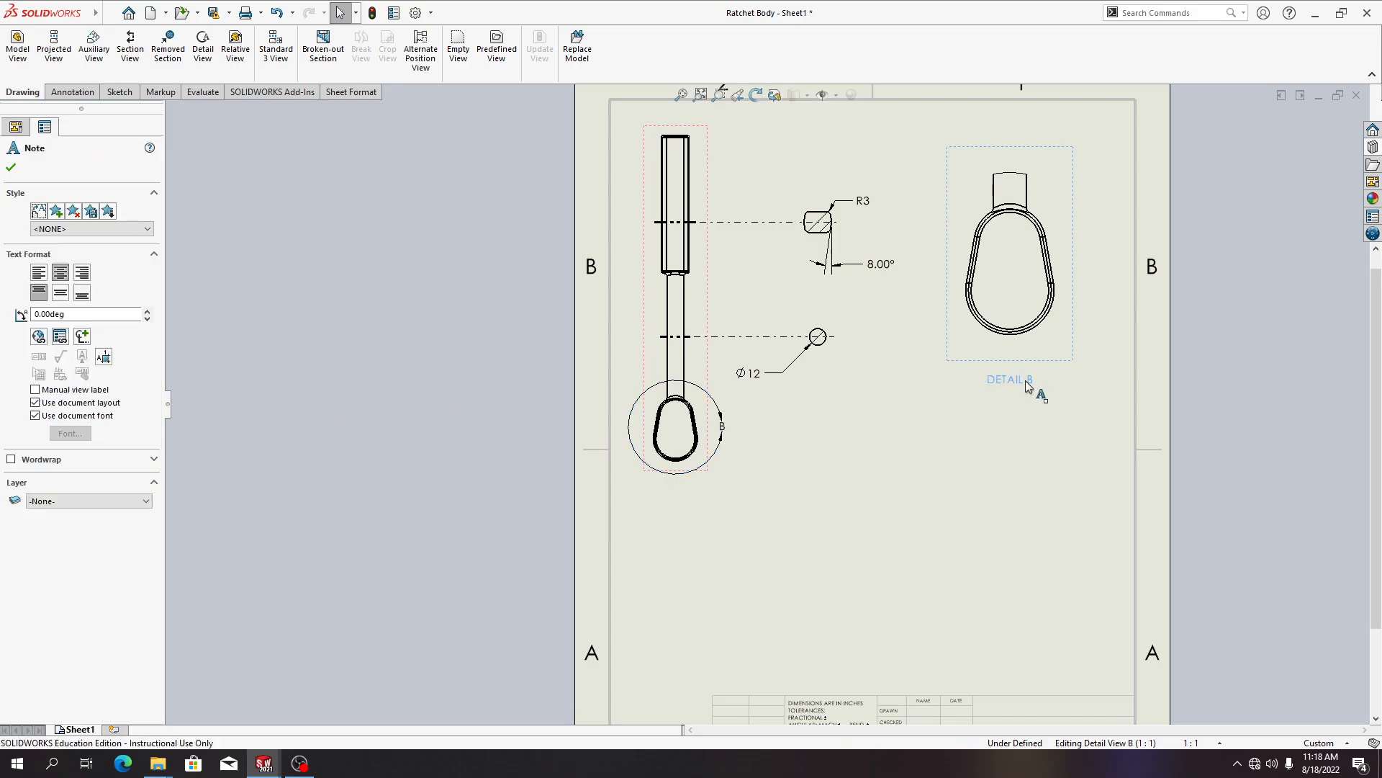
double_click(1028, 381)
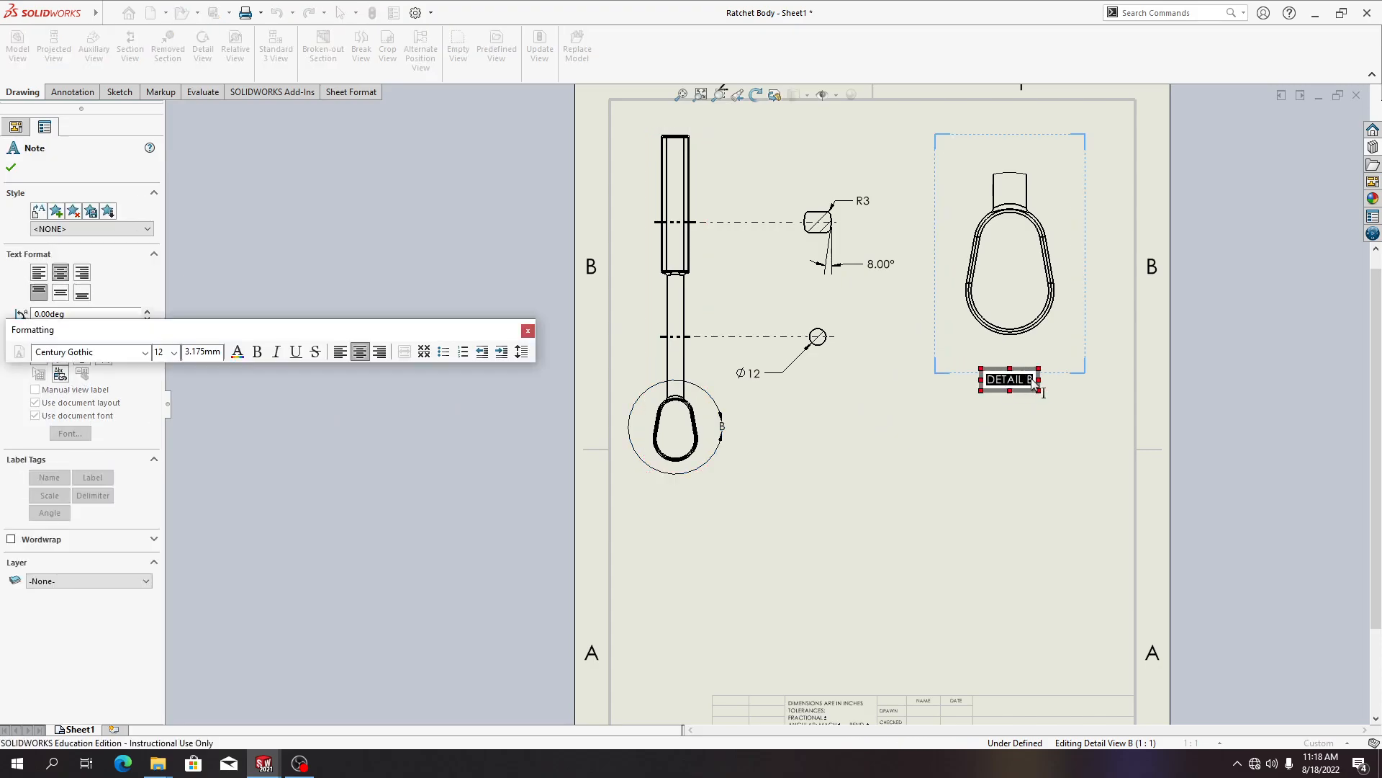
key("BackSpace")
type("hea")
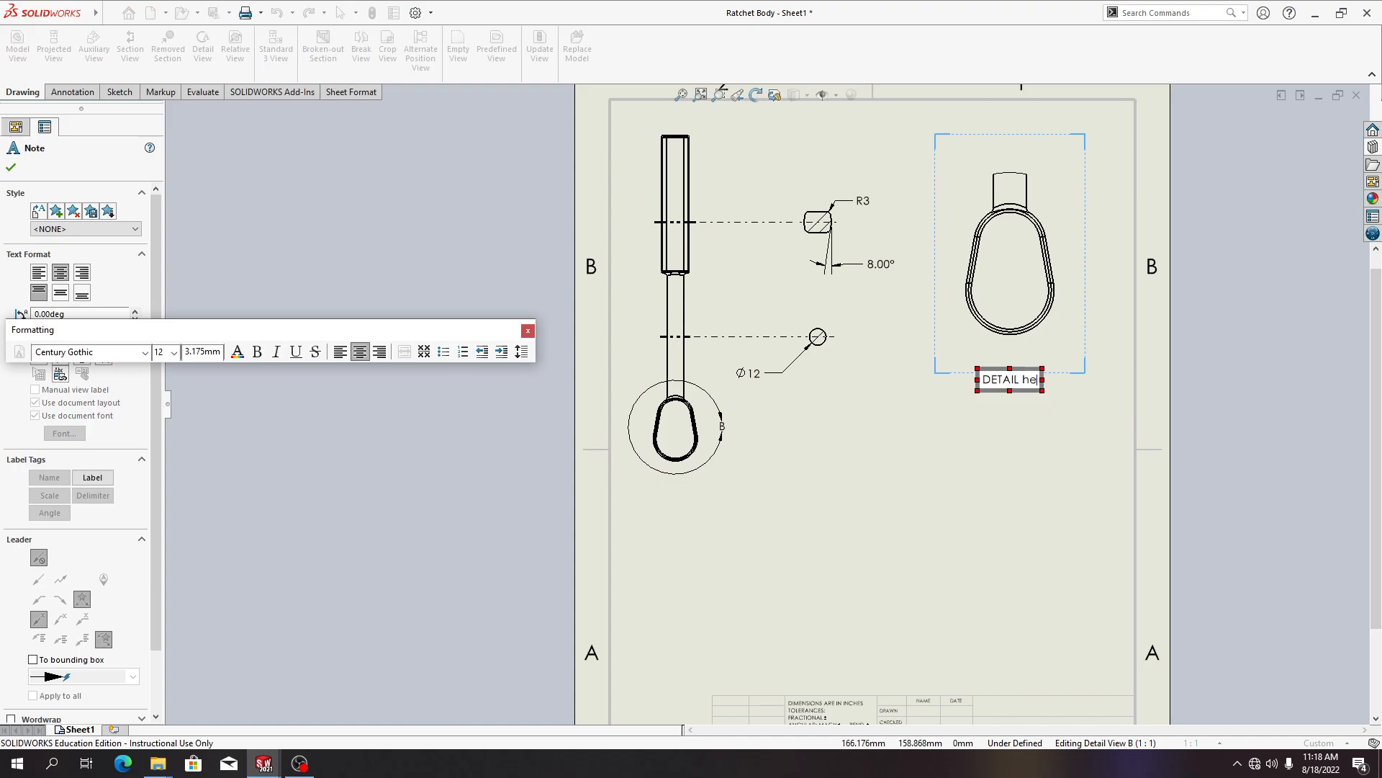
key("BackSpace")
key("BackSpace")
key("BackSpace")
type("HEAD")
left_click(1008, 514)
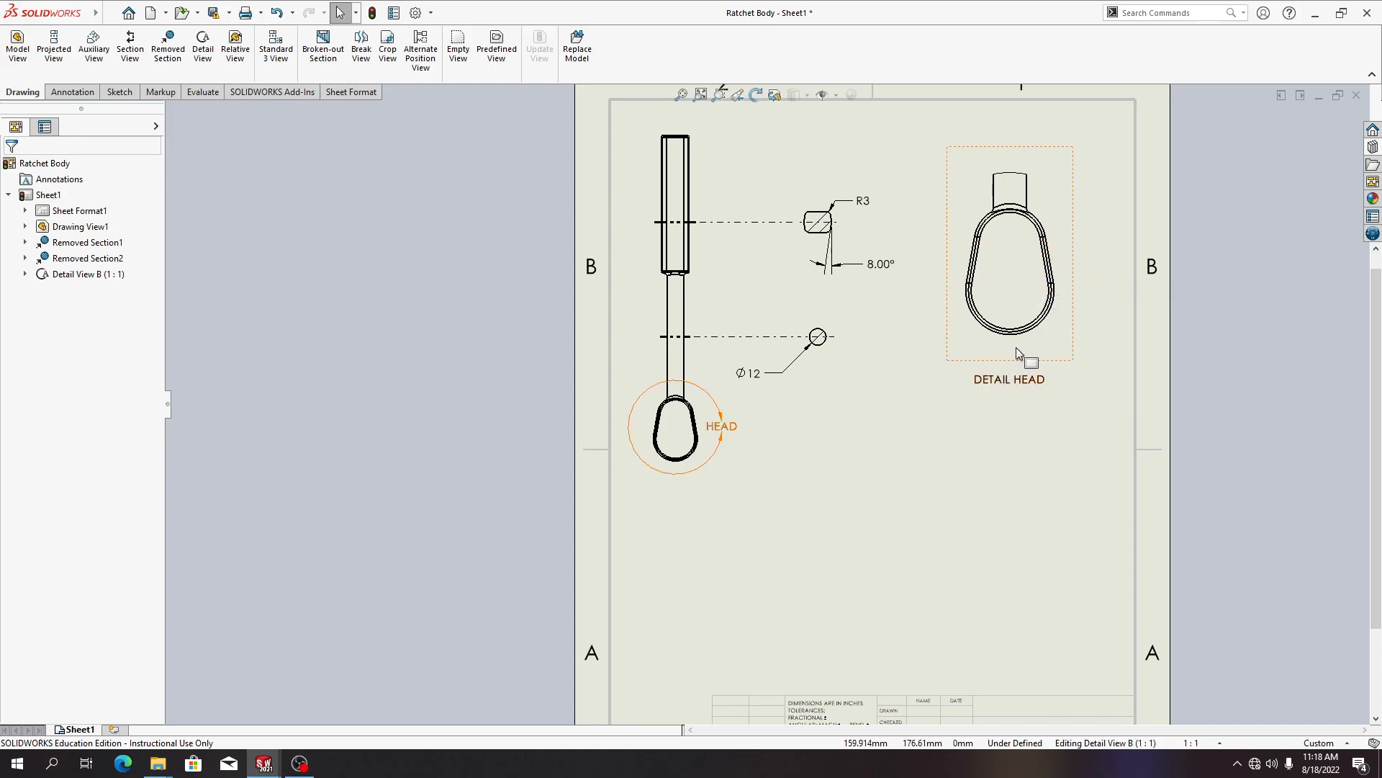
Set the detail view's display style to Hidden Lines Removed and its scale to the sheet scale
left_click_drag(1016, 346, 1048, 319)
left_click_drag(1049, 271, 987, 312)
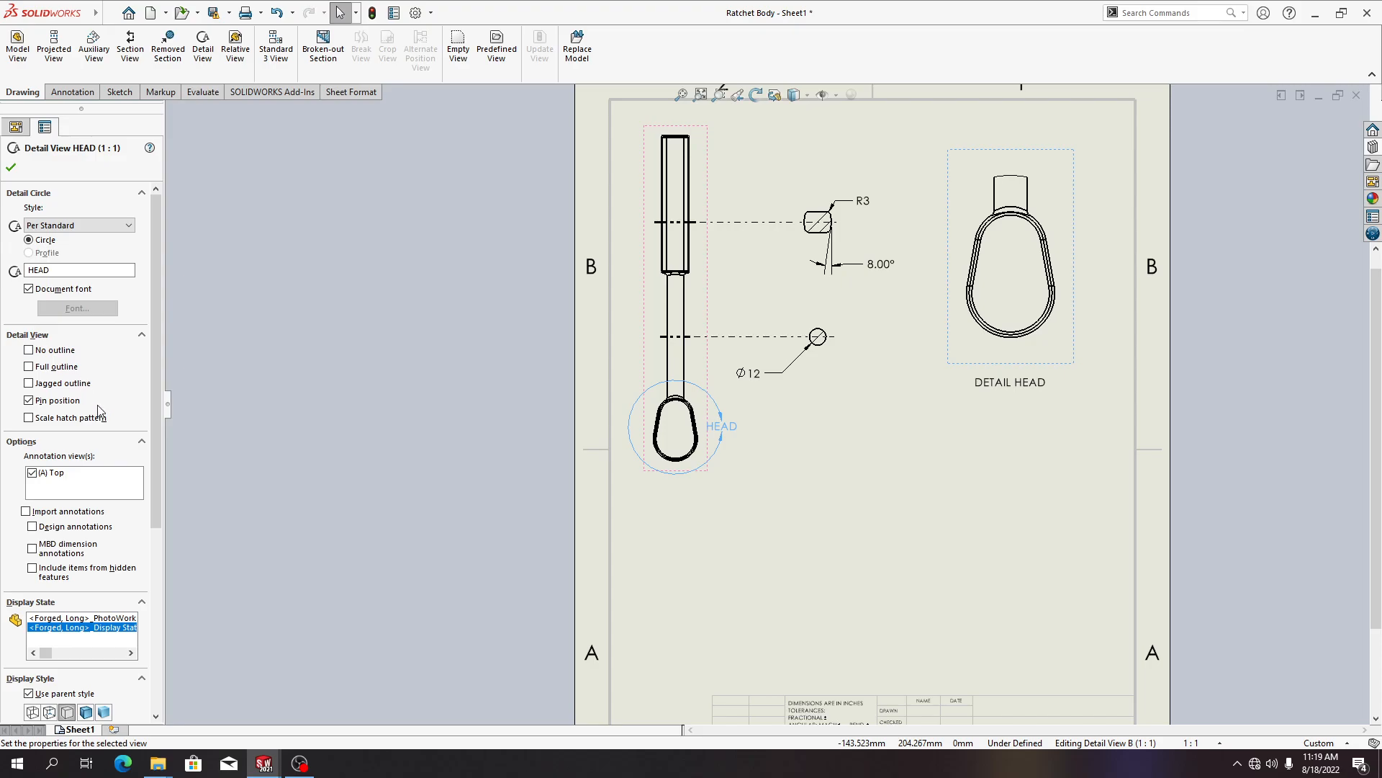
scroll(99, 404, "down", 4)
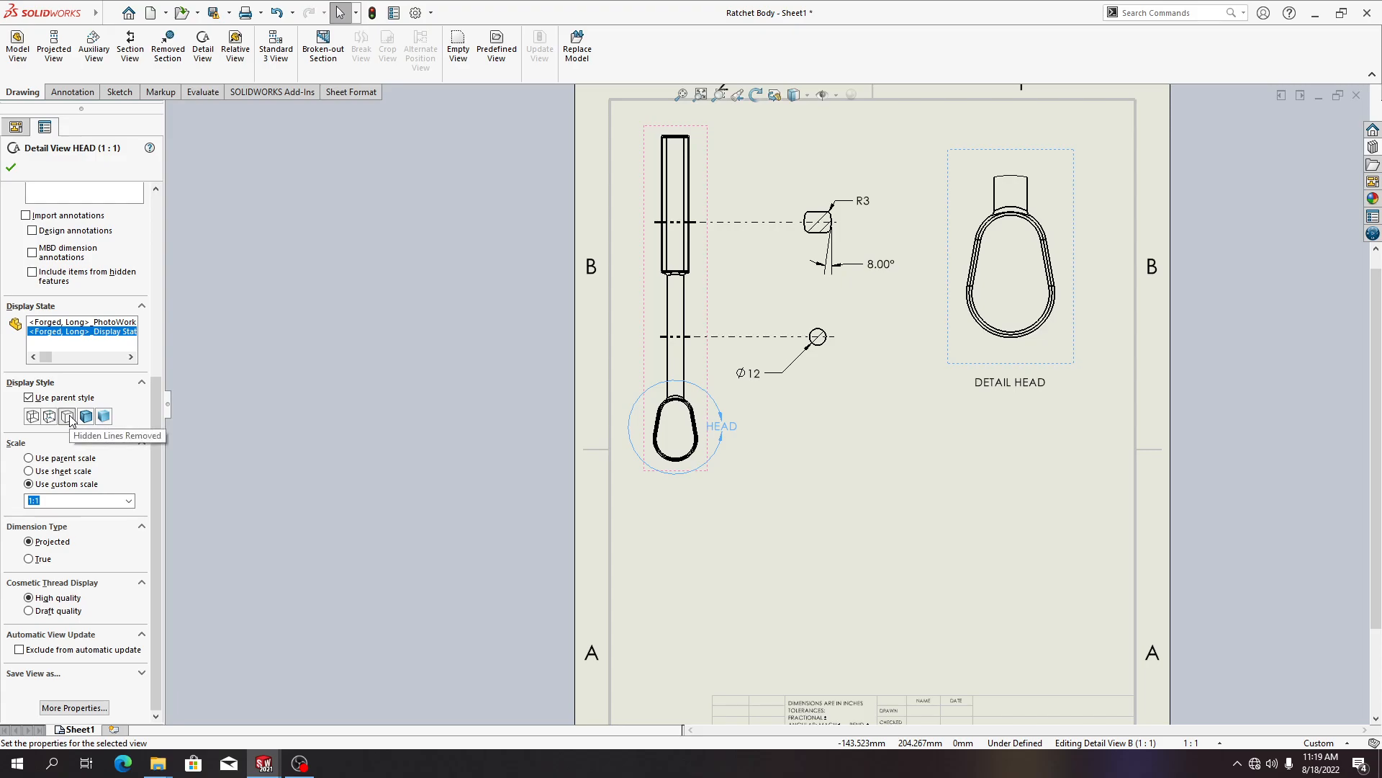
left_click(68, 416)
left_click(88, 471)
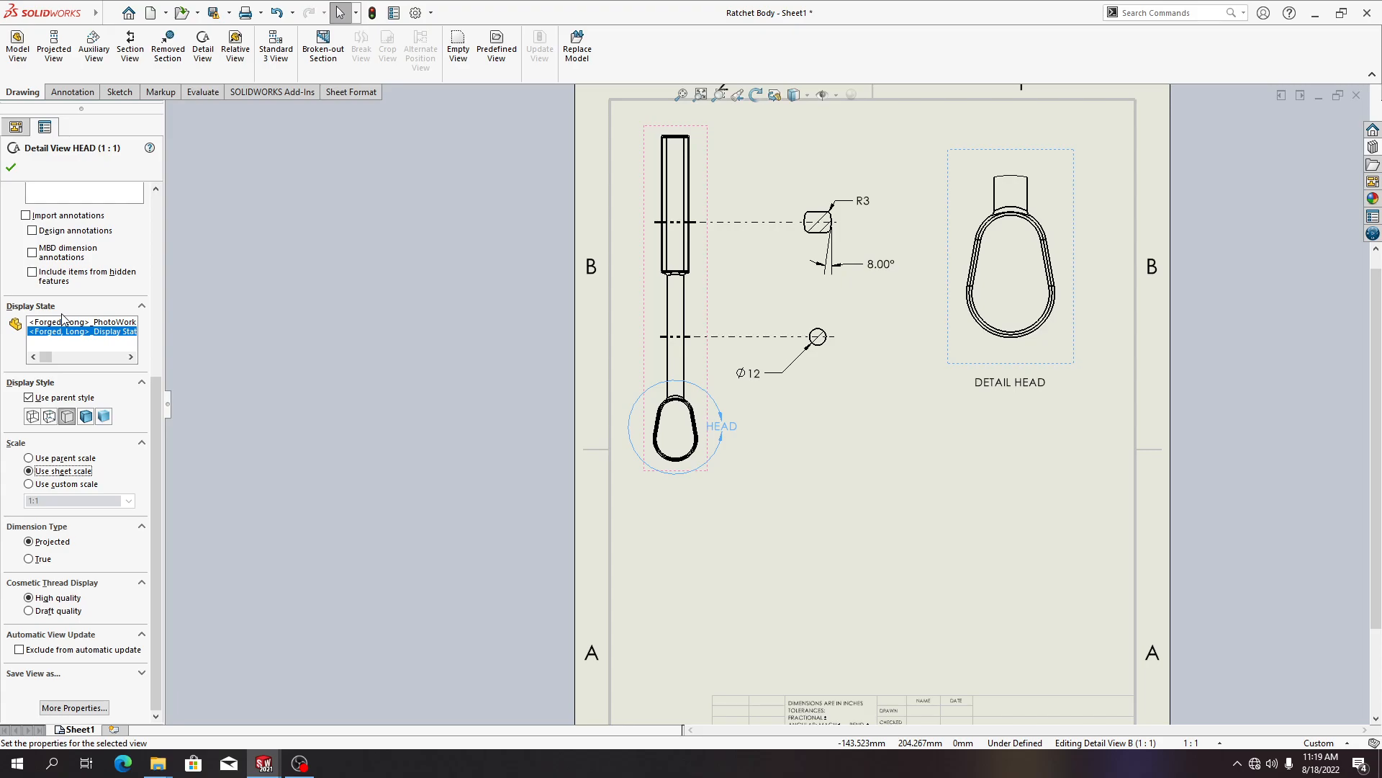
left_click(11, 167)
left_click(427, 429)
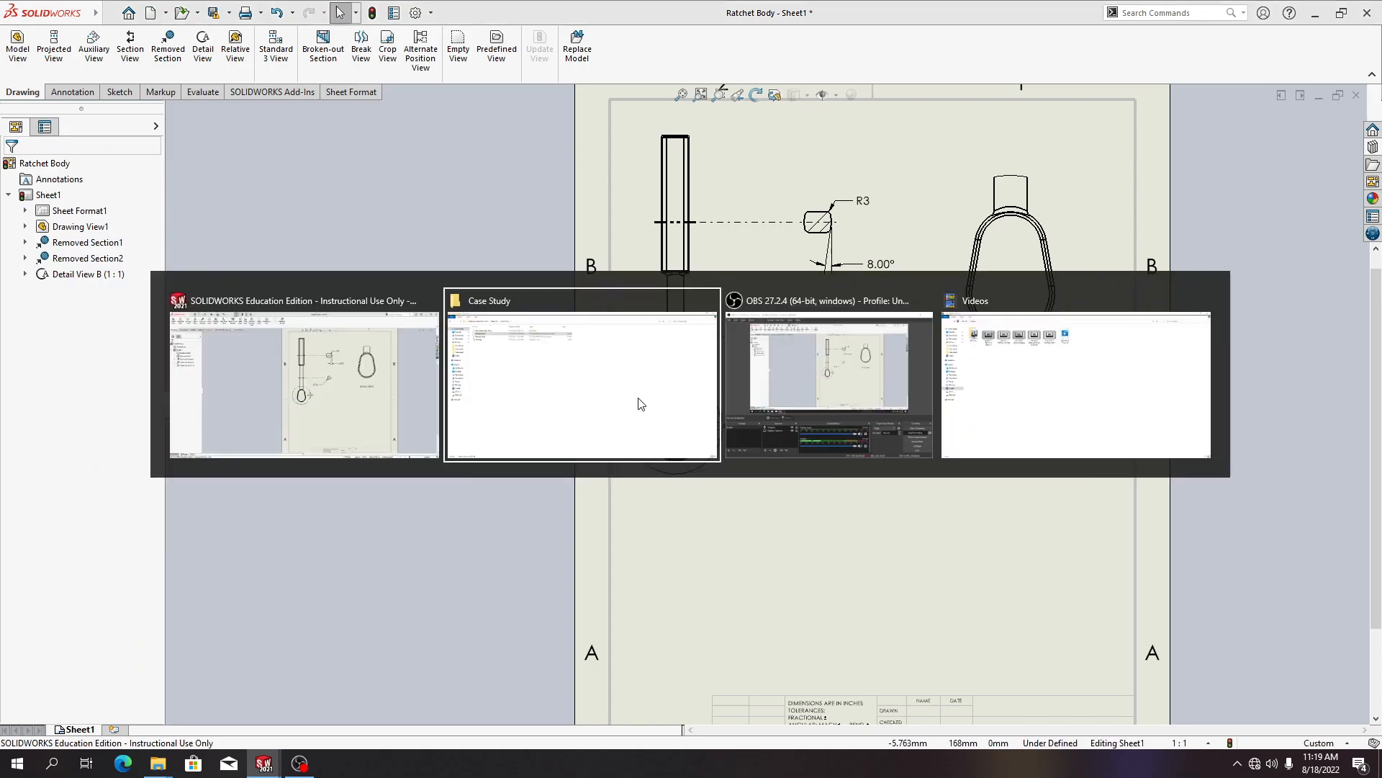
key("alt+Tab")
key("alt+Tab")
key("Tab")
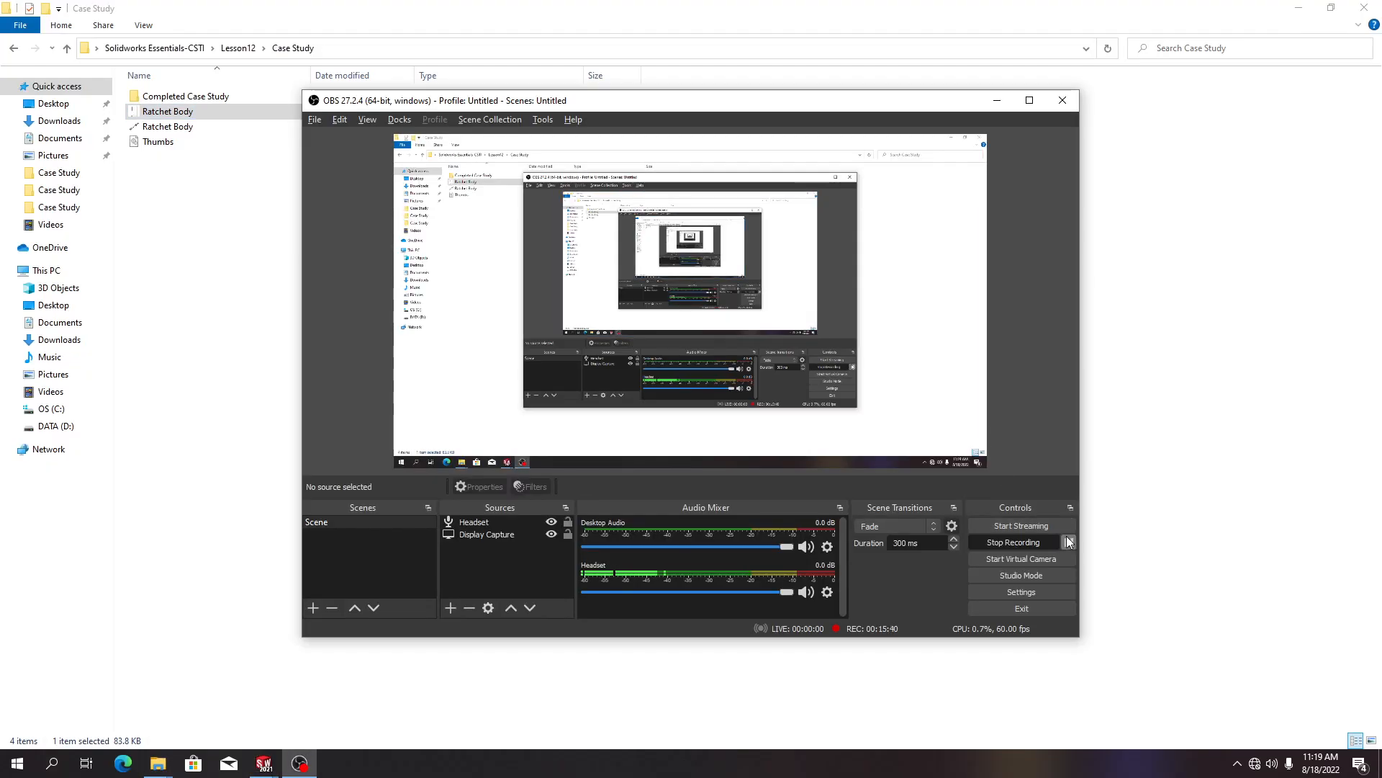
left_click(1067, 542)
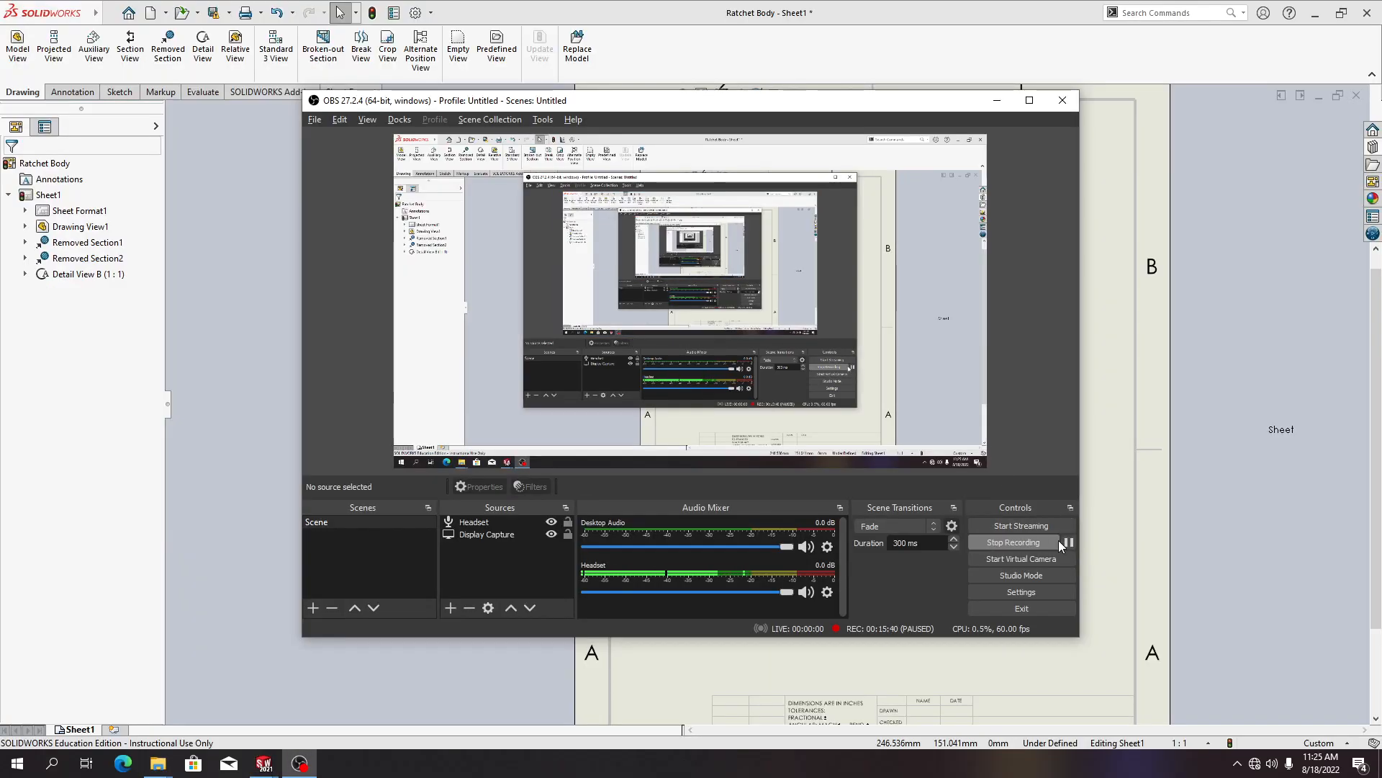
left_click(1068, 542)
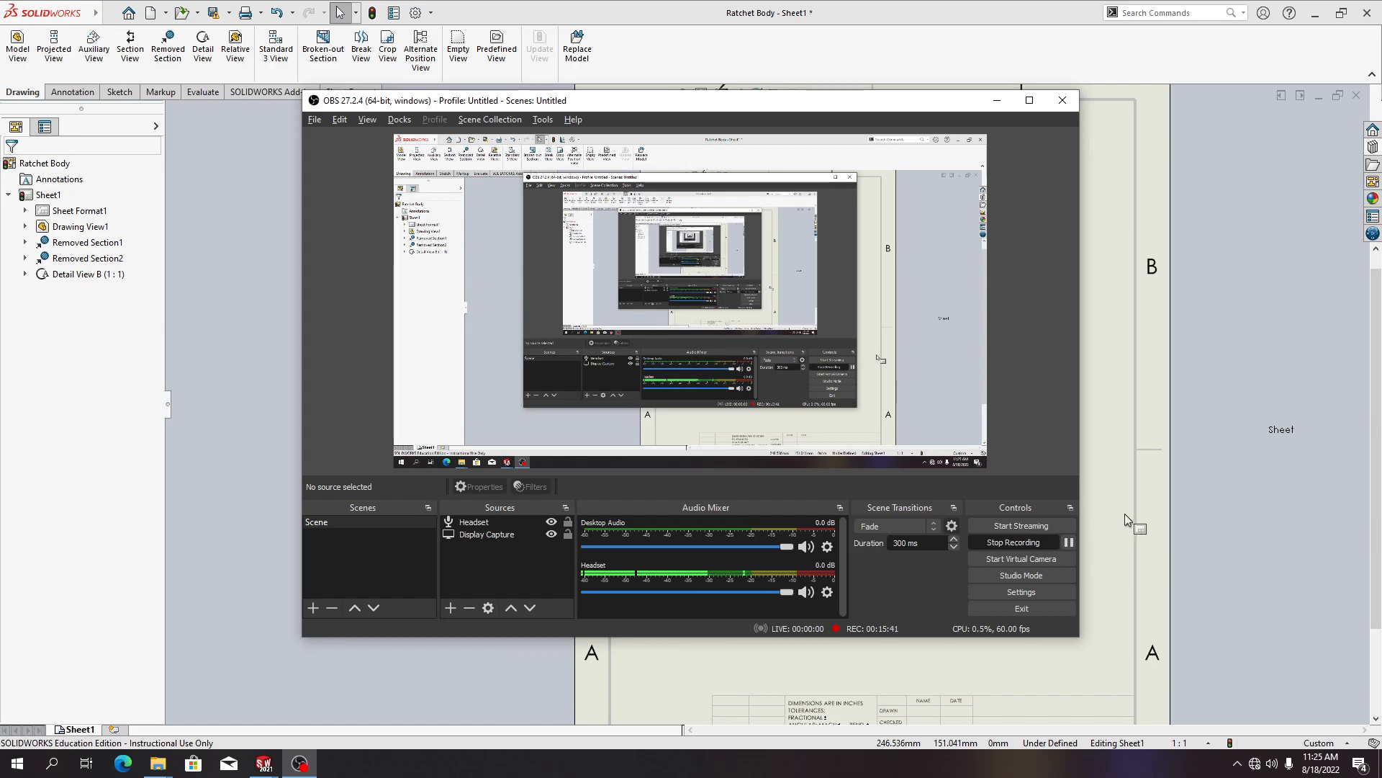
left_click(1185, 490)
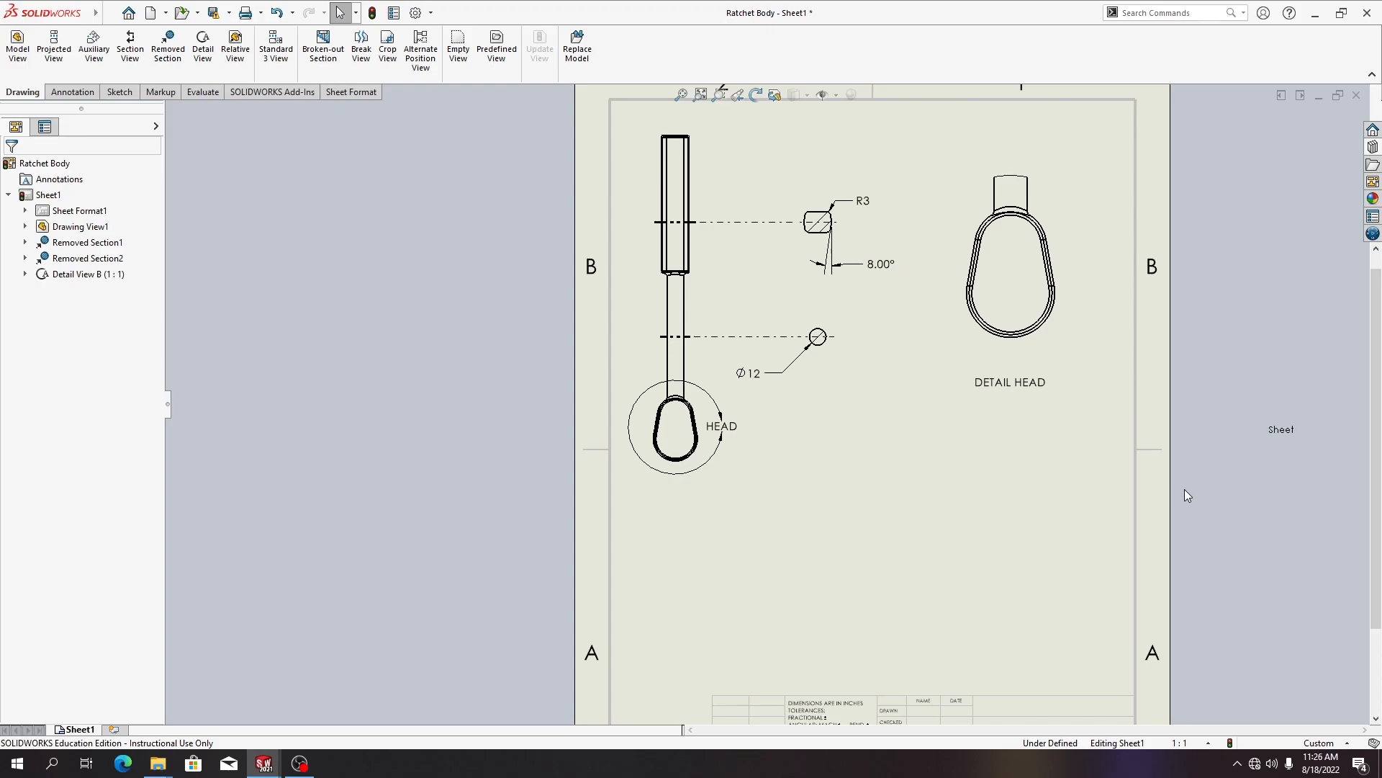
Open the sheet format to examine the title block, then return to editing the sheet
right_click(884, 435)
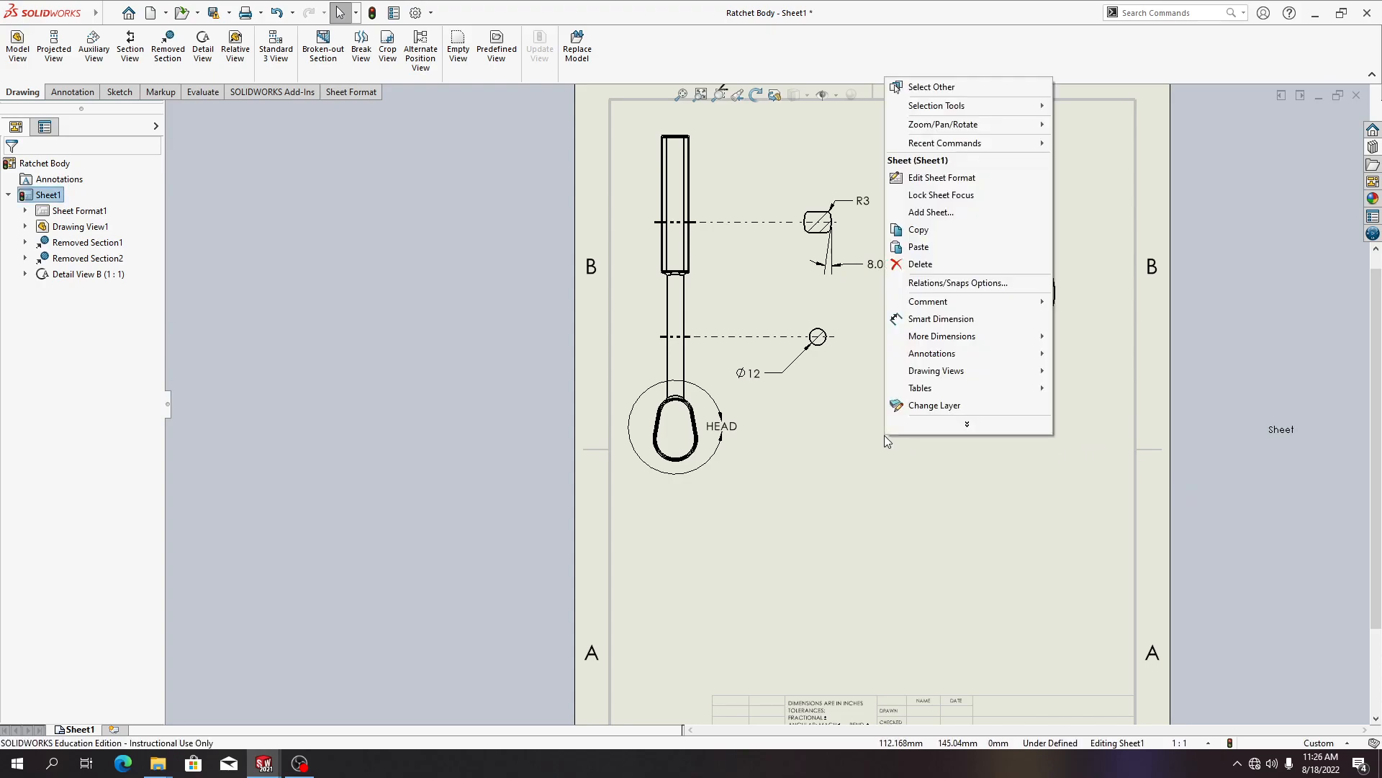
left_click(938, 178)
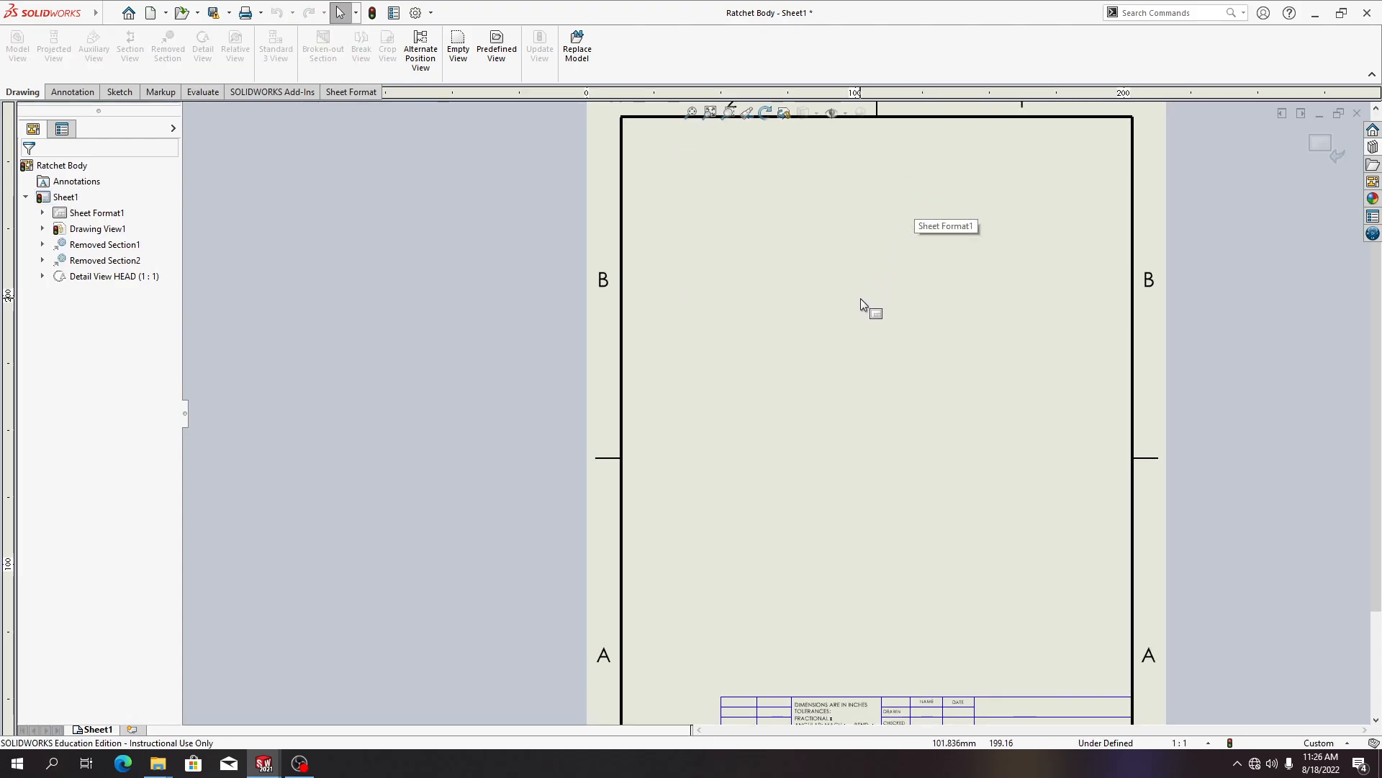
scroll(828, 478, "down", 3)
scroll(826, 478, "up", 5)
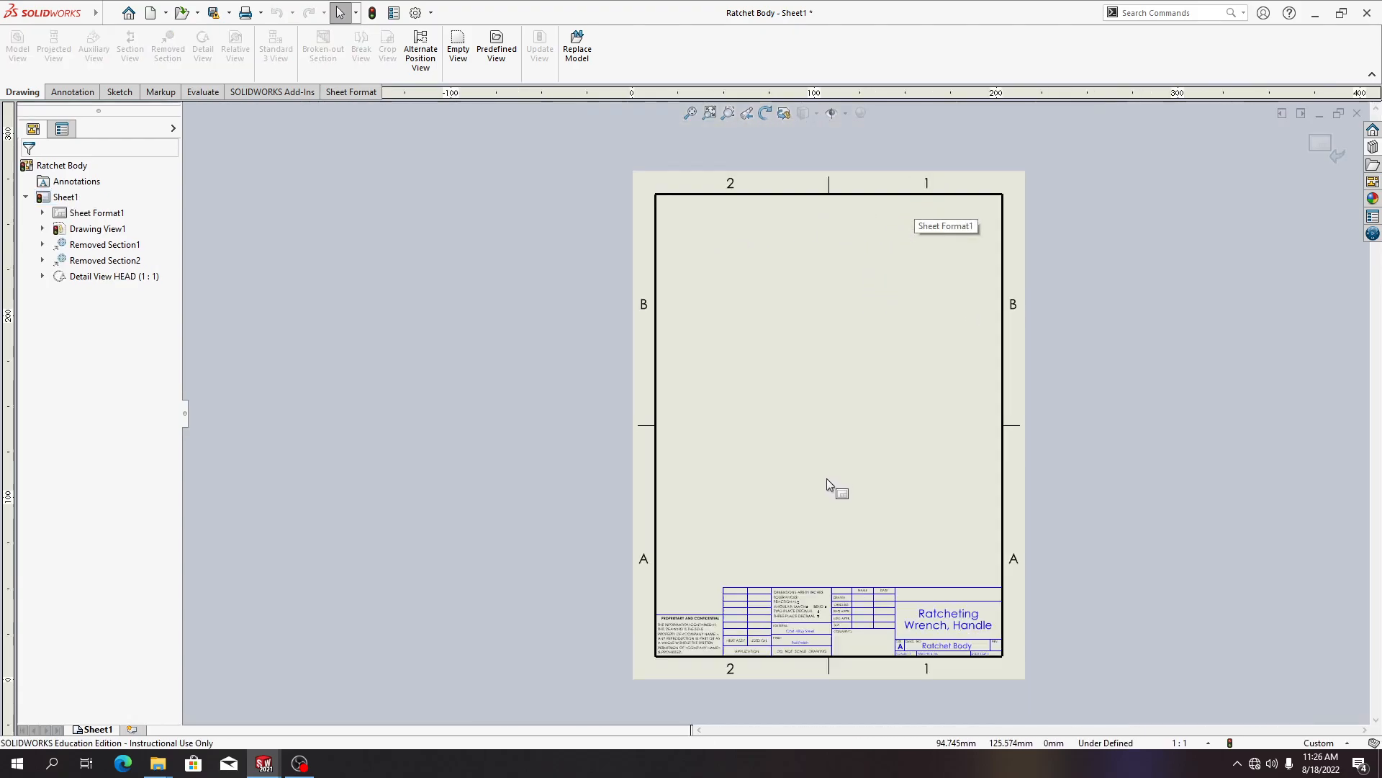
scroll(826, 603, "down", 3)
scroll(780, 528, "down", 2)
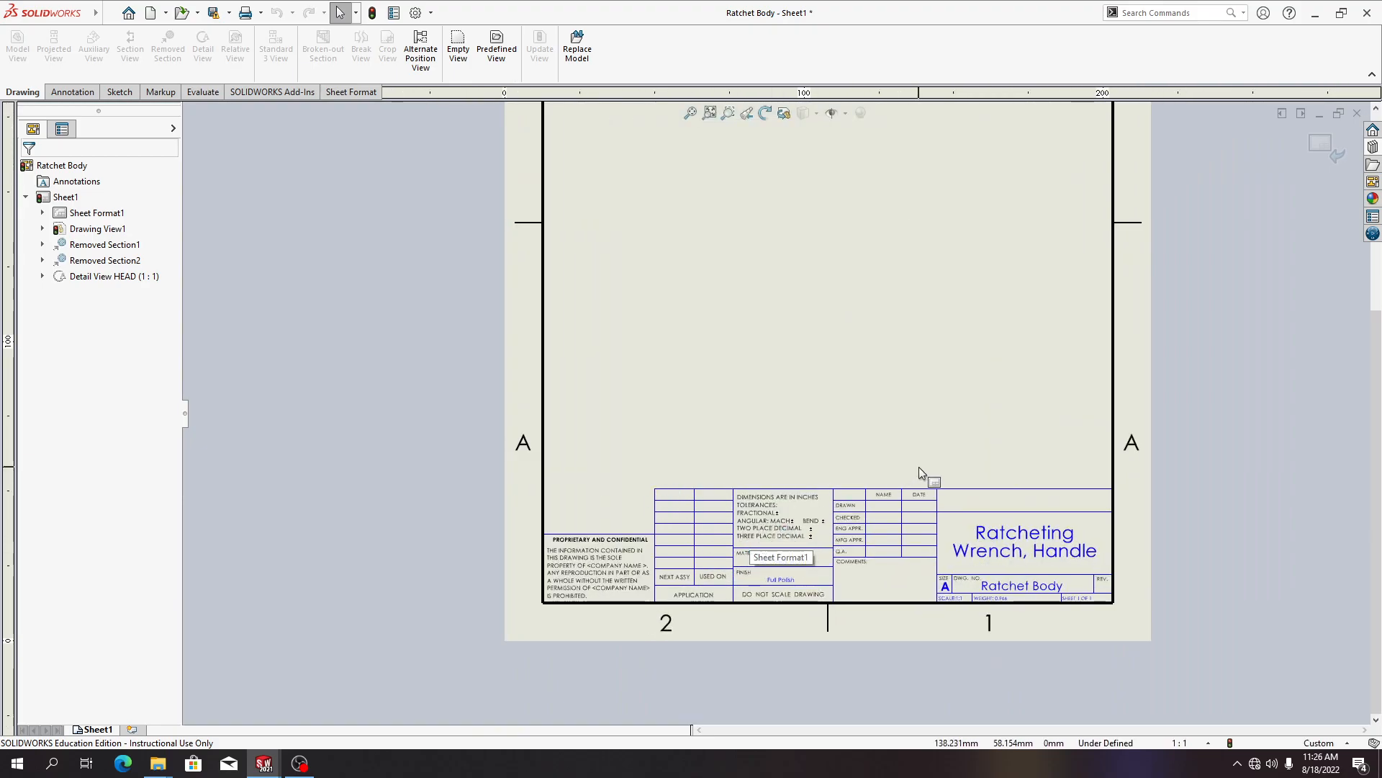
scroll(919, 467, "up", 2)
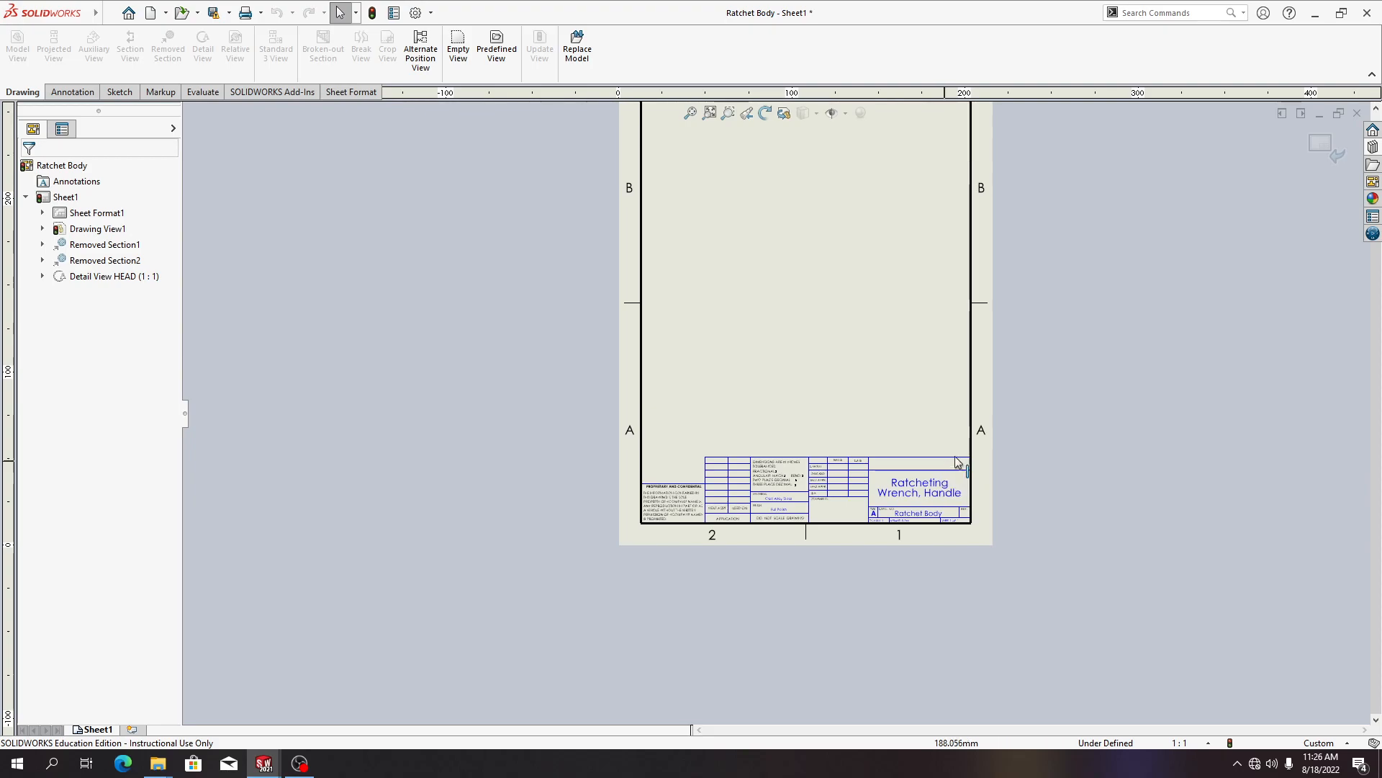
left_click(1322, 146)
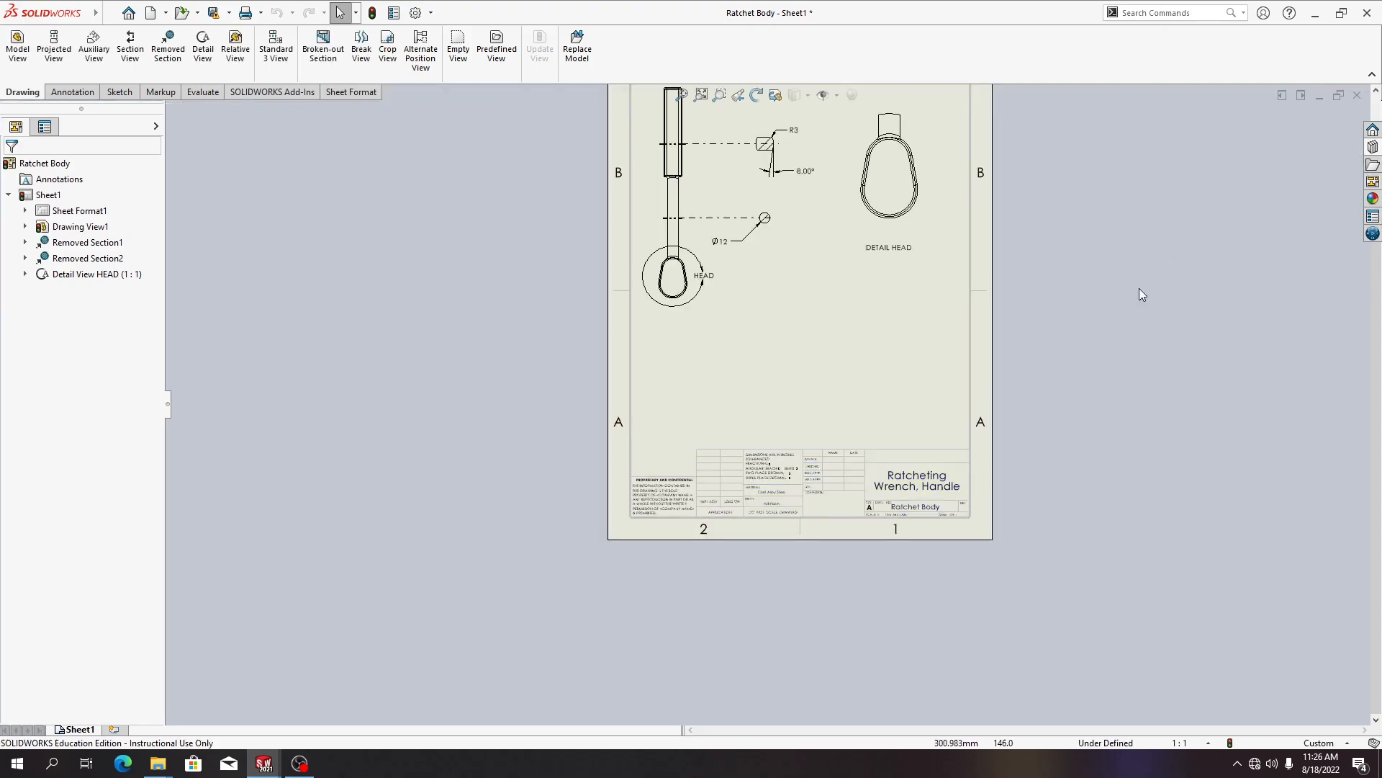
scroll(1112, 340, "up", 3)
scroll(798, 301, "down", 4)
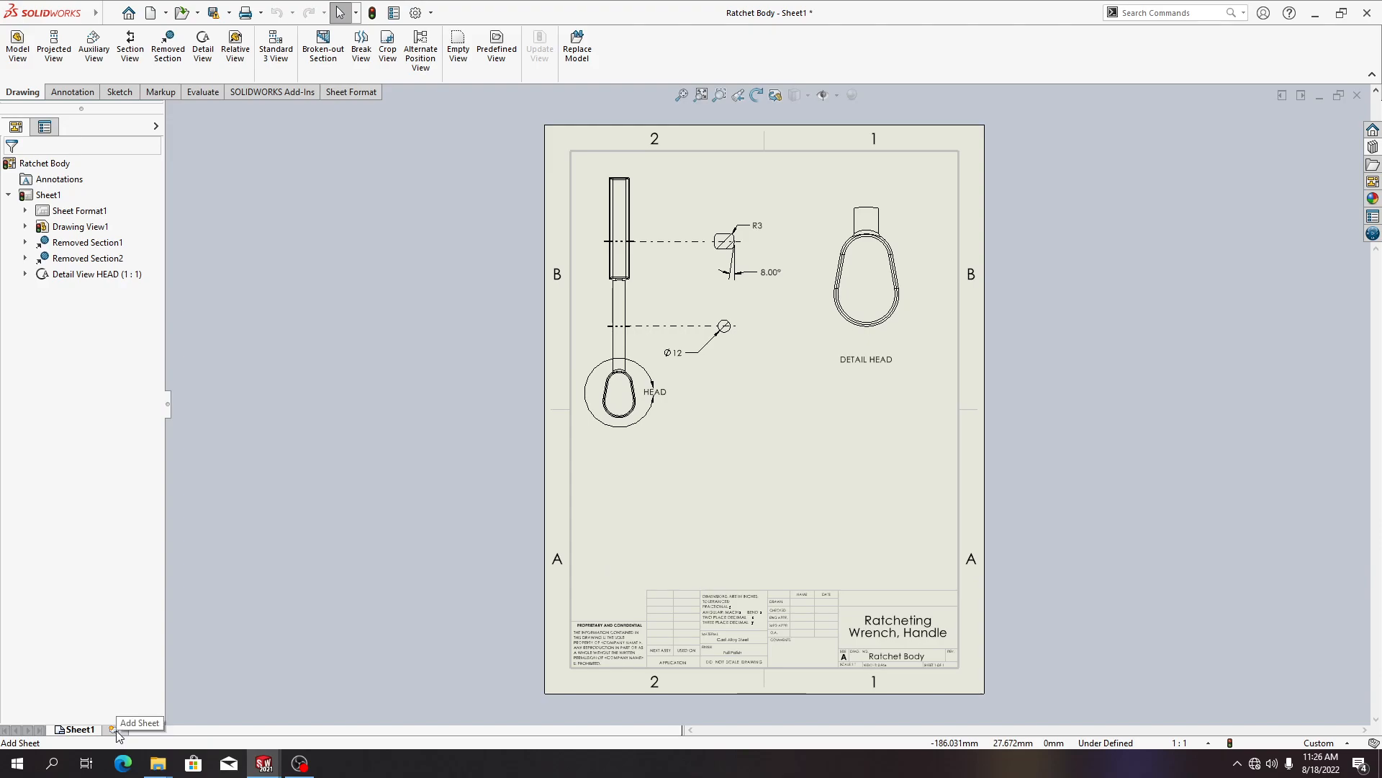
Add a new sheet to the drawing and rename it MACHINED
right_click(806, 462)
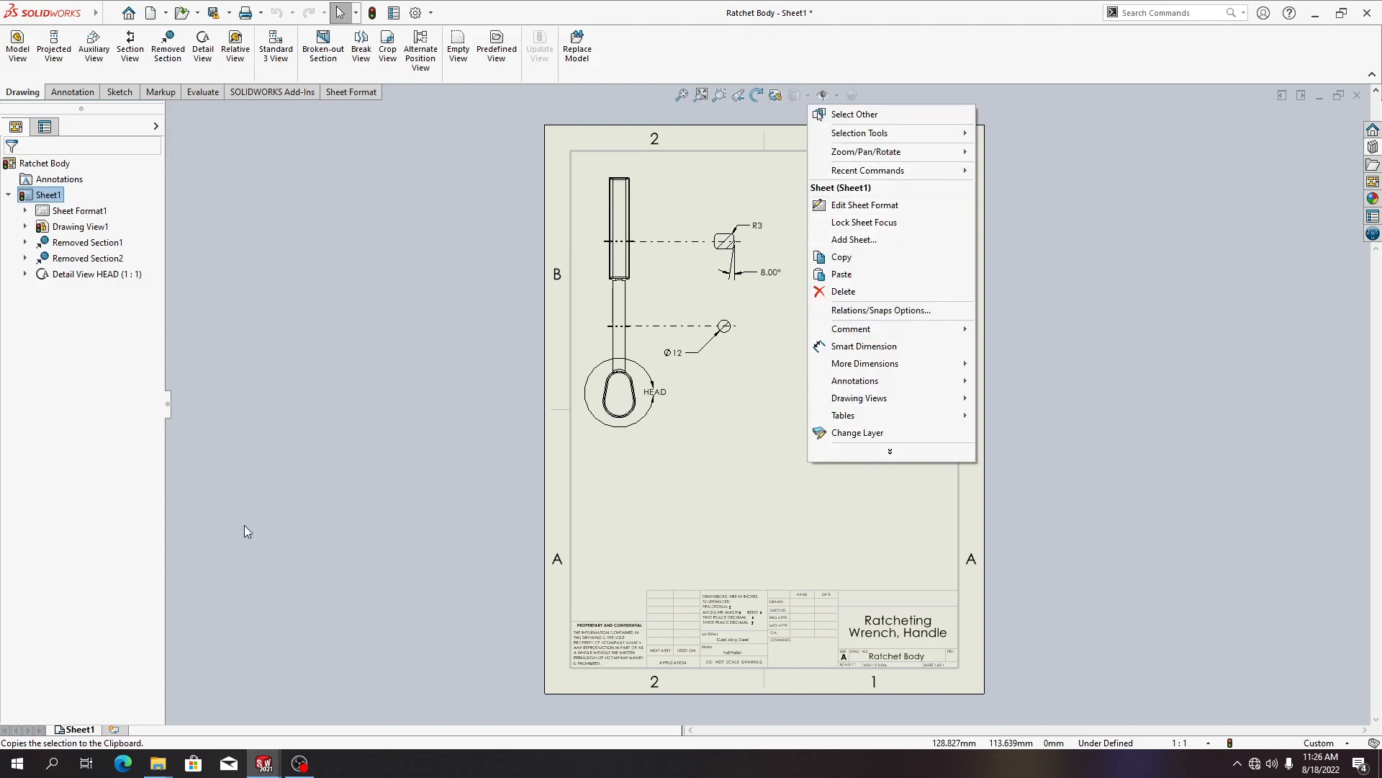
left_click(114, 729)
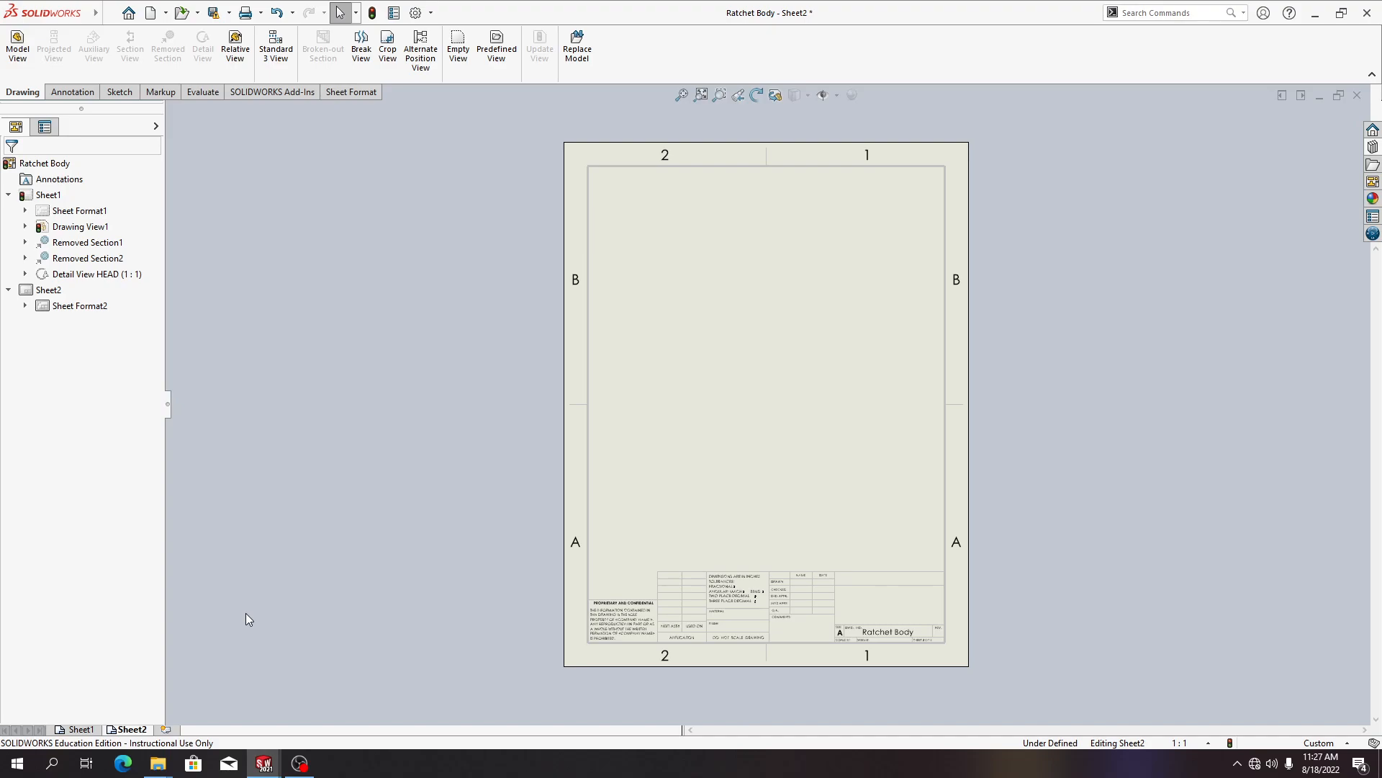
right_click(138, 731)
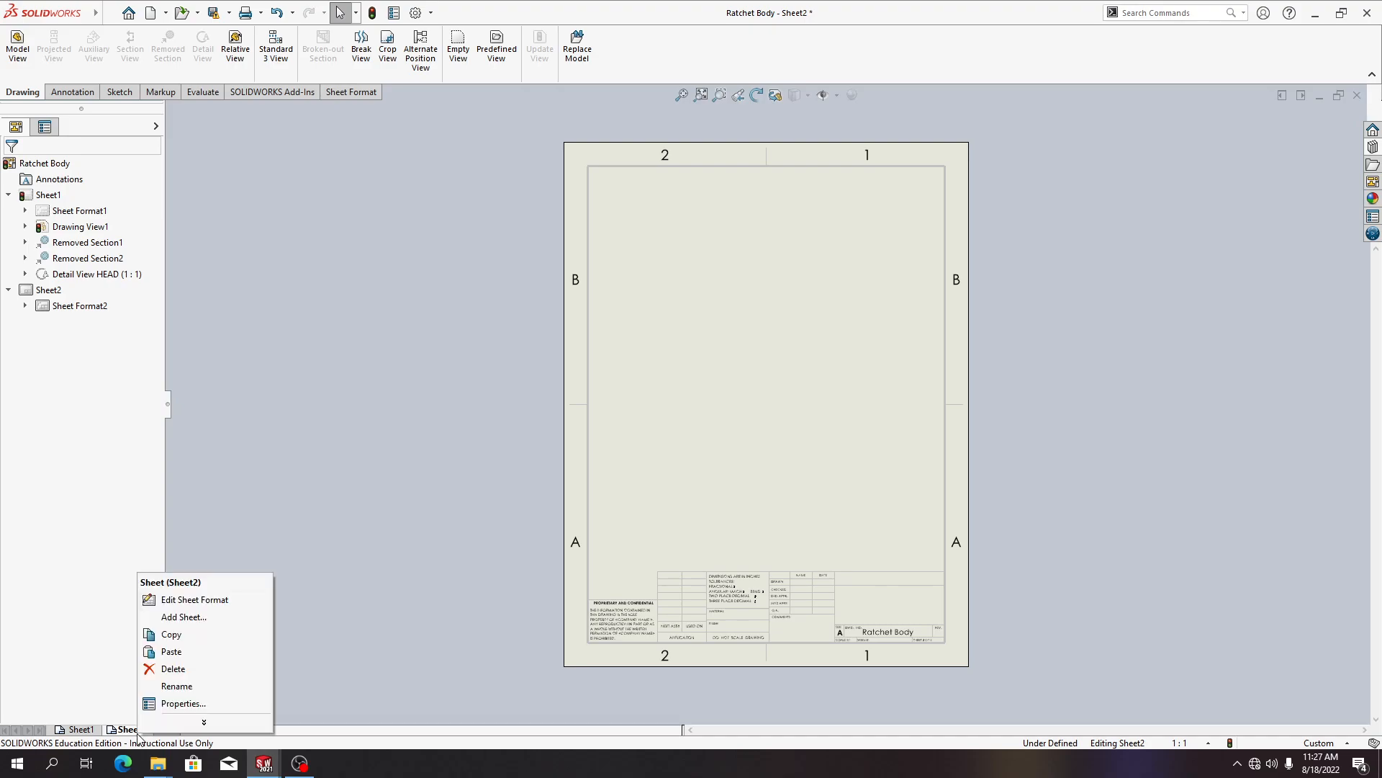
left_click(174, 690)
key("BackSpace")
type("MACHINED")
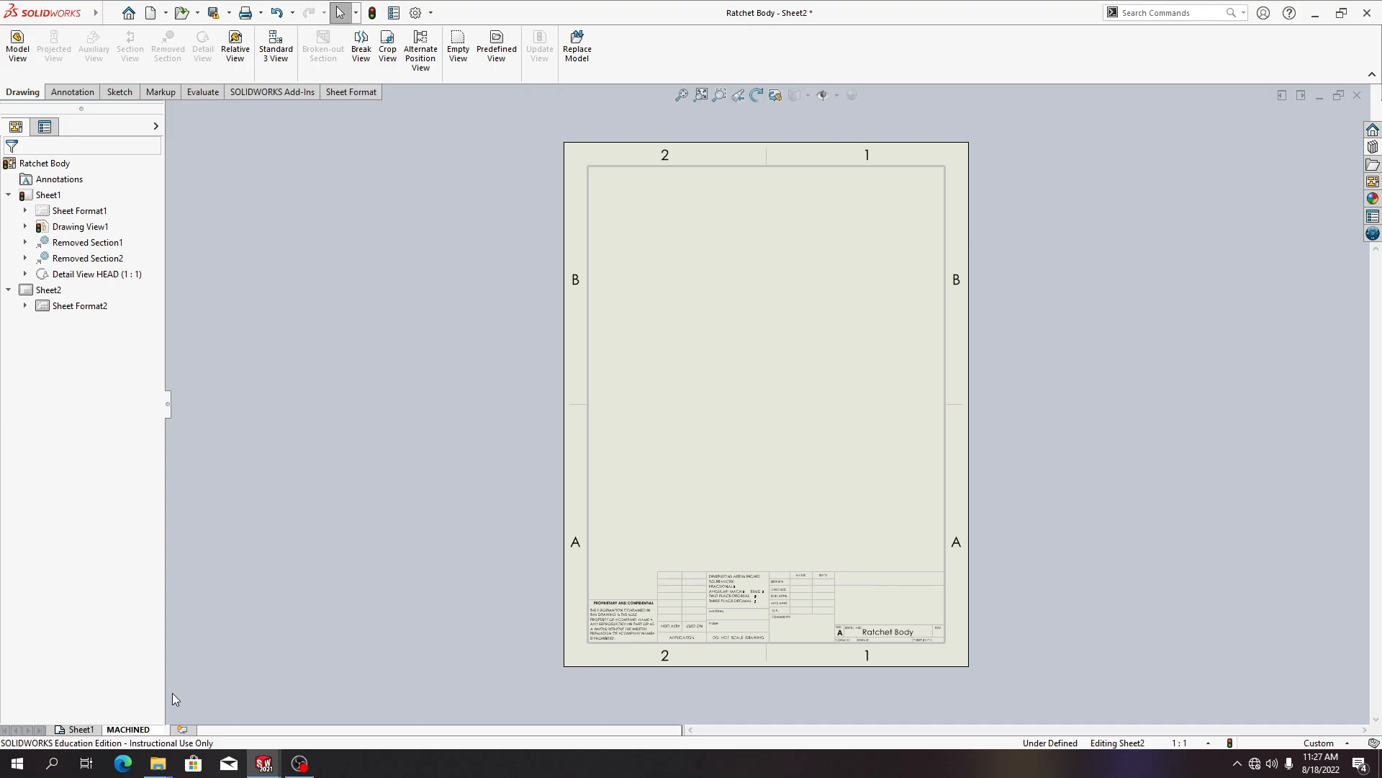
key("Return")
Rename the first sheet FORGED and switch back to the MACHINED sheet
right_click(72, 732)
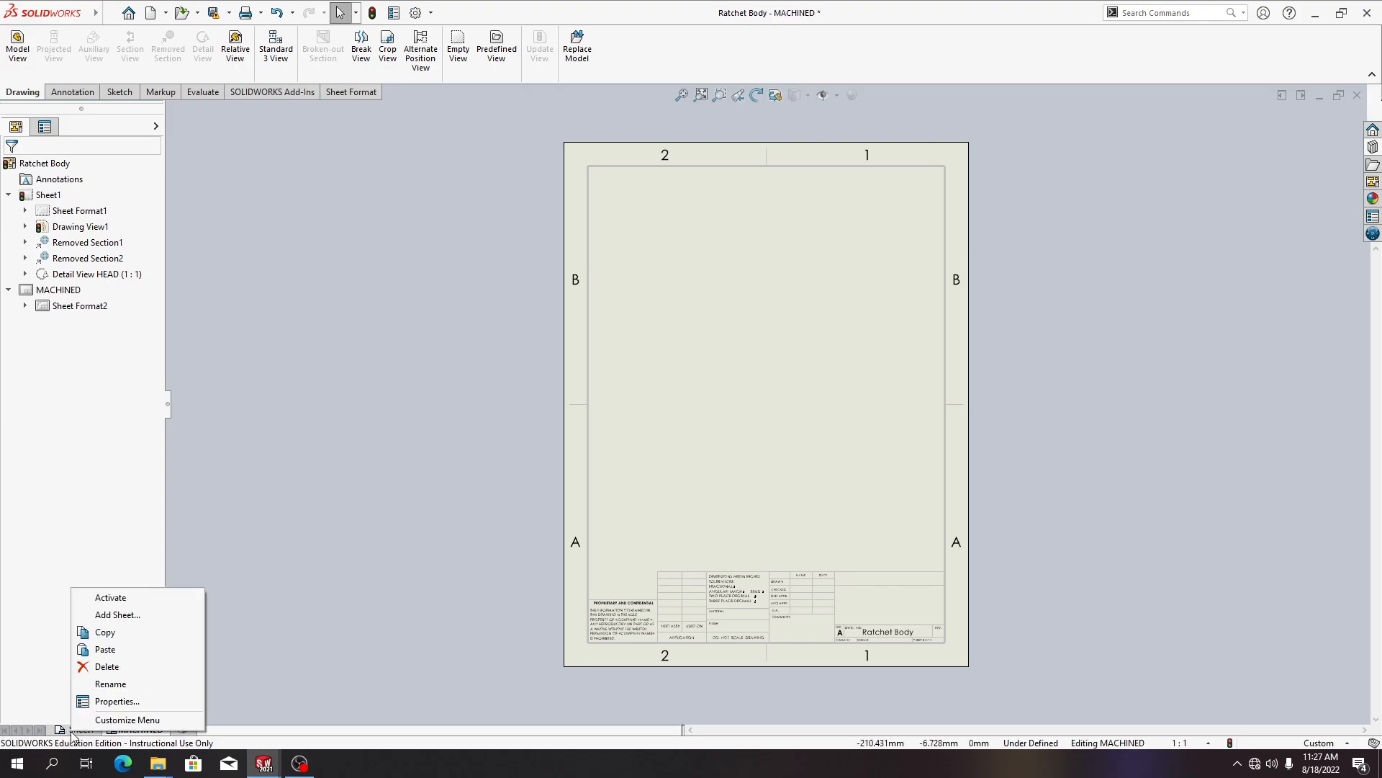
left_click(112, 684)
type("FORGED")
key("Return")
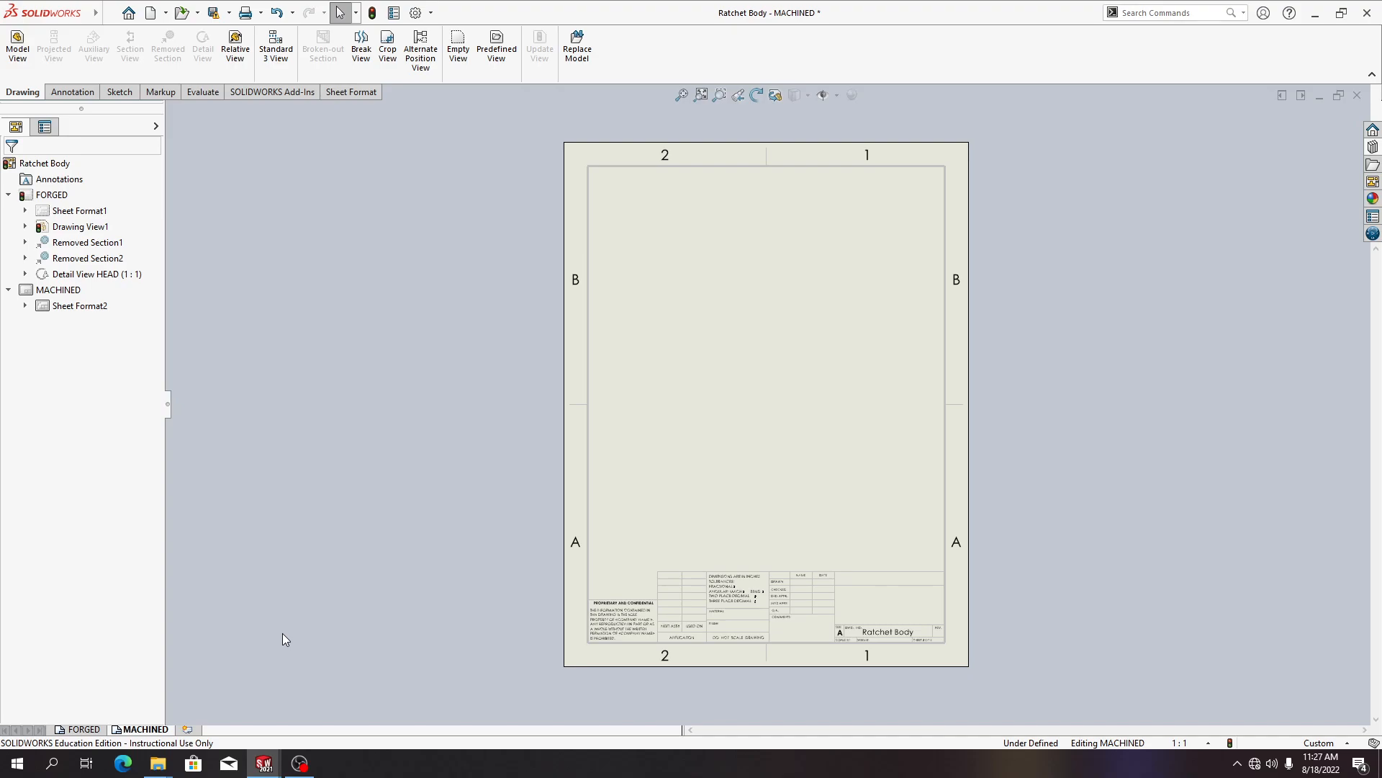
left_click(133, 729)
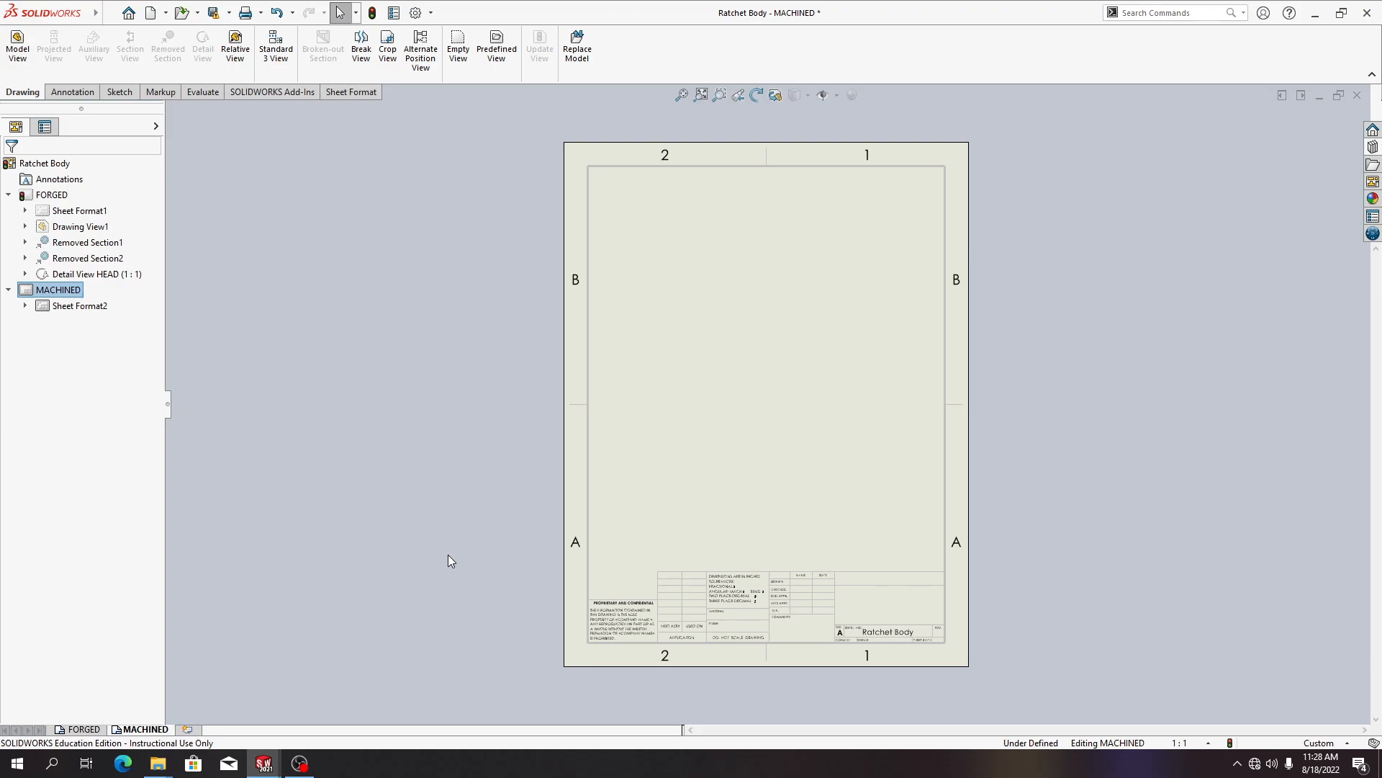
Start a model view of the Ratchet Body part and choose its Machined, Long configuration
left_click(18, 50)
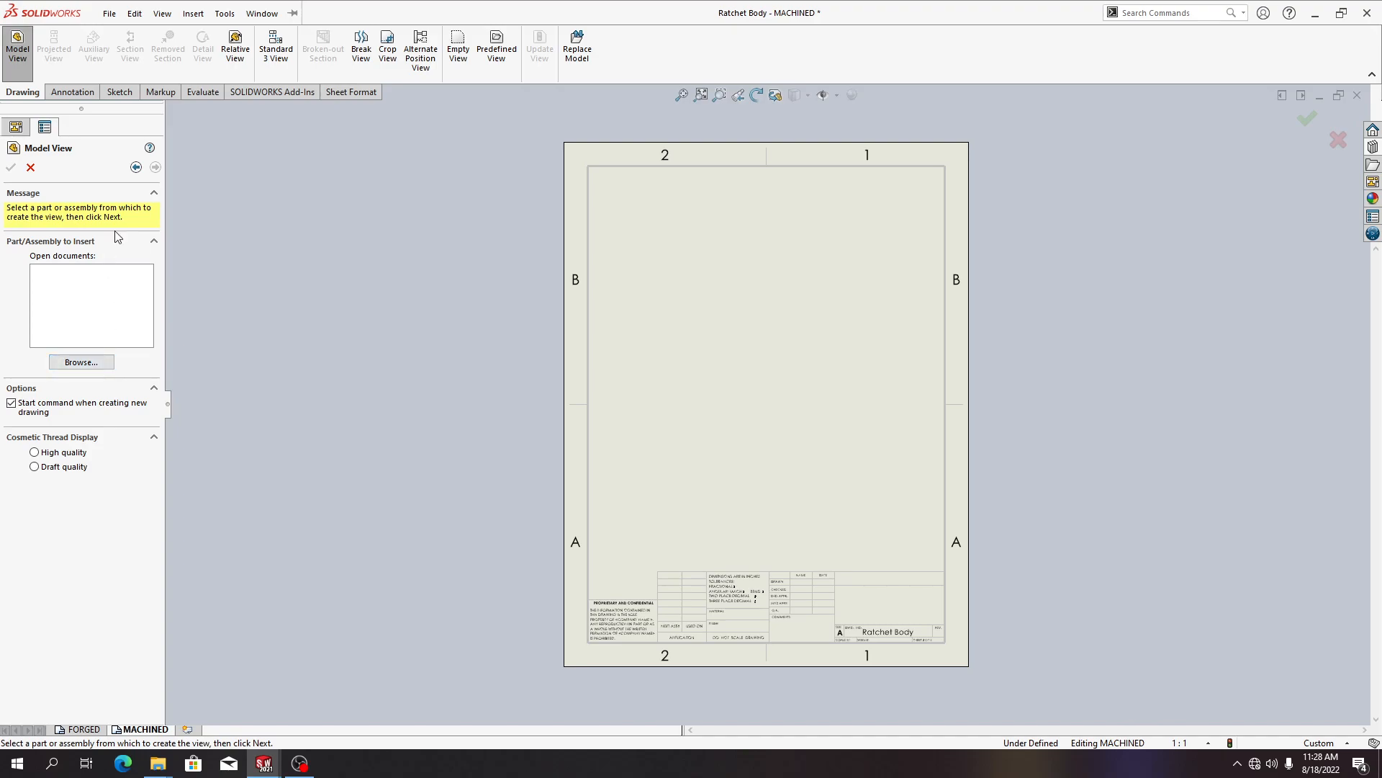
left_click(91, 365)
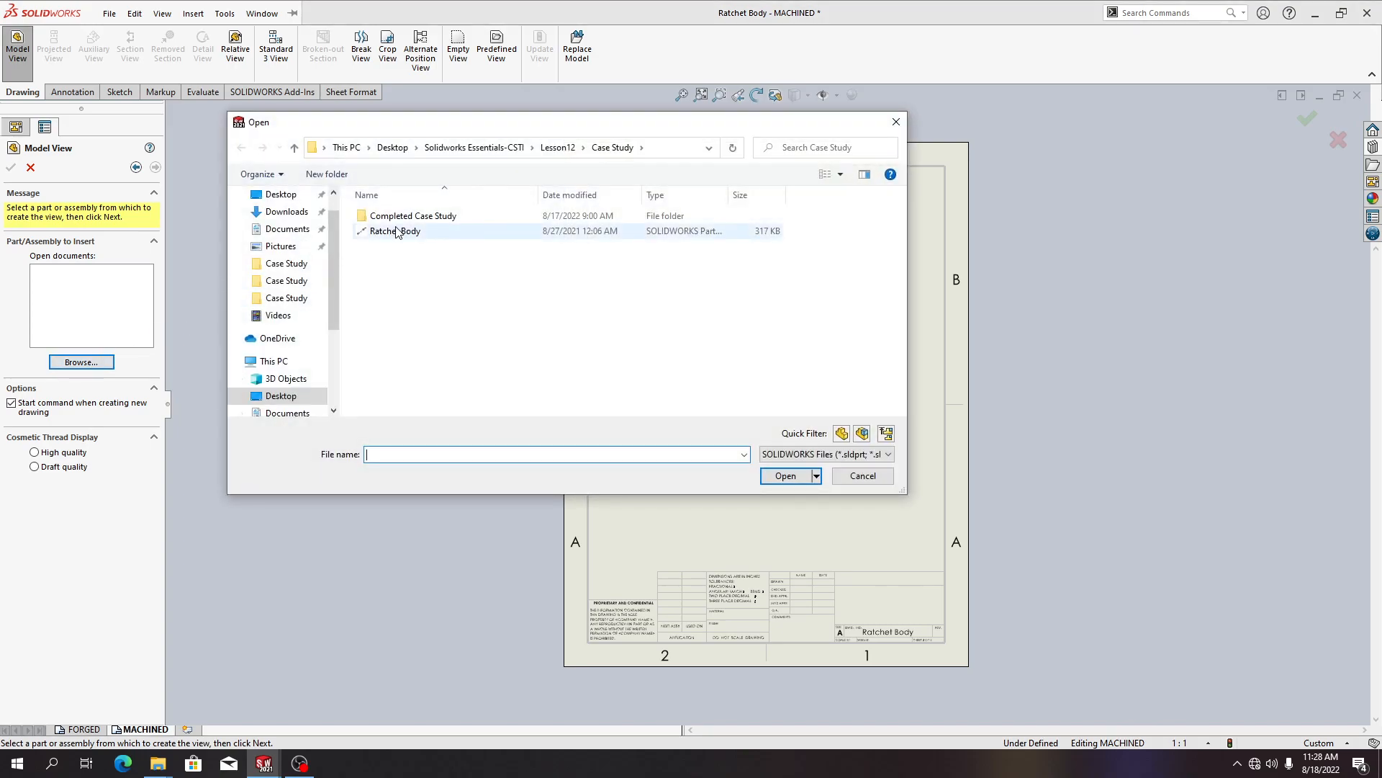
left_click(397, 232)
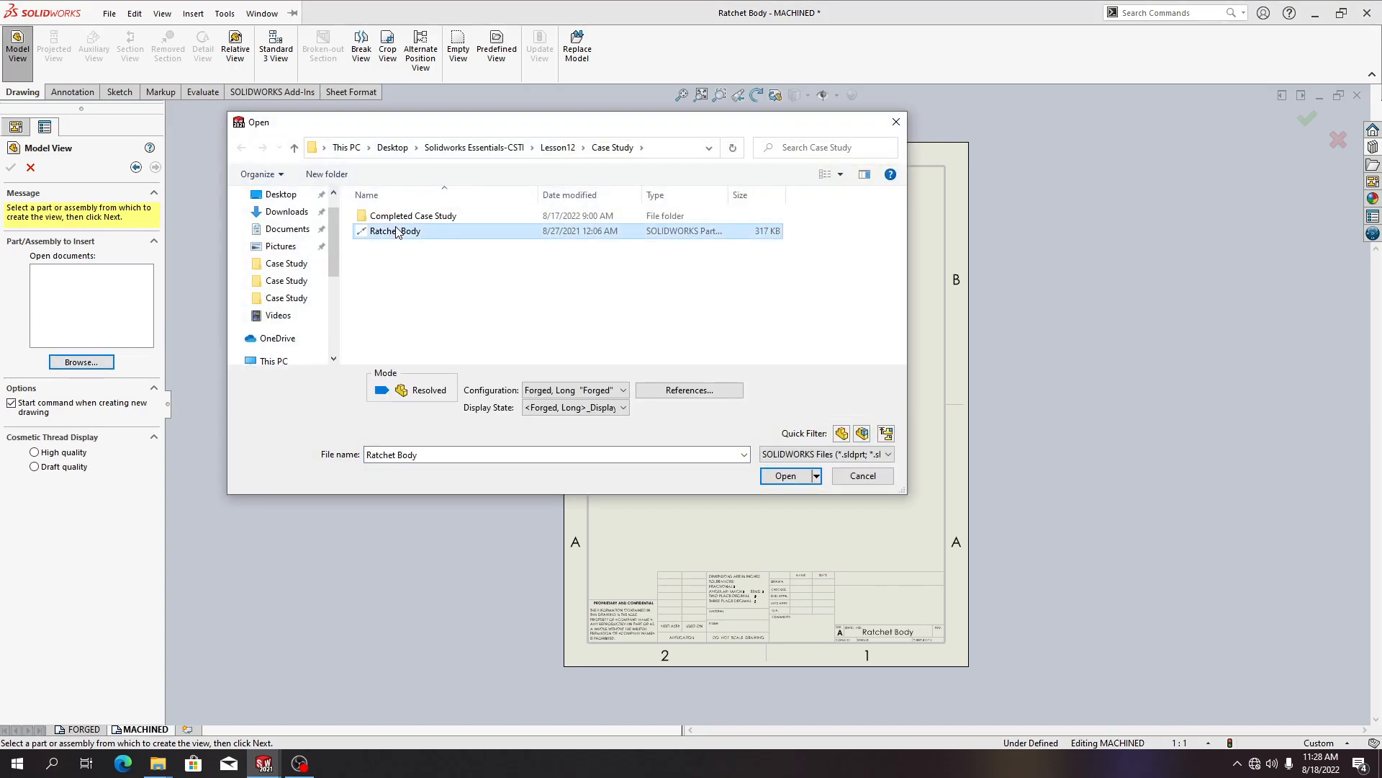
left_click(787, 476)
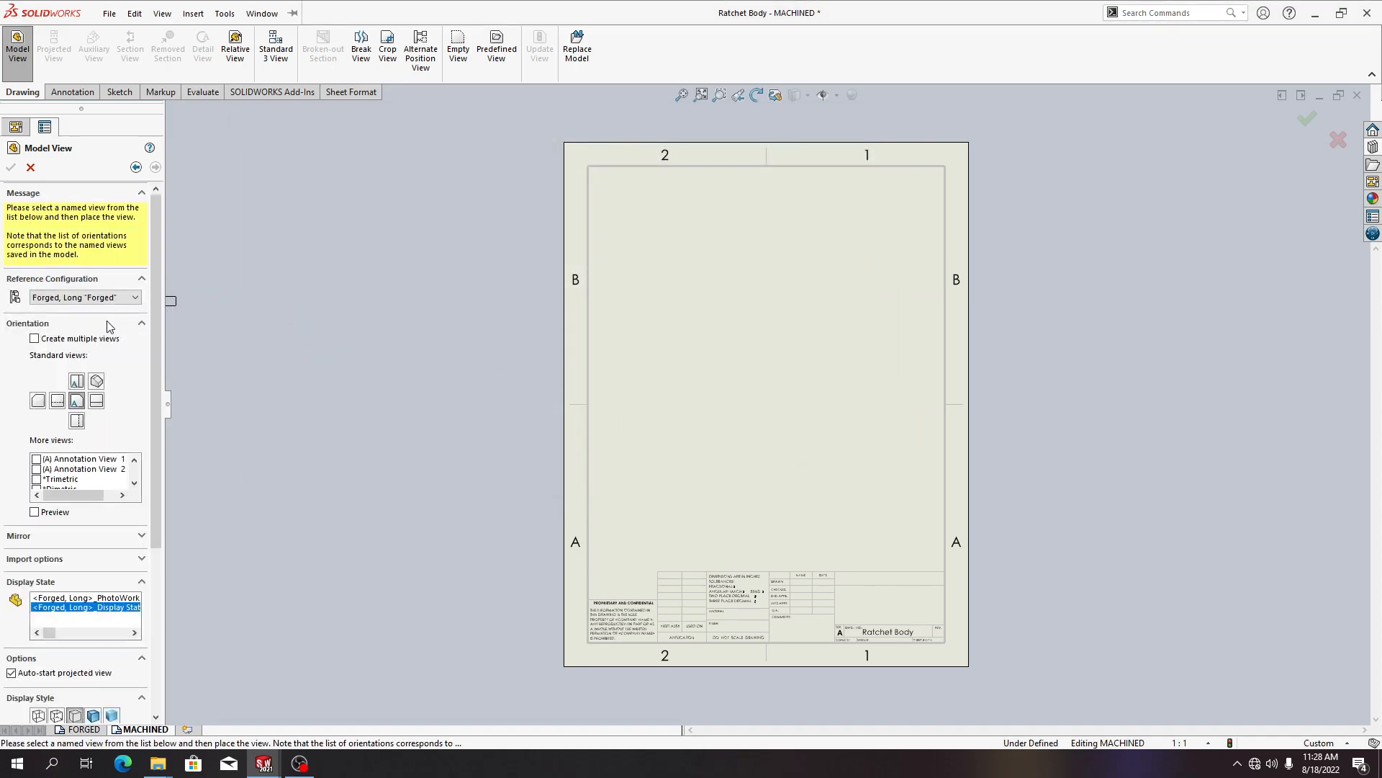
left_click(97, 300)
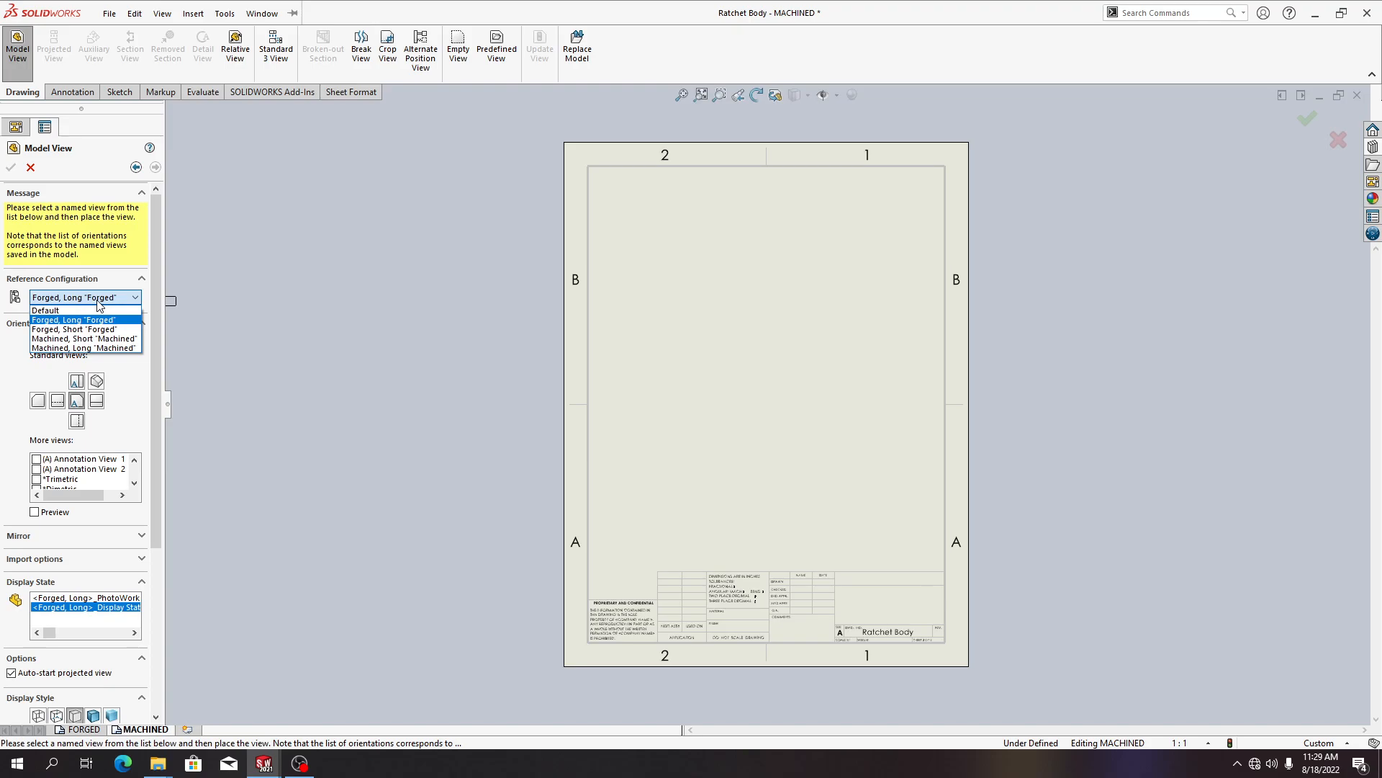
left_click(105, 348)
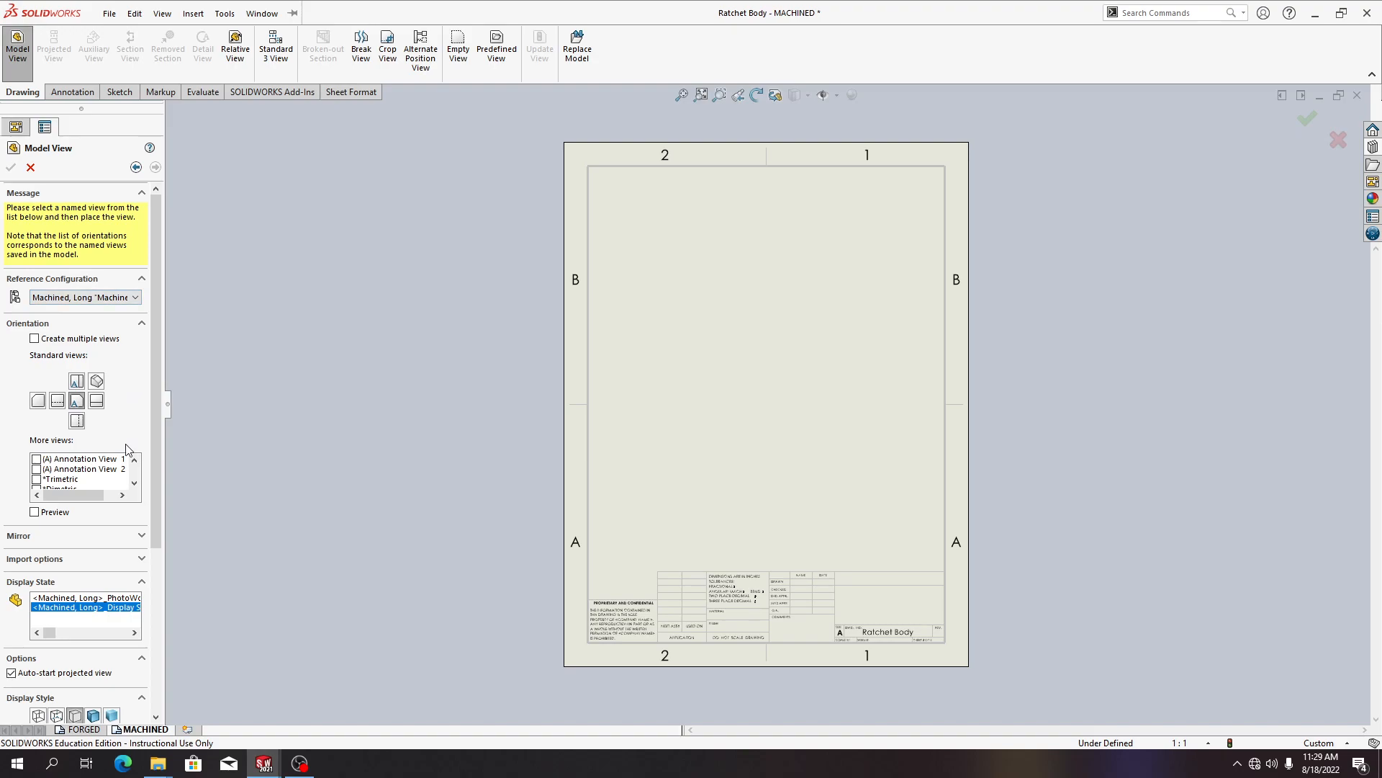
Place a front view at a custom 1:2 scale with side and top projected views on the MACHINED sheet
left_click(134, 483)
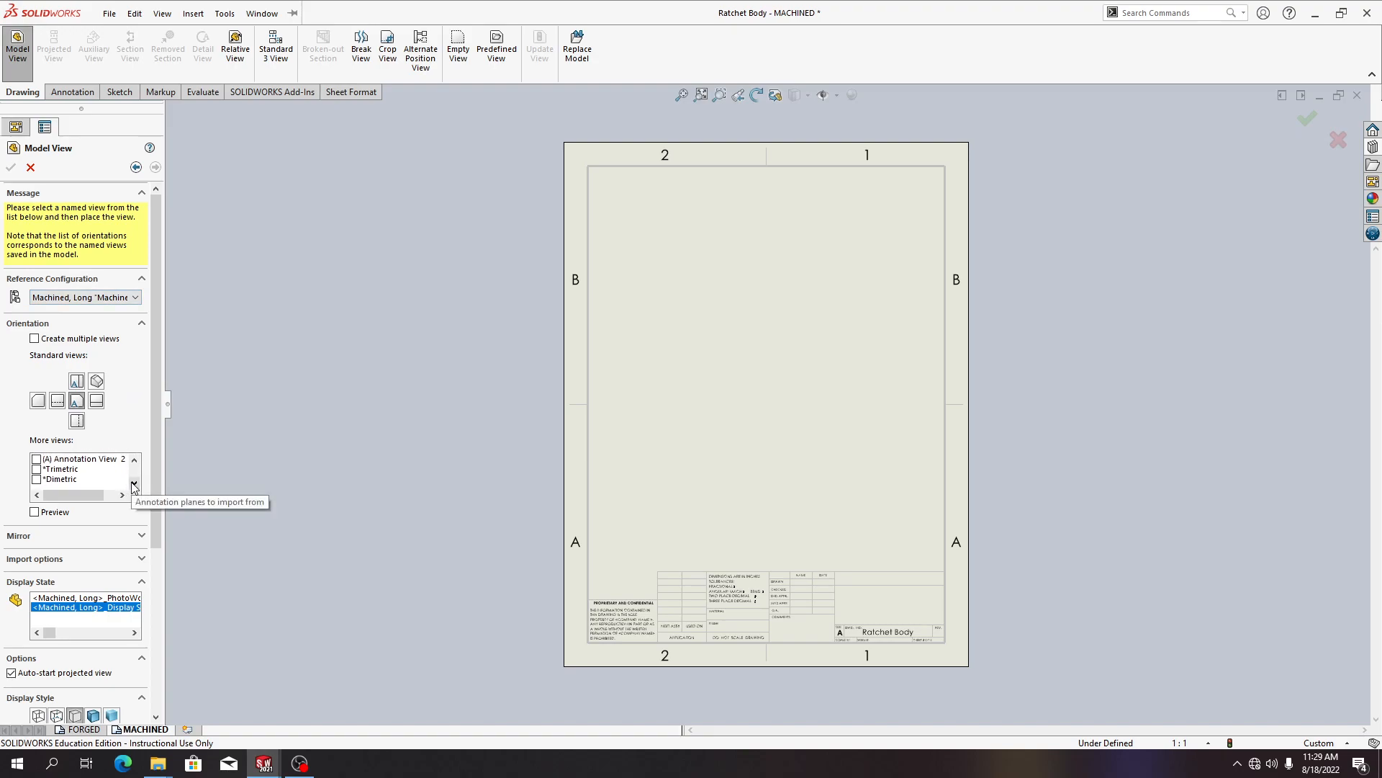
left_click(77, 380)
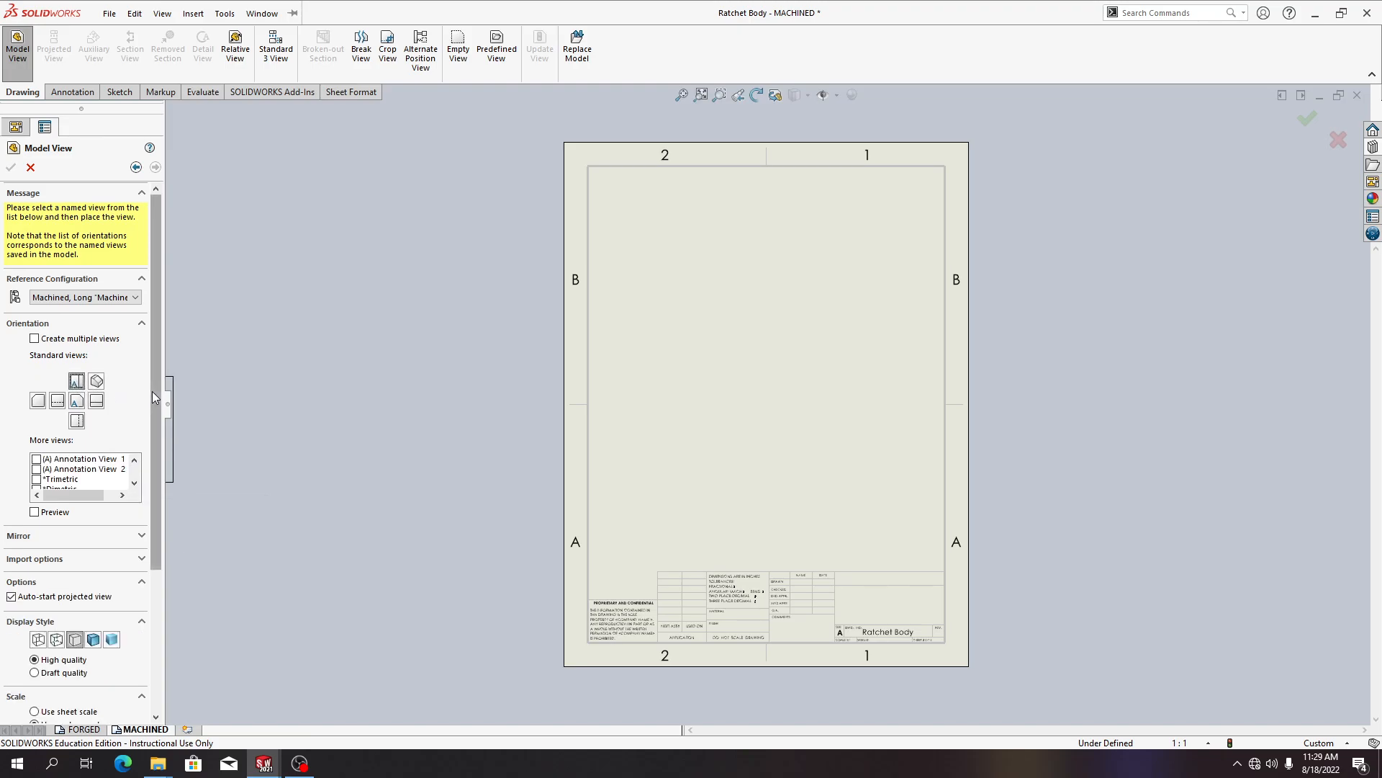
left_click_drag(153, 397, 154, 528)
left_click(94, 549)
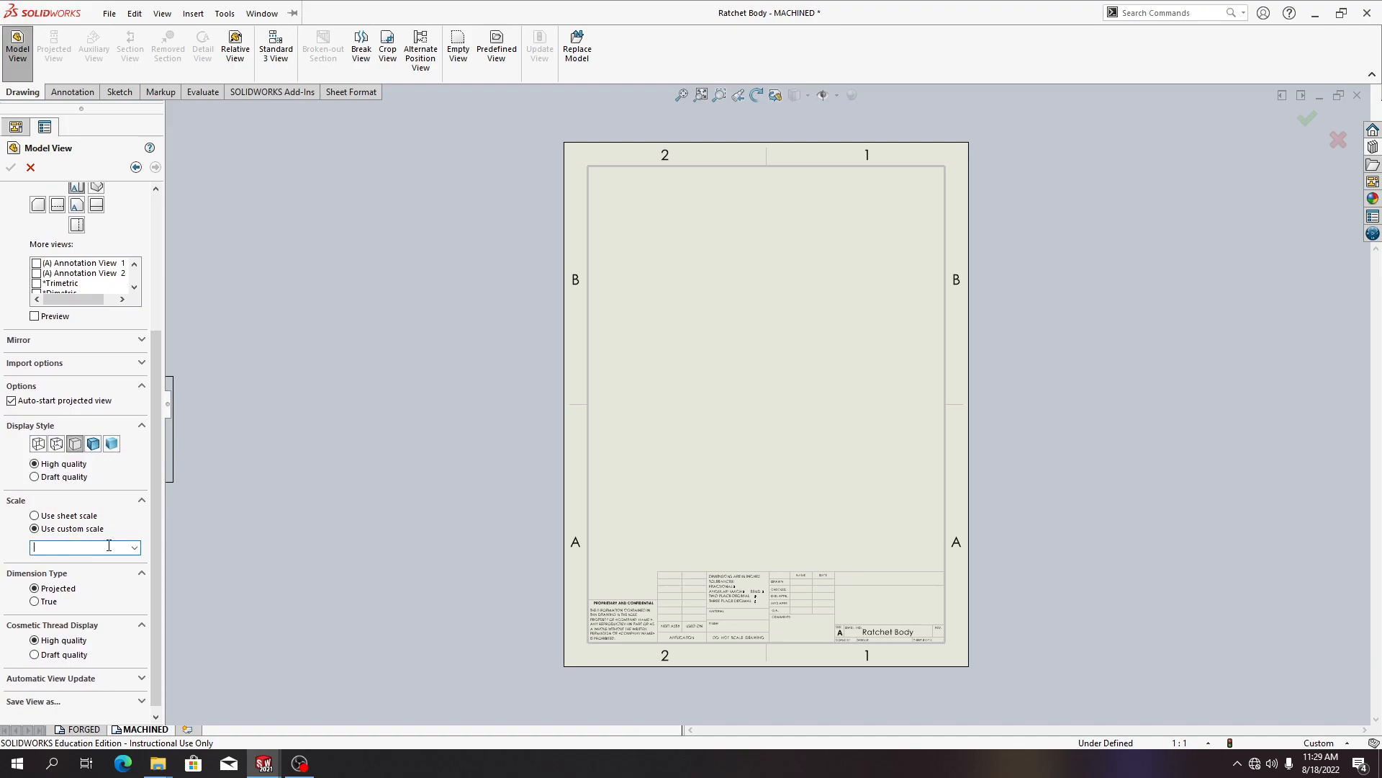
left_click(134, 546)
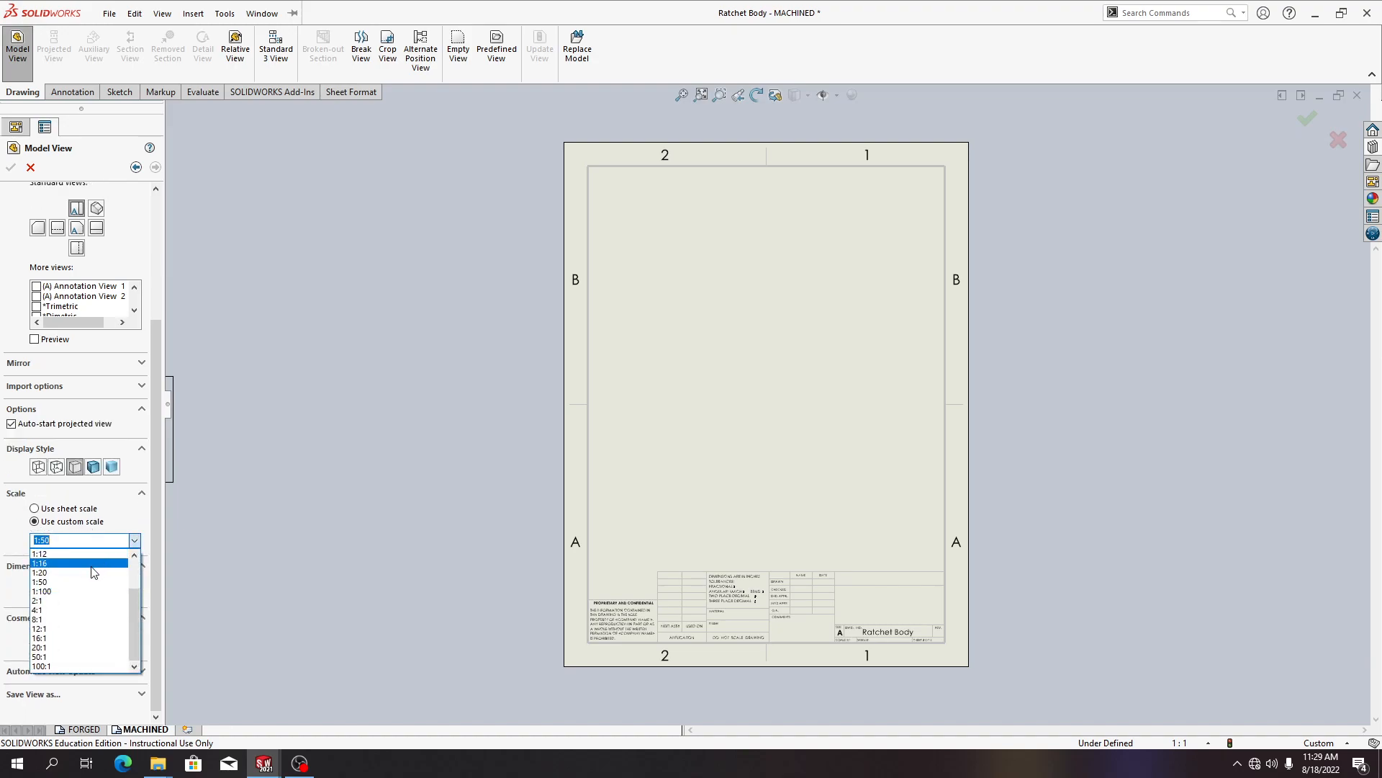
scroll(112, 565, "up", 2)
left_click(107, 580)
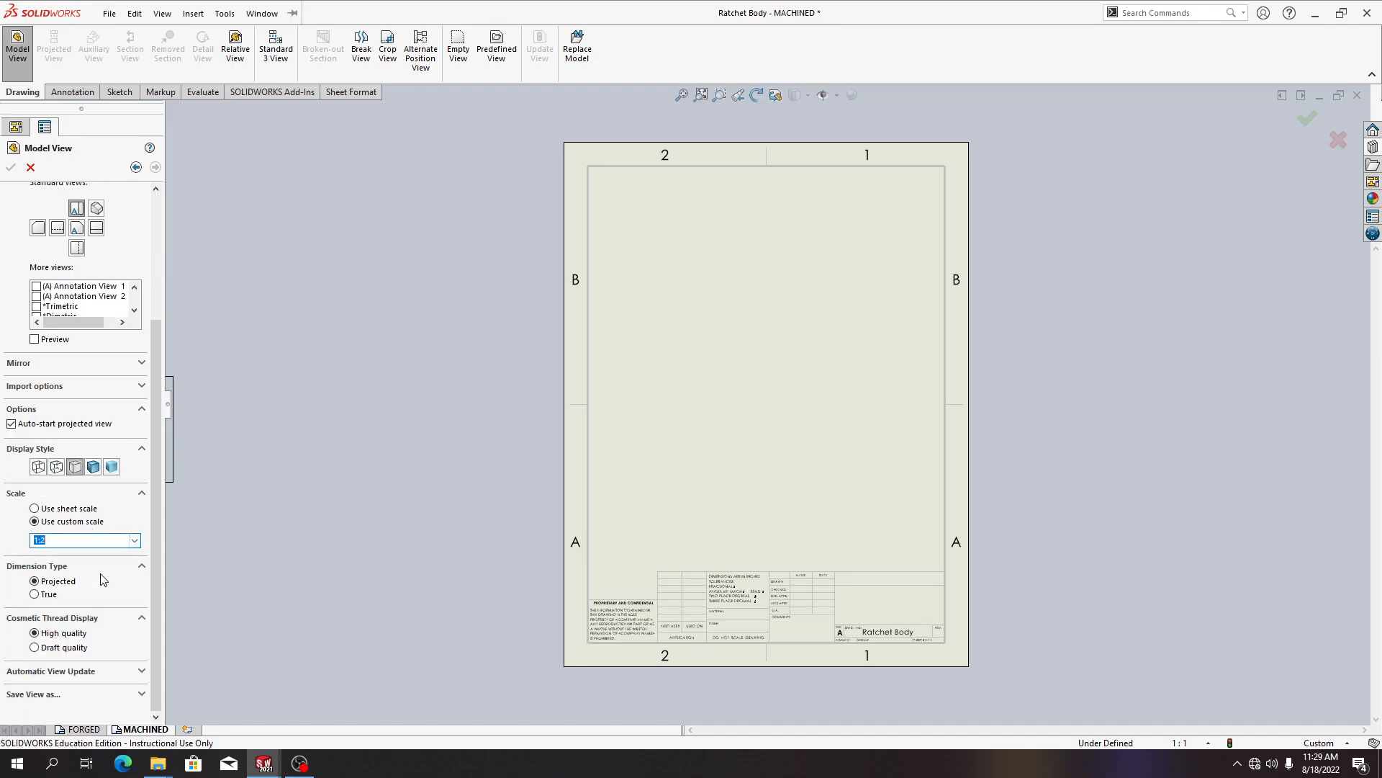
left_click(1, 541)
left_click(643, 358)
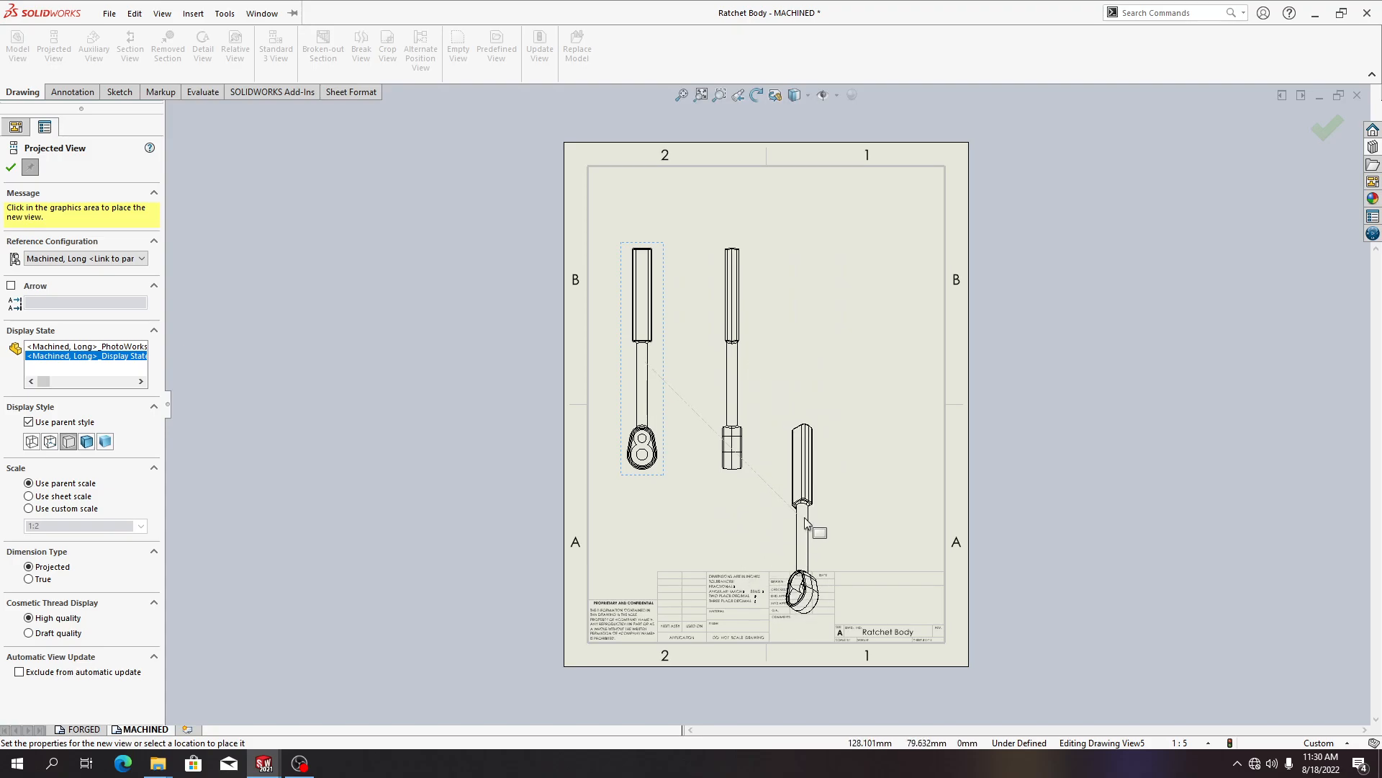
left_click(646, 213)
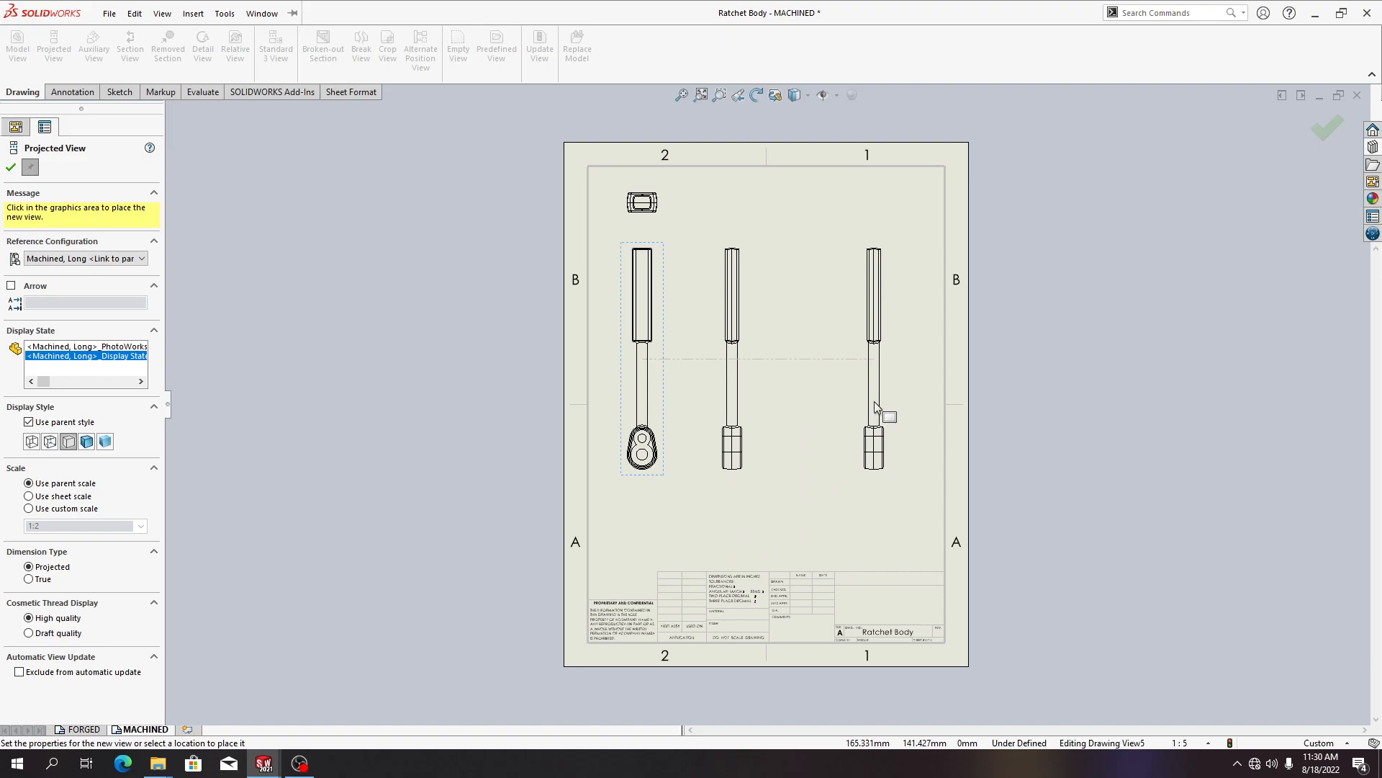
key("Escape")
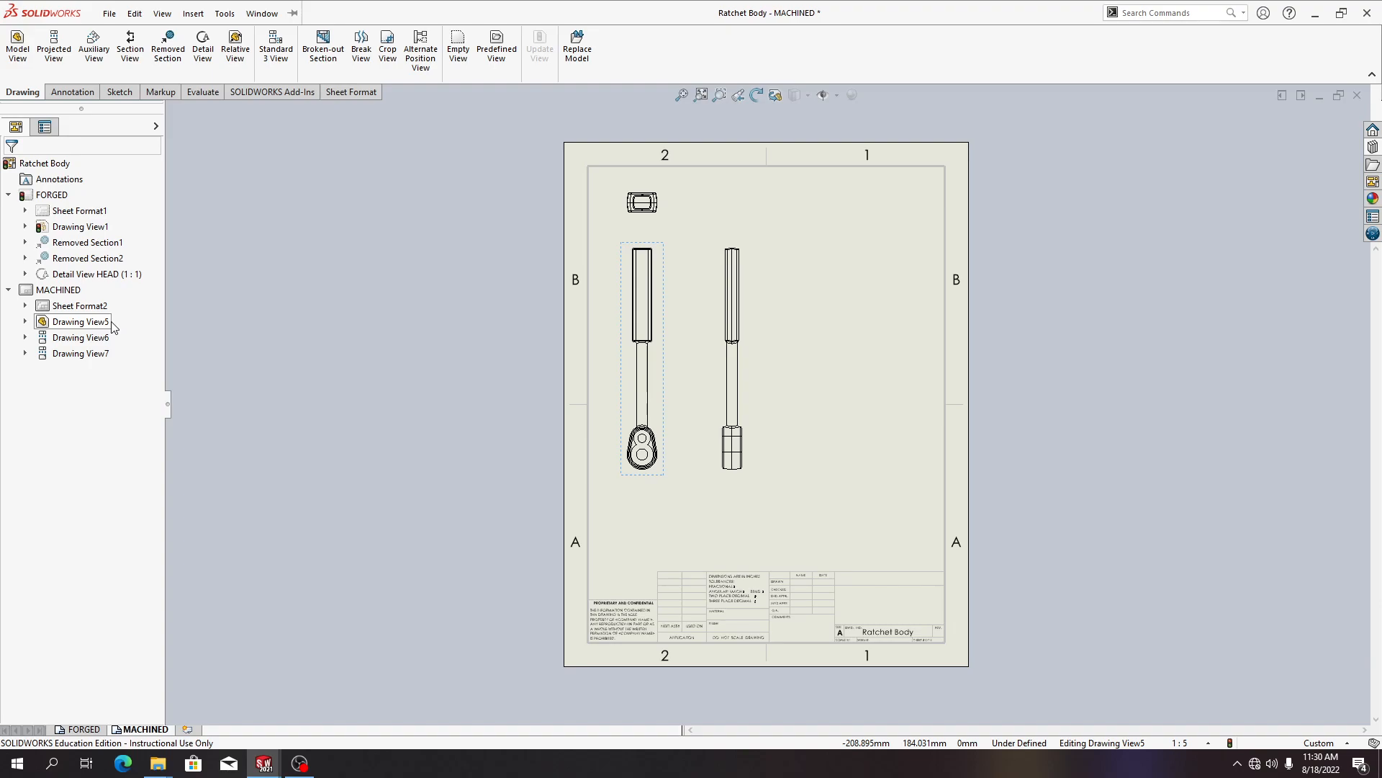
left_click(160, 13)
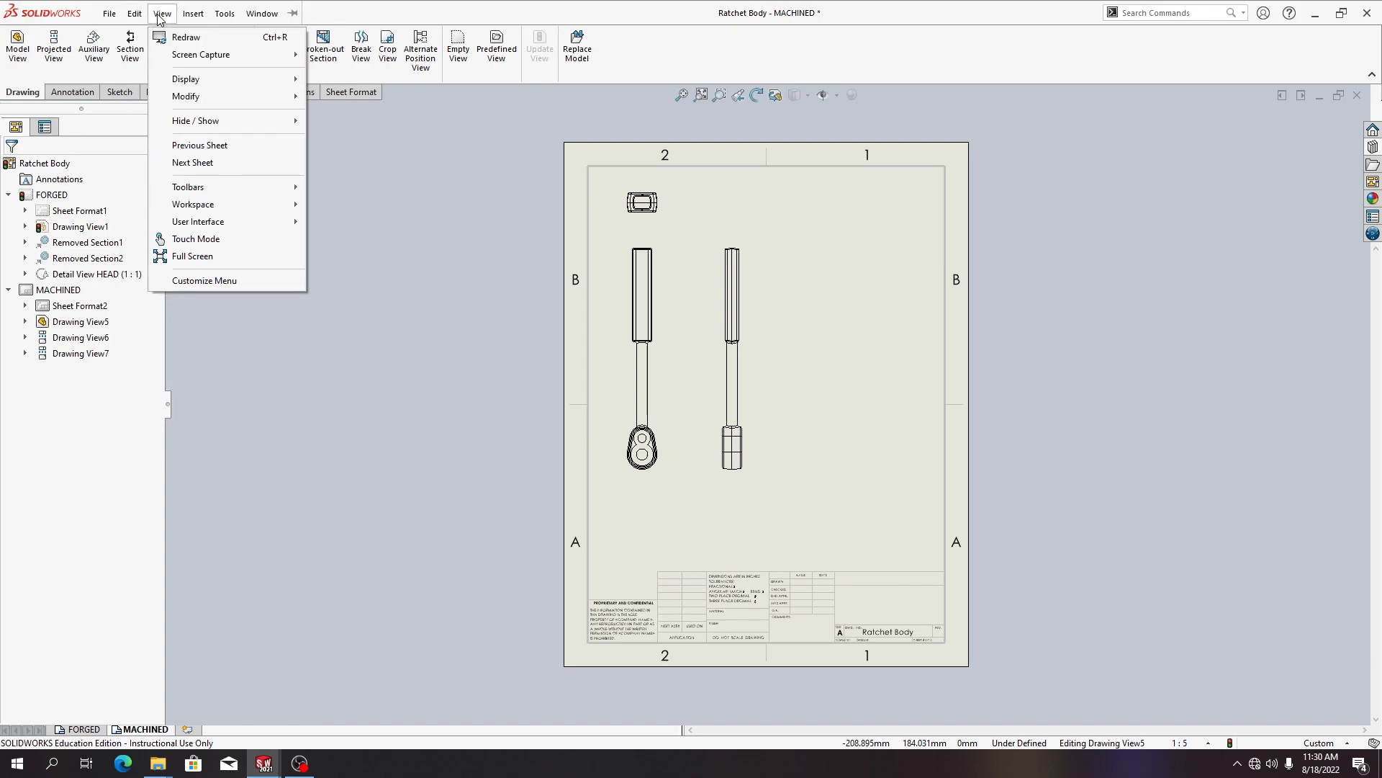
left_click(393, 214)
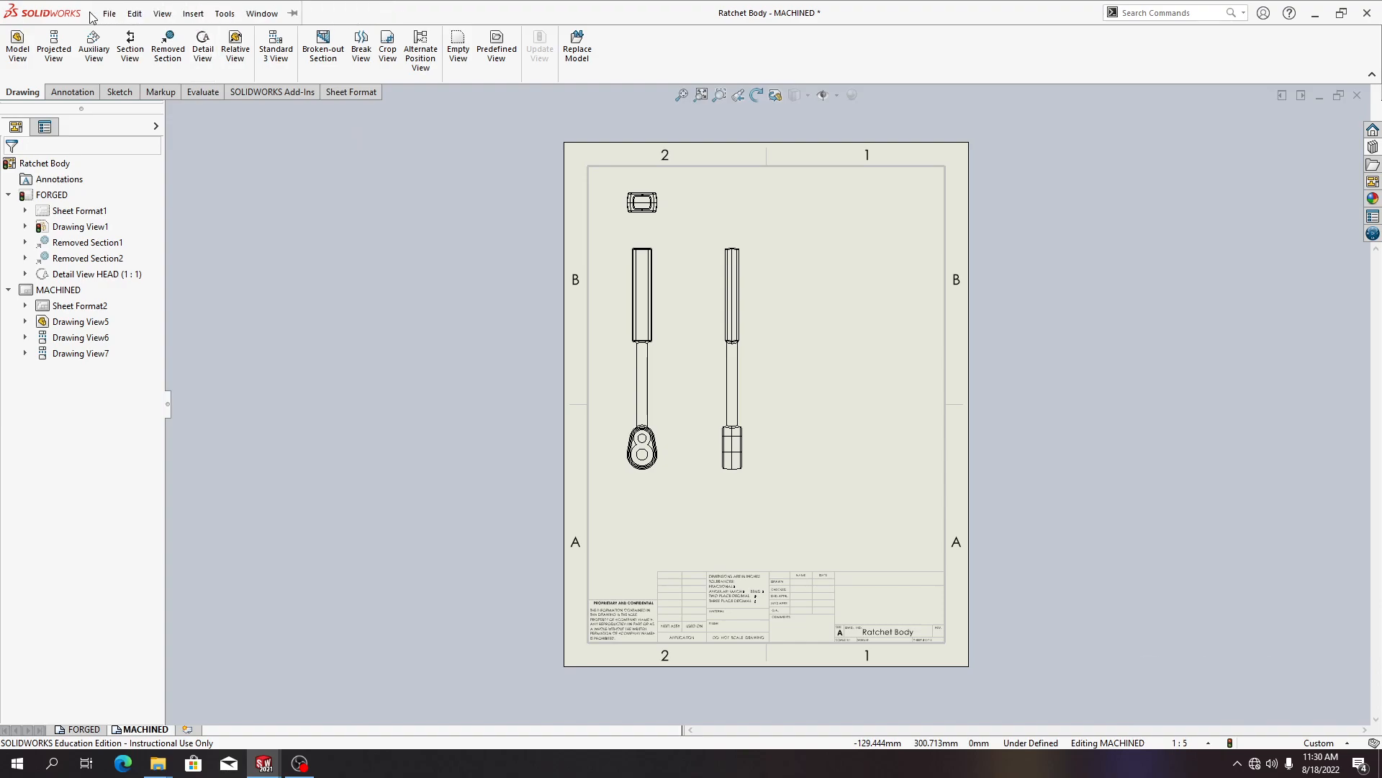
left_click(162, 13)
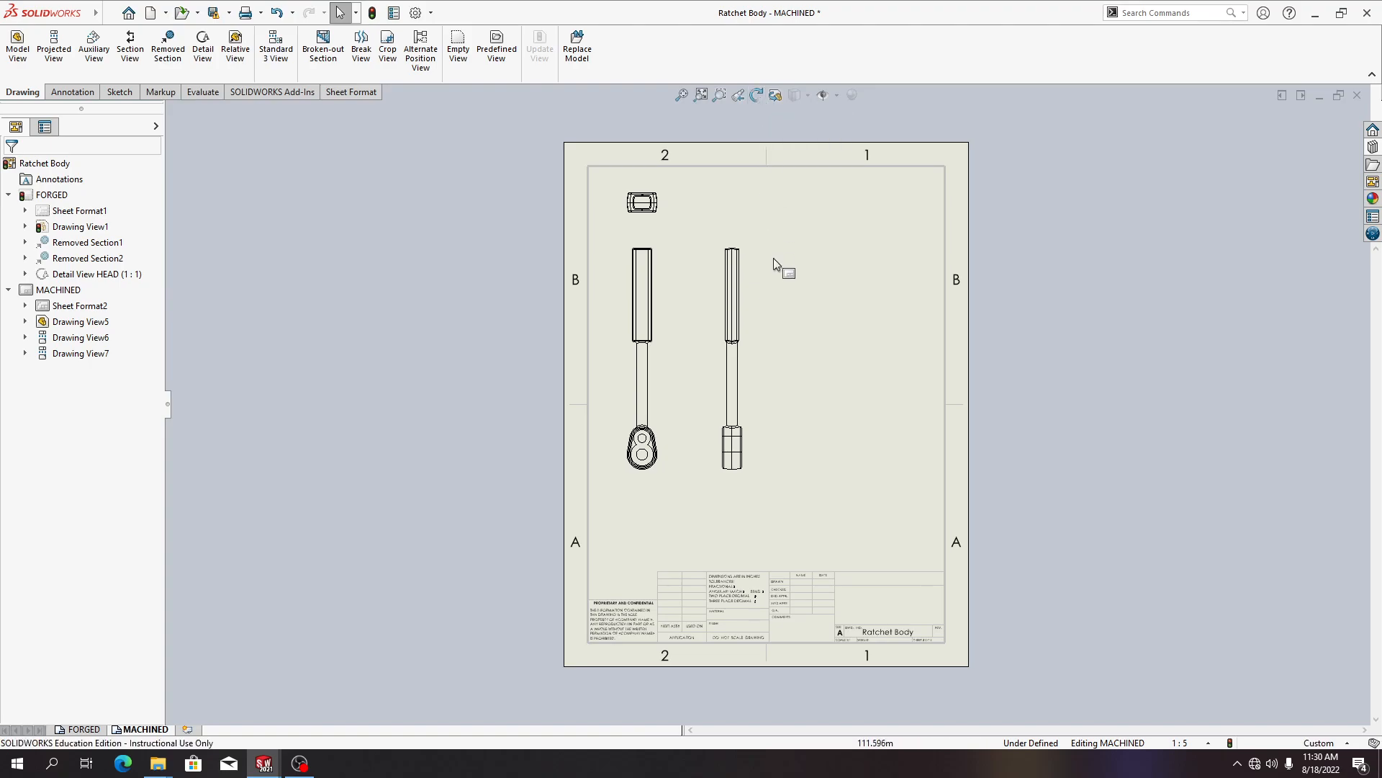
Rotate the side projected view by -90 degrees
left_click(741, 276)
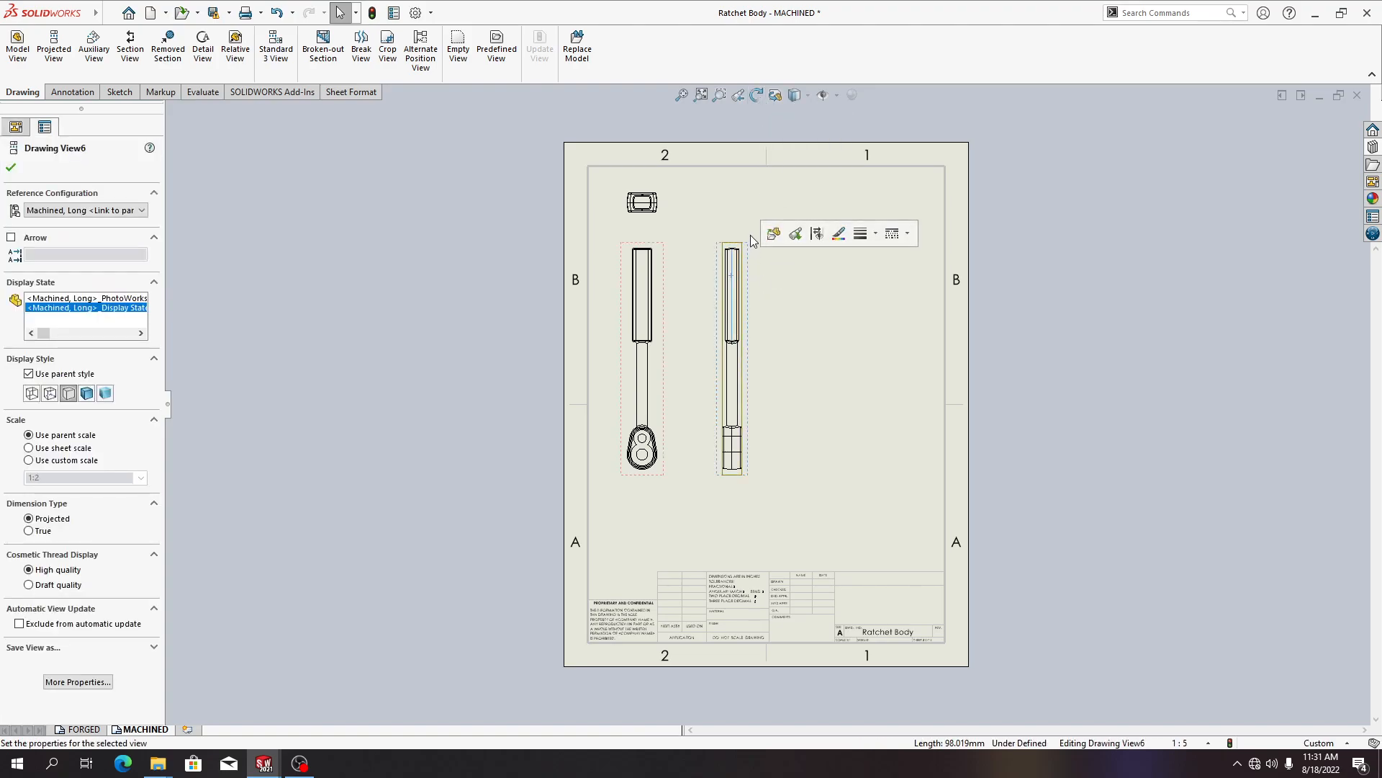
left_click(756, 96)
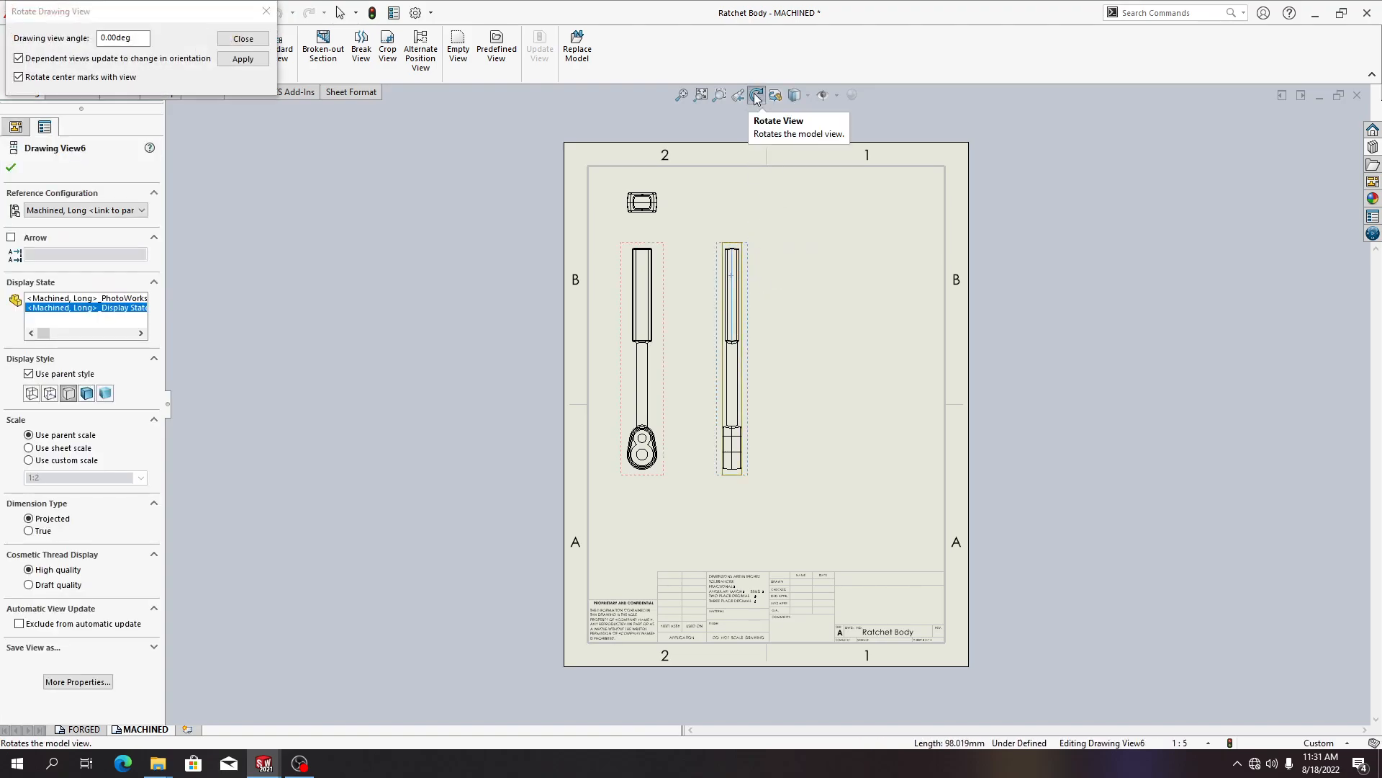
left_click(107, 37)
left_click_drag(106, 38, 102, 38)
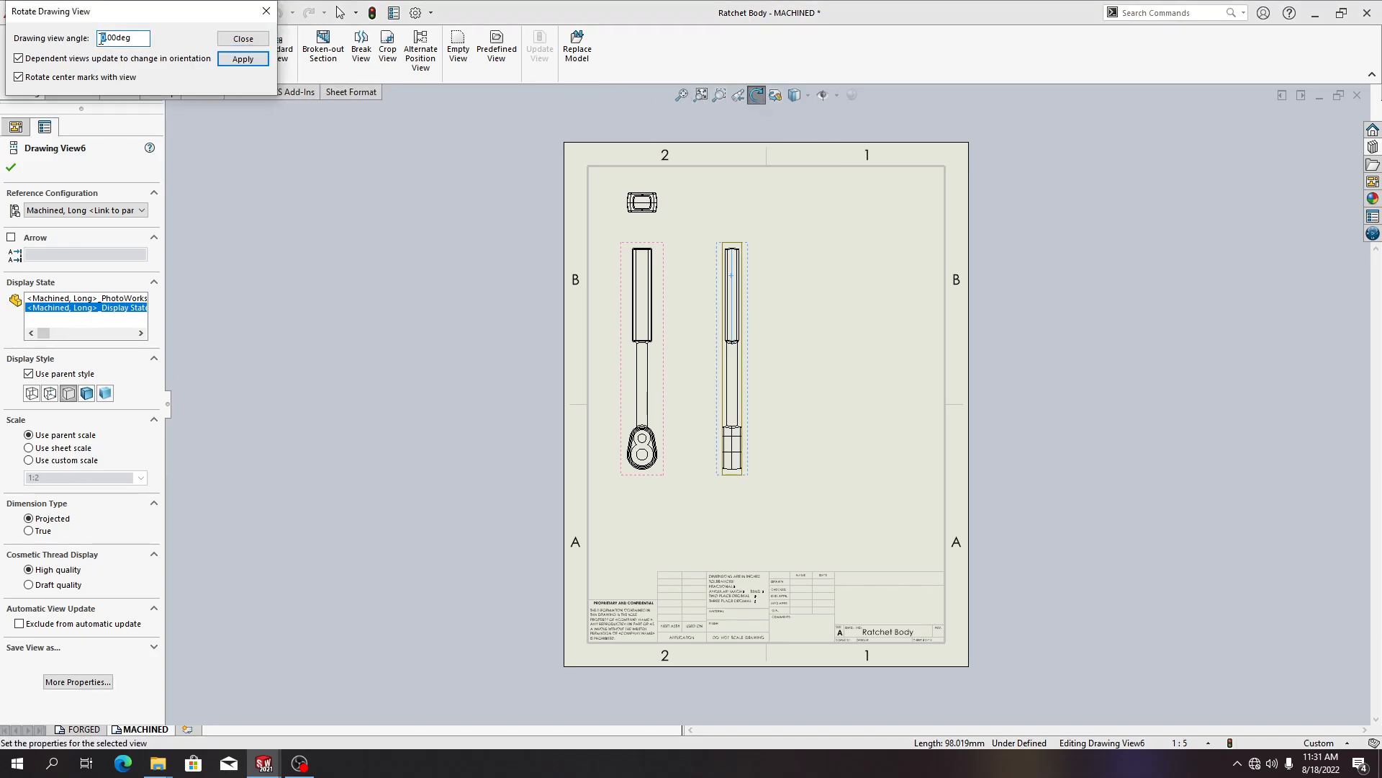
type("-90")
left_click(243, 59)
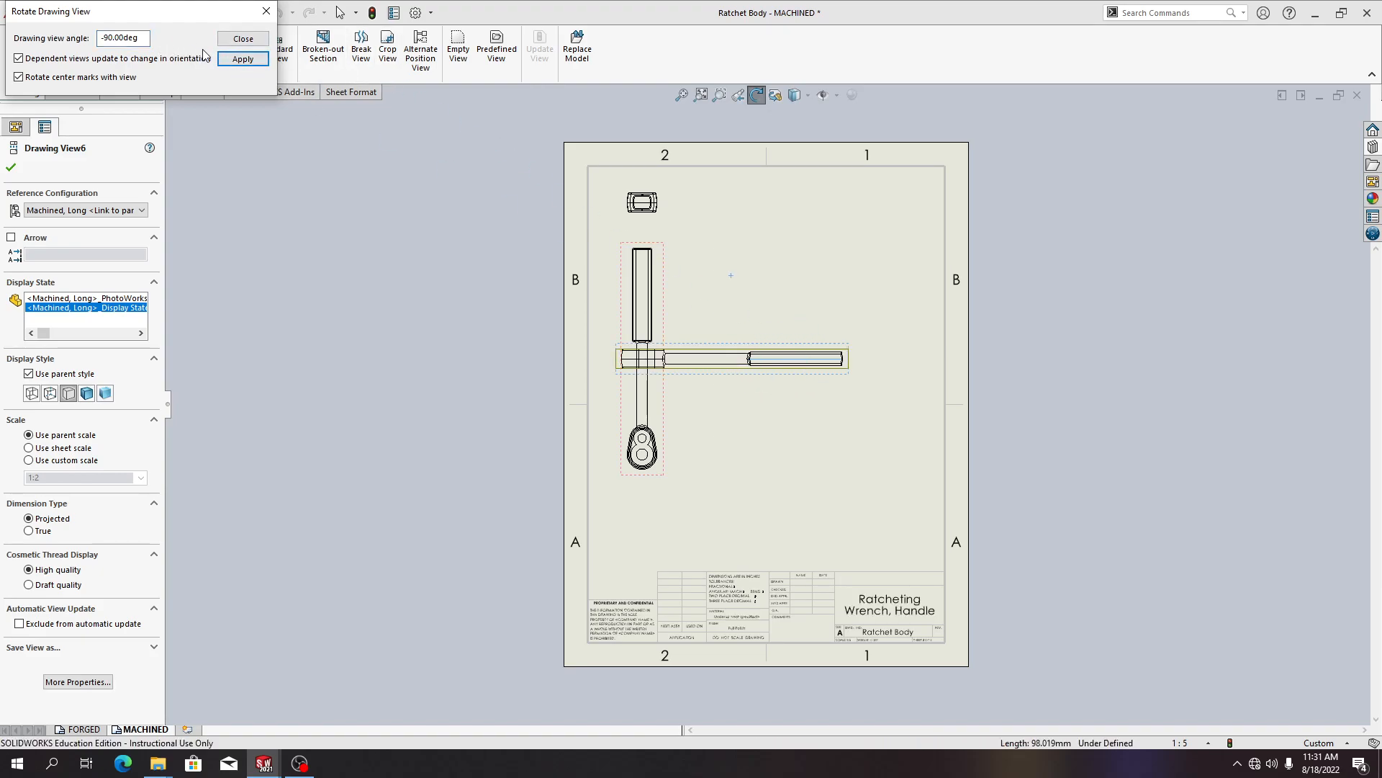
left_click(266, 11)
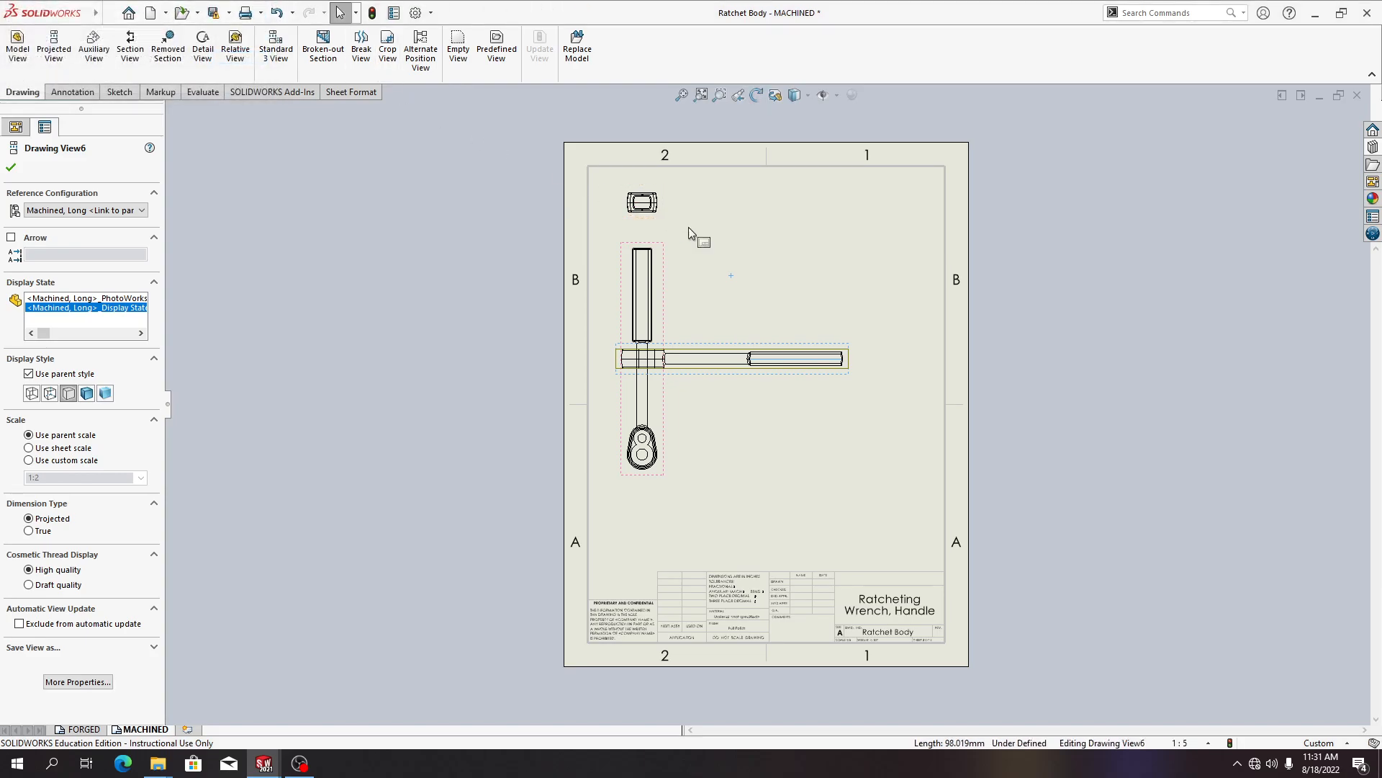
Drag the side and front views to new positions, then undo back to the original layout
mouse_move(755, 351)
left_mouse_down()
mouse_move(829, 351)
mouse_move(805, 244)
left_mouse_up()
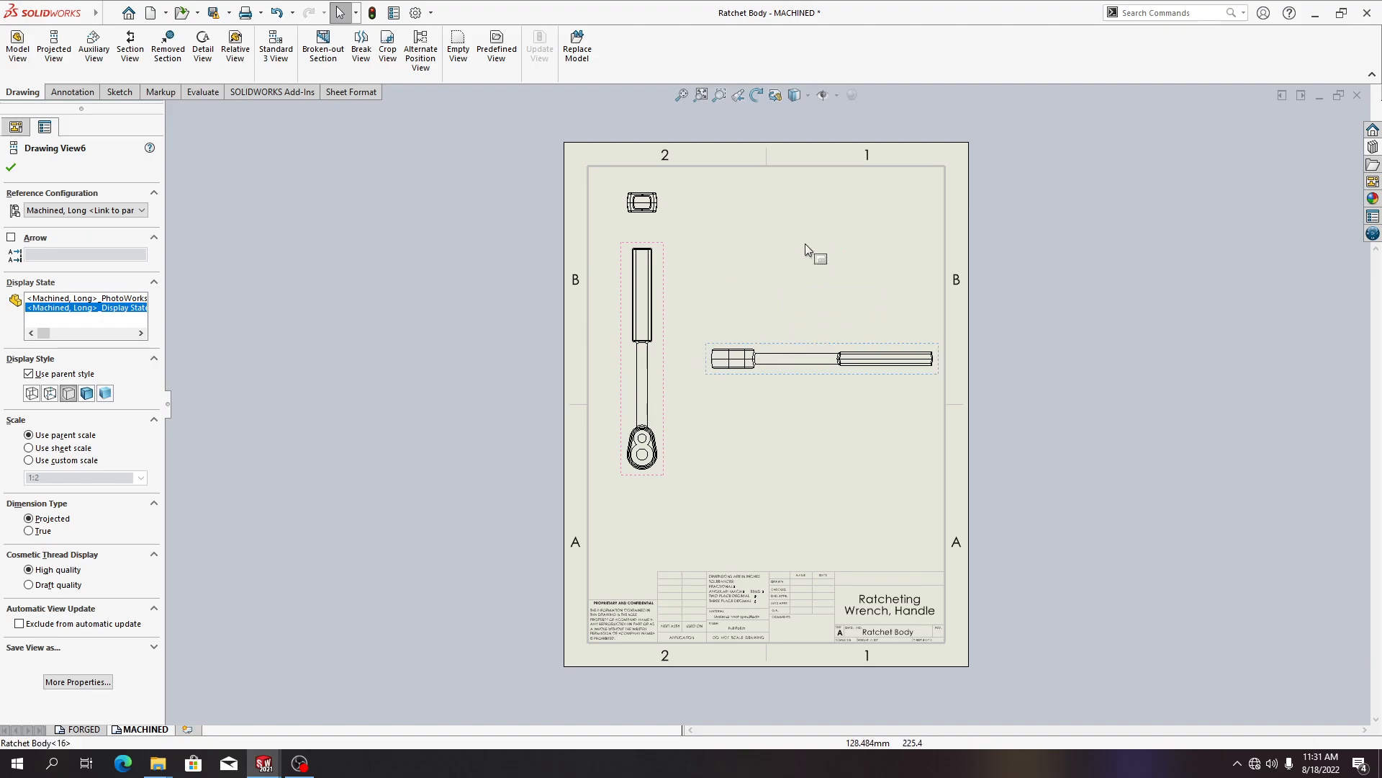
mouse_move(793, 344)
left_mouse_down()
mouse_move(767, 344)
mouse_move(786, 347)
left_mouse_up()
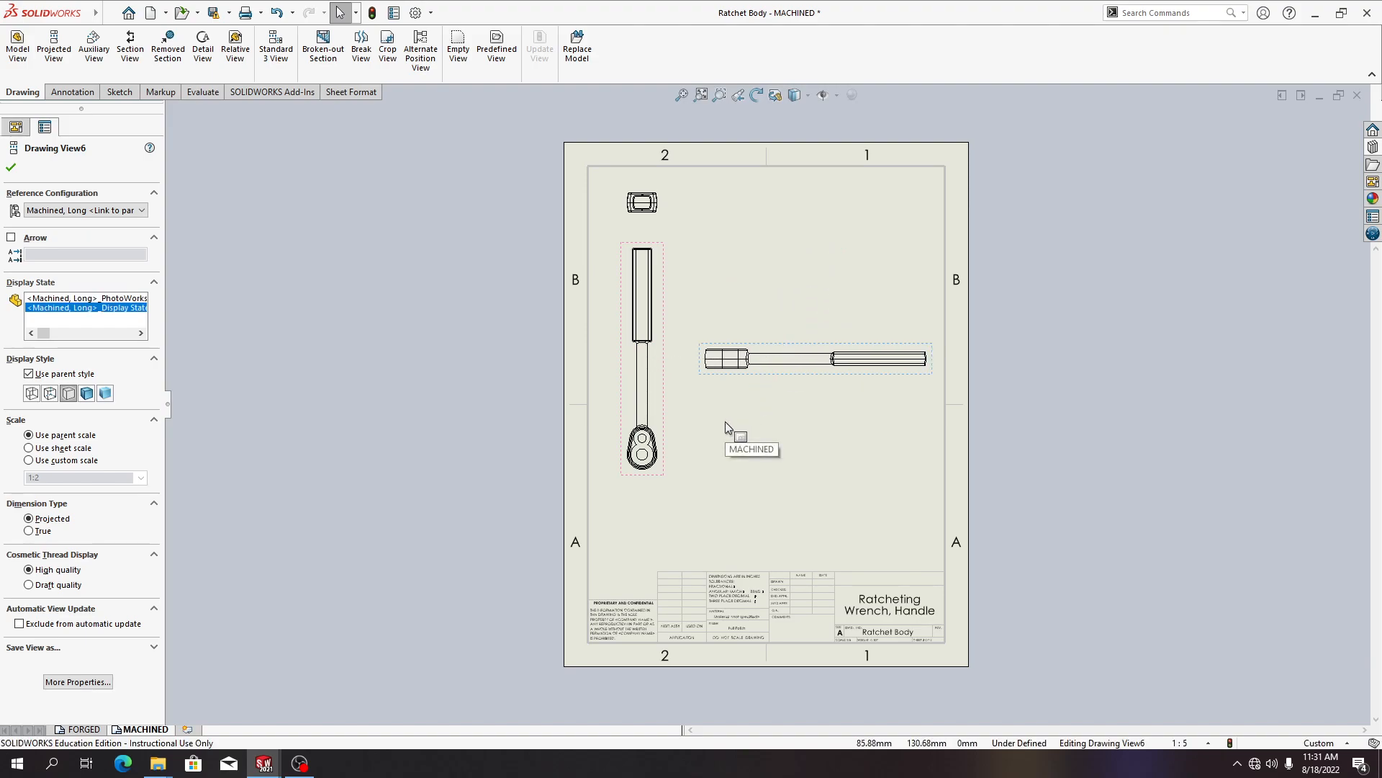
left_click(655, 353)
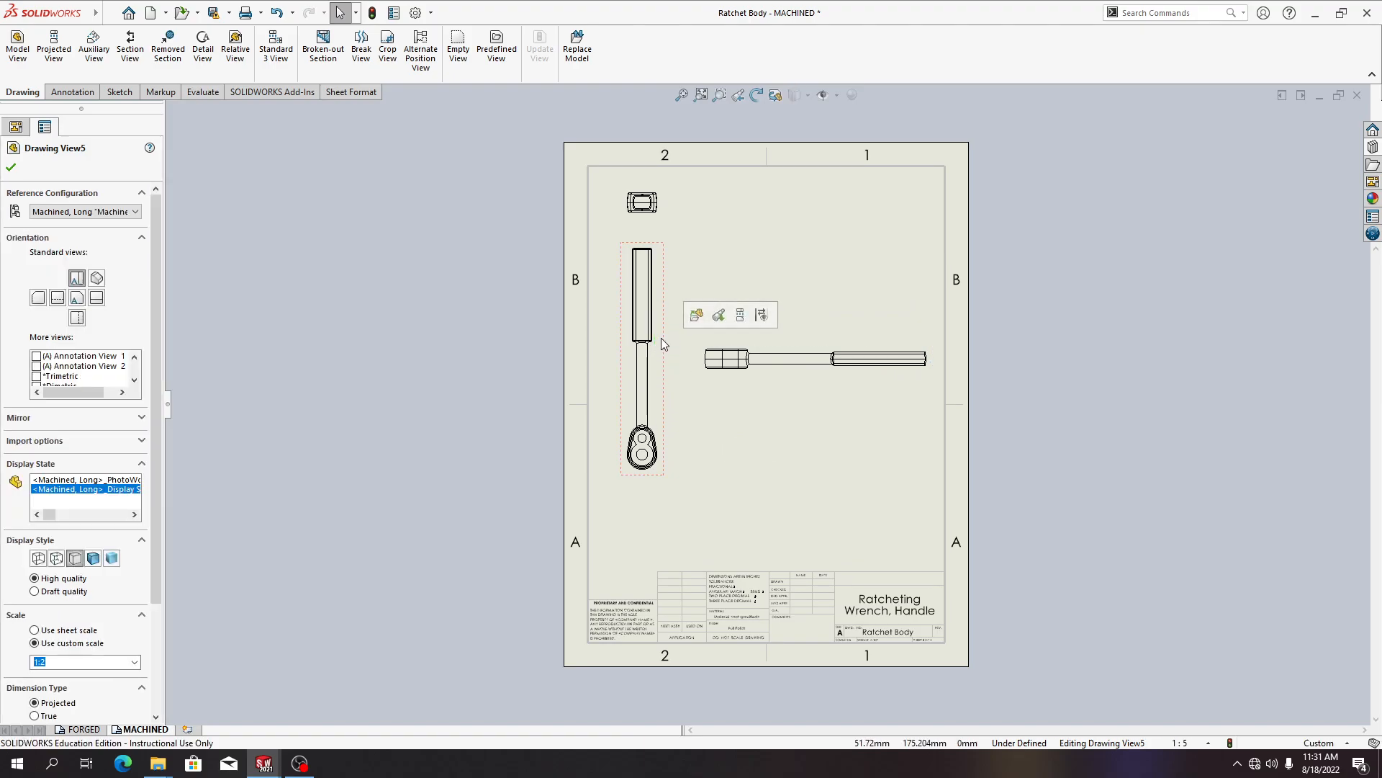
mouse_move(662, 340)
left_mouse_down()
mouse_move(657, 391)
mouse_move(678, 316)
mouse_move(636, 400)
mouse_move(646, 338)
mouse_move(622, 378)
mouse_move(646, 335)
mouse_move(629, 365)
left_mouse_up()
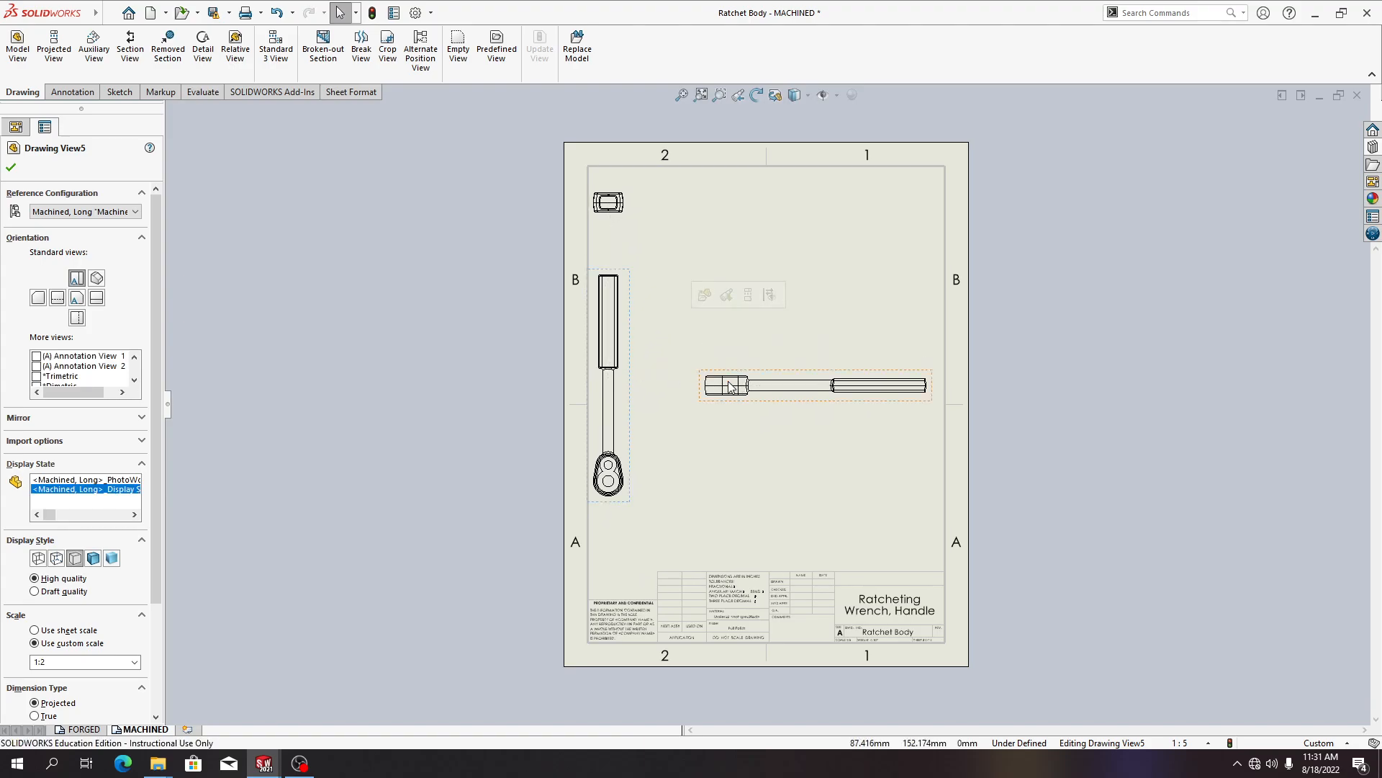
left_click_drag(744, 321, 727, 357)
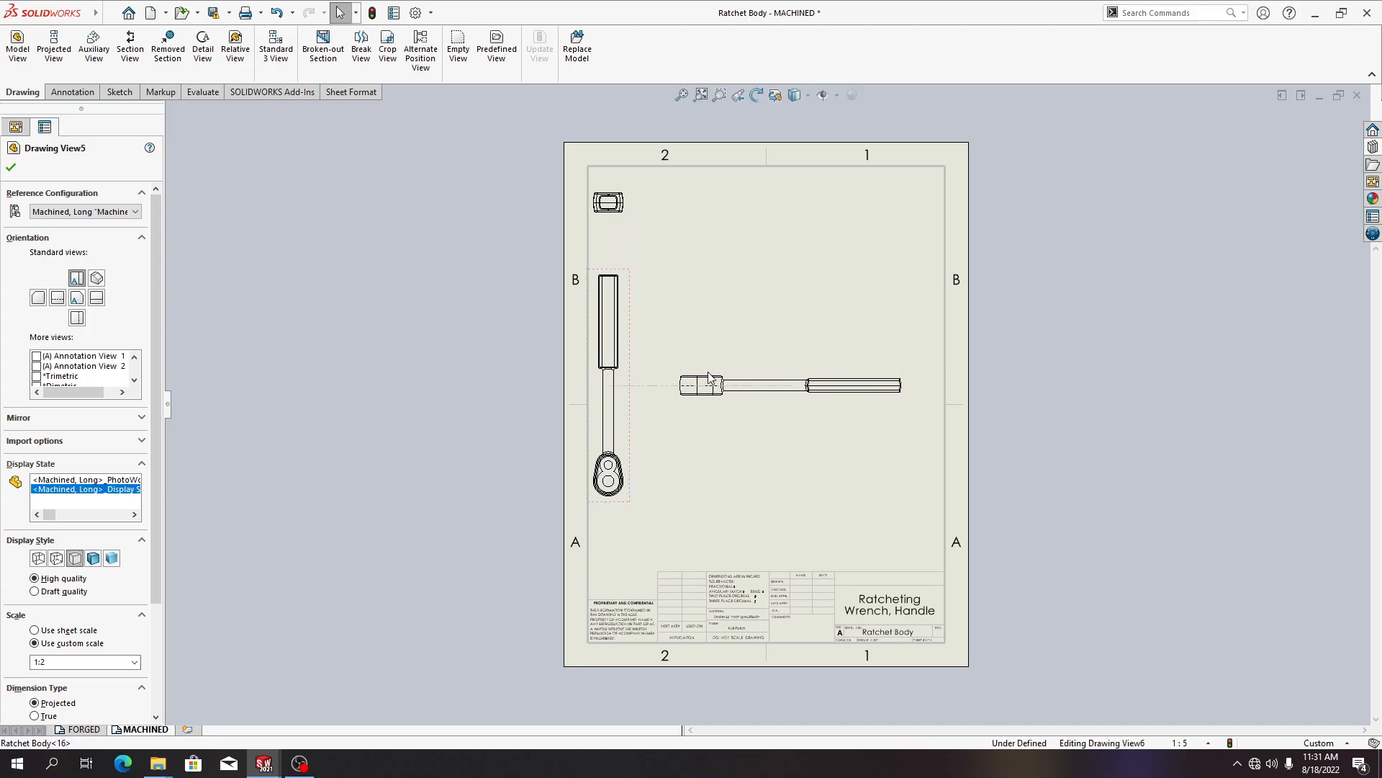
left_click(699, 440)
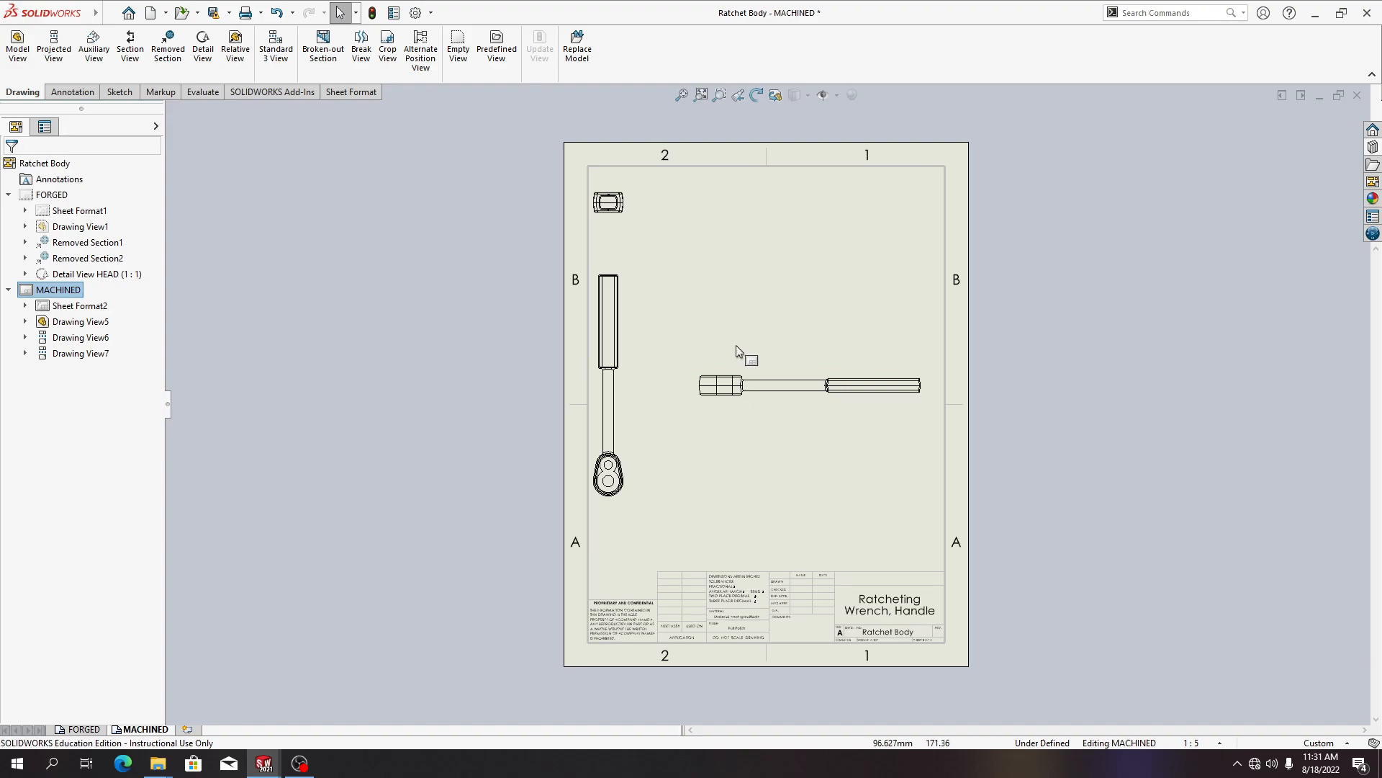
key("ctrl+z")
key("ctrl+z")
key("ctrl+z")
key("ctrl+z")
key("ctrl+z")
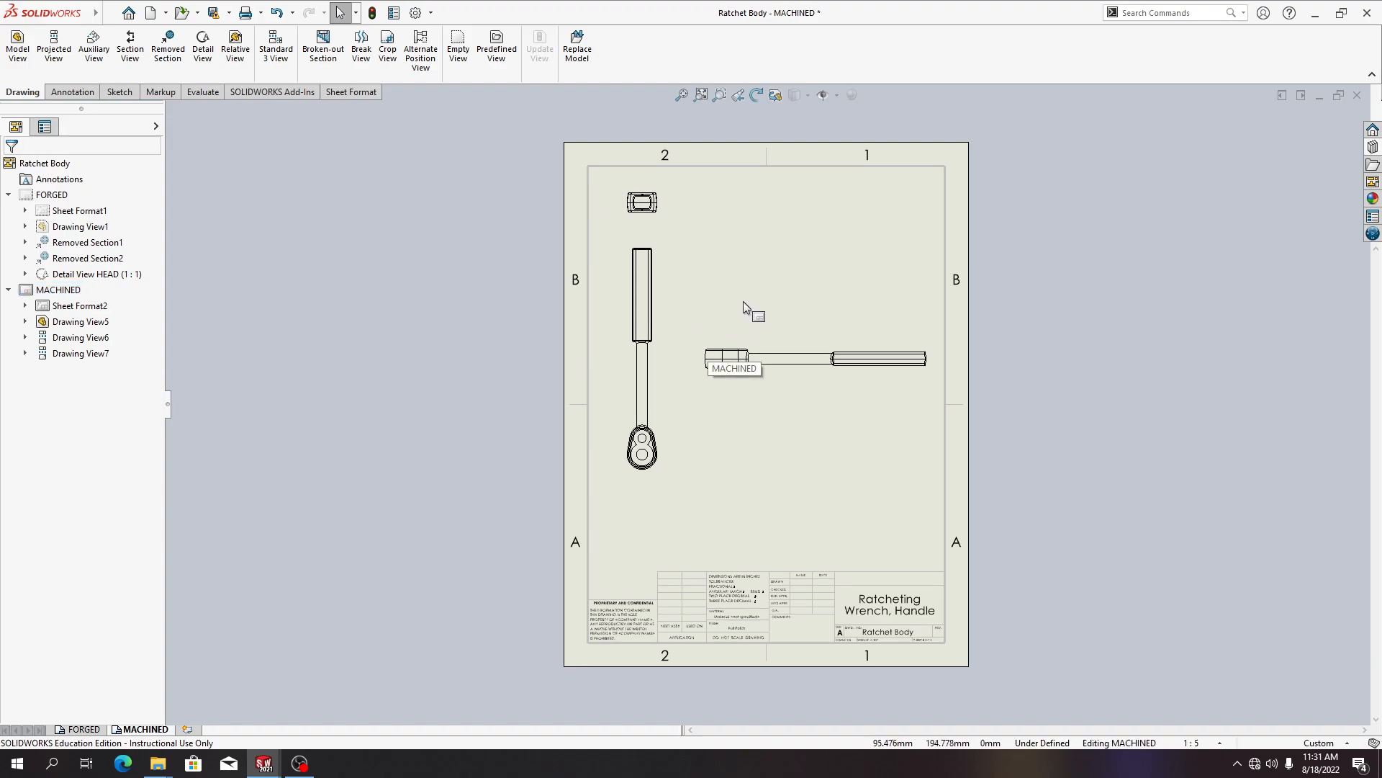
key("ctrl+z")
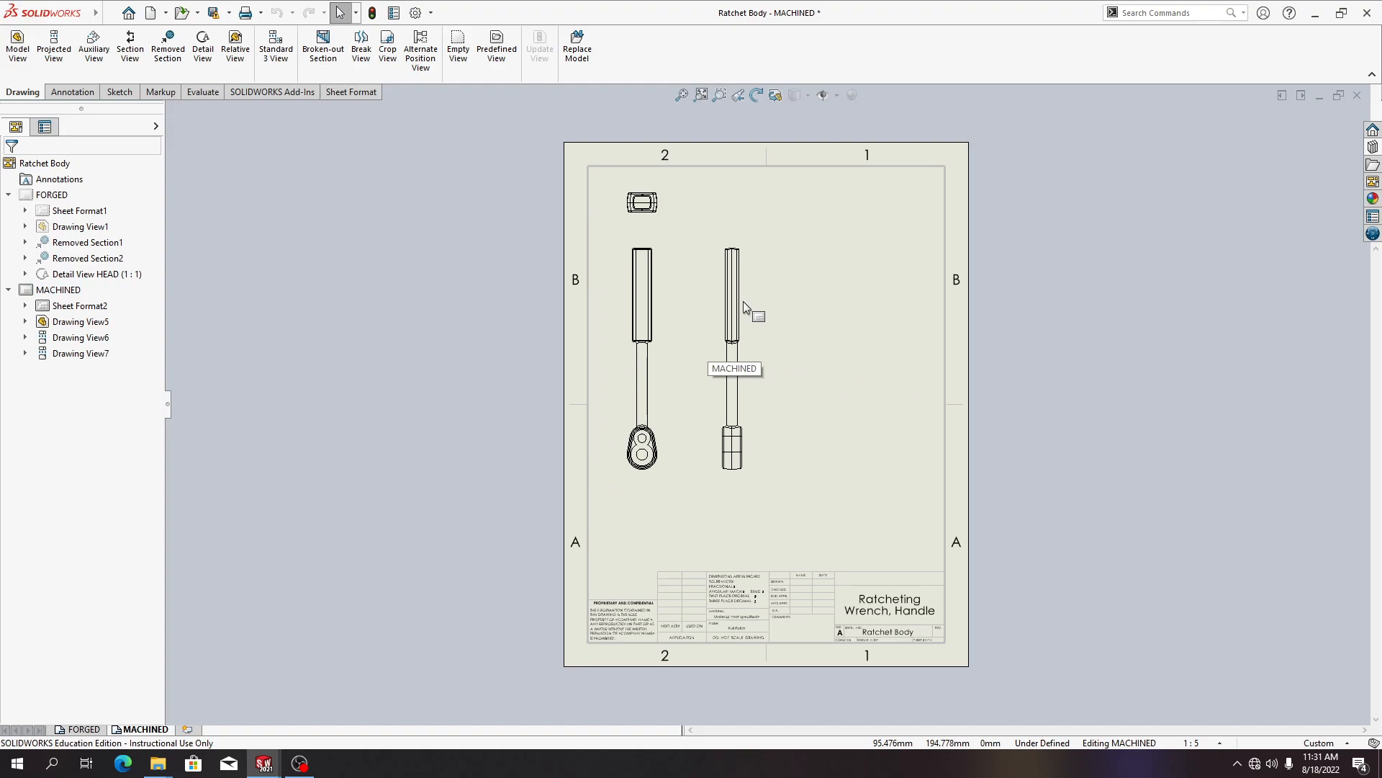
Move the side view near the sheet's right border and rotate the front view by -90 degrees, accepting the dependent-view warning
mouse_move(744, 312)
left_mouse_down()
mouse_move(957, 348)
mouse_move(920, 348)
left_mouse_up()
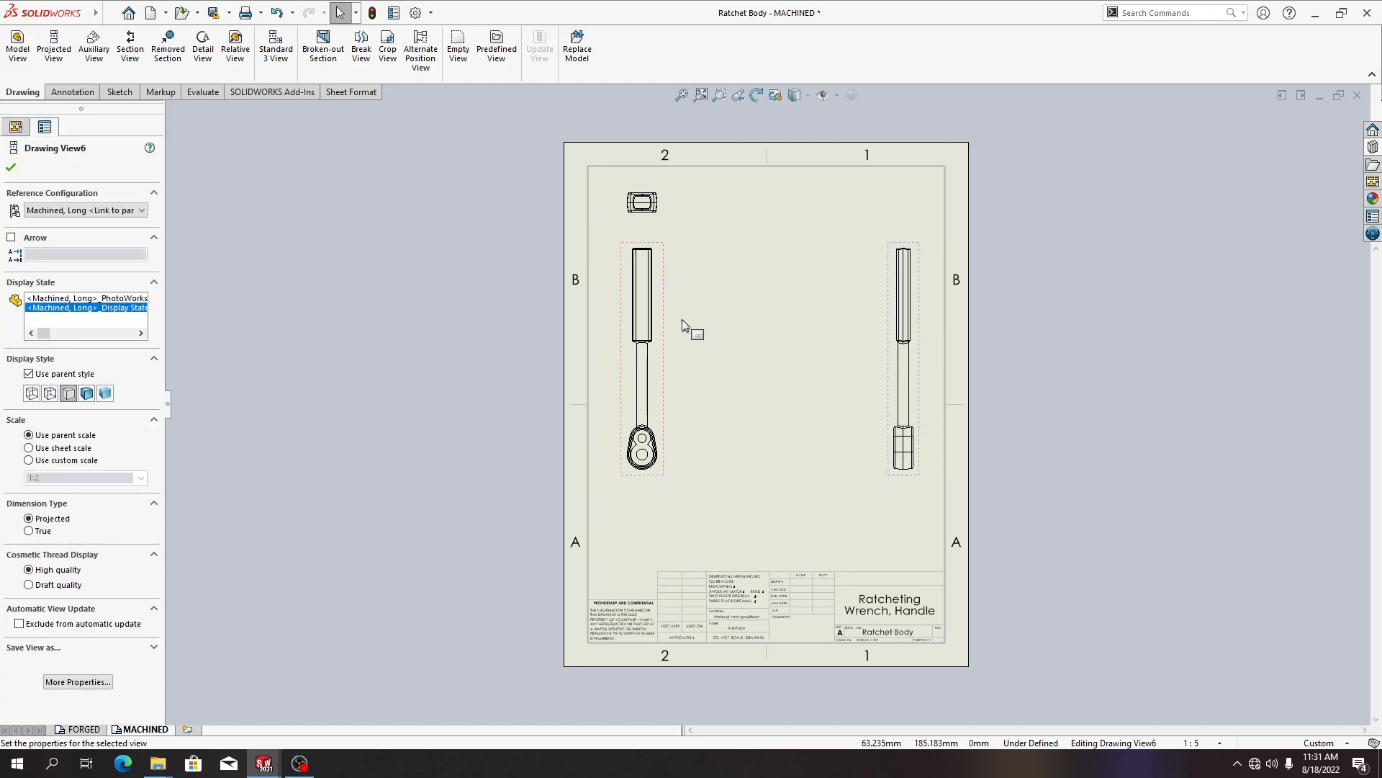
left_click(655, 265)
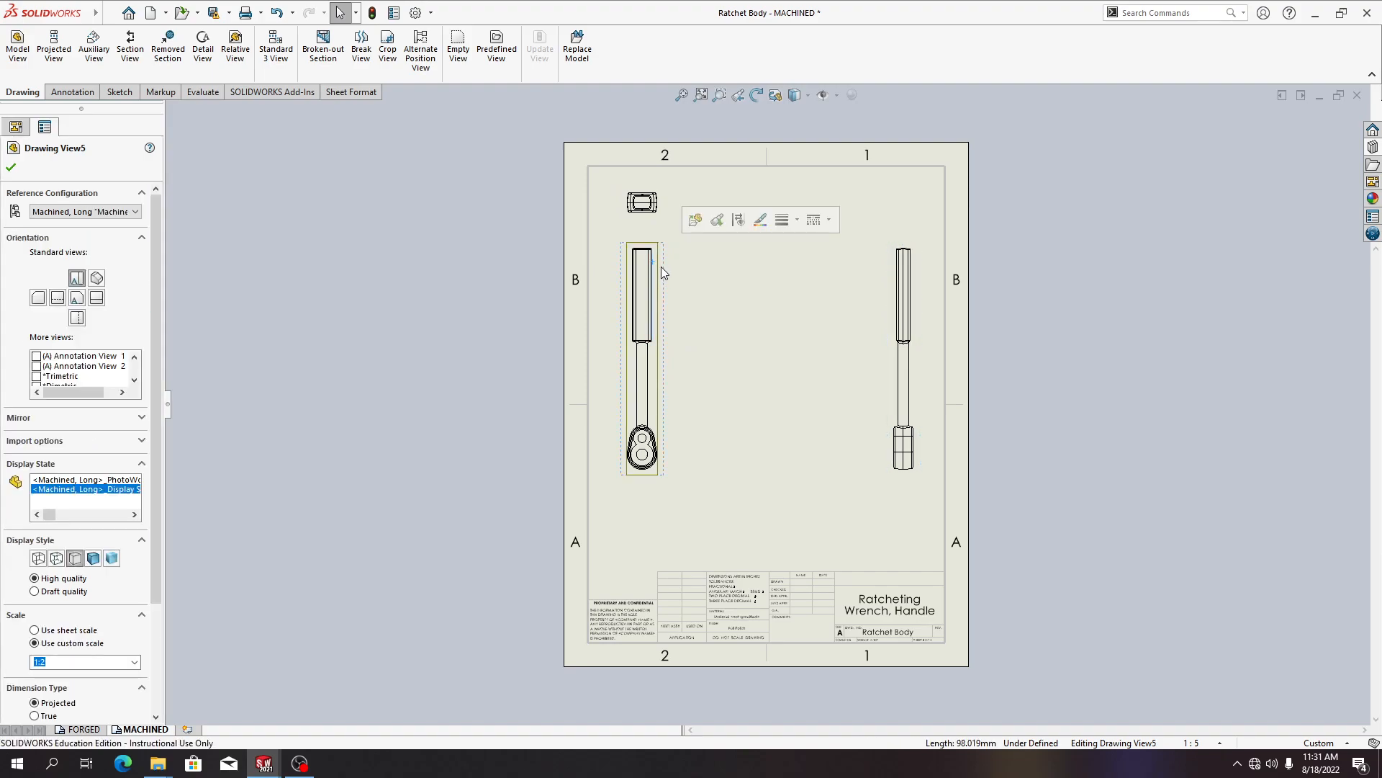
left_click(766, 96)
left_click(110, 40)
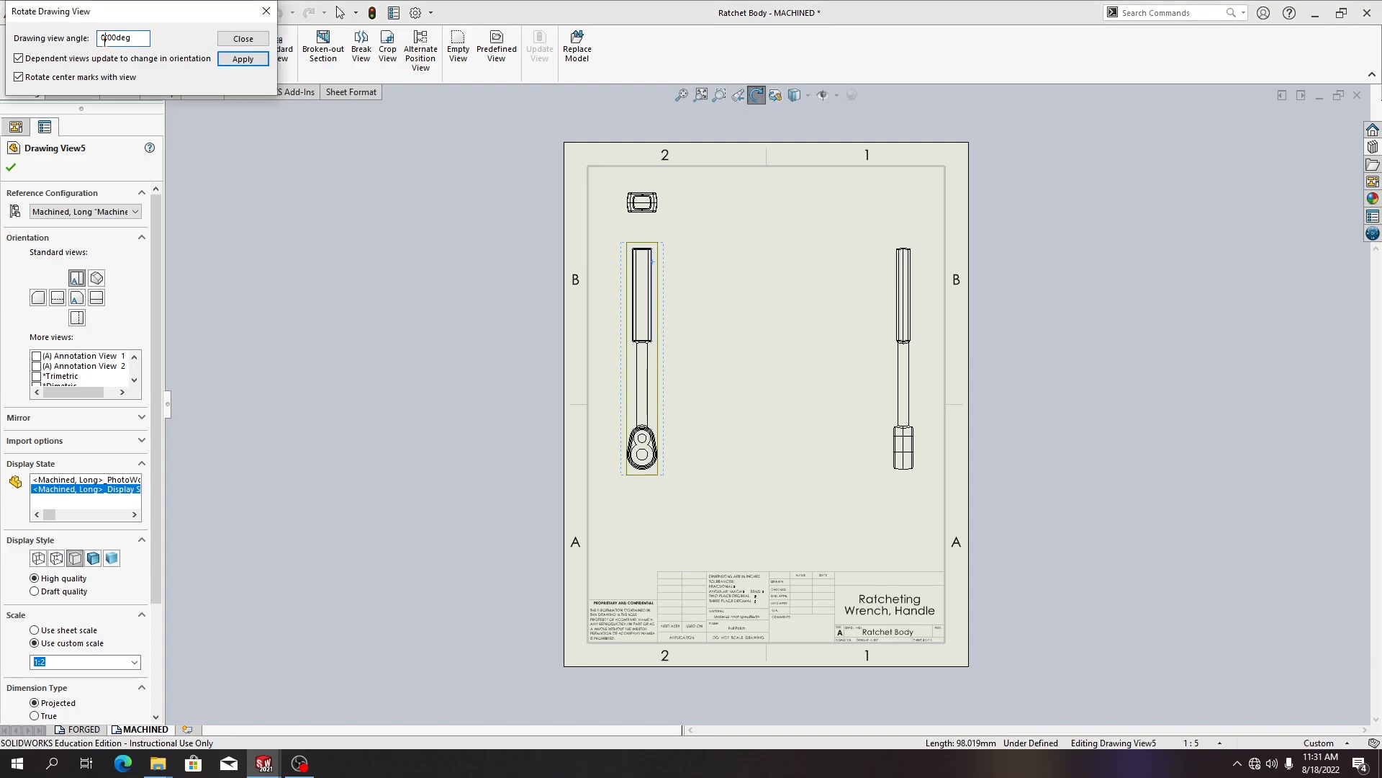
type("-90")
left_click(258, 63)
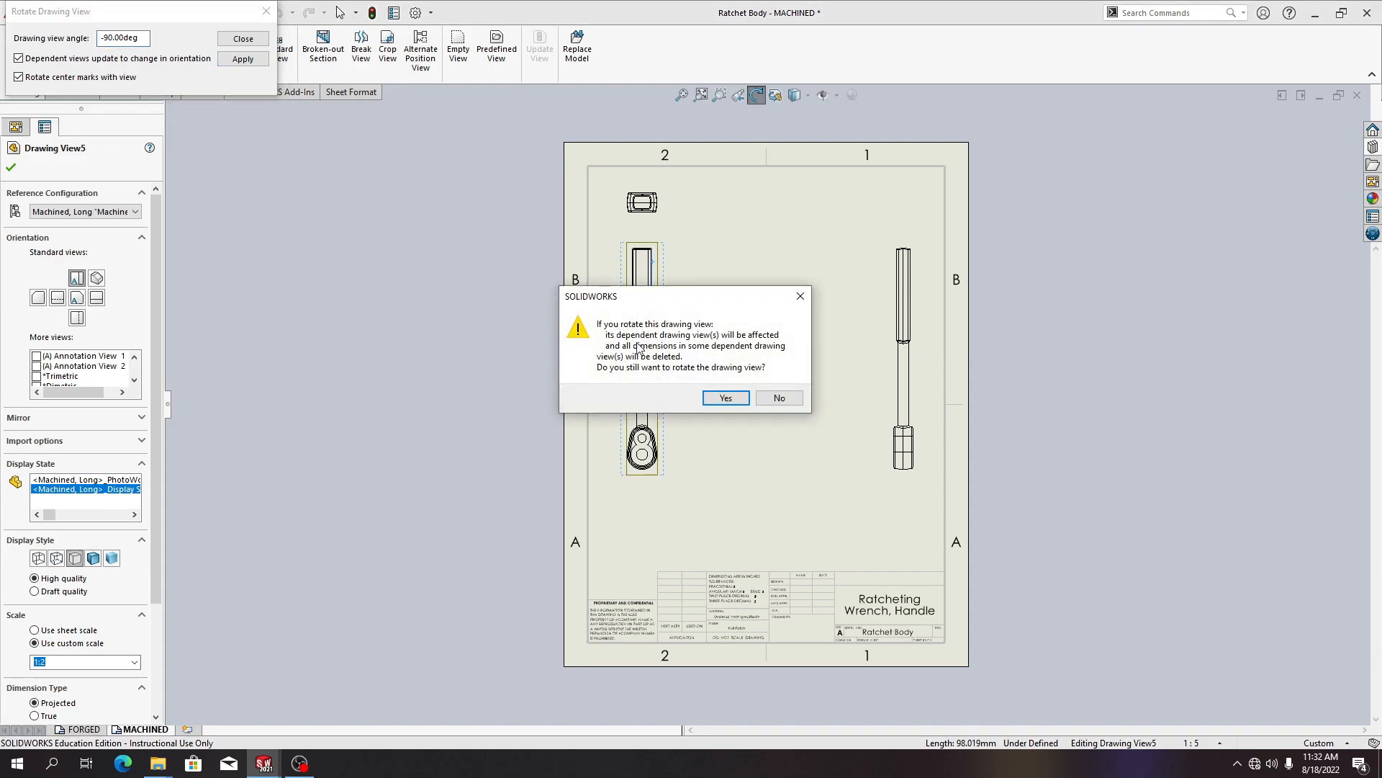
left_click(731, 398)
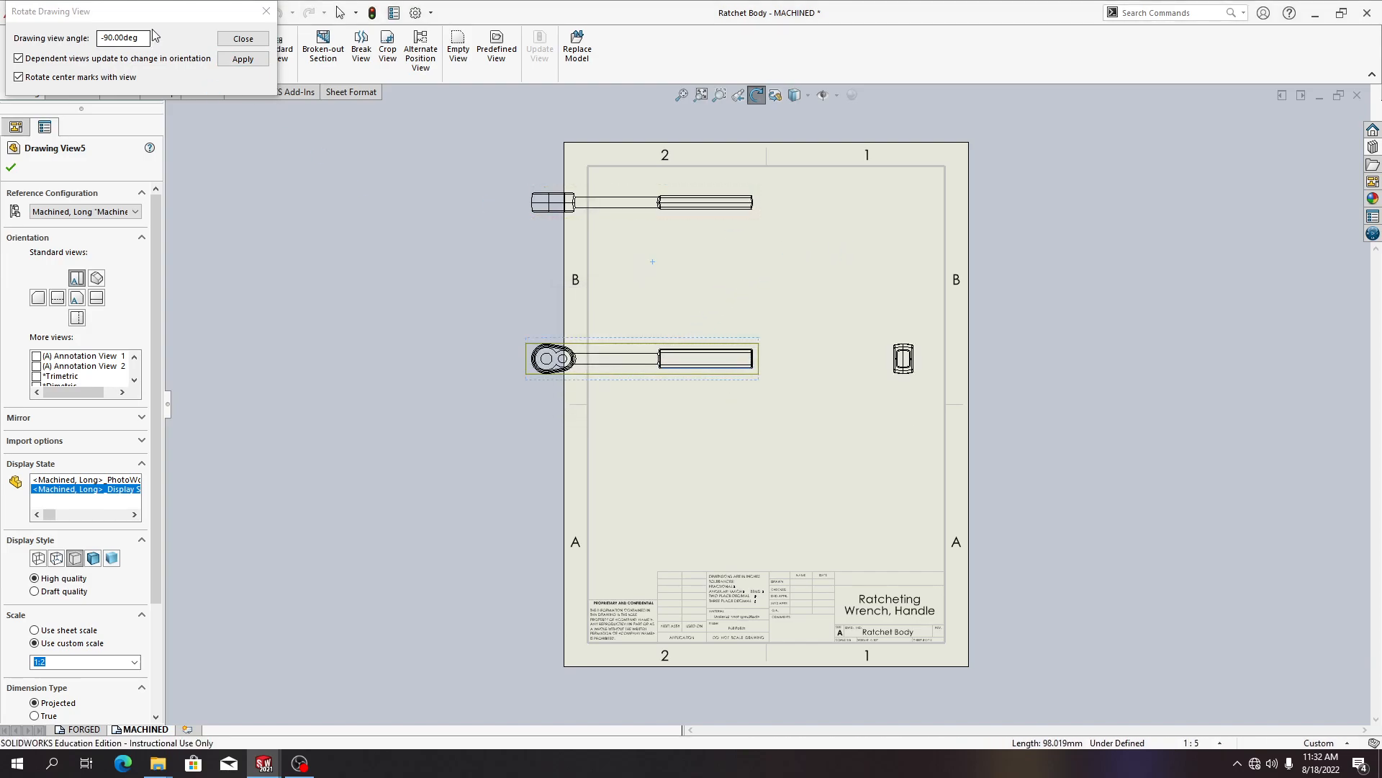
left_click(243, 39)
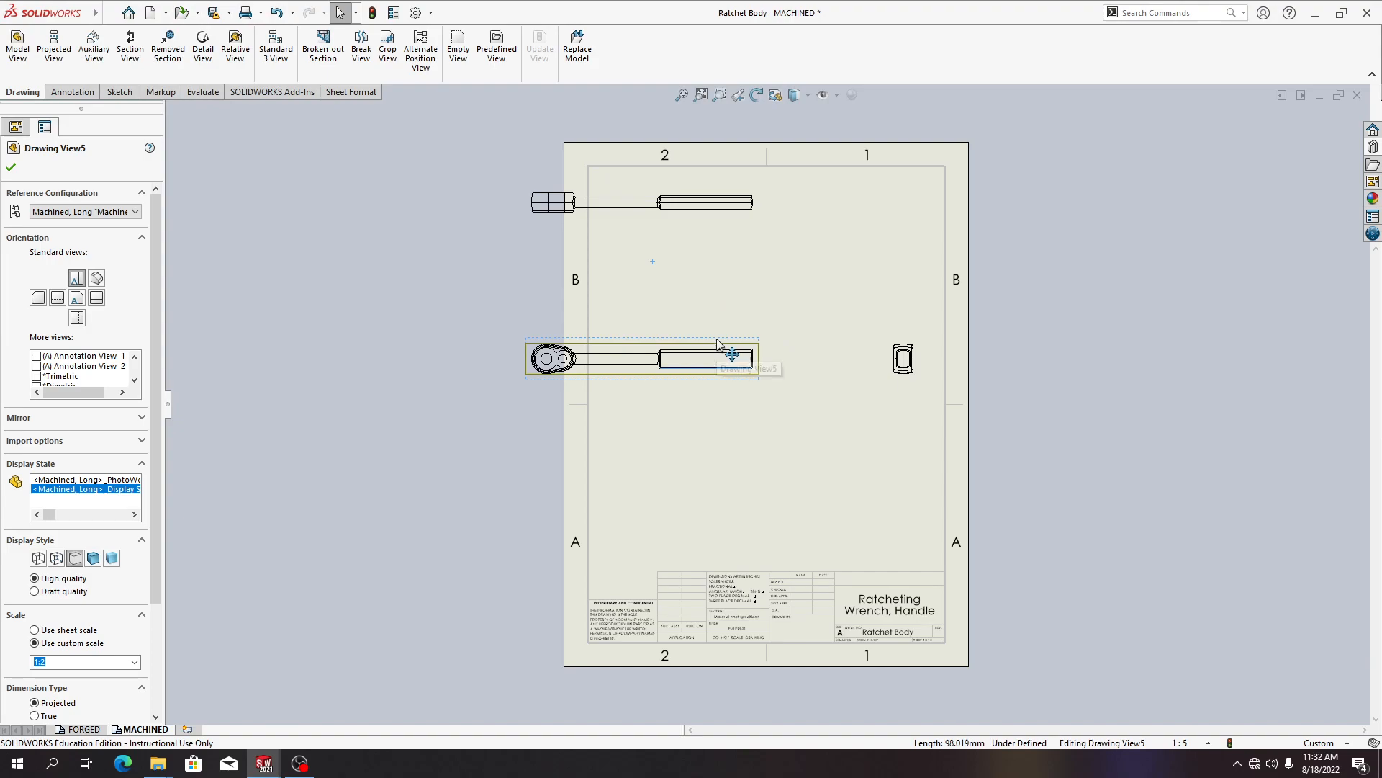
Move the front view to the right on the MACHINED sheet
left_click_drag(718, 344, 818, 341)
left_click(735, 411)
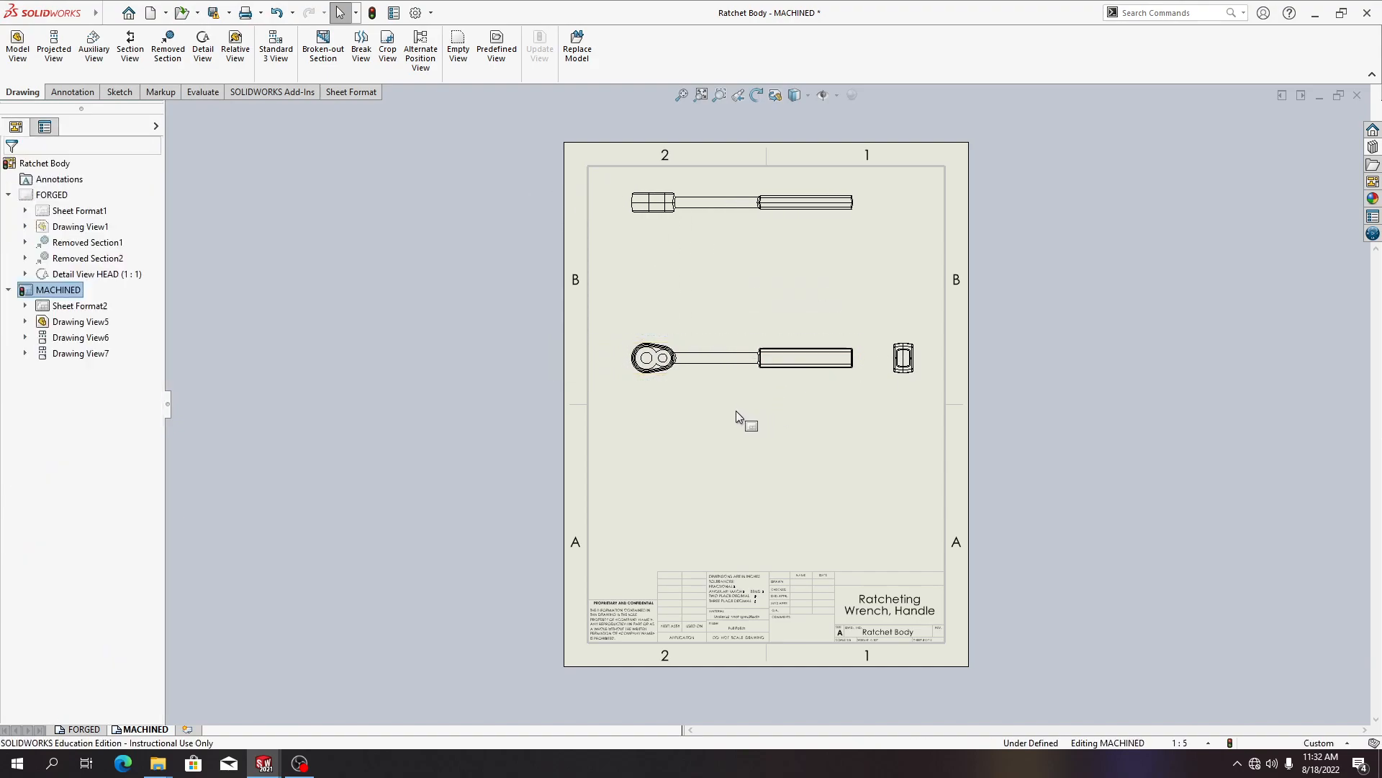
Create a detail view of the ratchet head with a circle around the holes and place it below the front view
left_click(203, 44)
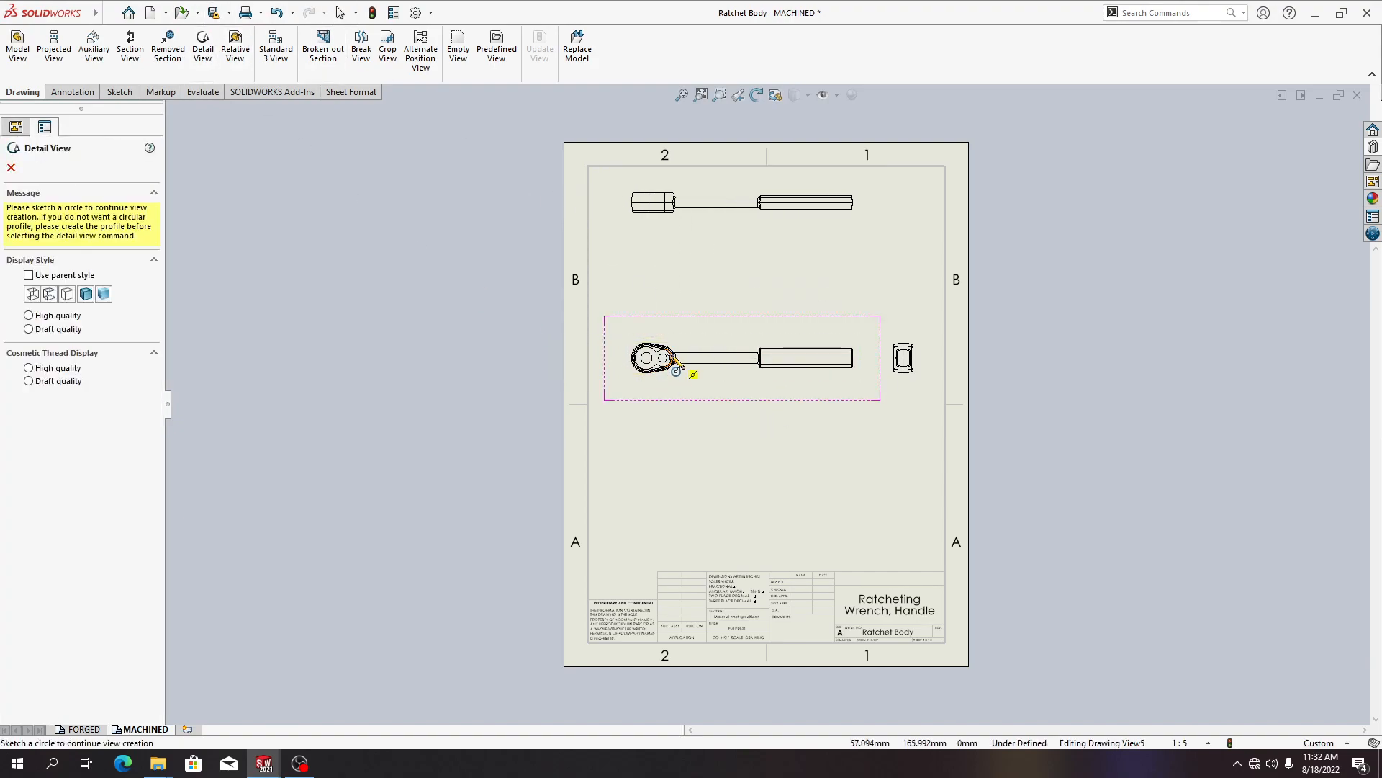
left_click(652, 357)
left_click(684, 358)
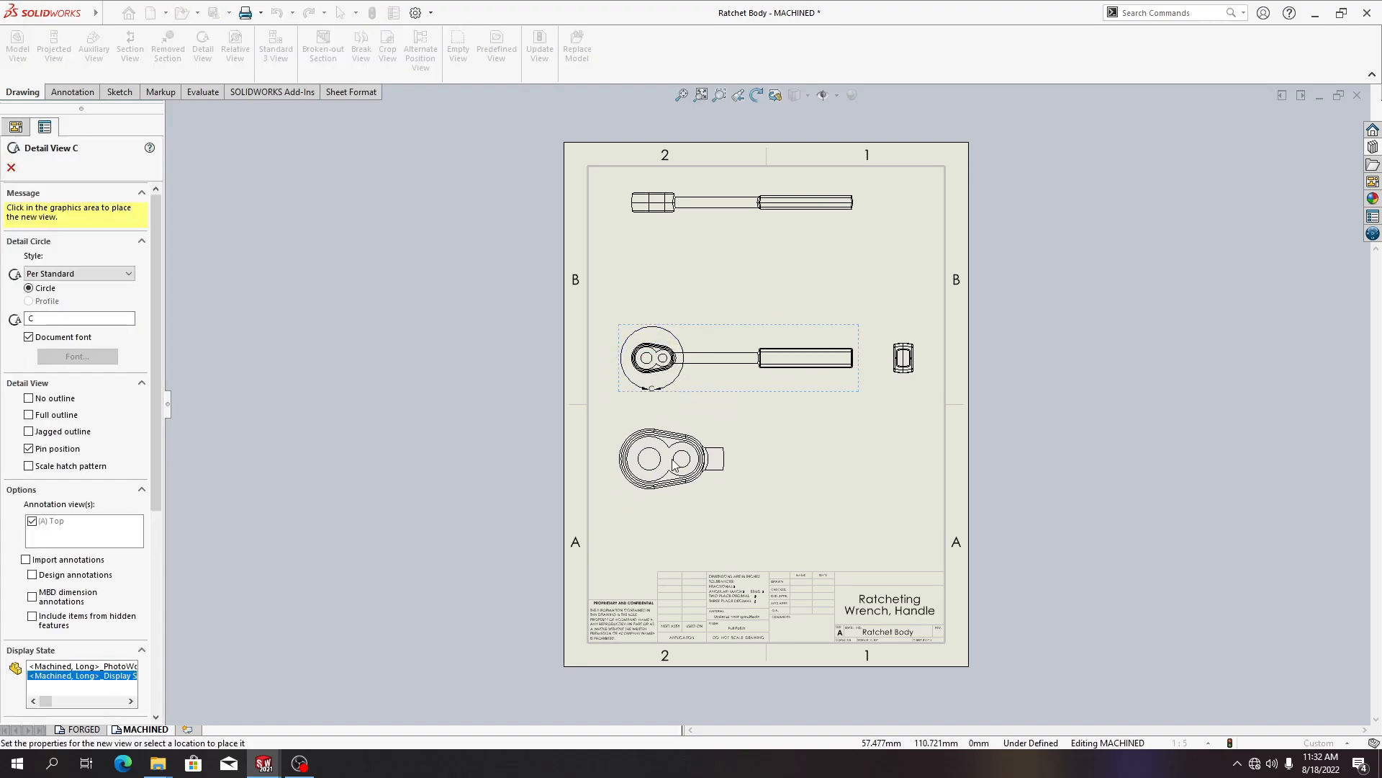
left_click(674, 465)
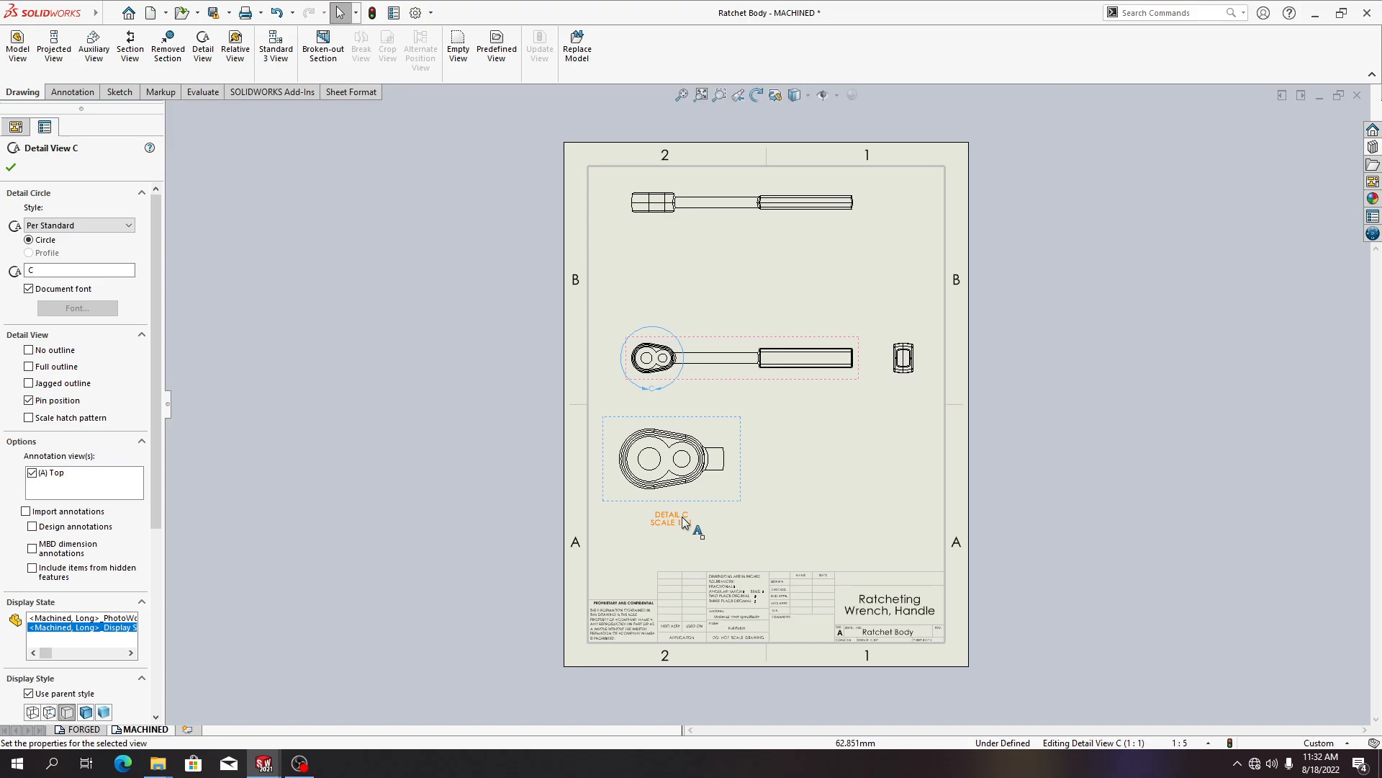
Rename the detail circle's label to HOLES
double_click(683, 522)
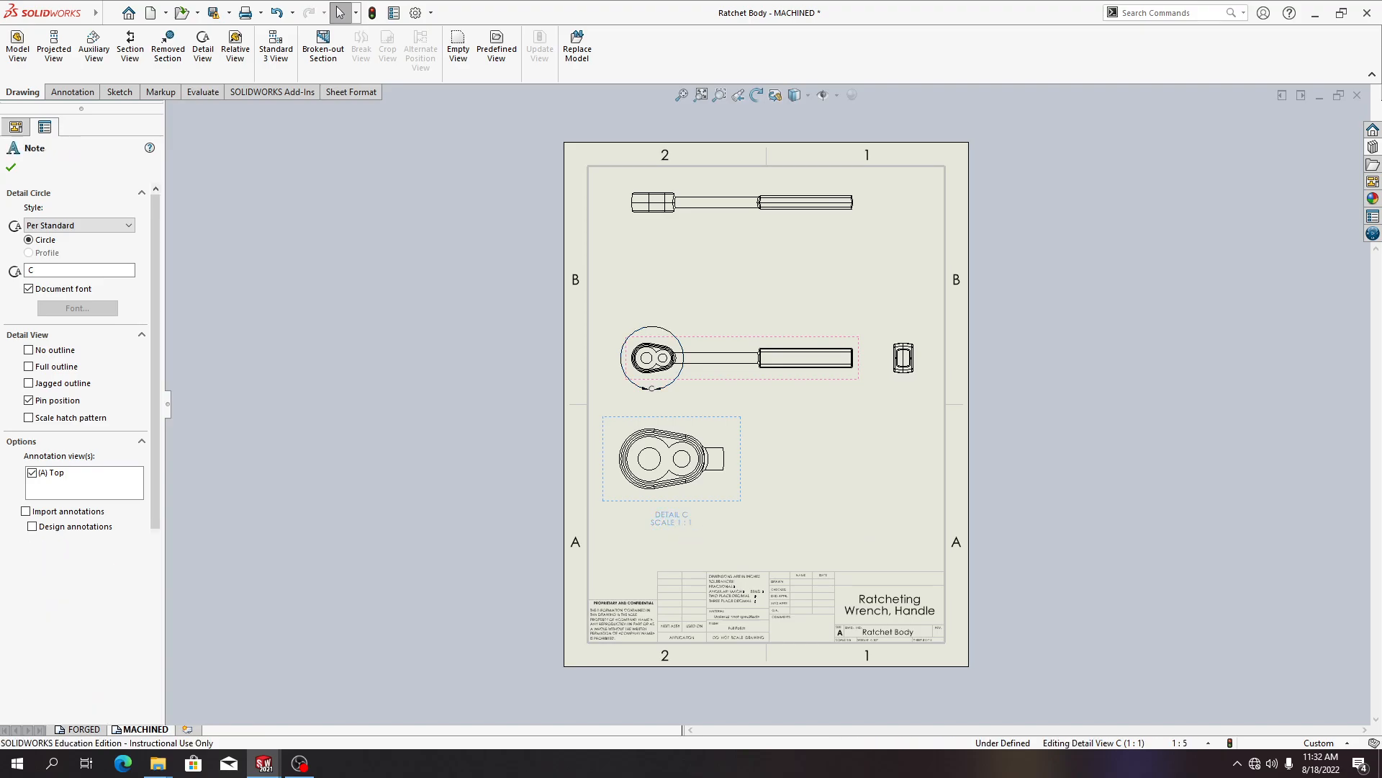
left_click(684, 521)
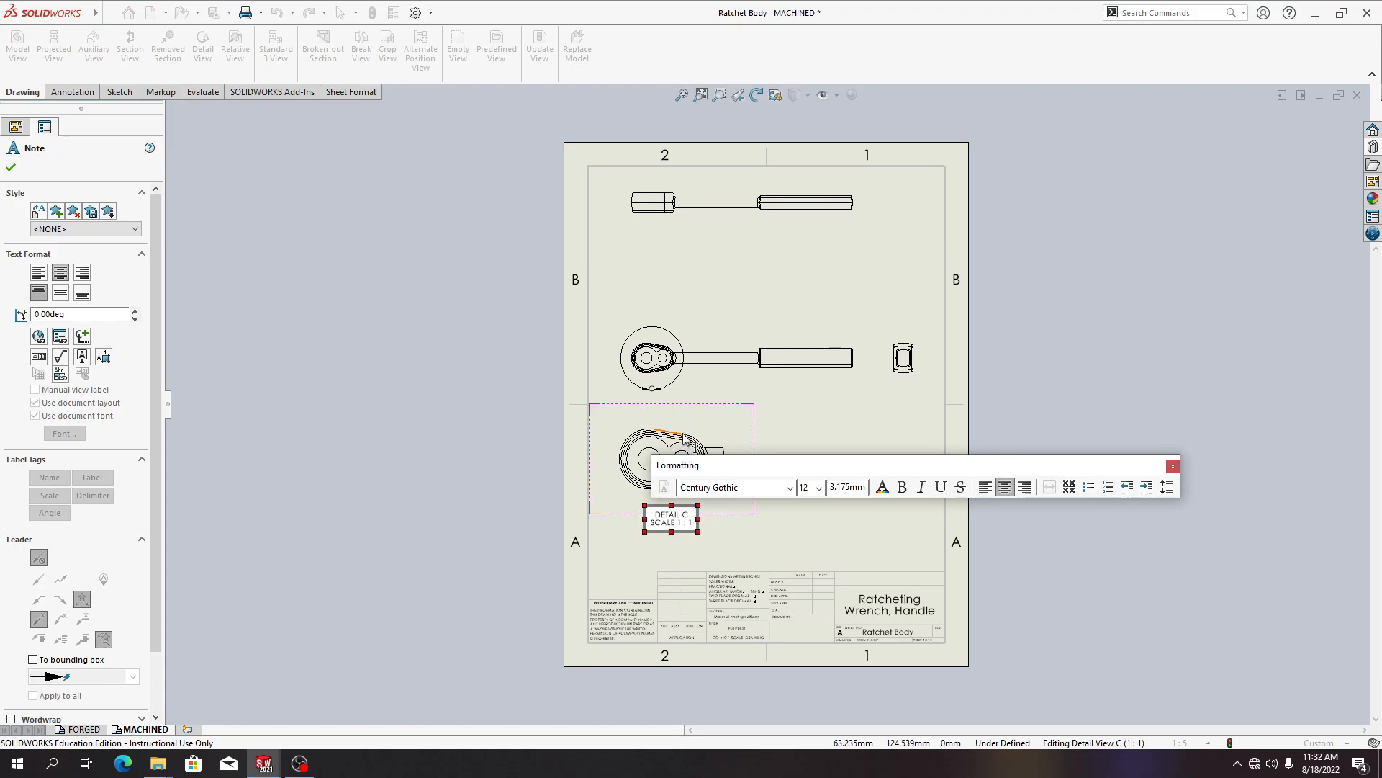
left_click(648, 389)
left_click(652, 389)
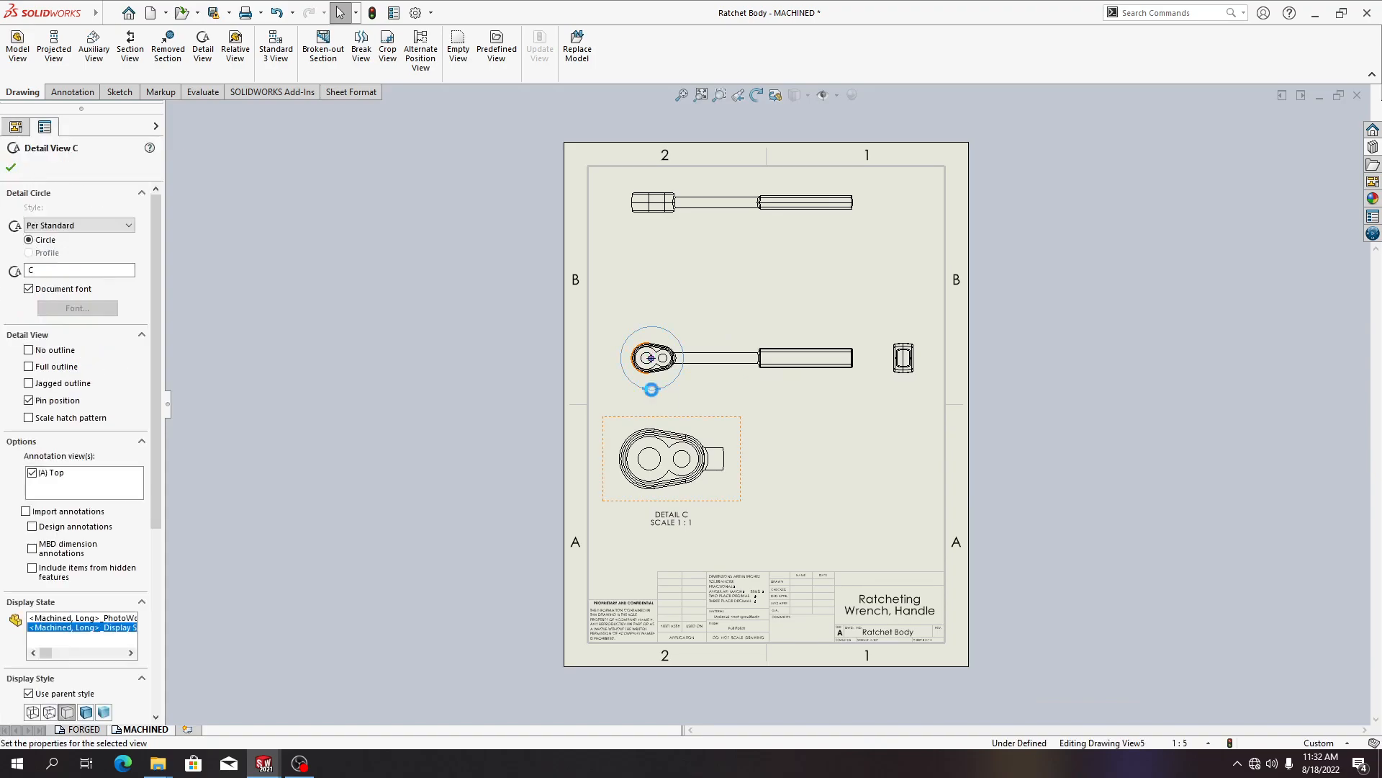
double_click(651, 389)
type("HOLES")
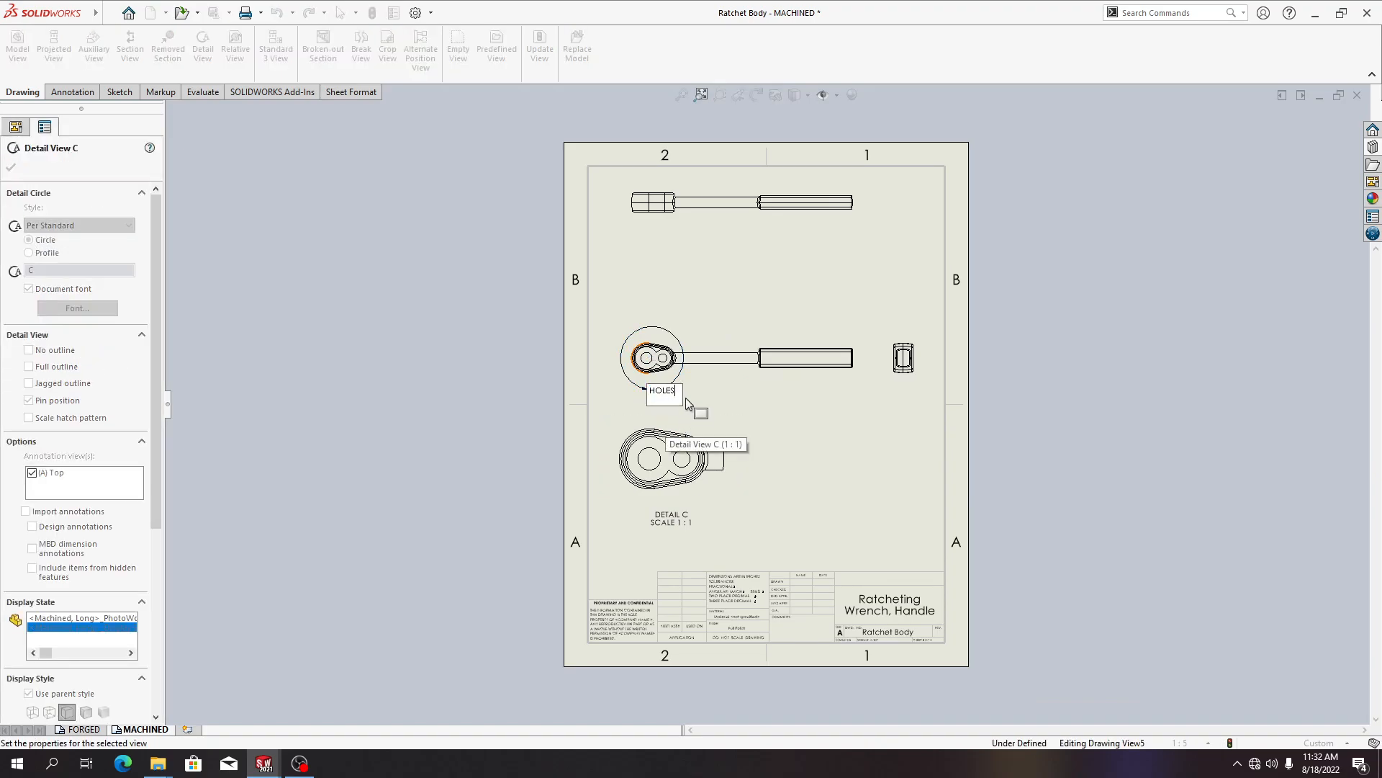
left_click(819, 414)
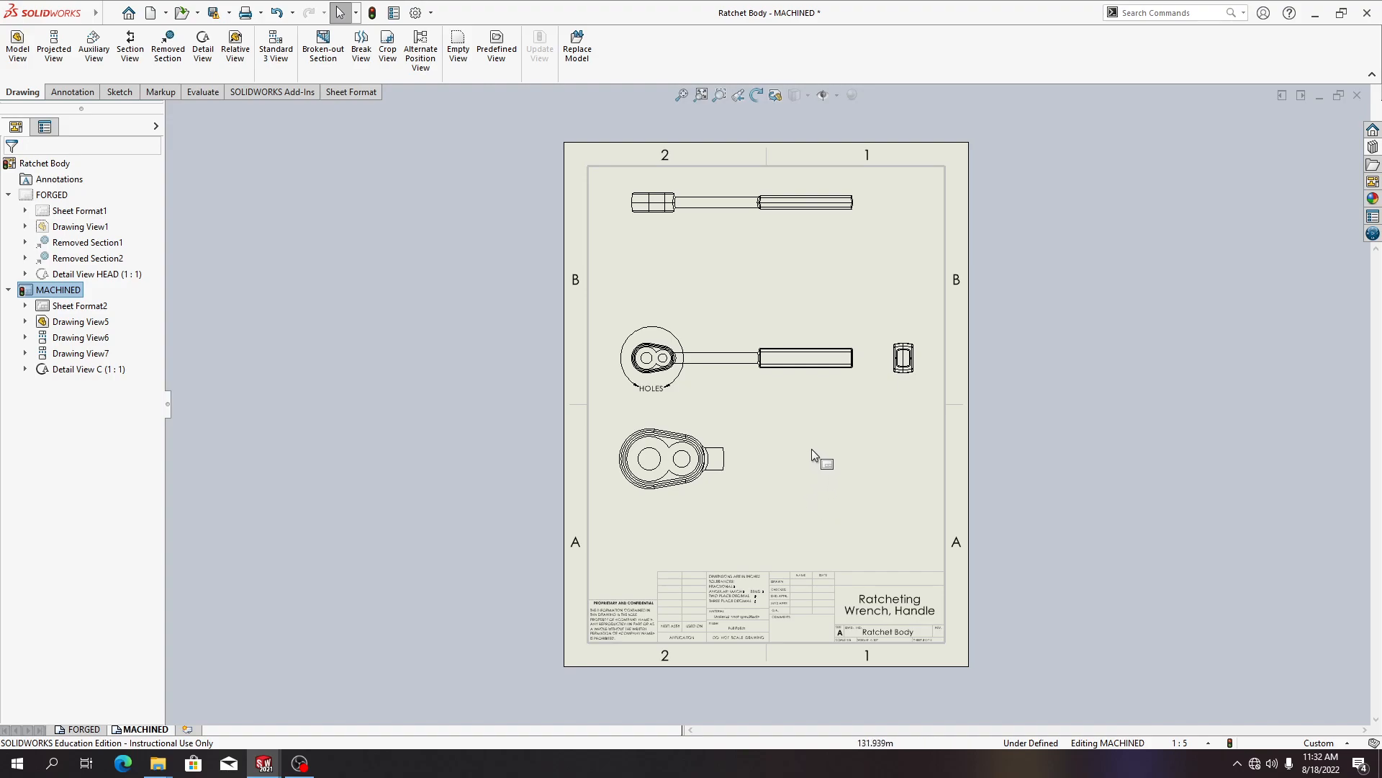
Set the detail view's tangent edges to Tangent Edges Removed
right_click(684, 459)
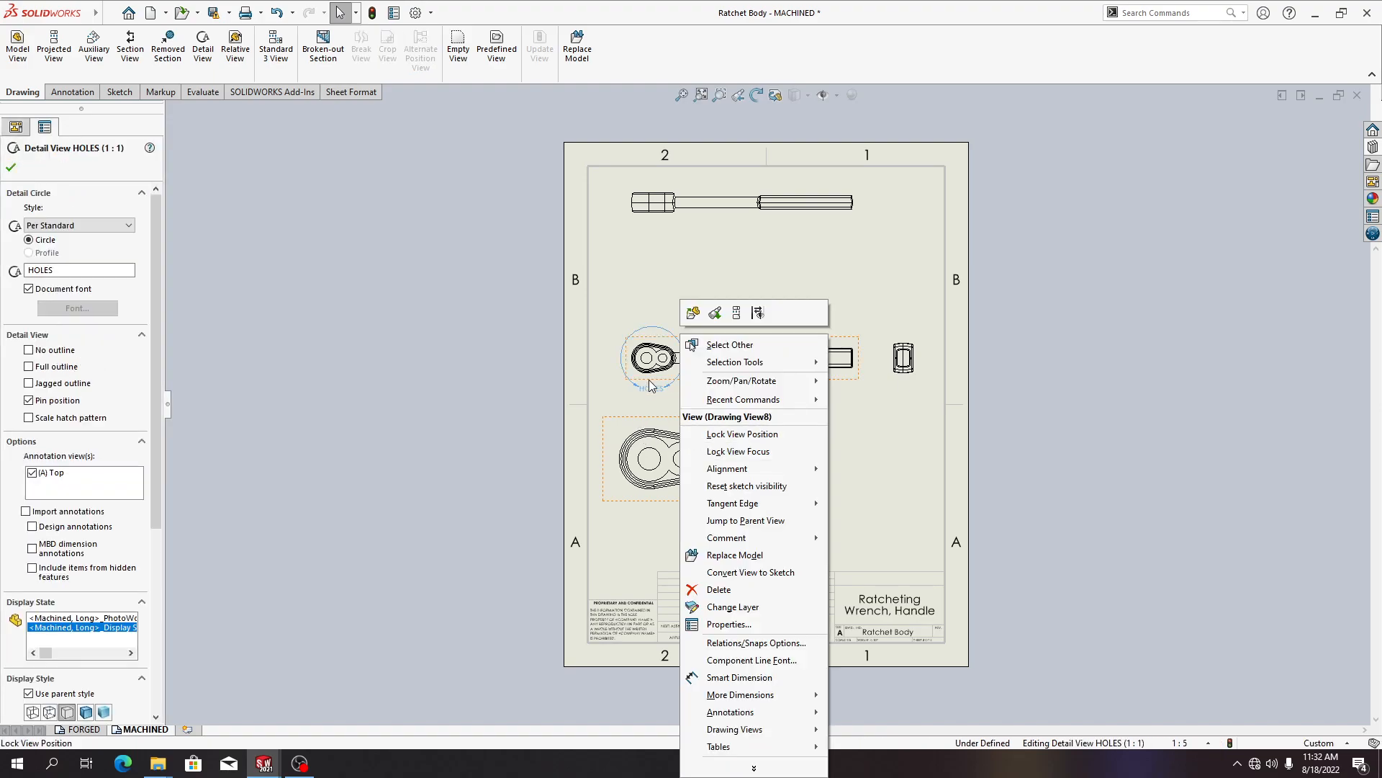
left_click(636, 419)
right_click(638, 422)
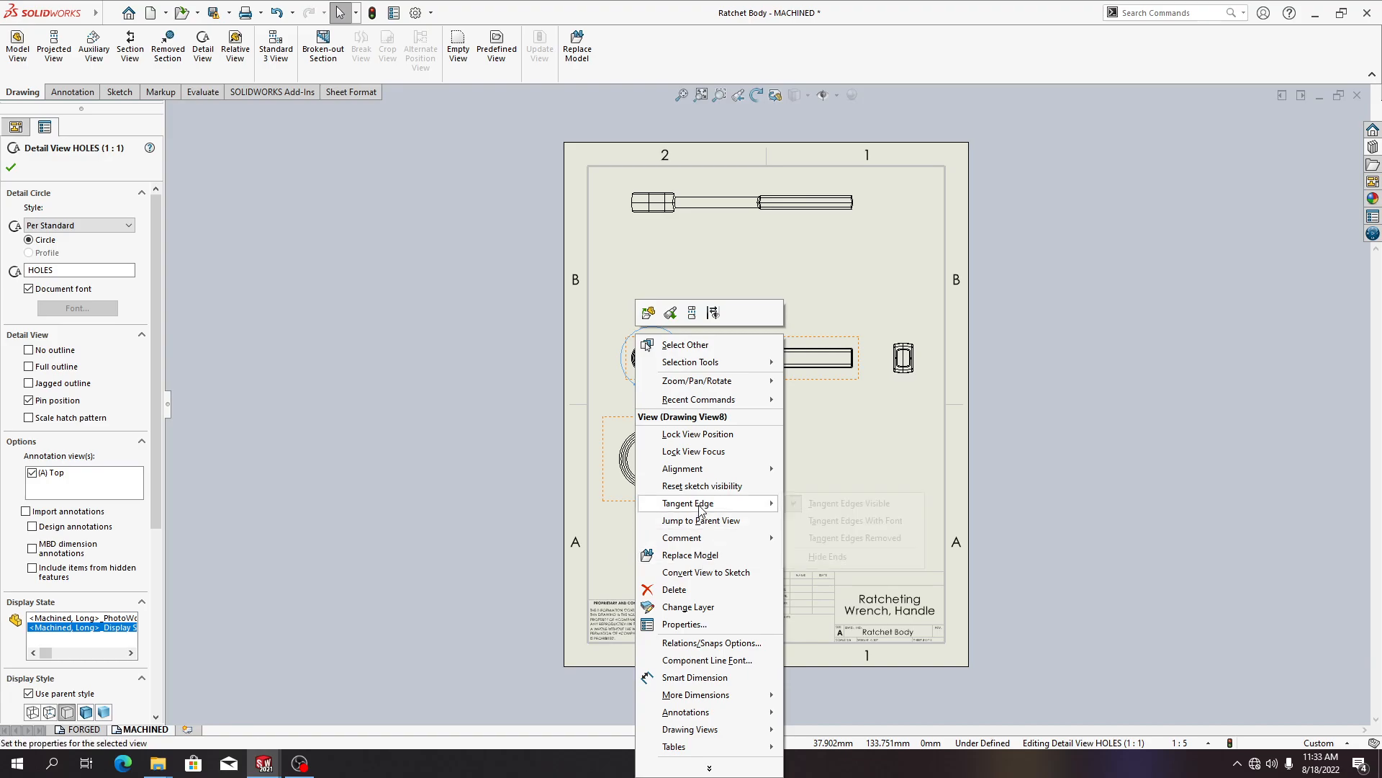
mouse_move(700, 507)
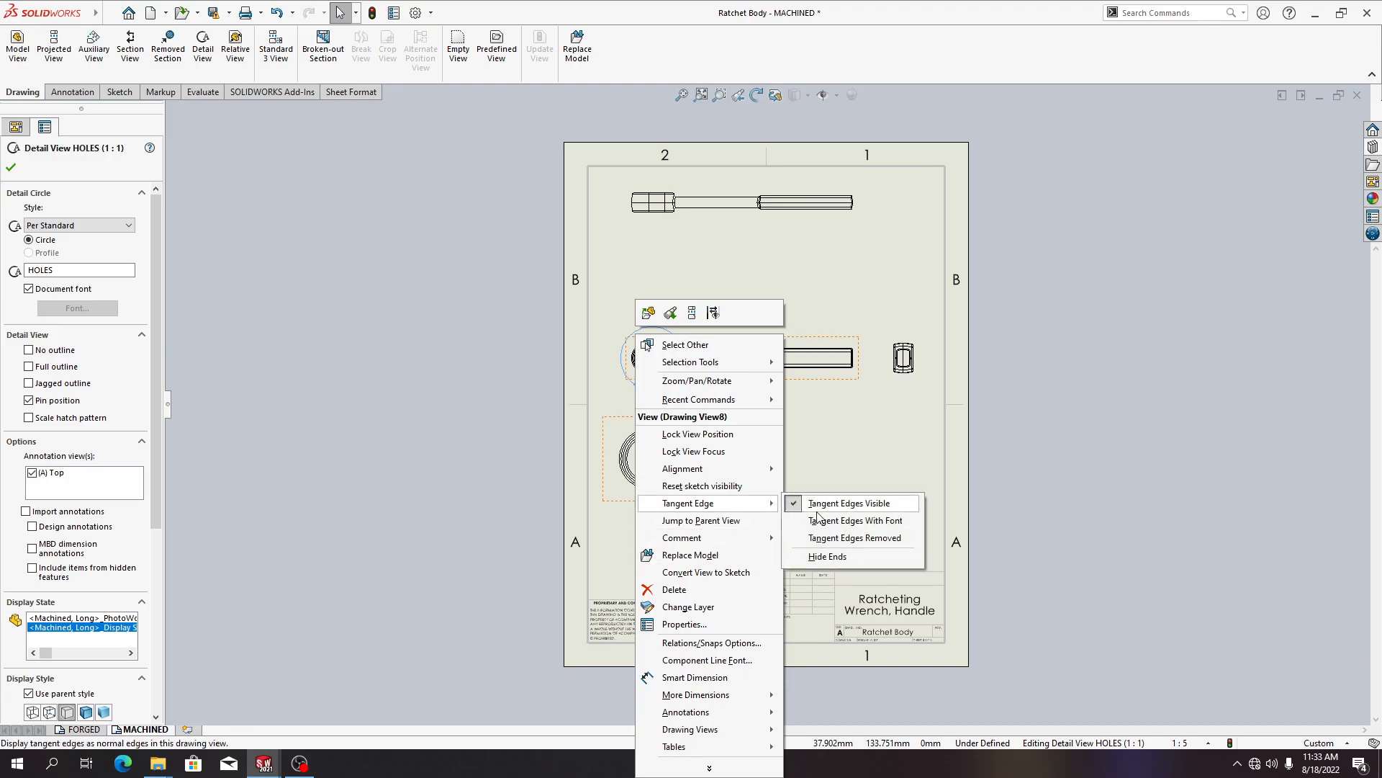
left_click(844, 539)
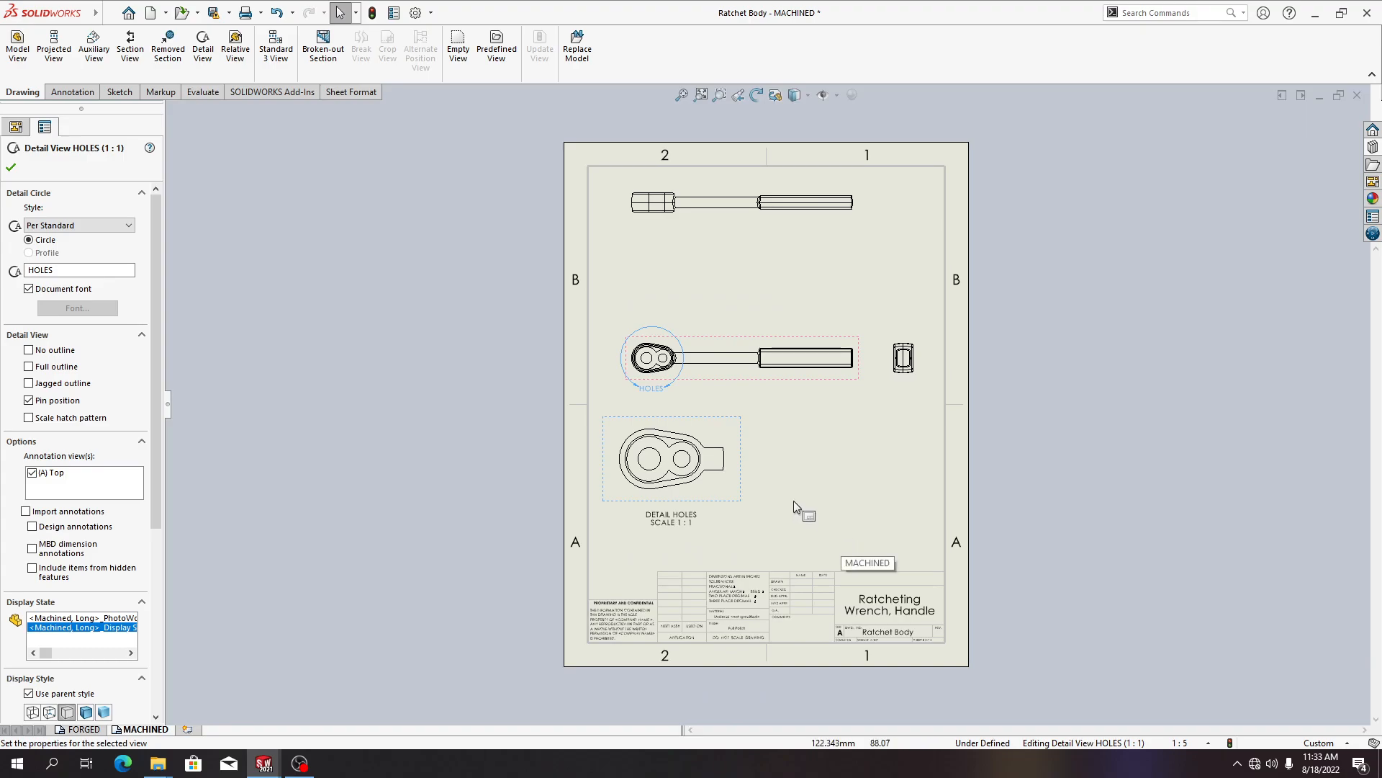
left_click(840, 468)
scroll(705, 395, "down", 5)
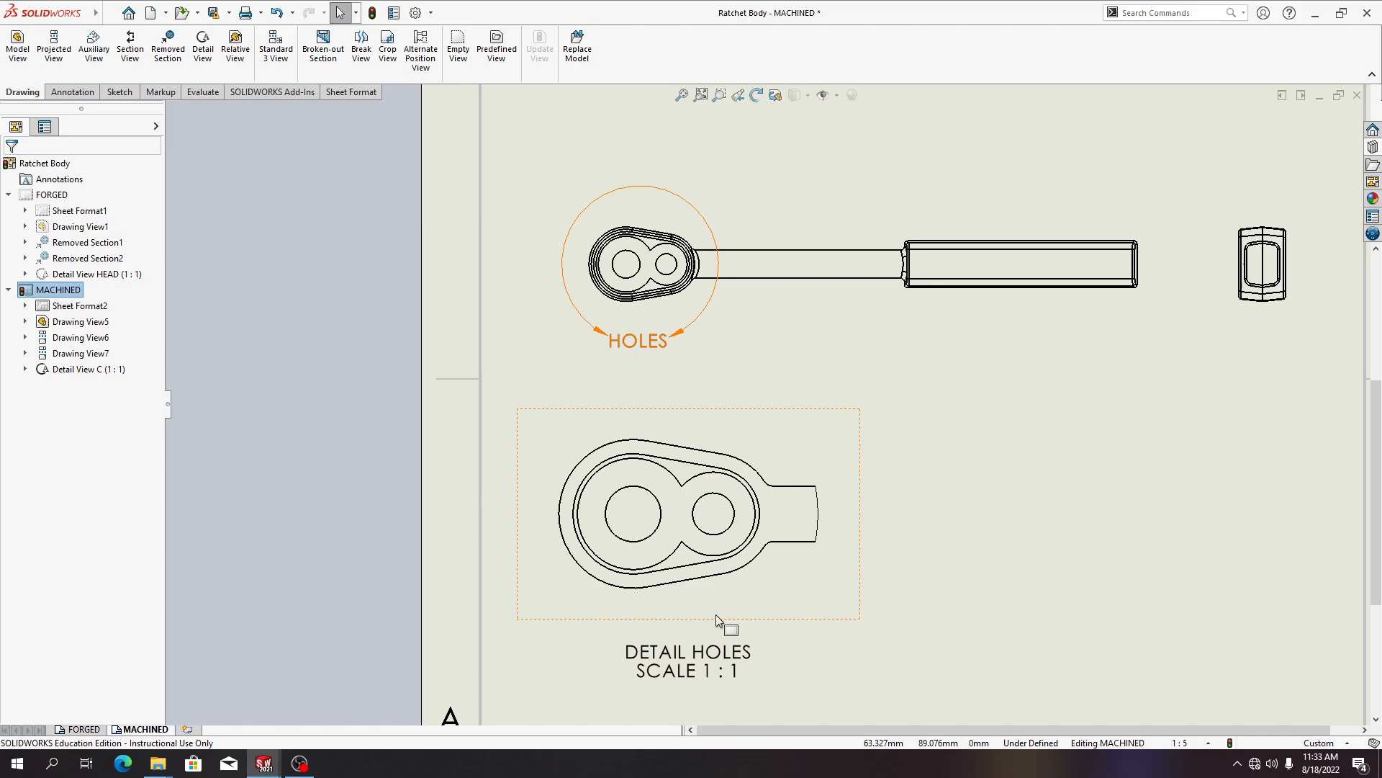
mouse_move(30, 3)
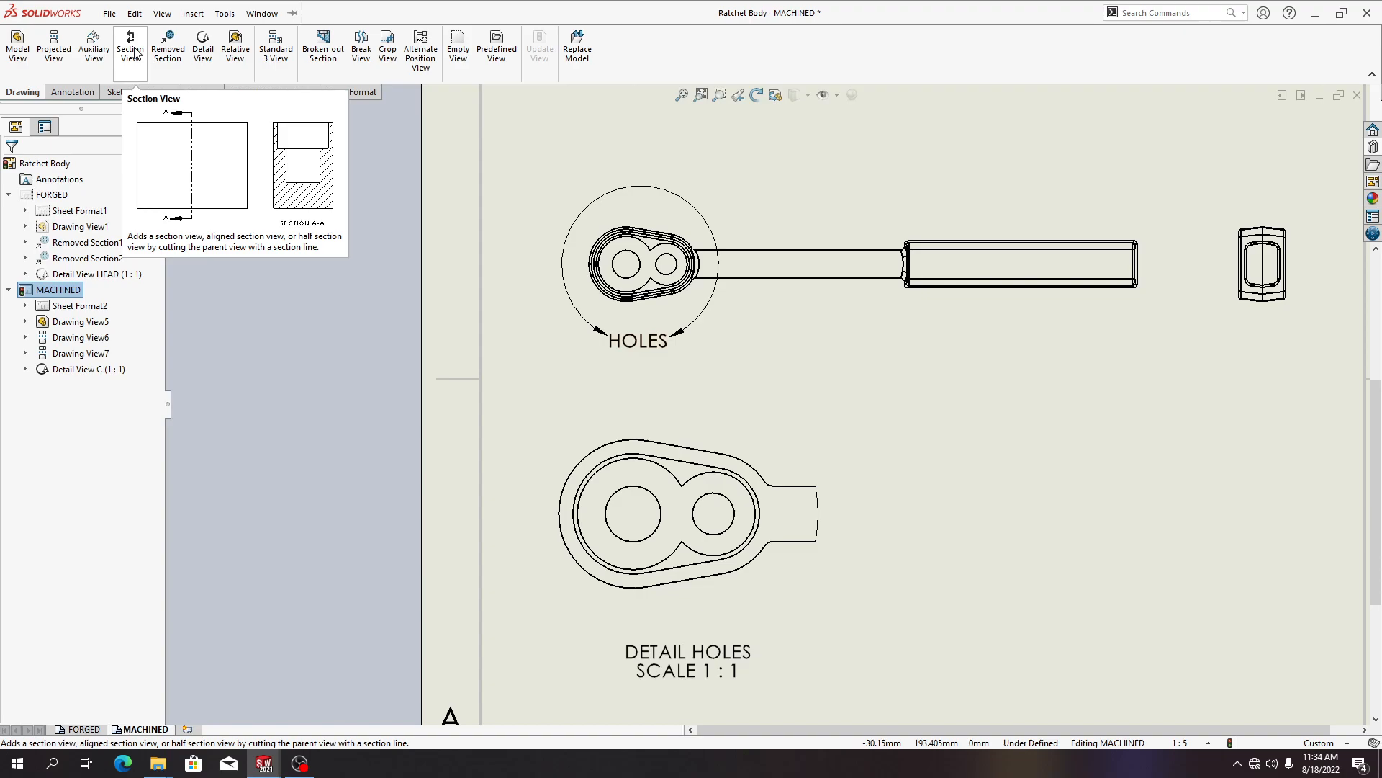
left_click(133, 53)
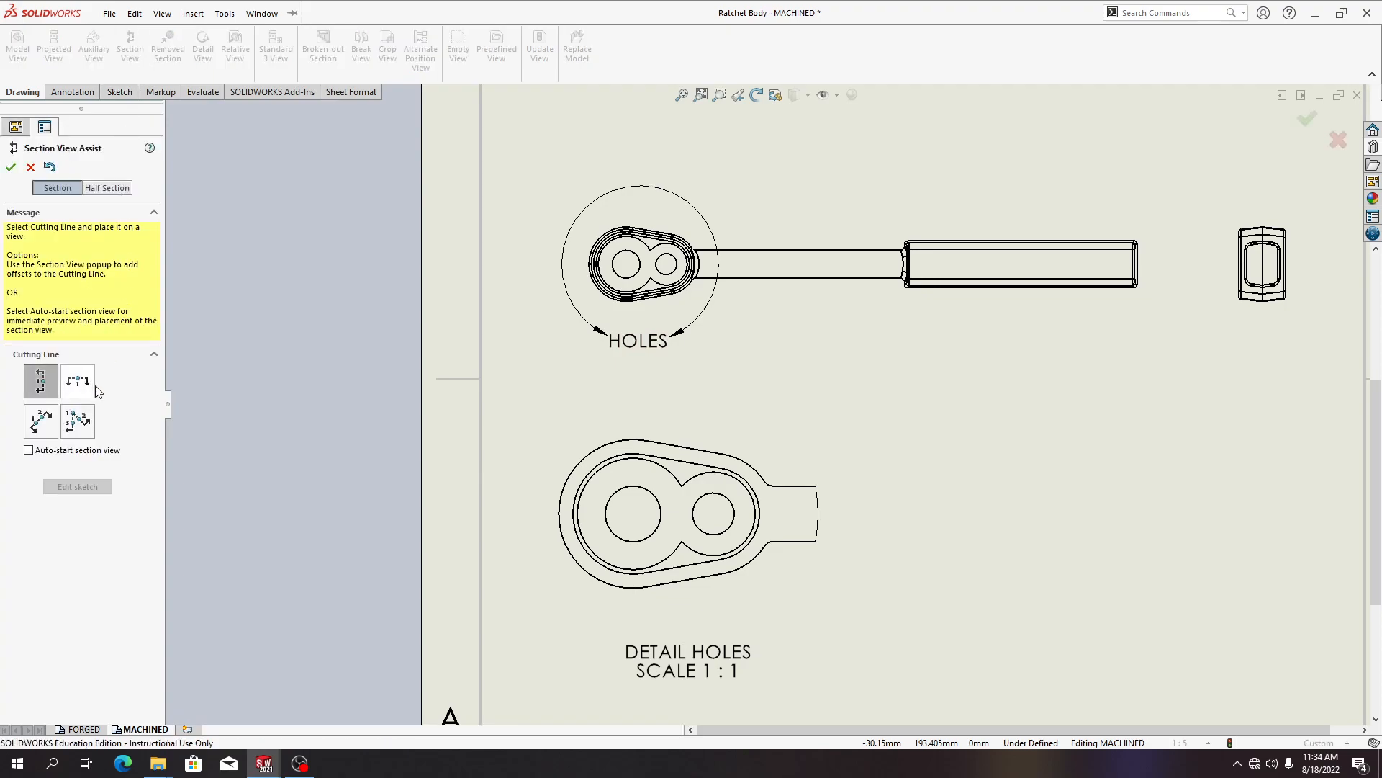
left_click(71, 389)
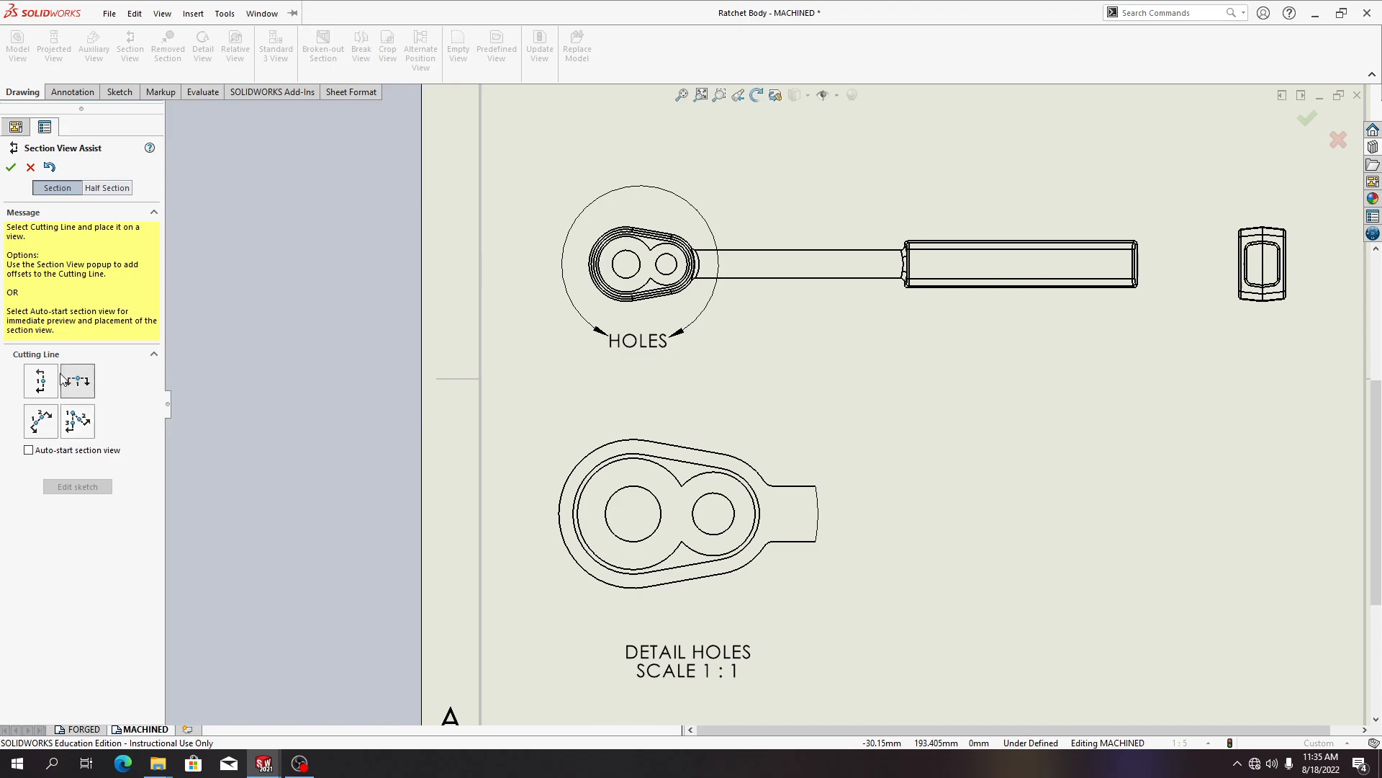
left_click(92, 189)
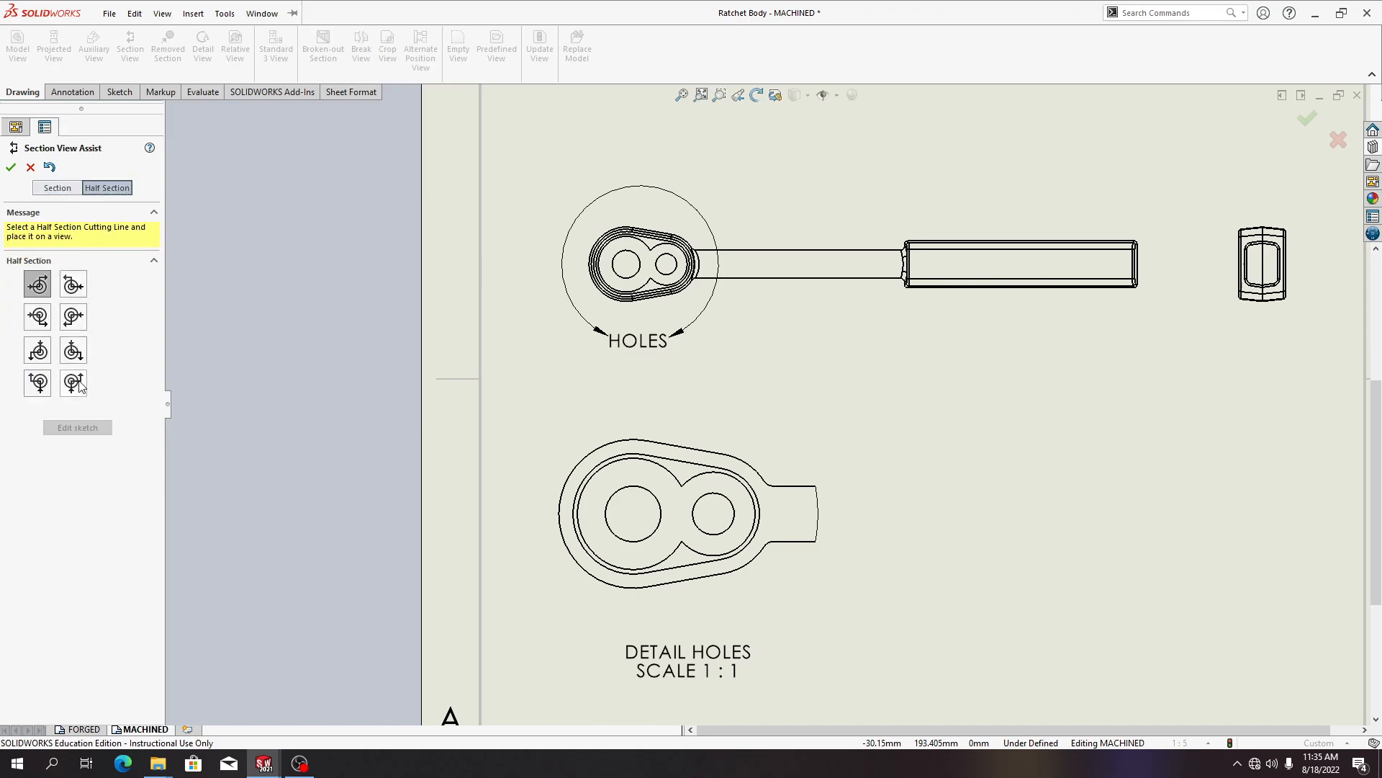
left_click(59, 188)
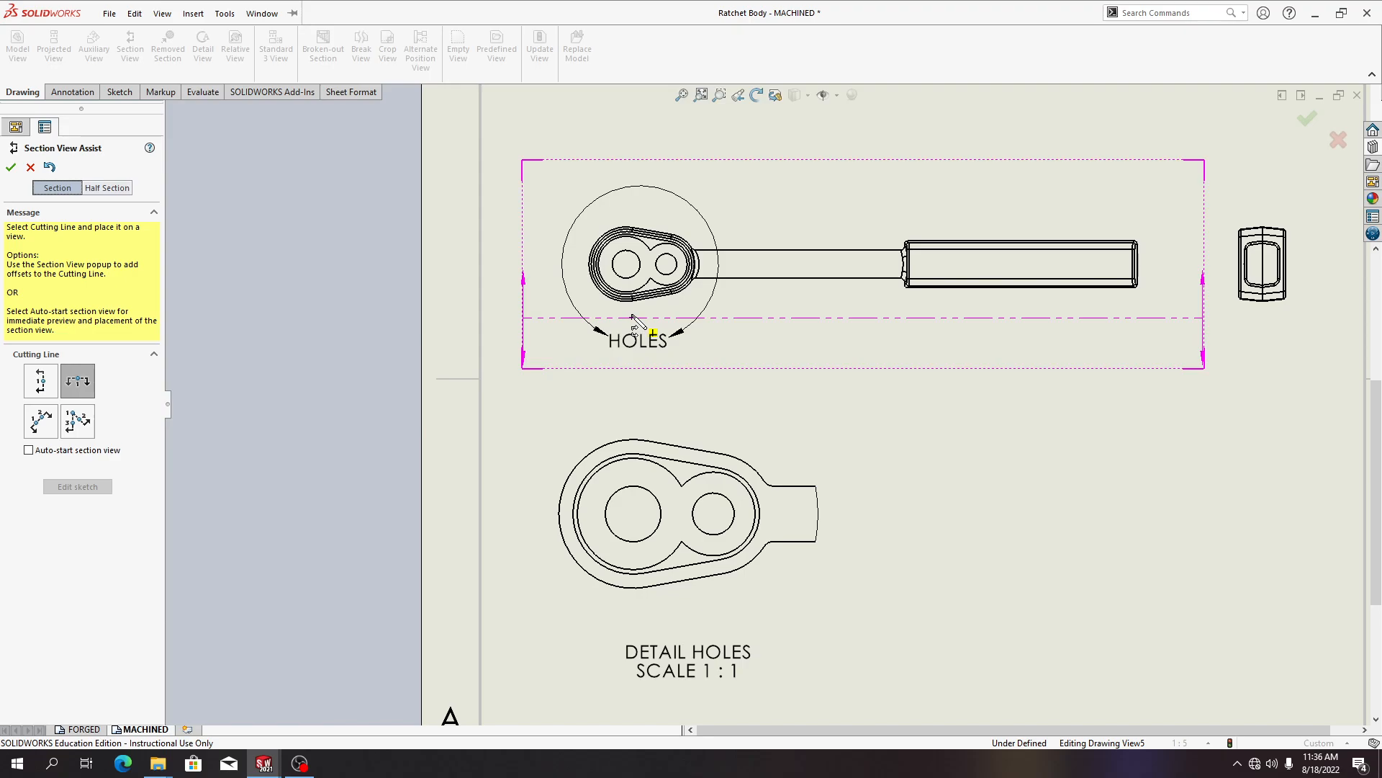
left_click(634, 514)
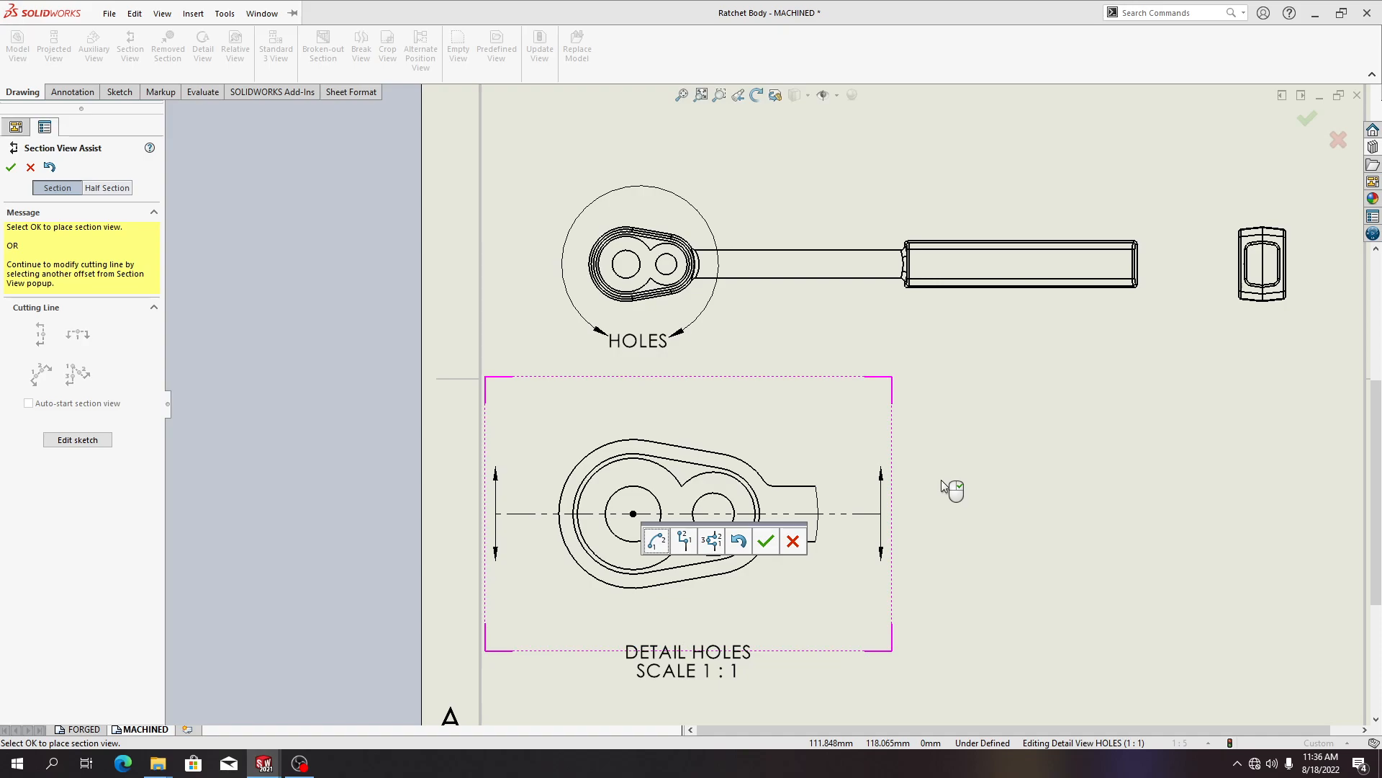
left_click(793, 540)
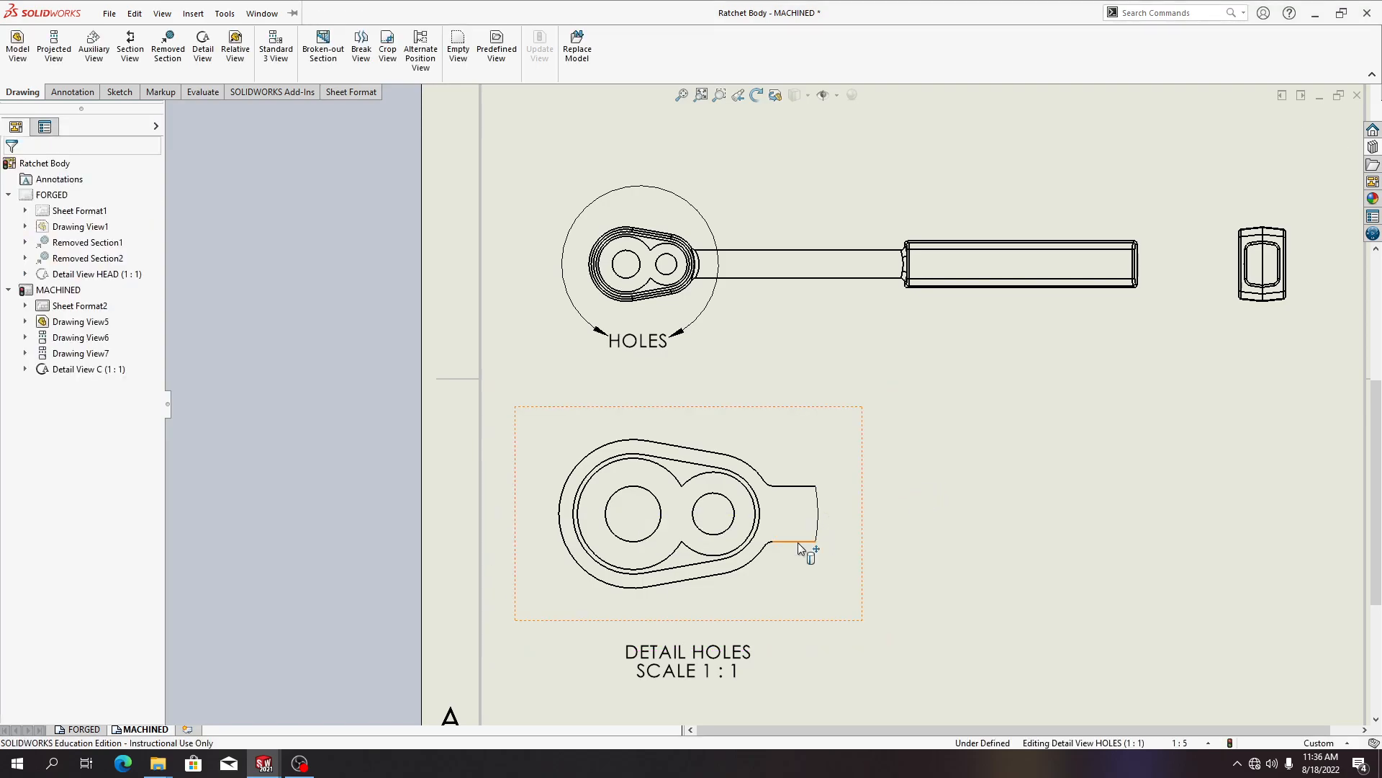
Create a horizontal section through the hole centres of the detail view with auto-start, placing it below the detail view
left_click(127, 66)
left_click(37, 452)
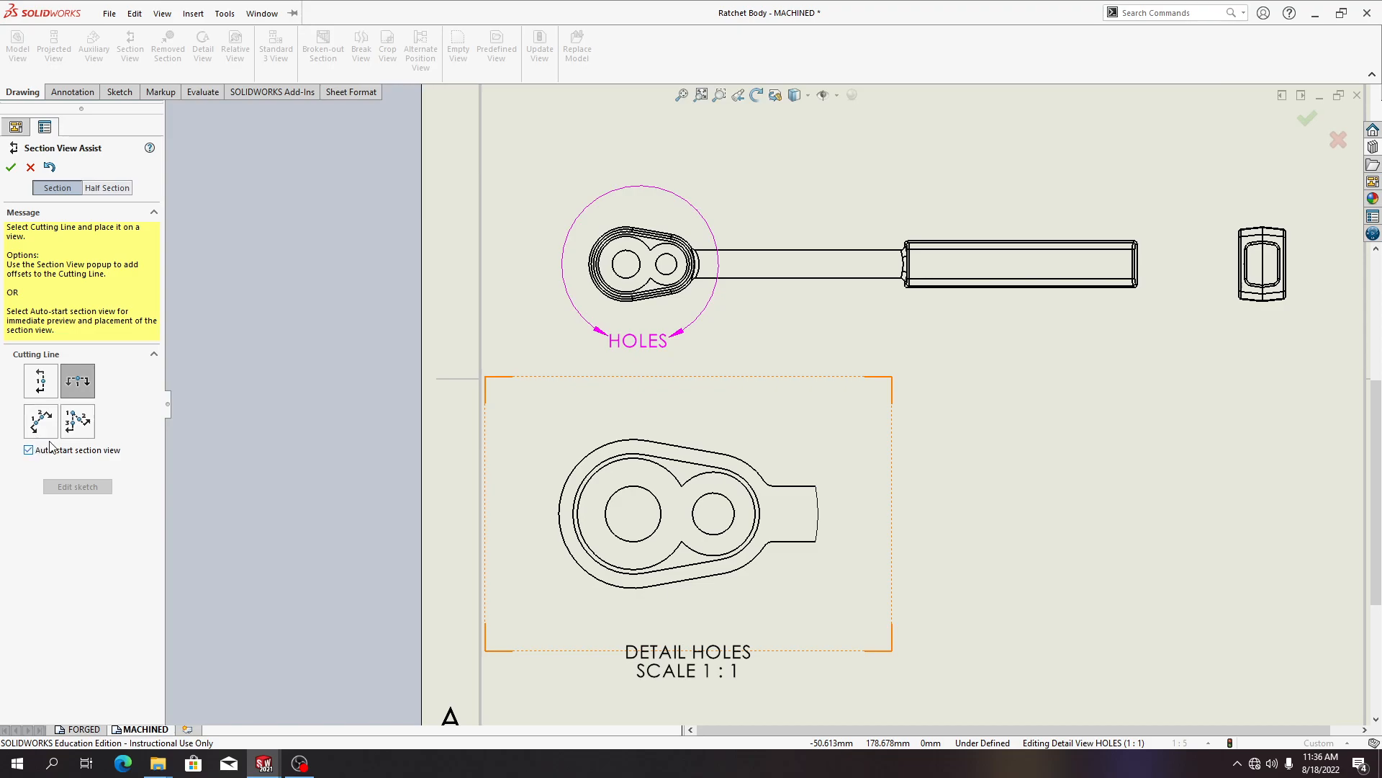
left_click(633, 513)
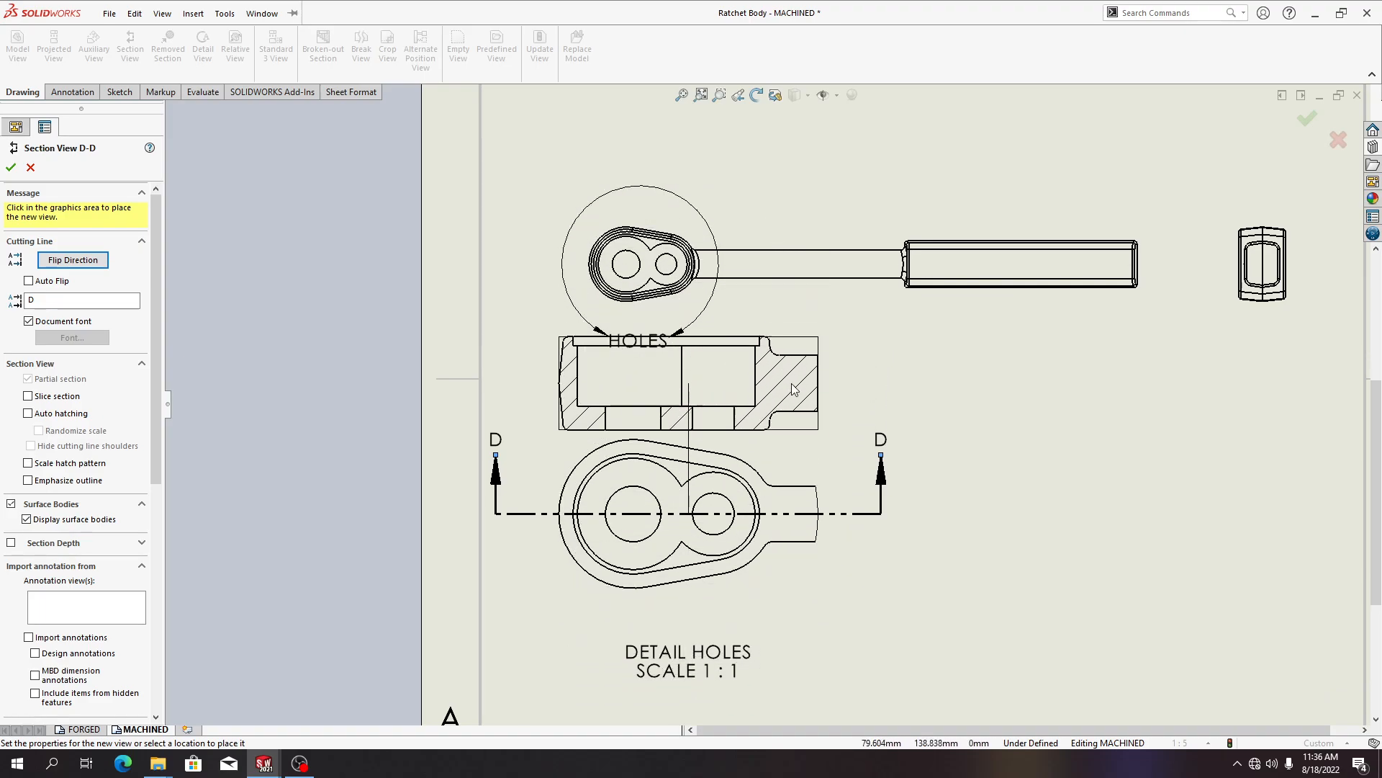
scroll(844, 504, "down", 3)
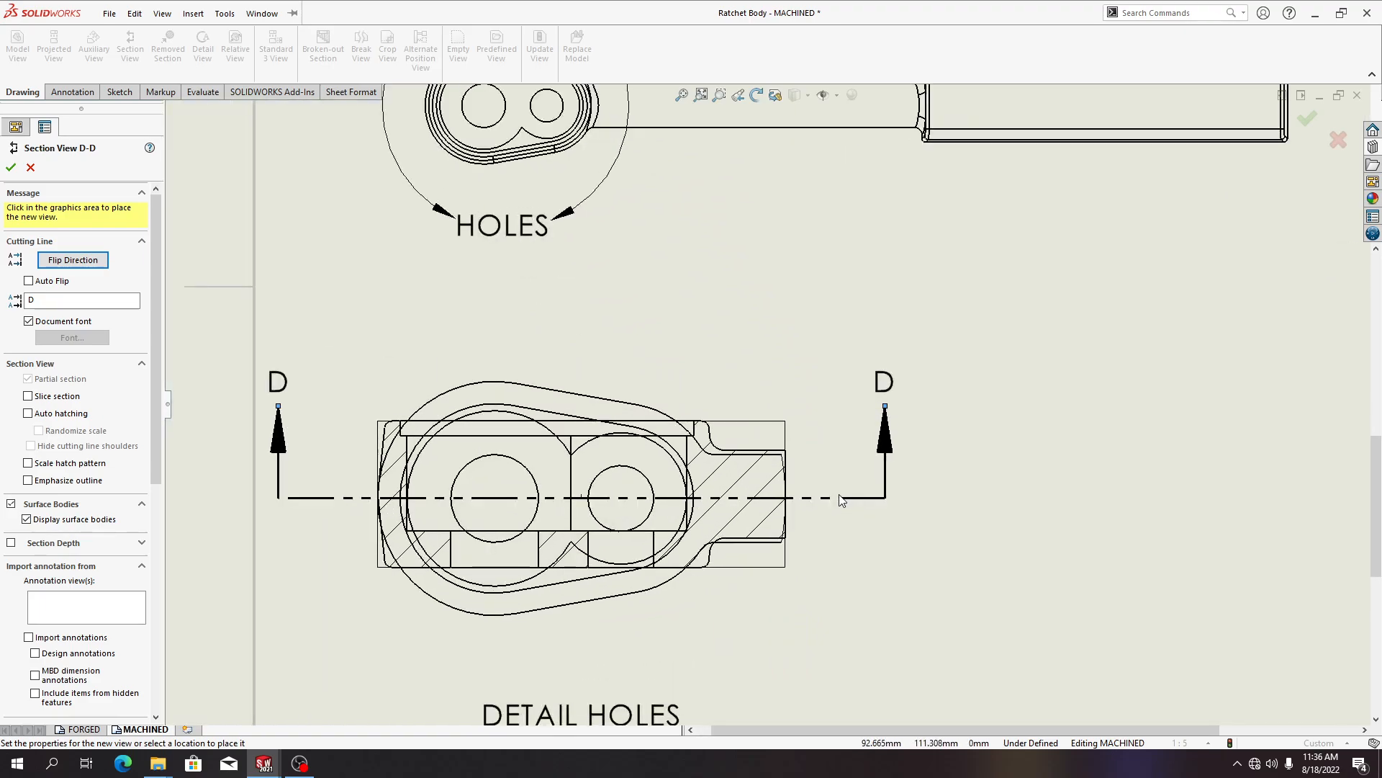
key("f")
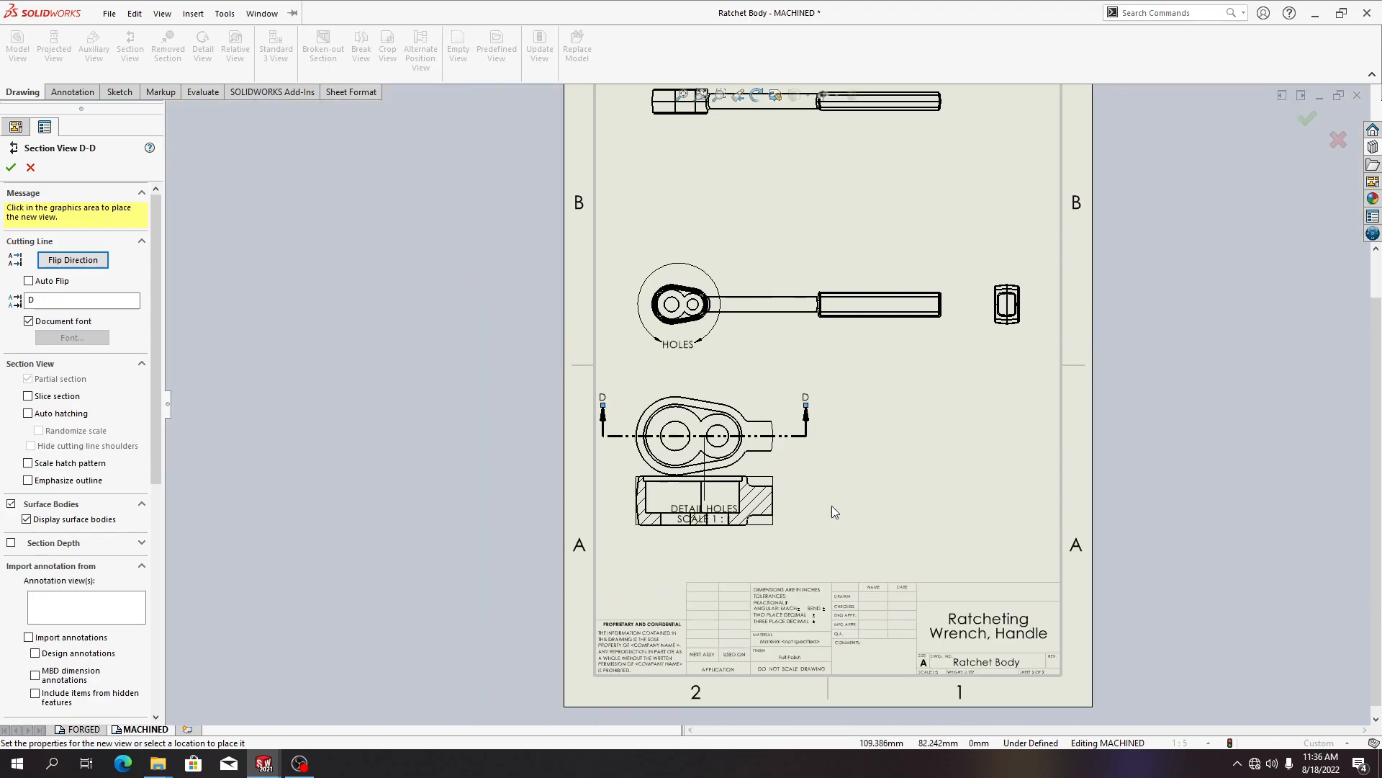
left_click(832, 555)
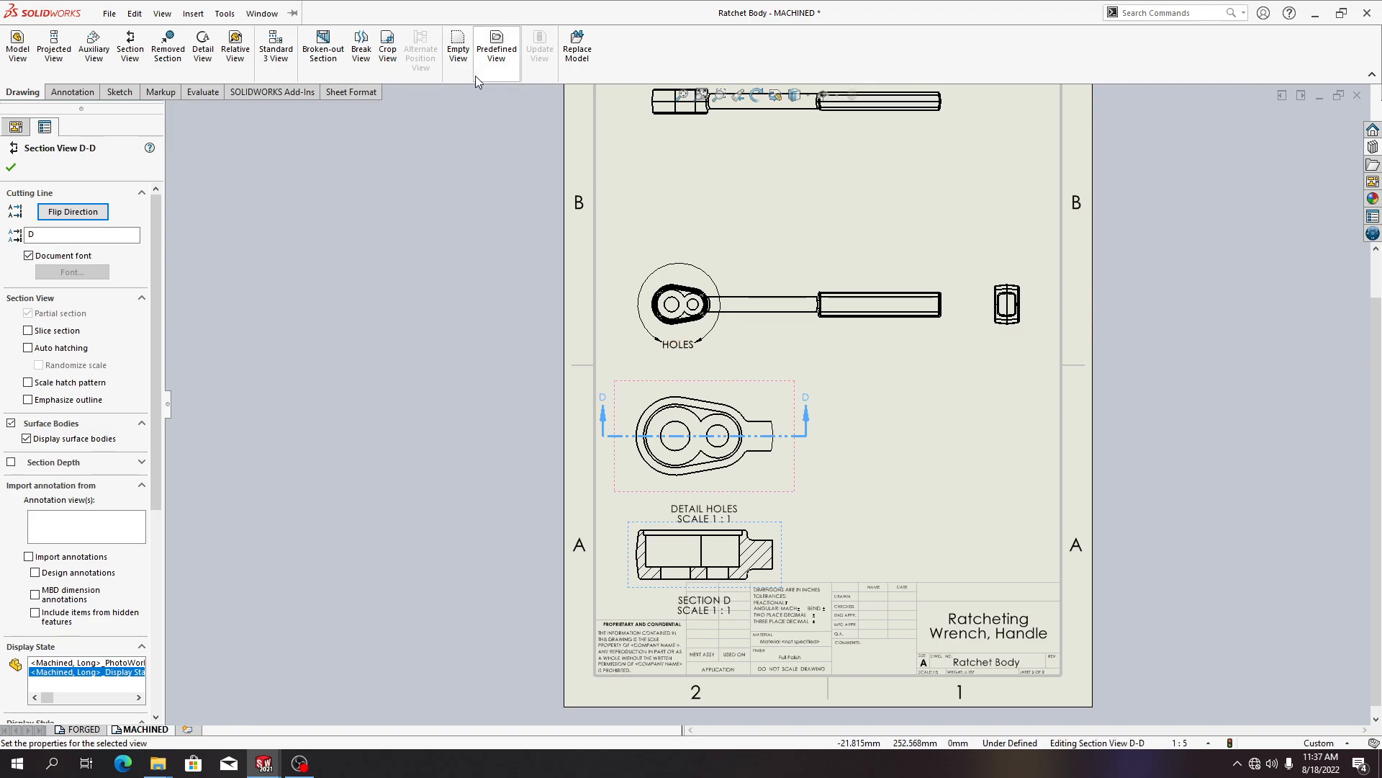
Set the section label to C and accept the section view
left_click(42, 237)
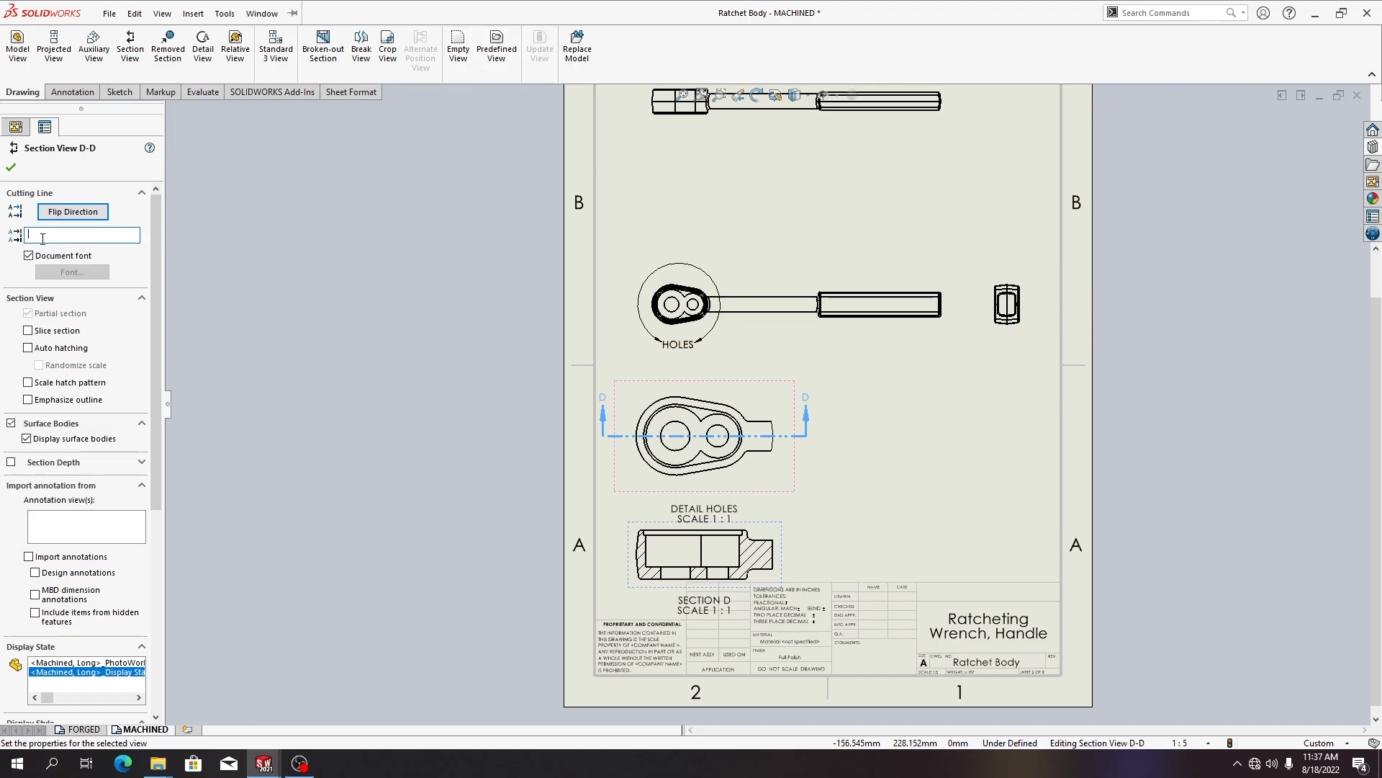
type("C")
scroll(71, 392, "down", 5)
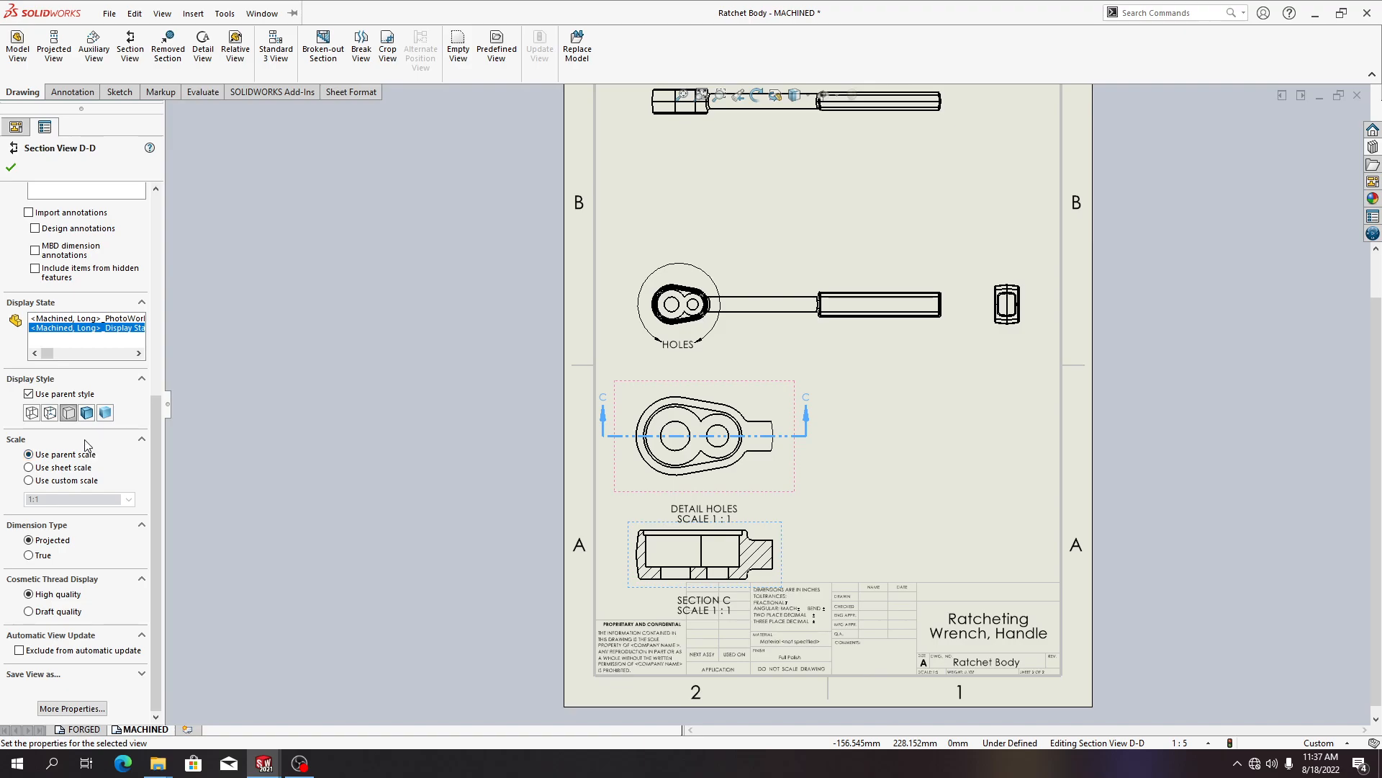
left_click(11, 167)
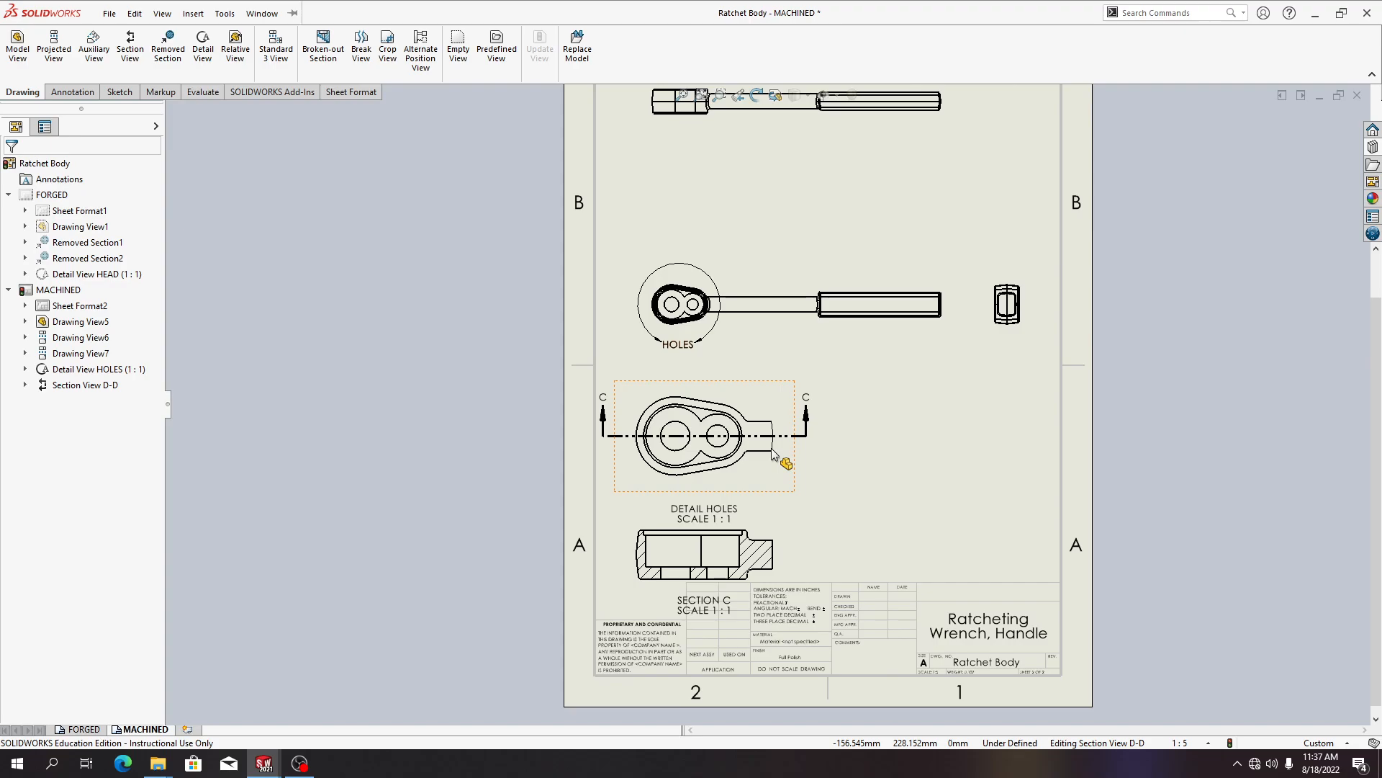
Start a model view of Ratchet Body with isometric orientation and the Shaded With Edges display style
left_click(18, 47)
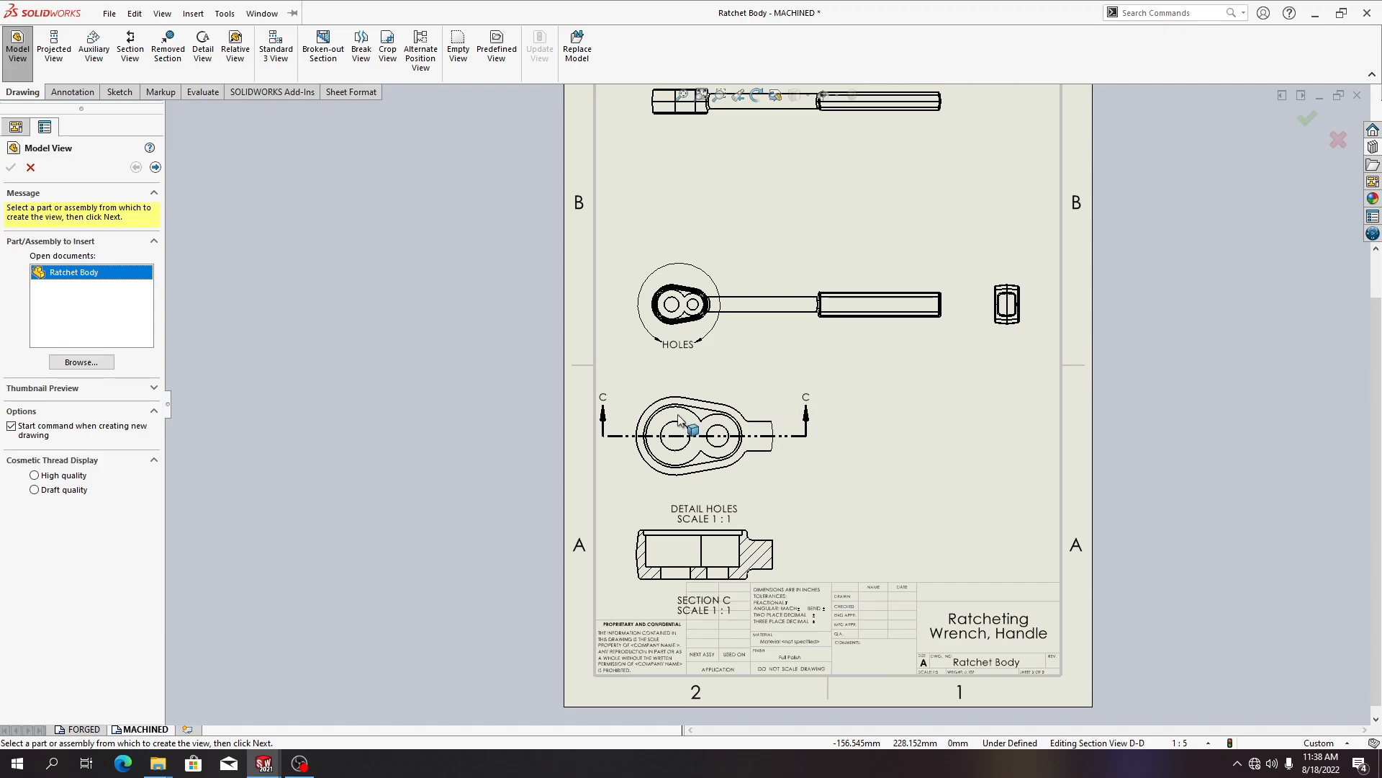
key("f")
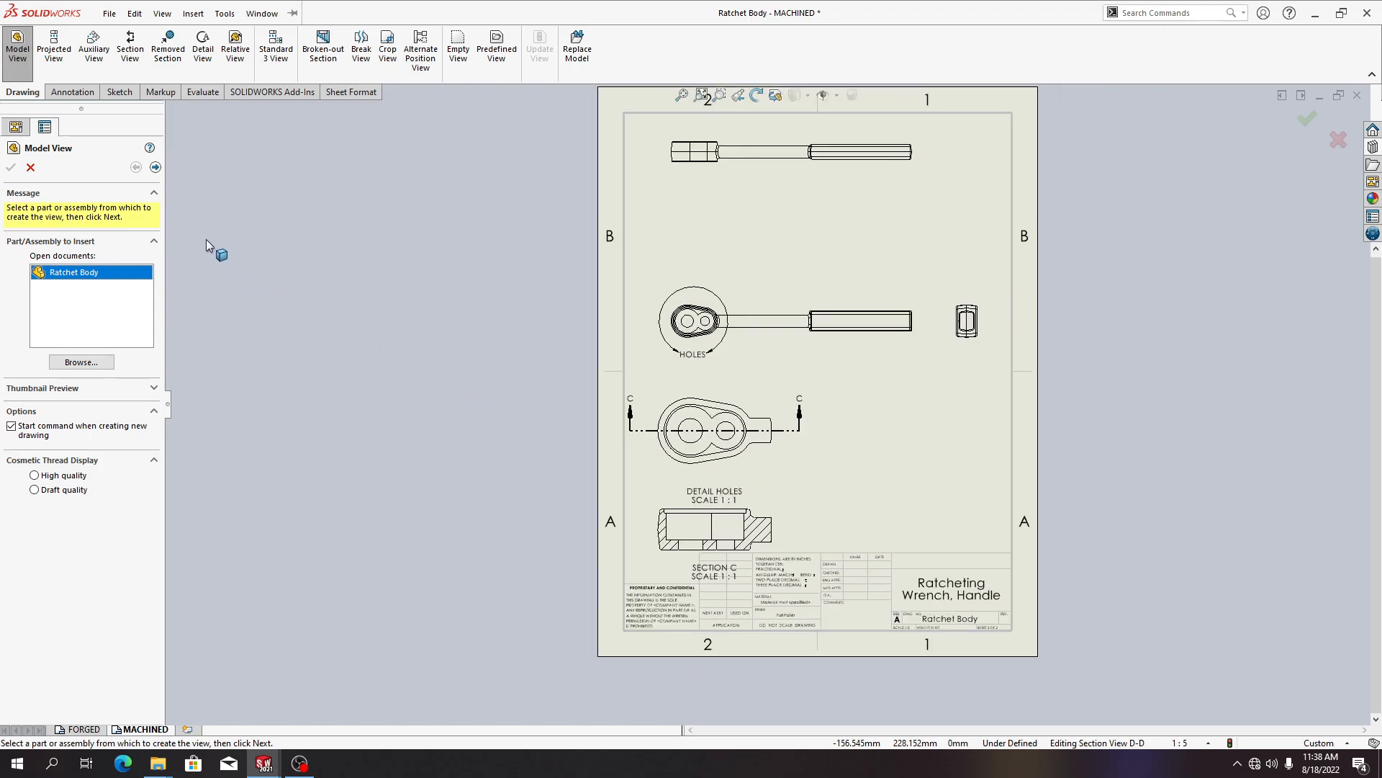
left_click(156, 167)
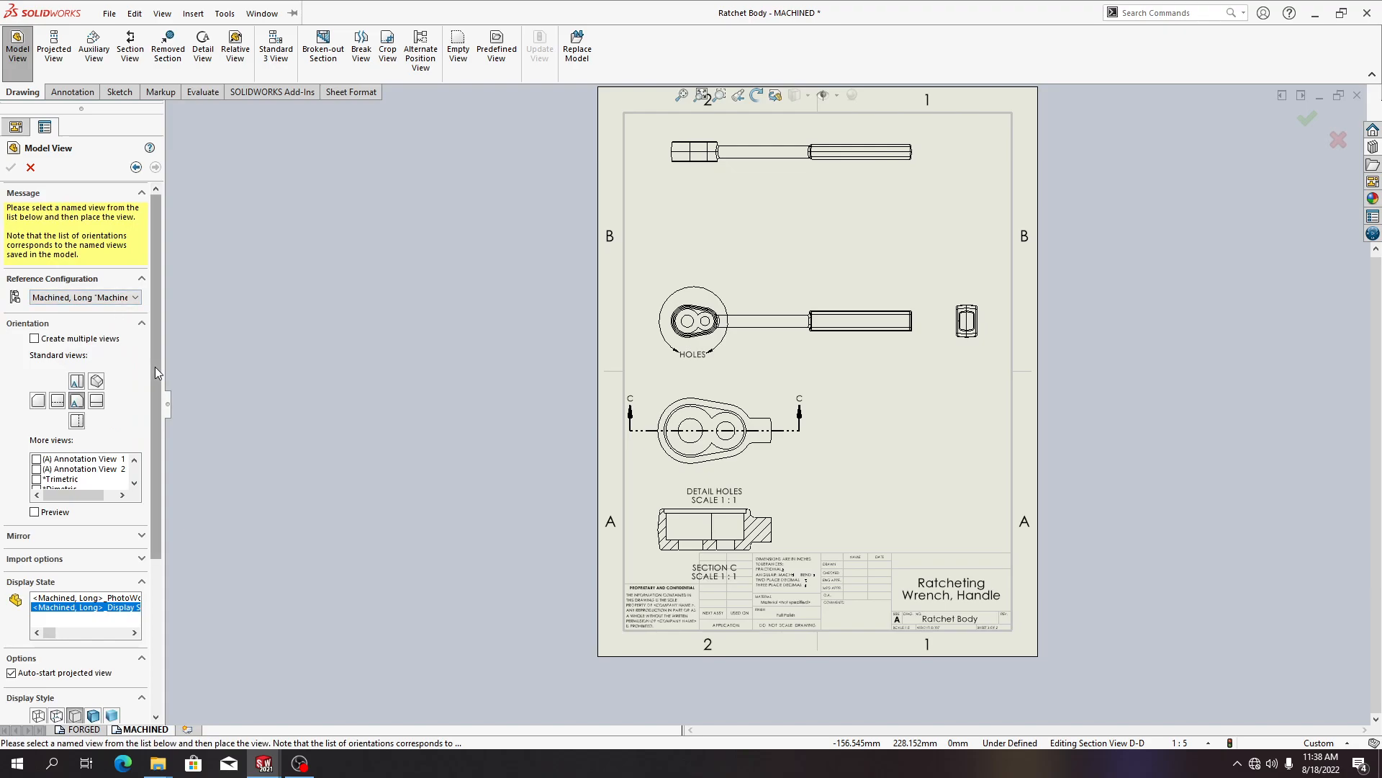
left_click(97, 381)
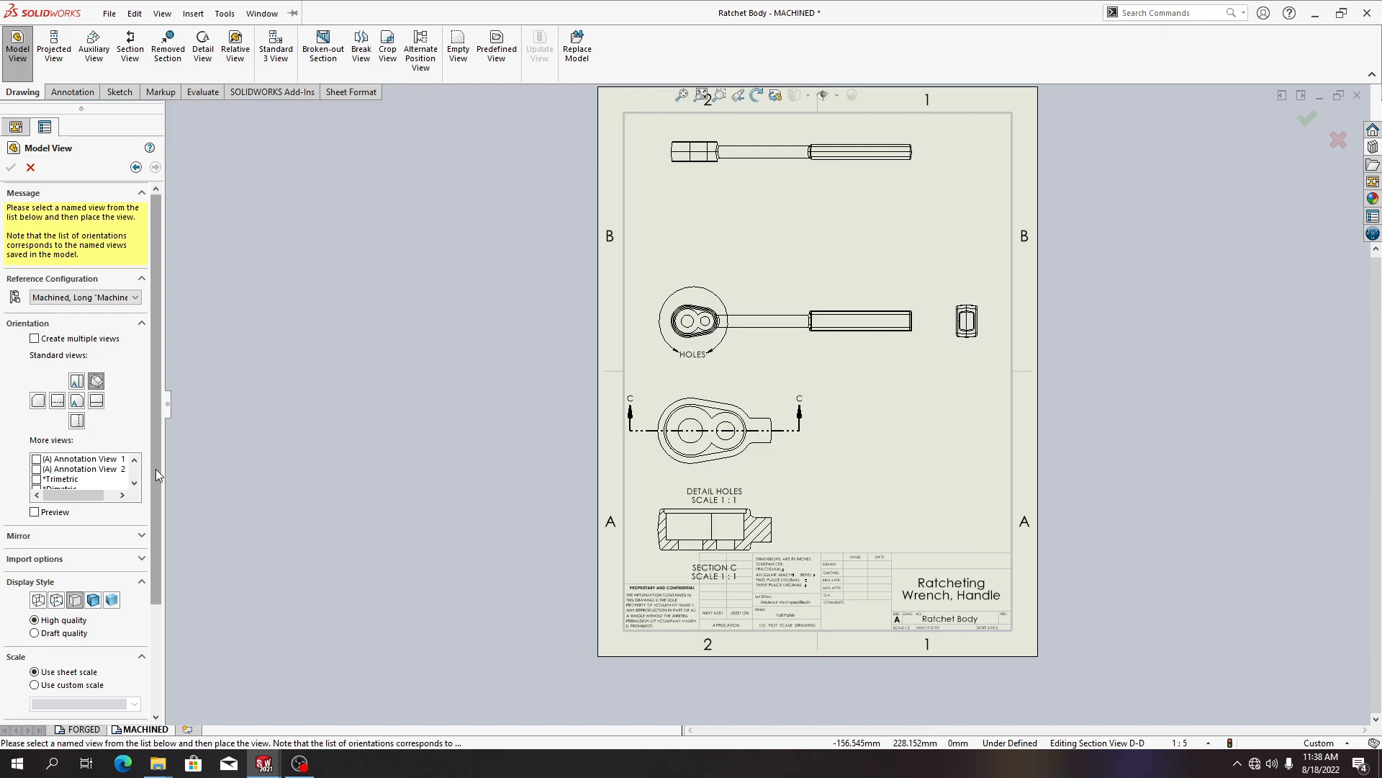
left_click_drag(160, 452, 126, 514)
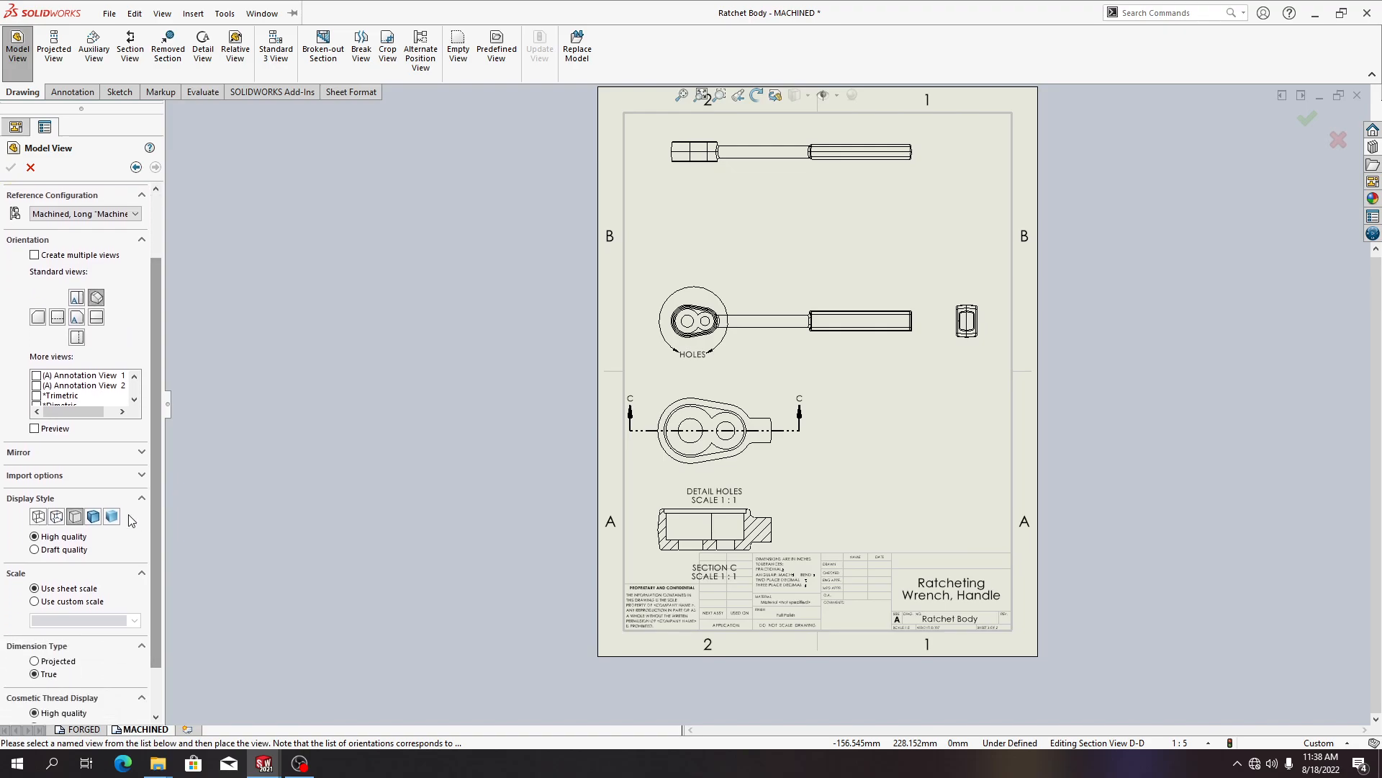
left_click(81, 517)
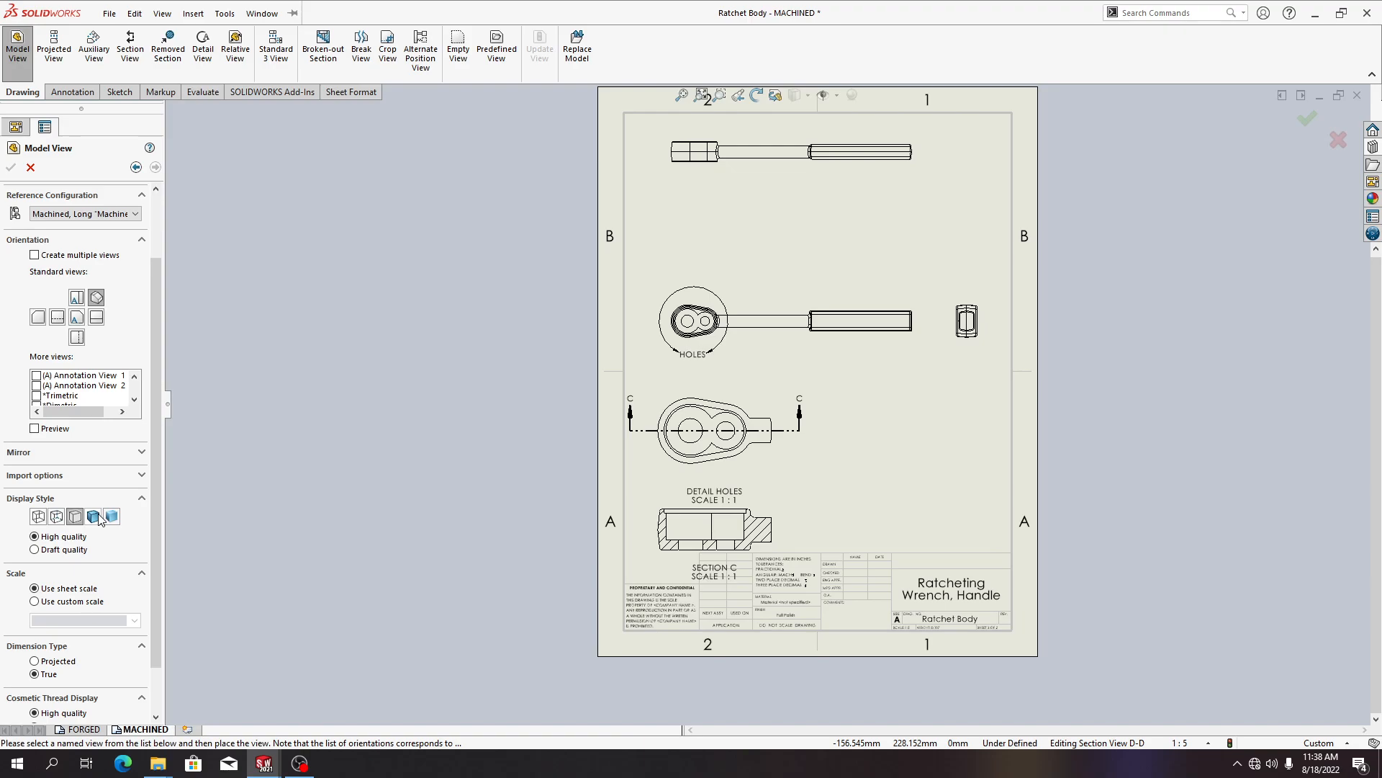
left_click(97, 517)
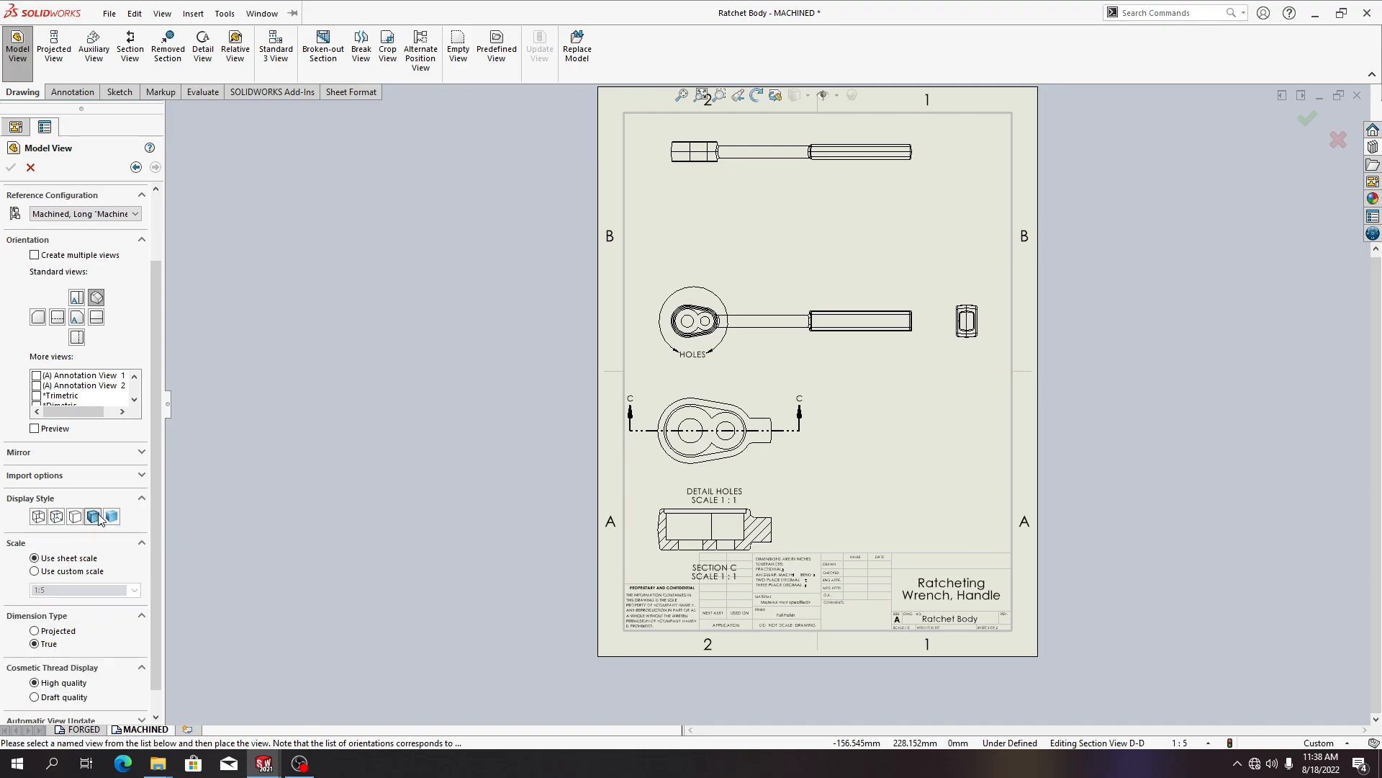
Set a custom scale of 1:4 and place the isometric view in the sheet's upper right area above the side view
left_click(94, 572)
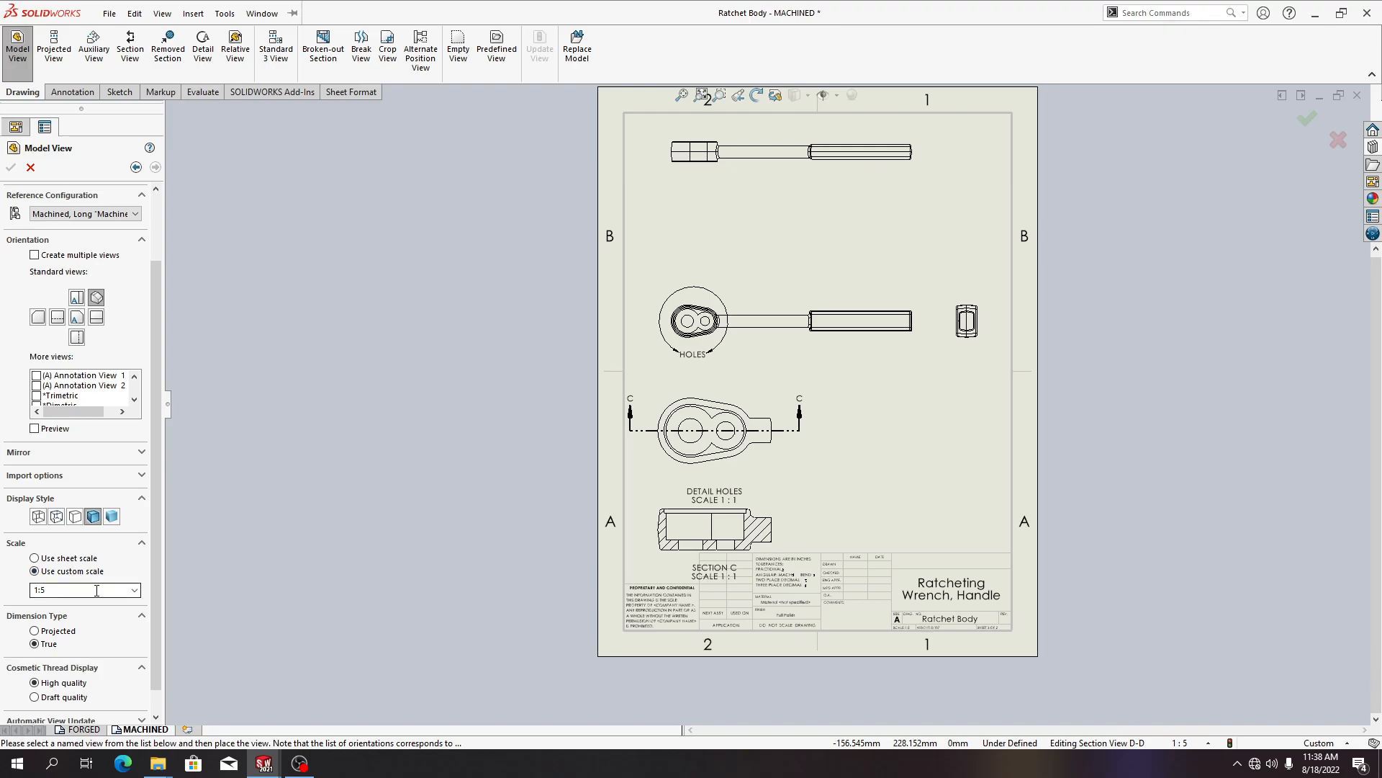
left_click(134, 589)
left_click(134, 605)
left_click(134, 605)
left_click(134, 606)
left_click(134, 606)
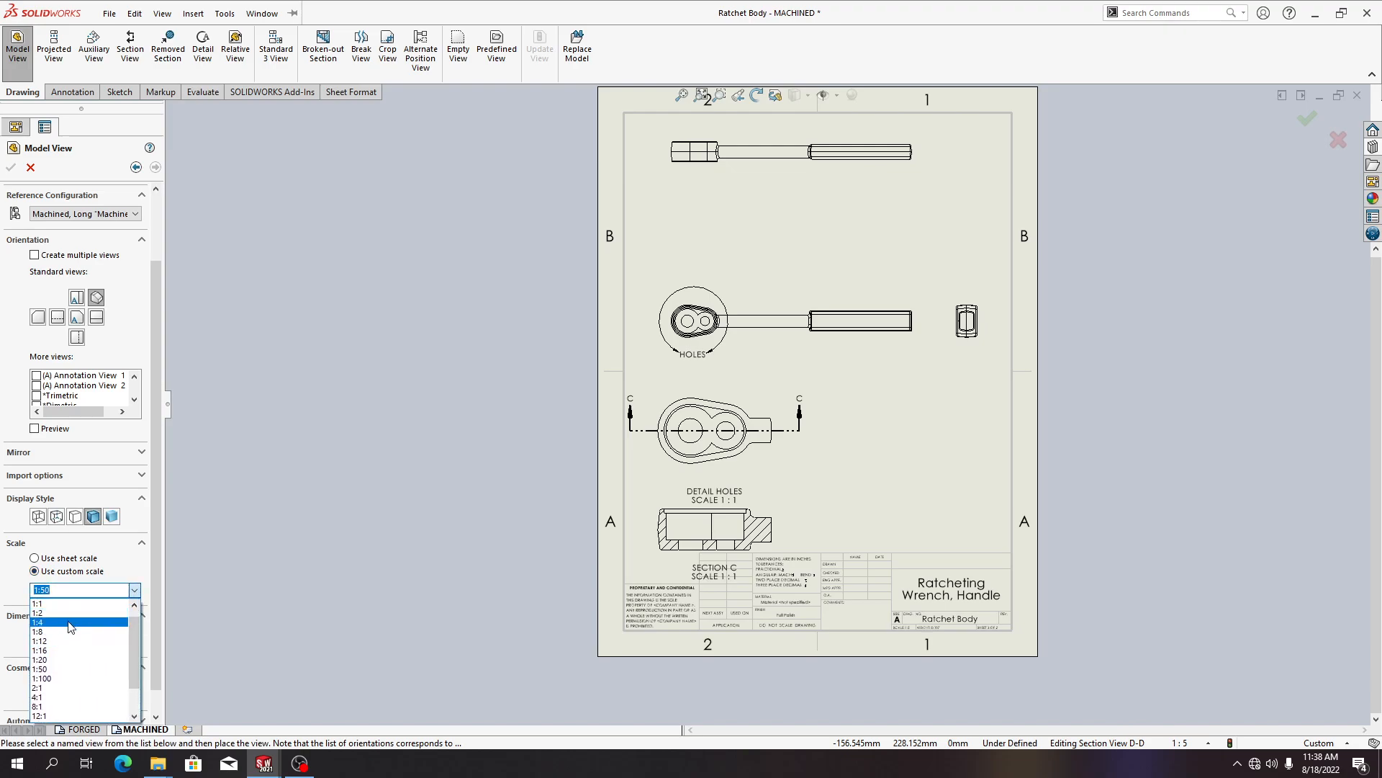
left_click(72, 623)
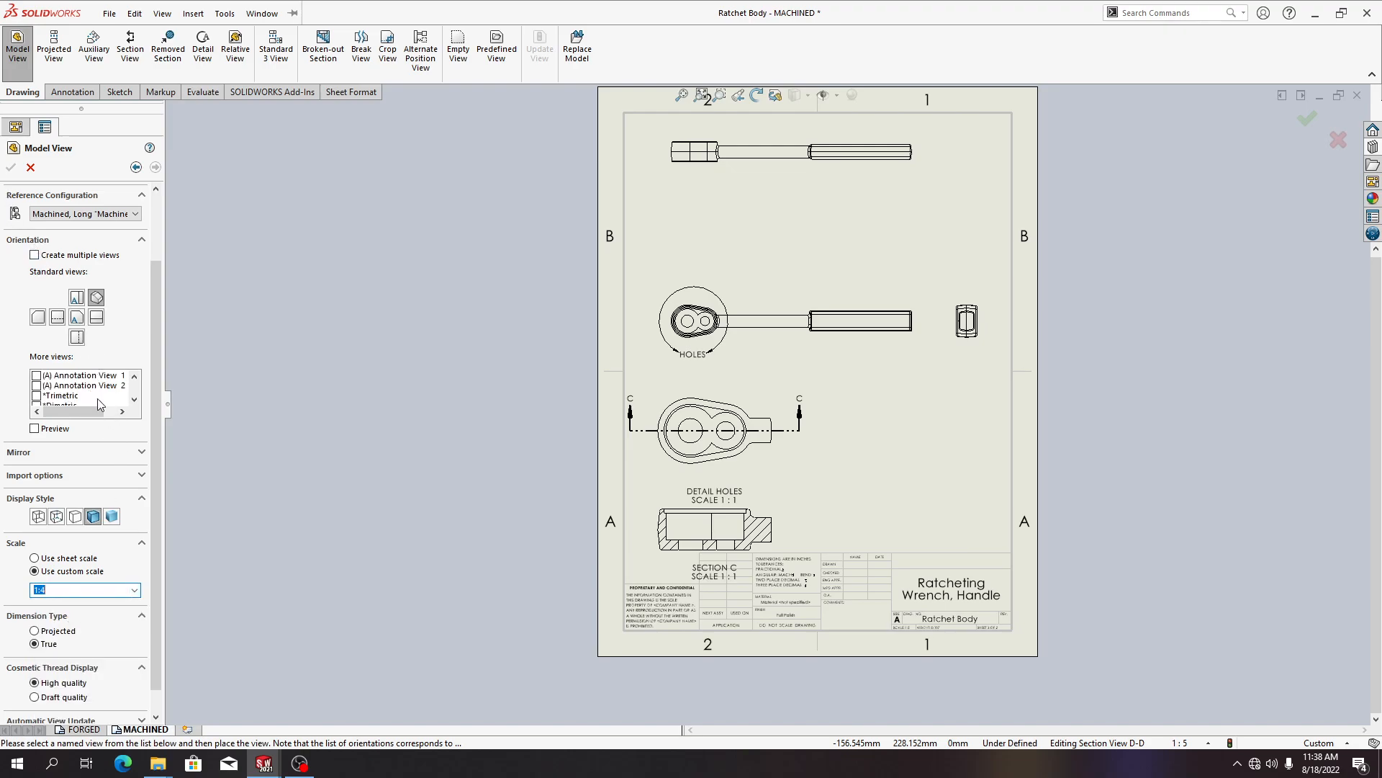
scroll(94, 396, "down", 1)
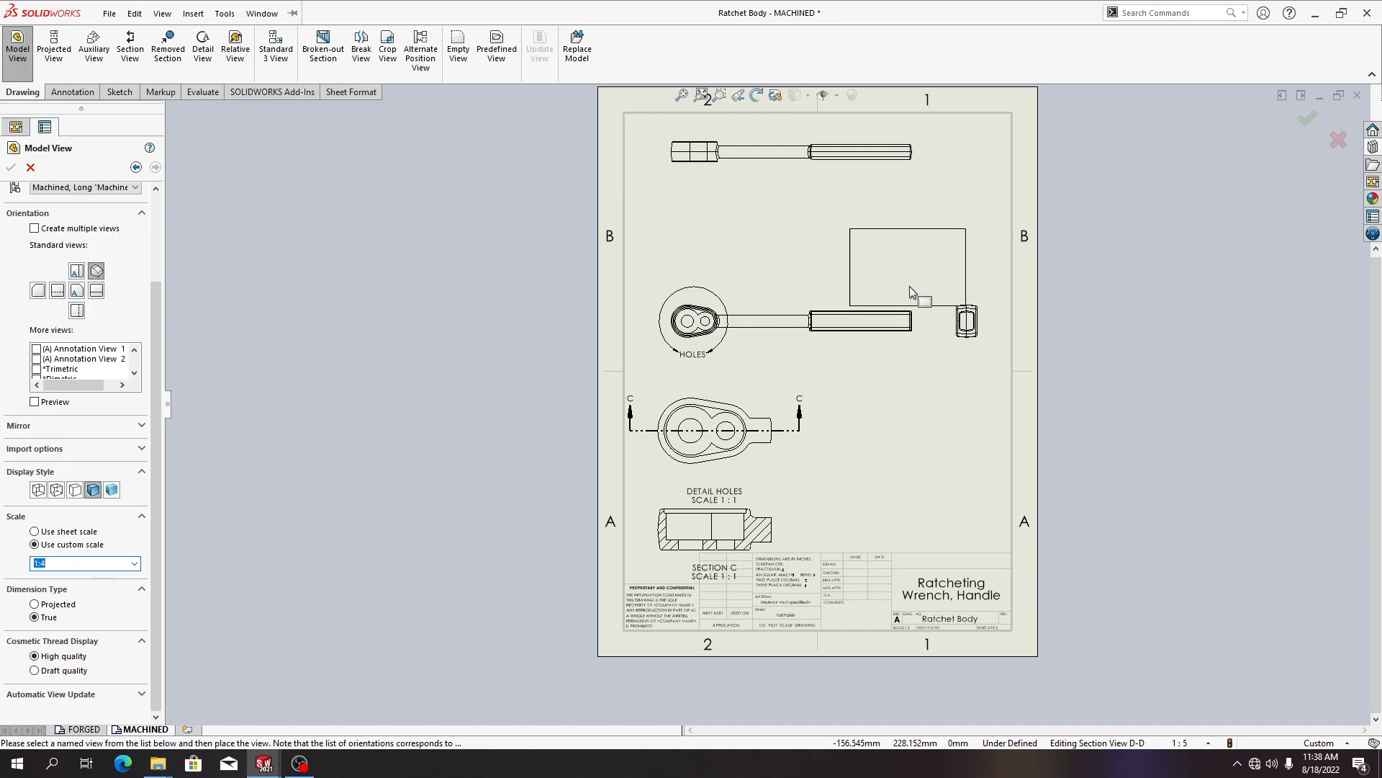
left_click(930, 231)
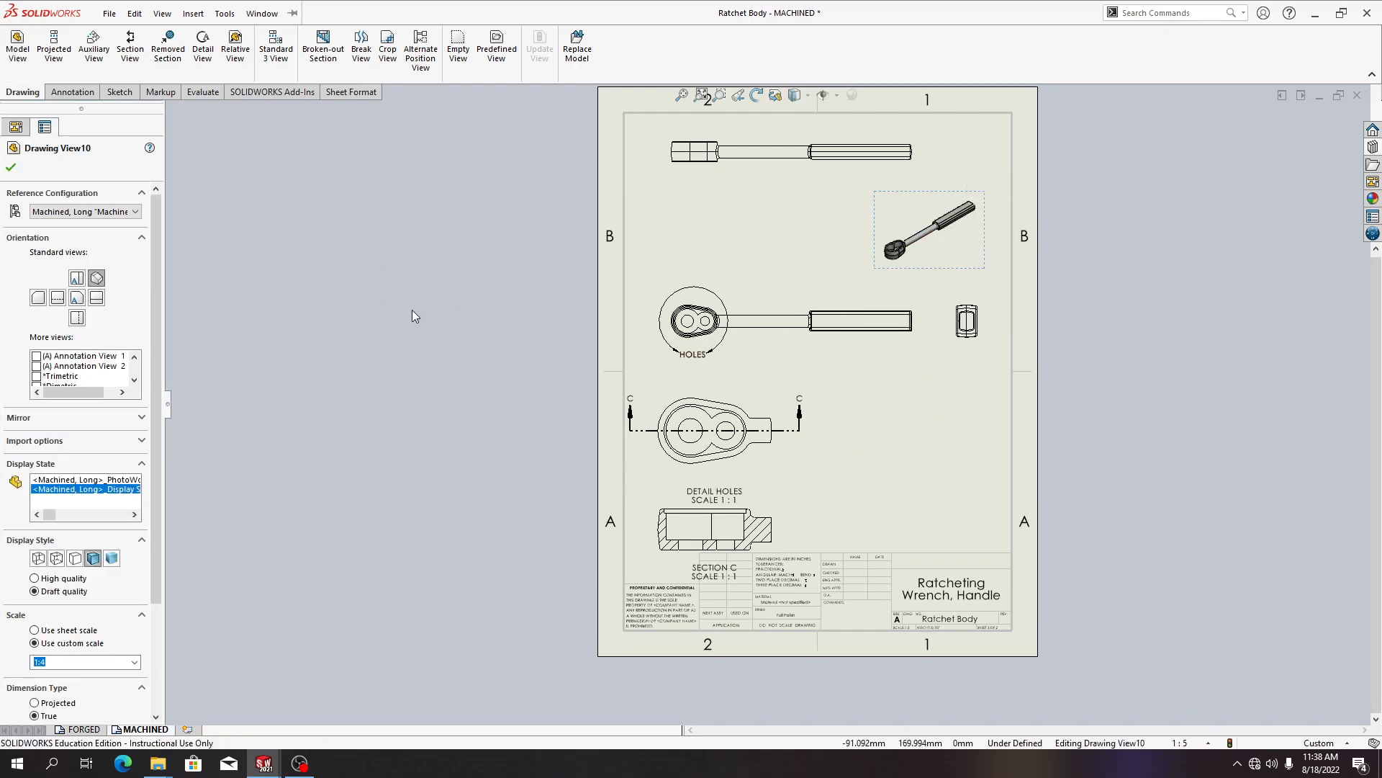
left_click(11, 167)
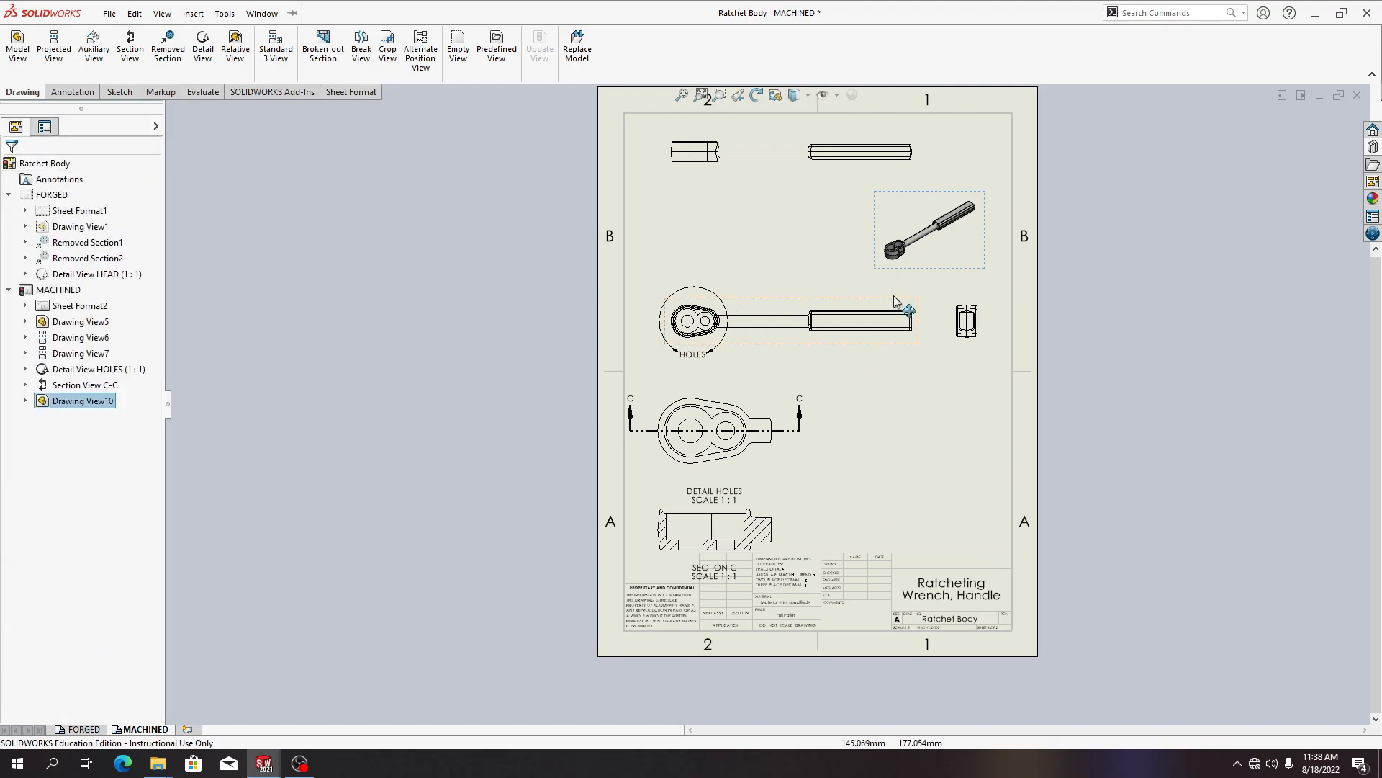
Examine the newly placed isometric view up close
scroll(940, 248, "up", 1)
scroll(944, 231, "down", 4)
scroll(880, 299, "up", 2)
scroll(846, 325, "up", 2)
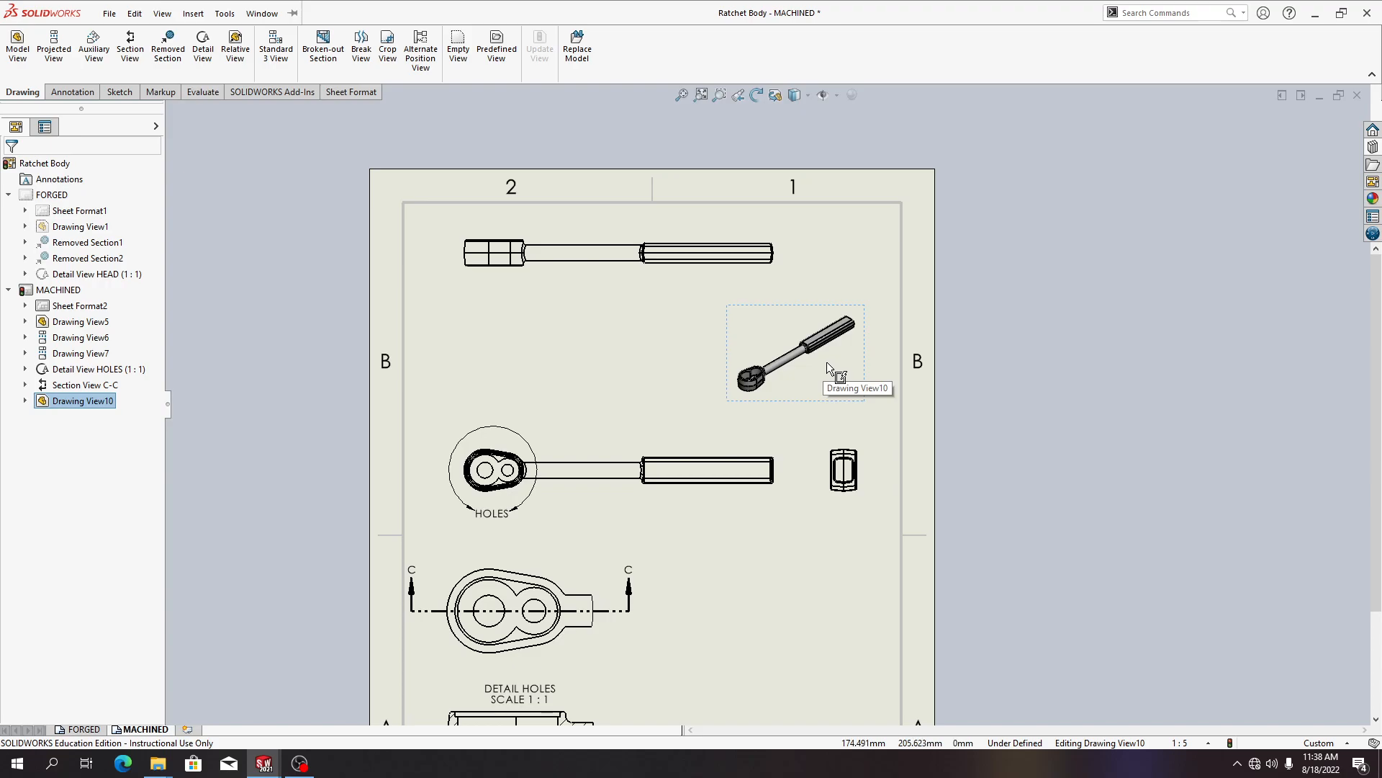
scroll(824, 365, "up", 2)
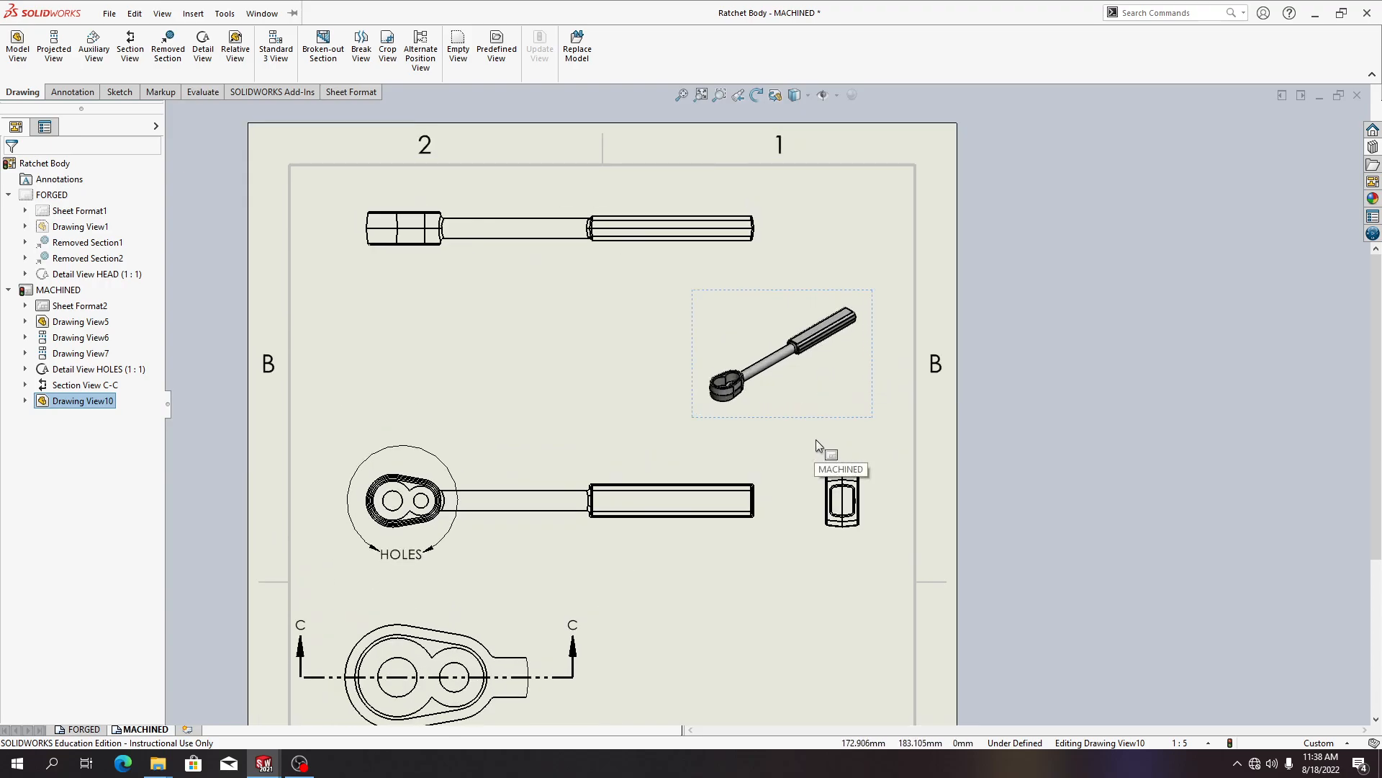
scroll(815, 439, "up", 2)
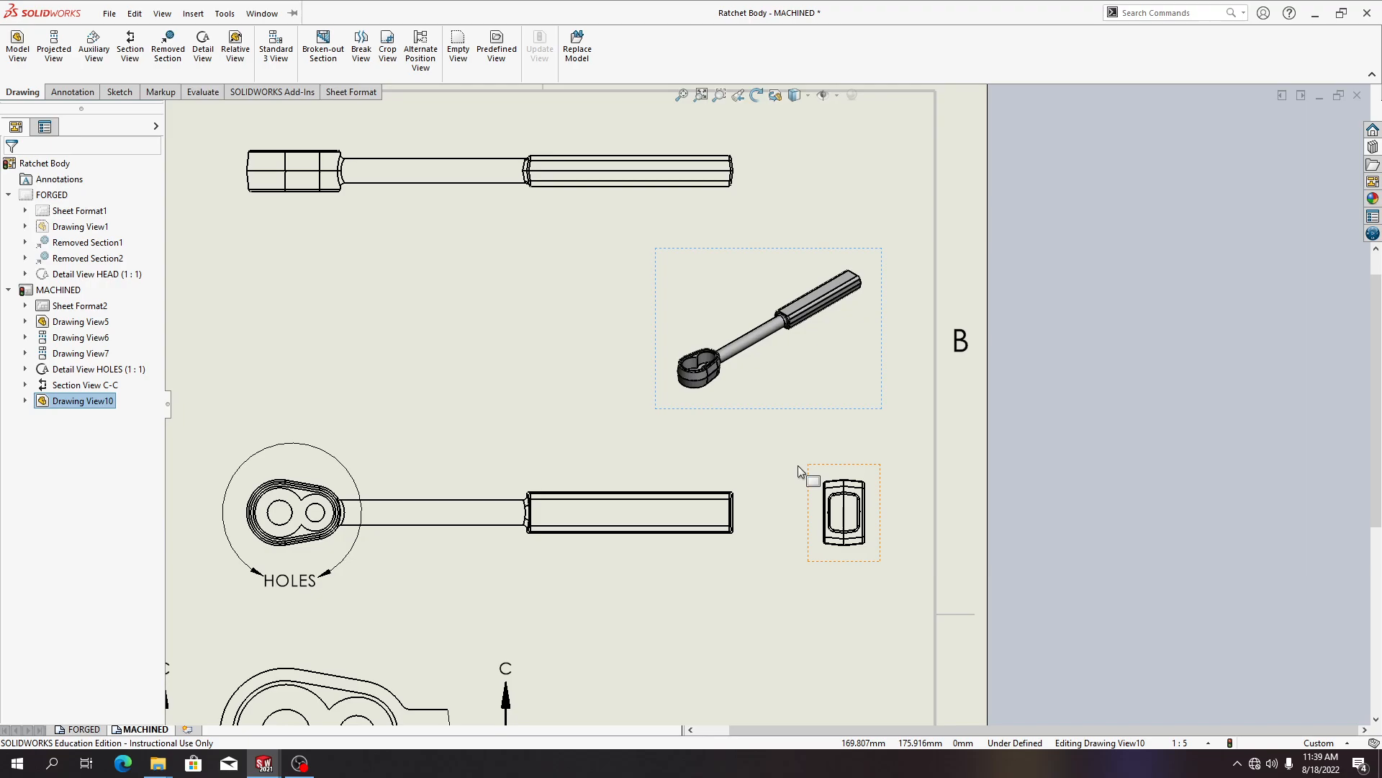
key("alt+Tab")
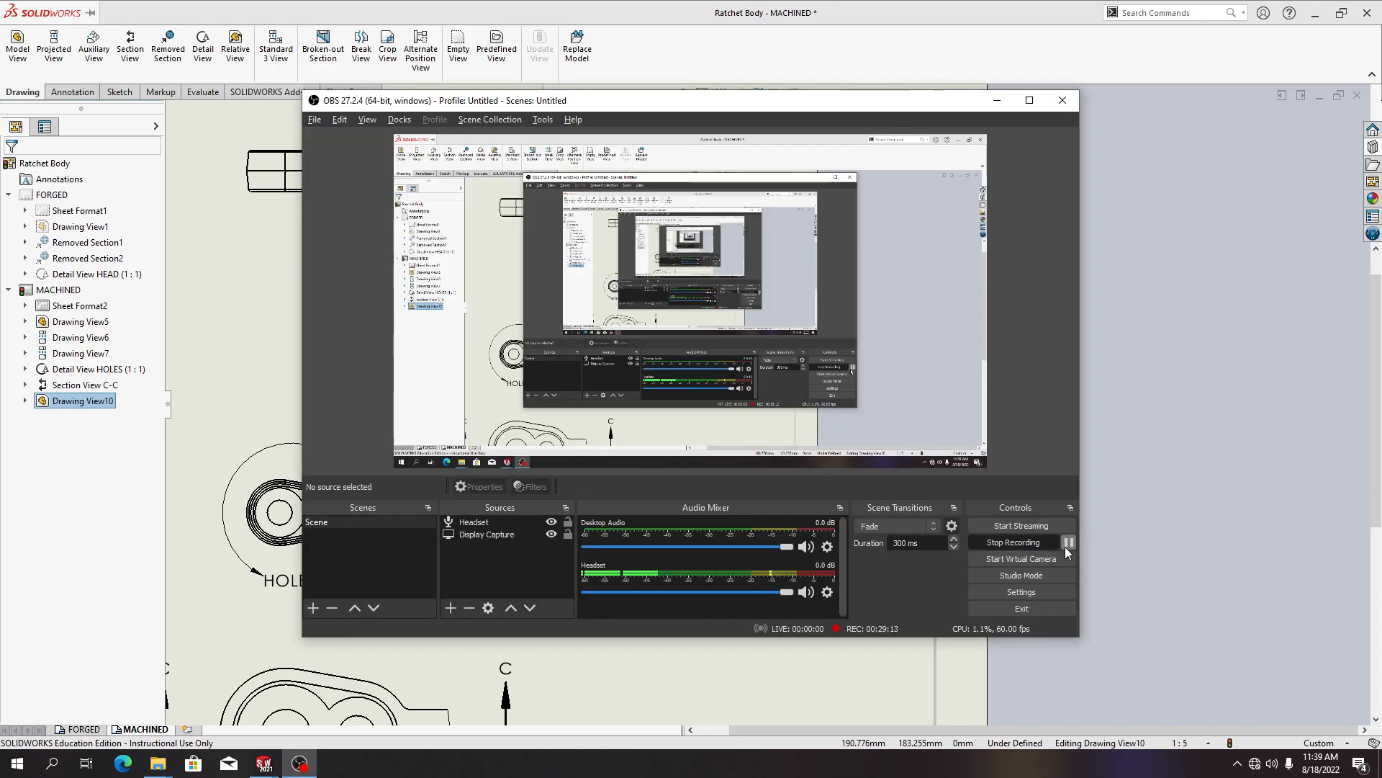
left_click(1068, 542)
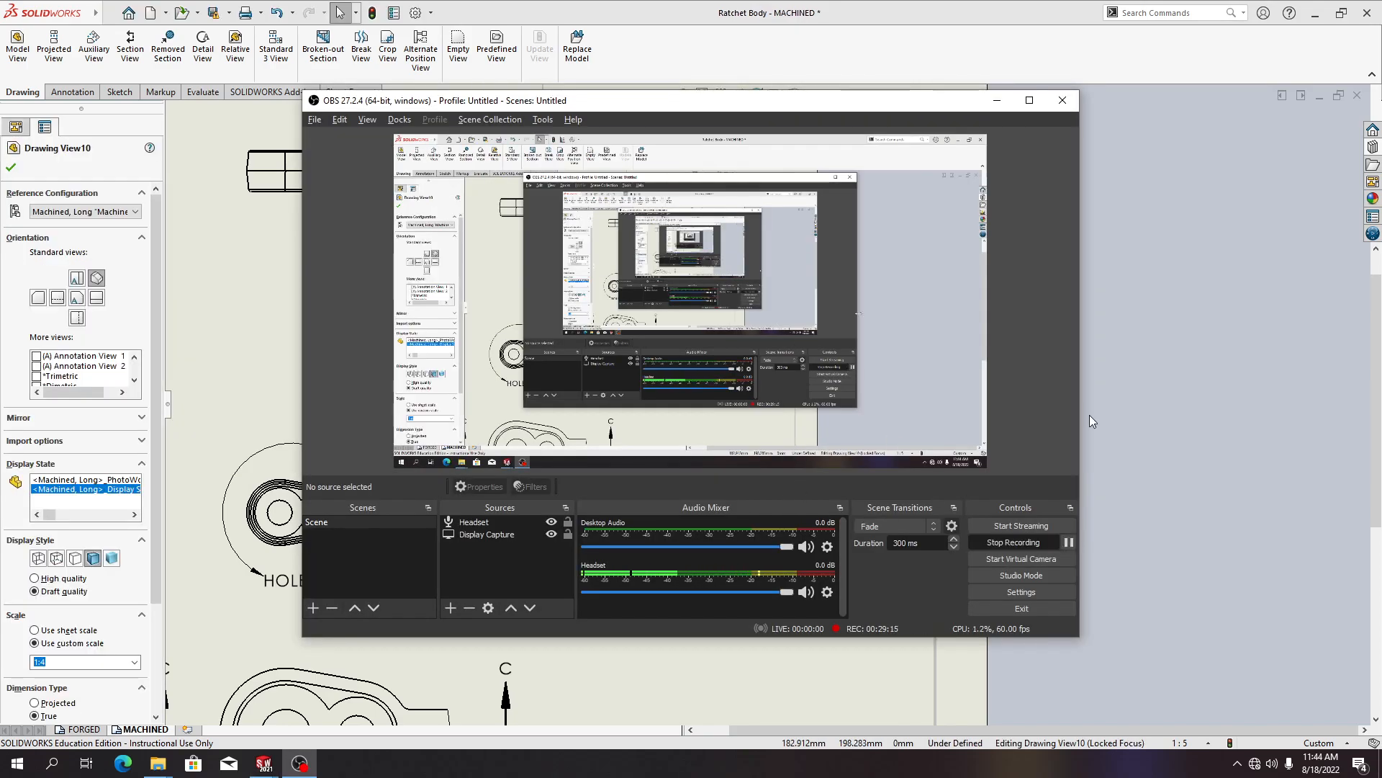
key("alt+Tab")
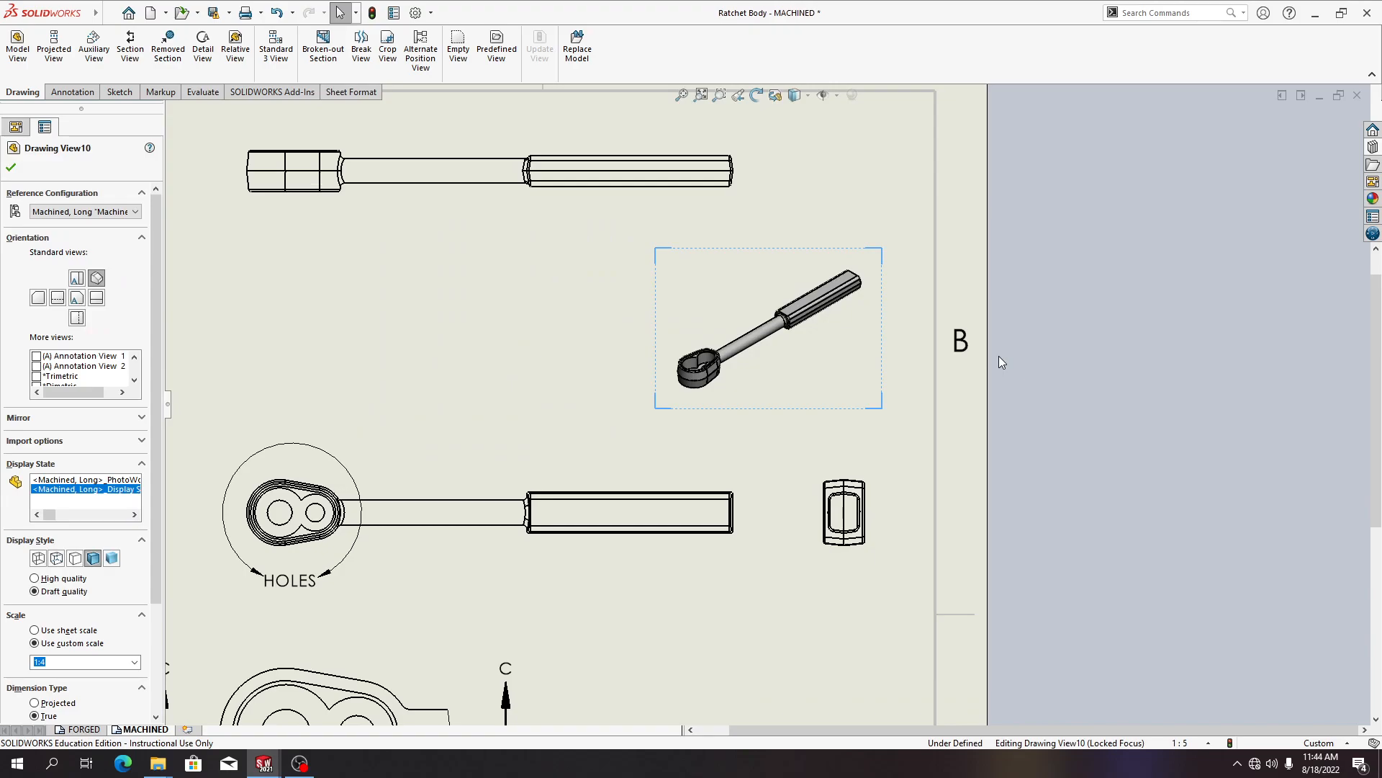
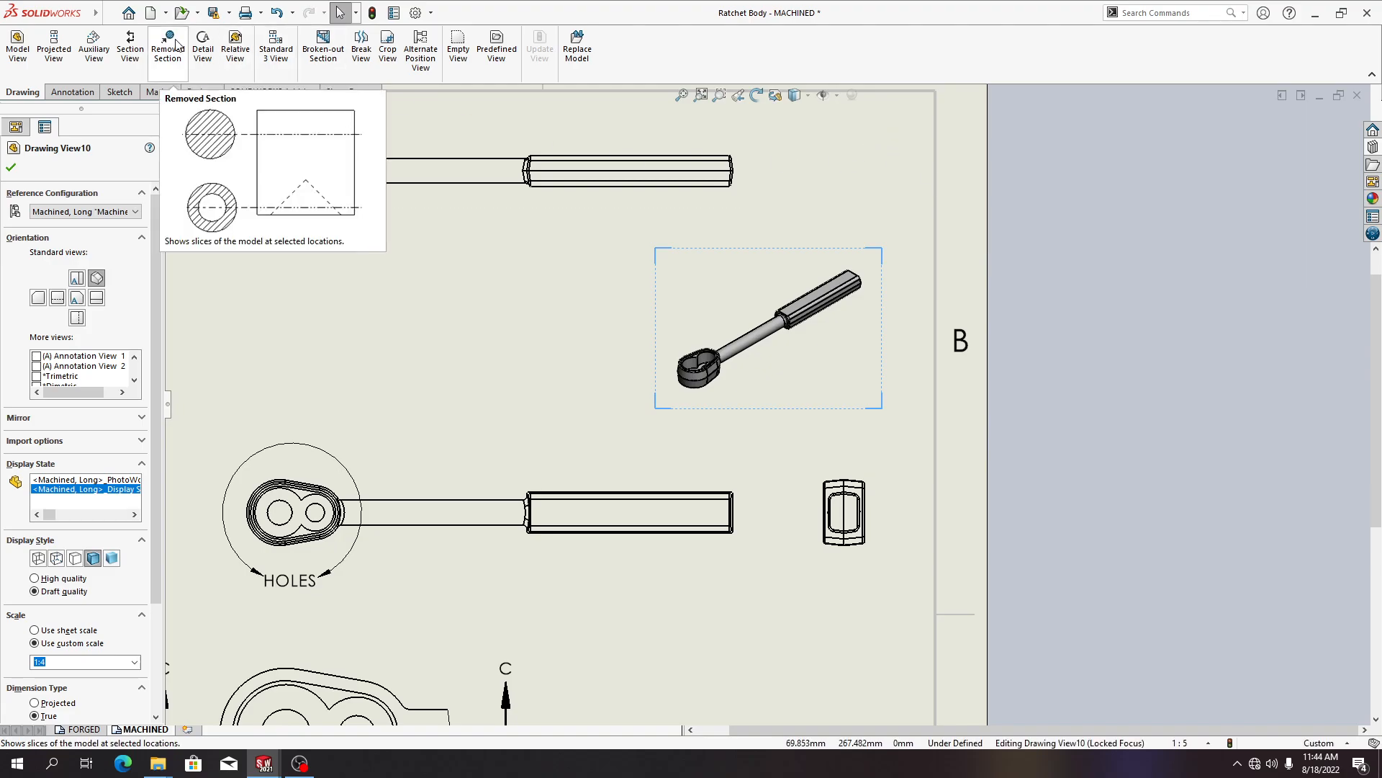
Add a note inside the isometric view reading "CONFIGURATION, MACHINED LONG"
left_click(193, 14)
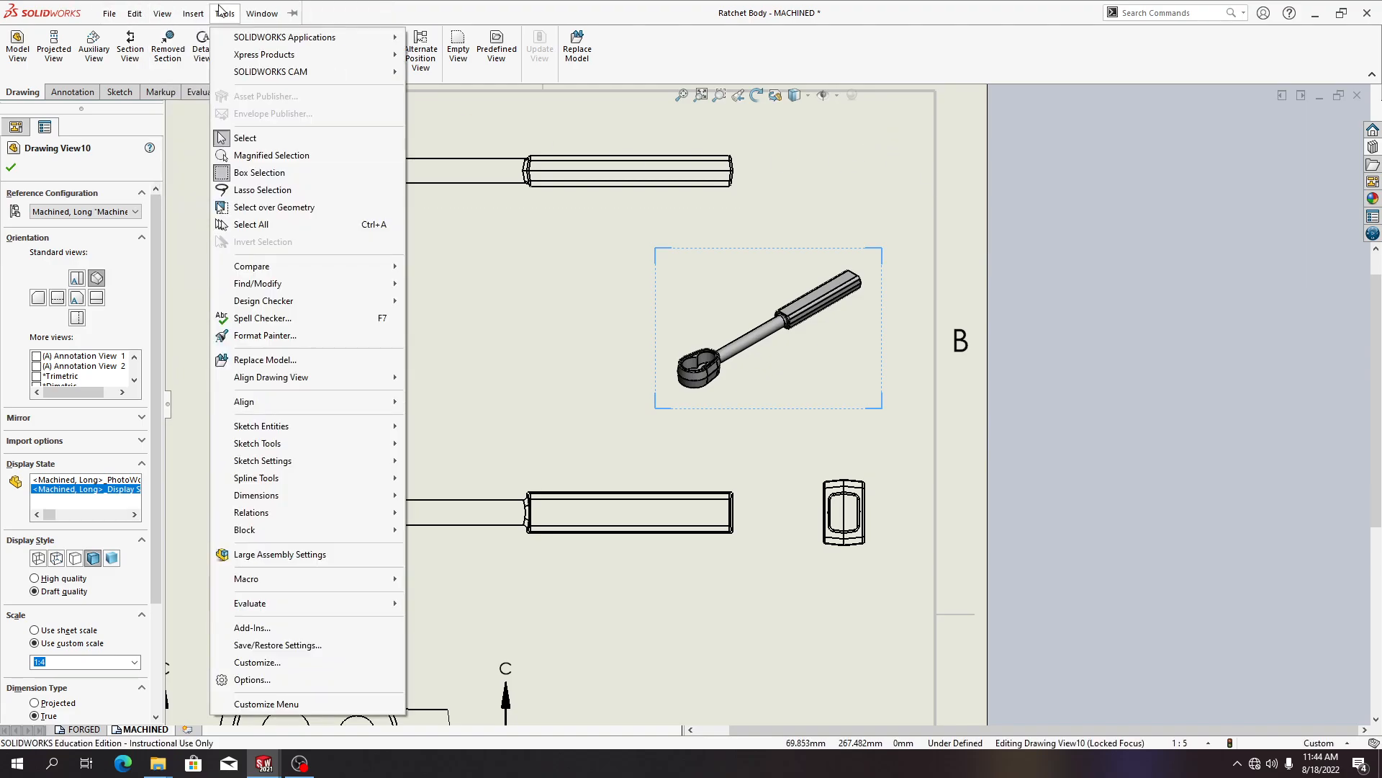
mouse_move(167, 22)
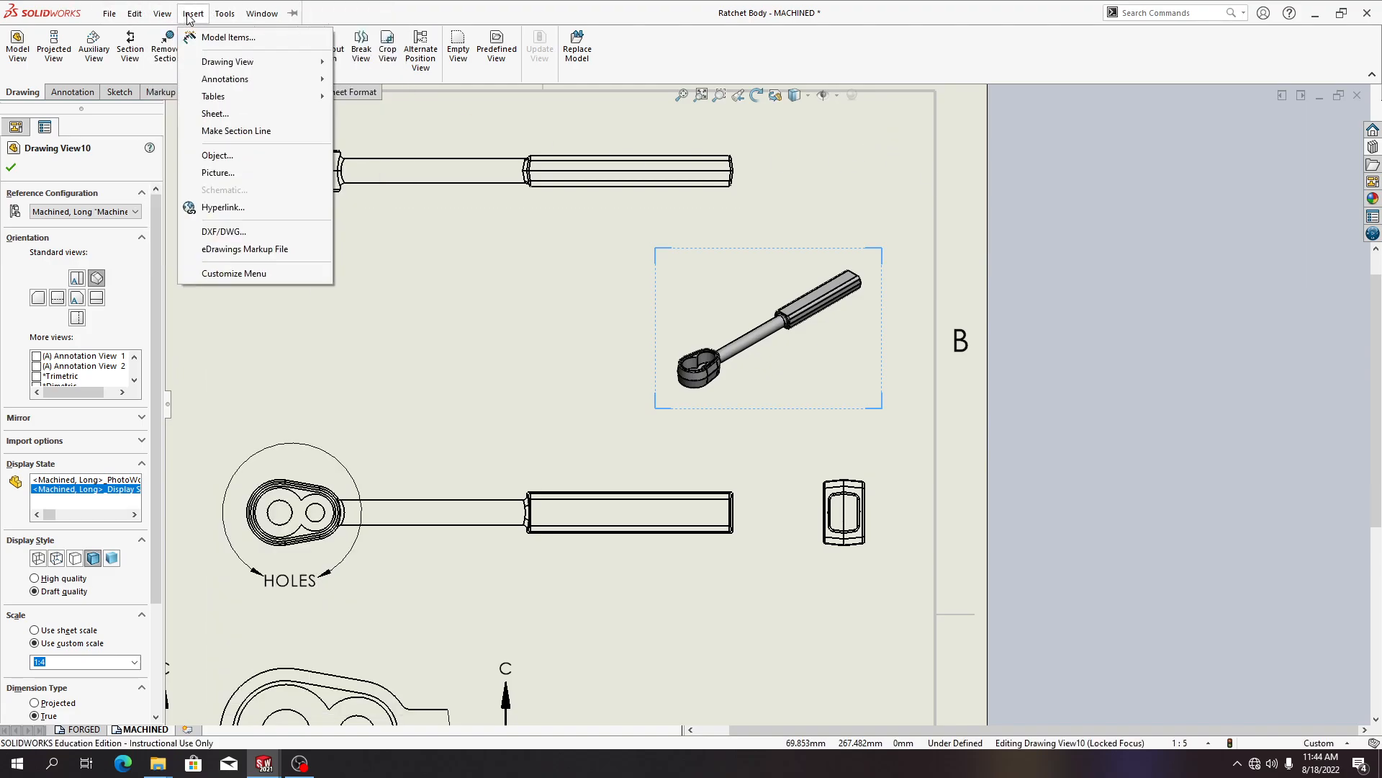
mouse_move(228, 81)
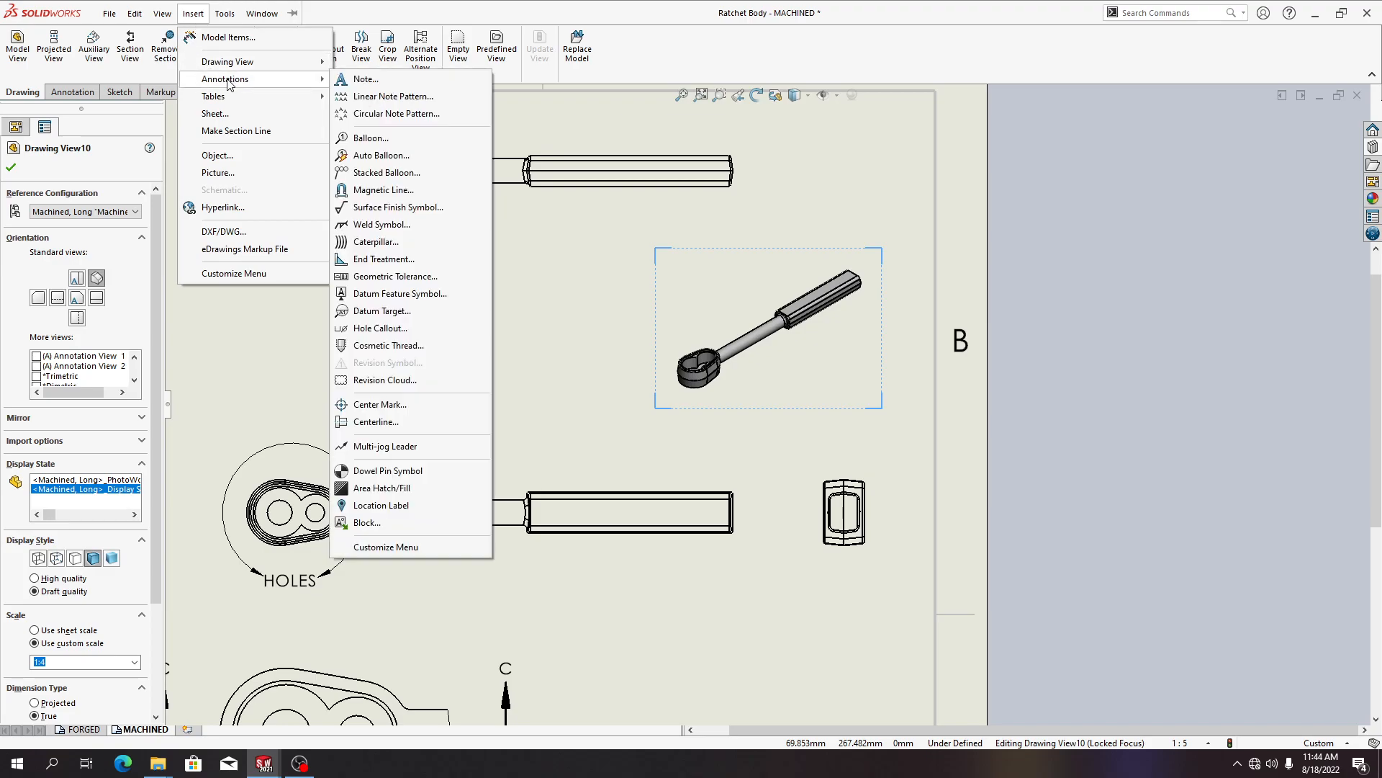
left_click(375, 80)
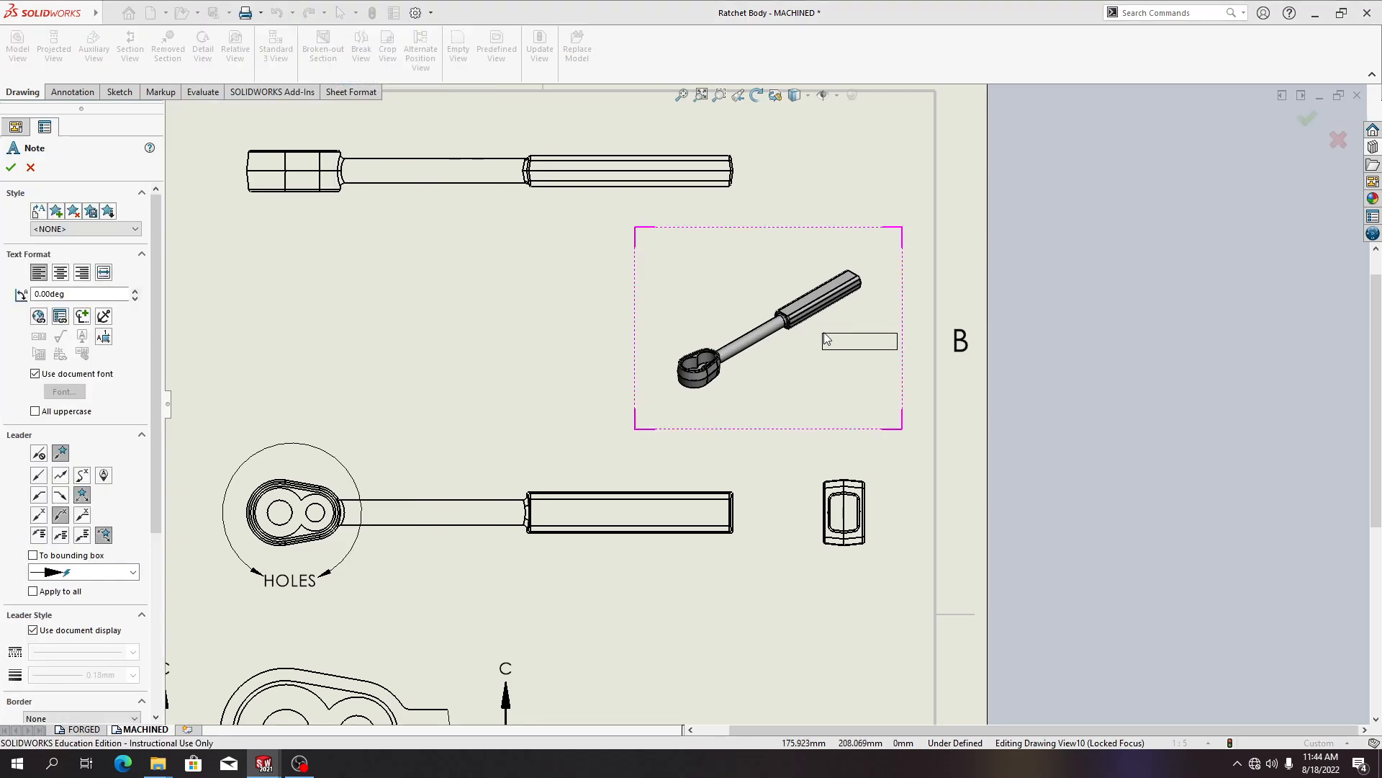
left_click(749, 388)
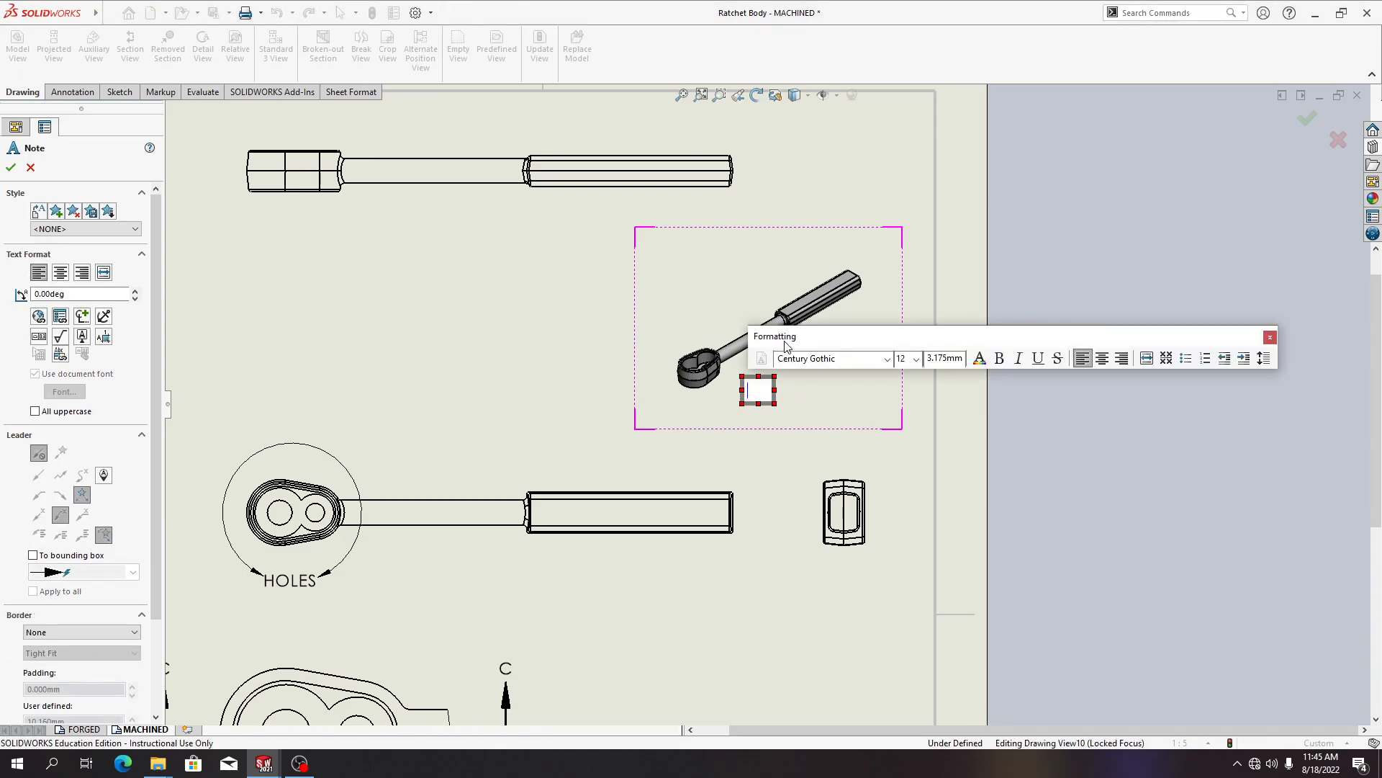
type("C")
type("PMN")
key("BackSpace")
key("BackSpace")
key("BackSpace")
key("BackSpace")
type("confi")
key("BackSpace")
key("BackSpace")
key("BackSpace")
key("BackSpace")
key("BackSpace")
type("CONFIG")
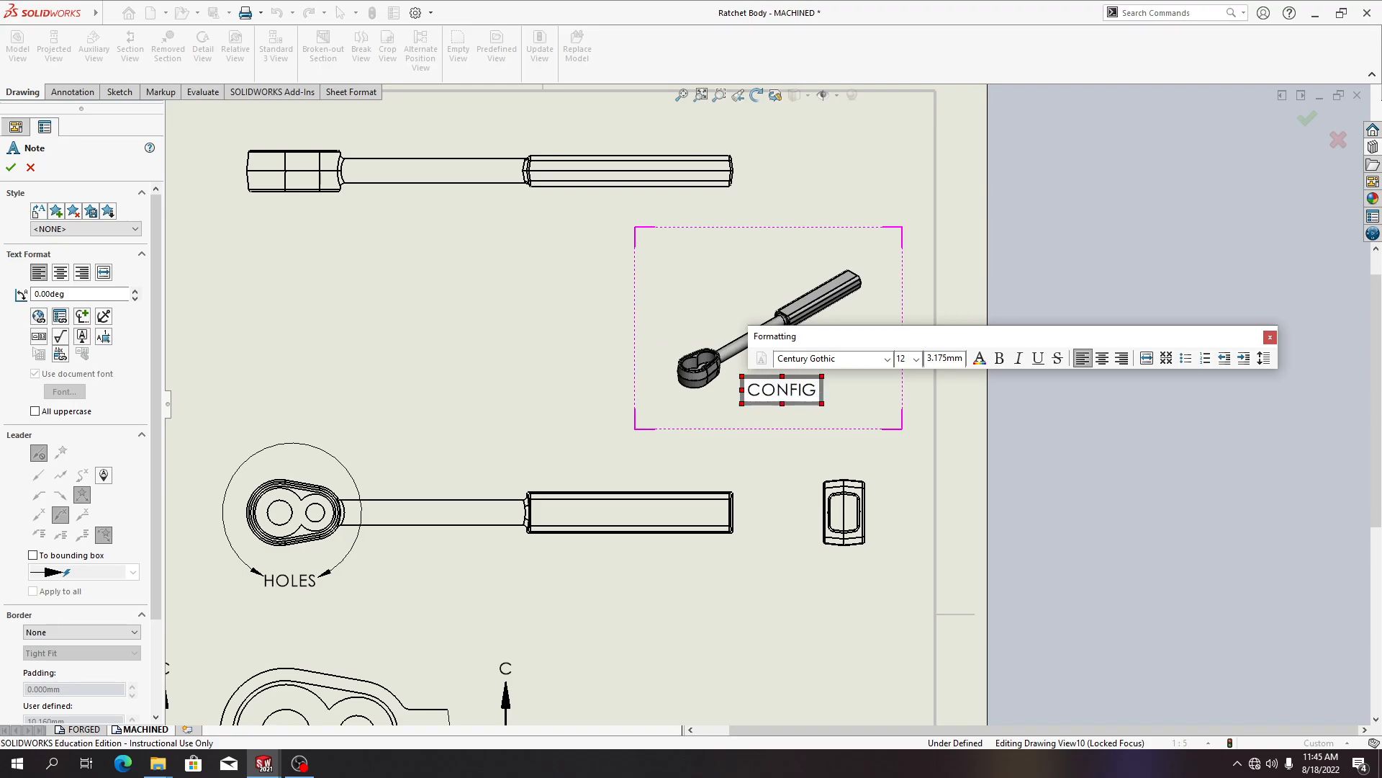
type("URATION, MACHINED LONG")
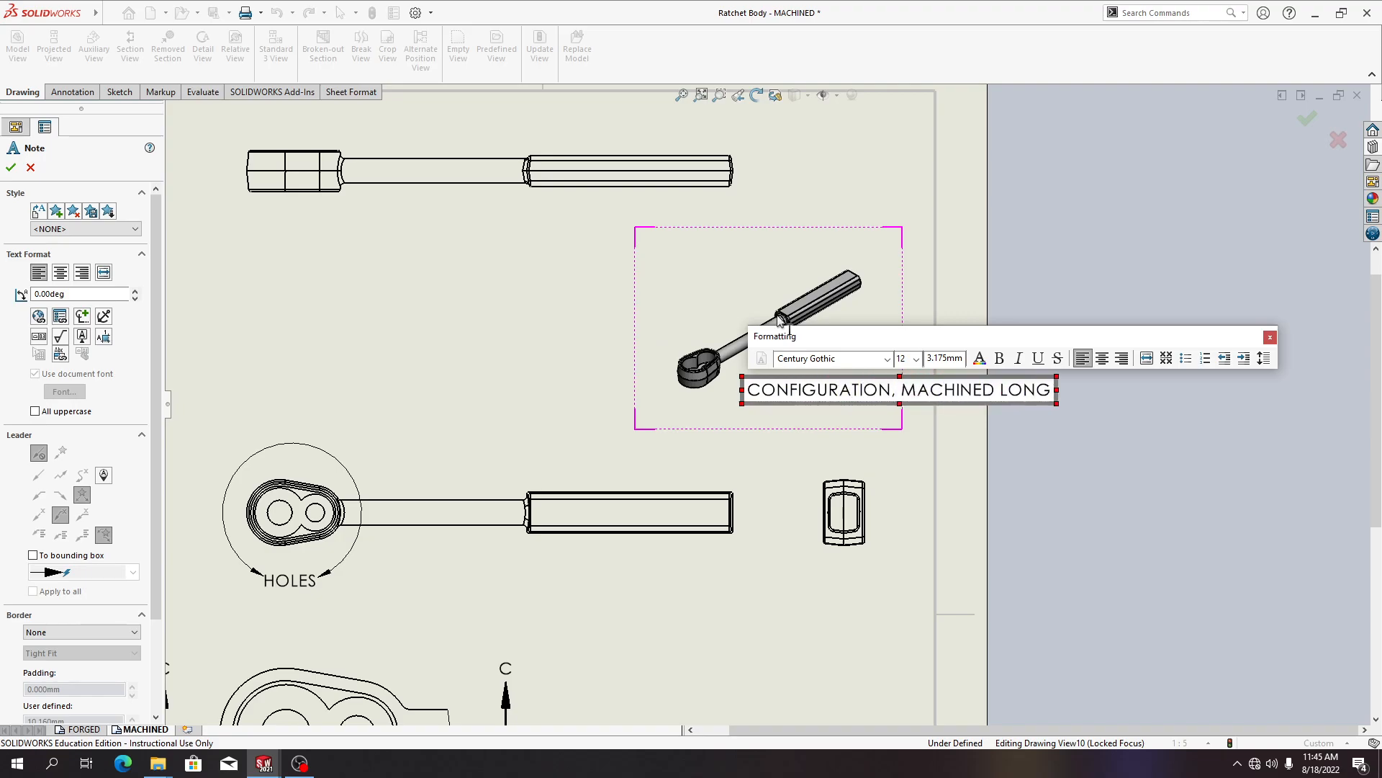
Wrap the note onto two lines and place it below the handle at the lower right of the isometric view
left_click_drag(1055, 394, 906, 411)
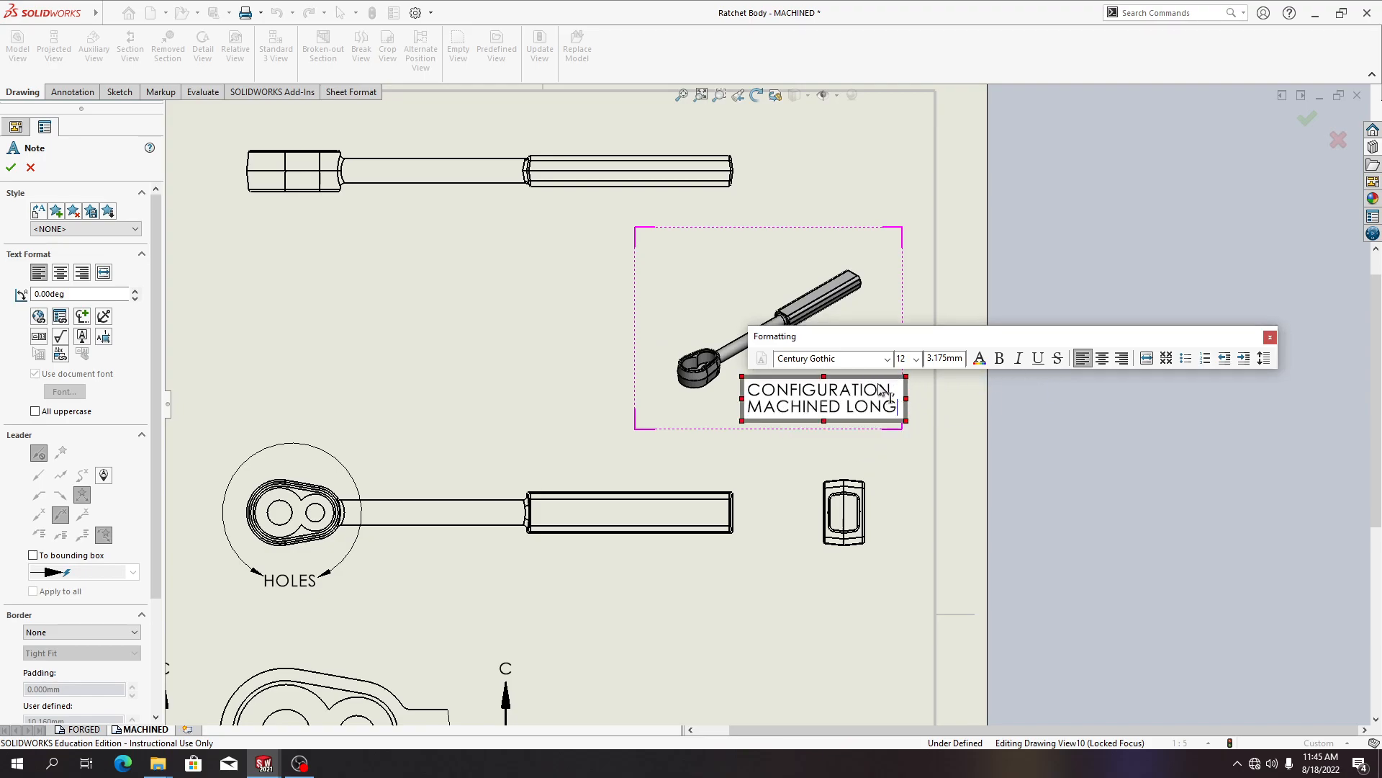
left_click(865, 378)
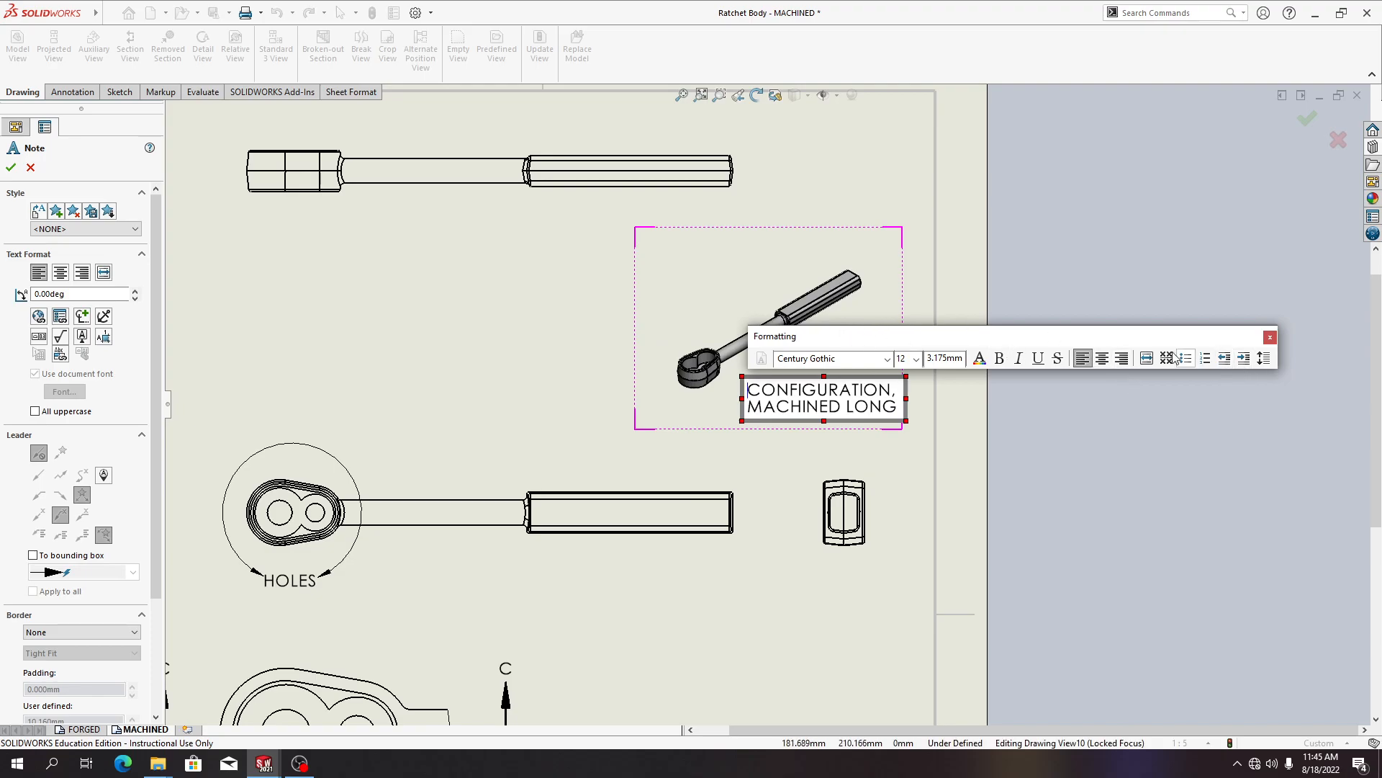
left_click_drag(902, 398, 896, 400)
left_click_drag(739, 406, 722, 398)
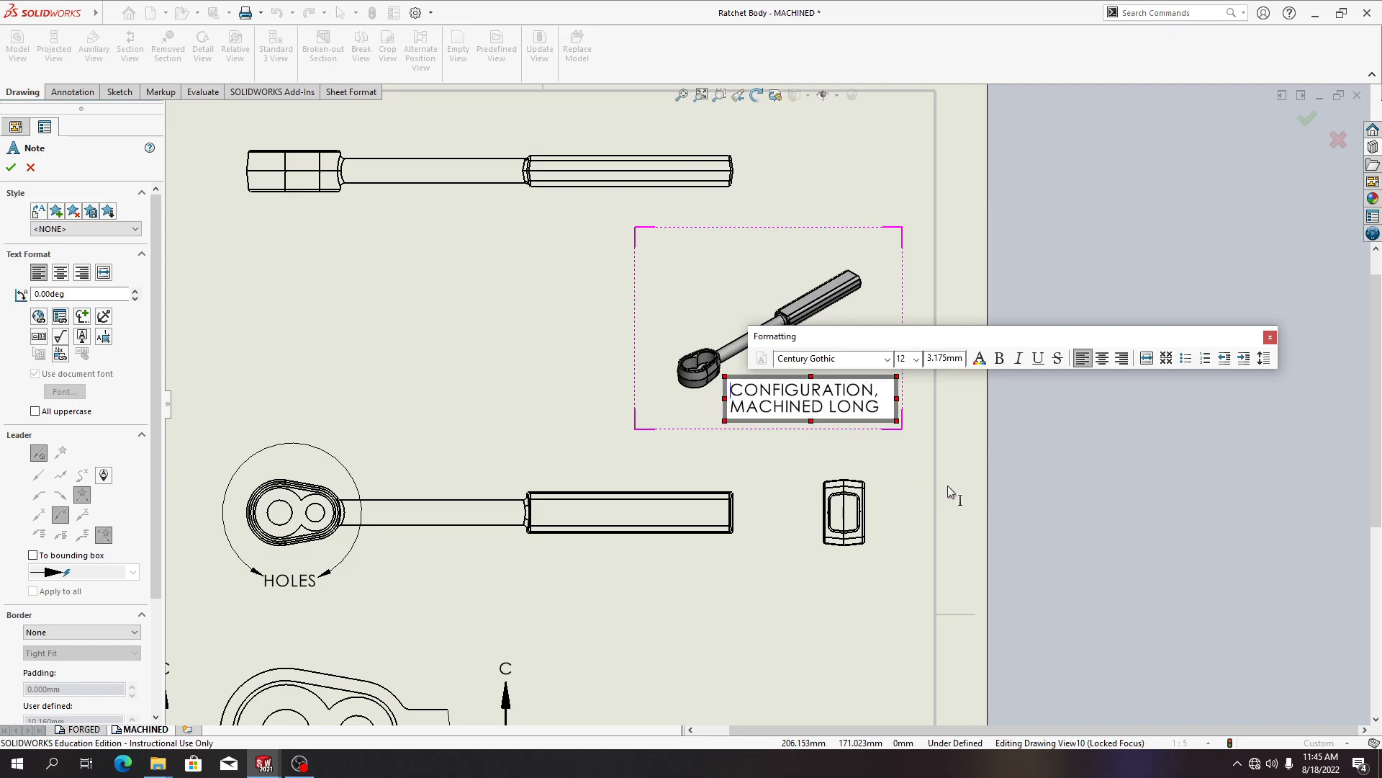
left_click(1095, 453)
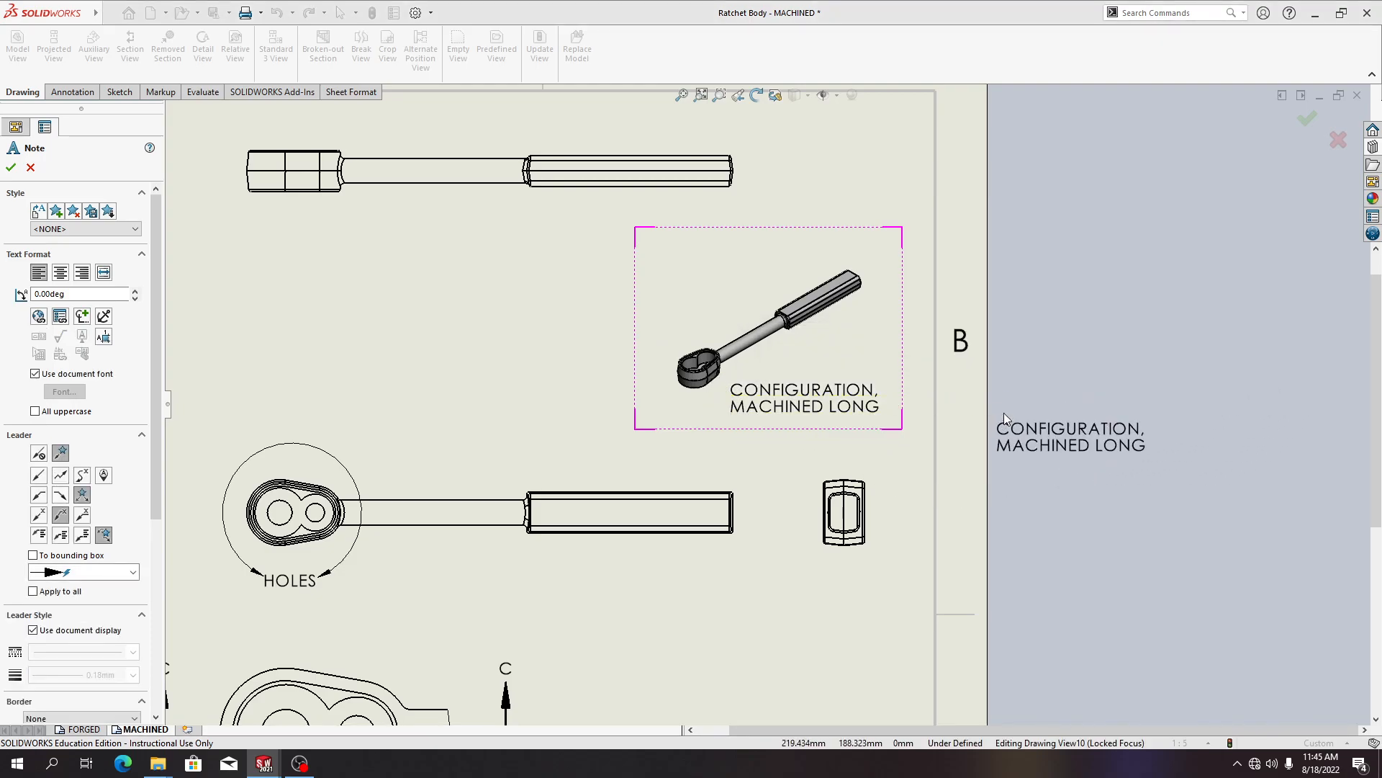
key("Escape")
left_click_drag(801, 390, 797, 376)
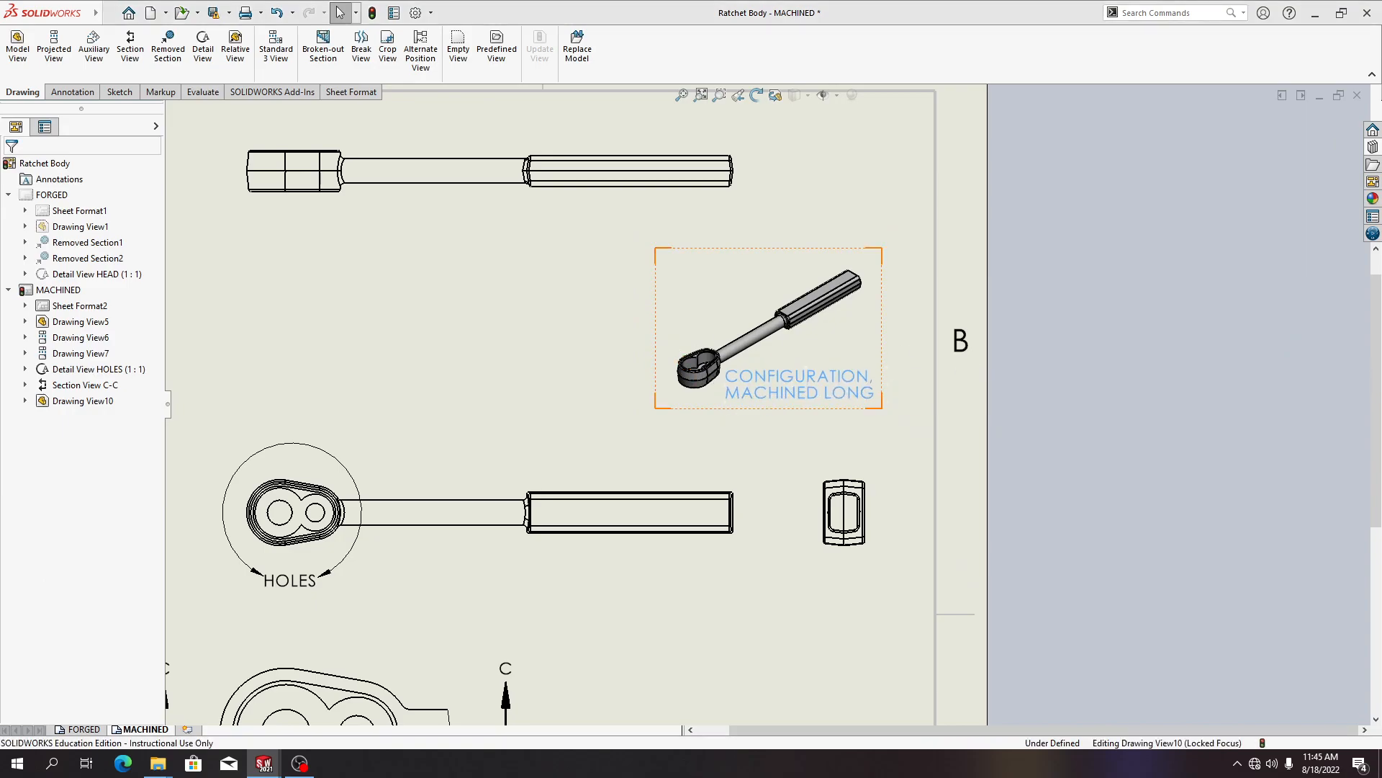
left_click(994, 381)
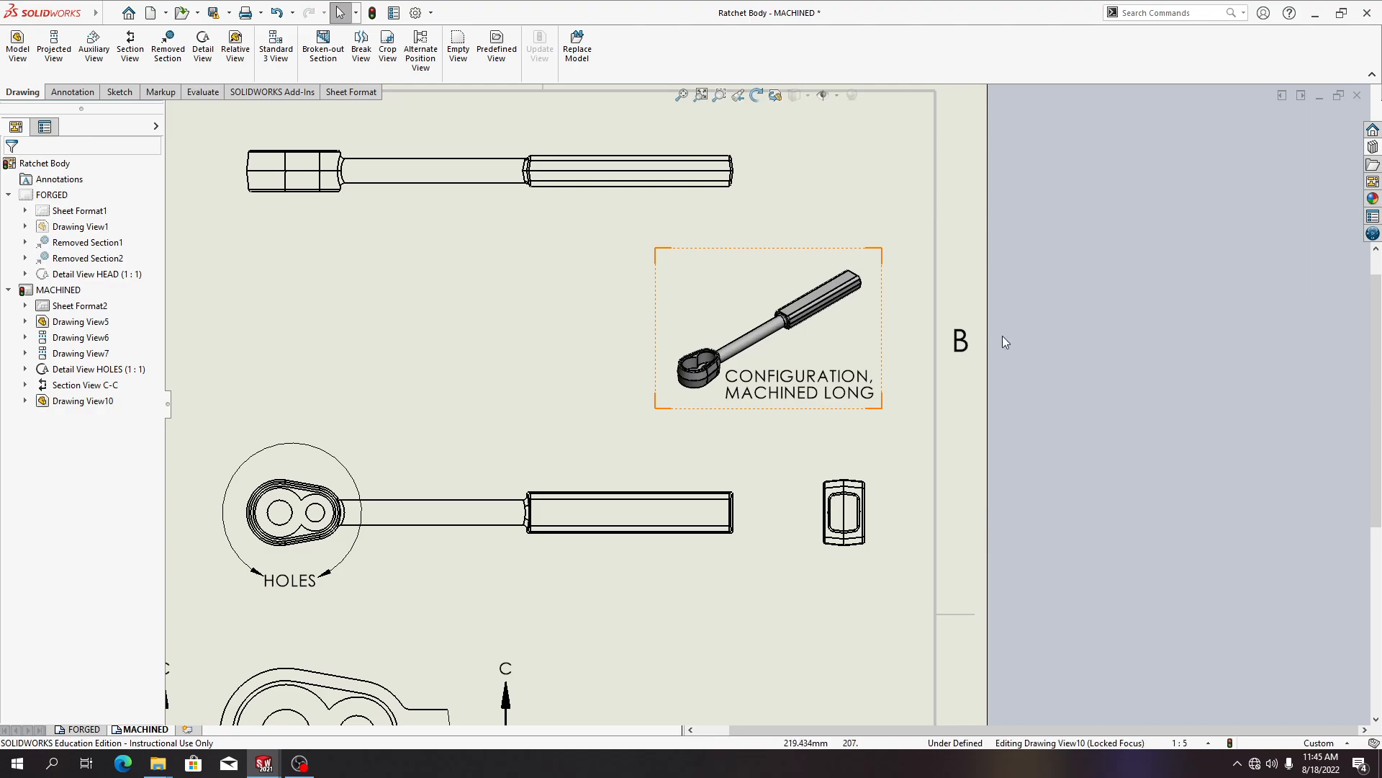
Replace the note's text with a link to the model's SW-Configuration Name property and accept the note
left_click(788, 393)
double_click(789, 390)
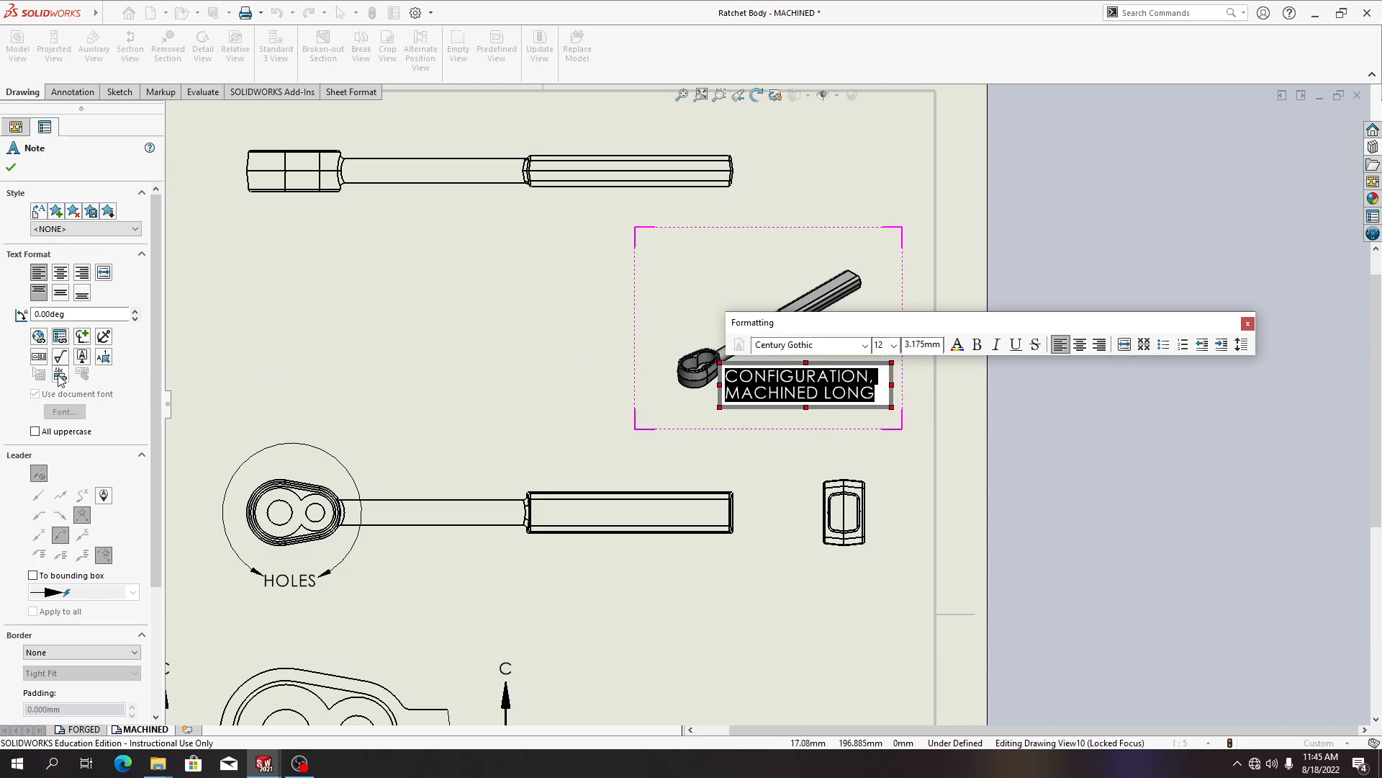
scroll(61, 381, "down", 3)
scroll(61, 380, "up", 3)
left_click(63, 339)
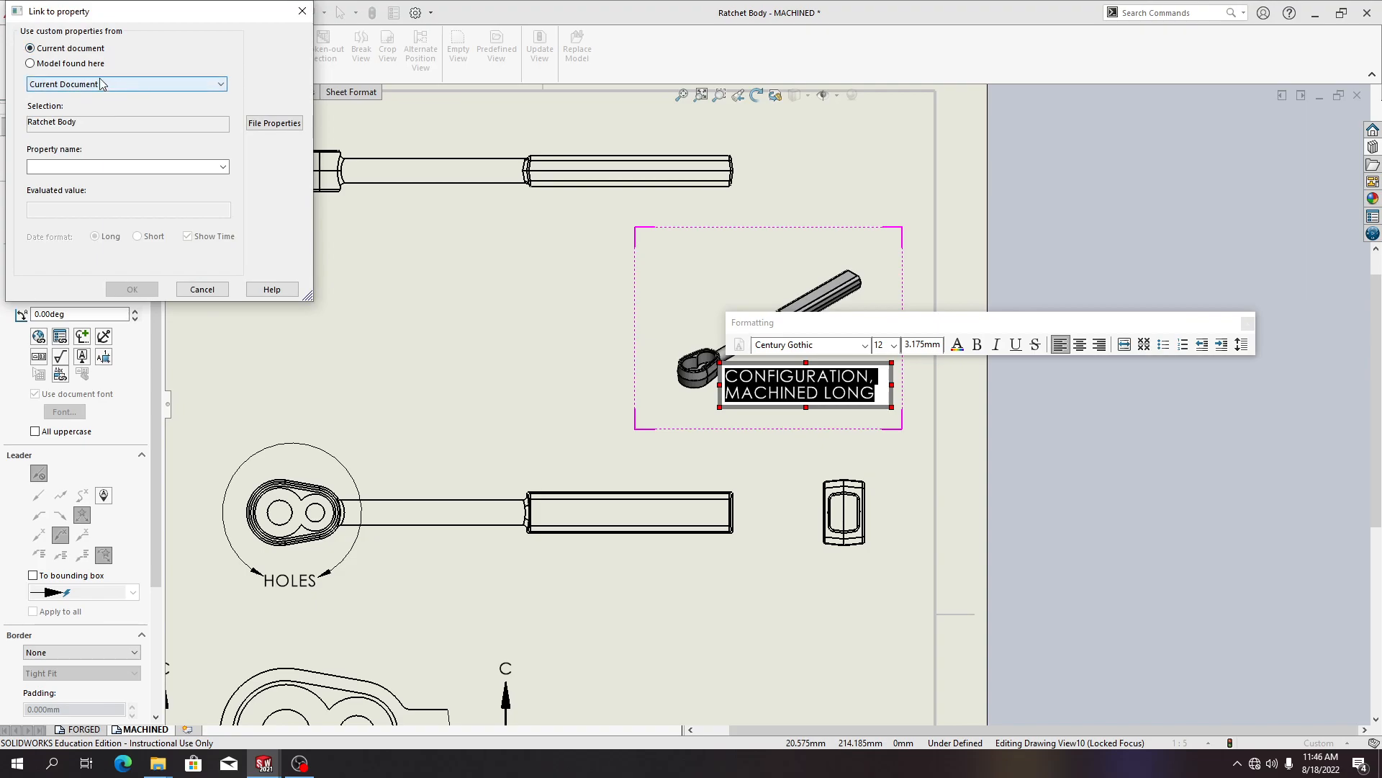
left_click(79, 66)
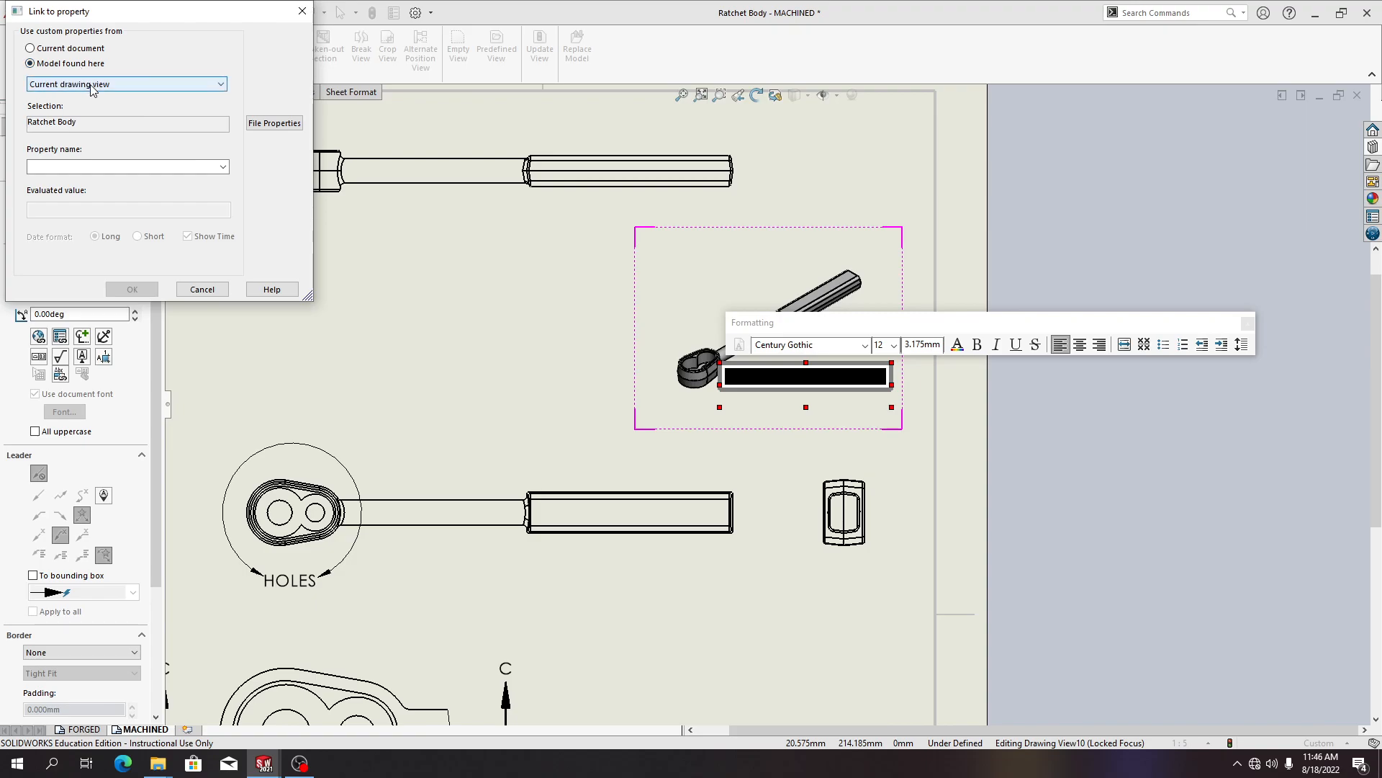
left_click(121, 89)
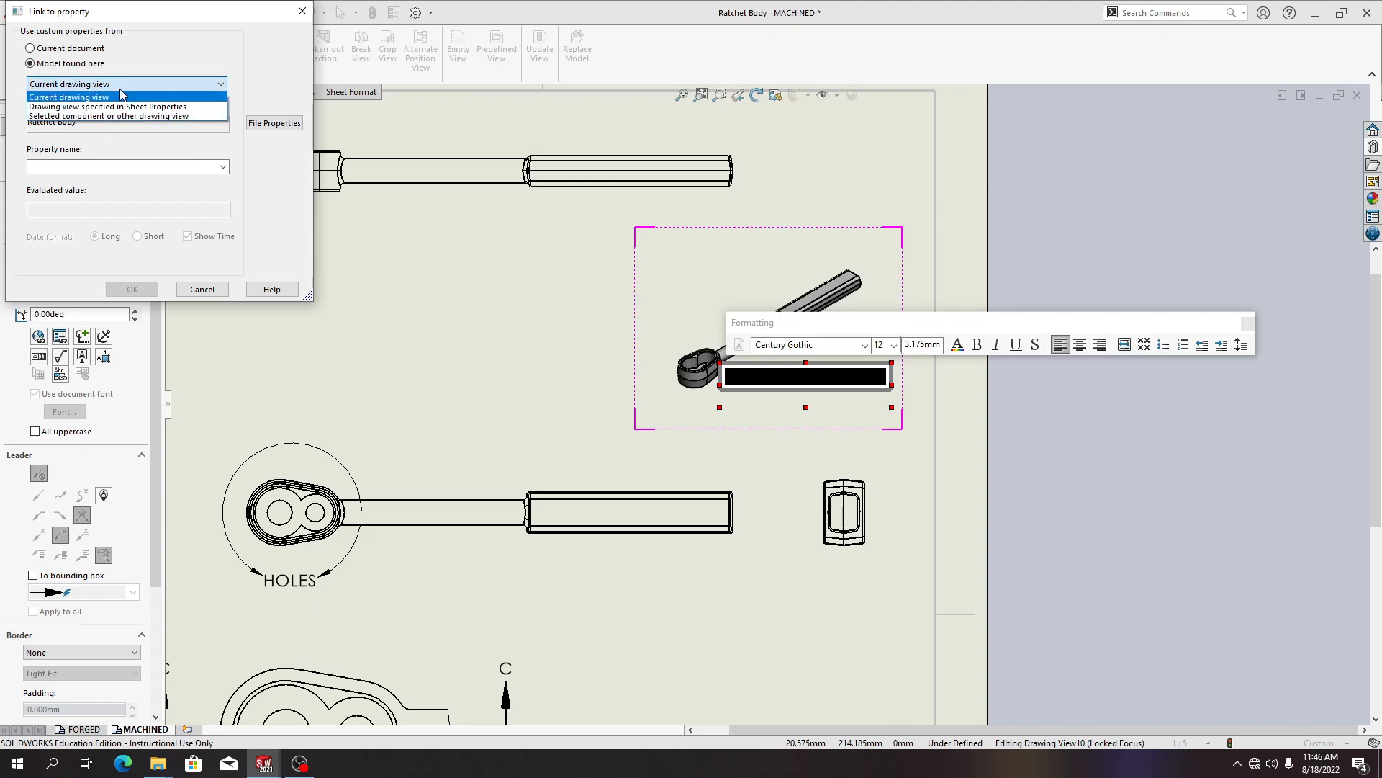
left_click(120, 88)
left_click(194, 166)
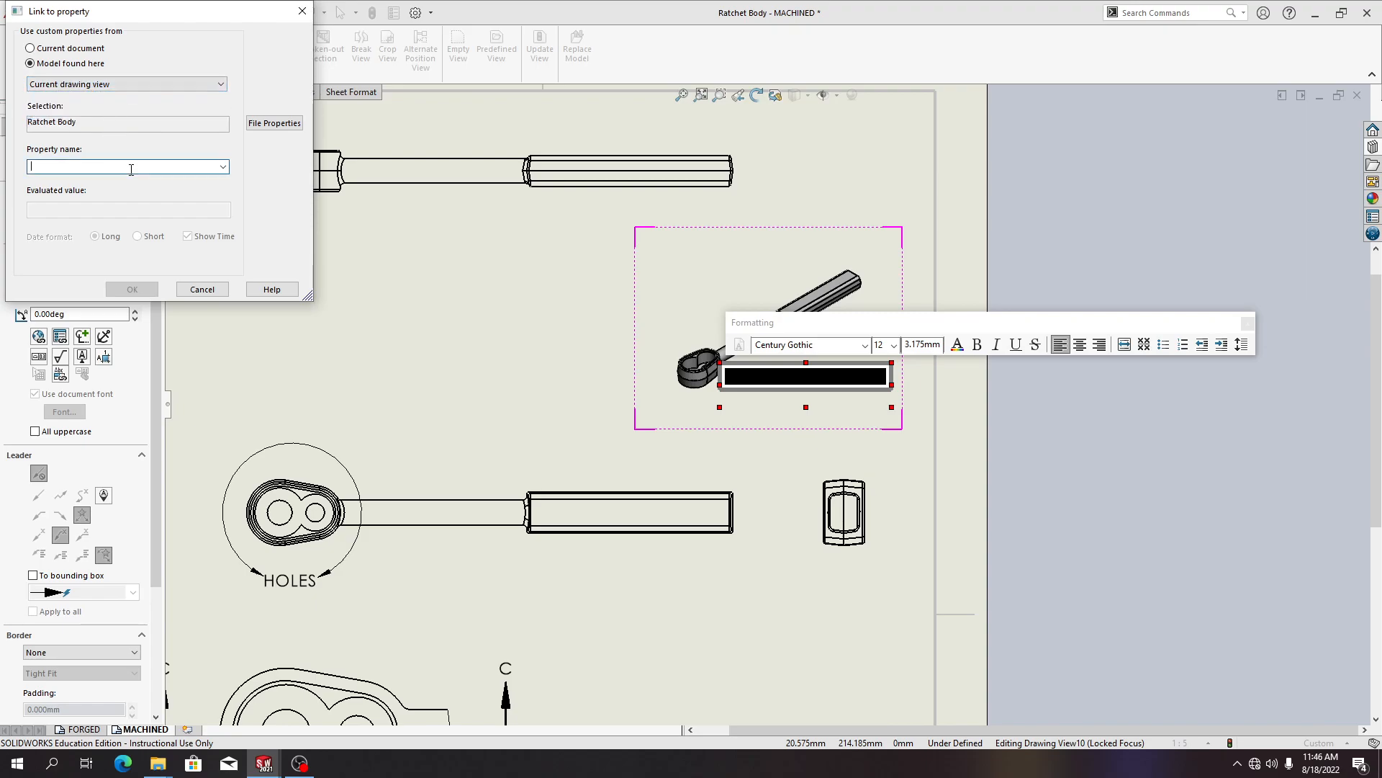
left_click(222, 167)
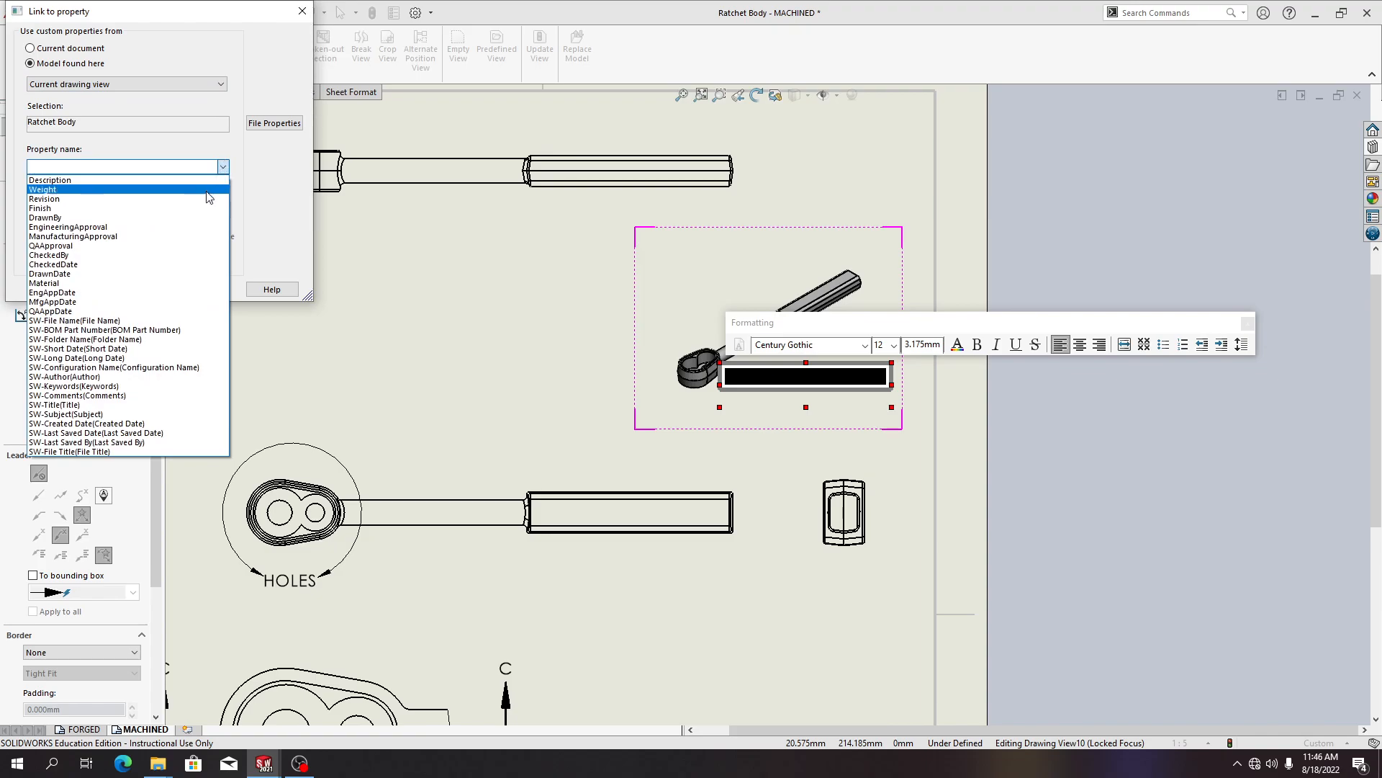
left_click(145, 367)
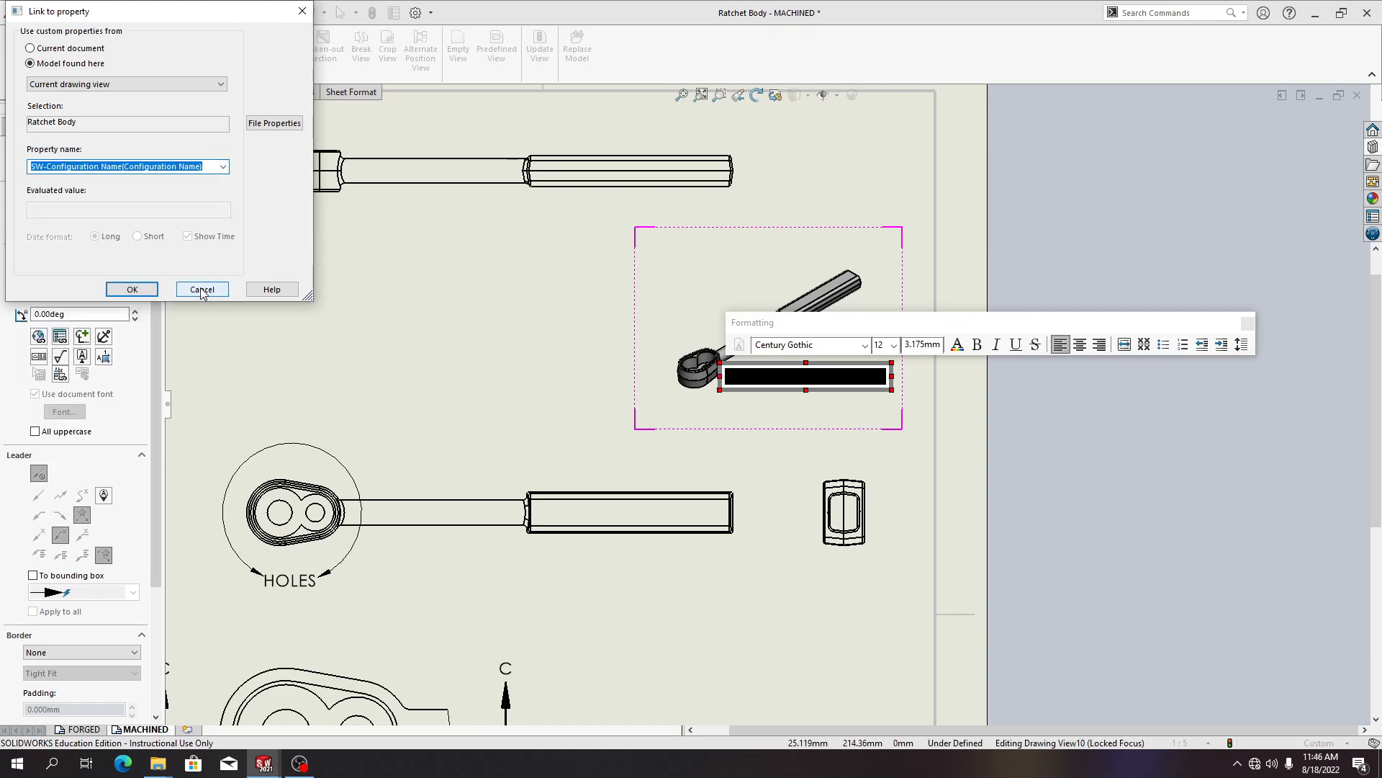
left_click(132, 288)
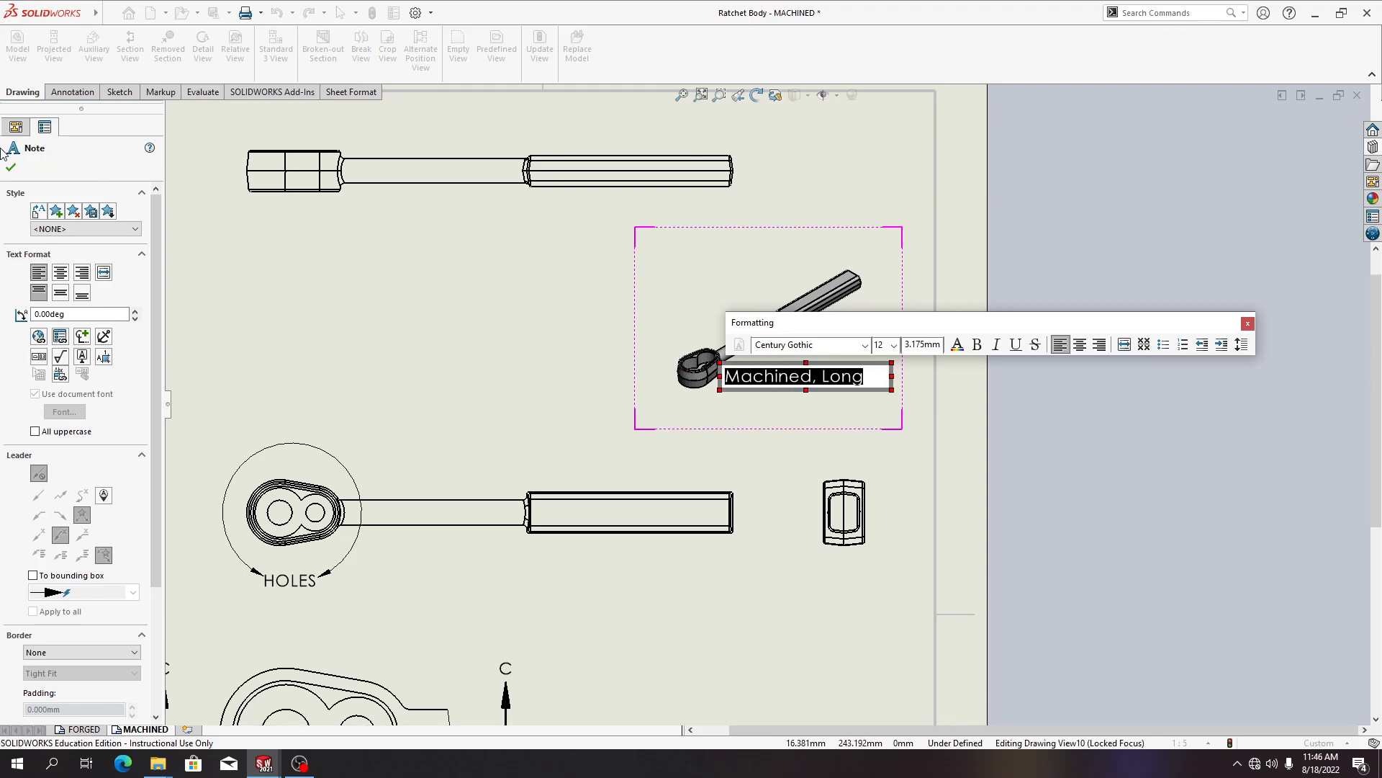
left_click(650, 334)
left_click(812, 391)
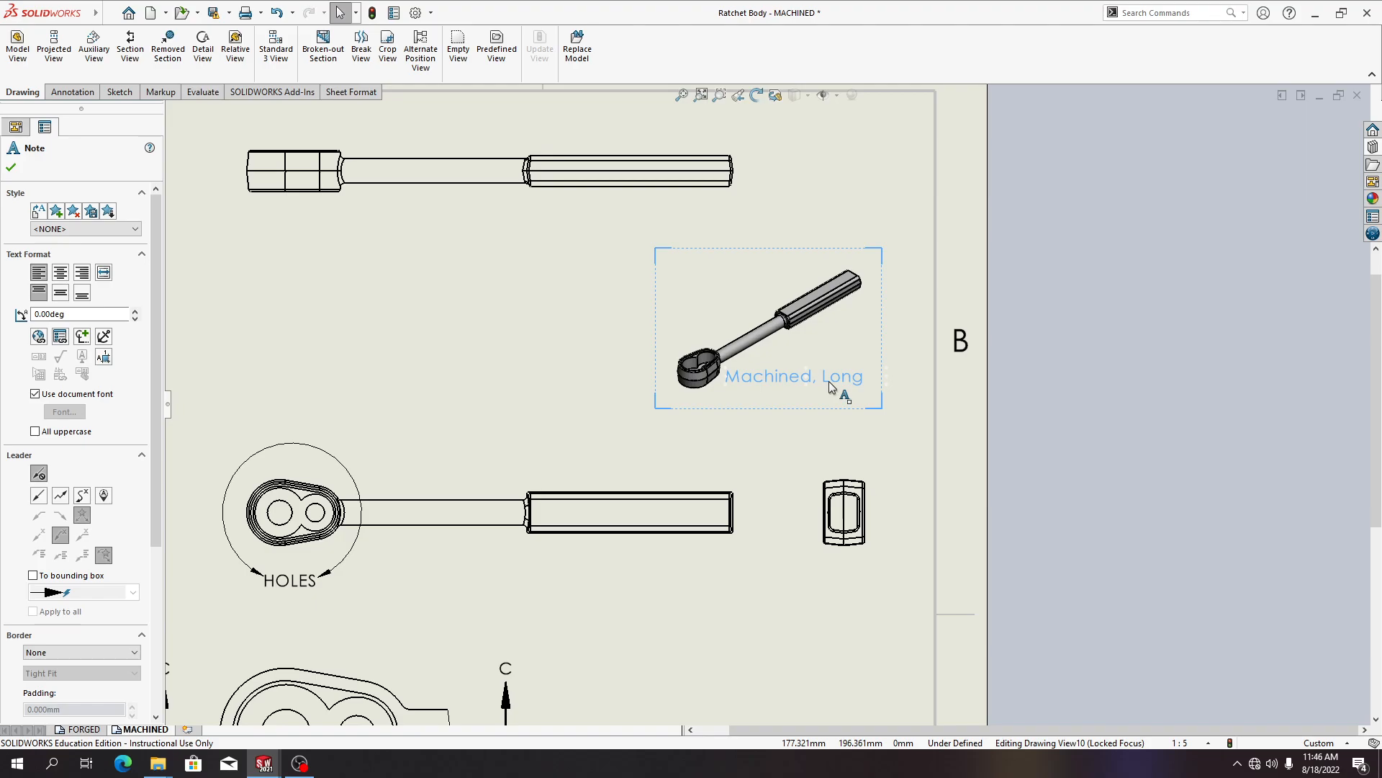
left_click(11, 169)
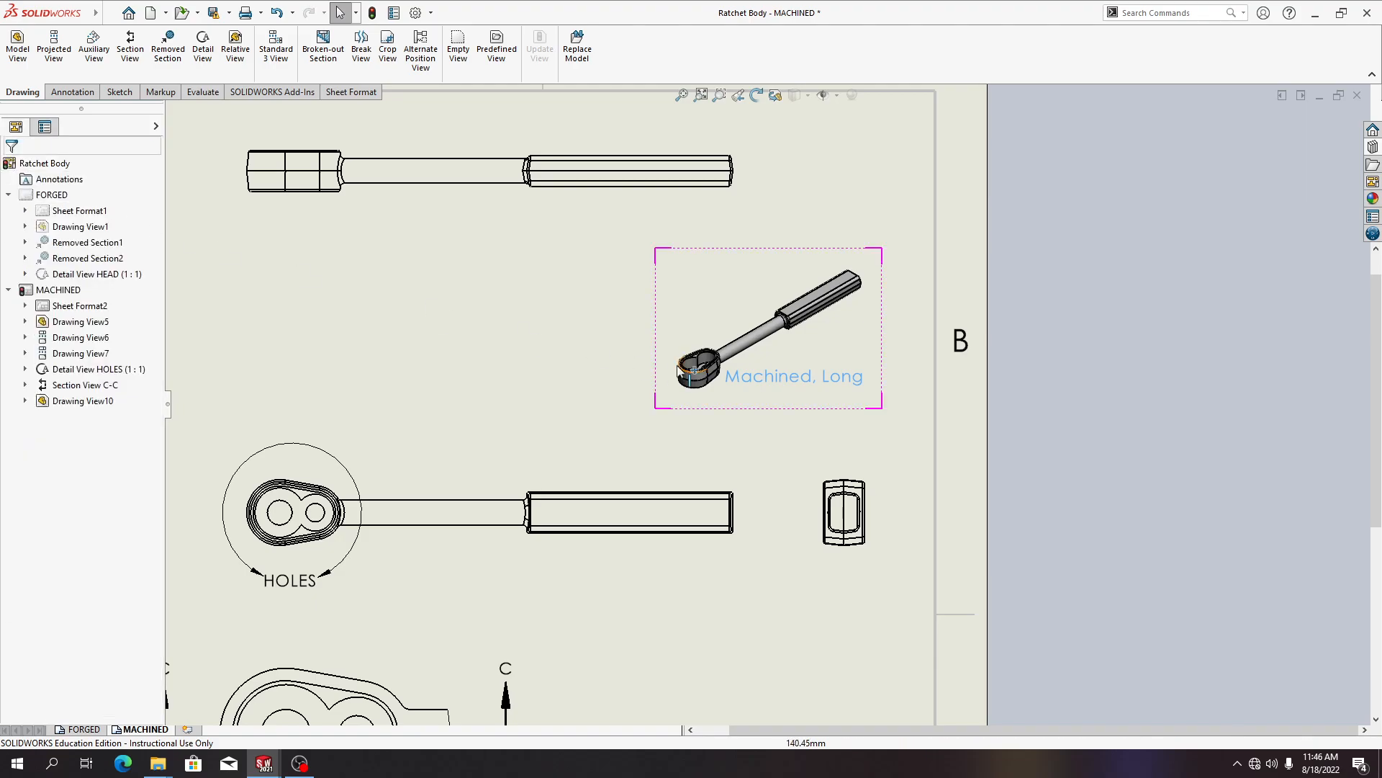
left_click(643, 420)
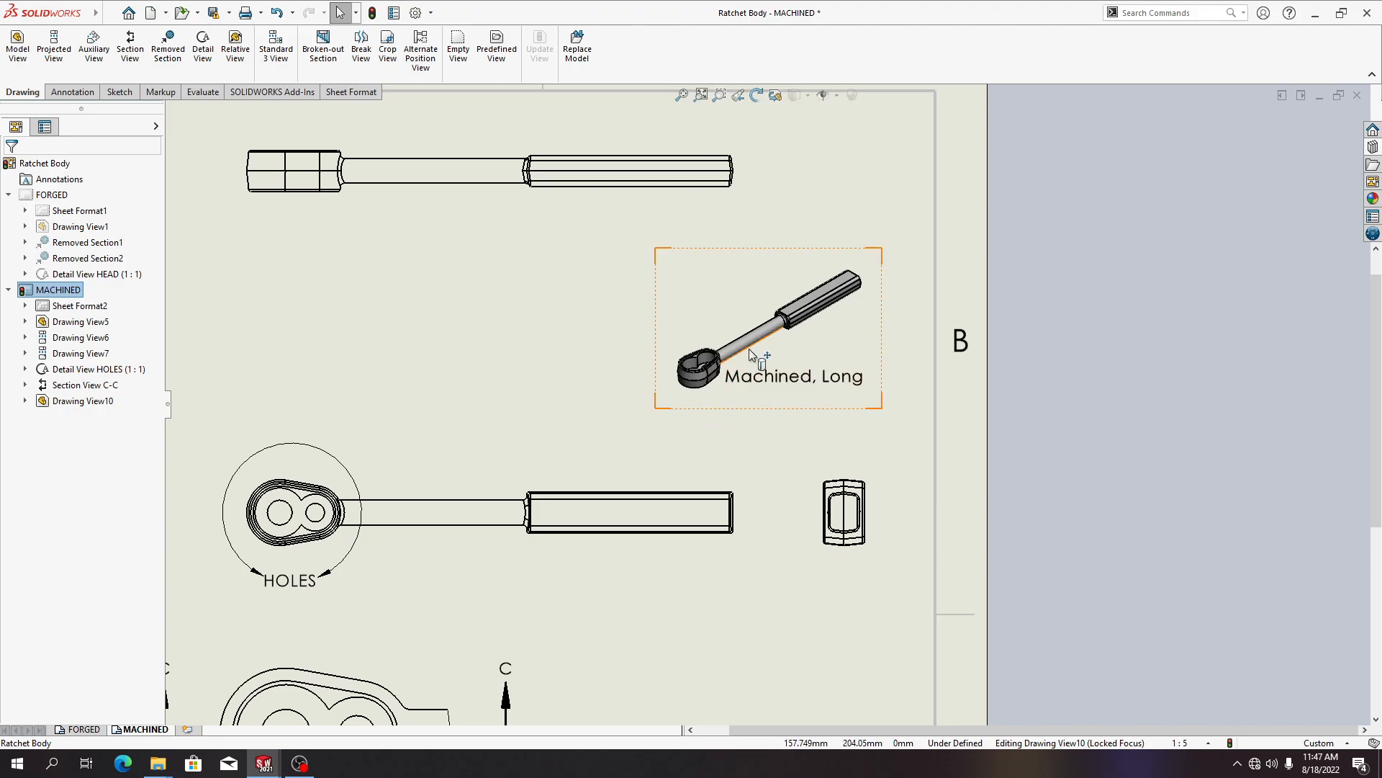
right_click(798, 255)
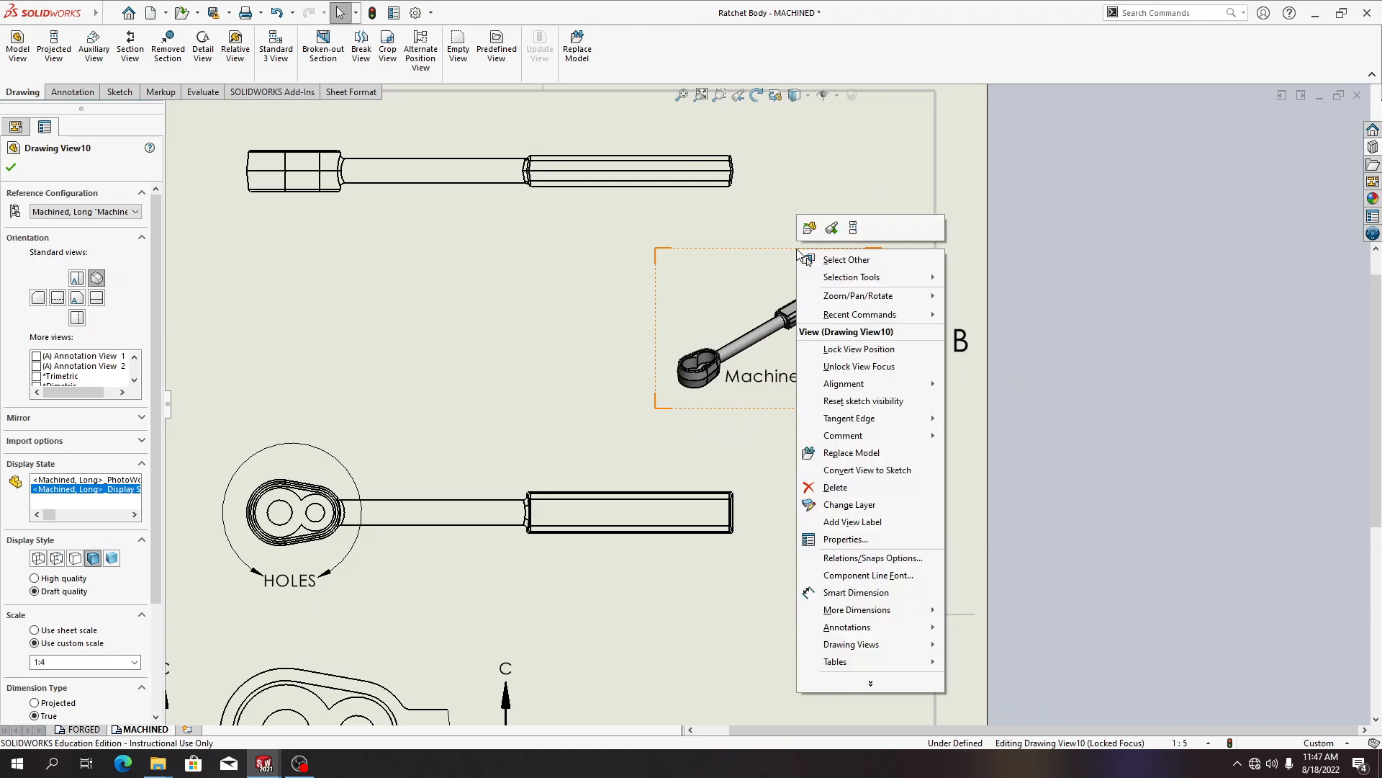
mouse_move(826, 297)
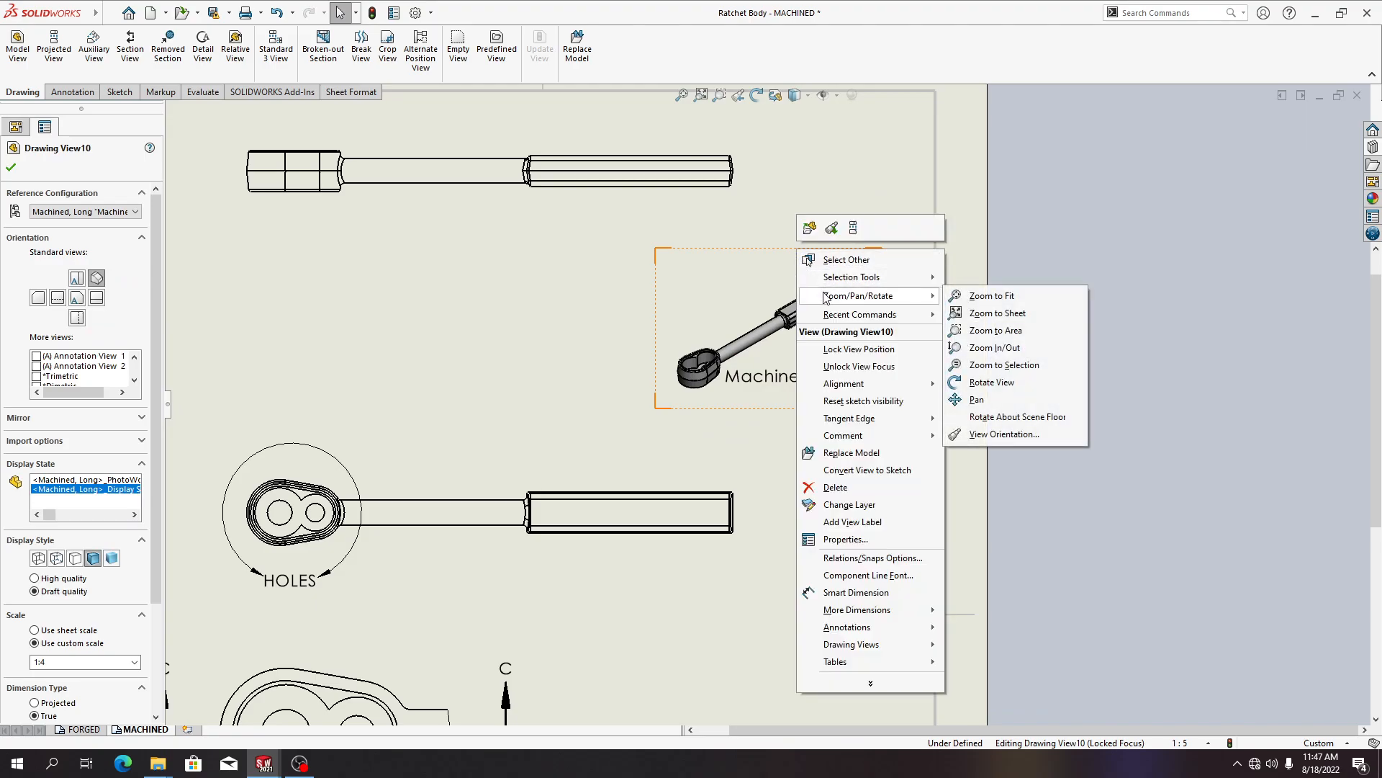
left_click(594, 262)
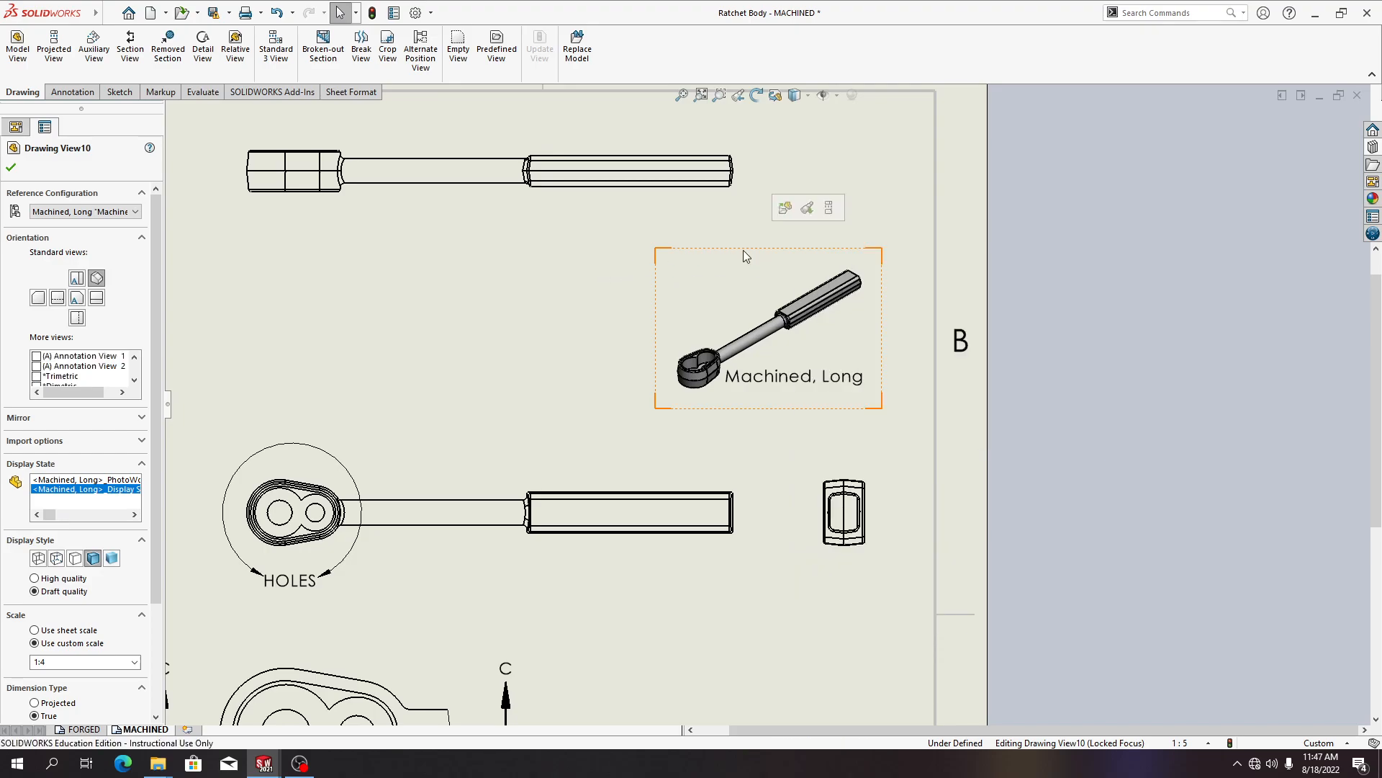
left_click(767, 336)
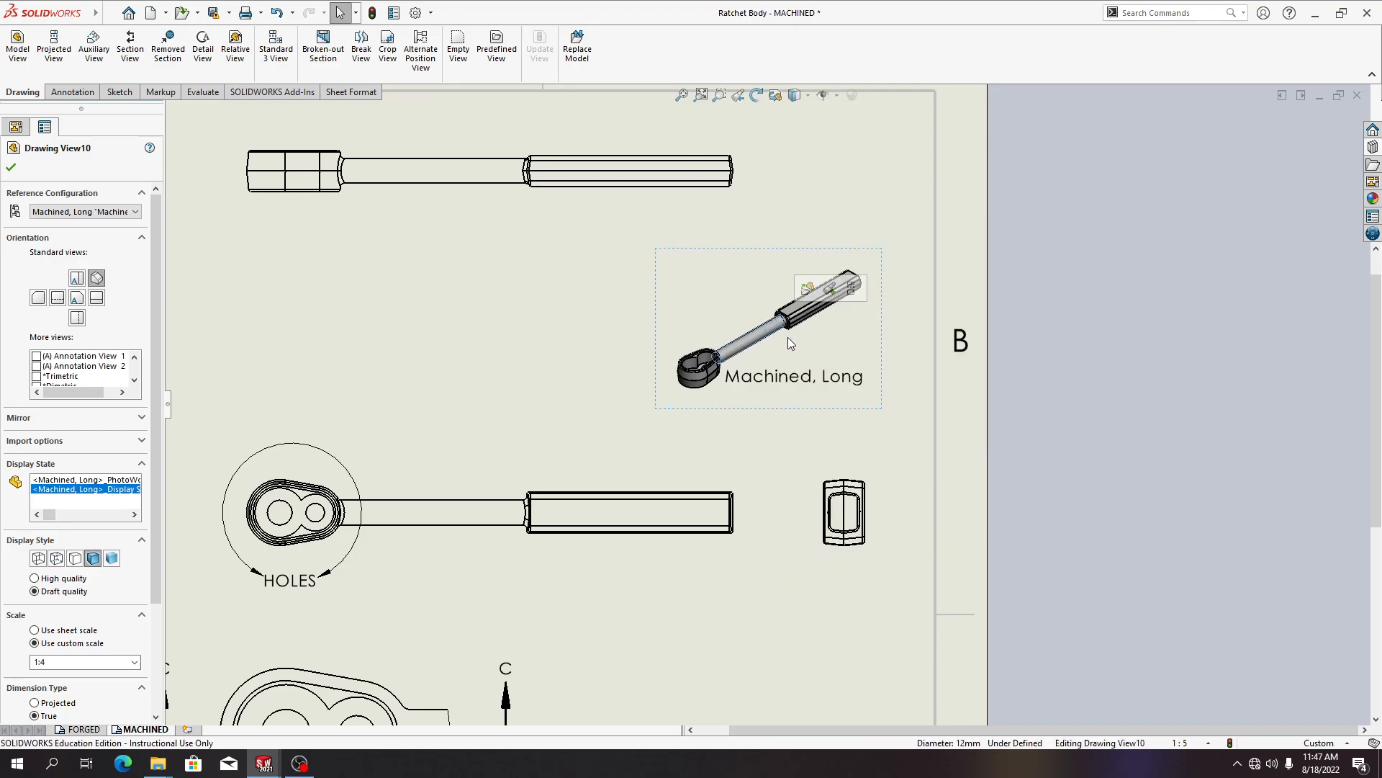
double_click(881, 330)
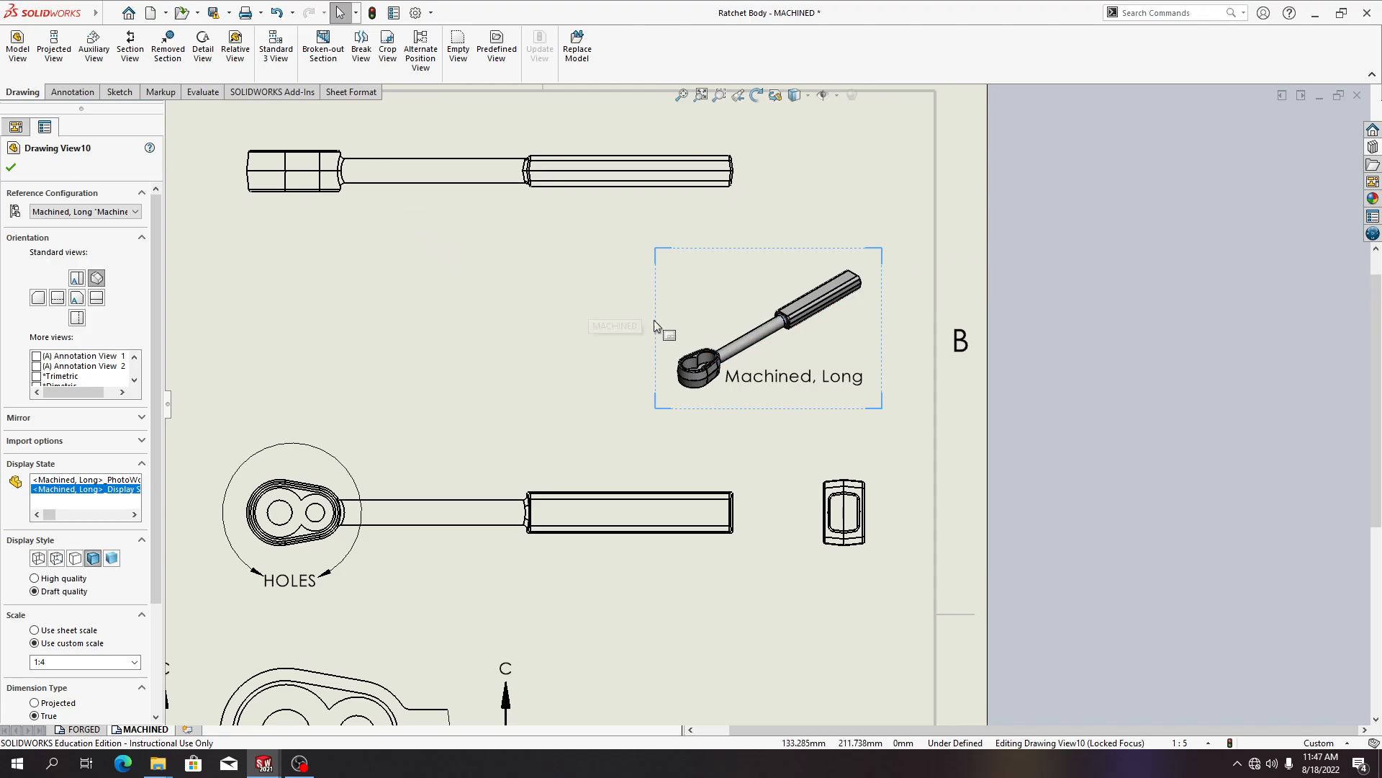
right_click(885, 330)
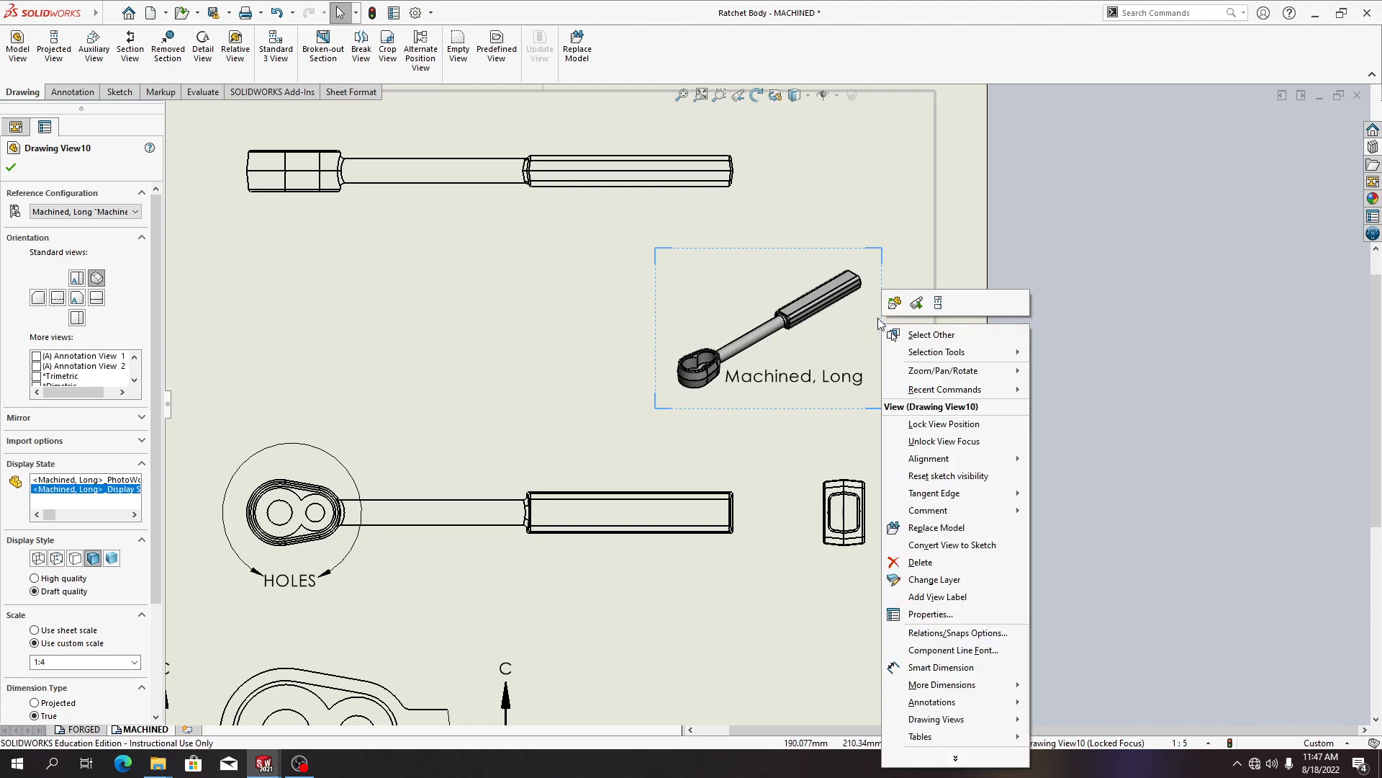
left_click(777, 252)
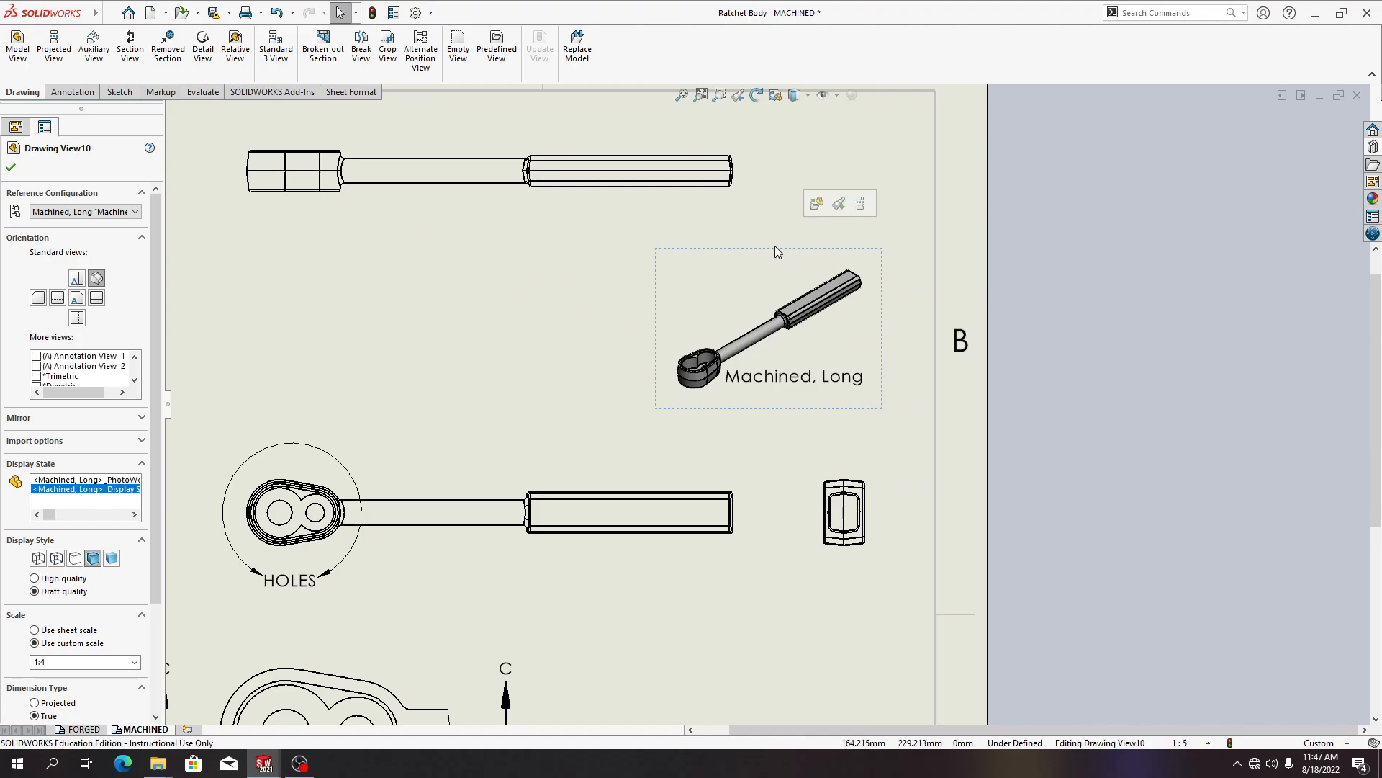
Copy the isometric view, paste a duplicate, and move it to the left of the original
left_click(135, 13)
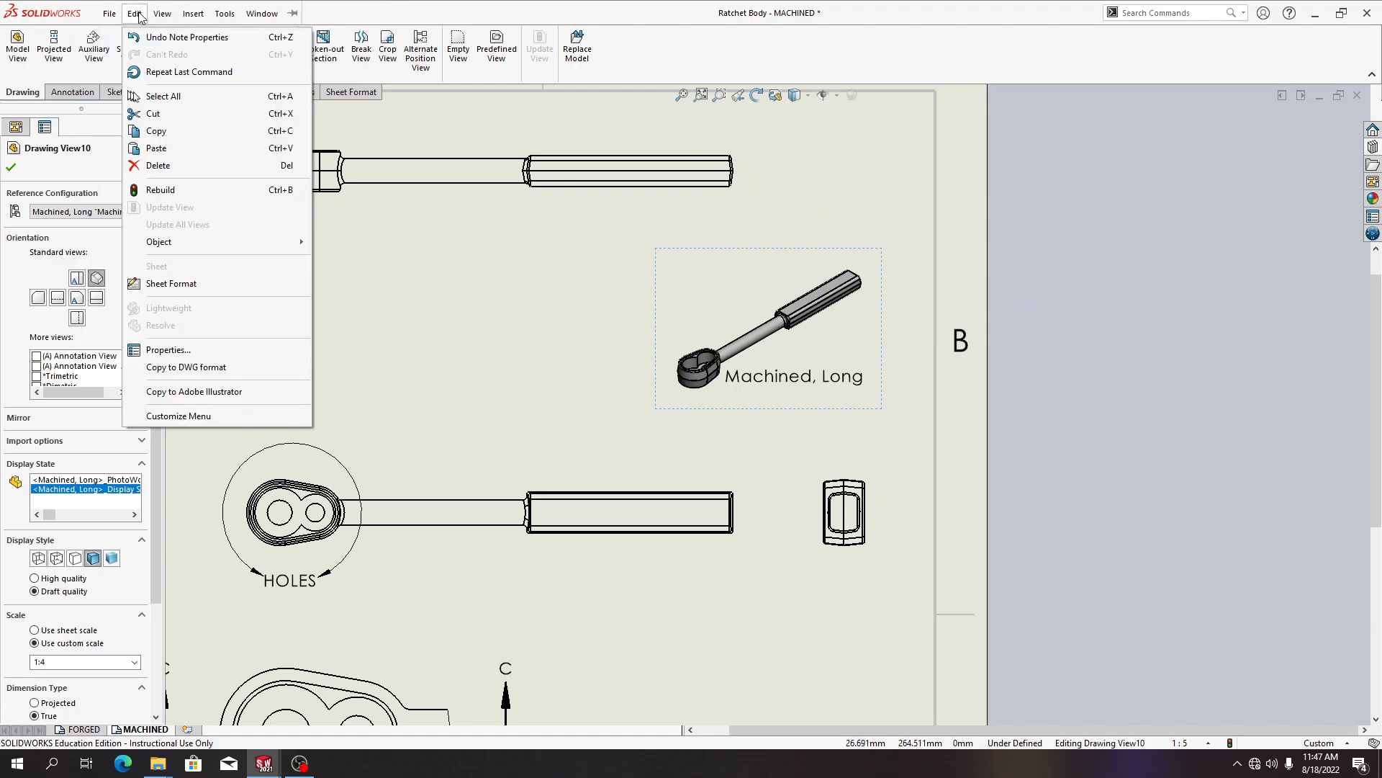
left_click(175, 130)
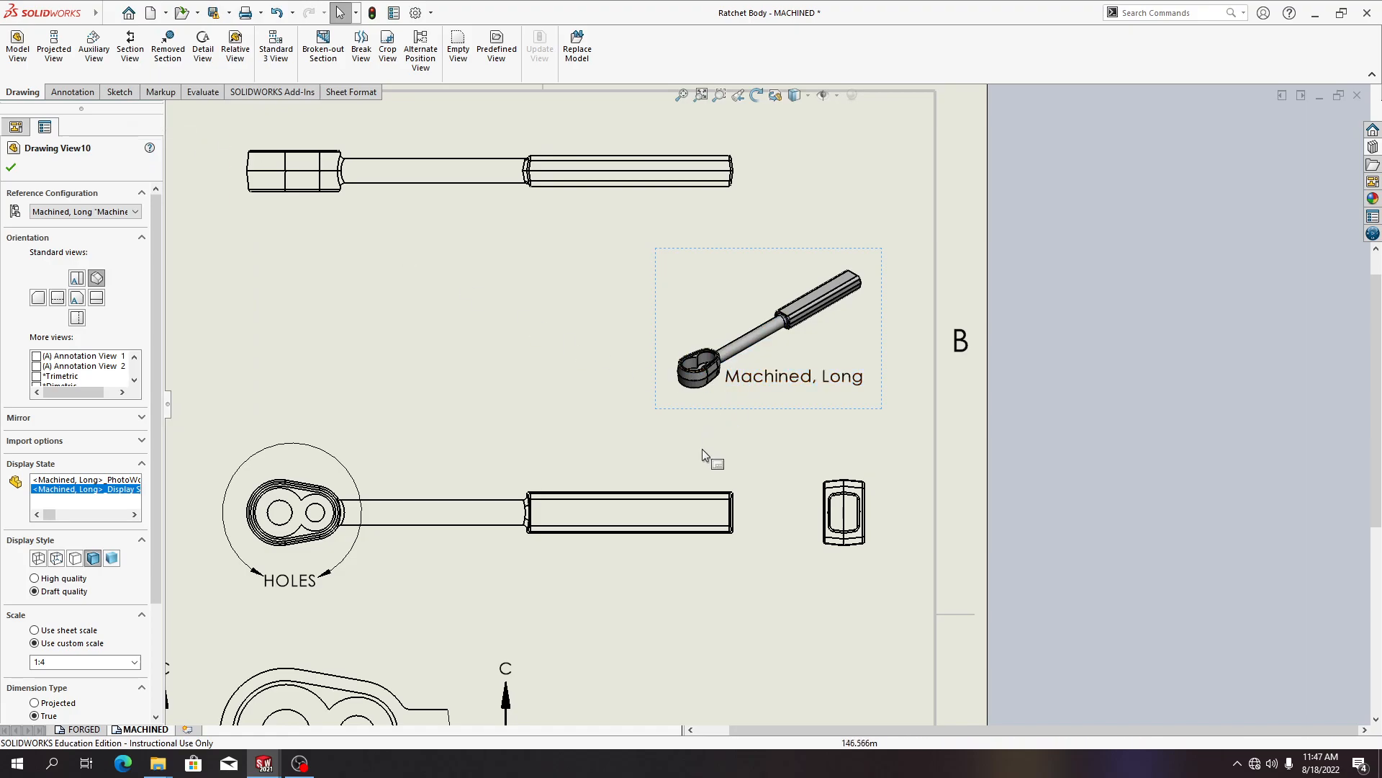
key("ctrl+v")
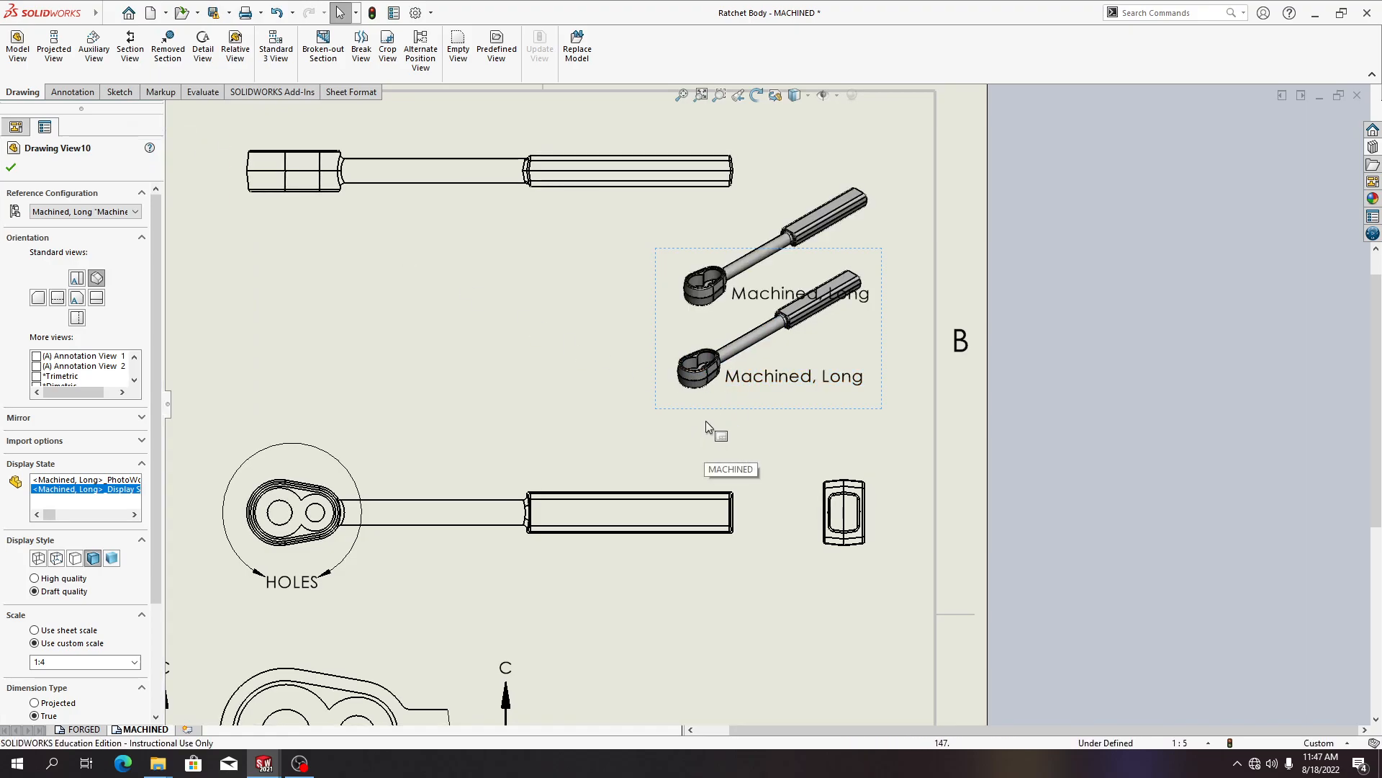
mouse_move(849, 176)
left_mouse_down()
mouse_move(395, 194)
mouse_move(597, 249)
left_mouse_up()
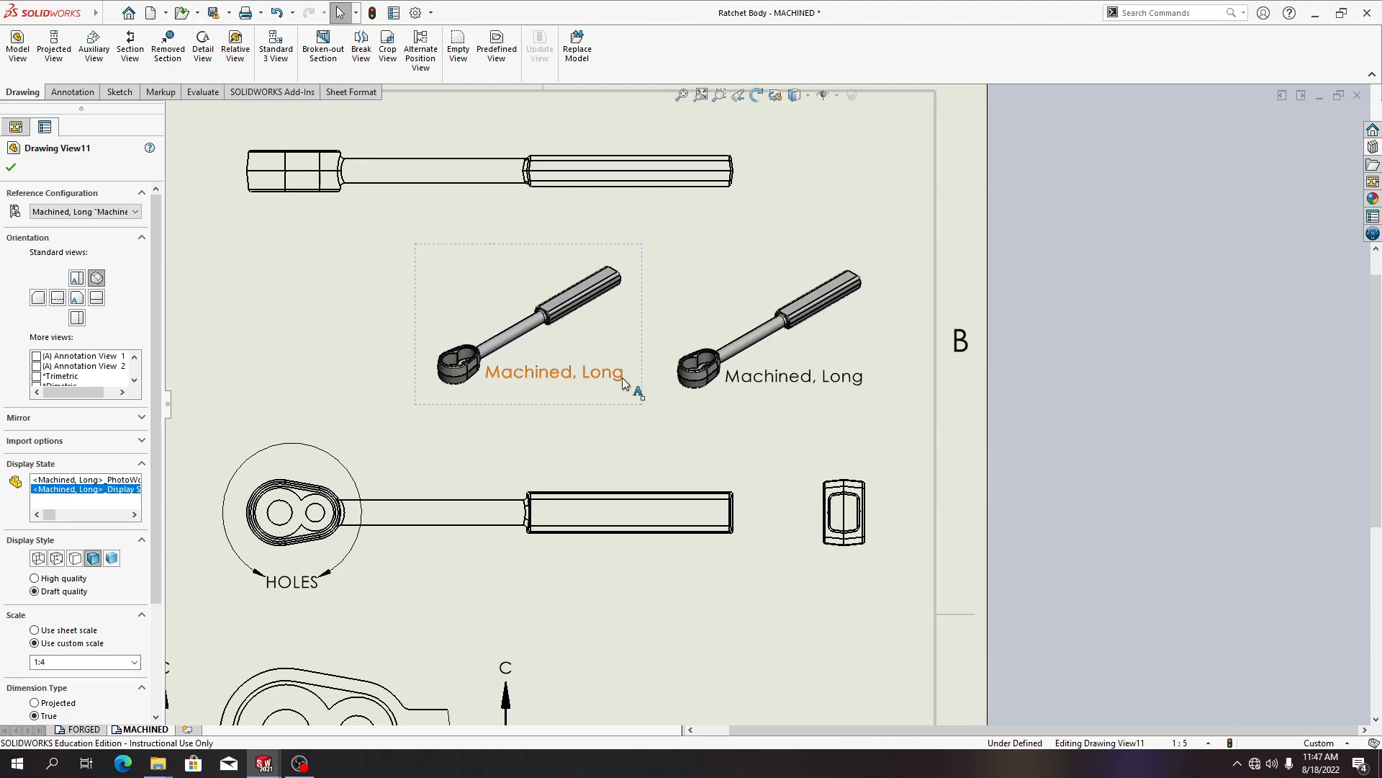
left_click(650, 426)
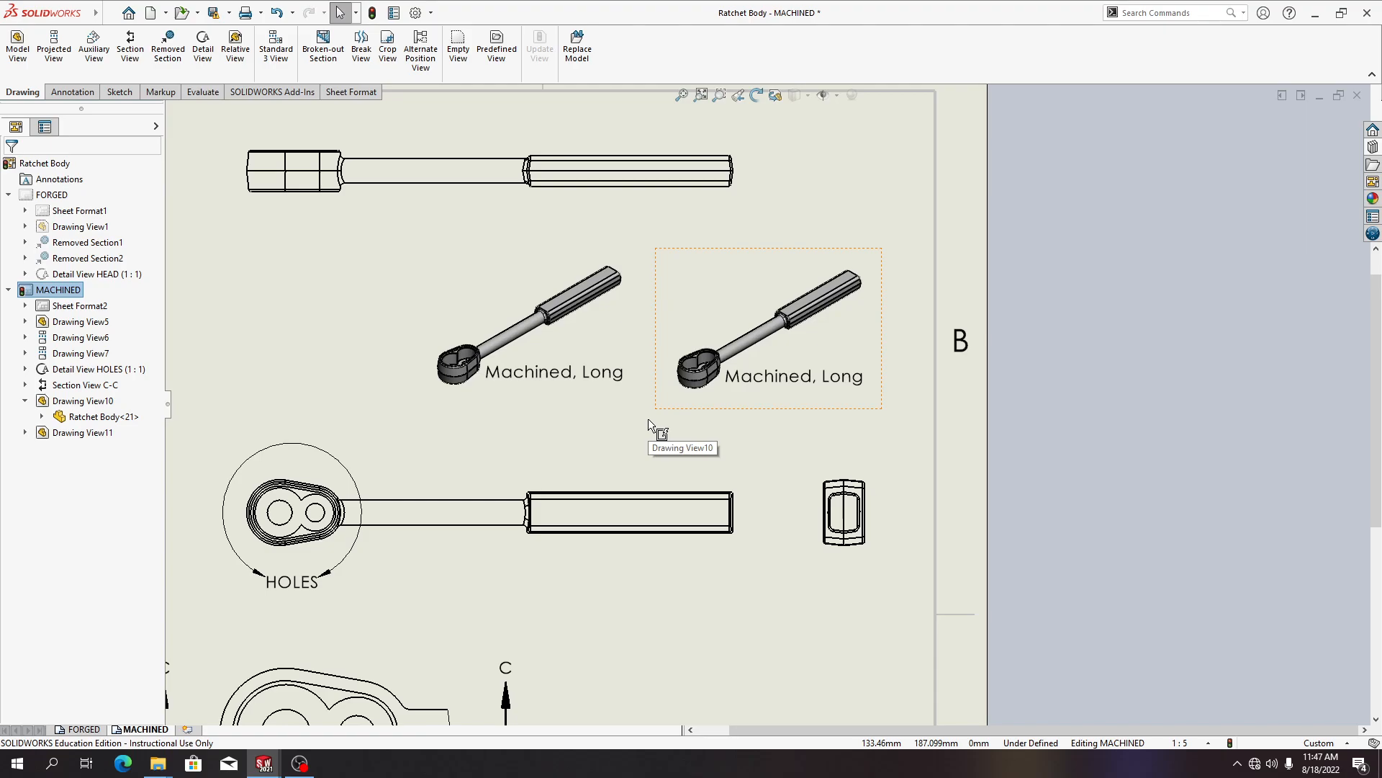
double_click(622, 375)
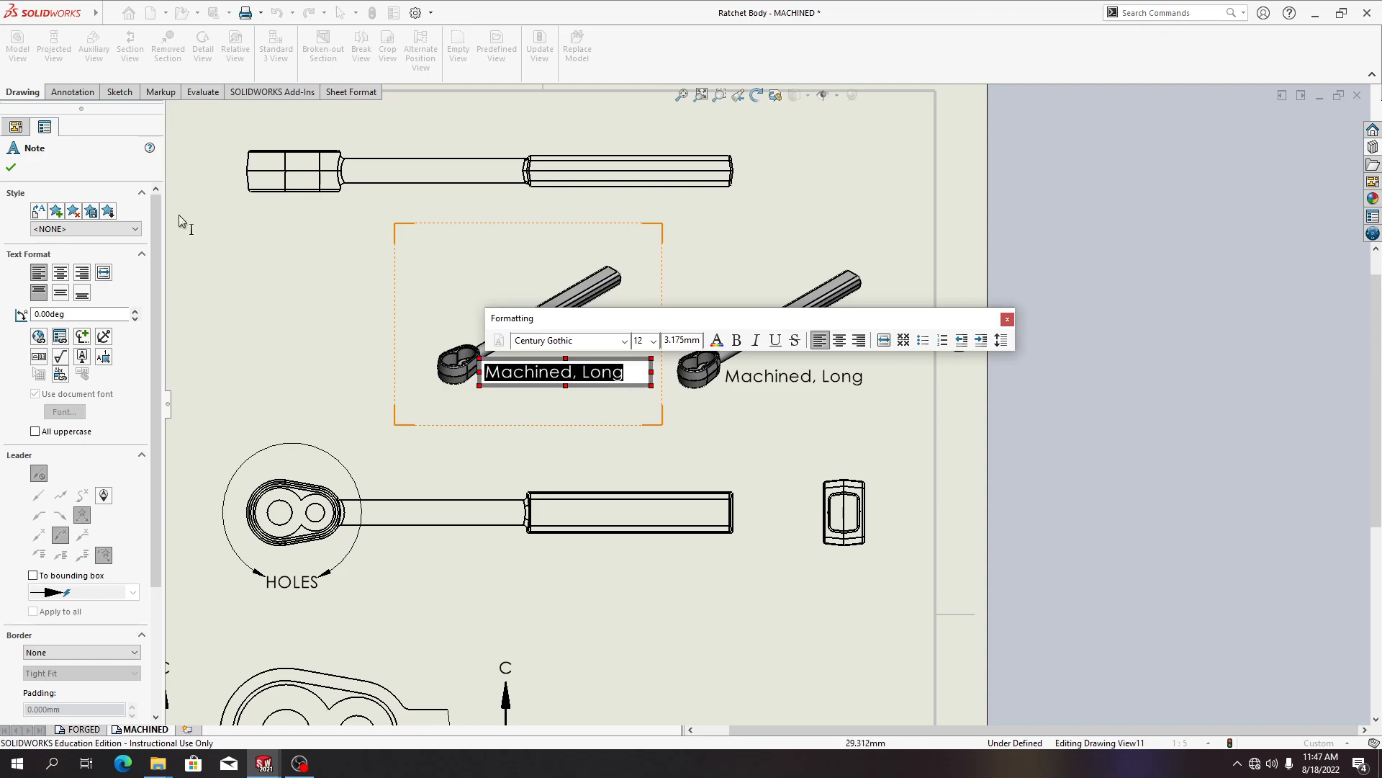
left_click(61, 338)
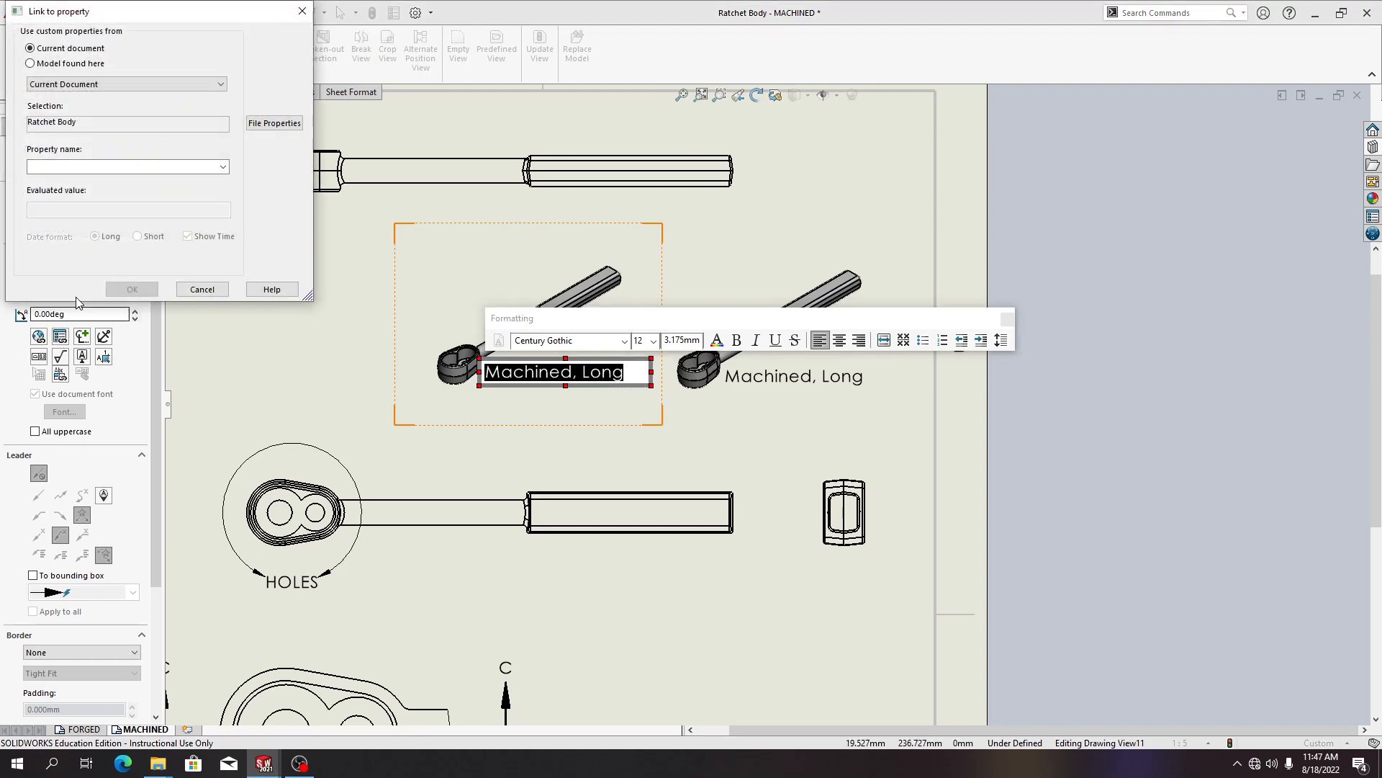
left_click(79, 65)
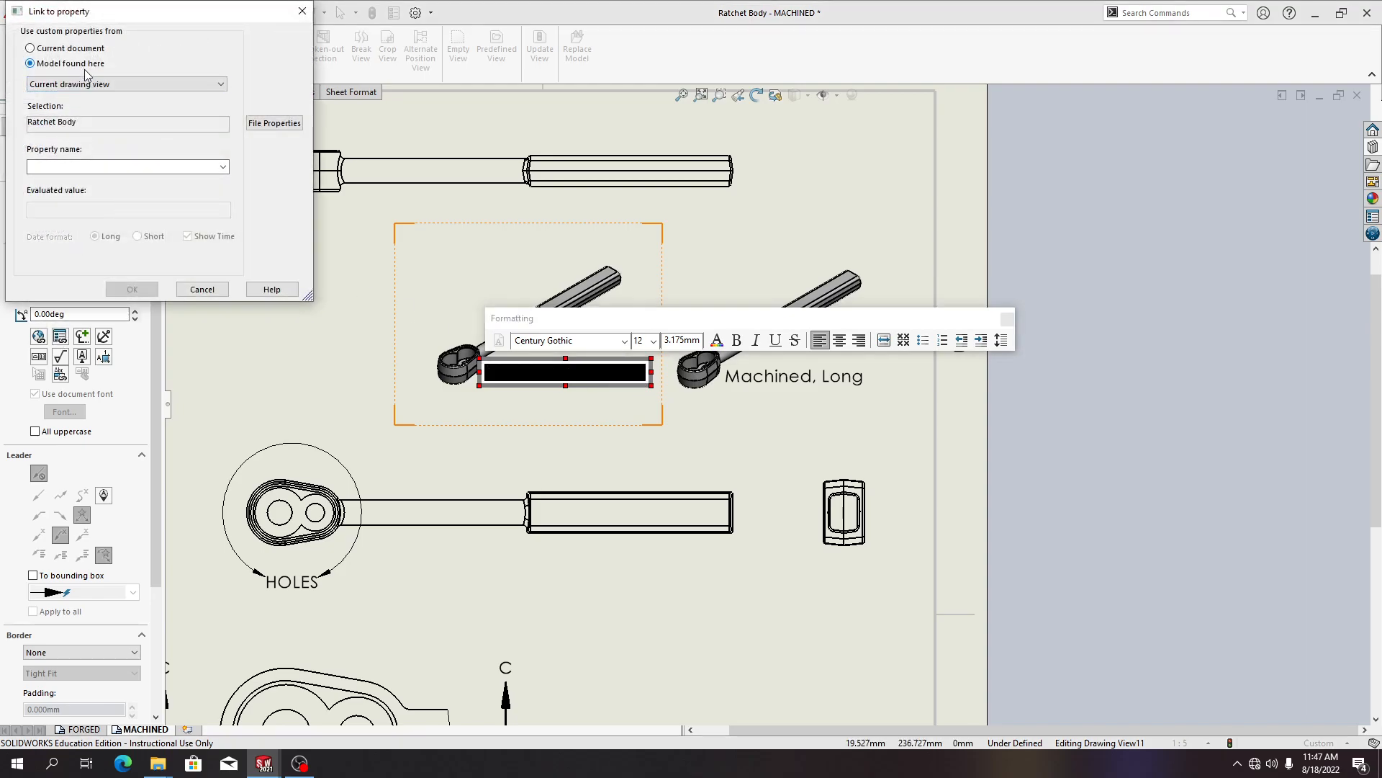
left_click(110, 88)
left_click(110, 88)
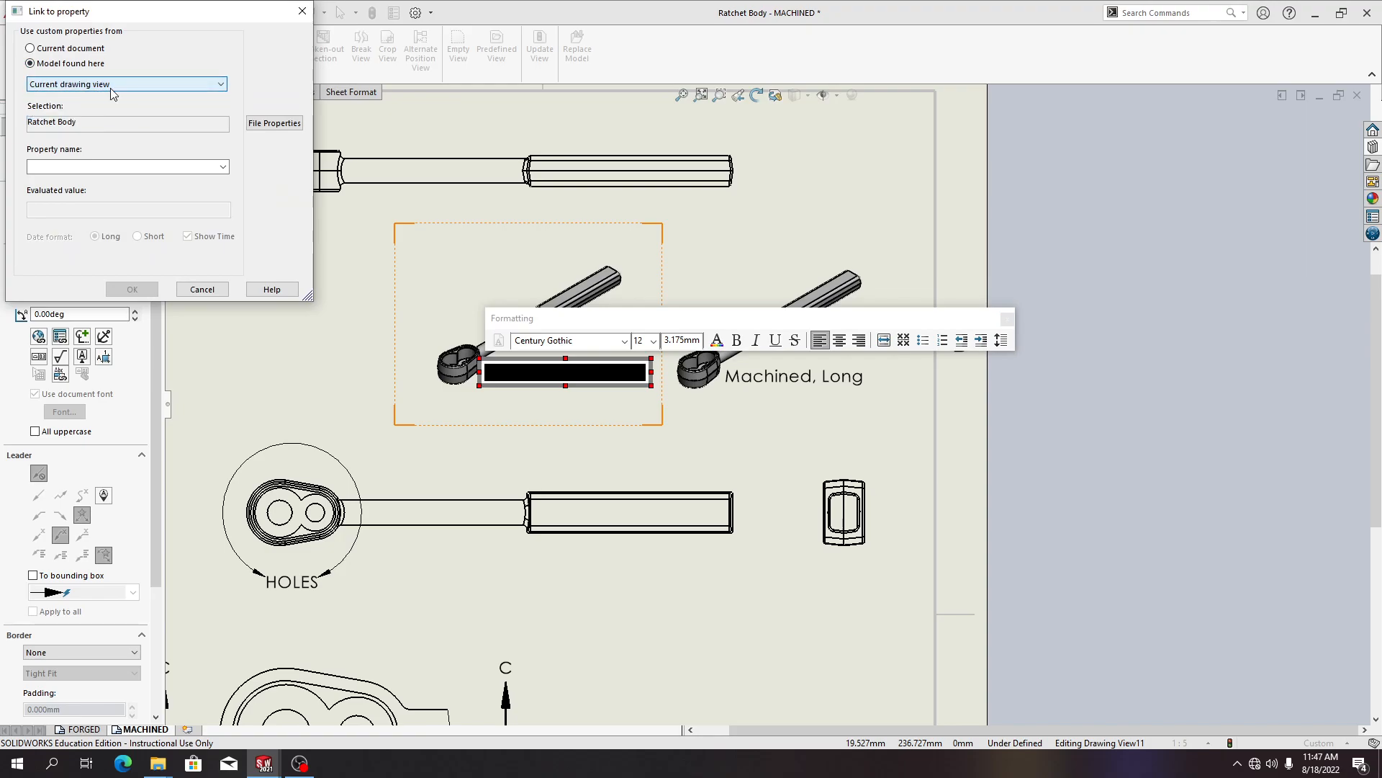
left_click(223, 167)
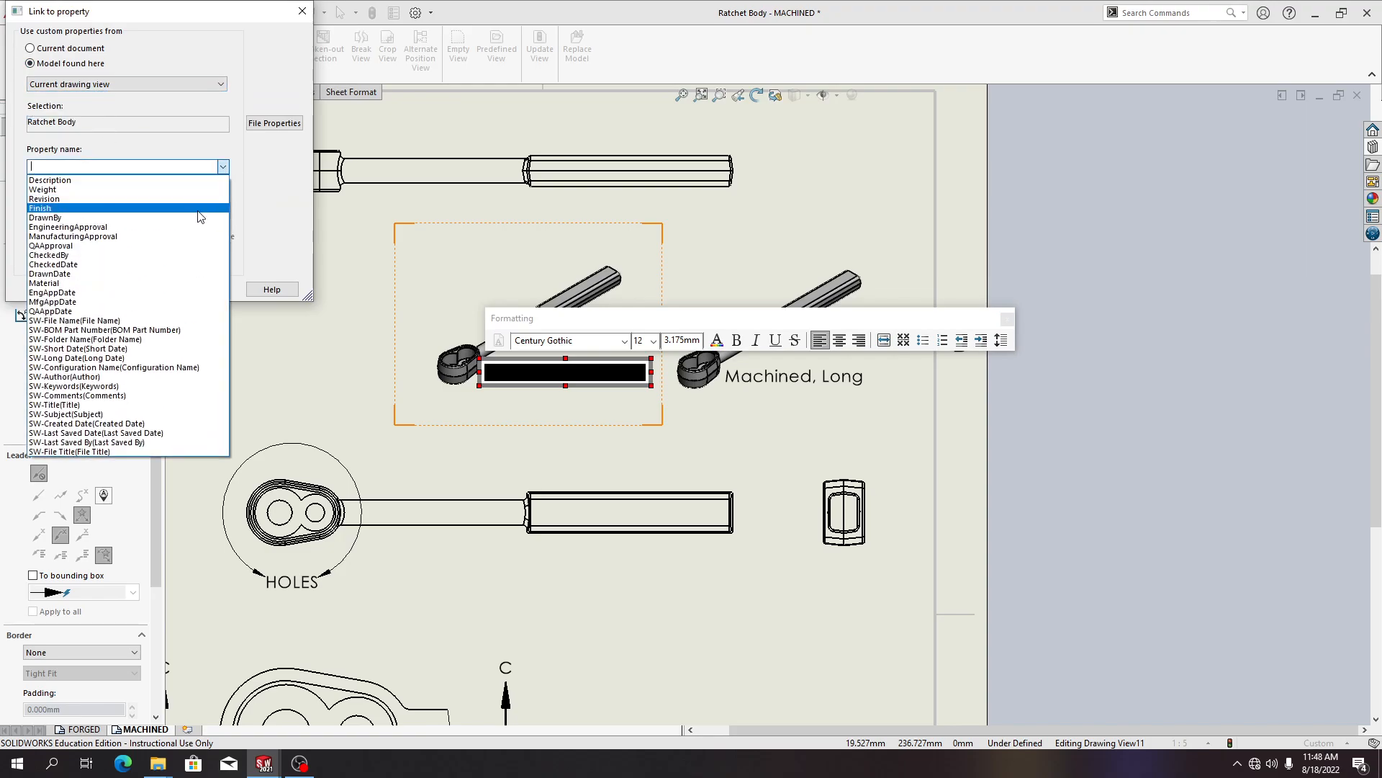
left_click(350, 311)
left_click(201, 290)
Replace the copied view's note text with "CONFIGURATION, MACHINED SHORT" on two lines
left_click(612, 369)
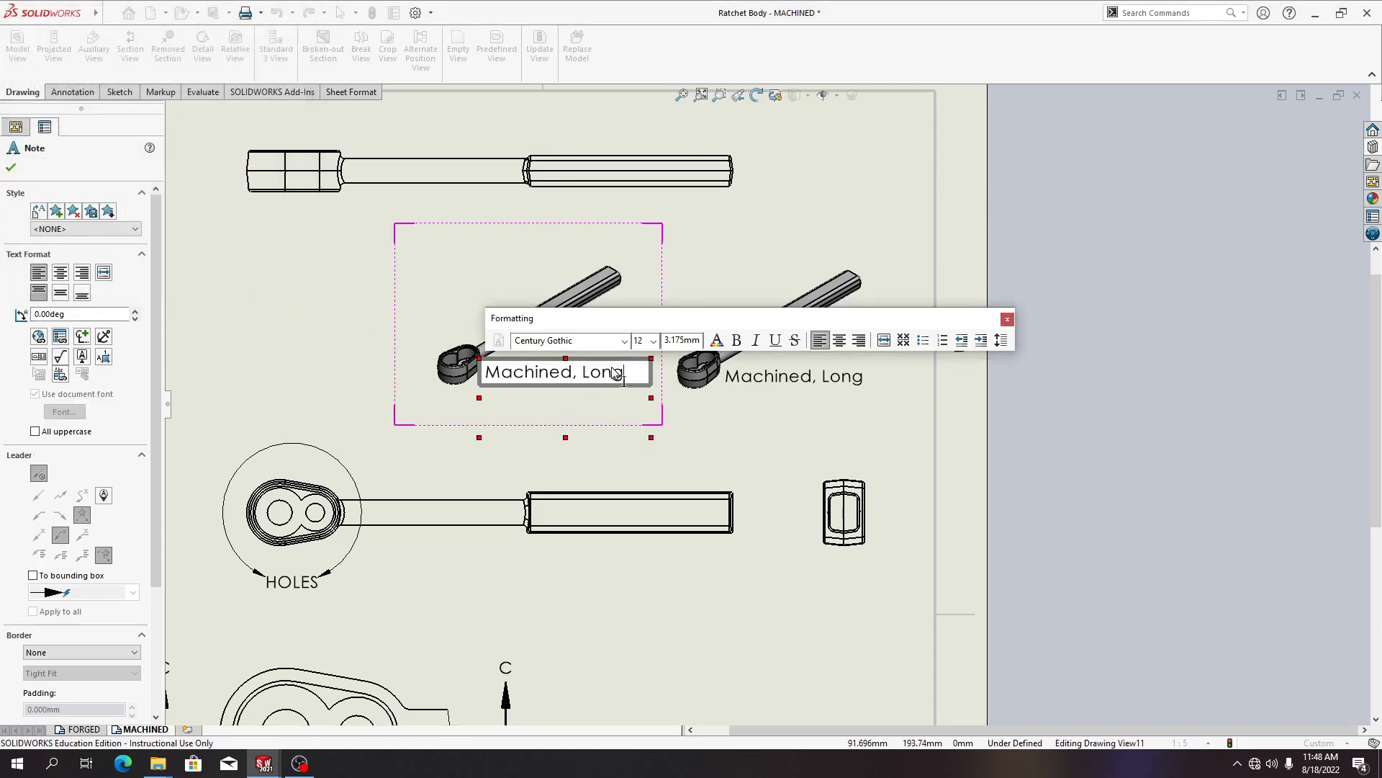
left_click(630, 367)
key("BackSpace")
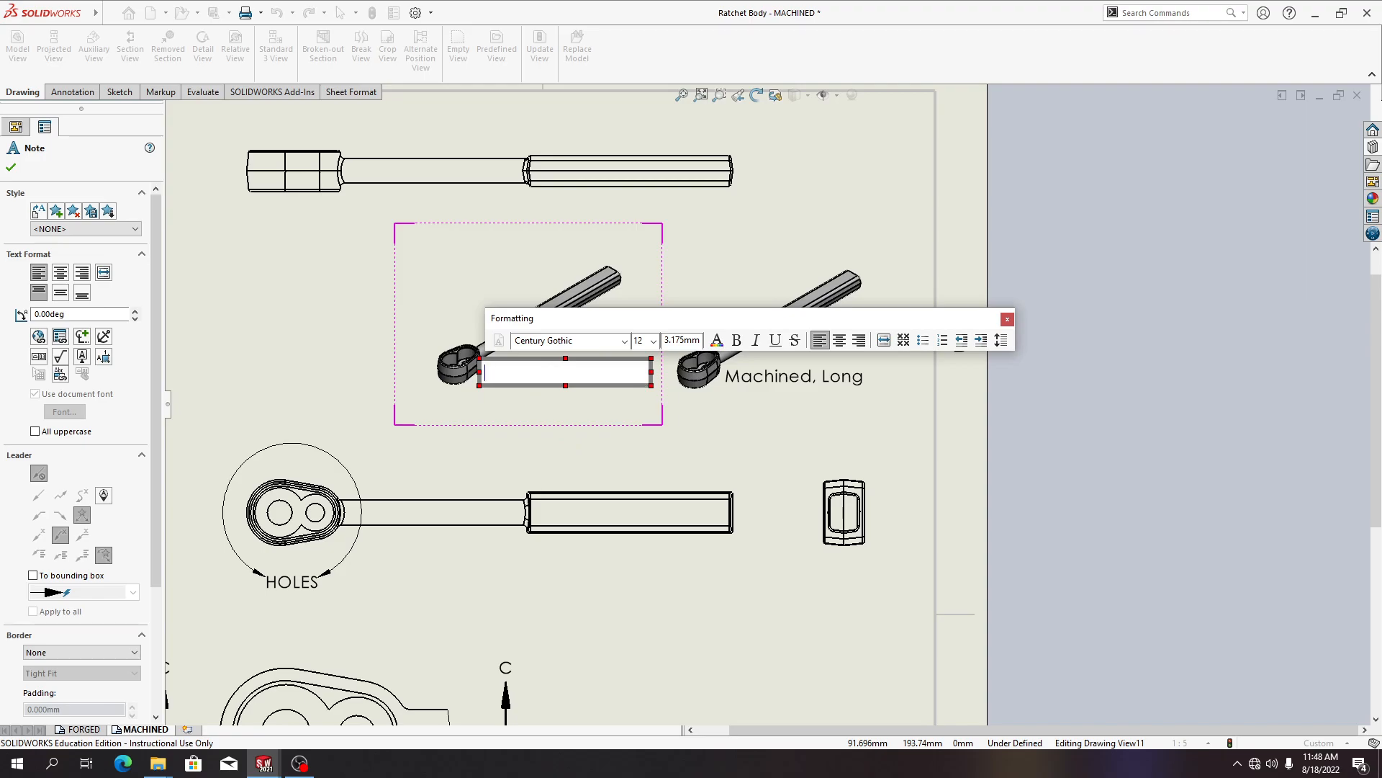
type("cONFIG")
key("BackSpace")
key("BackSpace")
key("BackSpace")
key("BackSpace")
key("BackSpace")
type("CONGI")
key("BackSpace")
key("BackSpace")
type("FIGURATI")
type("MACHINED SHORT")
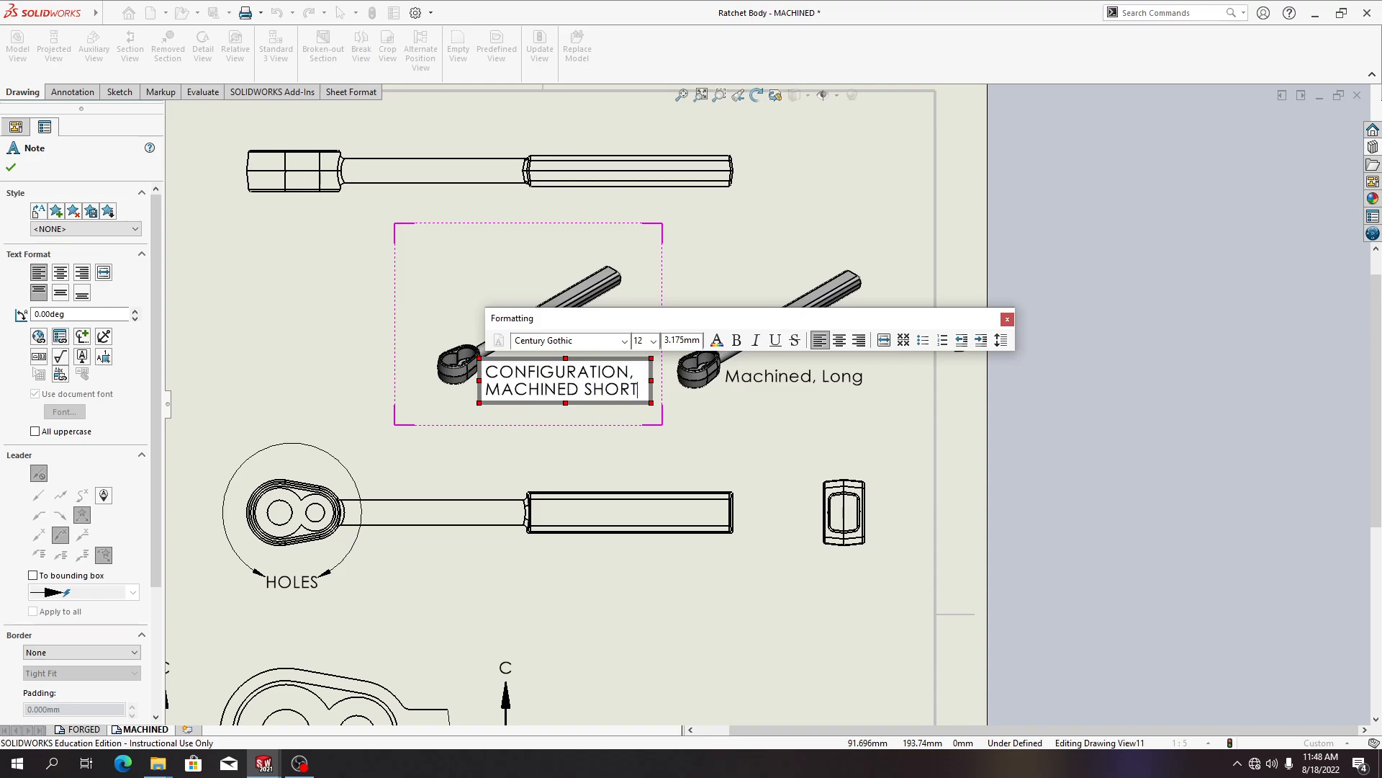
left_click(710, 459)
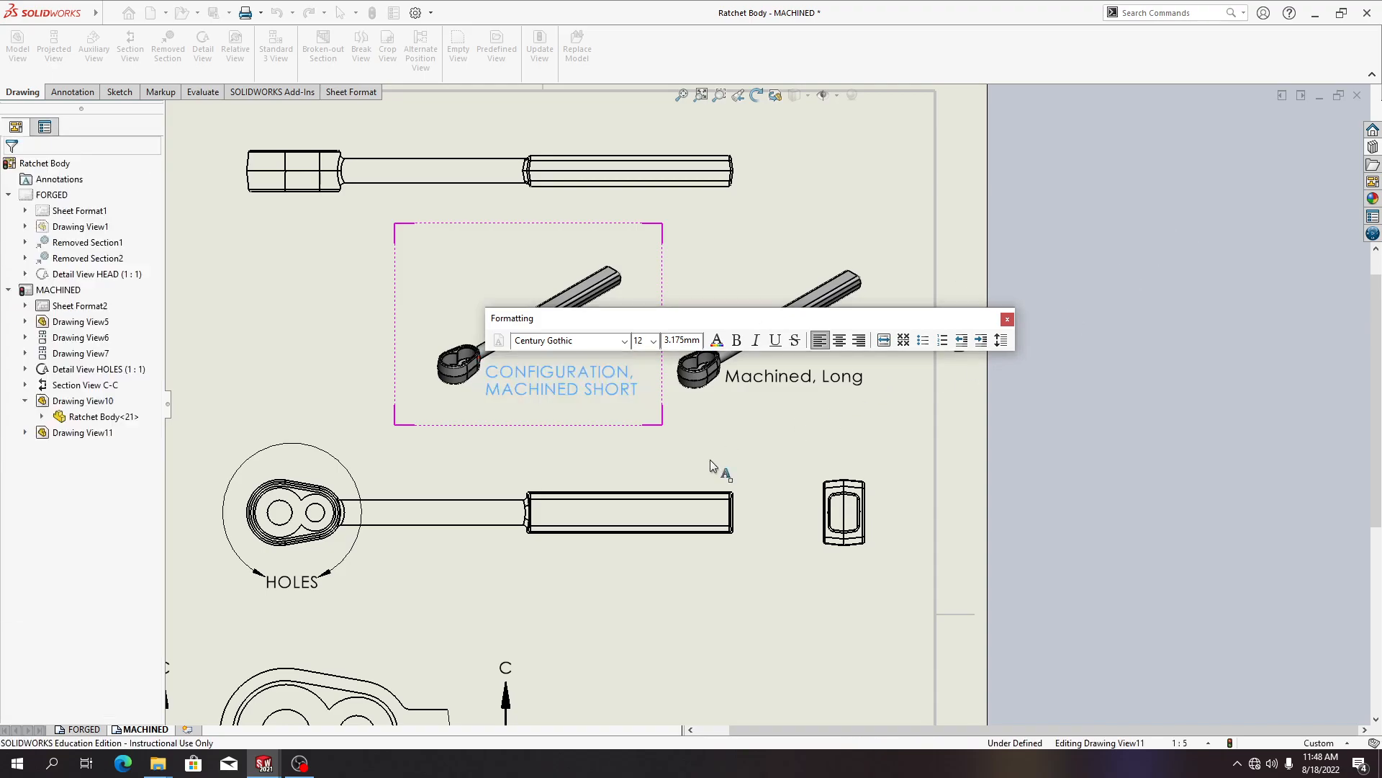
Replace the copied note's text with a link to the model's SW-Configuration Name property and accept the note
double_click(563, 375)
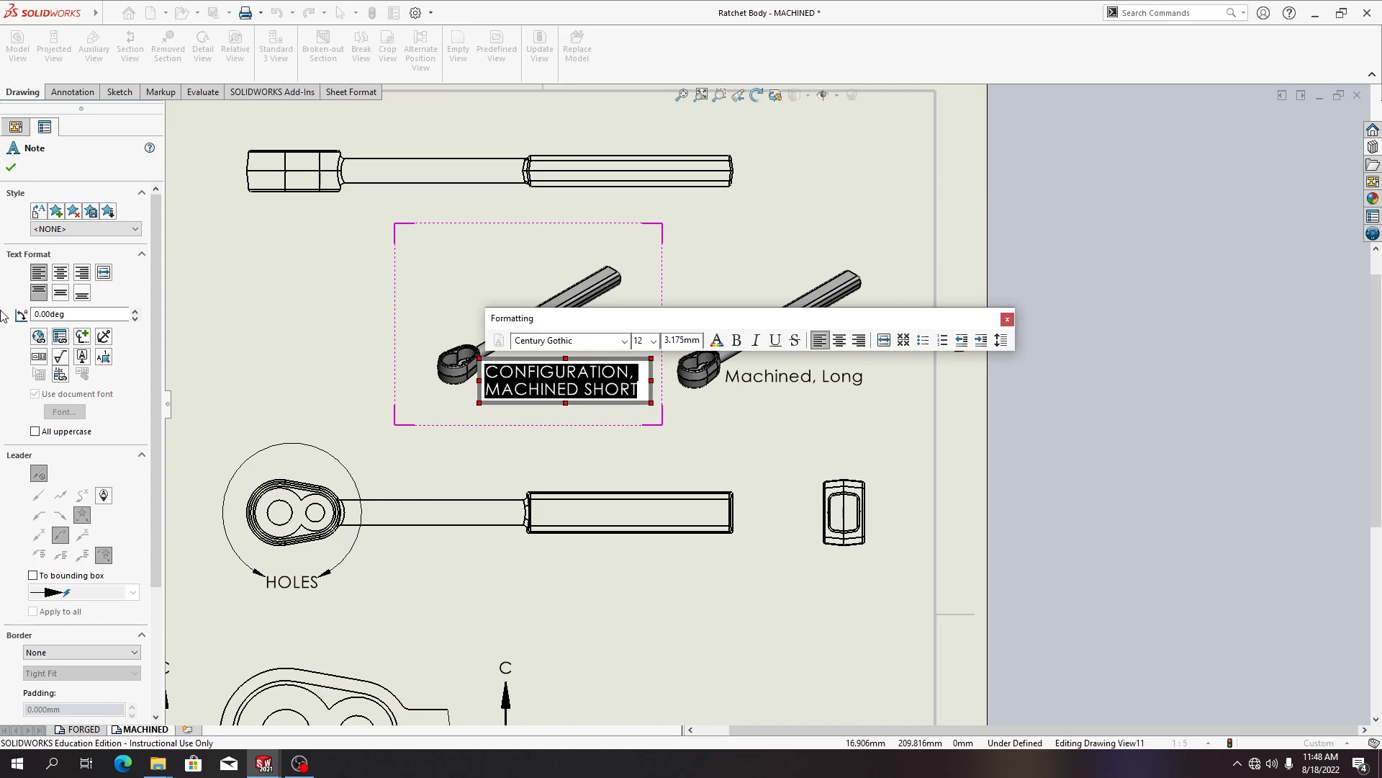
left_click(60, 338)
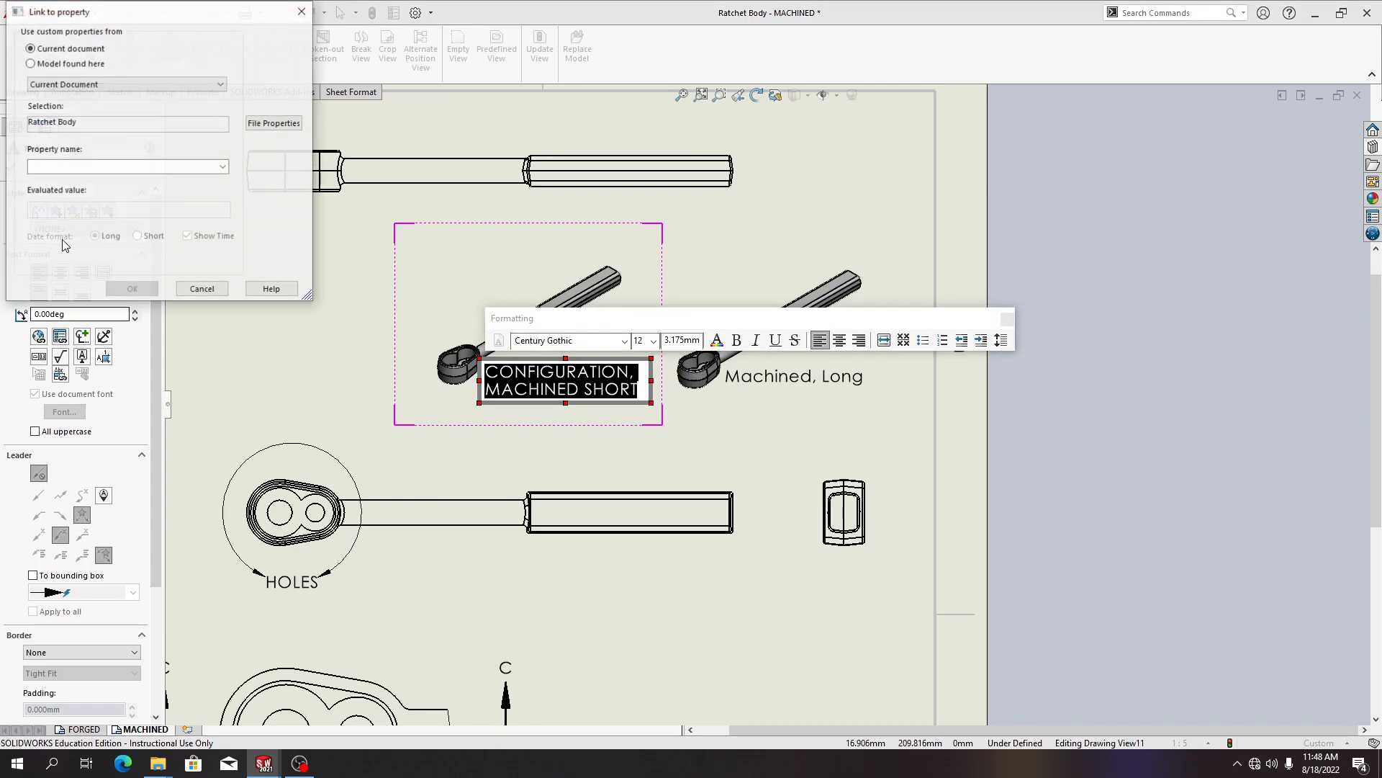
left_click(91, 65)
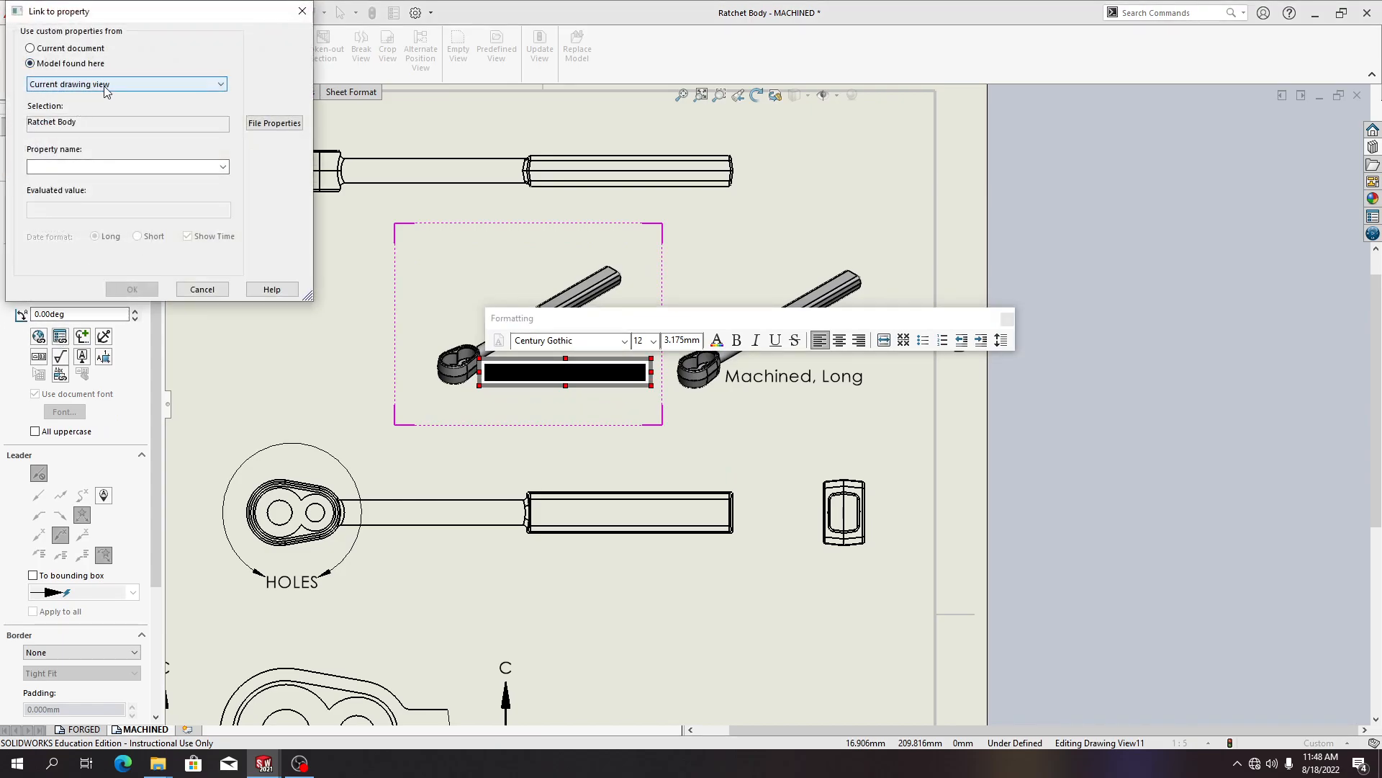
left_click(102, 166)
left_click(222, 167)
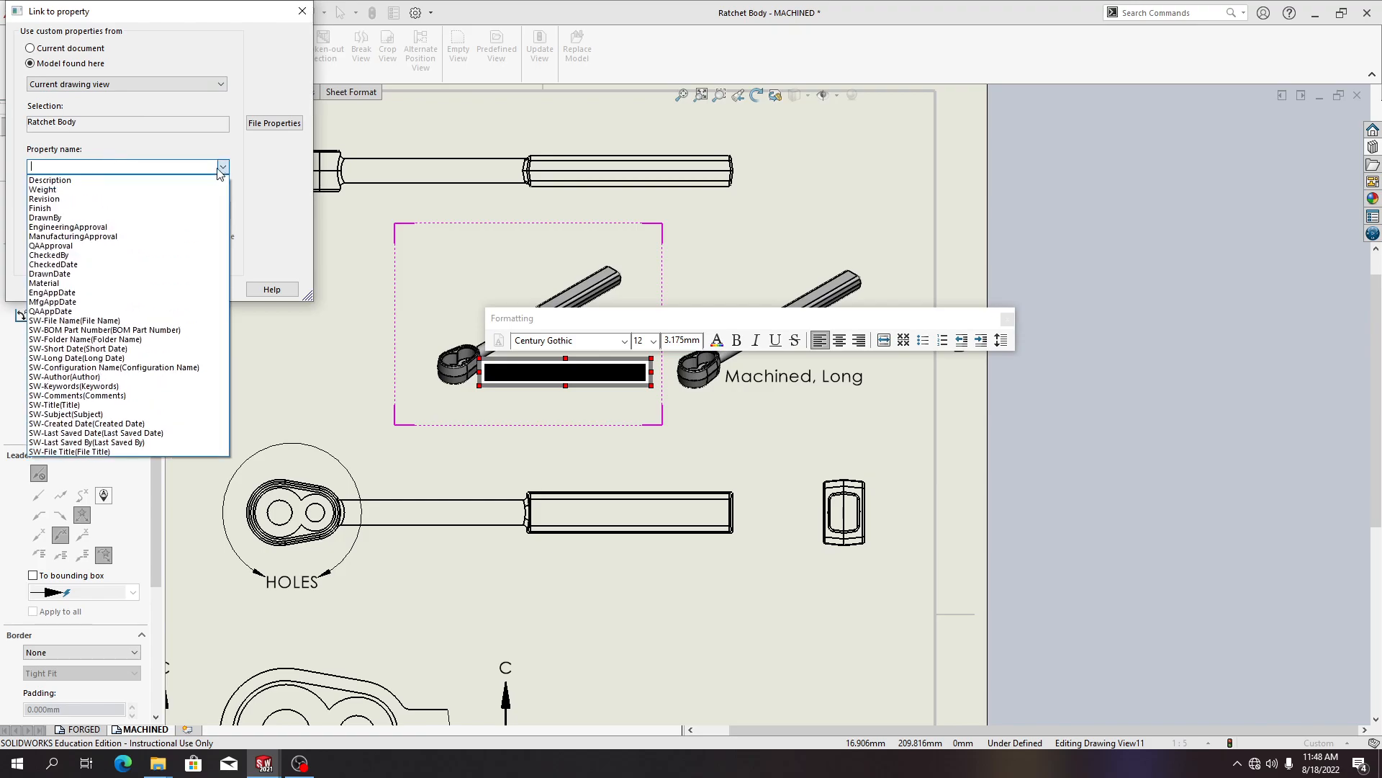
left_click(131, 368)
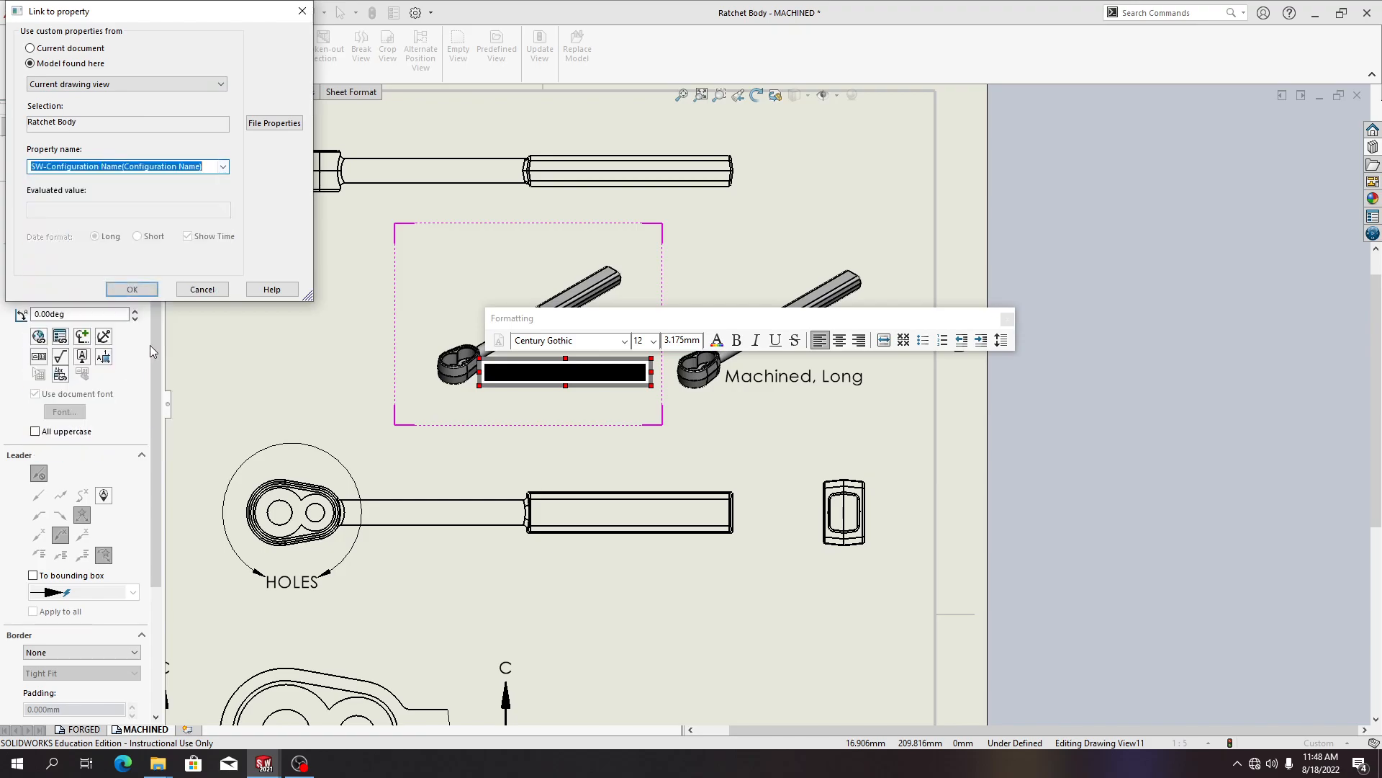
left_click(137, 289)
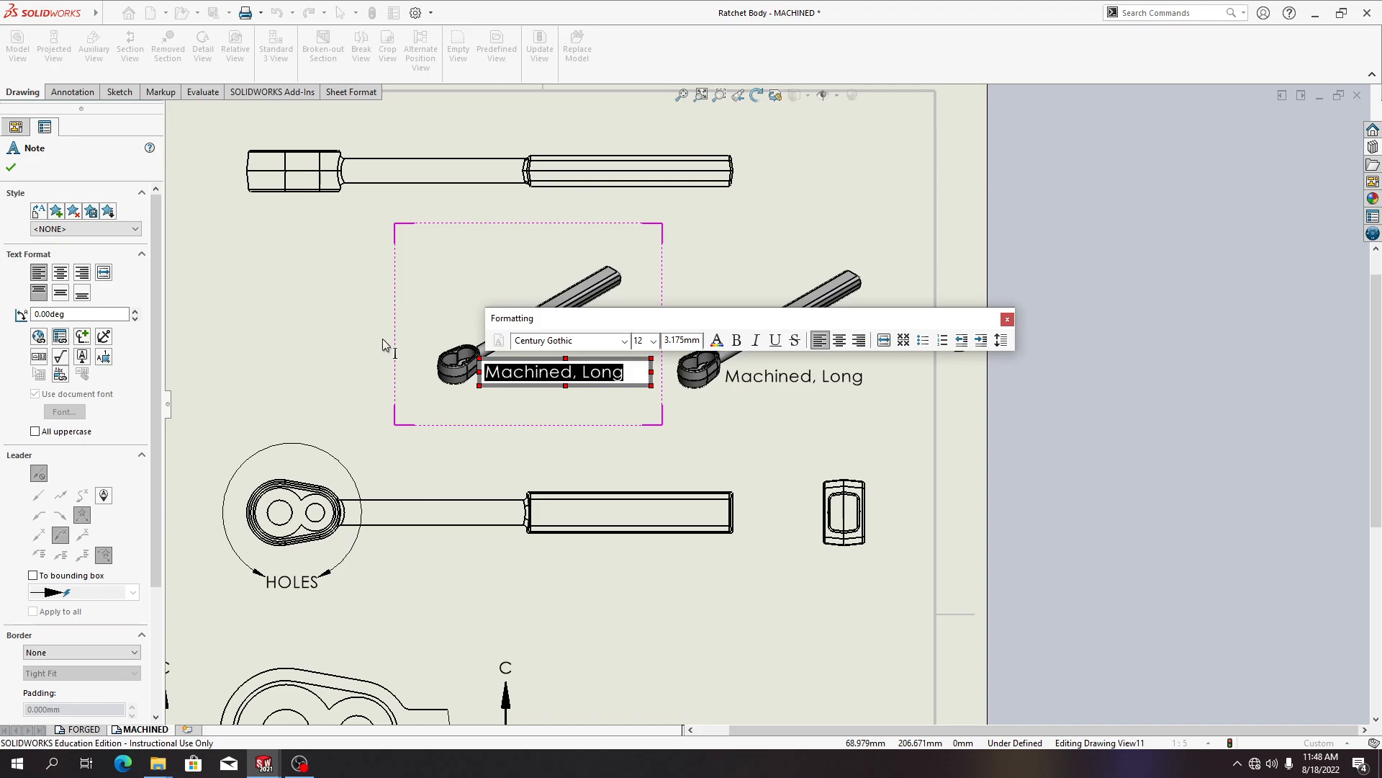
left_click(607, 389)
Set the copied isometric view's named configuration to Machined, Short in its view properties
left_click(565, 318)
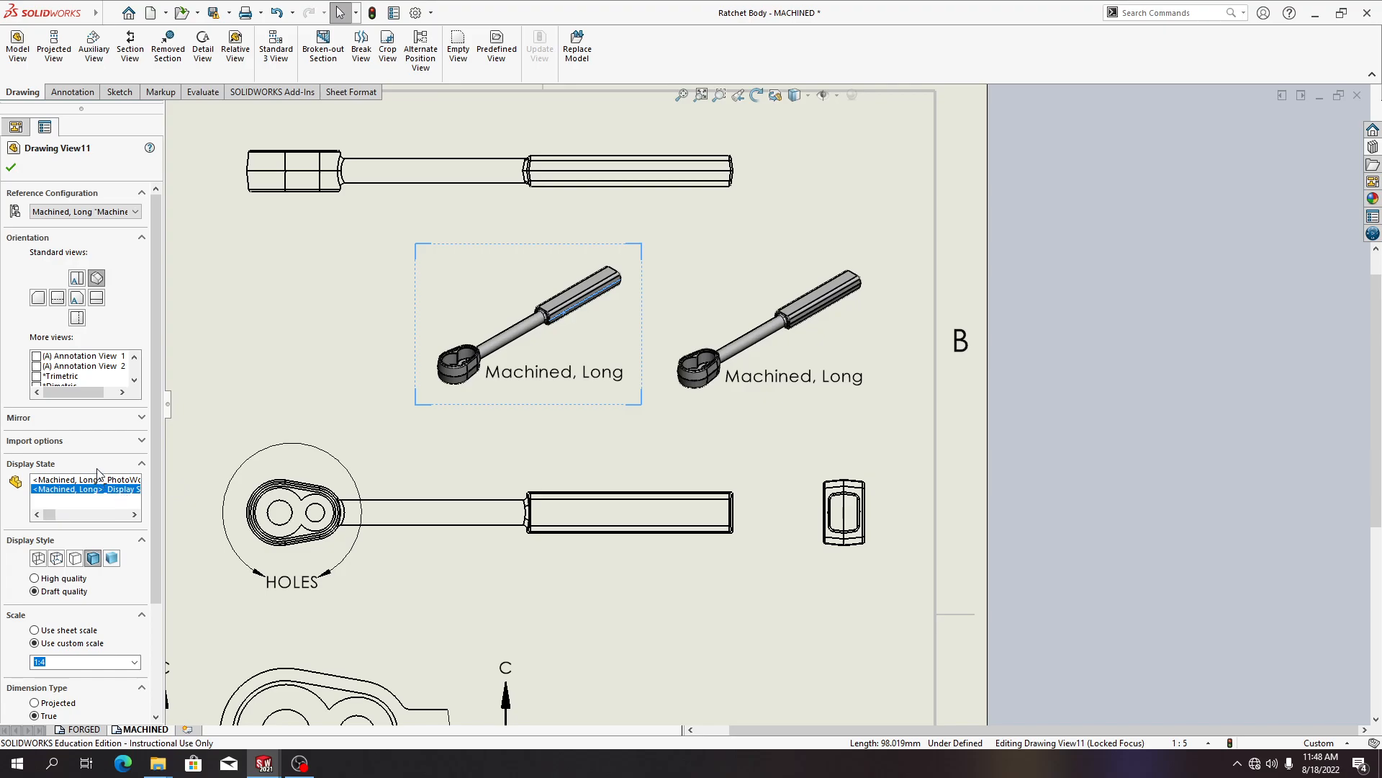
scroll(111, 462, "down", 3)
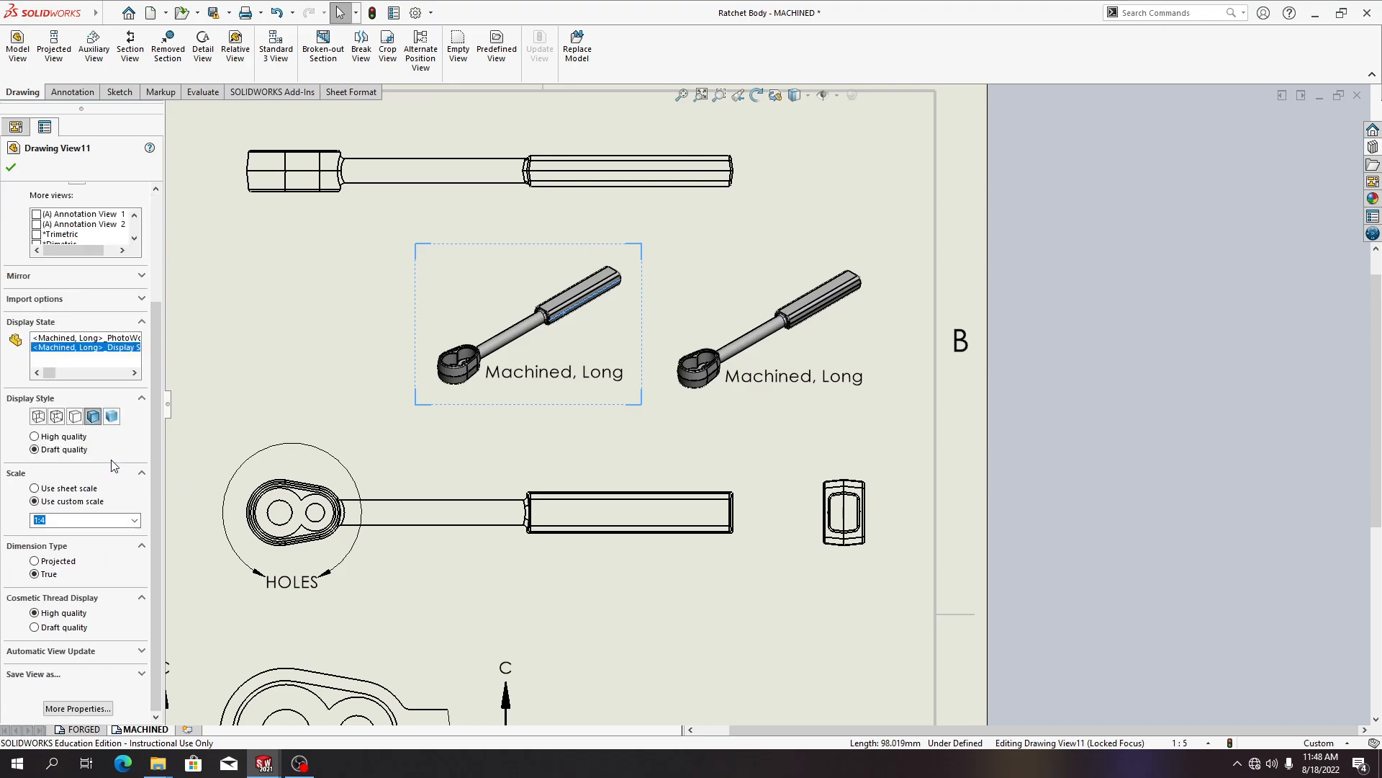
left_click(77, 707)
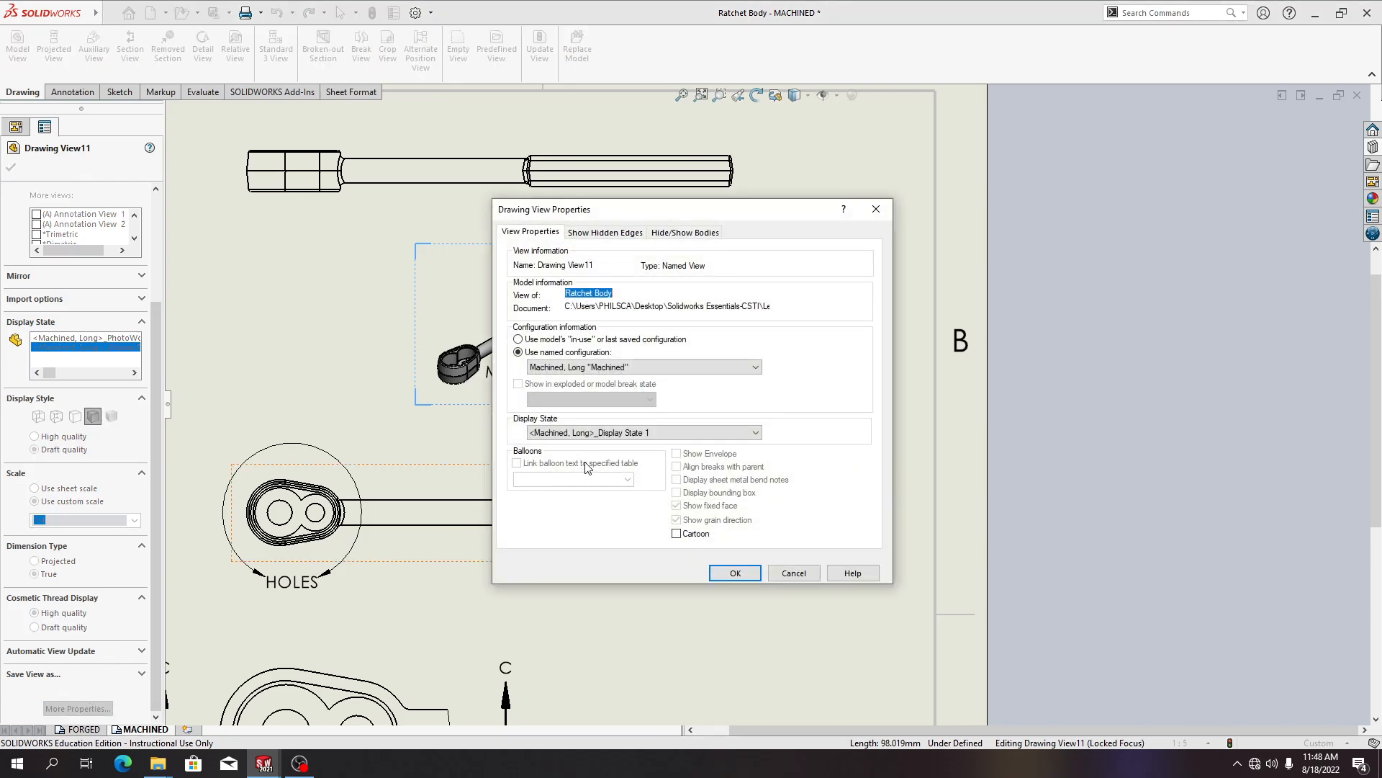
left_click(635, 366)
left_click(618, 408)
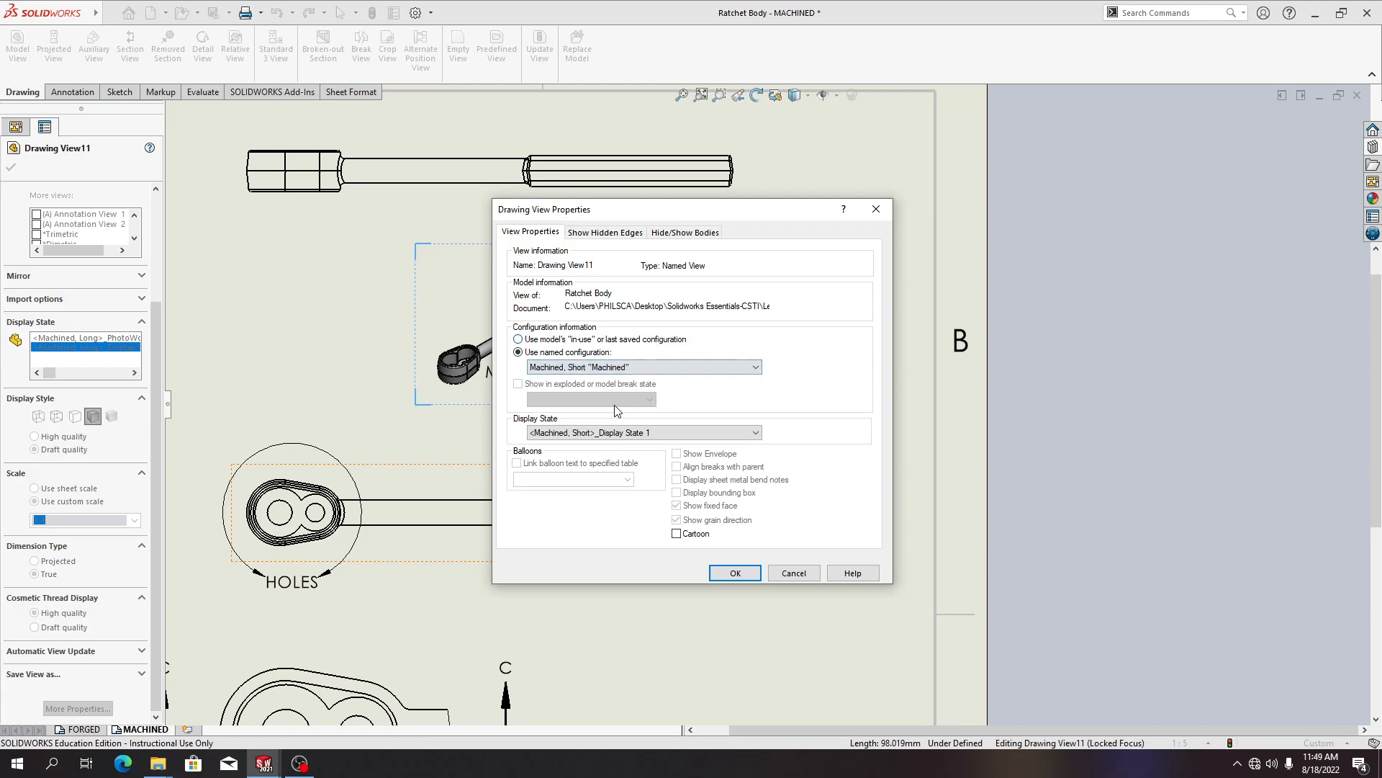
left_click(733, 573)
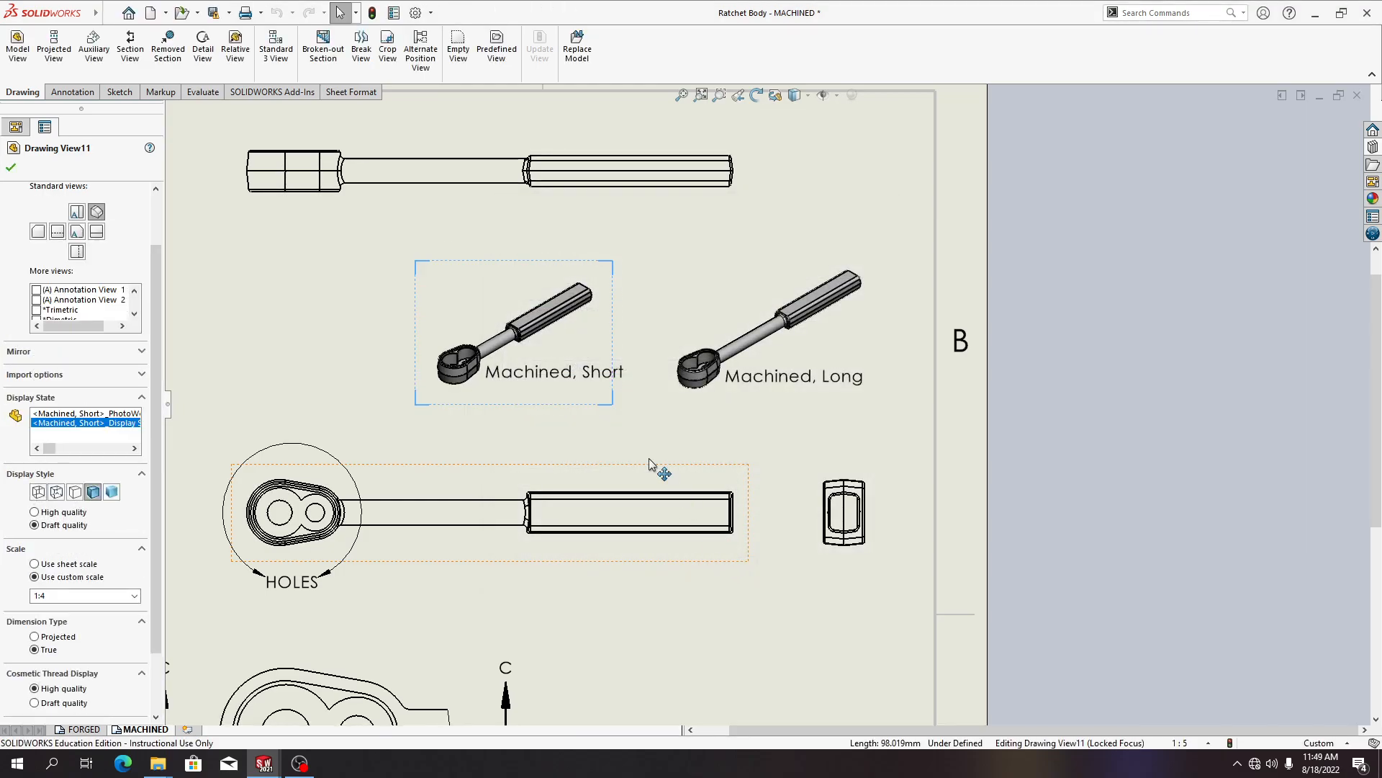
Move the copied view's note slightly down and left so it sits below the handle
left_click(511, 391)
mouse_move(508, 386)
left_mouse_down()
mouse_move(523, 379)
mouse_move(511, 385)
left_mouse_up()
left_click(507, 434)
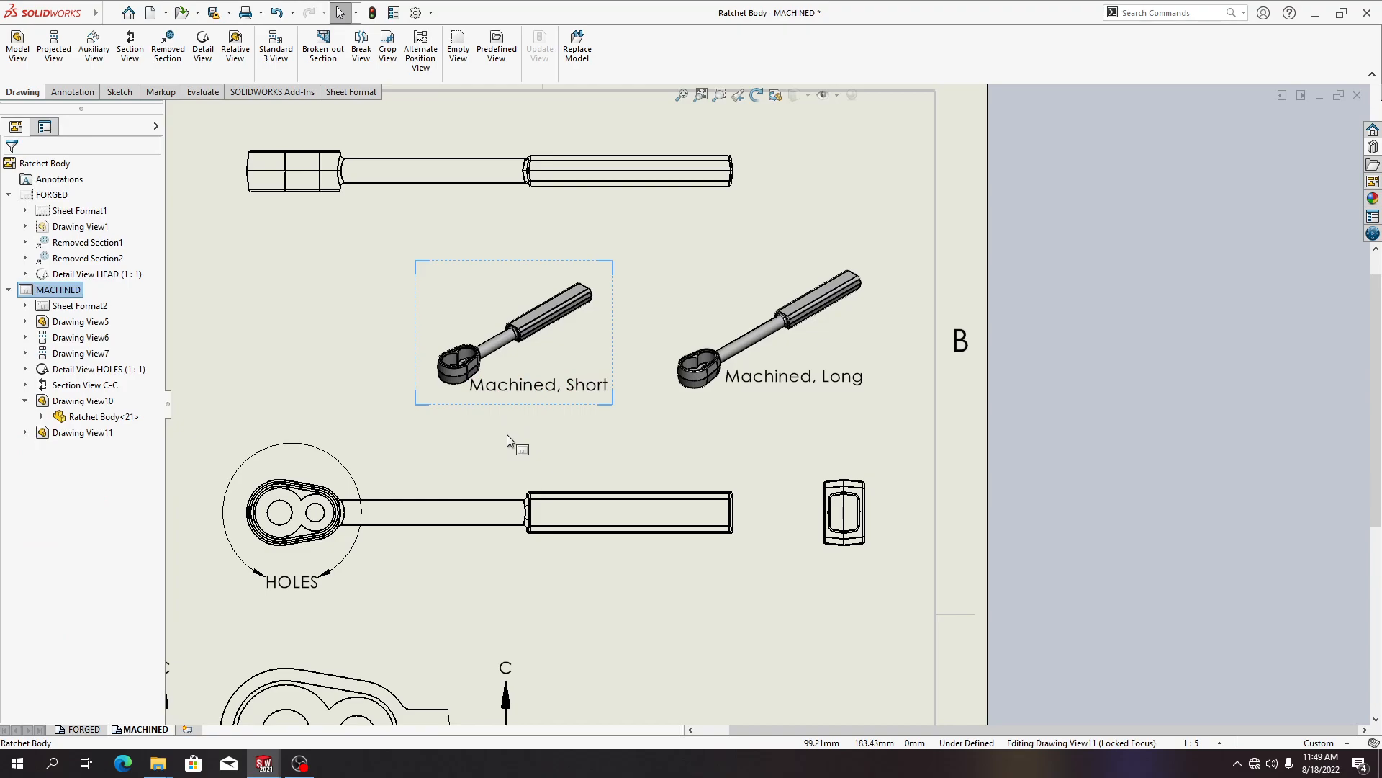
key("alt+Tab")
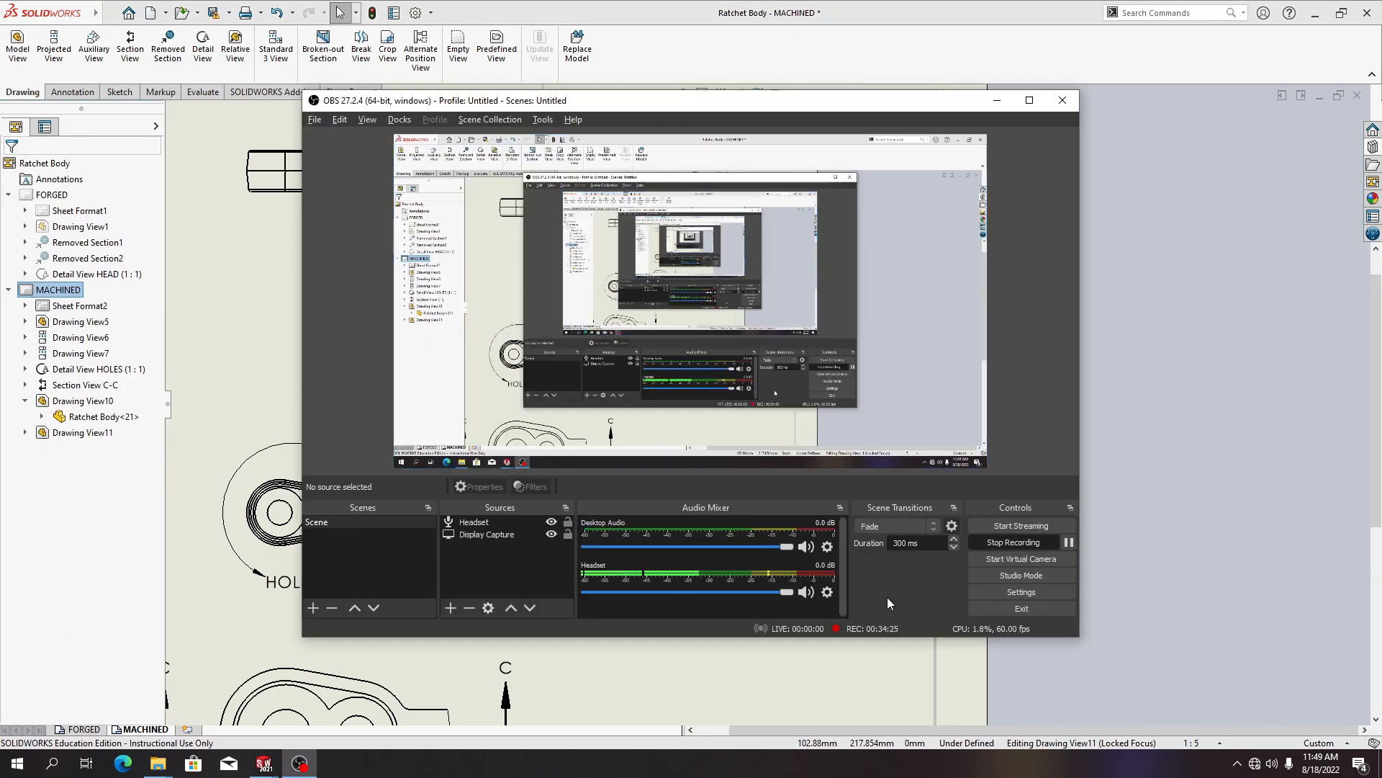
left_click(1068, 542)
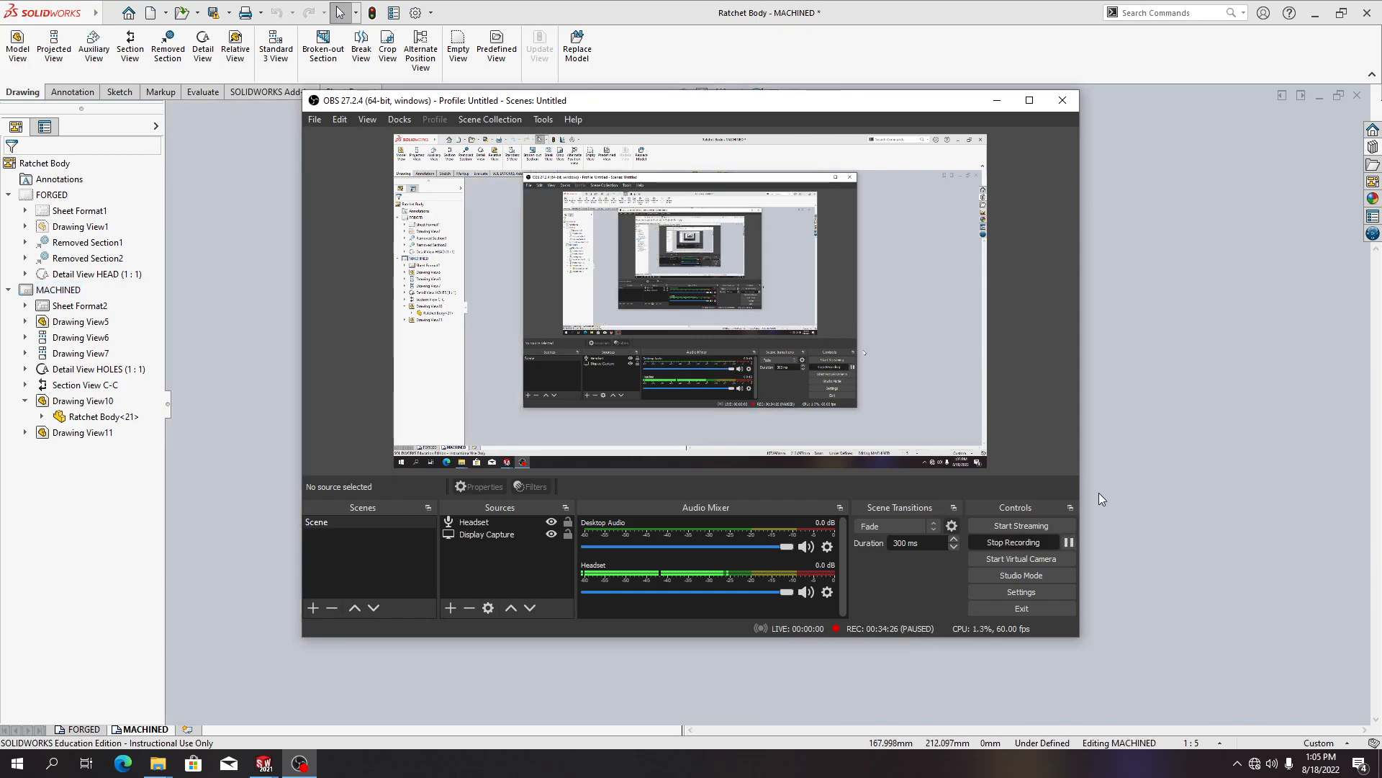
key("alt+Tab")
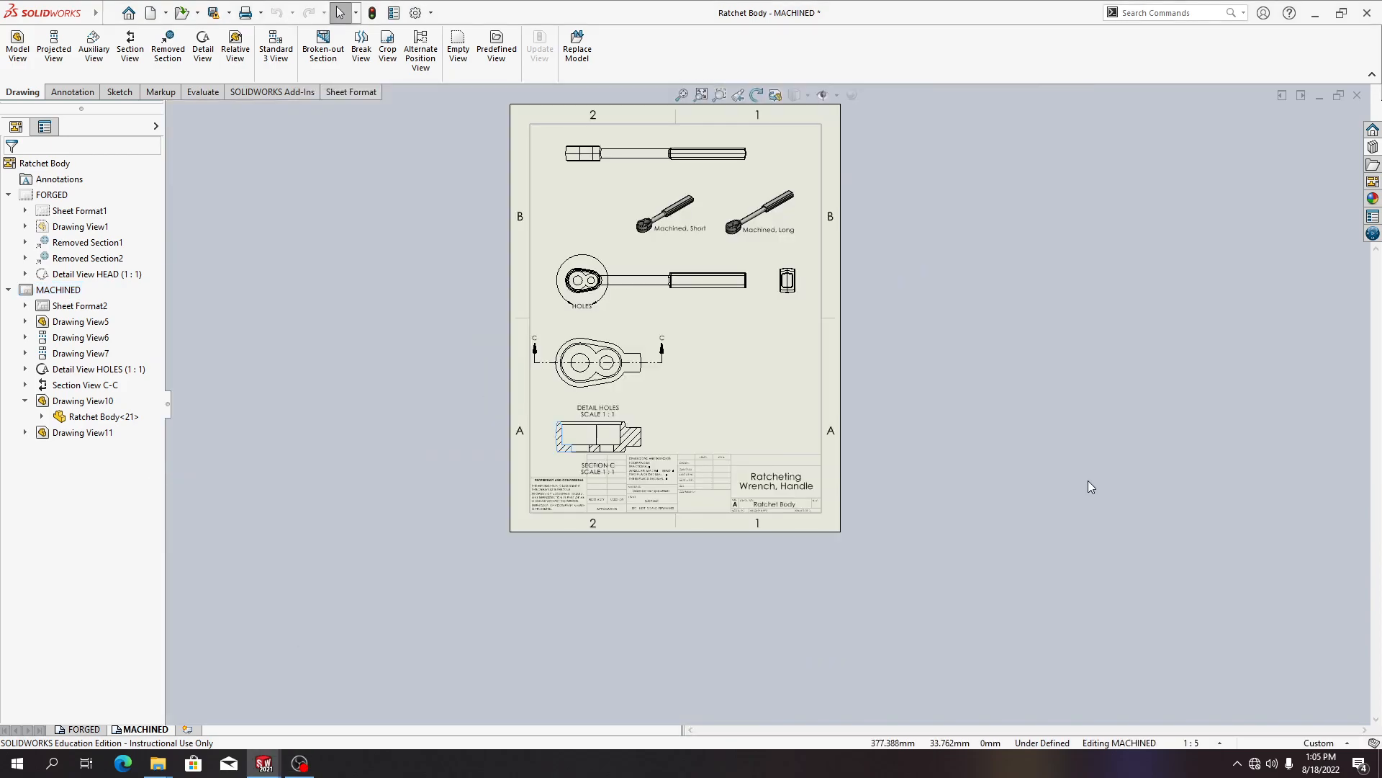
Attach datum feature A to the bottom edge of Section C-C, placing its label to the left
scroll(775, 324, "up", 2)
scroll(748, 360, "down", 4)
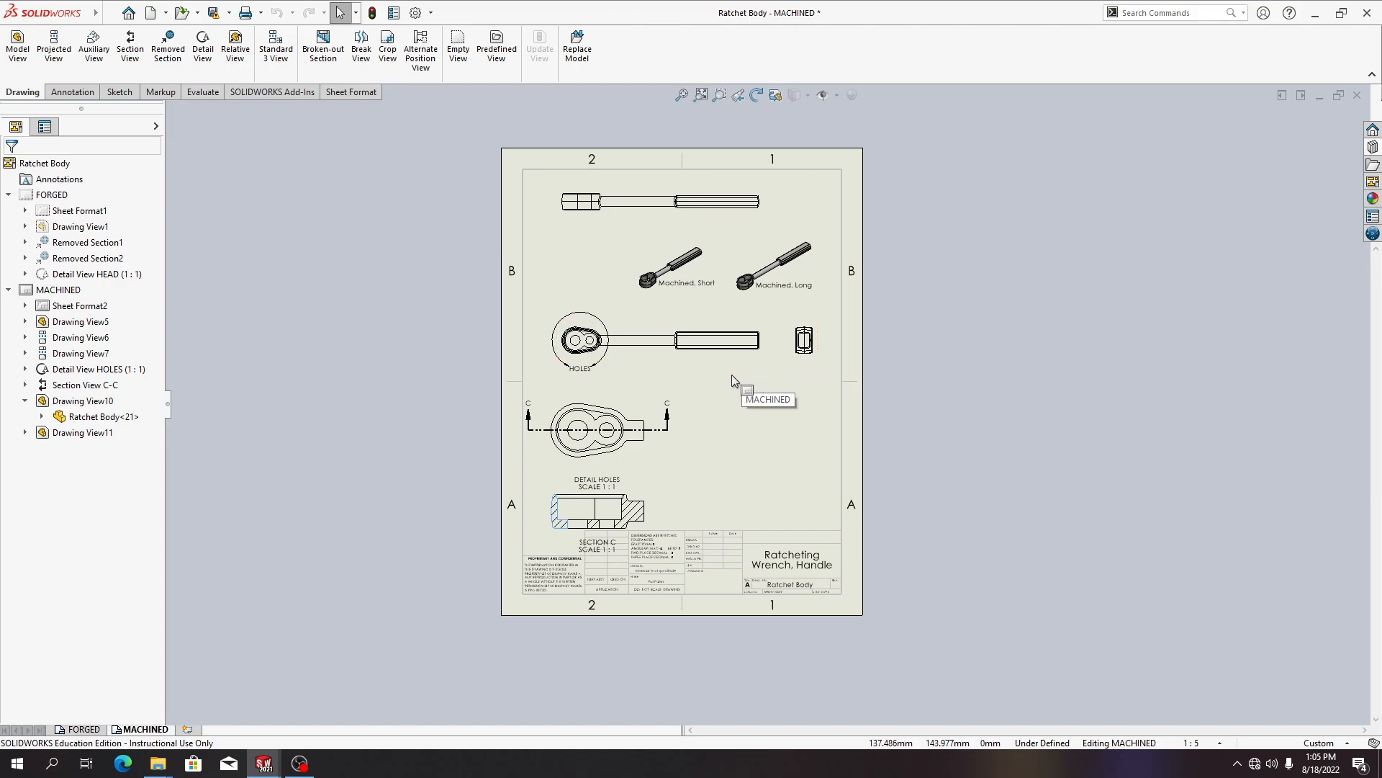
scroll(619, 526, "up", 3)
scroll(634, 486, "down", 2)
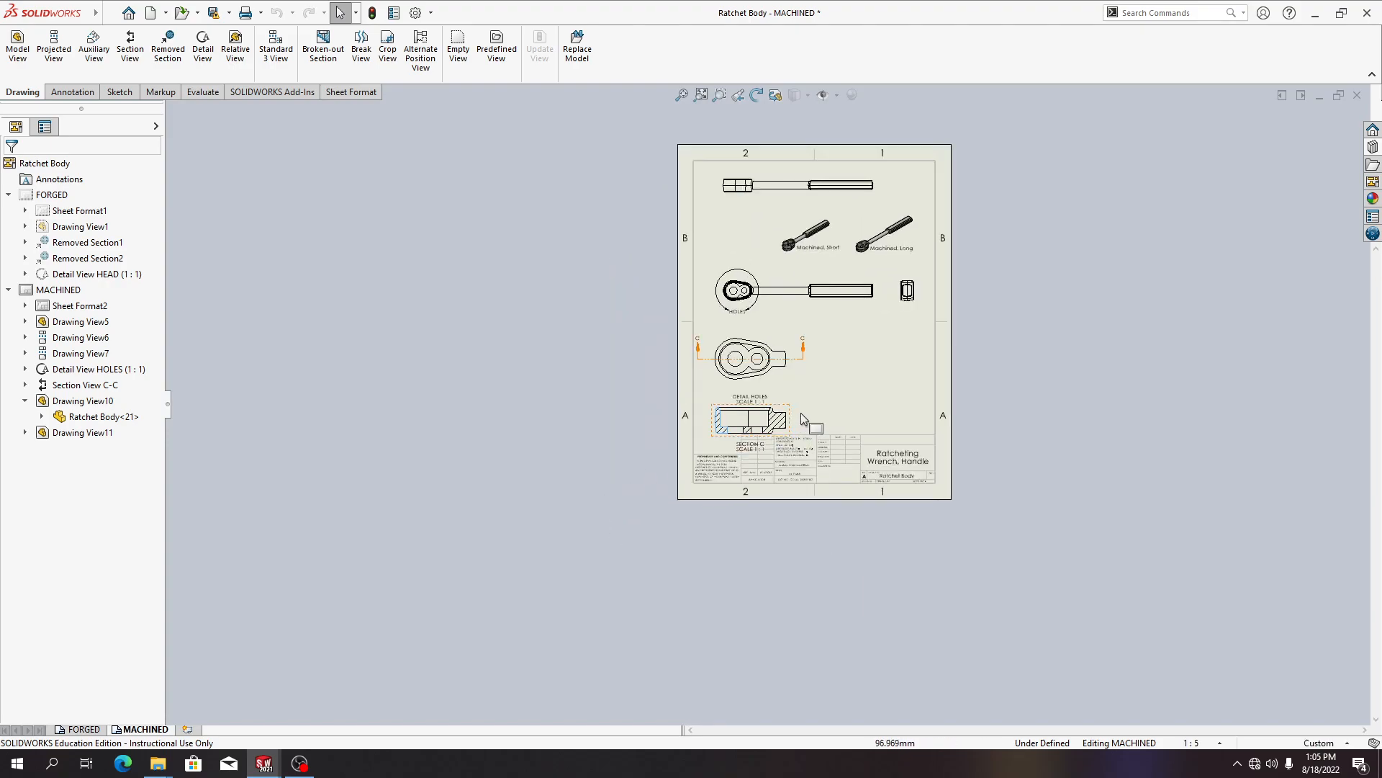
scroll(801, 421, "down", 5)
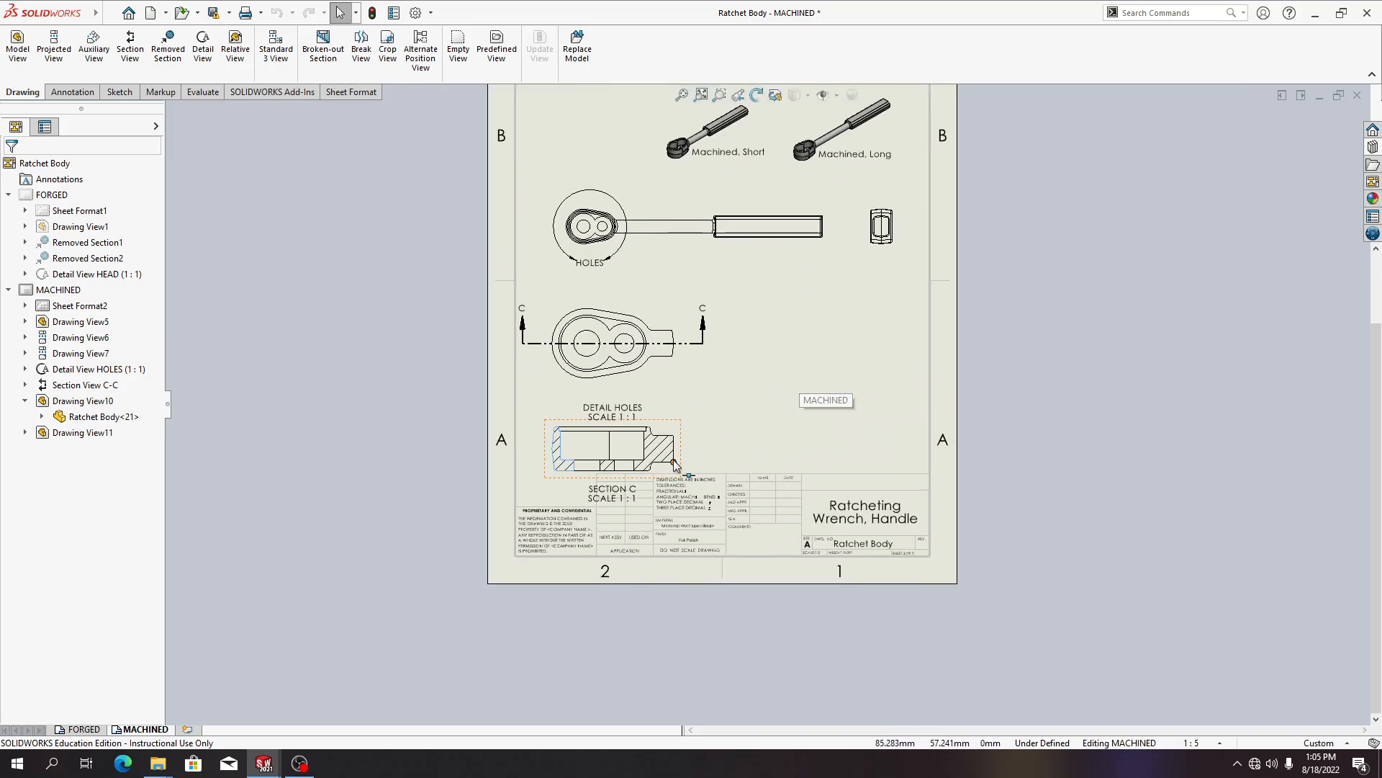
scroll(675, 464, "down", 4)
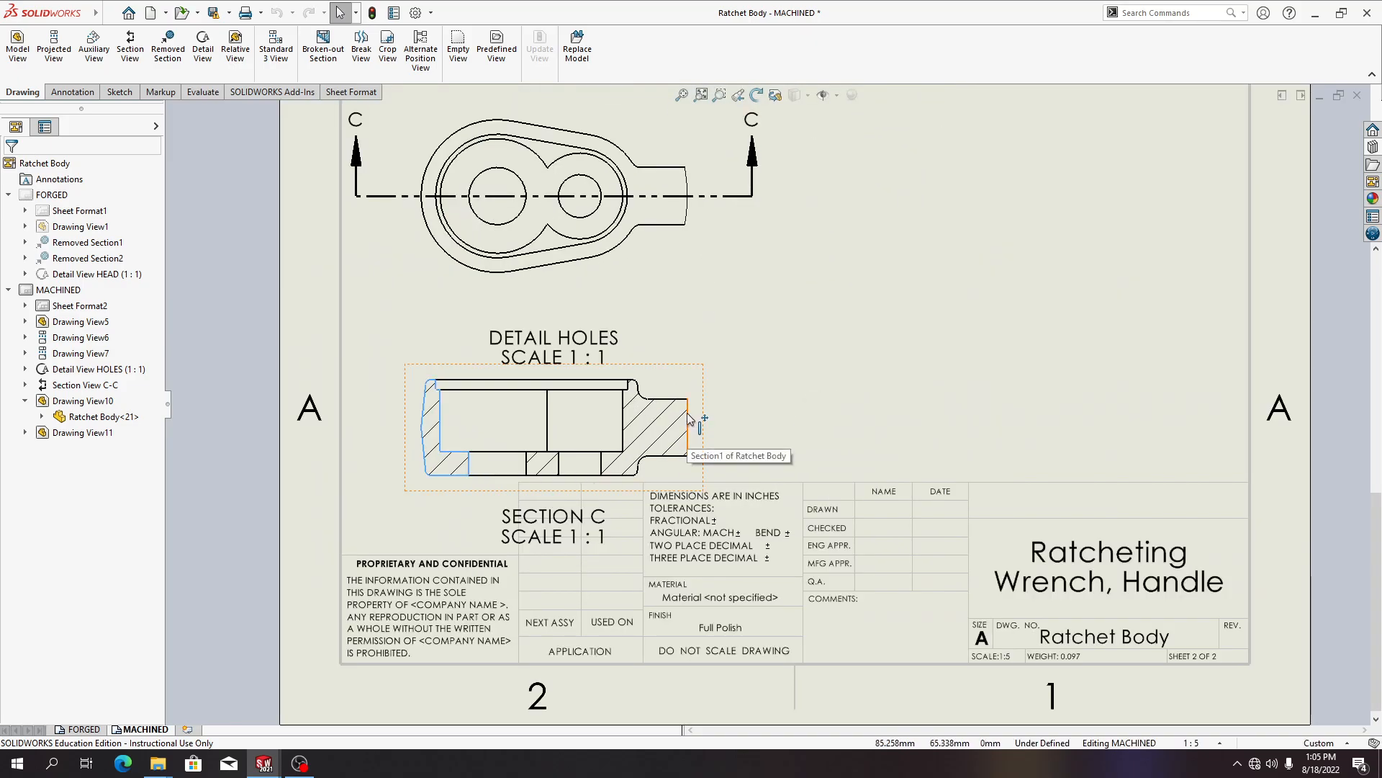
left_click(162, 14)
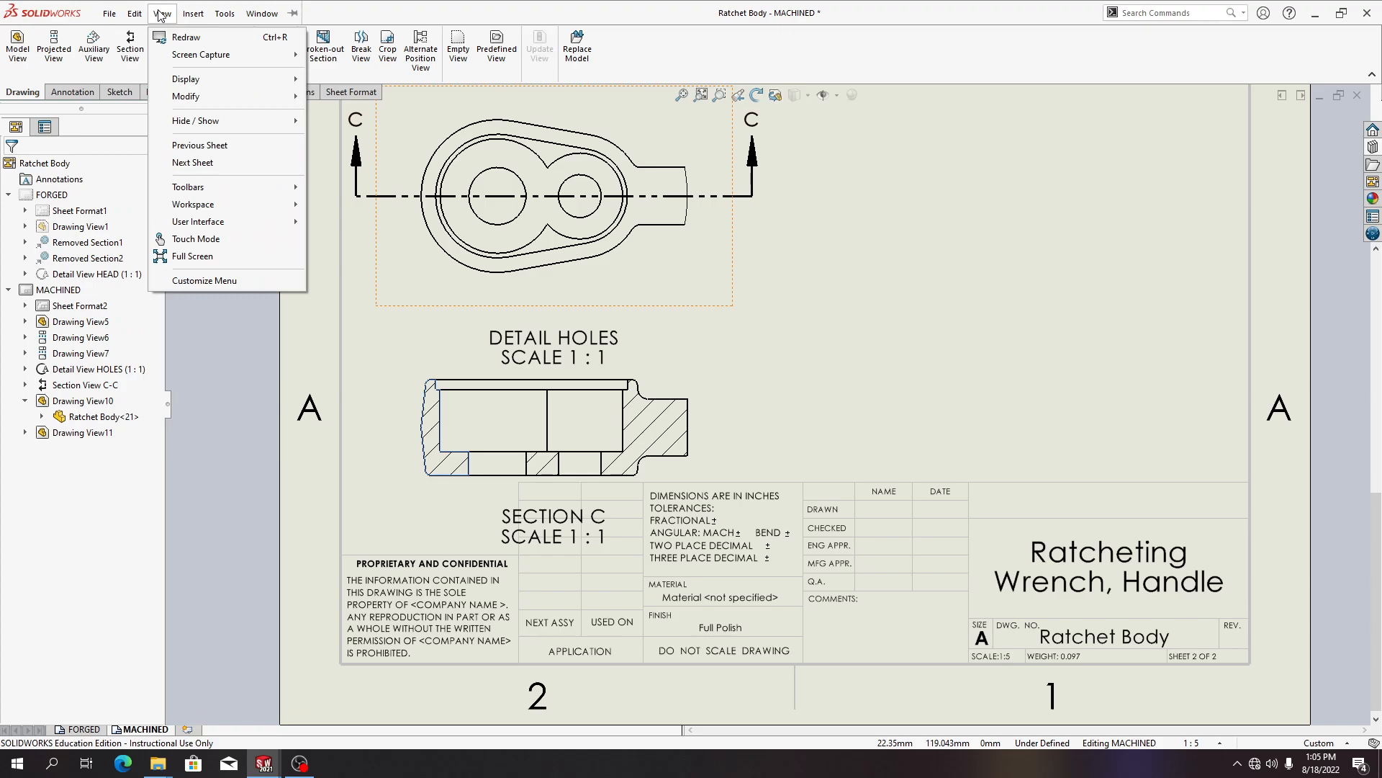
mouse_move(193, 14)
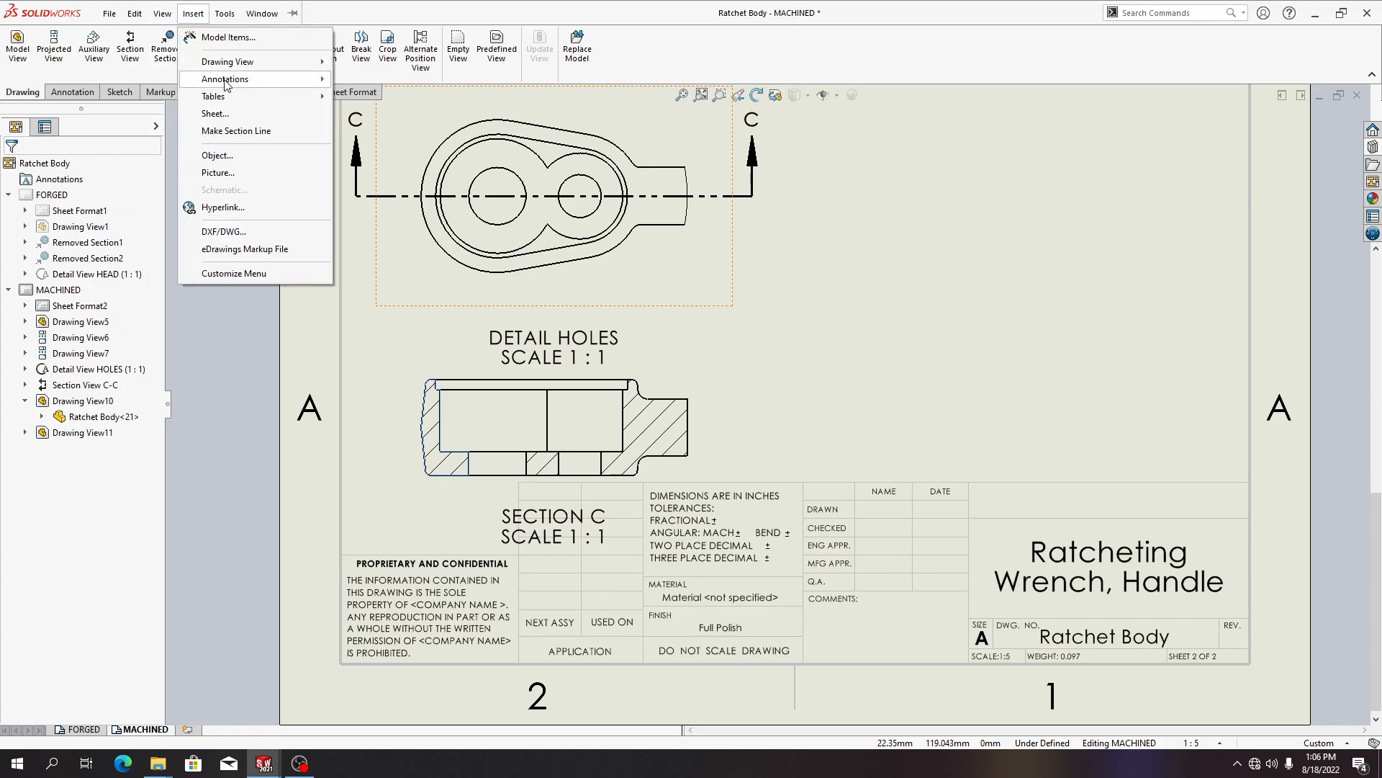
mouse_move(224, 81)
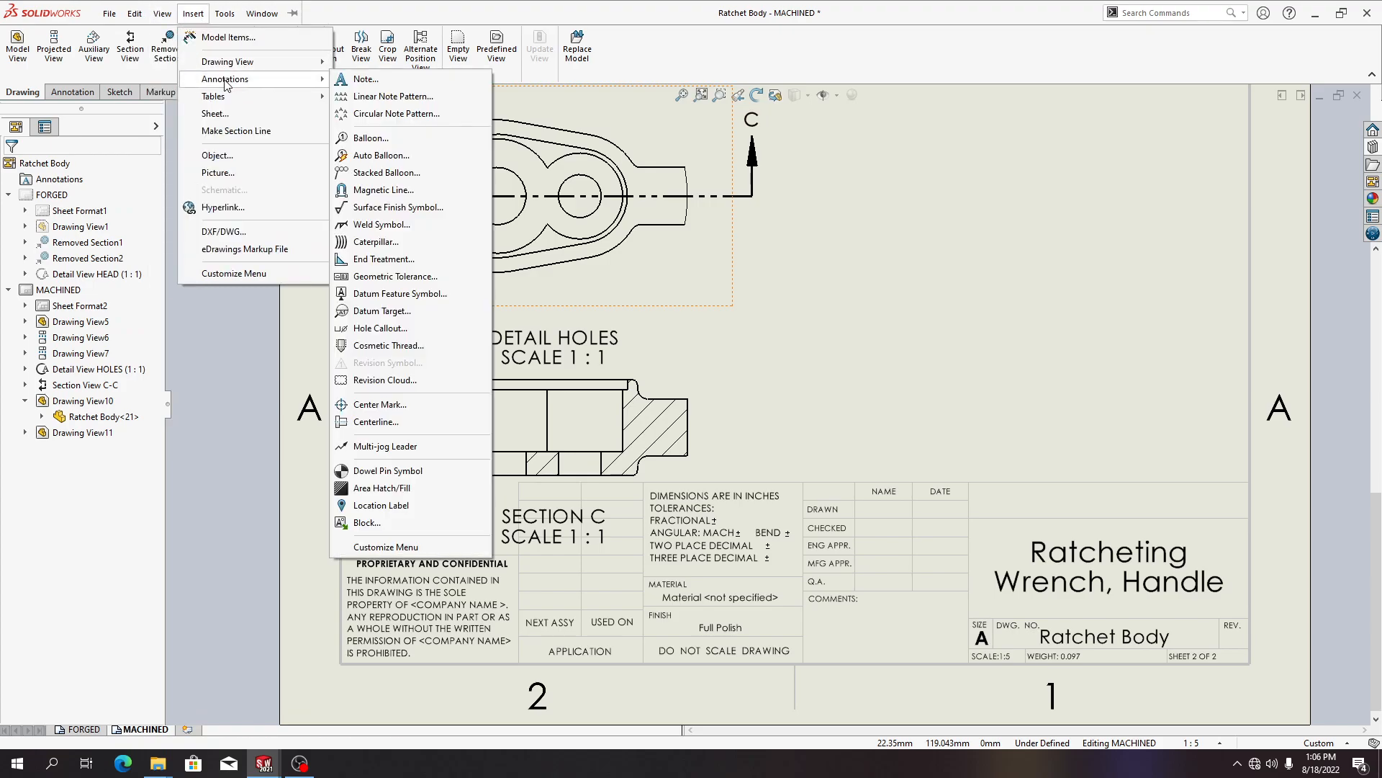
left_click(389, 293)
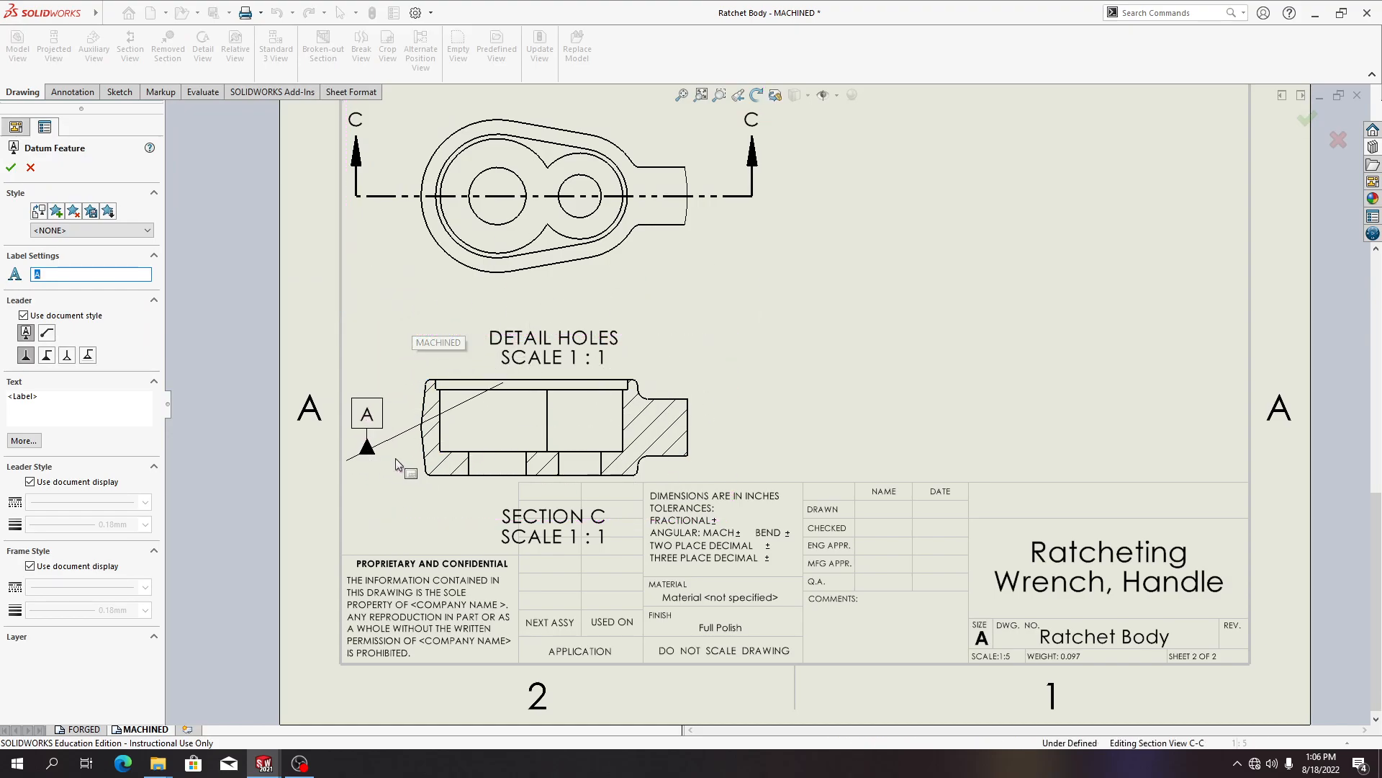
left_click(481, 454)
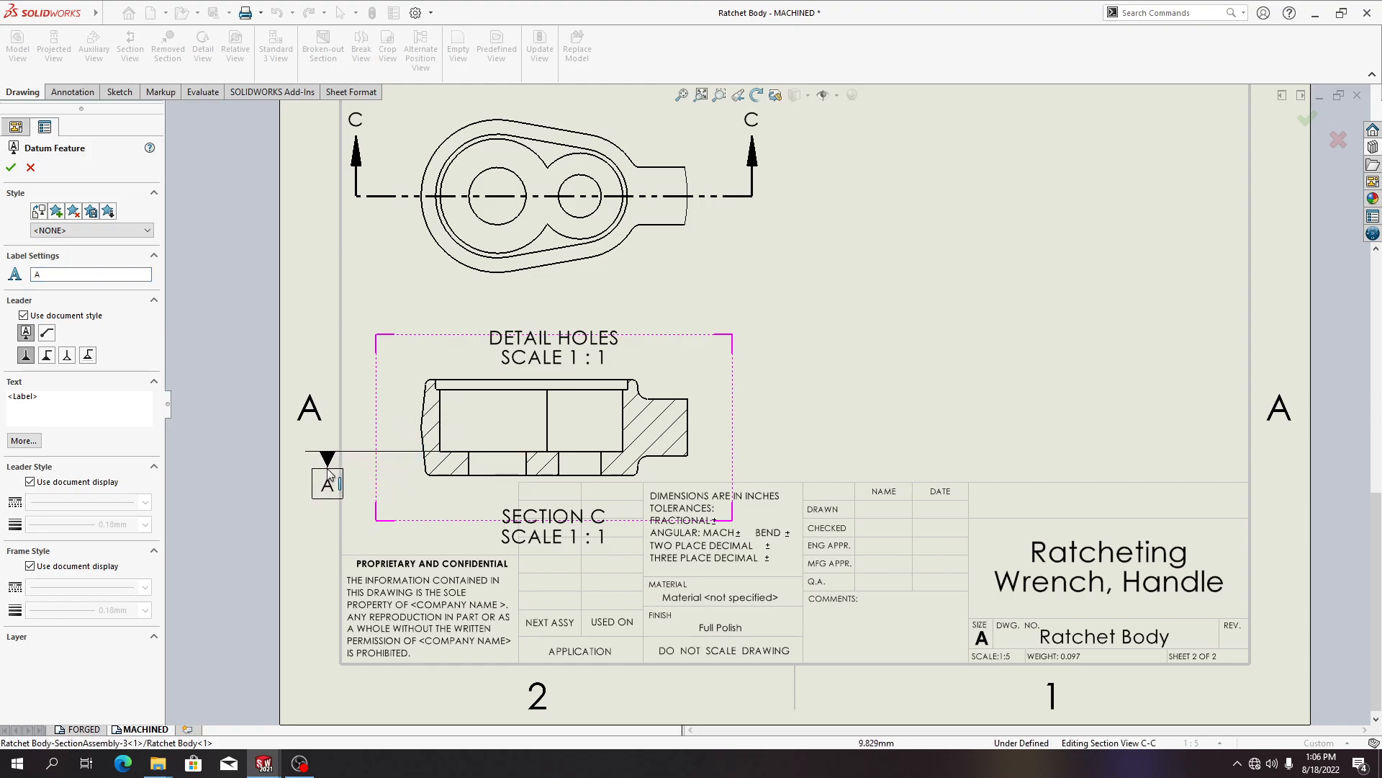
left_click(373, 471)
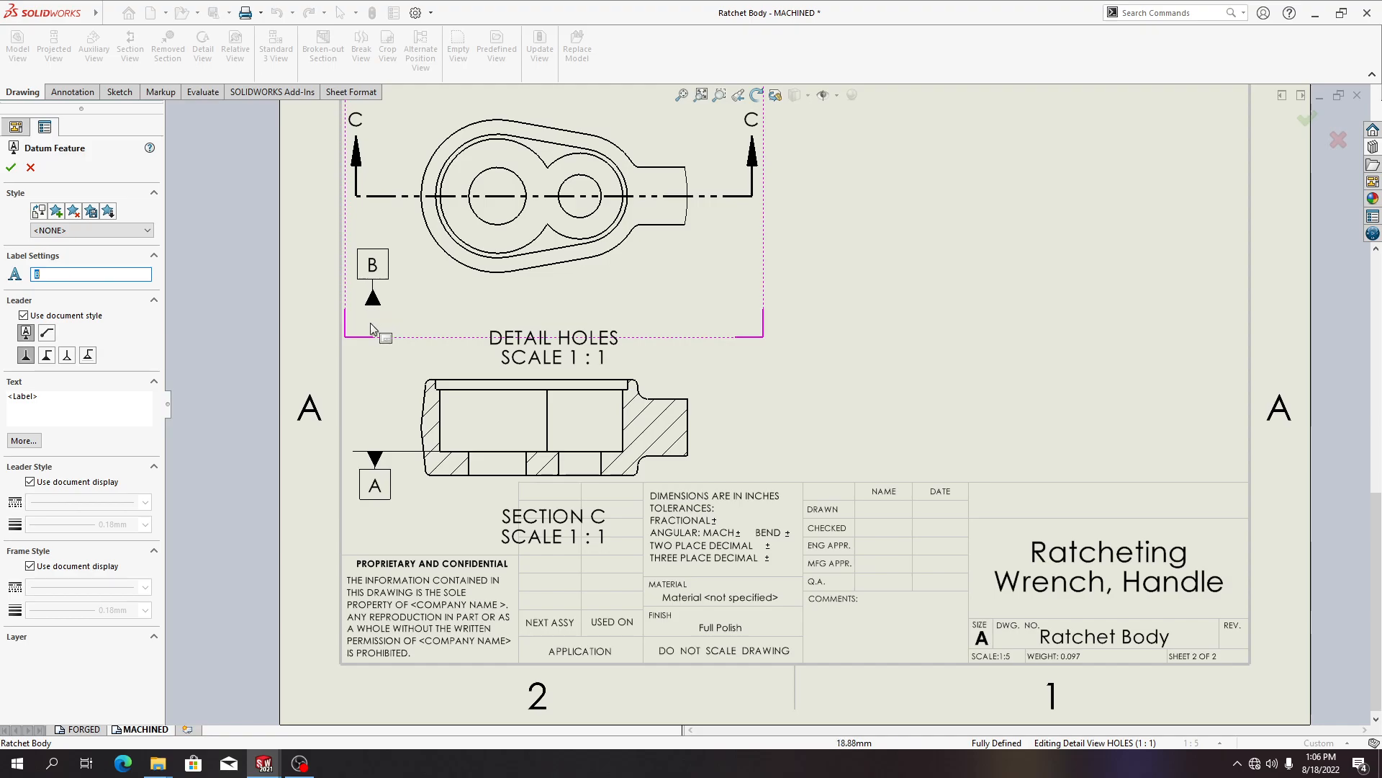
Attach datum feature B to the large hole in the detail view, placing its label below and to the left
left_click(481, 227)
left_click(439, 296)
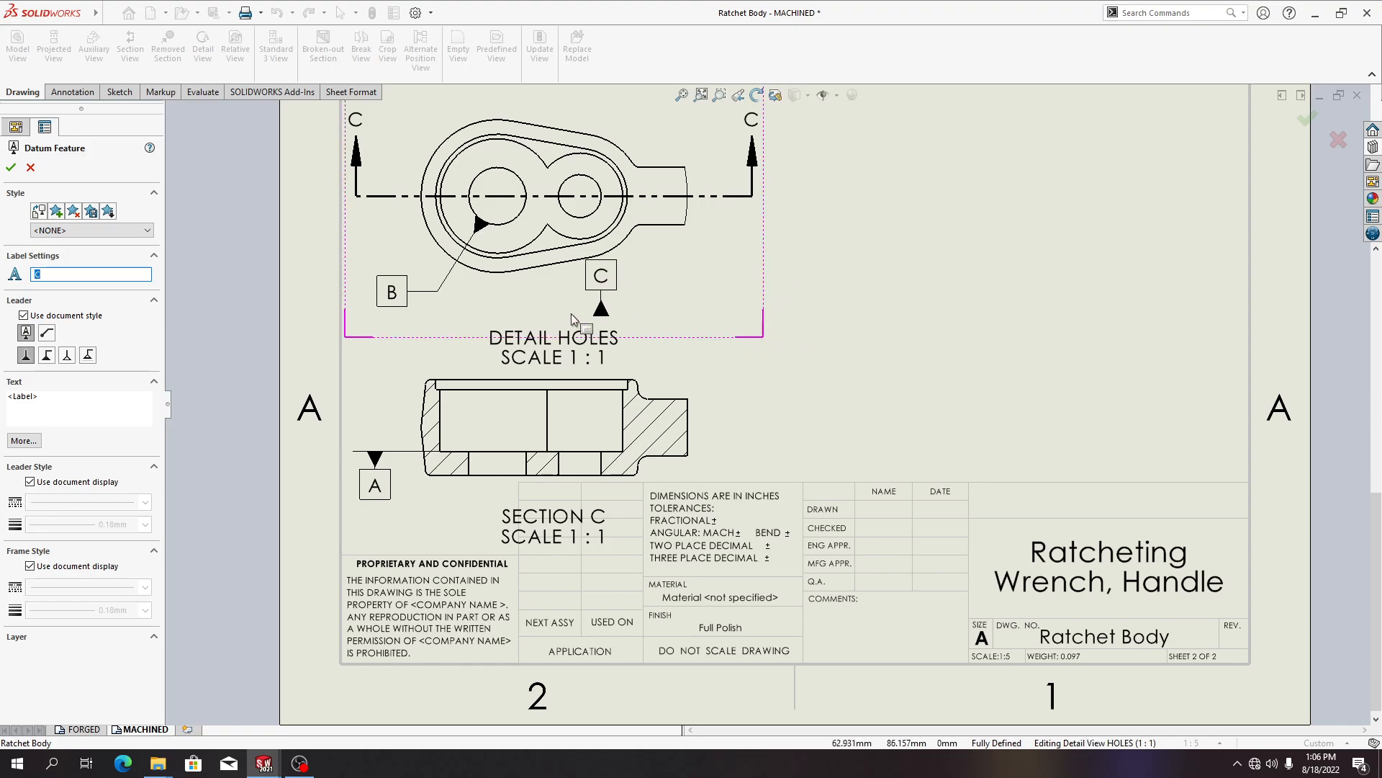
left_click(10, 171)
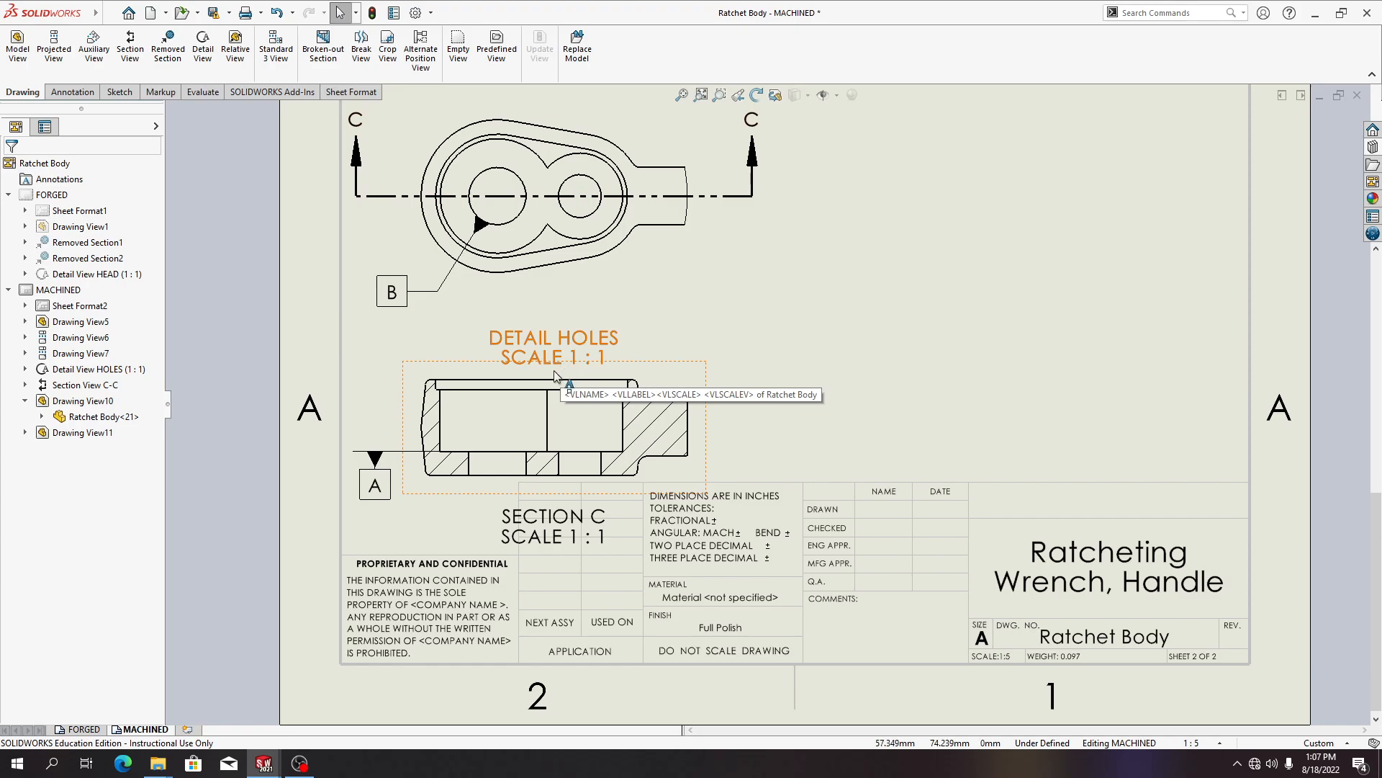
Add a machining-required surface finish symbol to the left face of Section C-C
left_click(101, 13)
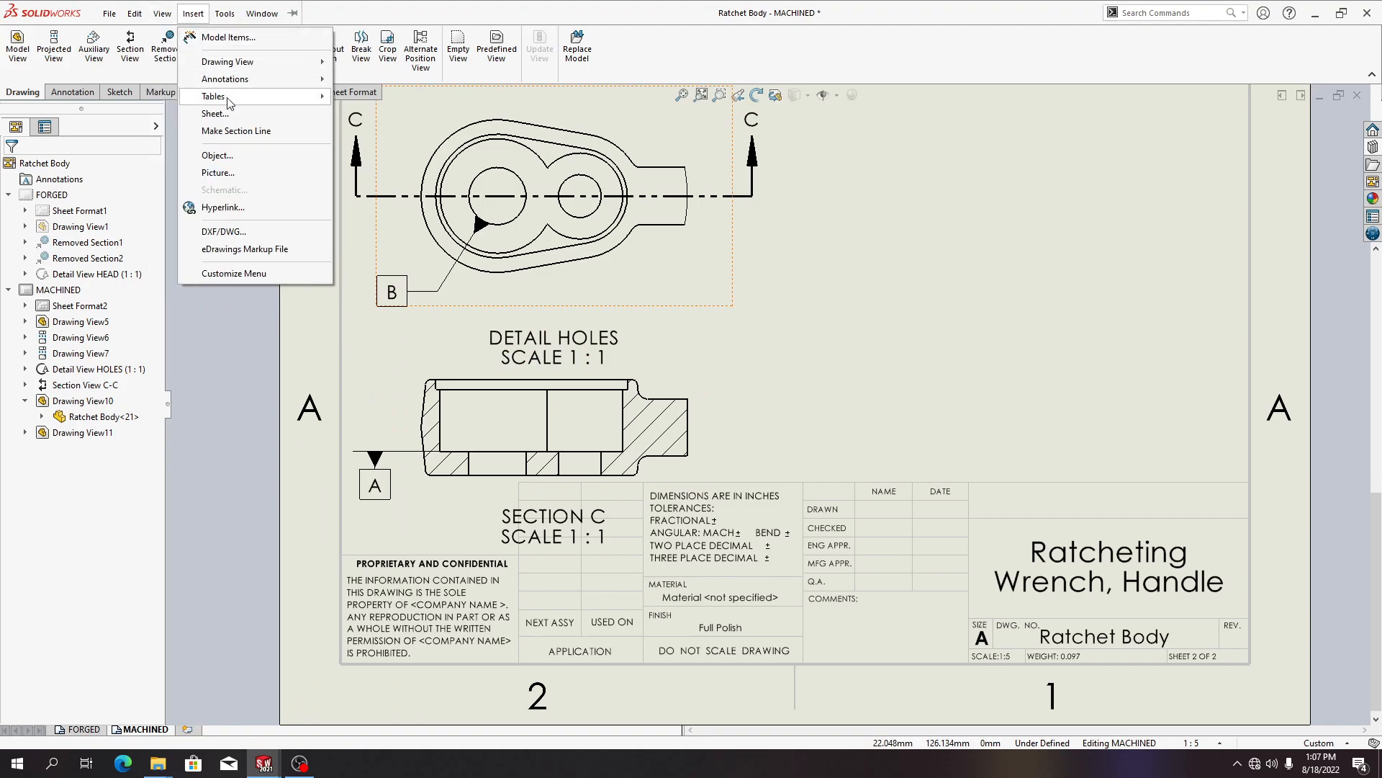
mouse_move(249, 79)
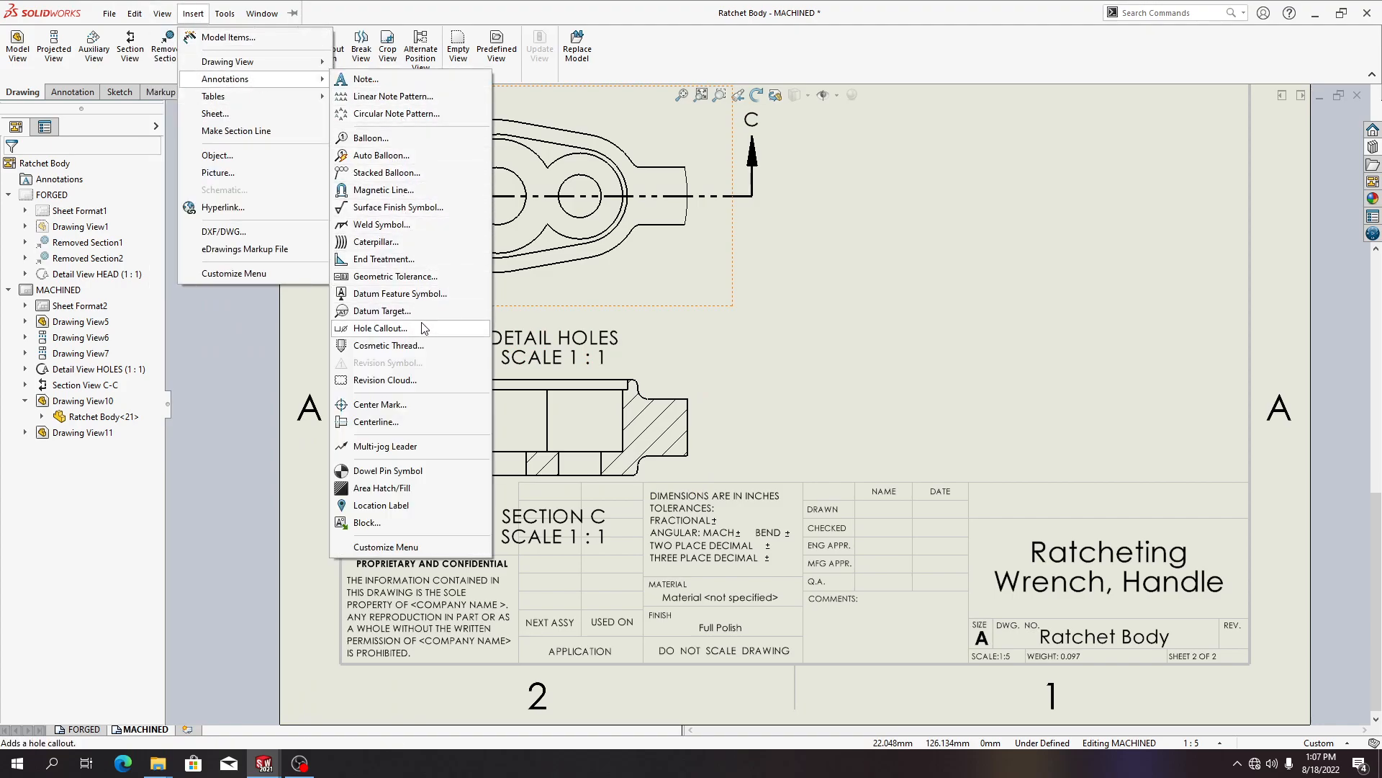
left_click(389, 208)
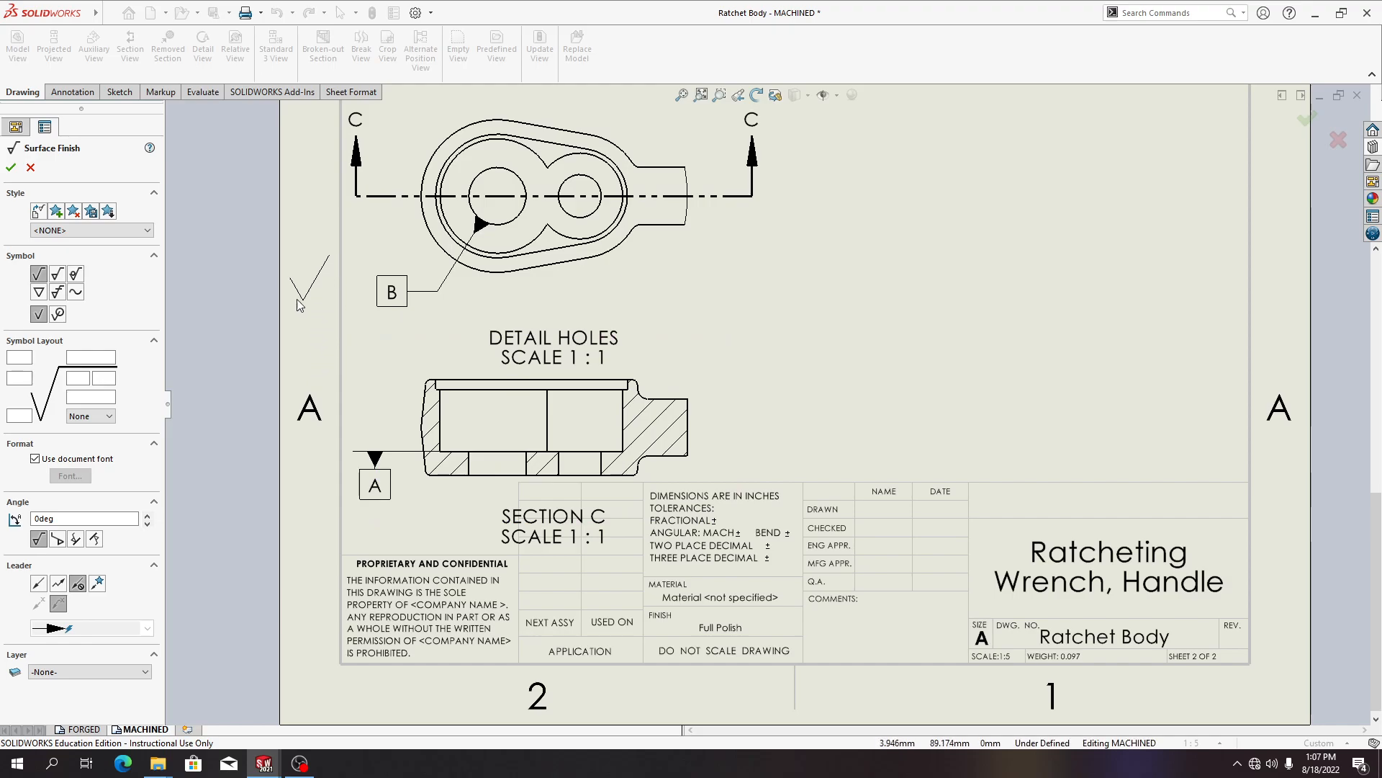
left_click(57, 275)
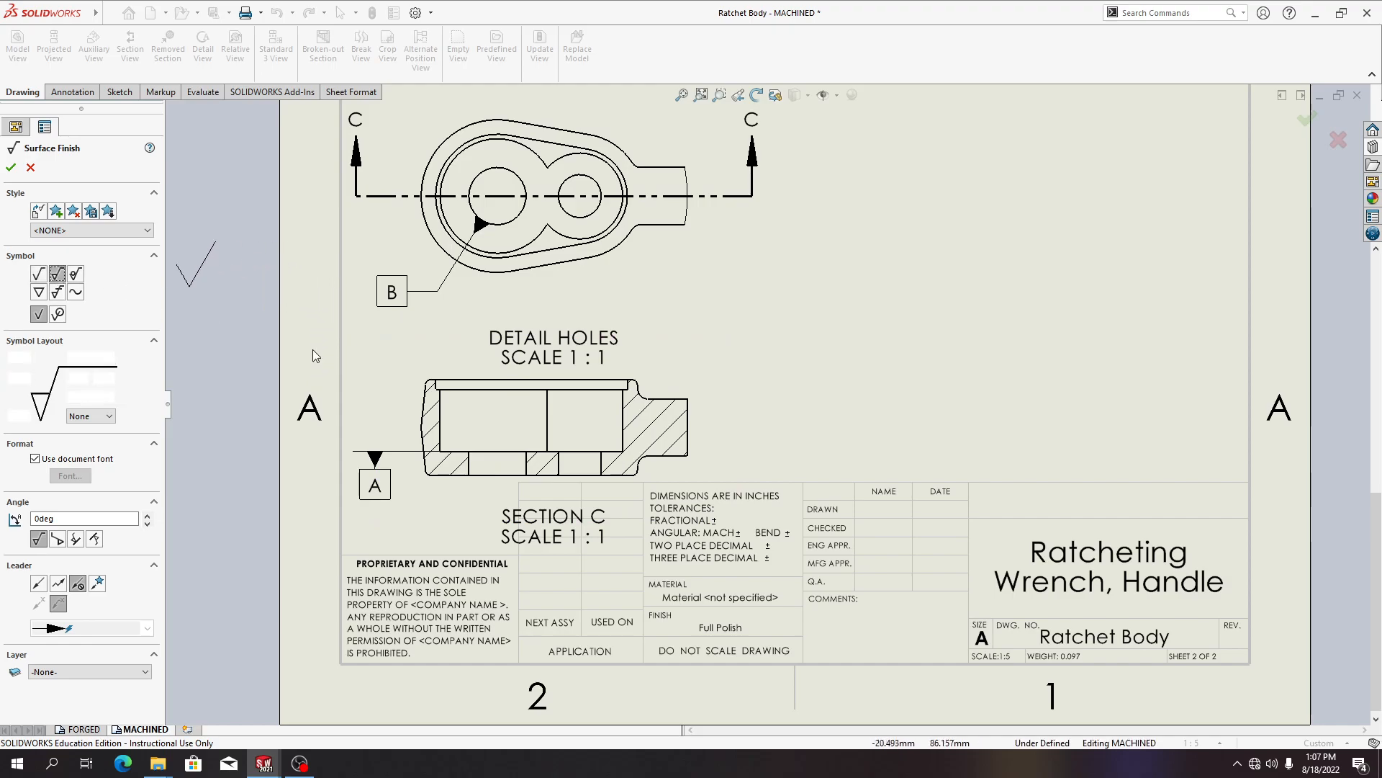
left_click(395, 458)
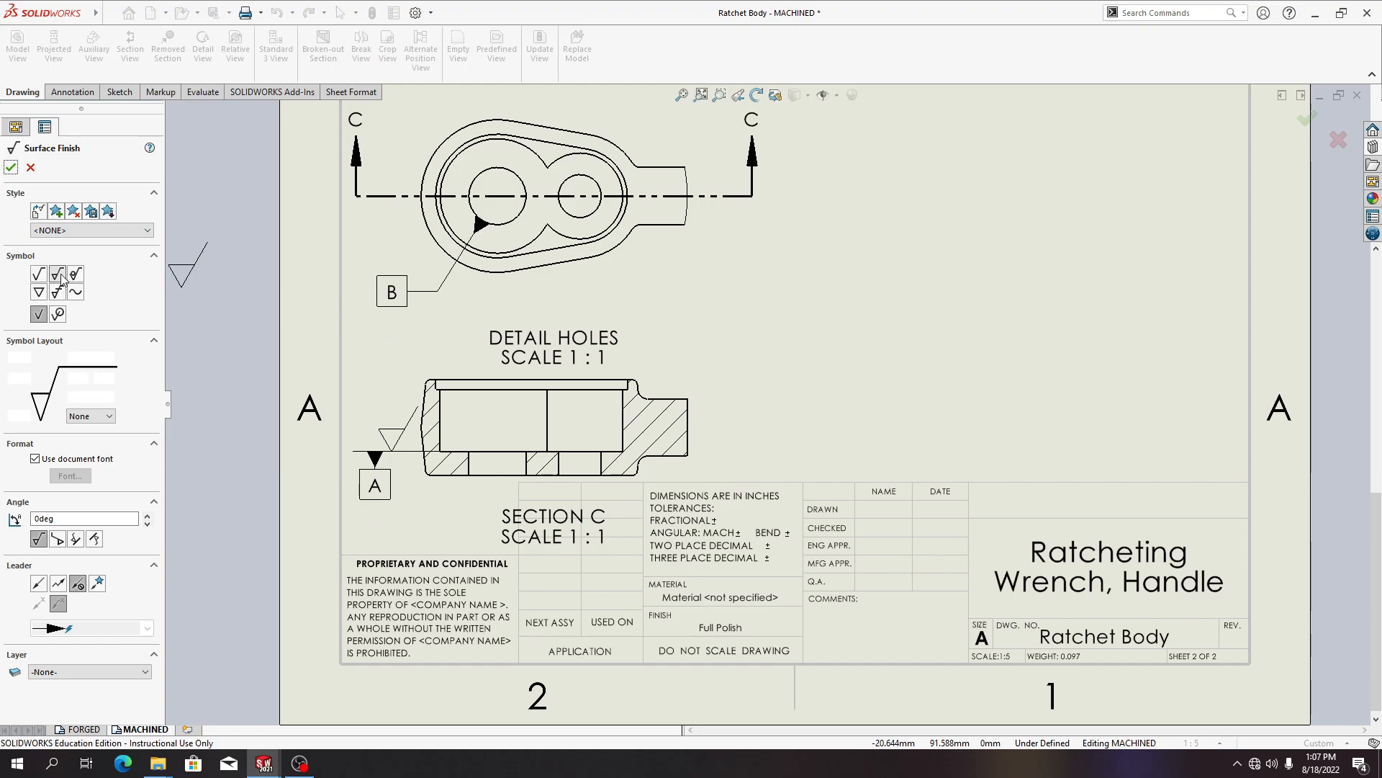
left_click(11, 167)
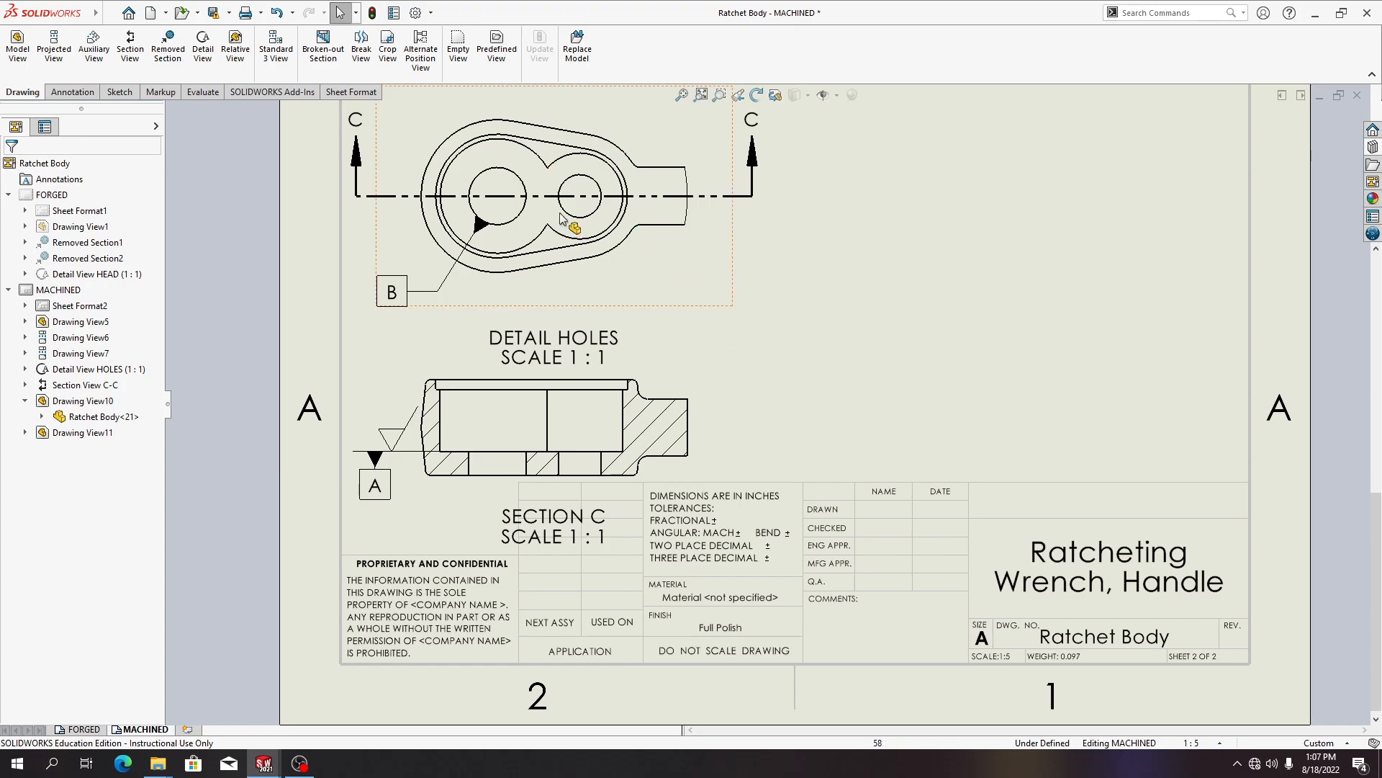
Dimension the small top-left chamfer edge of Section C-C, placing the dimension above the view
left_click(87, 96)
left_click(25, 45)
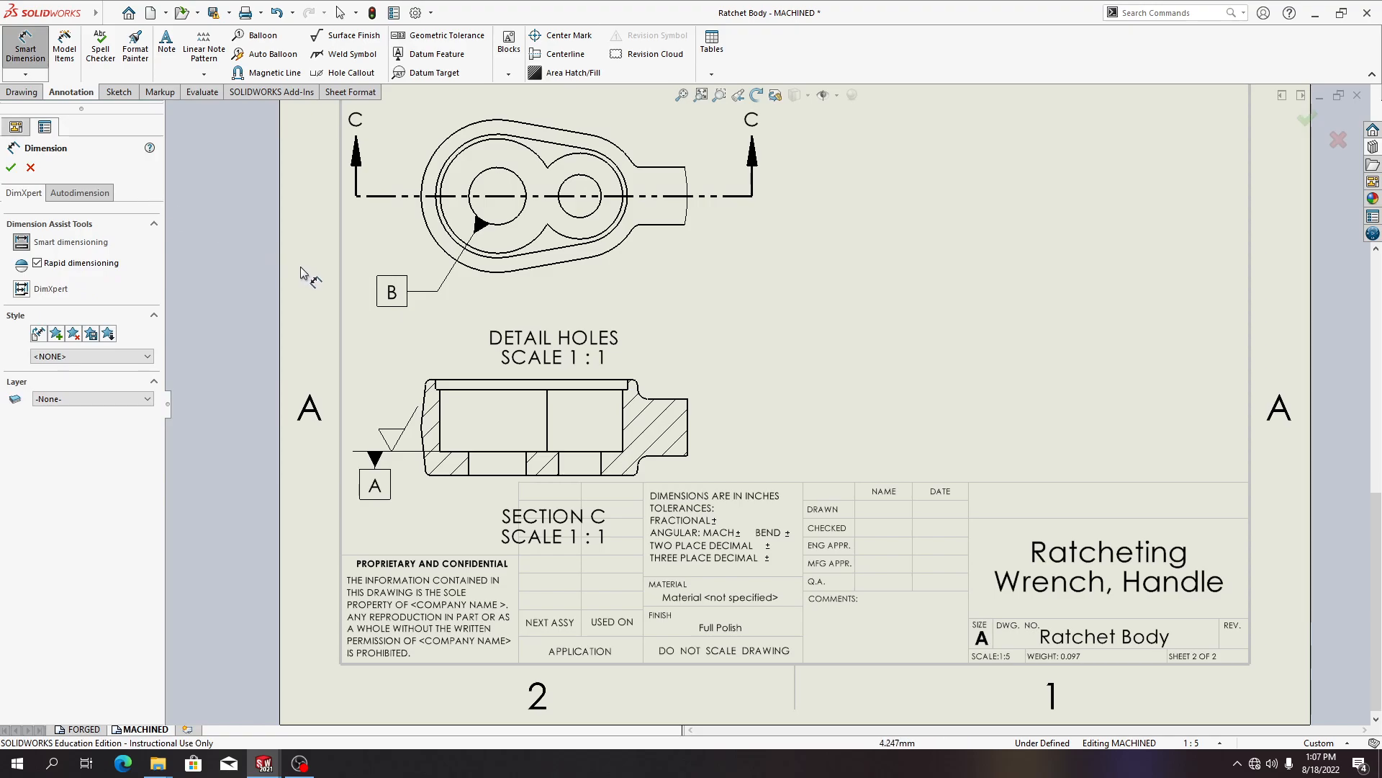
left_click(437, 387)
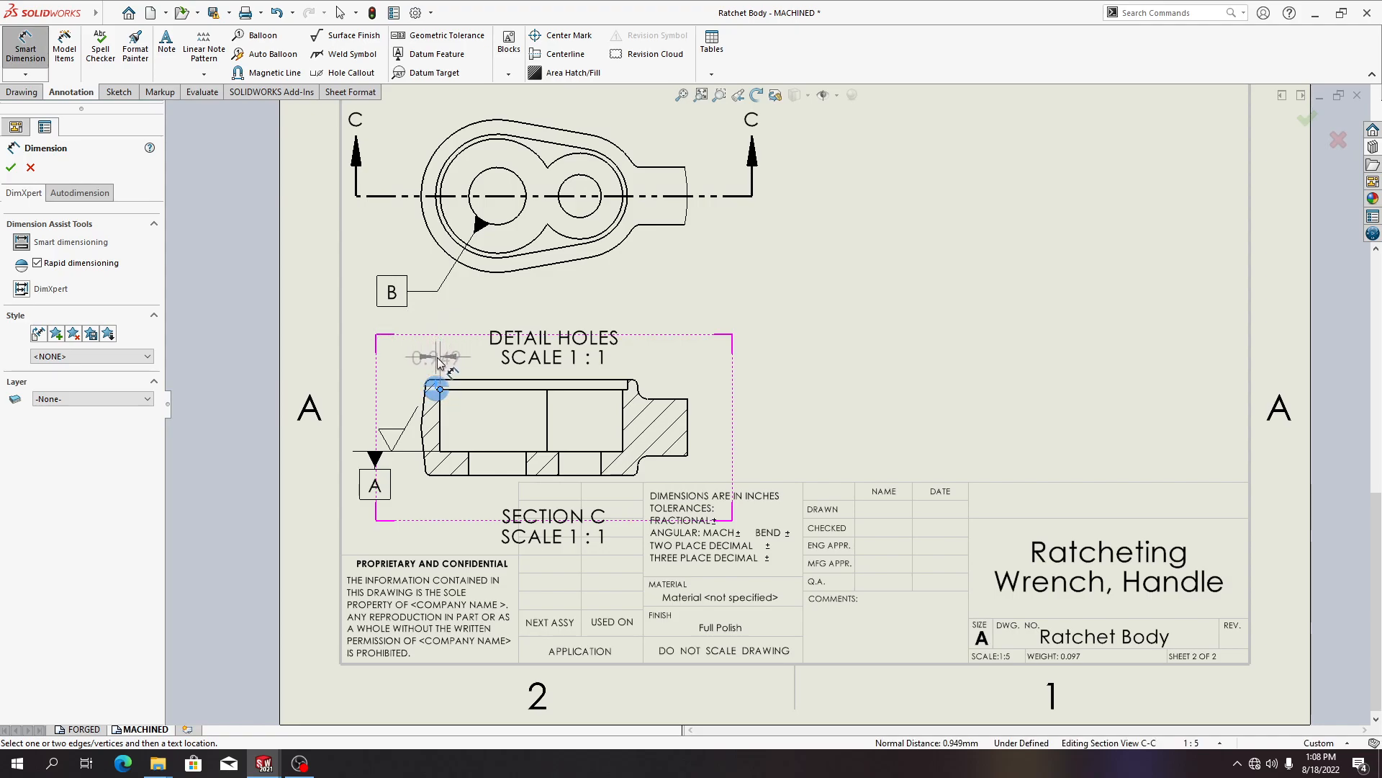
left_click(436, 357)
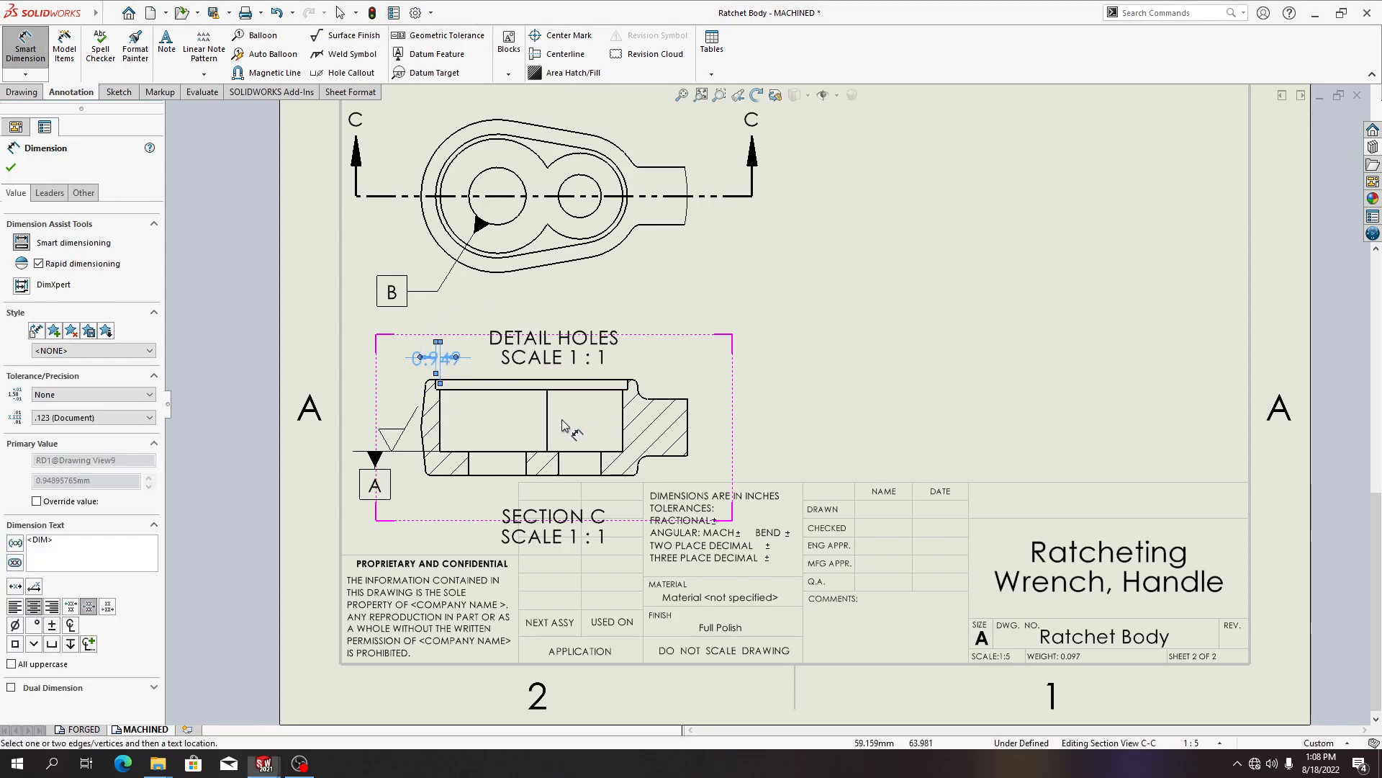
Dimension the height of Section C-C between its top and bottom edges
left_click(497, 389)
left_click(499, 451)
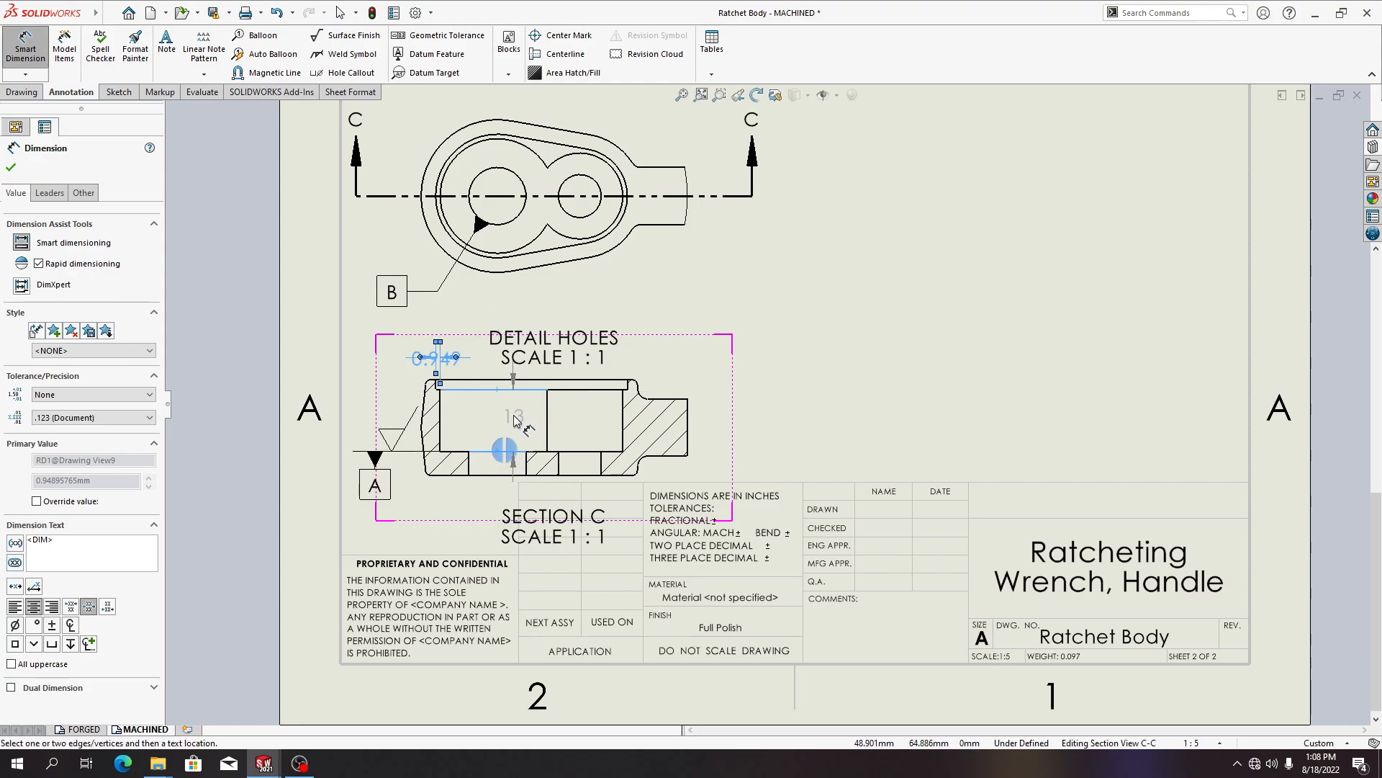
left_click(486, 319)
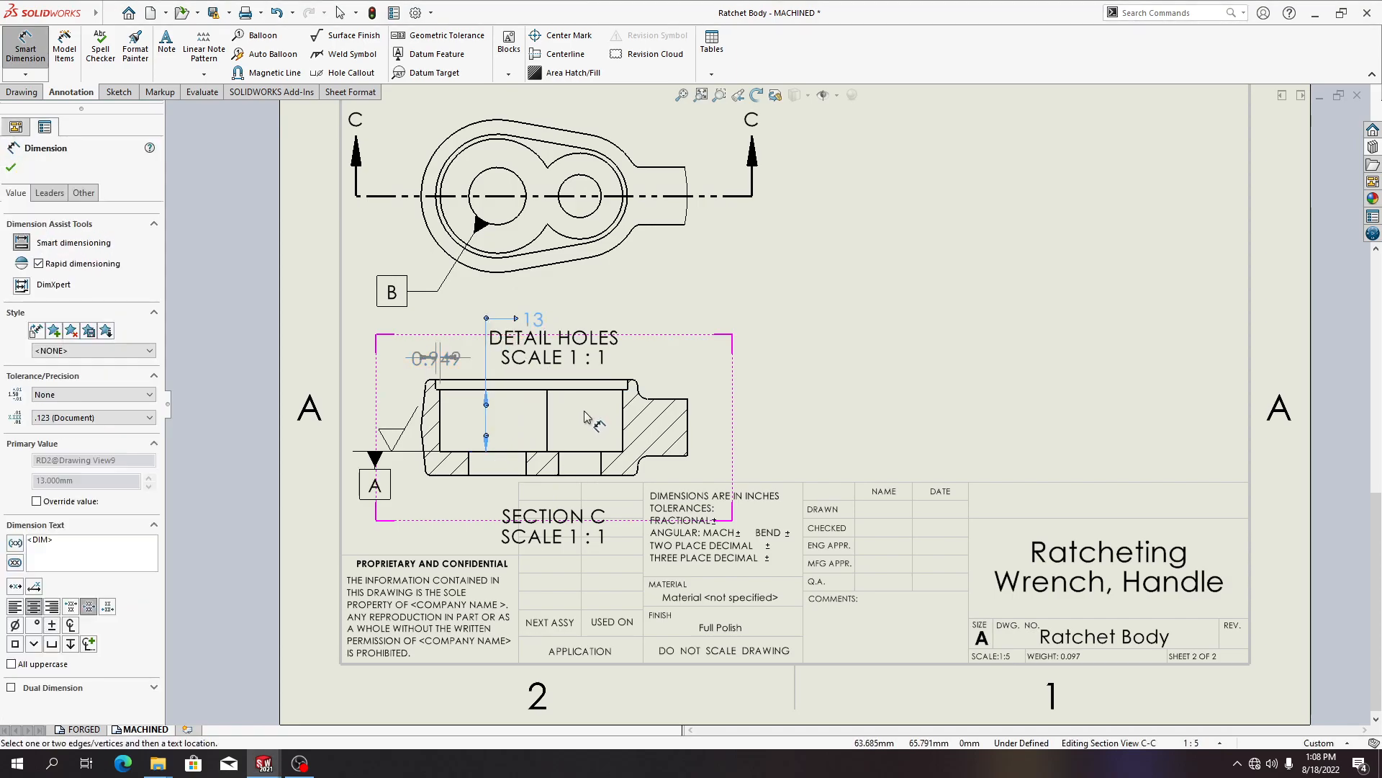
Dimension the recess edge of Section C-C and delete the resulting dimension
left_click(597, 387)
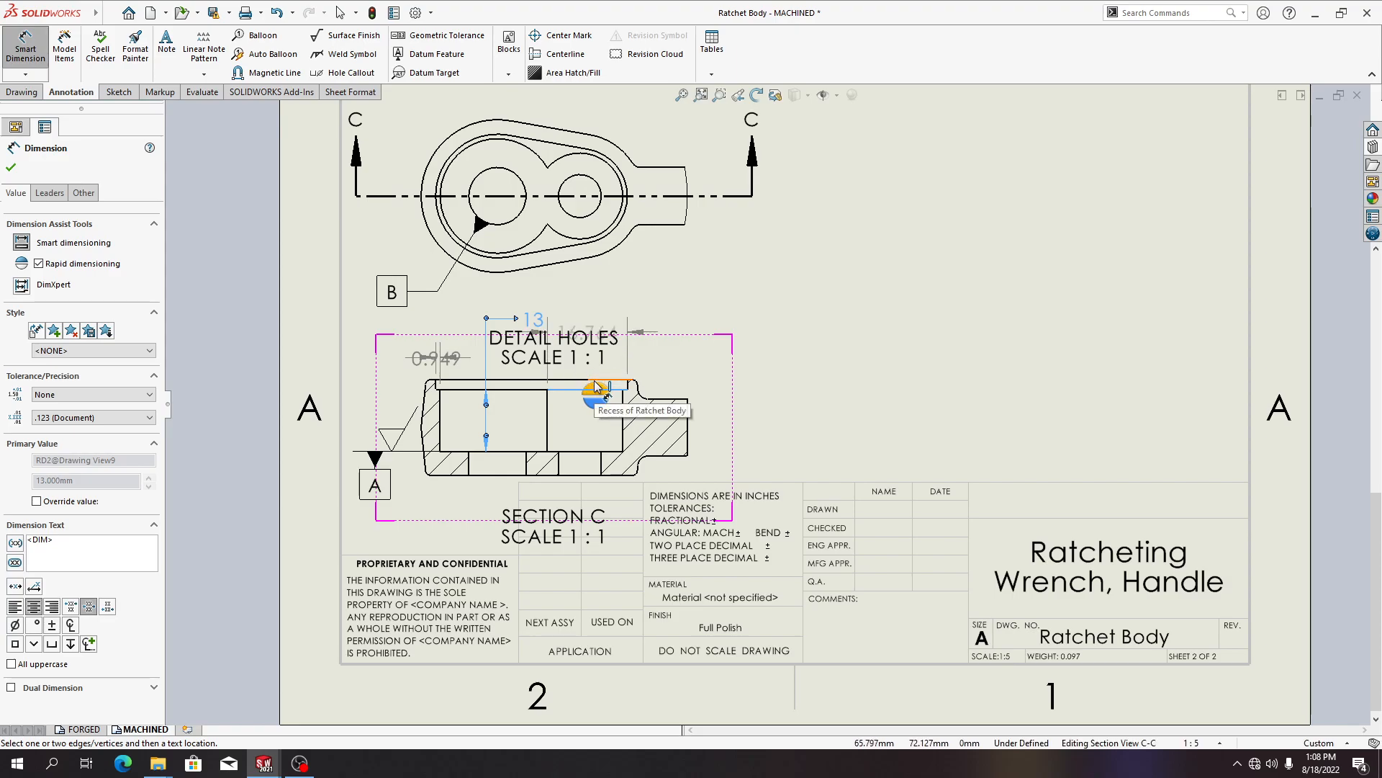
left_click(607, 375)
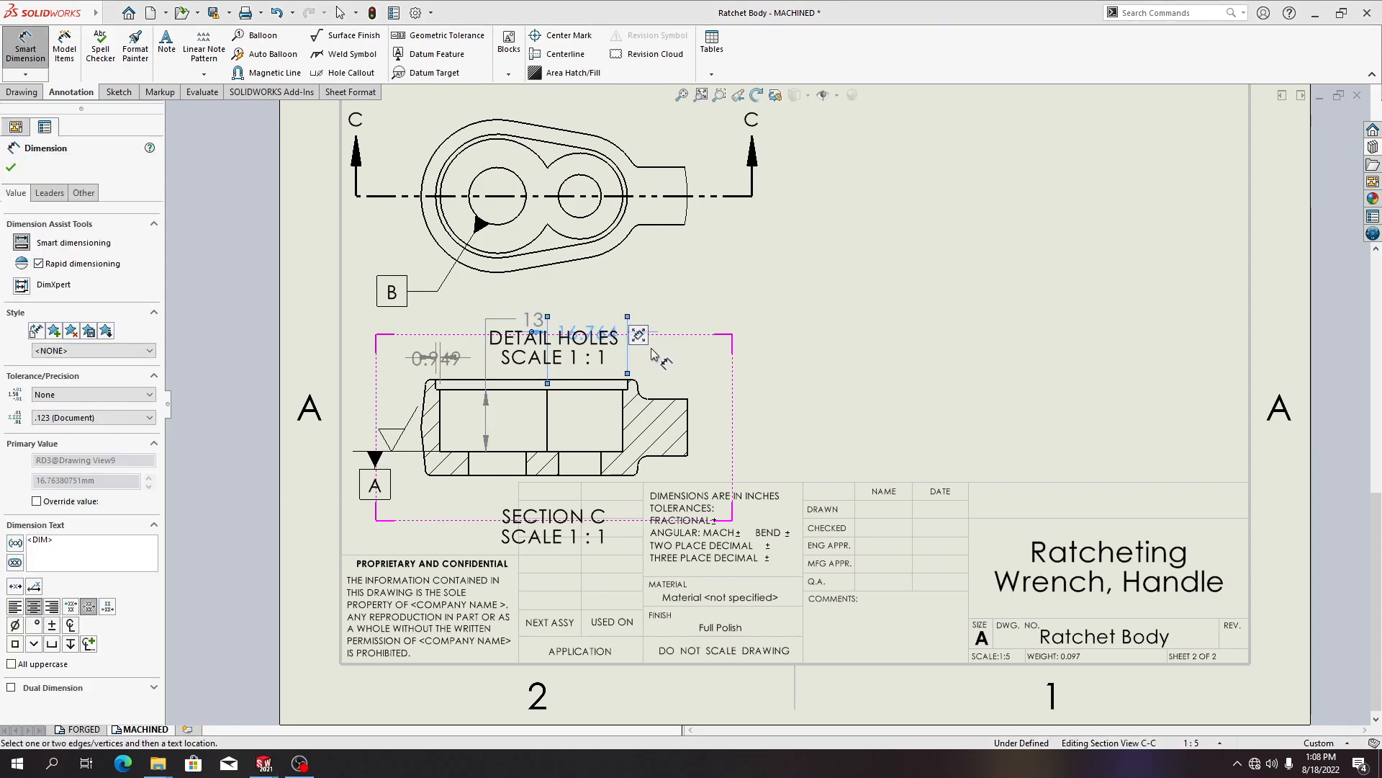
key("Delete")
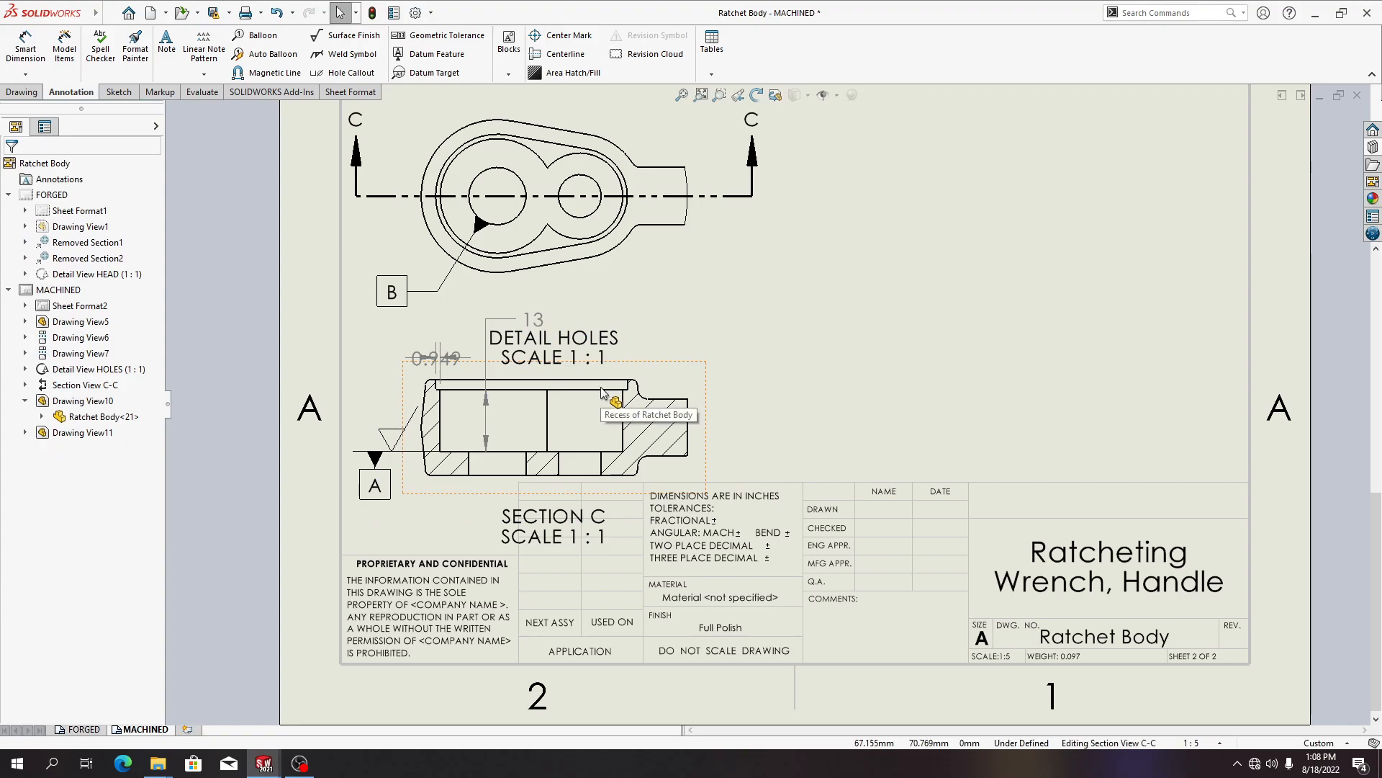
left_click(602, 387)
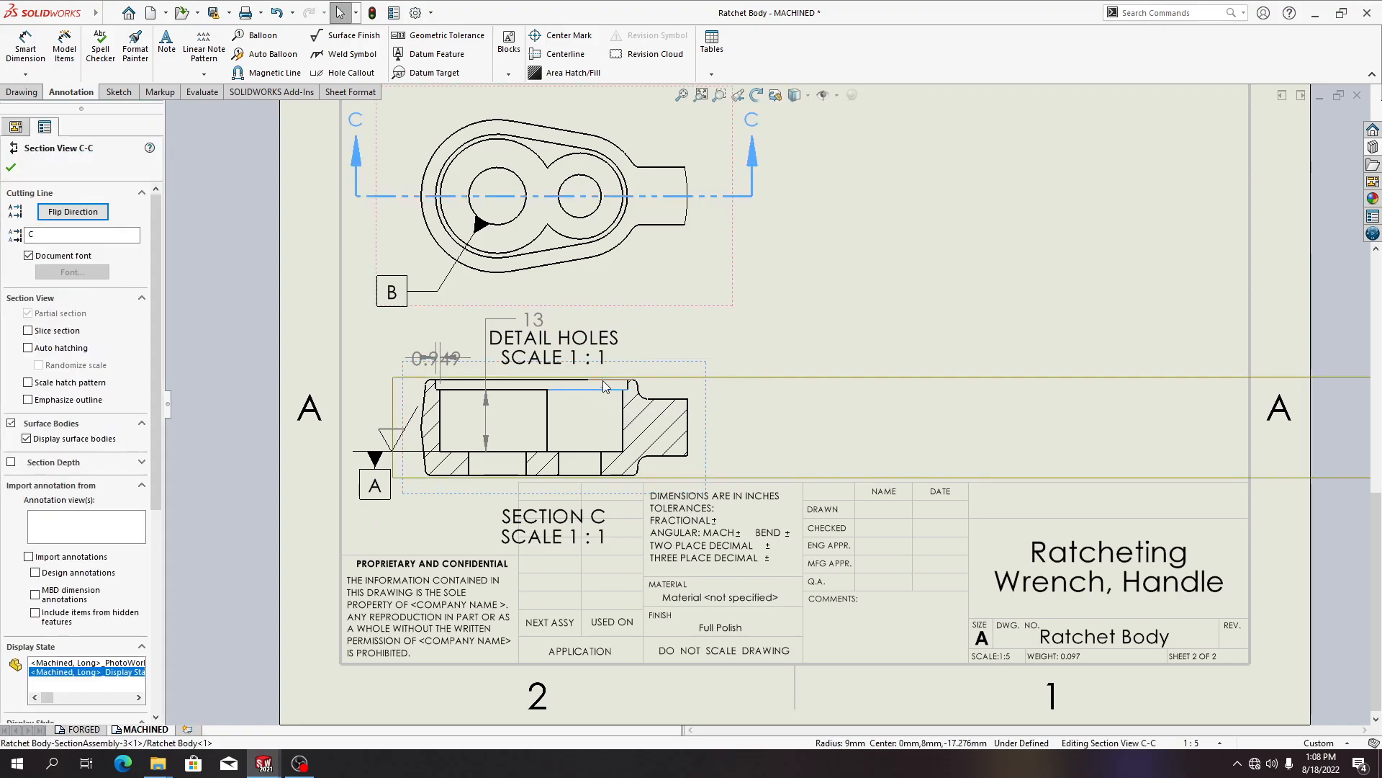
key("Escape")
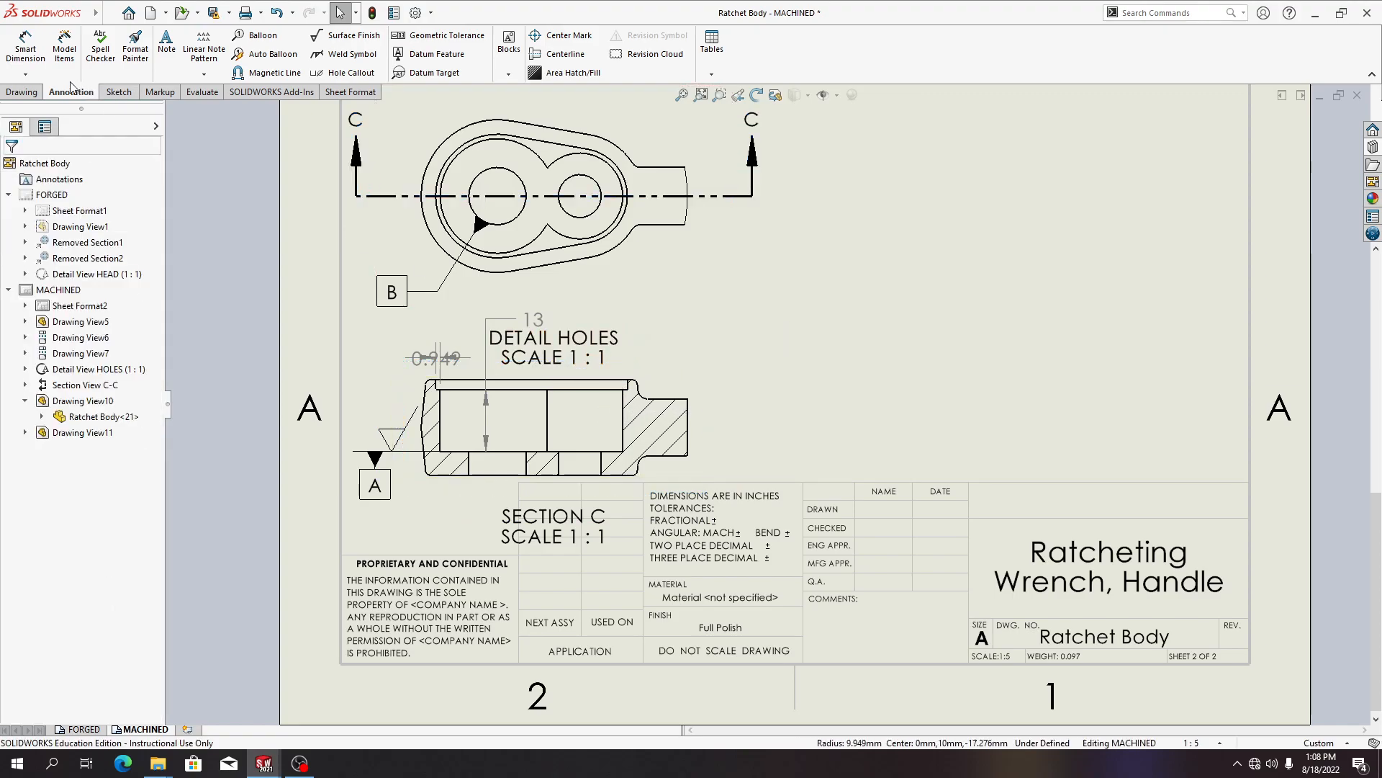
Dimension the recess depth at the top right of Section C-C
left_click(26, 50)
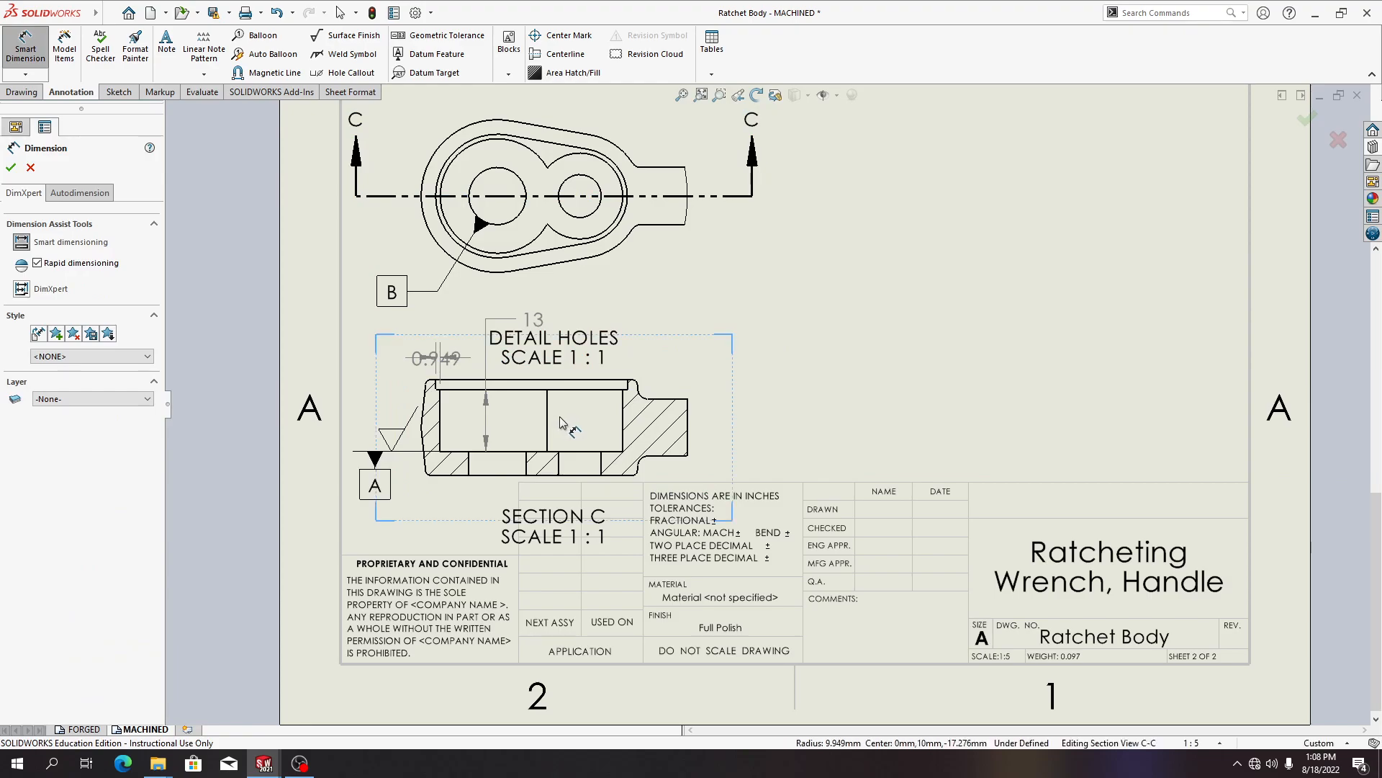
left_click(602, 389)
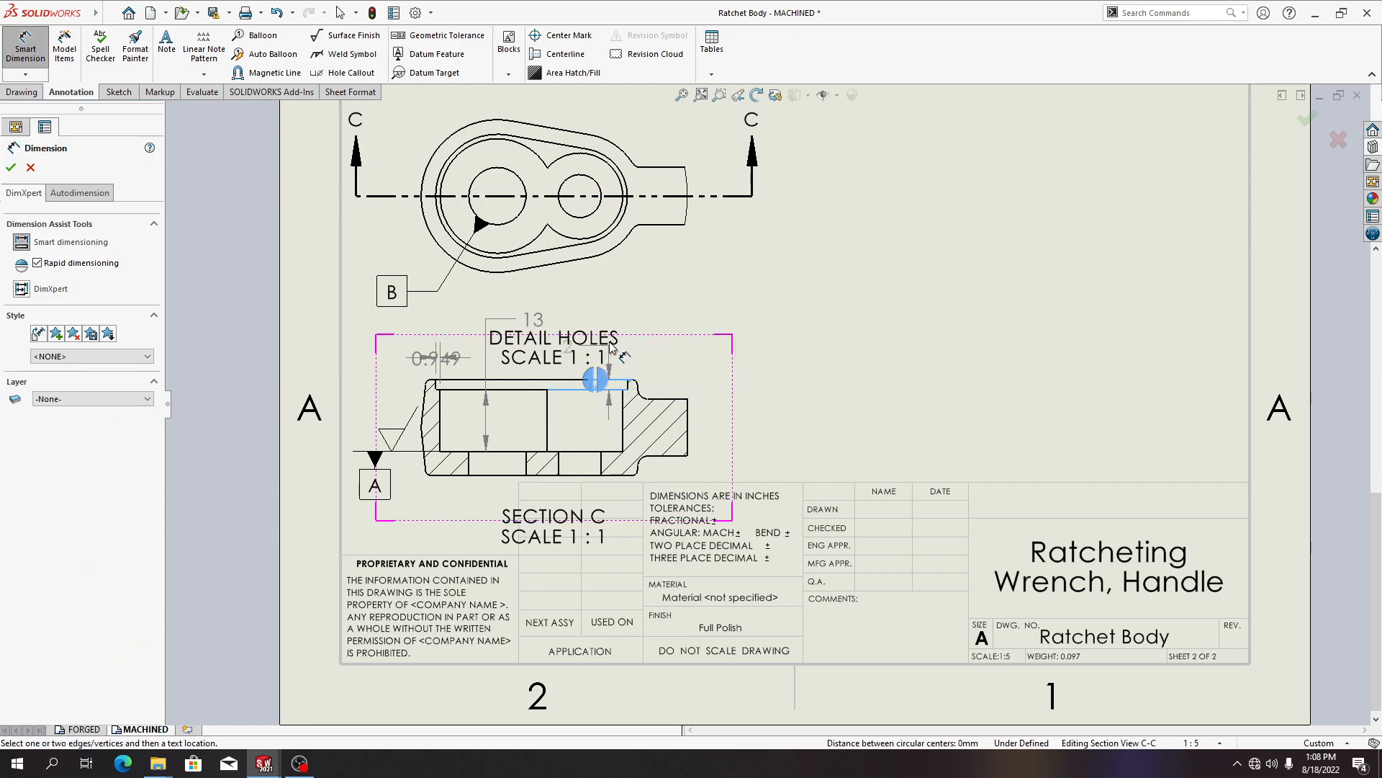
left_click(649, 362)
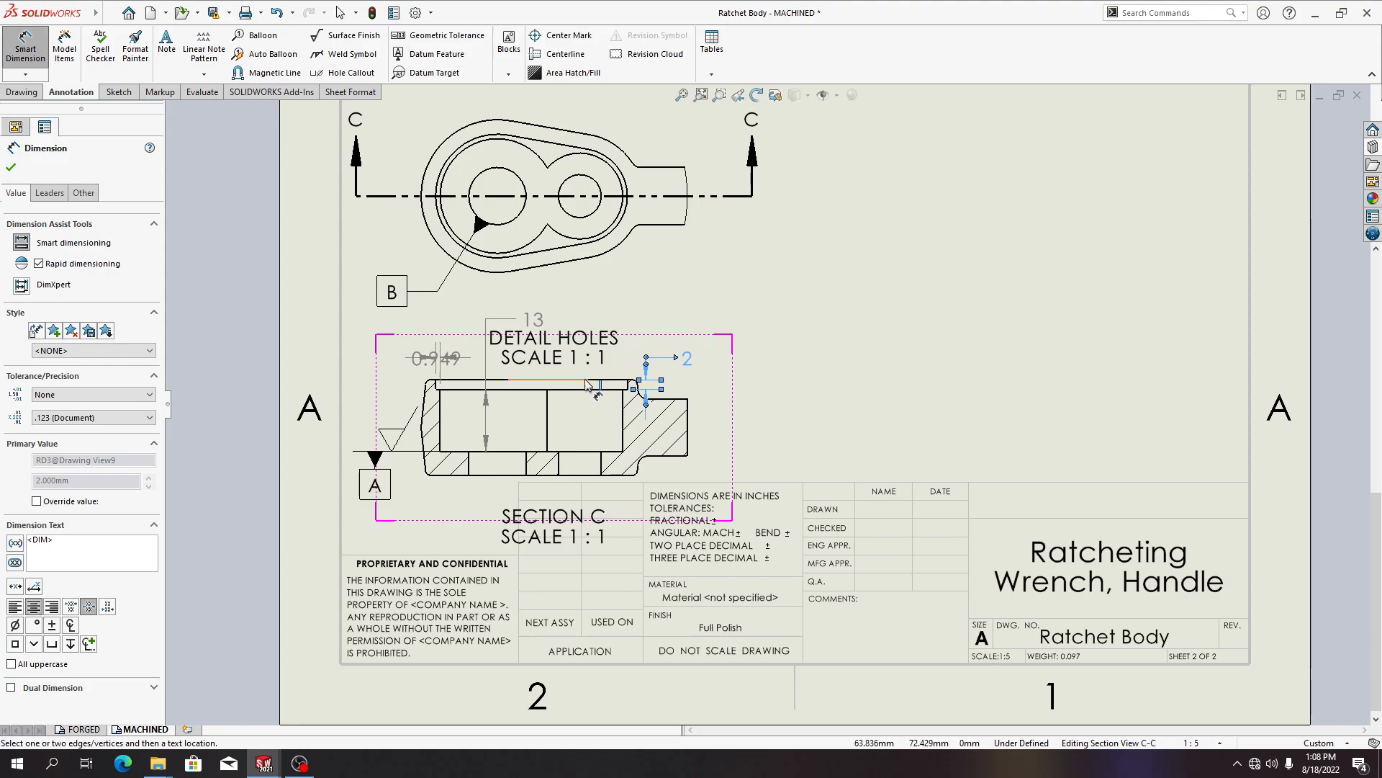
key("Escape")
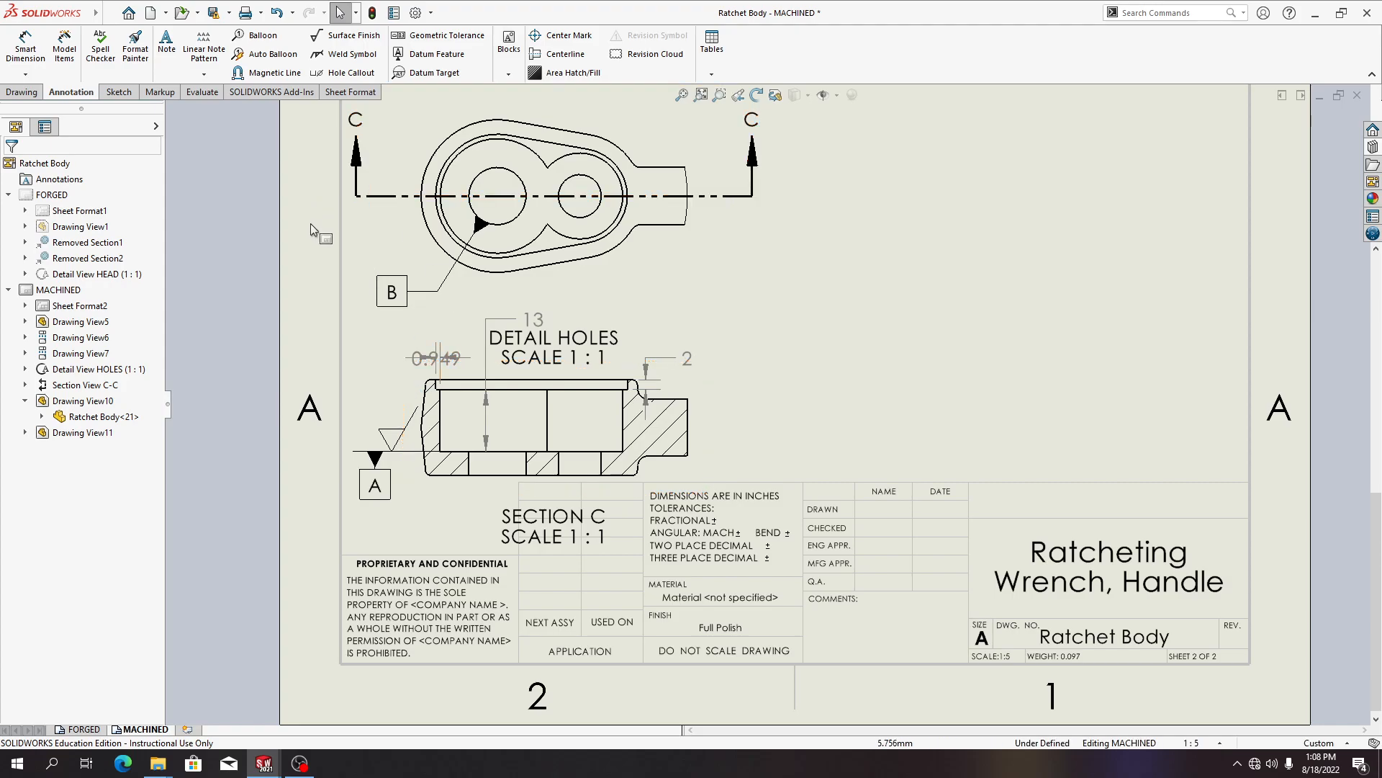
Move the chamfer edge dimension further left and review its leader and other property settings
left_click(395, 356)
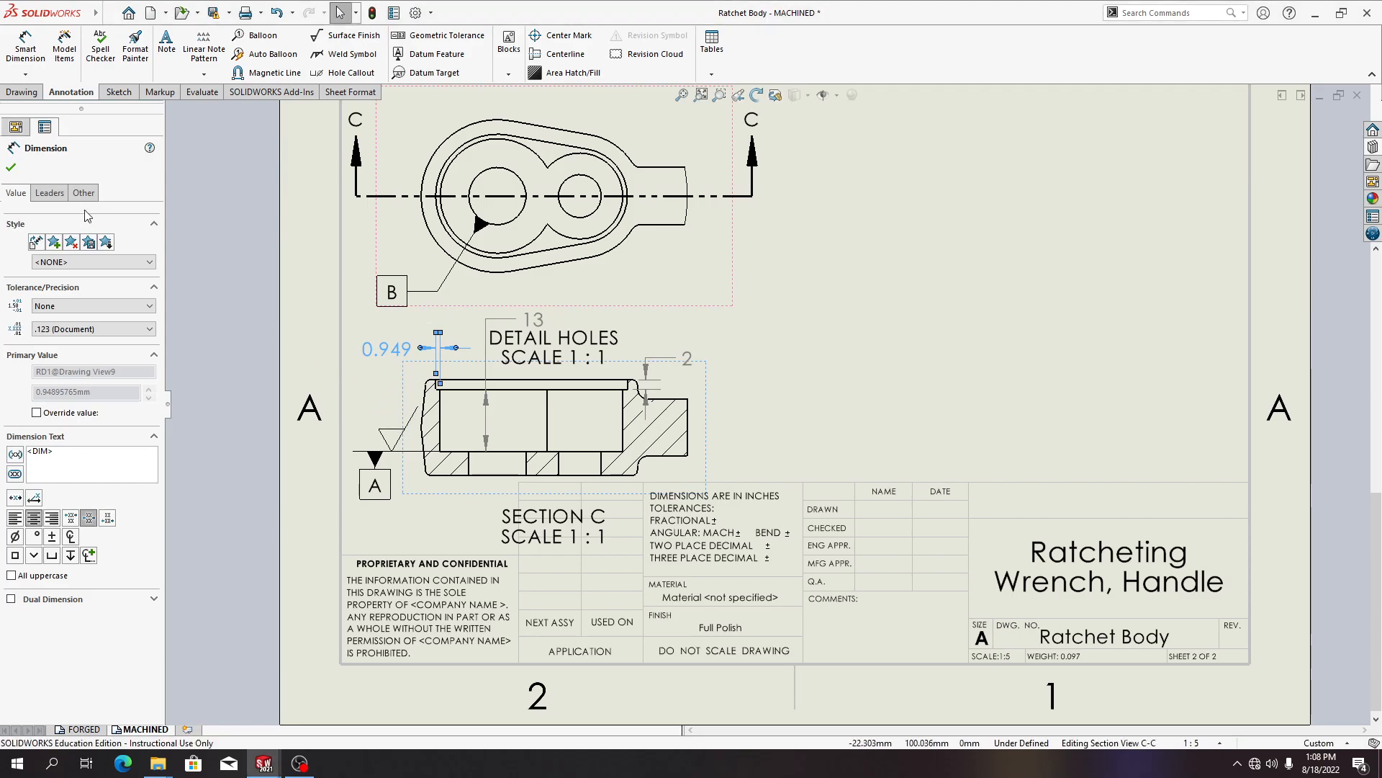
left_click(7, 167)
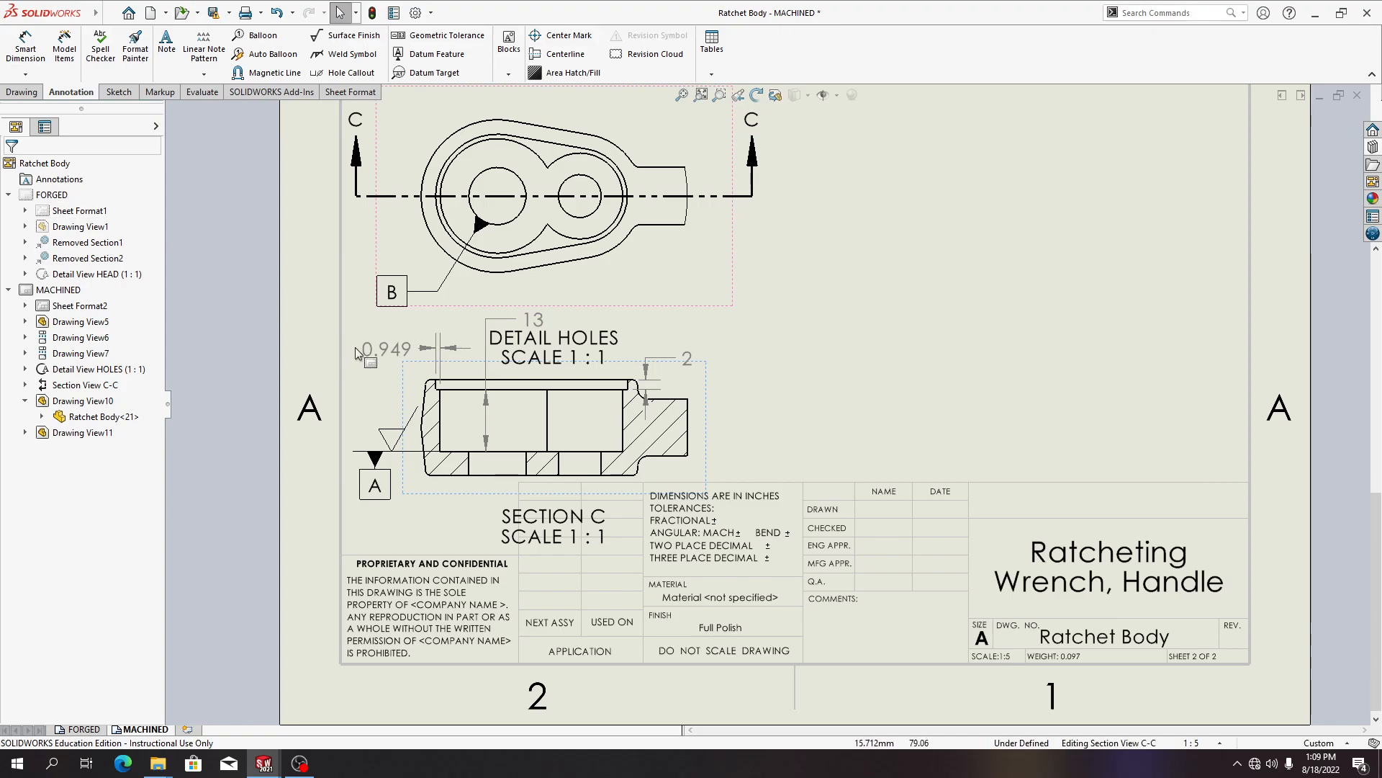
left_click(388, 350)
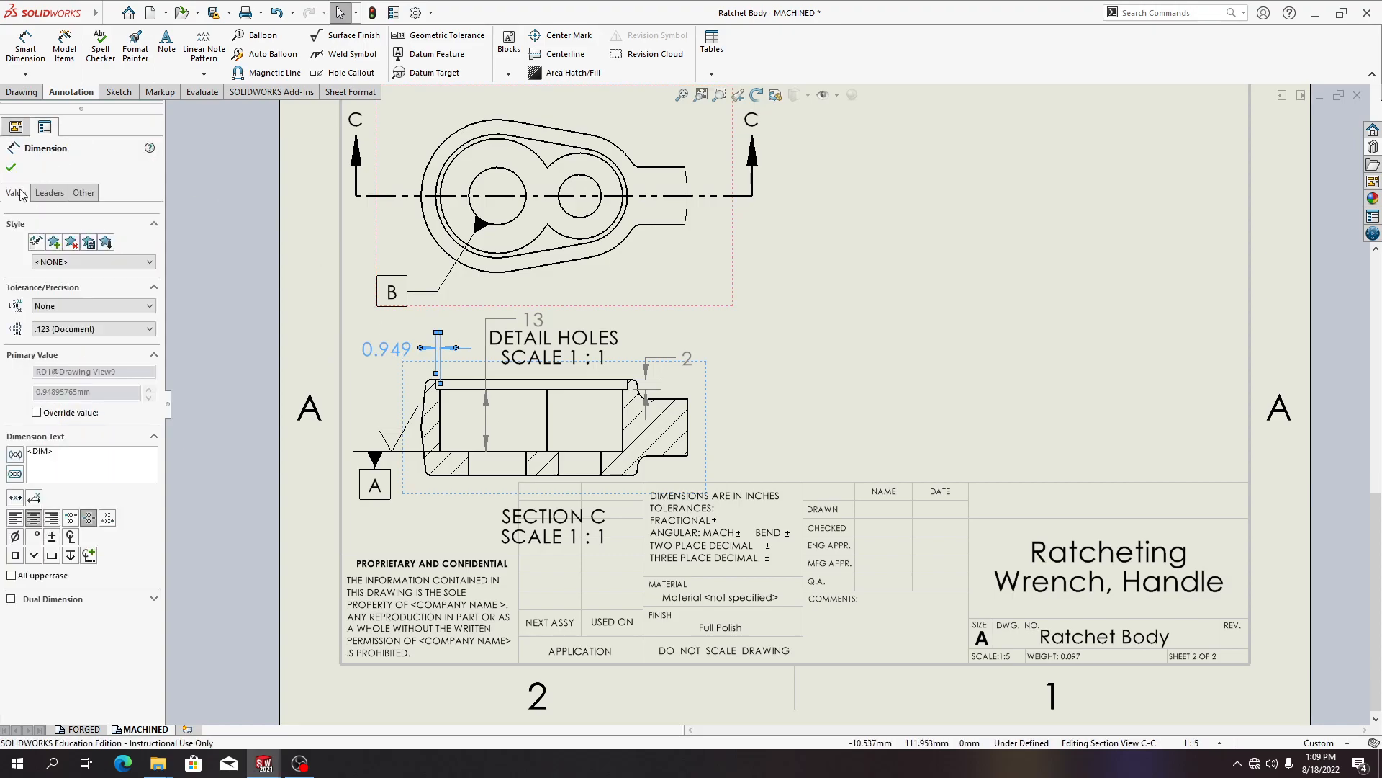
left_click(49, 193)
left_click(84, 193)
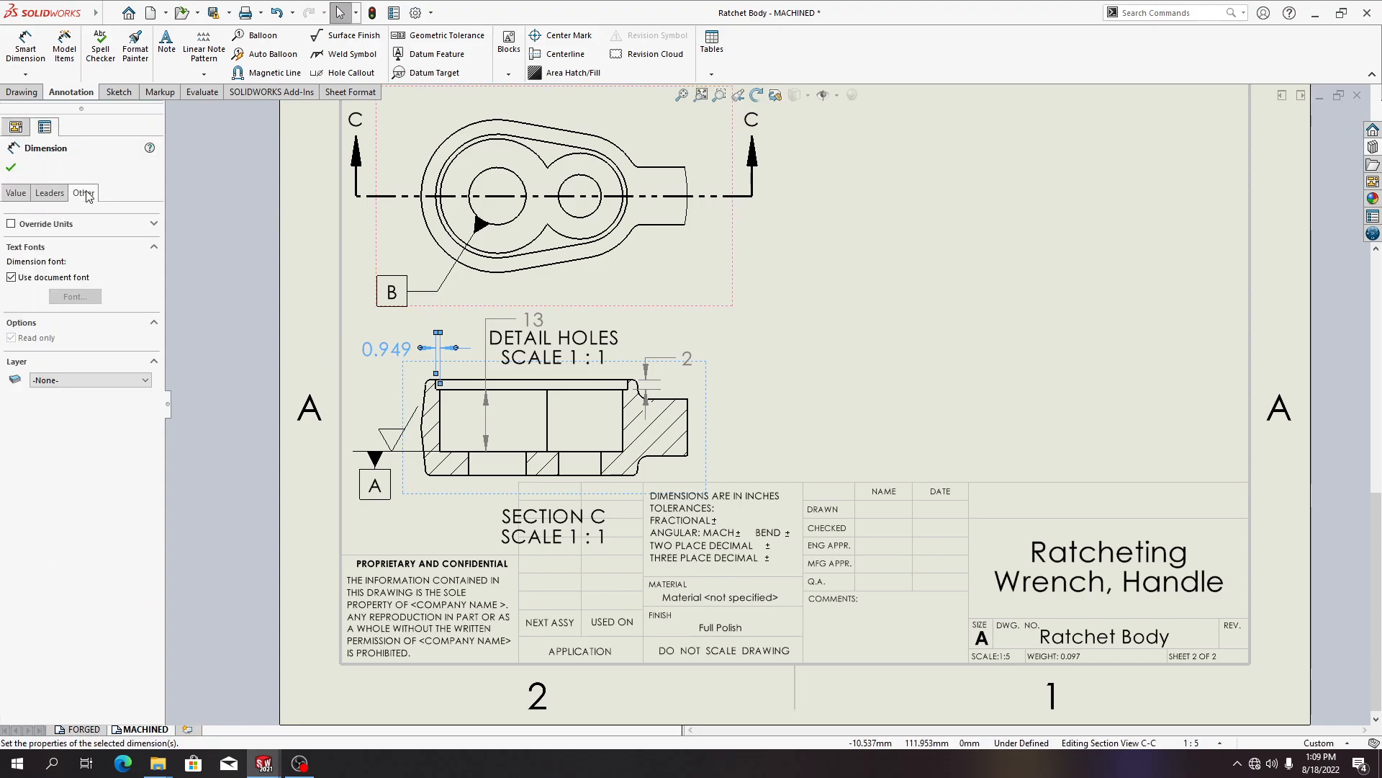
left_click(25, 194)
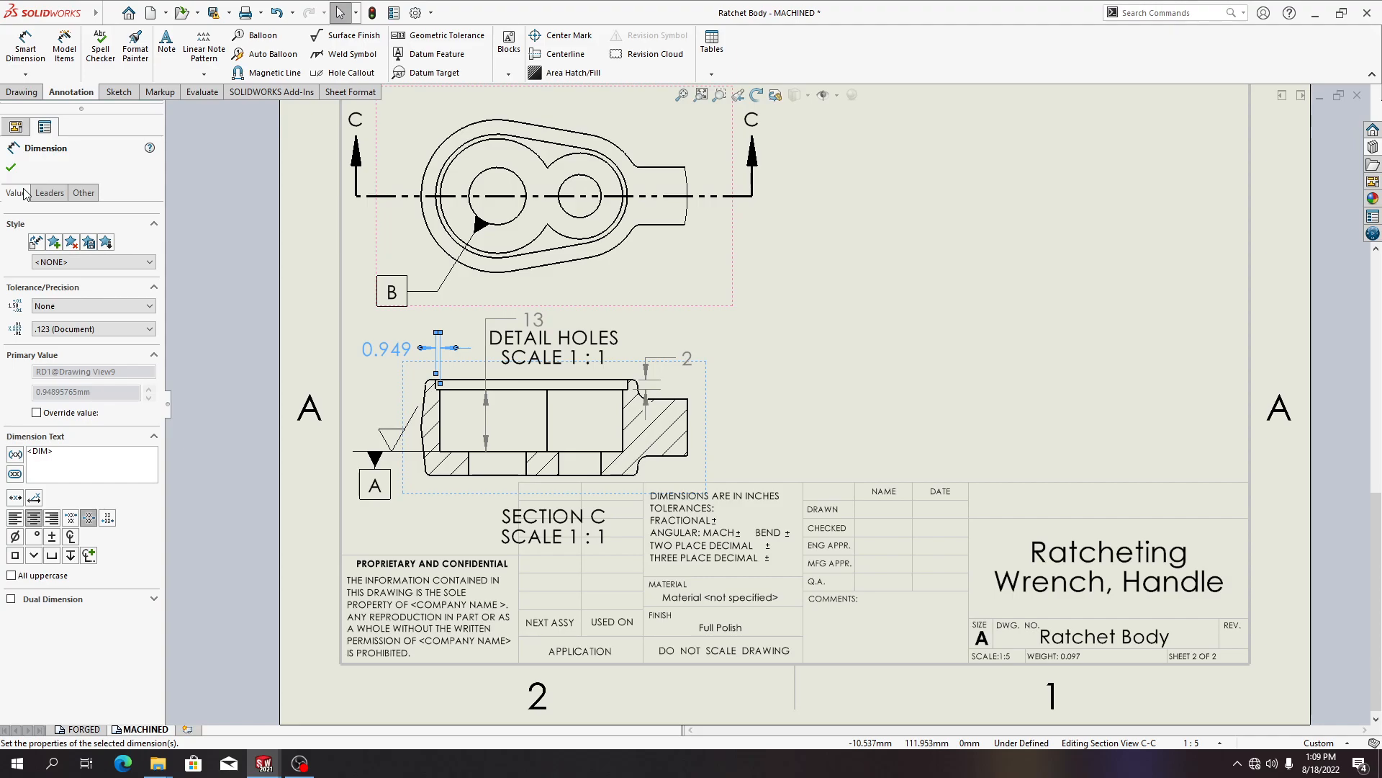
left_click(43, 193)
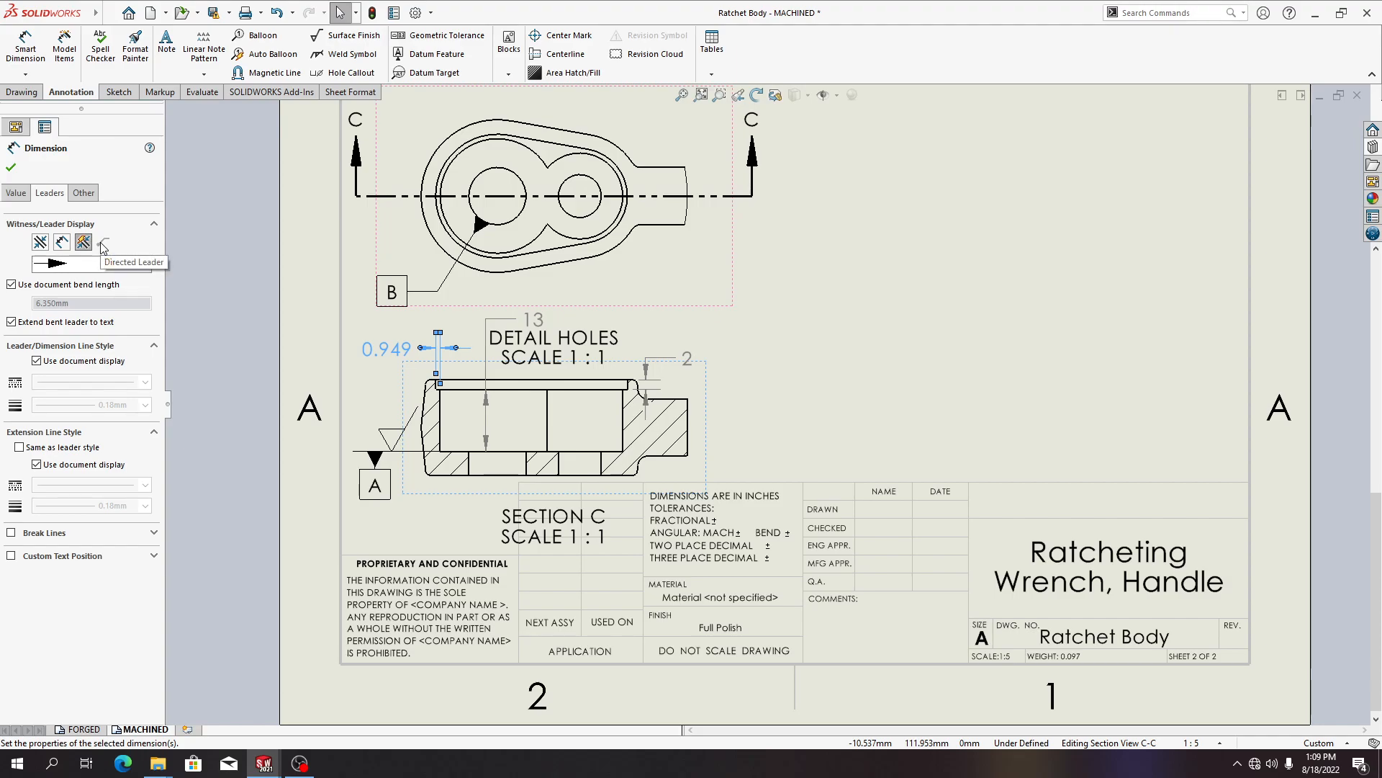
key("Escape")
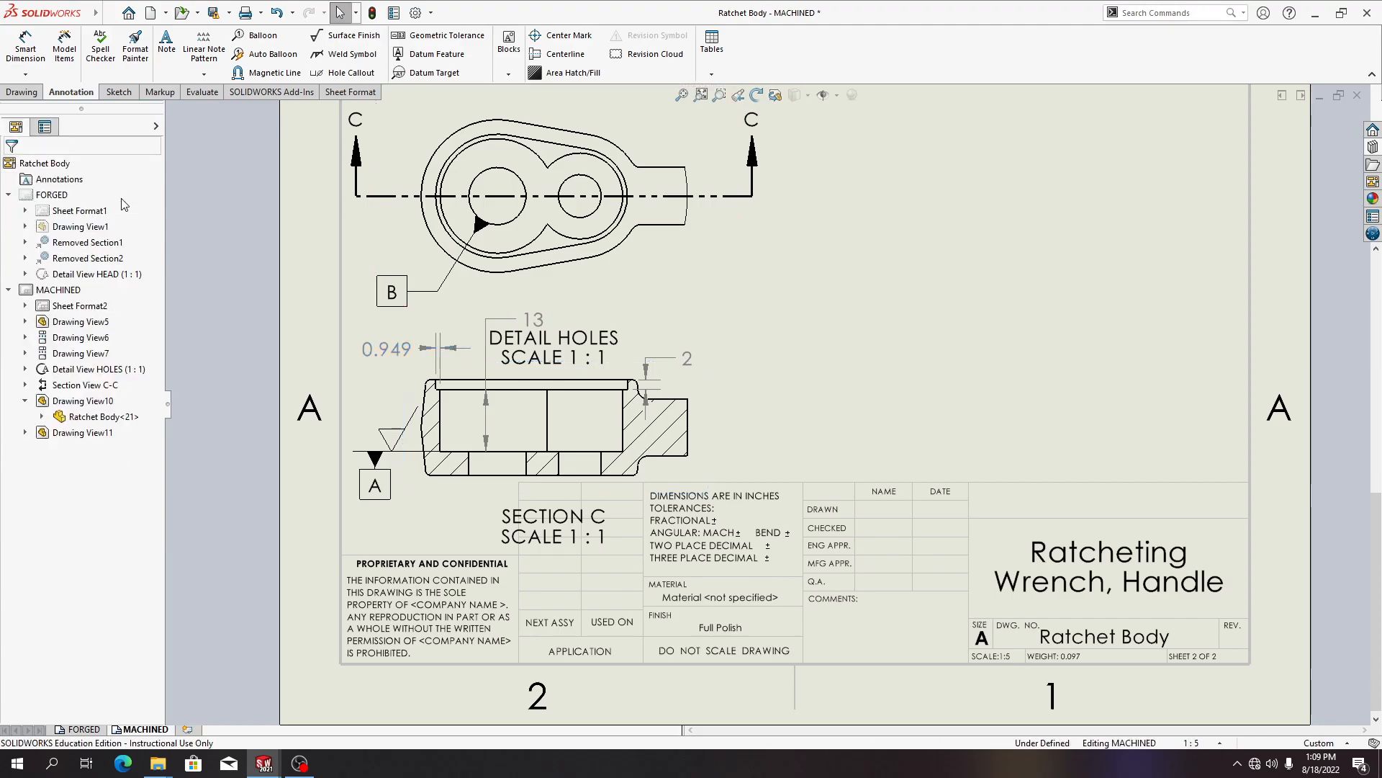
Dimension the diameter of the large hole in the detail view, placing it at the upper left
left_click(502, 229)
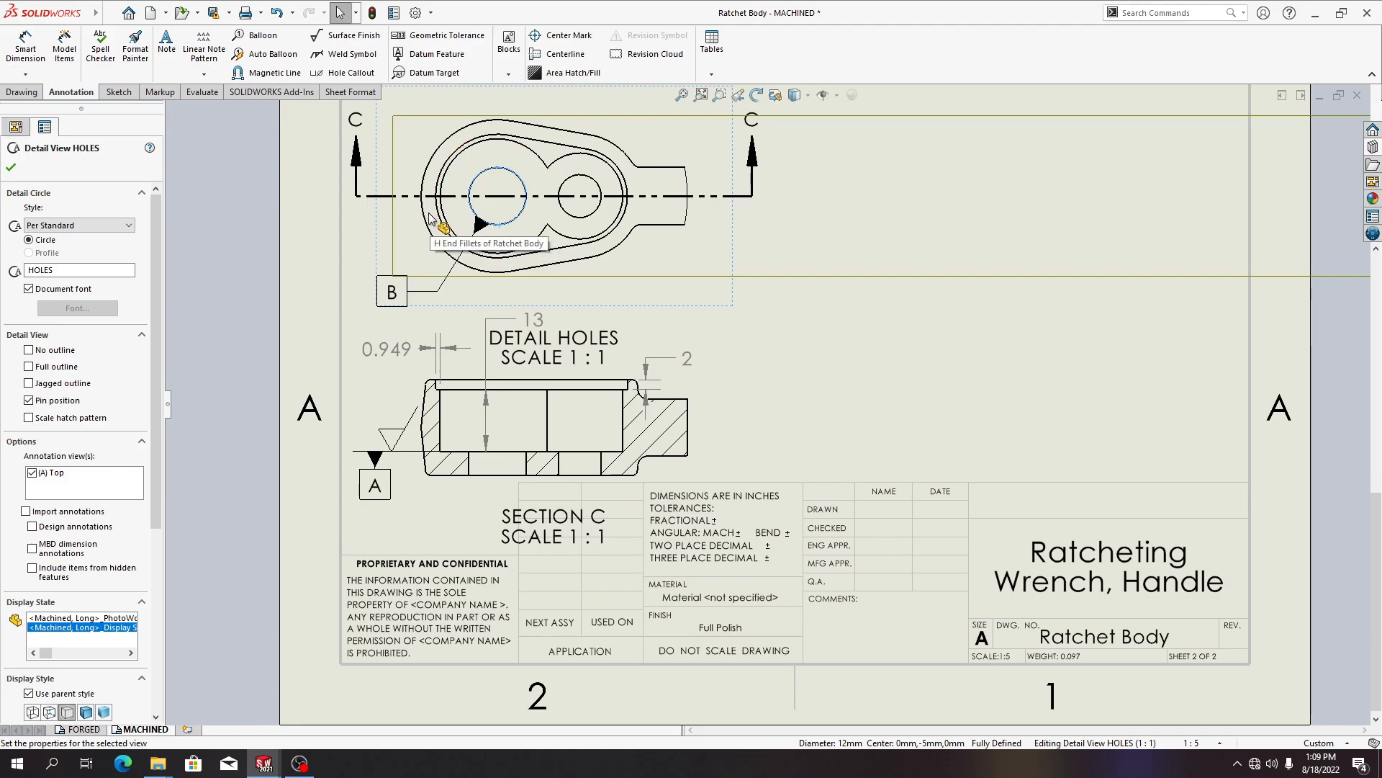
left_click(26, 43)
left_click(501, 225)
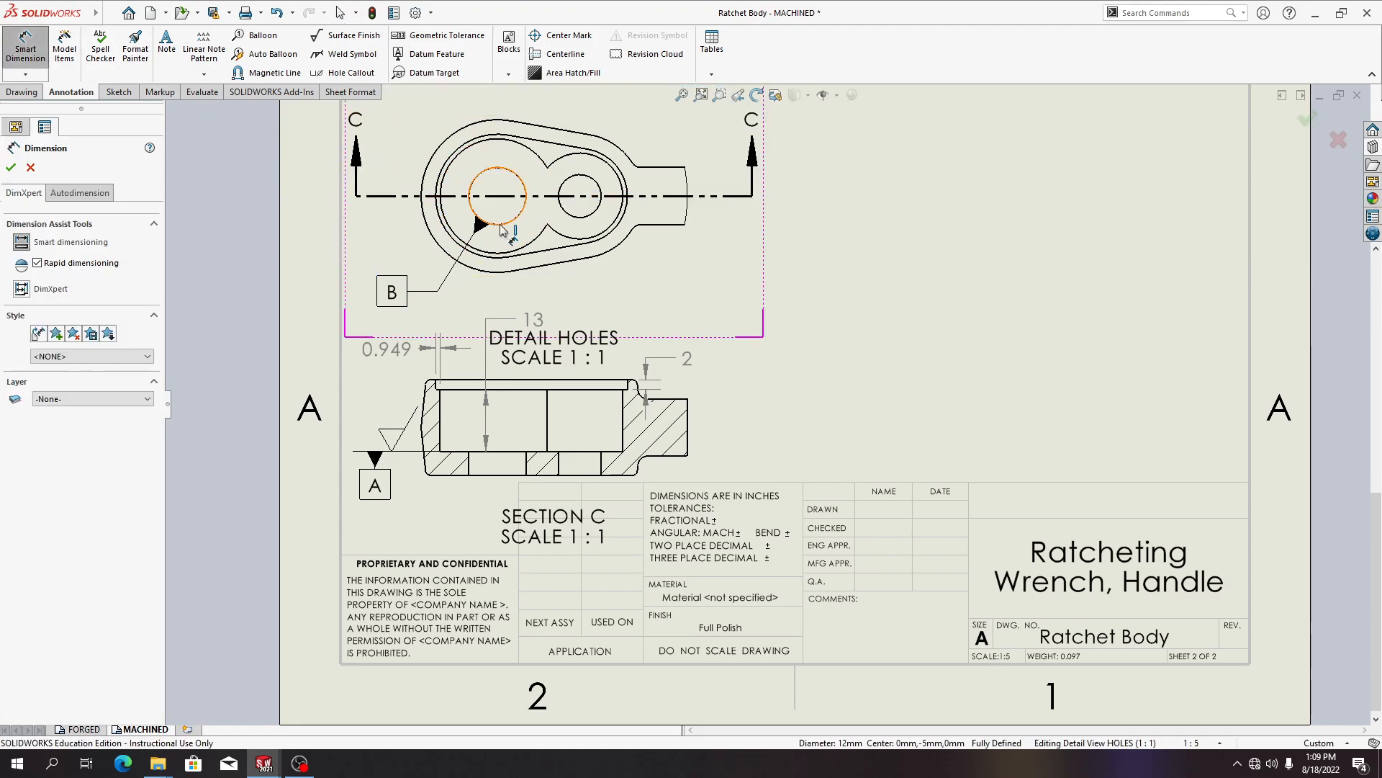
left_click(400, 119)
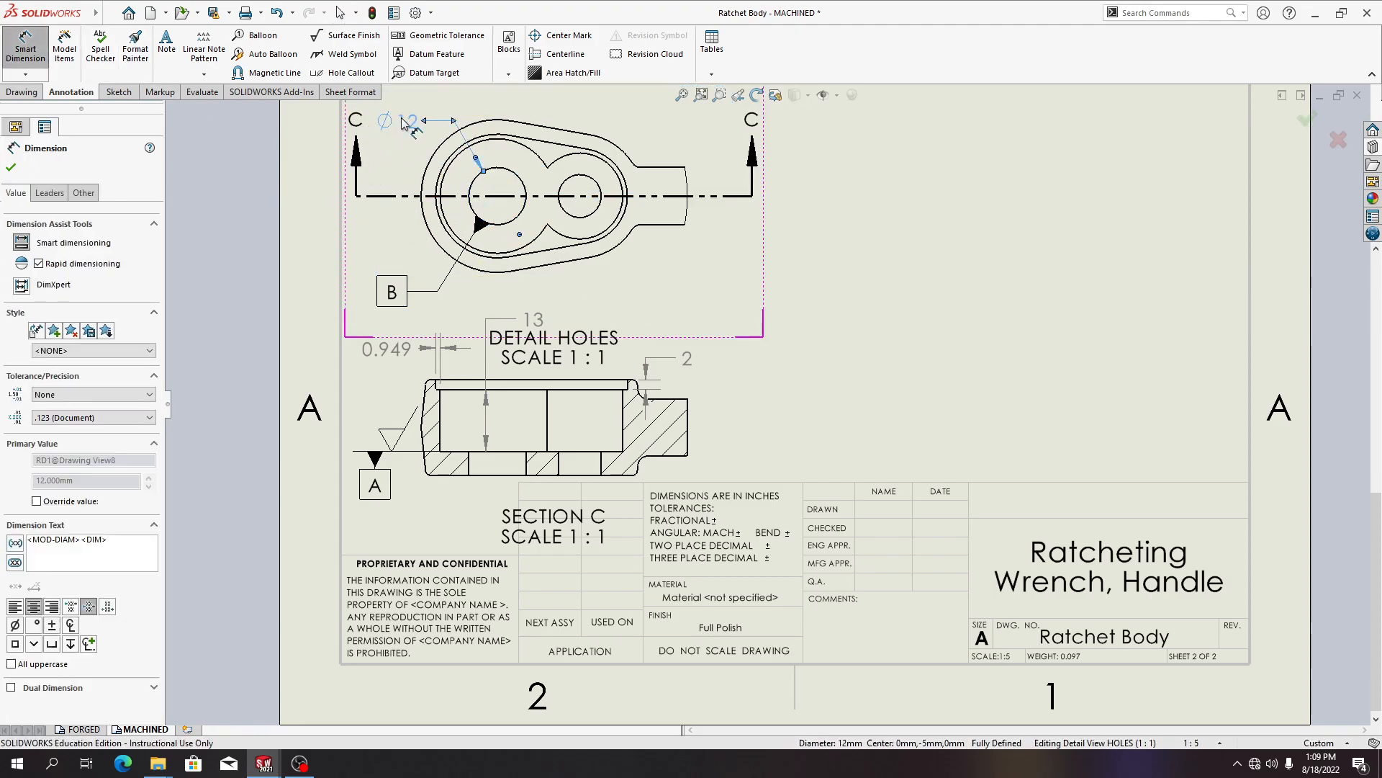
Dimension the small hole's diameter and the radius of the outer arc around it in the detail view
left_click(602, 188)
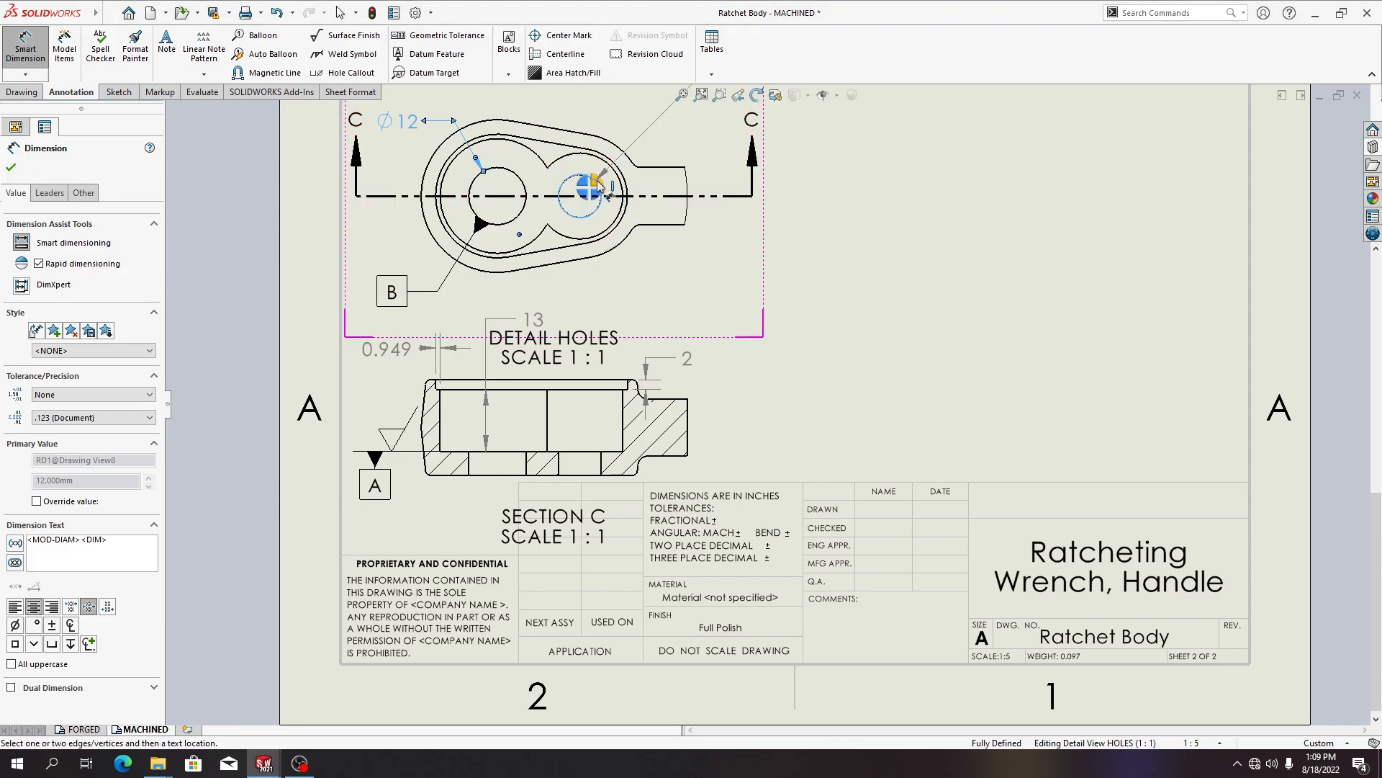
left_click(639, 120)
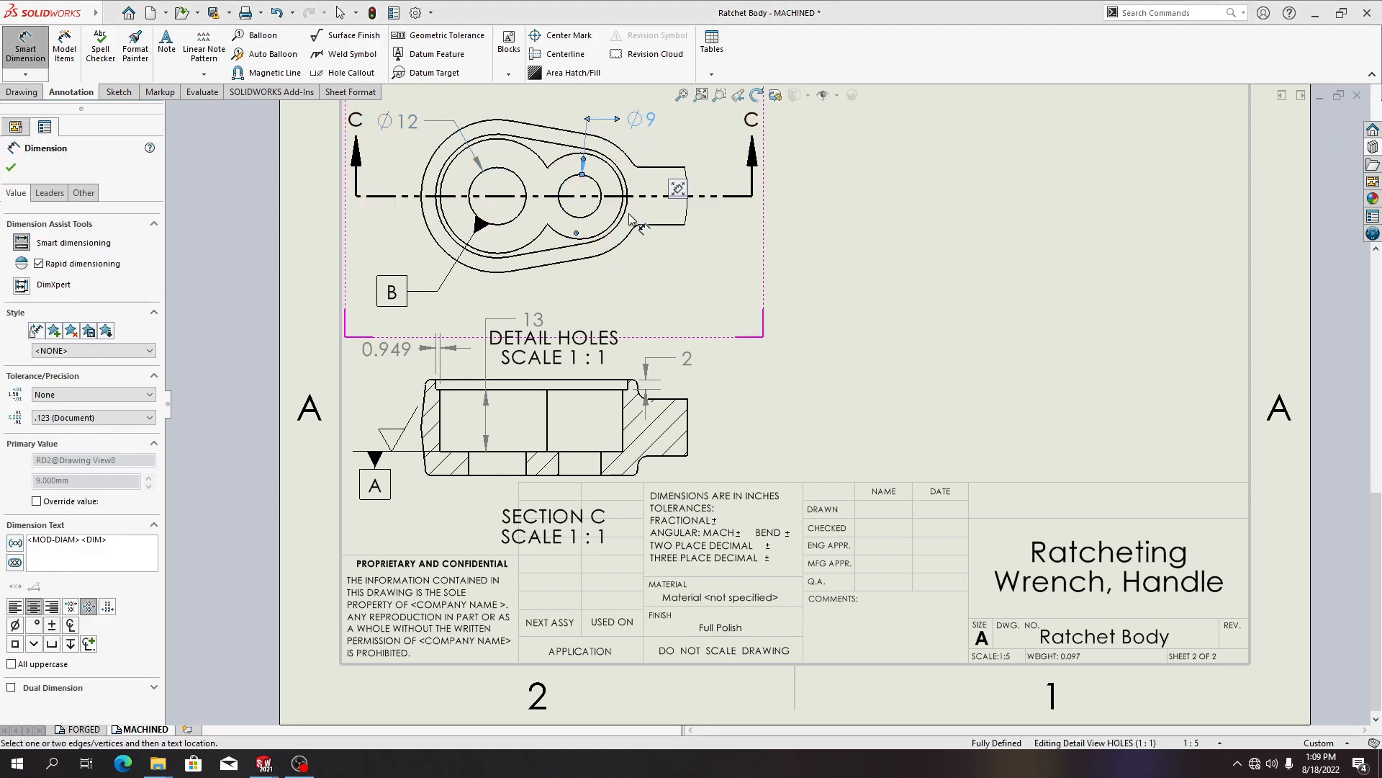
left_click(602, 237)
left_click(675, 296)
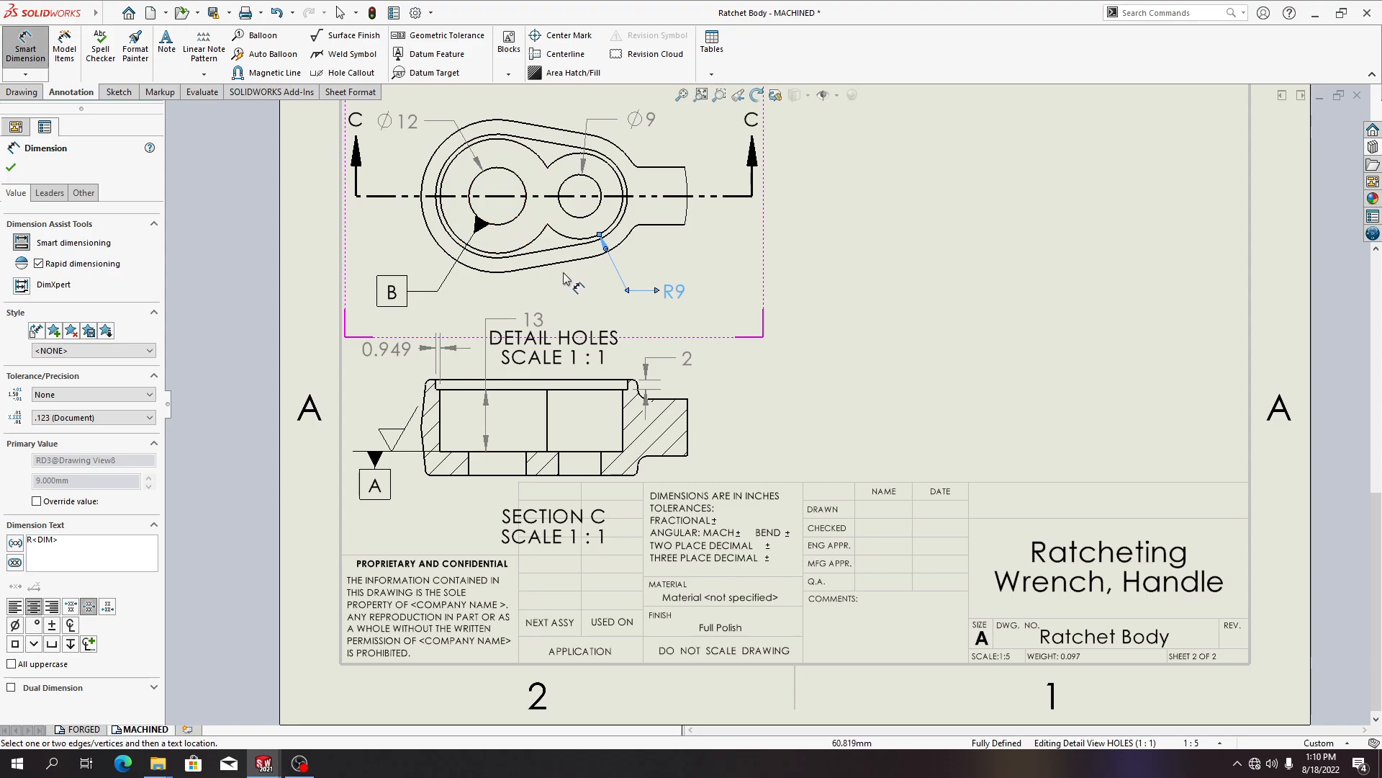
left_click(496, 228)
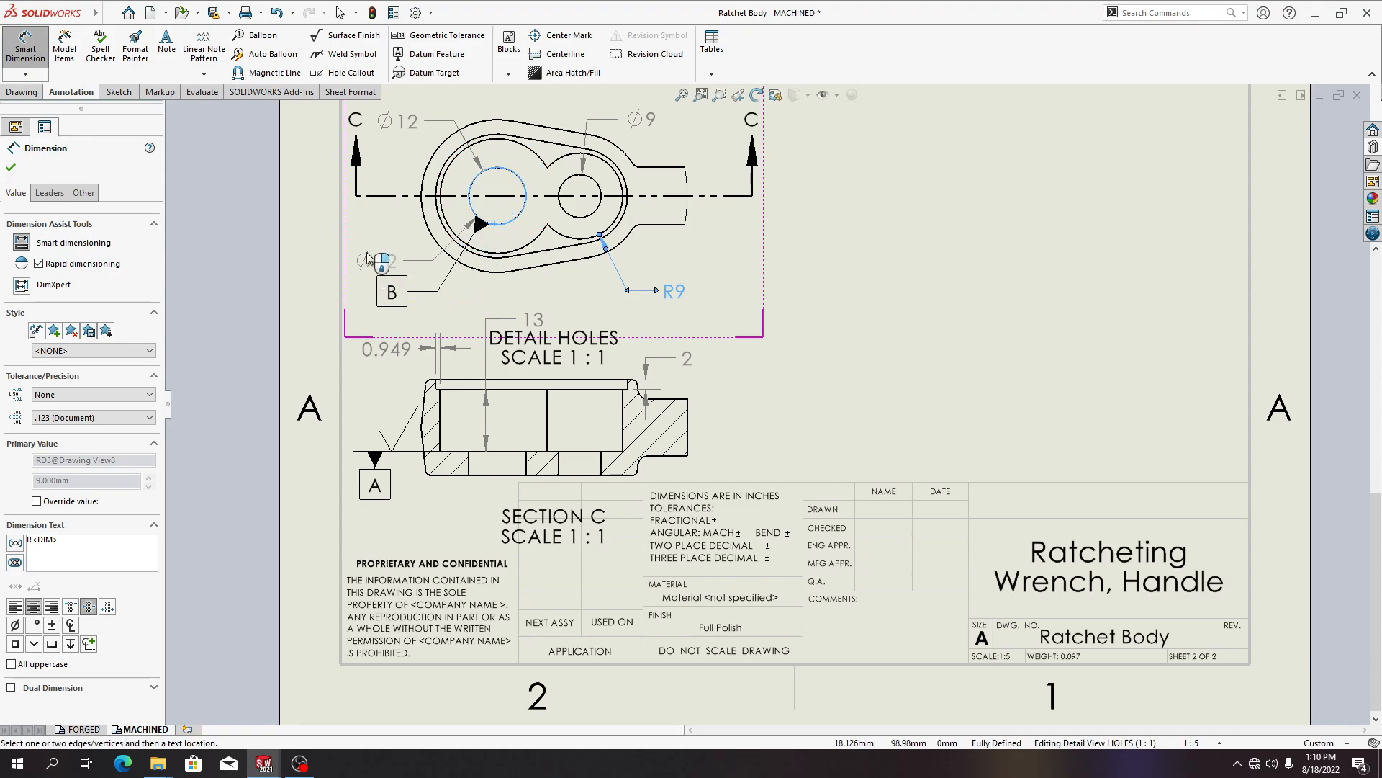
key("Escape")
left_click(452, 227)
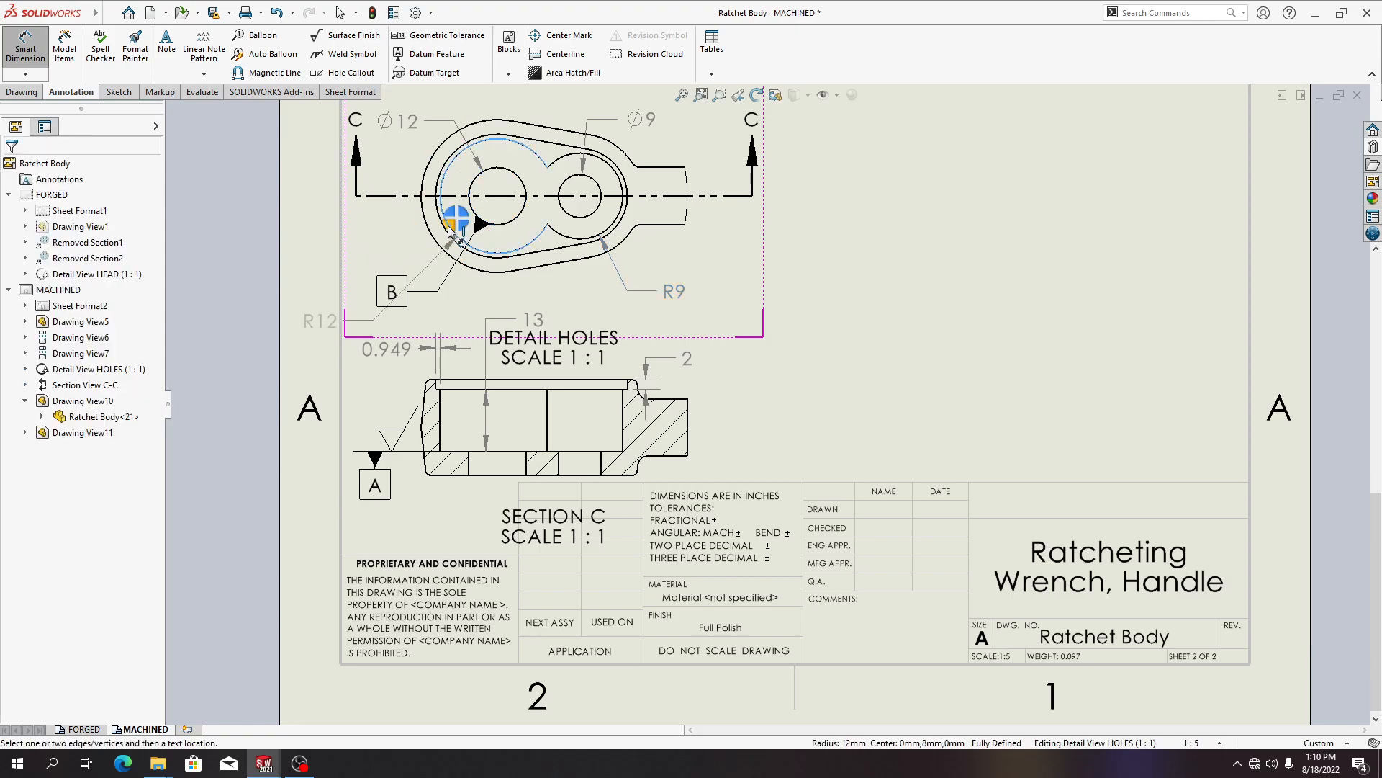
key("Escape")
key("Escape")
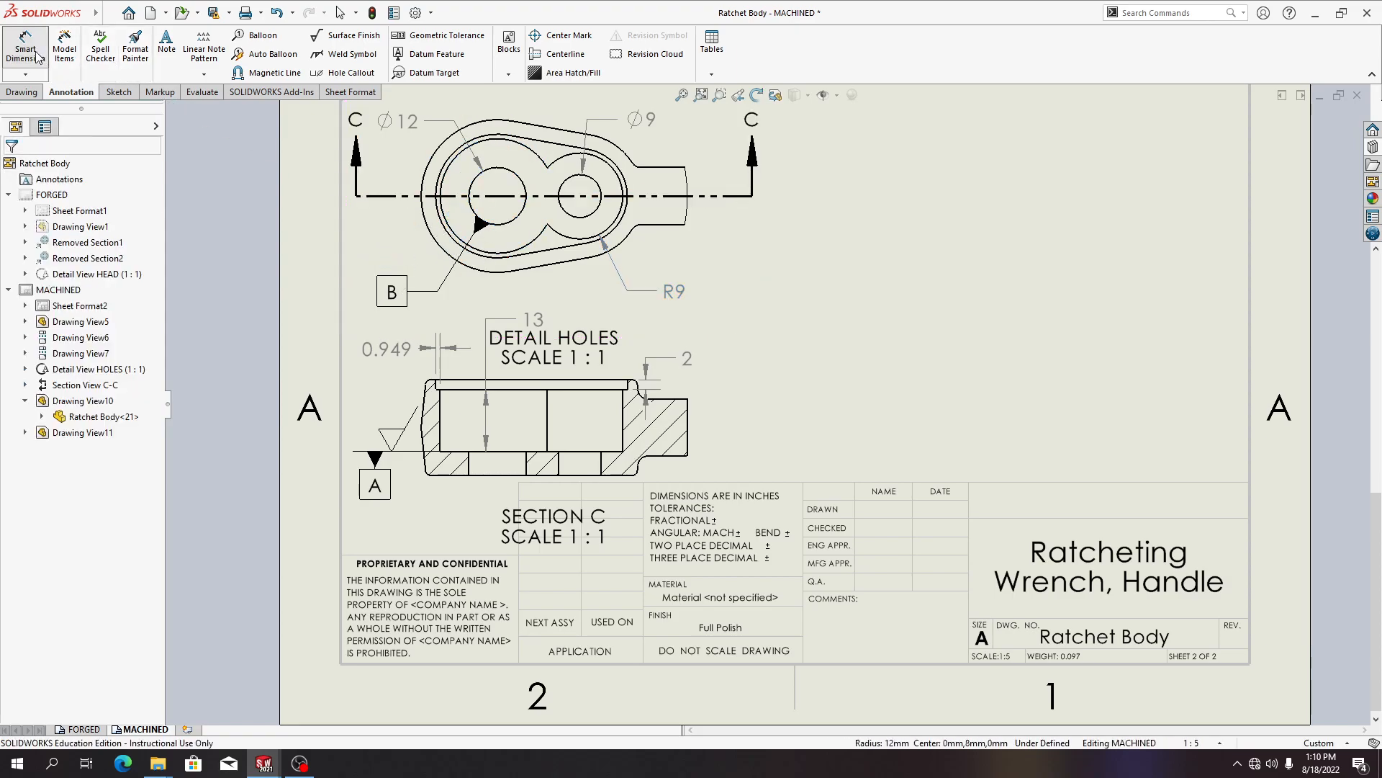
left_click(441, 247)
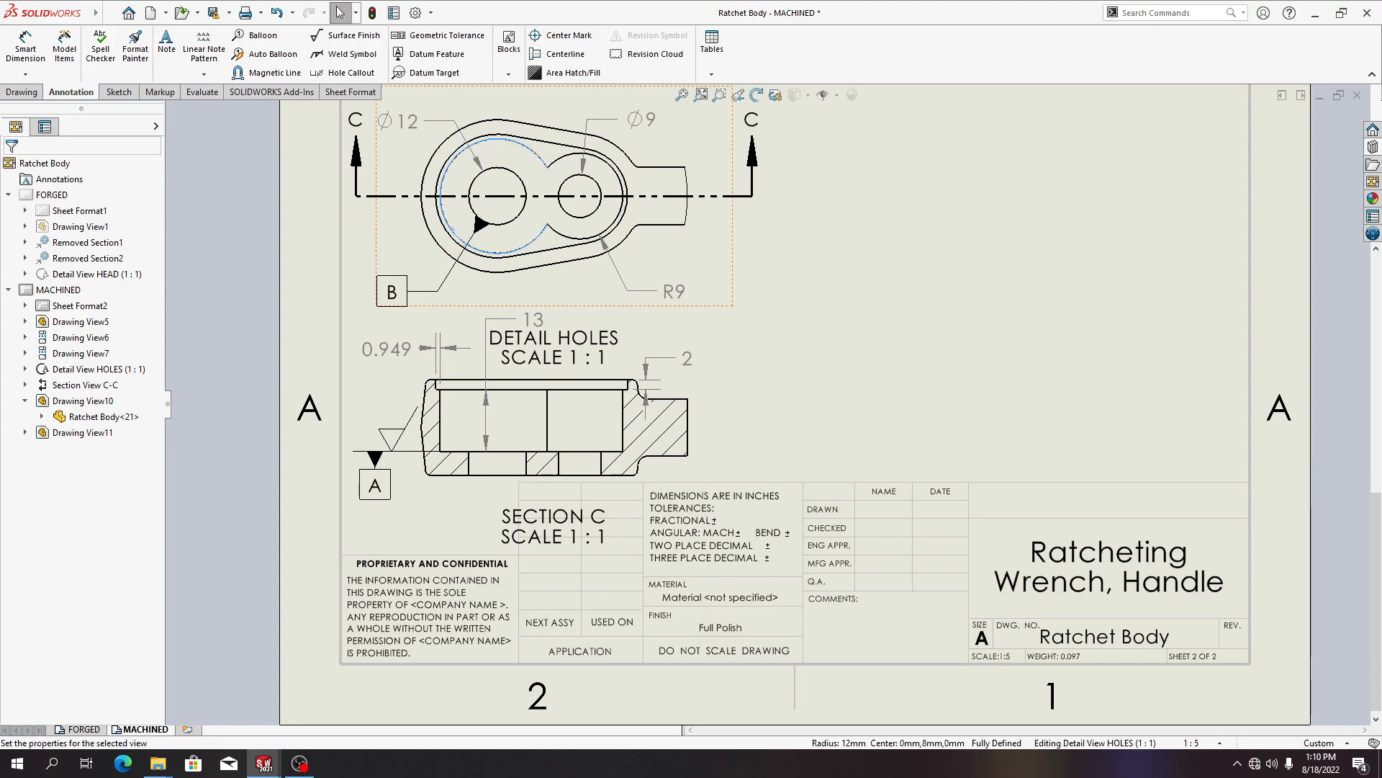
left_click(452, 241)
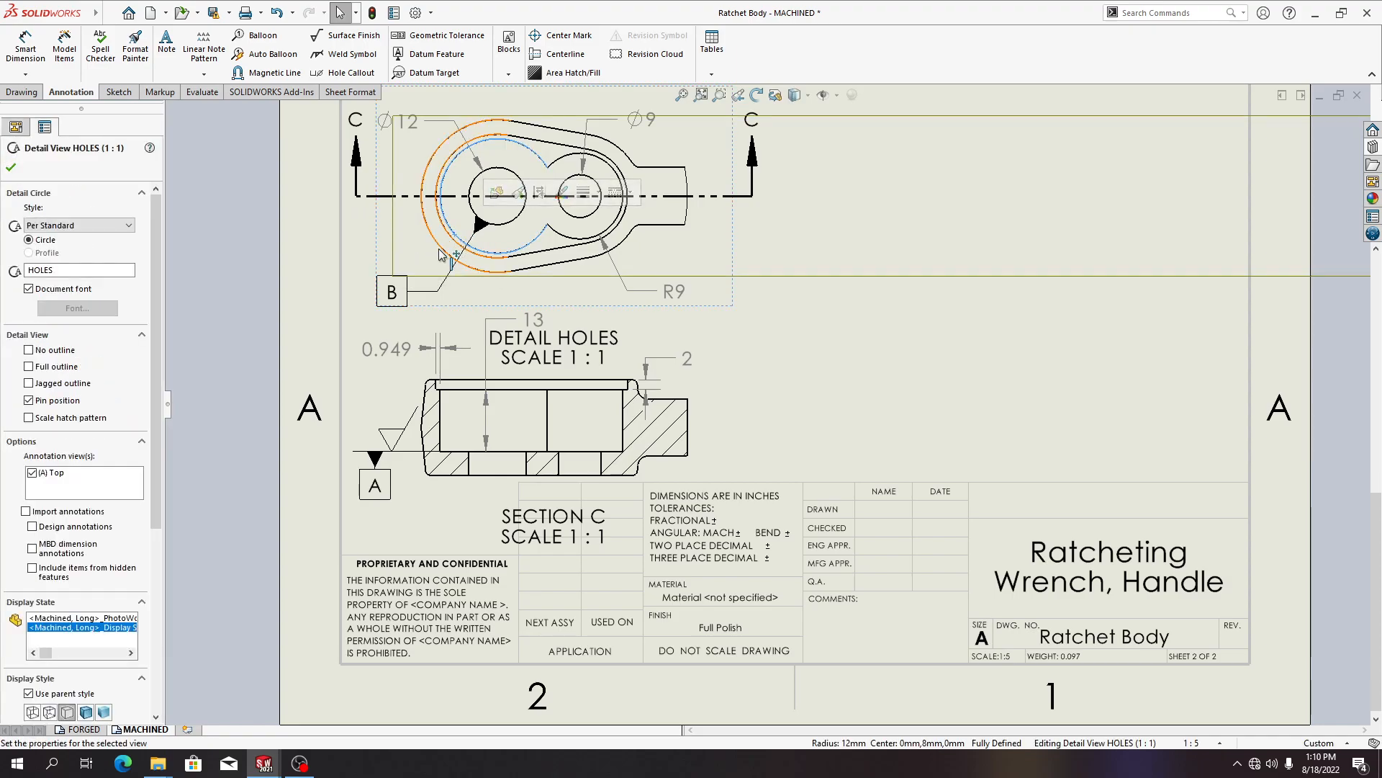
key("Escape")
Dimension the radius of the outer arc around the large hole, placing it at the left of the detail view
left_click(25, 48)
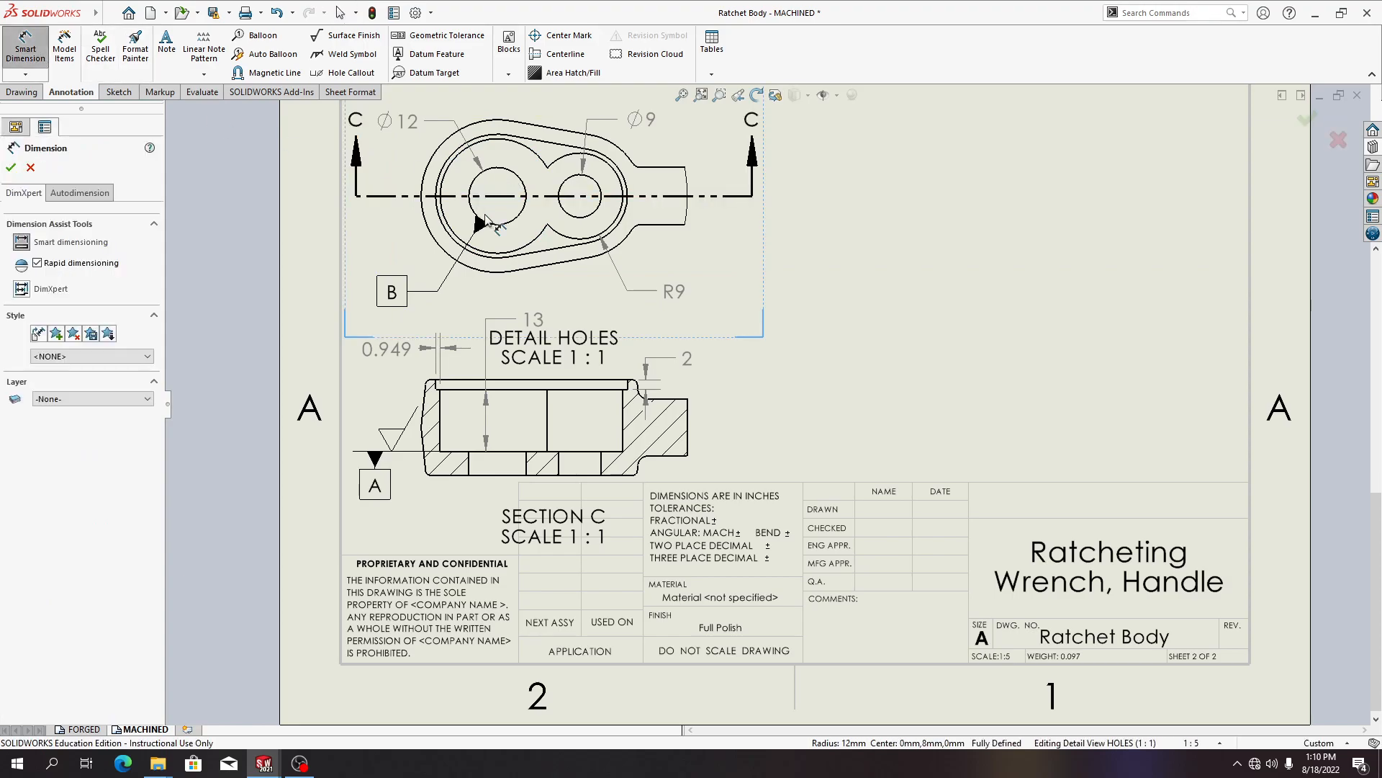
left_click(521, 252)
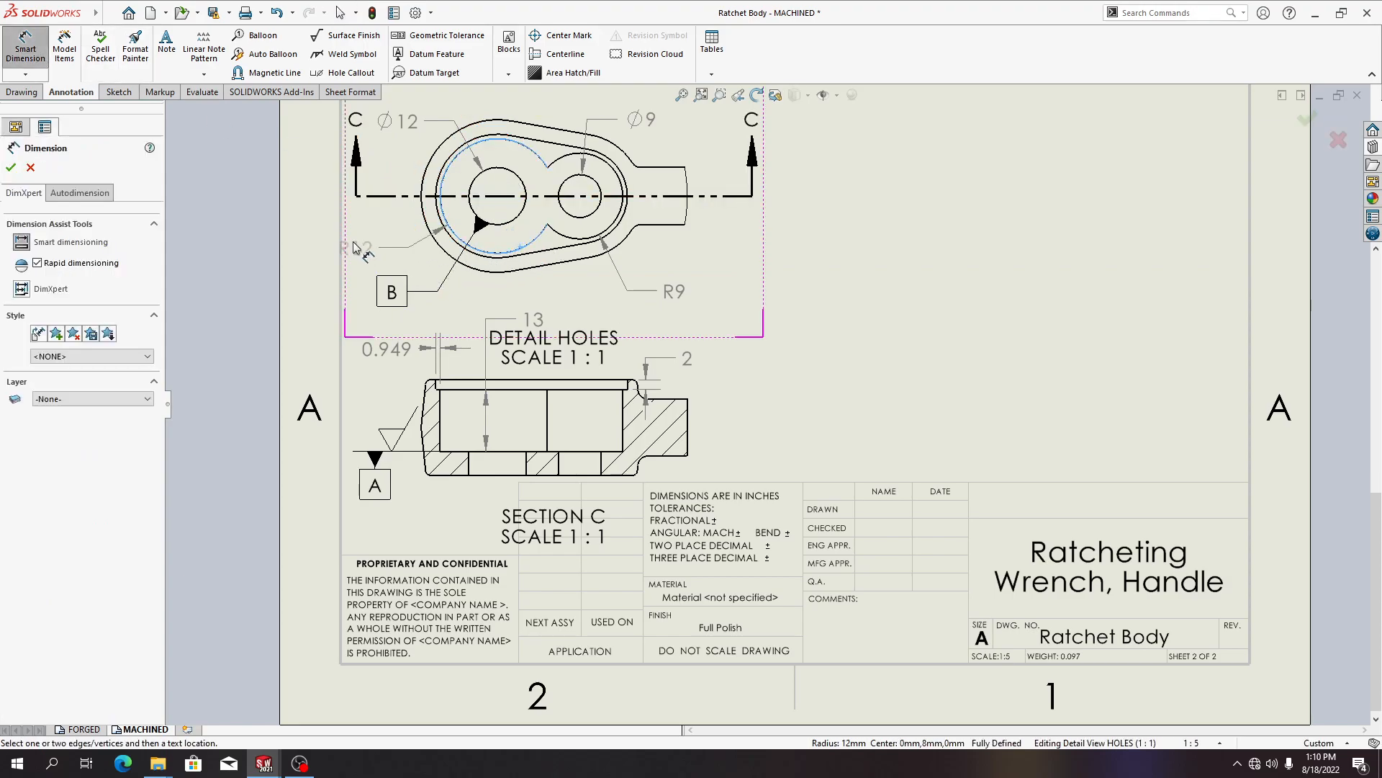
left_click(381, 258)
key("Escape")
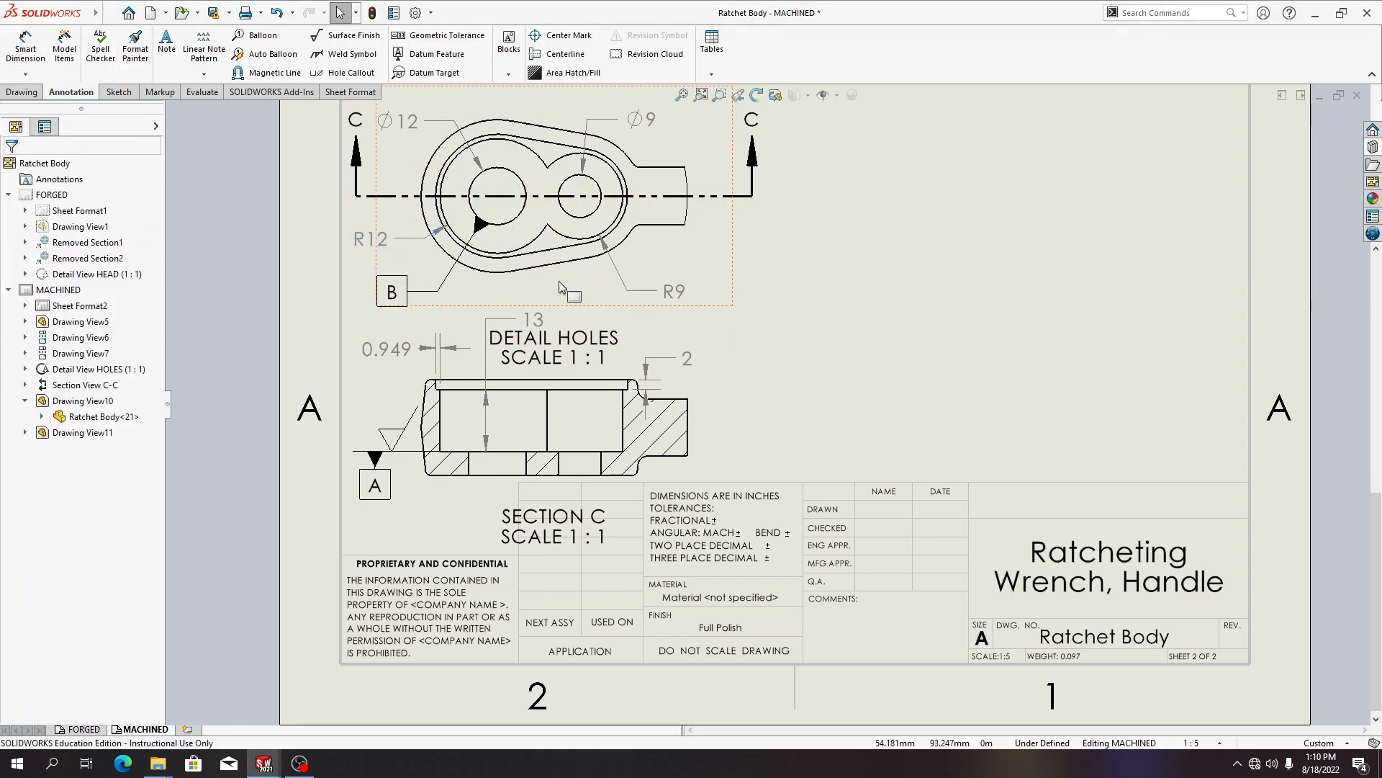
Switch both outer-arc radius dimensions in the detail view to diameter display
left_click(676, 291)
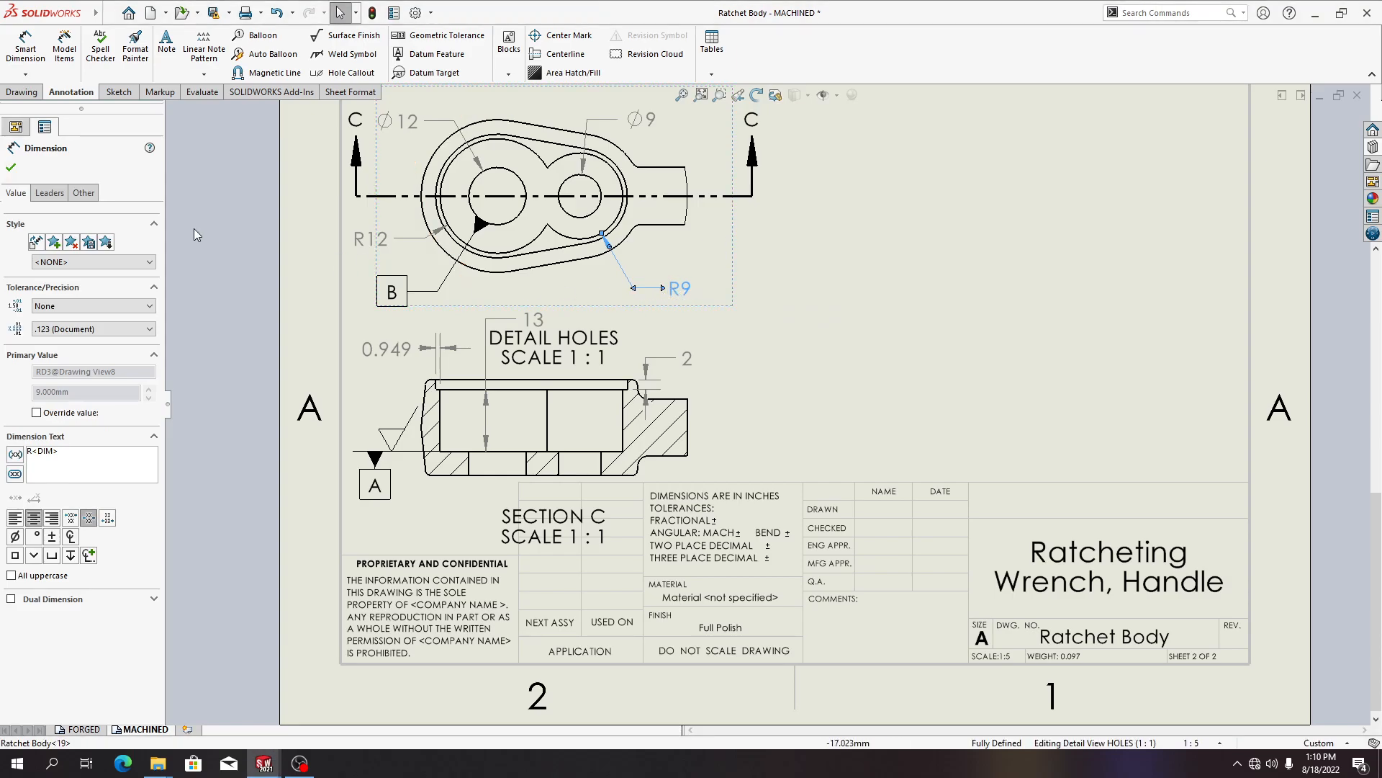
left_click(48, 194)
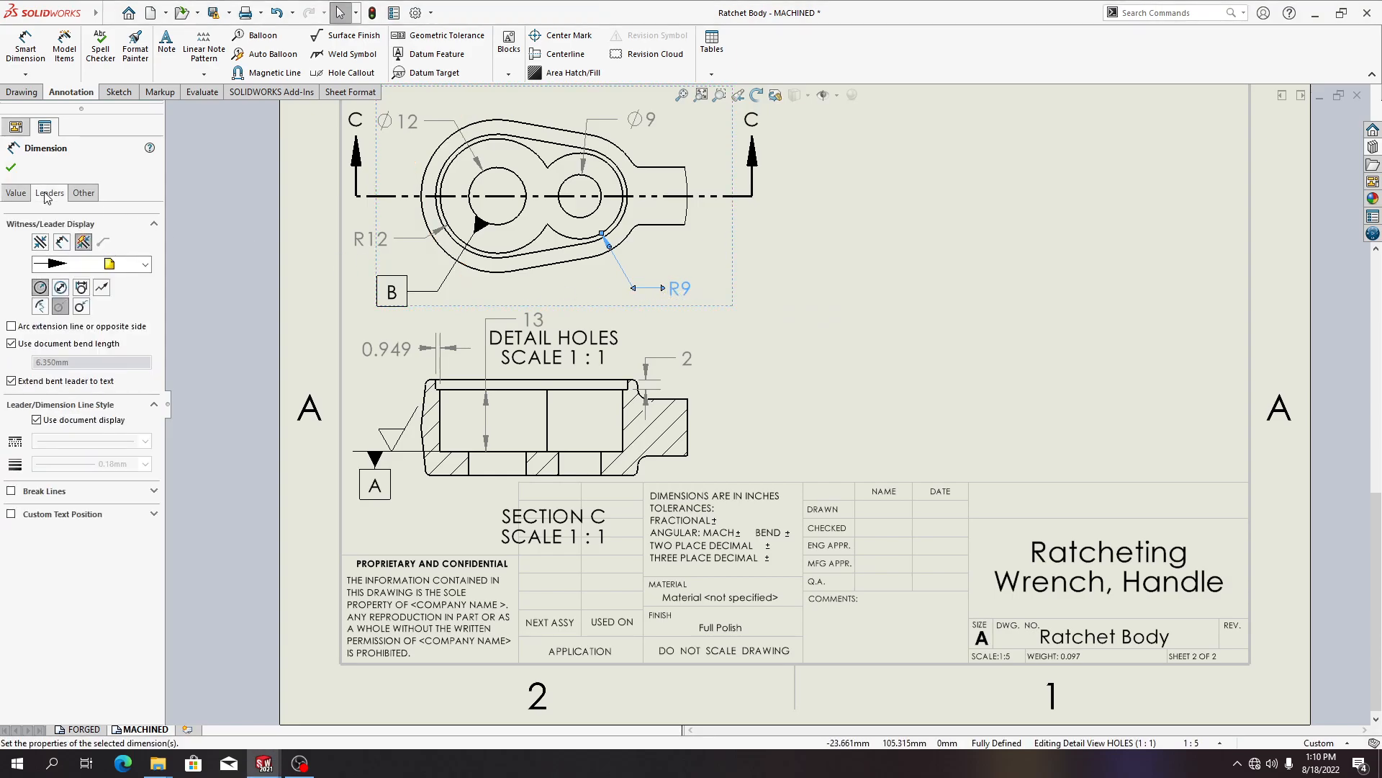
left_click(61, 288)
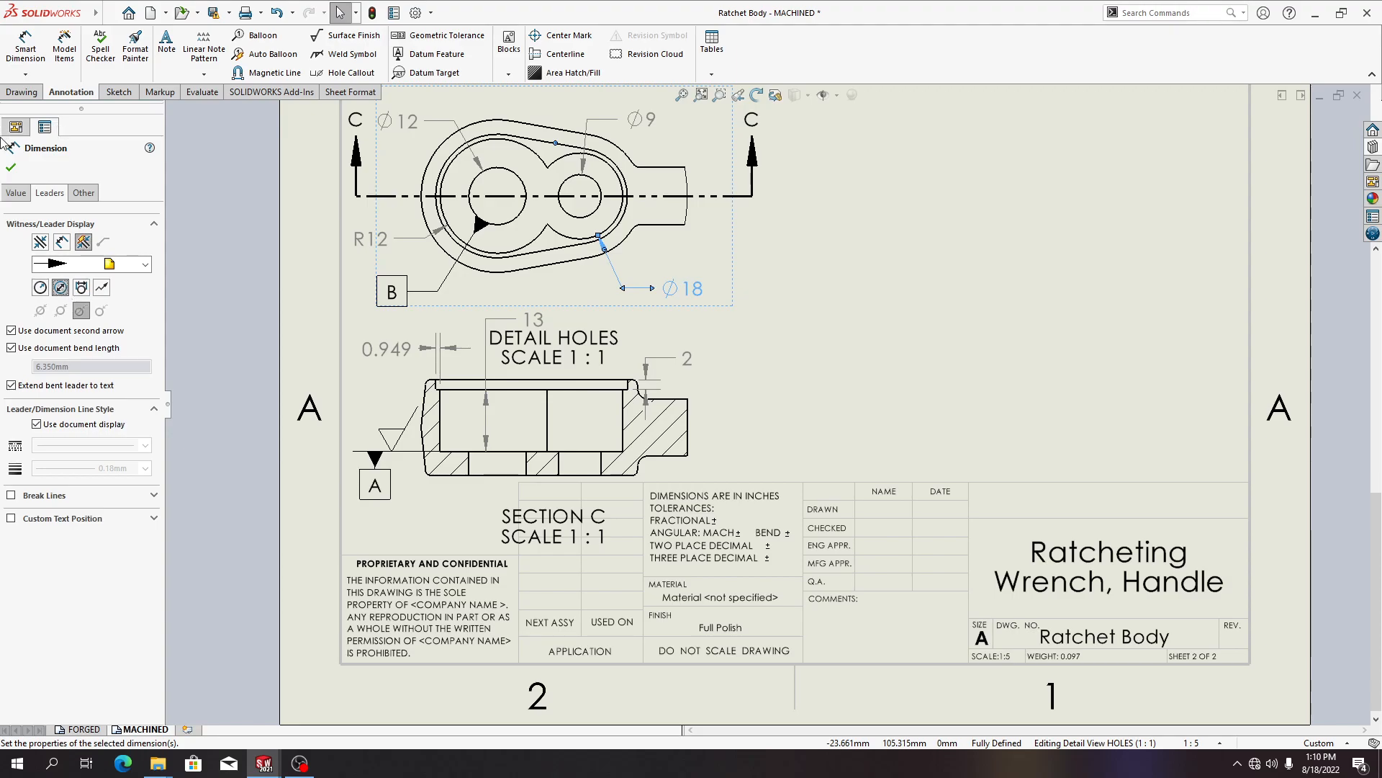
left_click(11, 167)
left_click(377, 243)
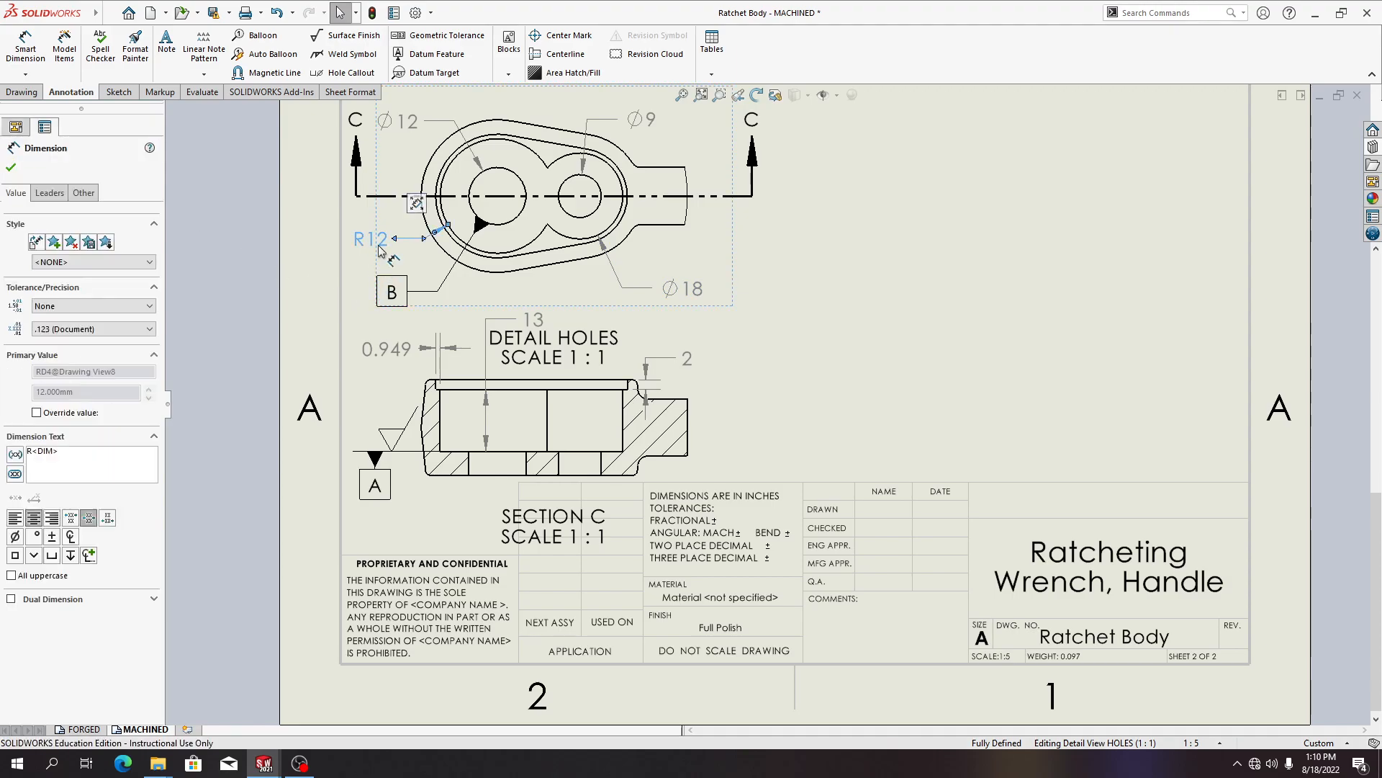
left_click(50, 192)
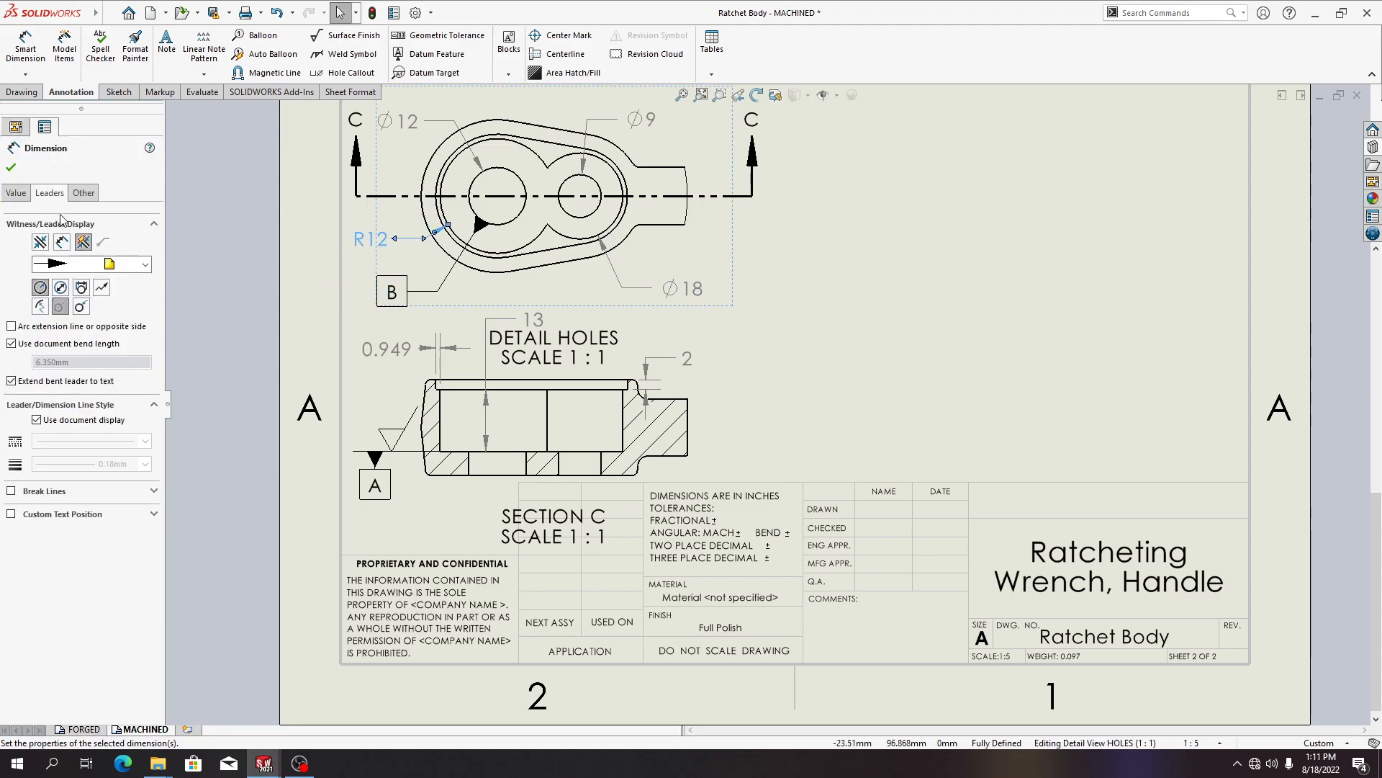
left_click(61, 288)
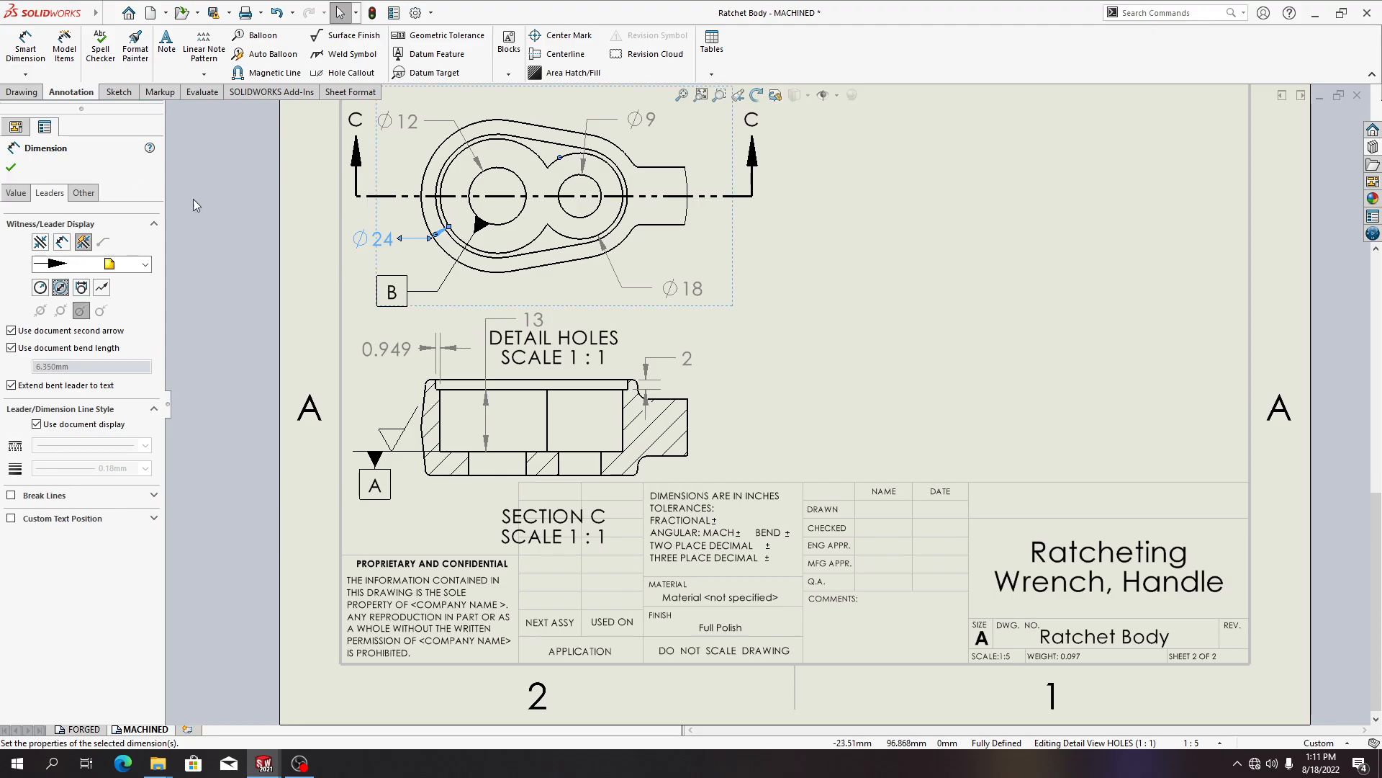
left_click(11, 168)
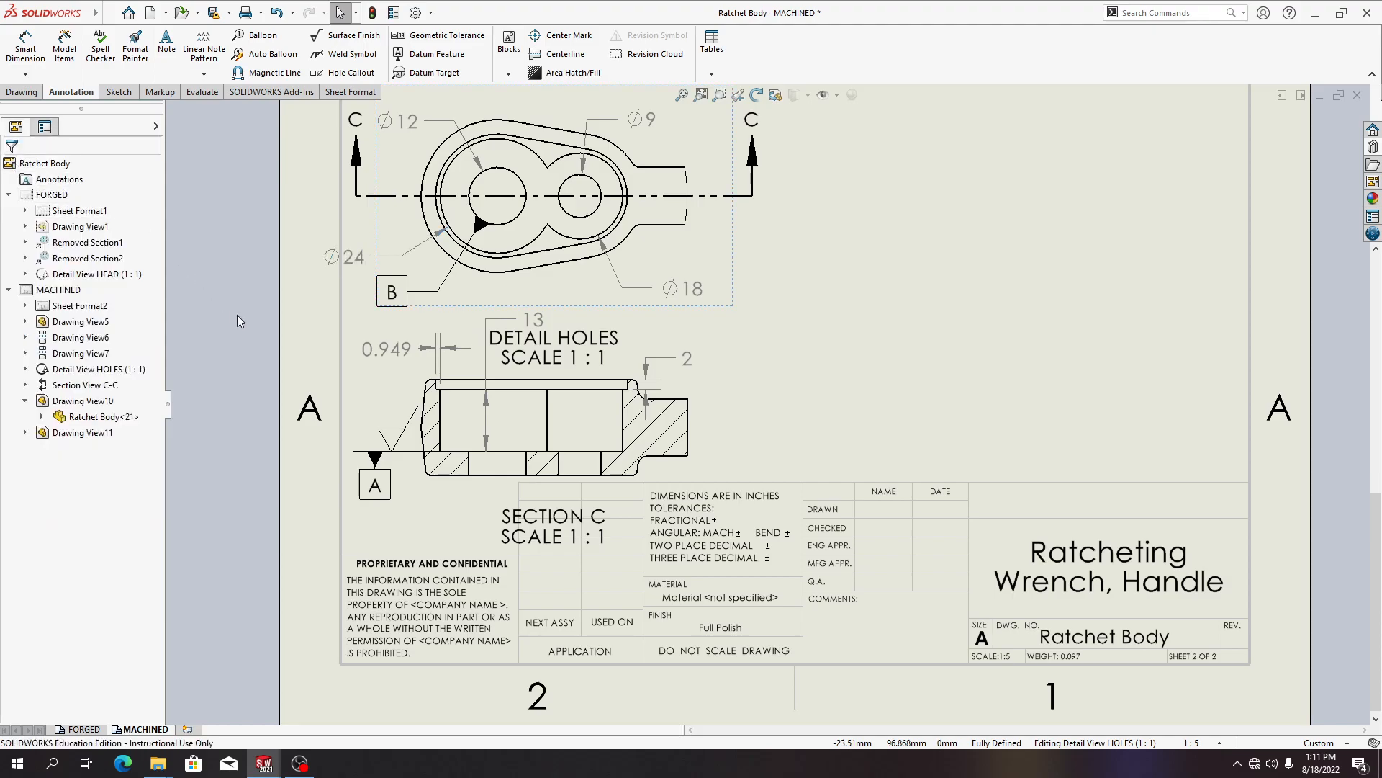
Apply a Limit tolerance to the 0.949 chamfer dimension with an upper deviation of 0.1 mm
left_click(313, 313)
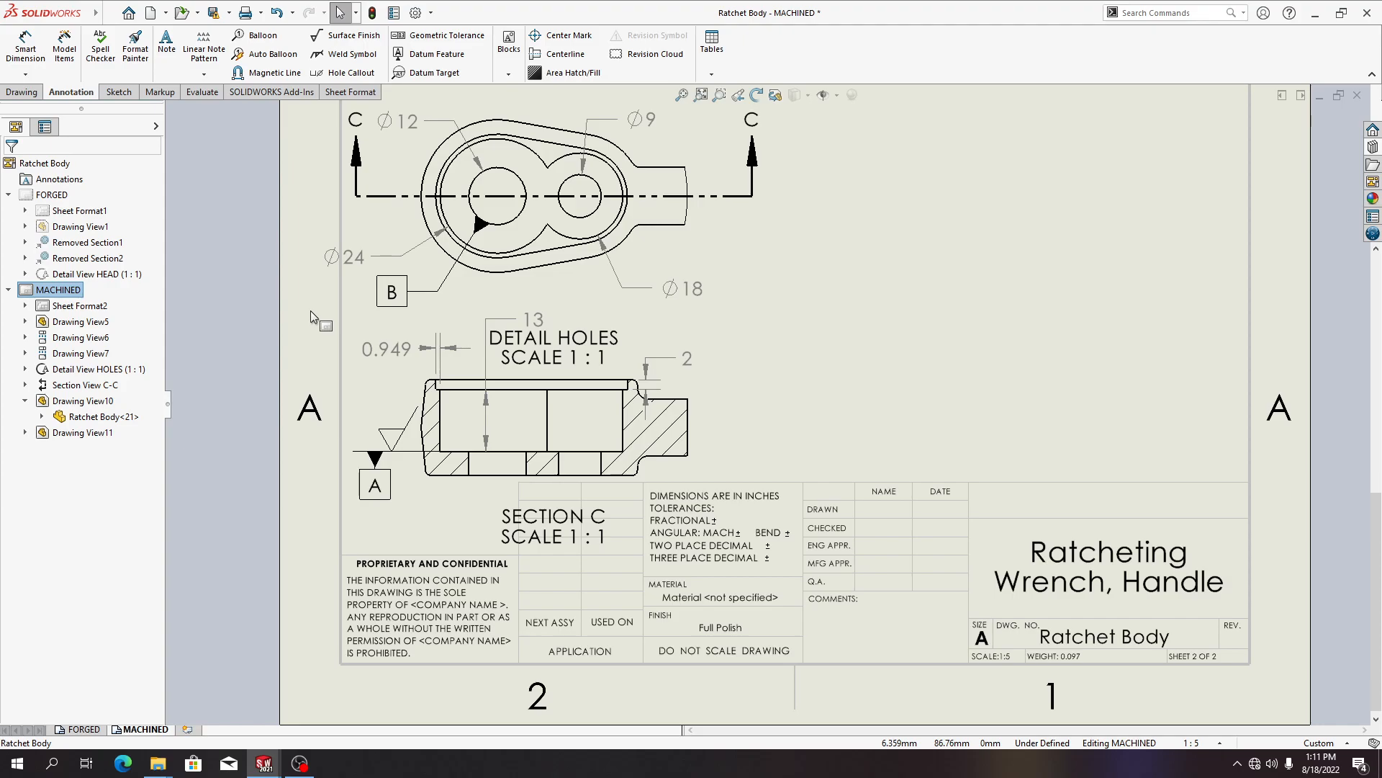
left_click(387, 352)
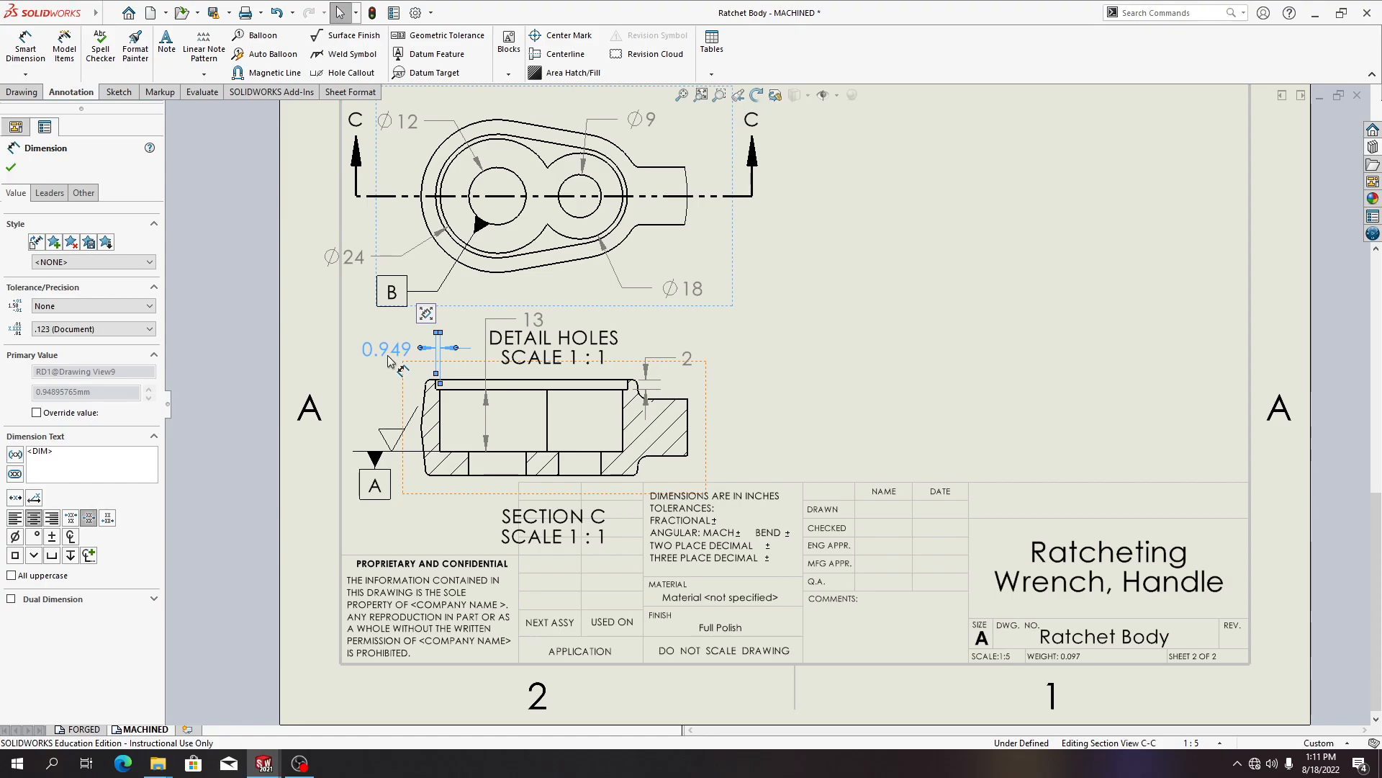
left_click(101, 306)
left_click(79, 360)
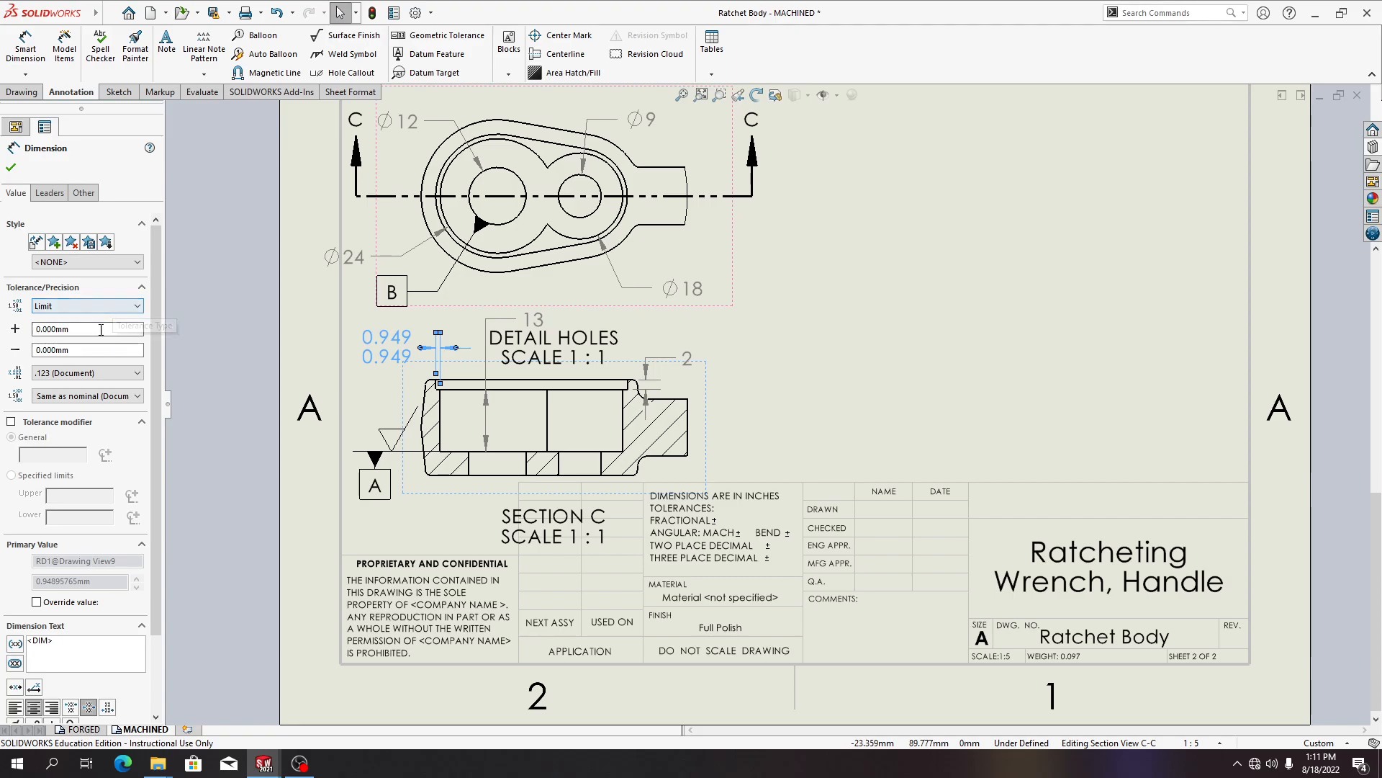
double_click(101, 330)
left_click(101, 329)
key("BackSpace")
key("BackSpace")
key("BackSpace")
type("1")
Set the chamfer dimension's lower deviation to -0.2 mm and its tolerance precision to one decimal place
left_click(53, 350)
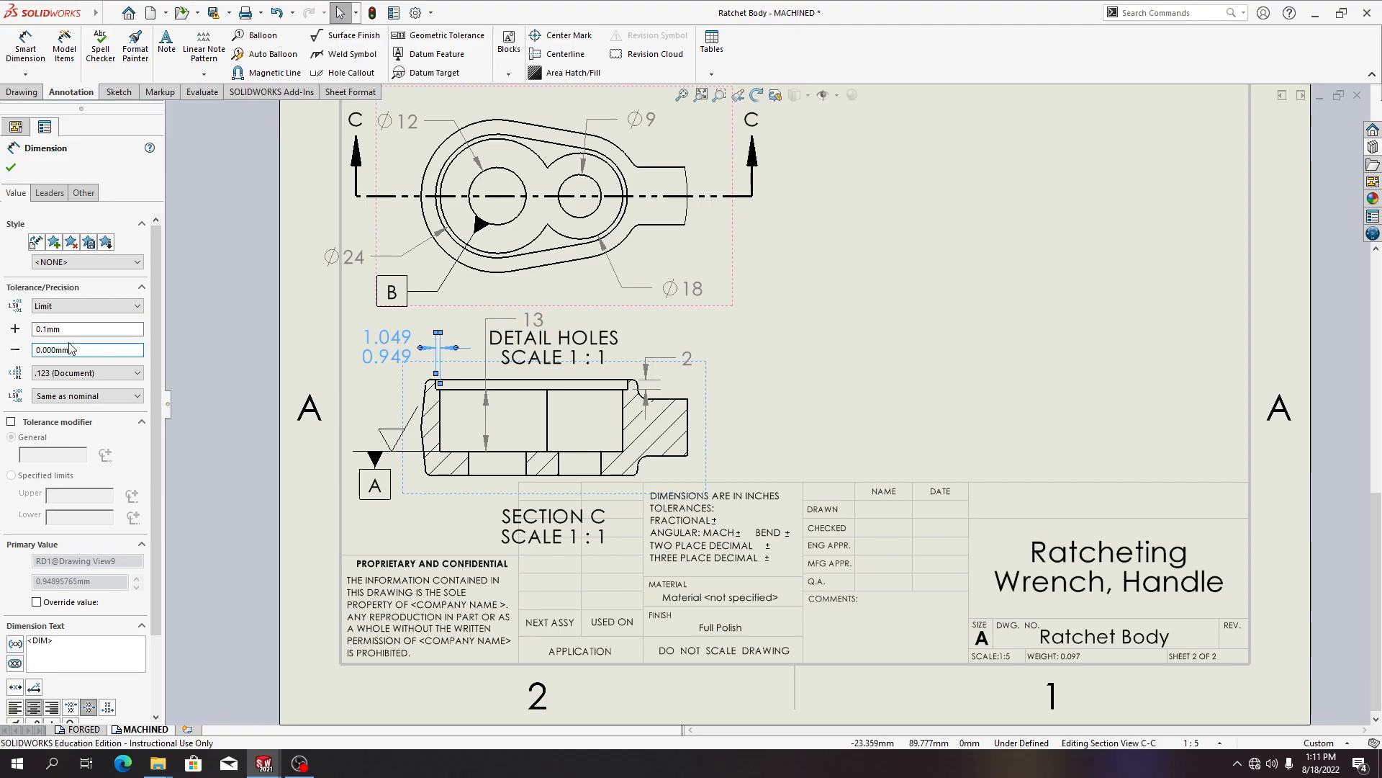
key("BackSpace")
key("BackSpace")
key("BackSpace")
type("2")
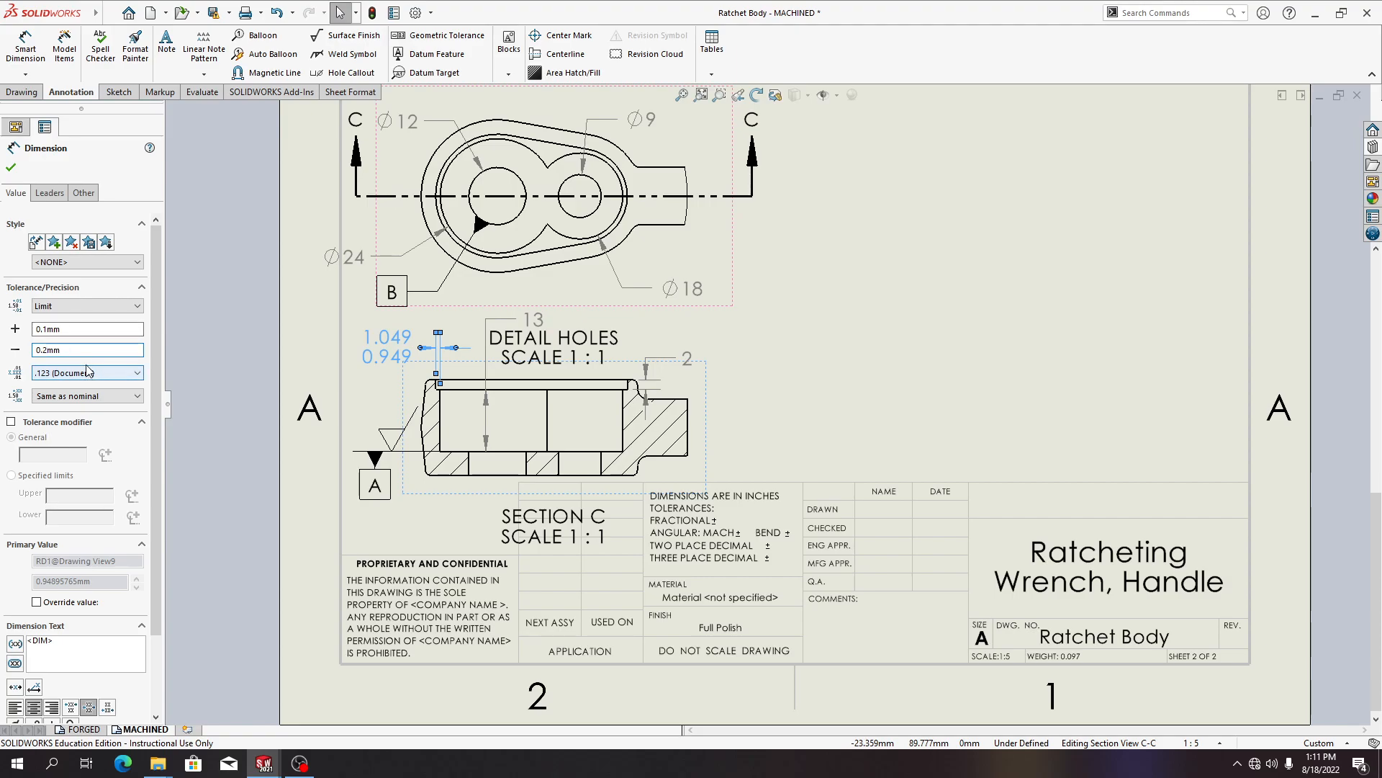
key("Home")
type("-")
left_click(80, 373)
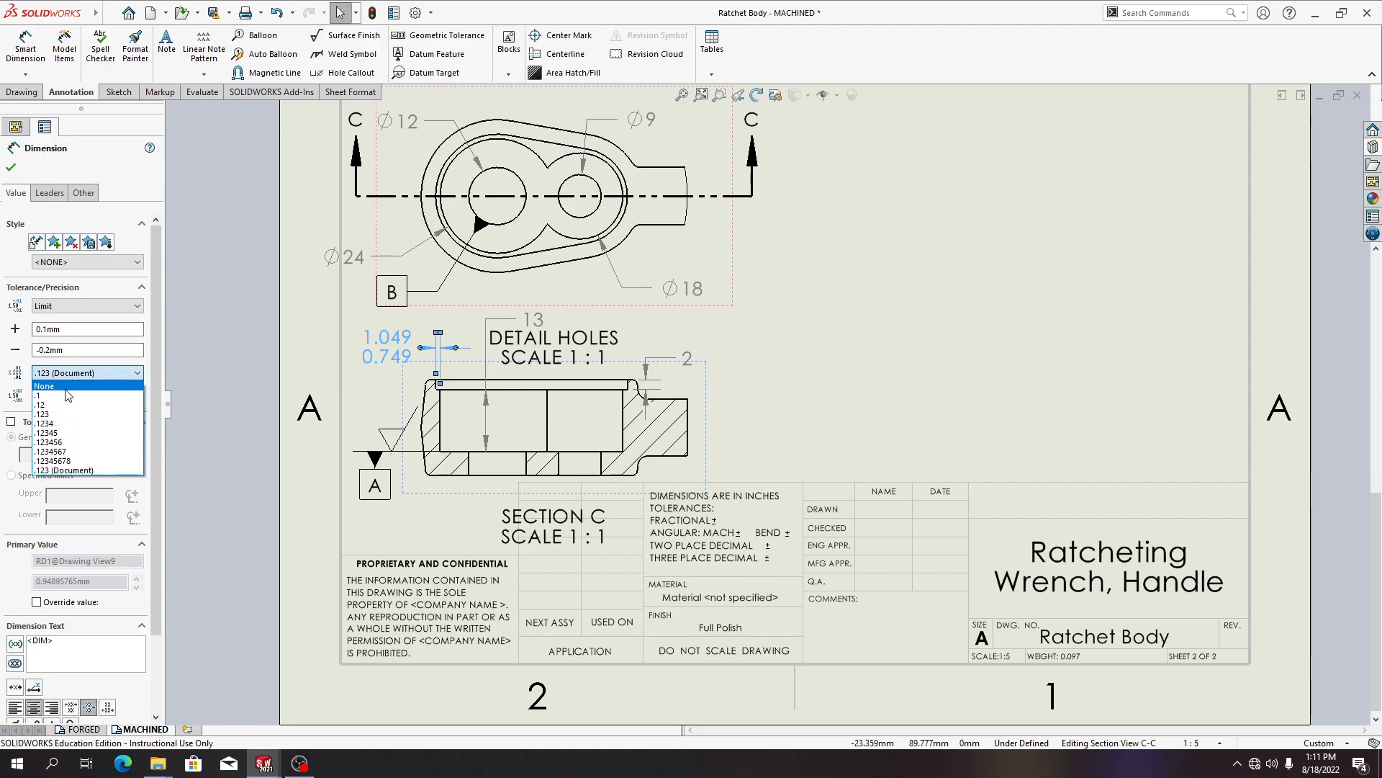
left_click(63, 397)
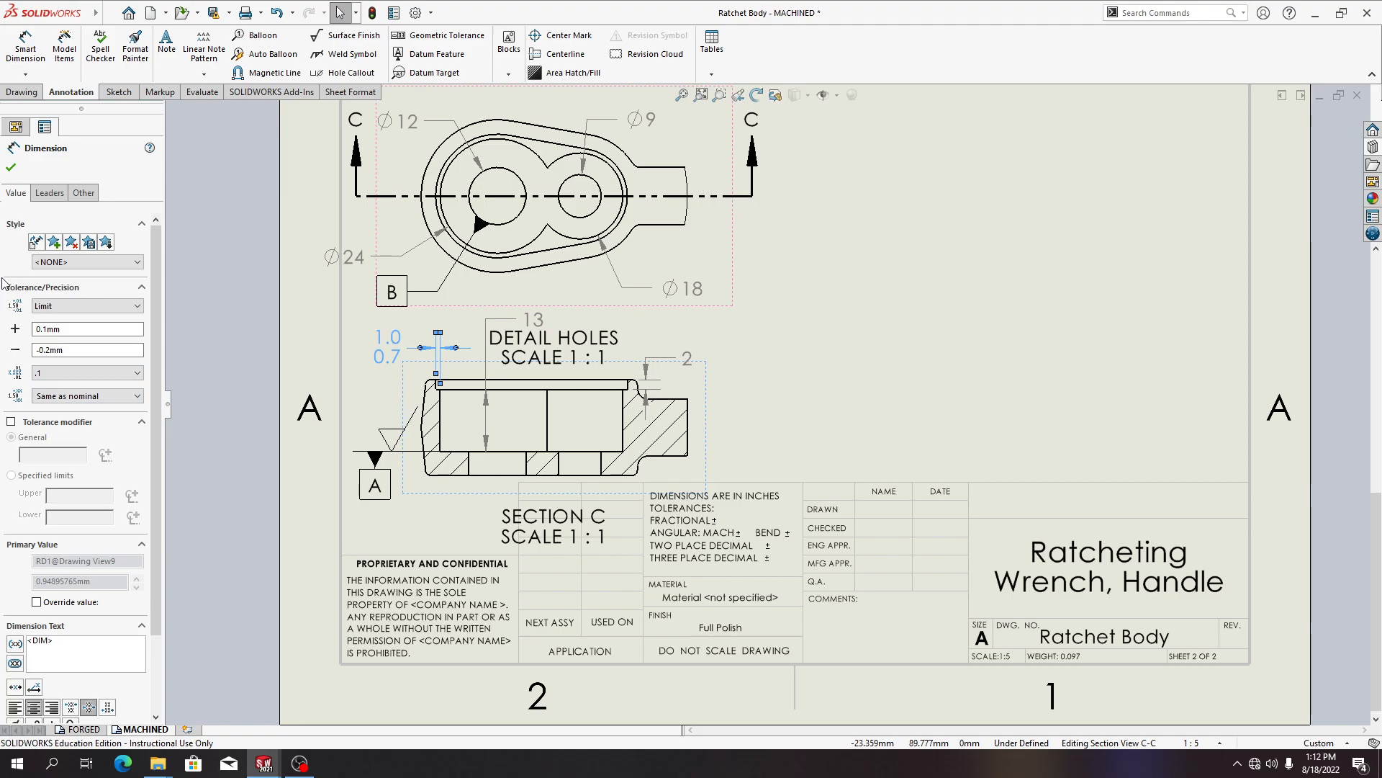
left_click(11, 167)
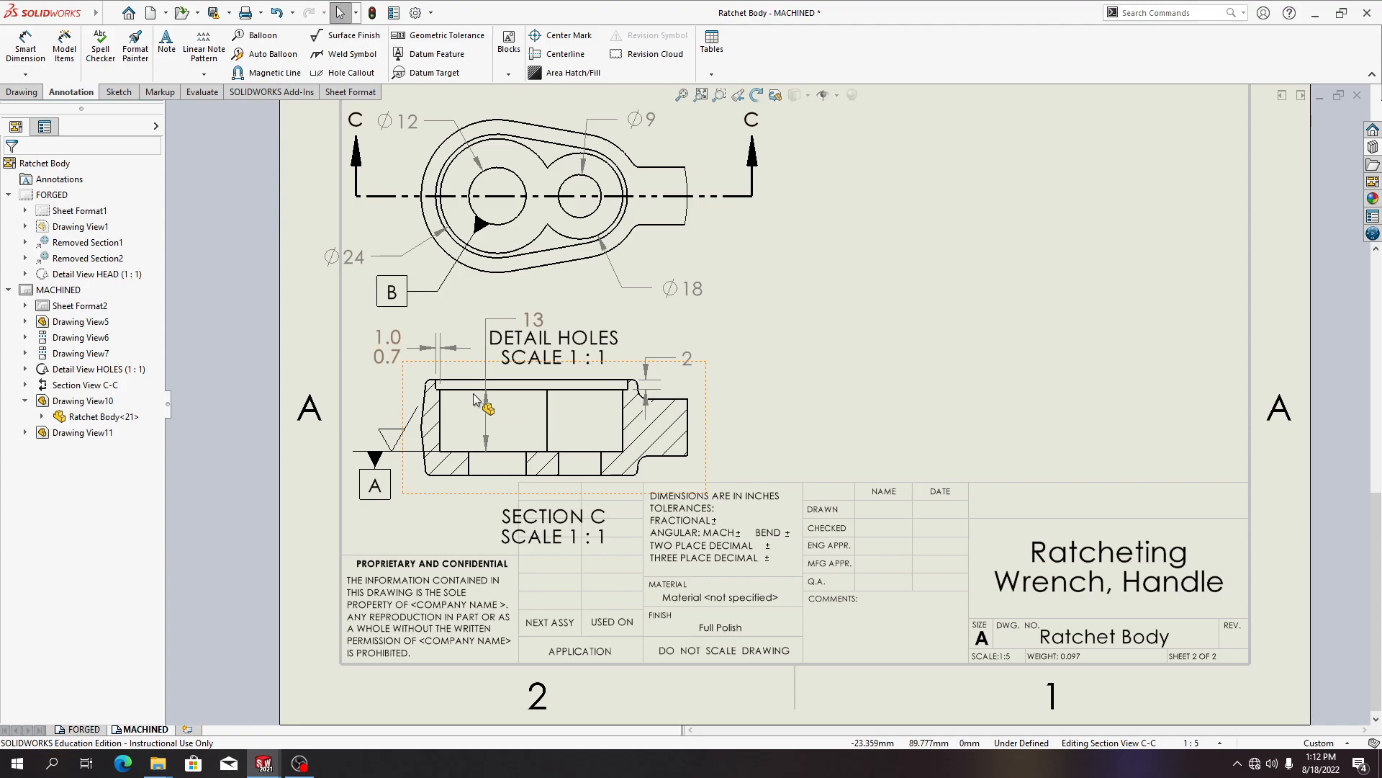
Add centerlines to the two holes in Section C-C
left_click(105, 14)
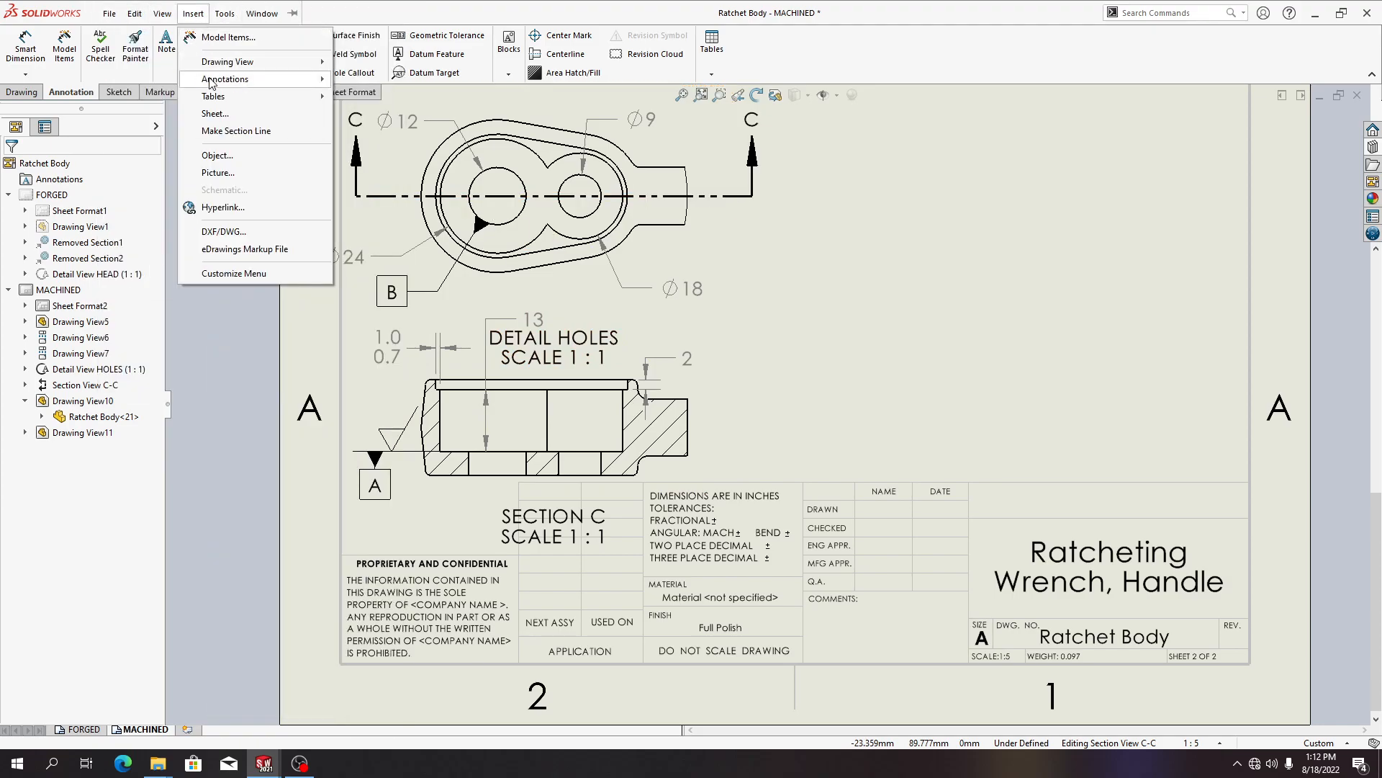
mouse_move(213, 81)
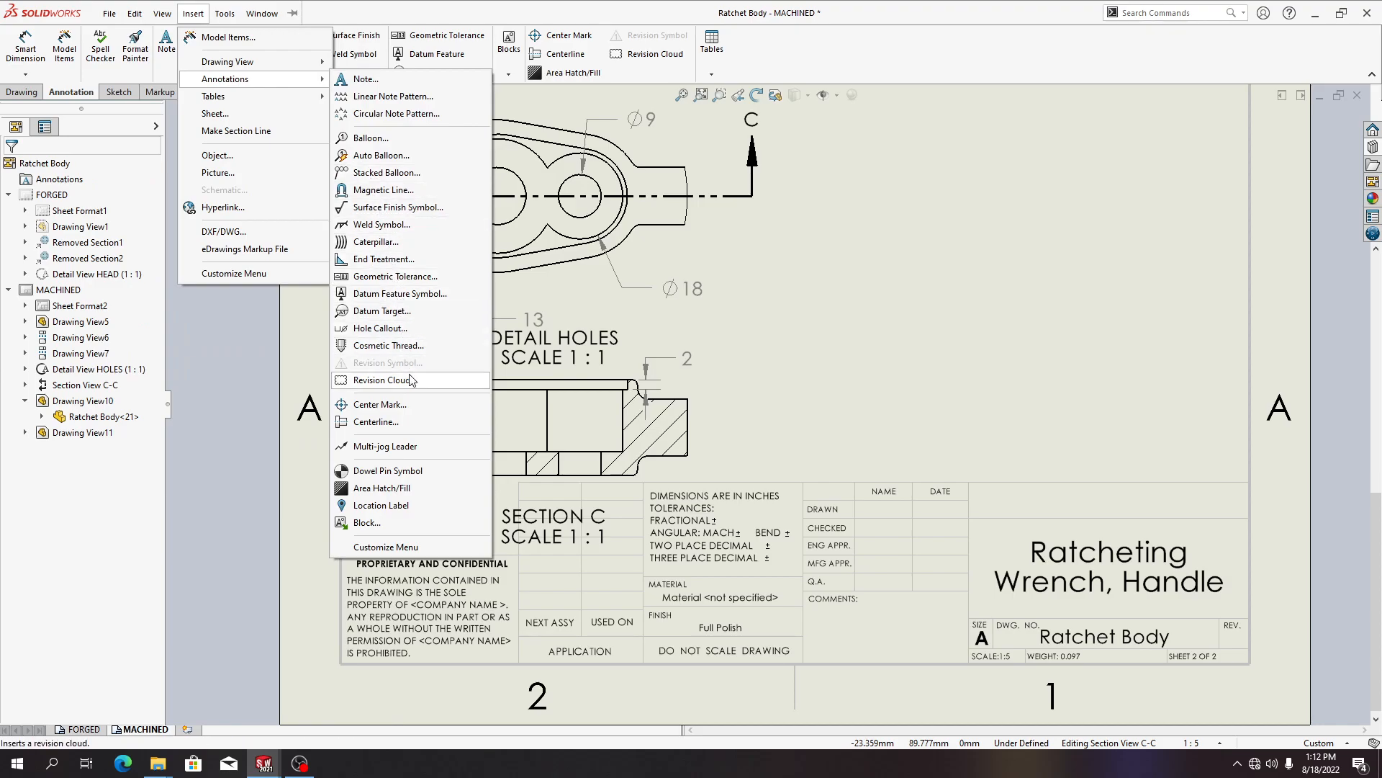
left_click(376, 422)
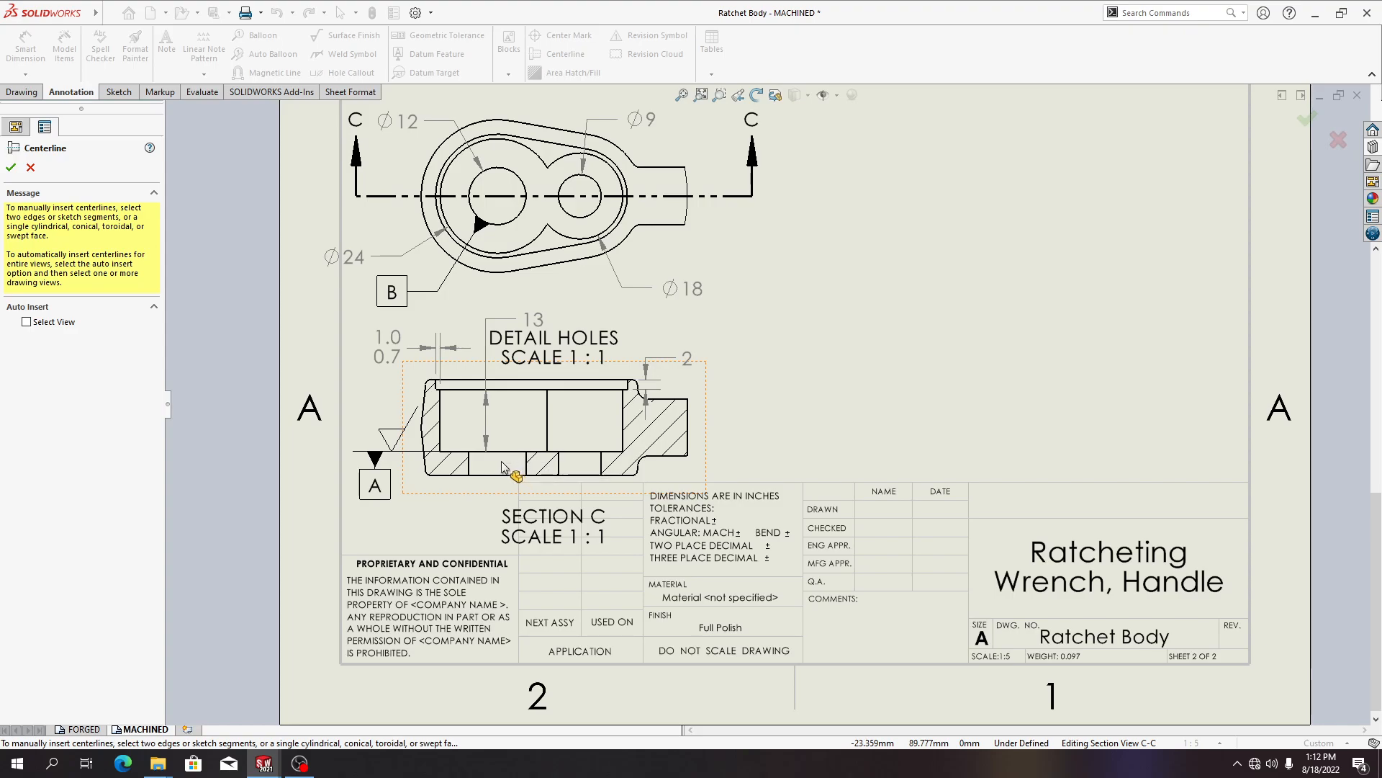
left_click(469, 468)
left_click(527, 465)
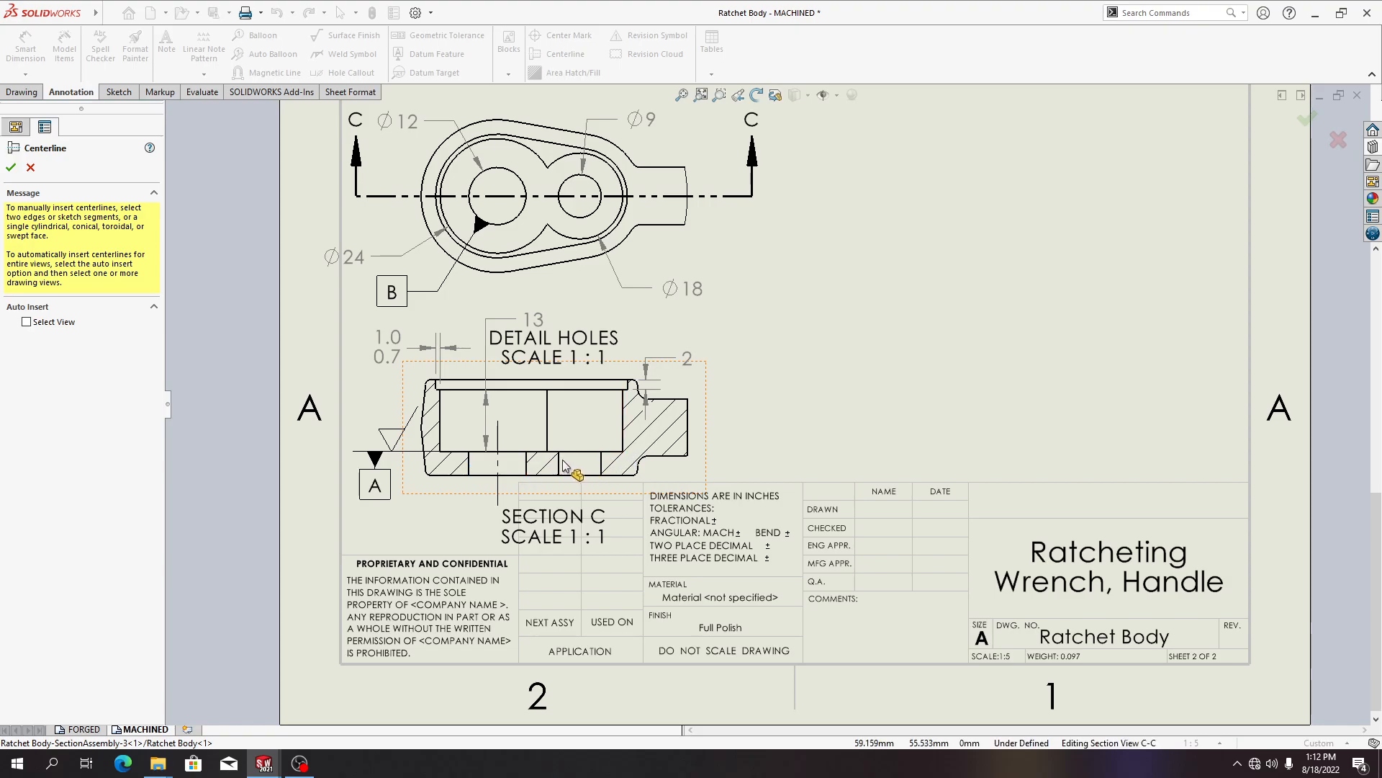
left_click(559, 461)
left_click(601, 464)
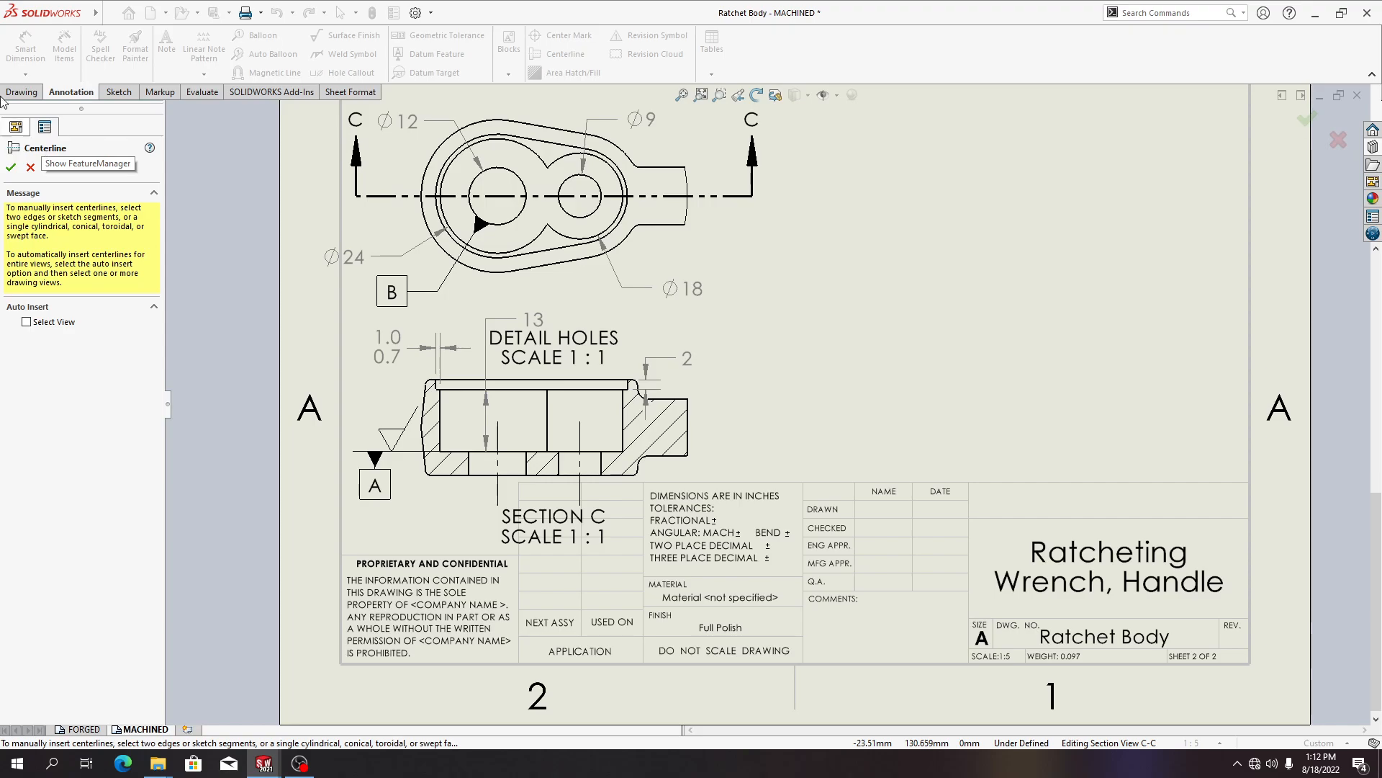
left_click(10, 167)
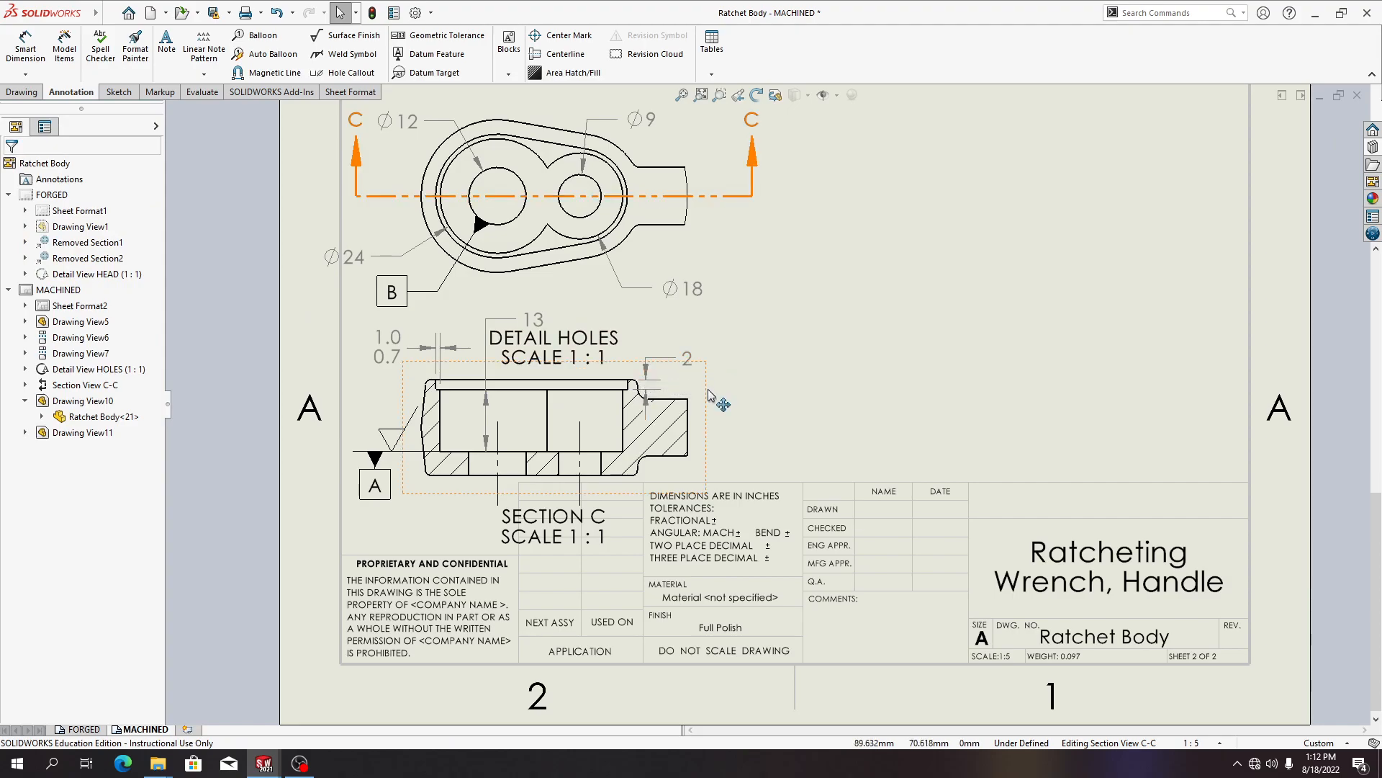
left_click_drag(712, 402, 895, 403)
left_click(819, 352)
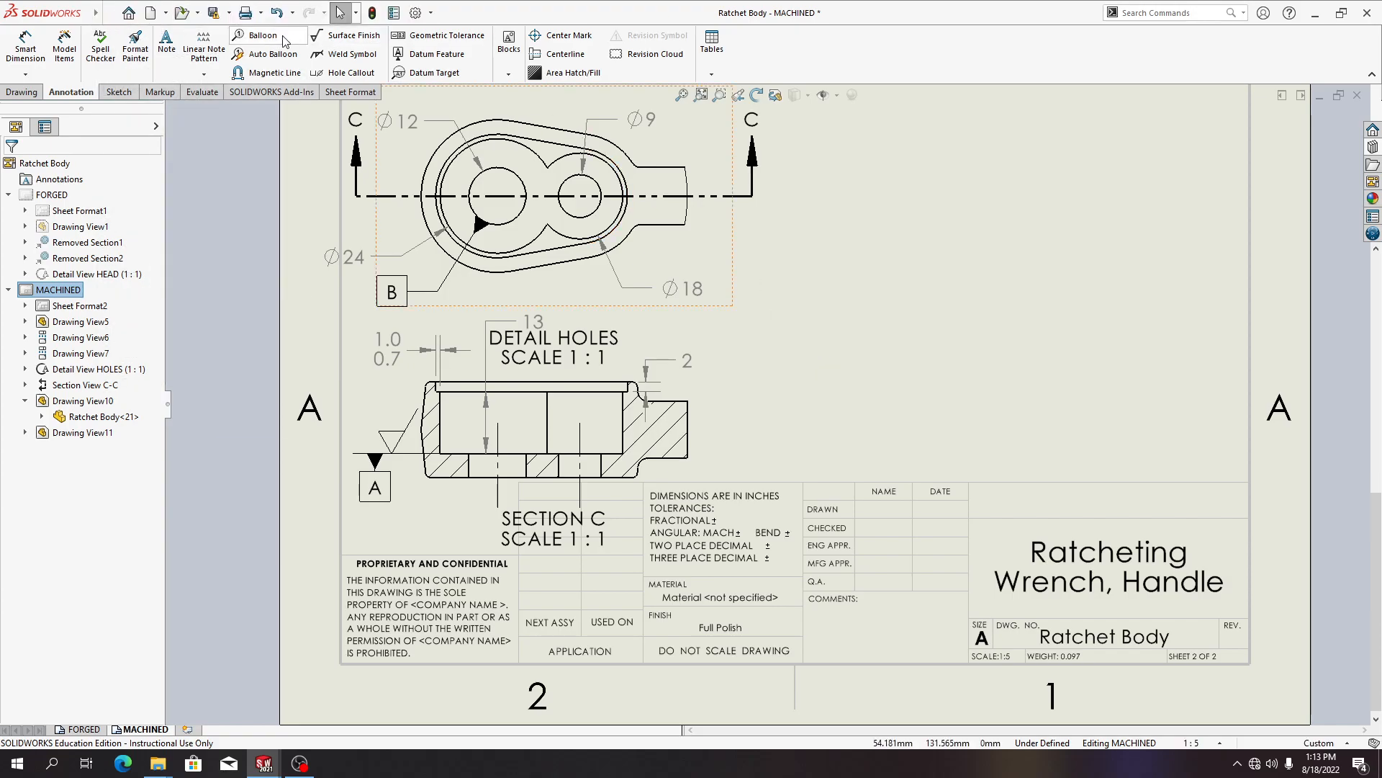
Start a geometric tolerance frame with a position symbol and a tolerance of 0.1
mouse_move(41, 18)
left_click(193, 13)
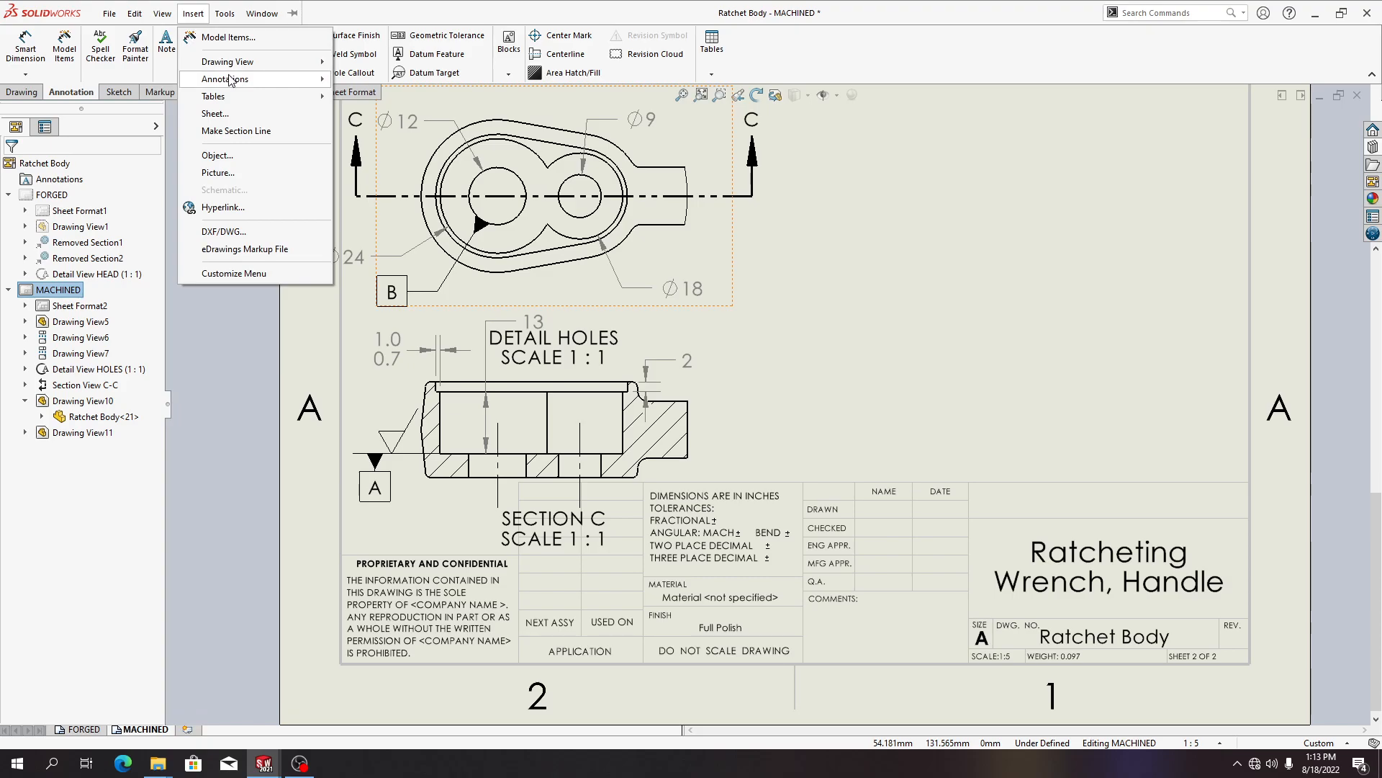
mouse_move(232, 79)
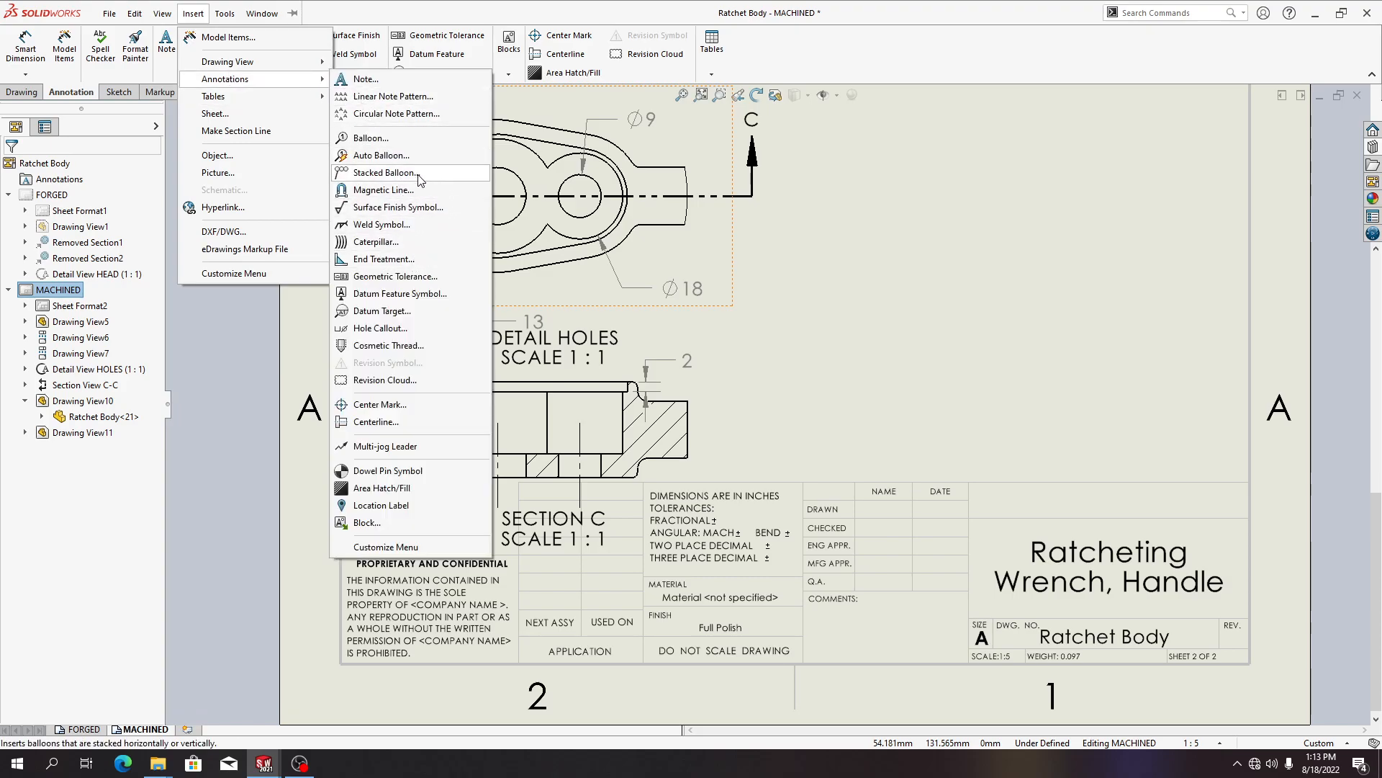
left_click(415, 276)
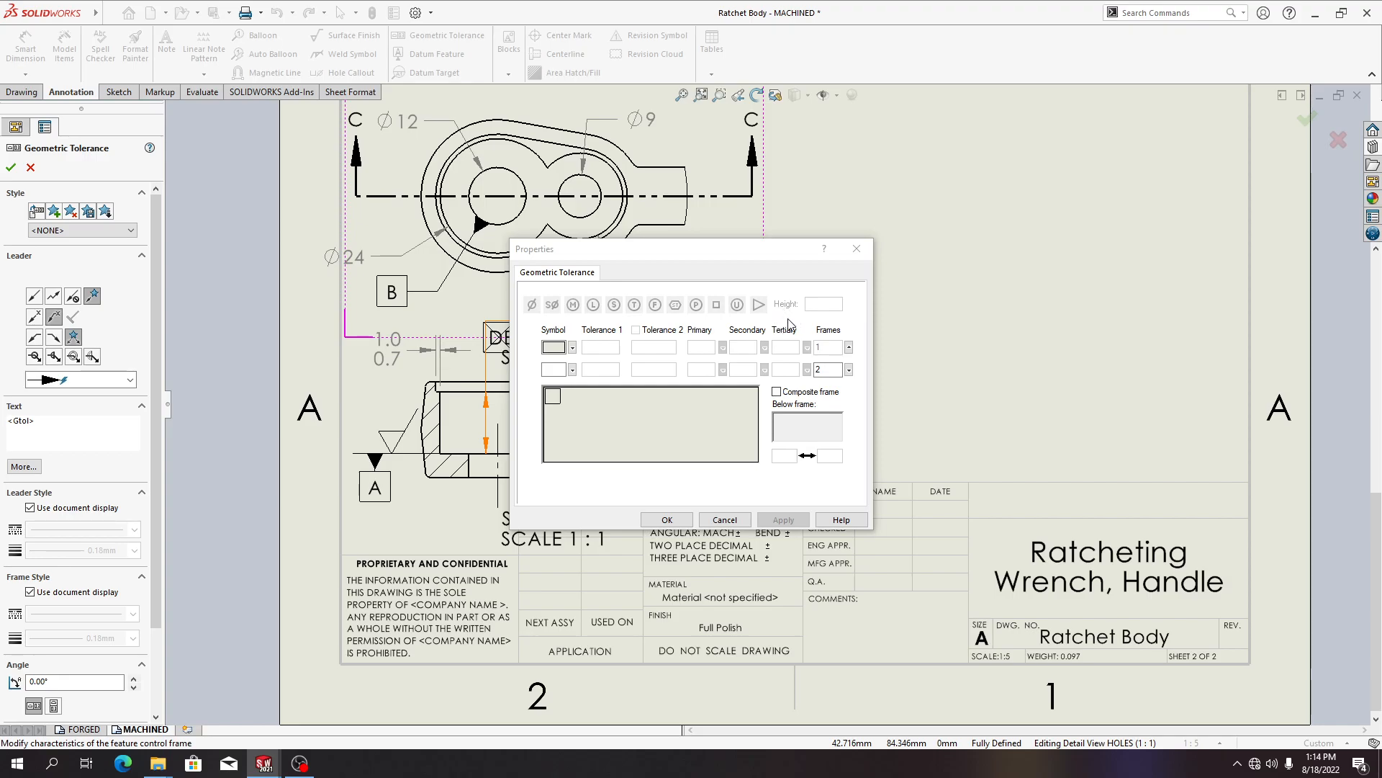
left_click(572, 348)
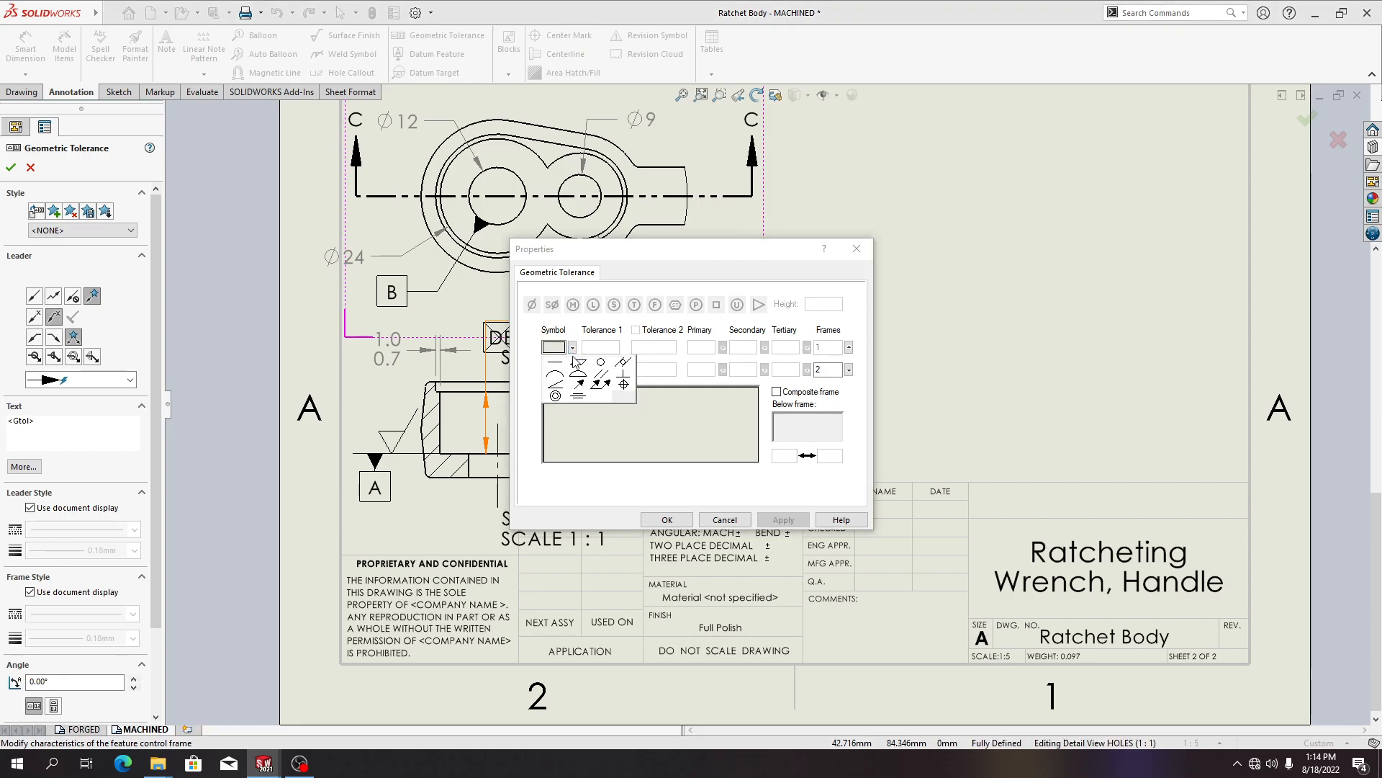
left_click(624, 389)
left_click(612, 347)
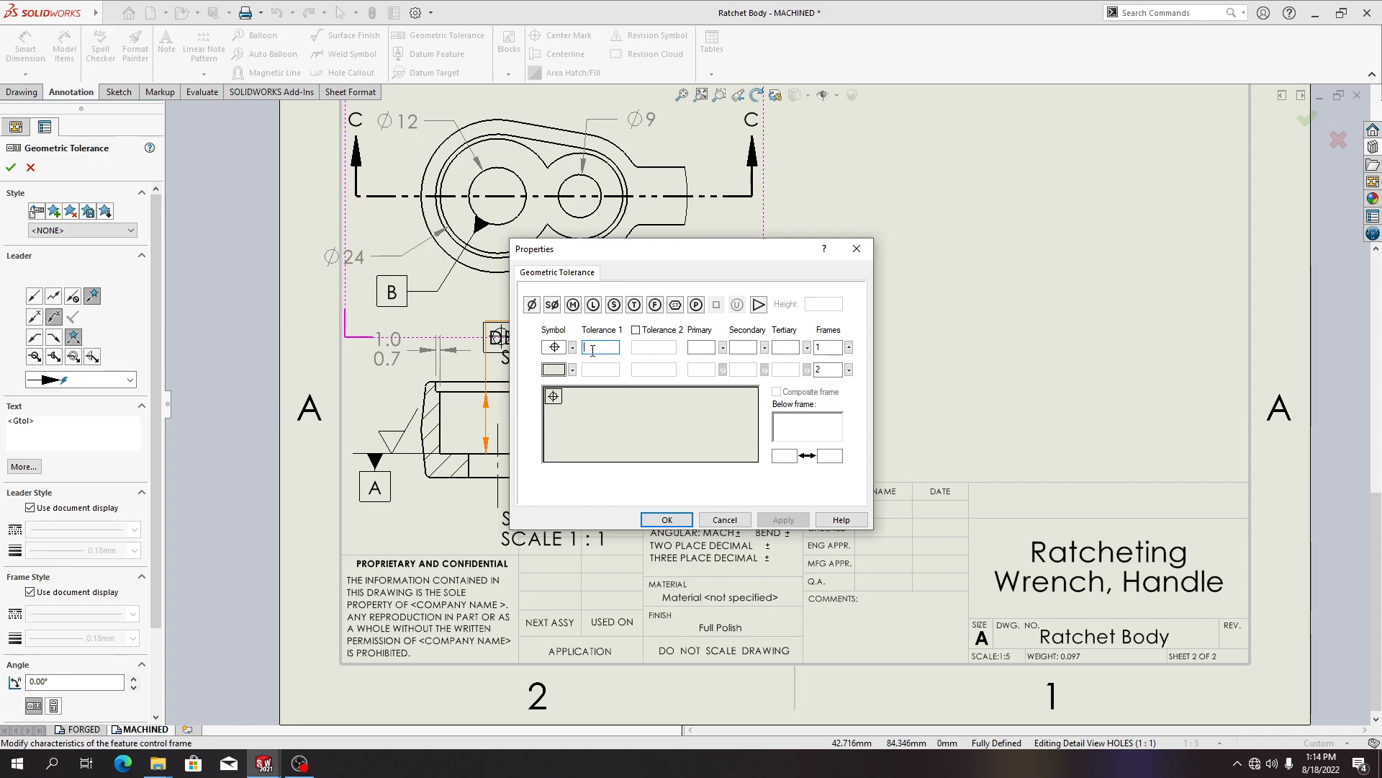
type("0.1")
key("Tab")
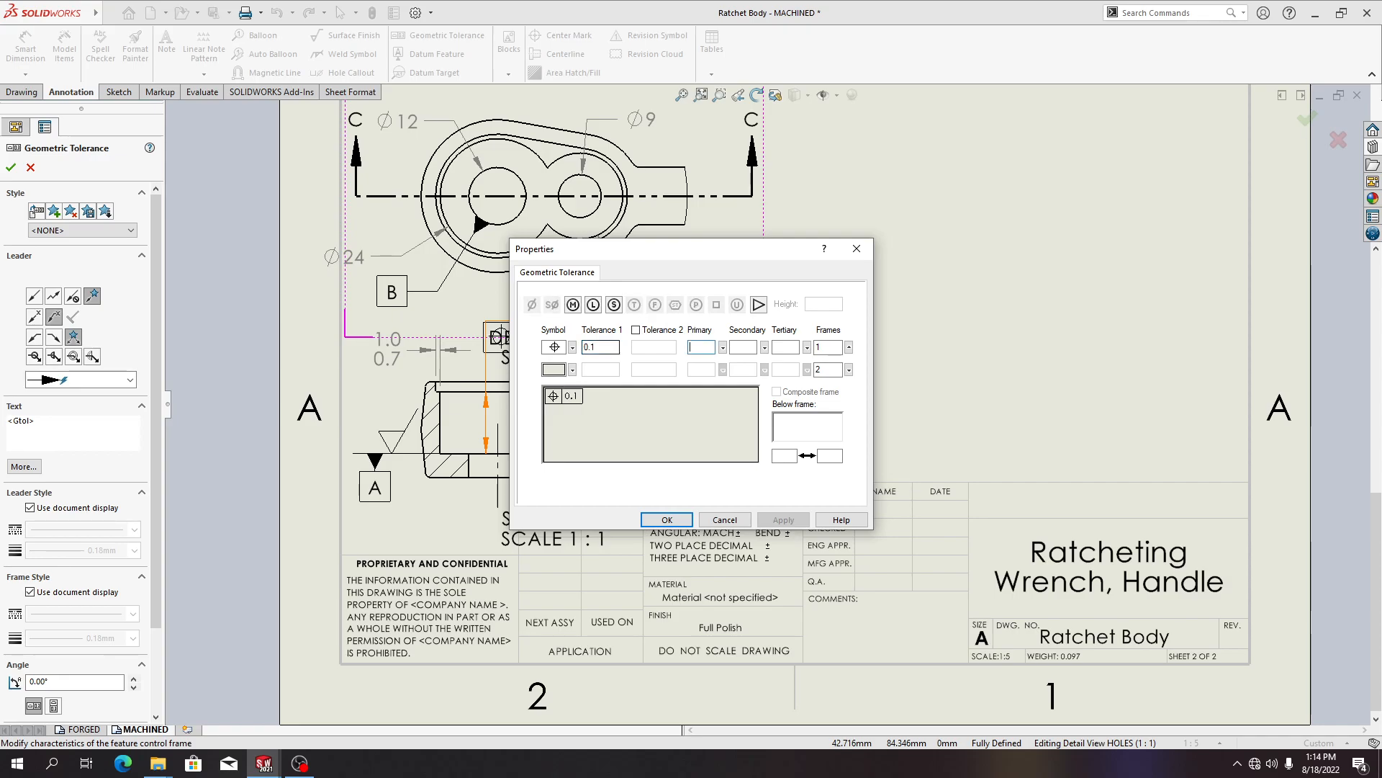
Set the first row's primary datum to B with a maximum material condition modifier and add a diameter symbol to its 0.1 tolerance
left_click(725, 346)
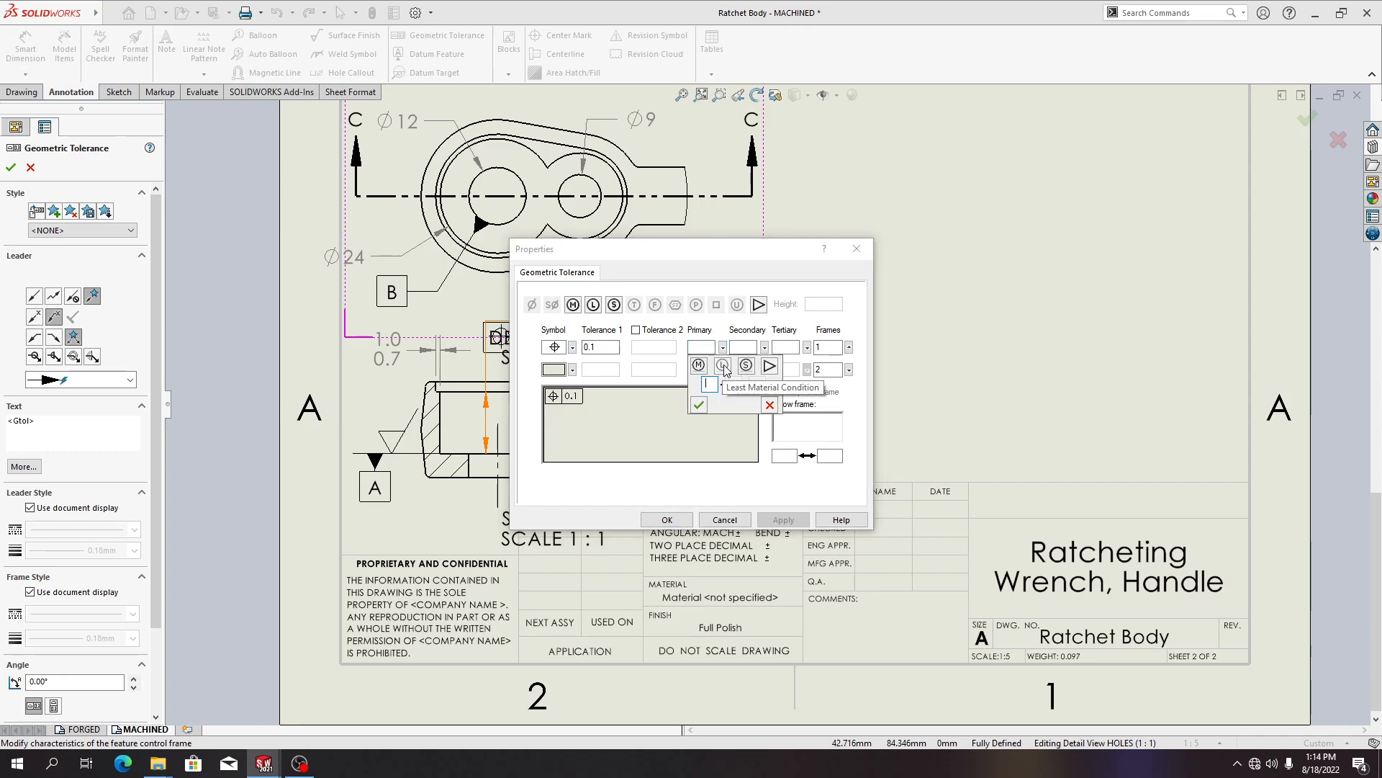
type("B")
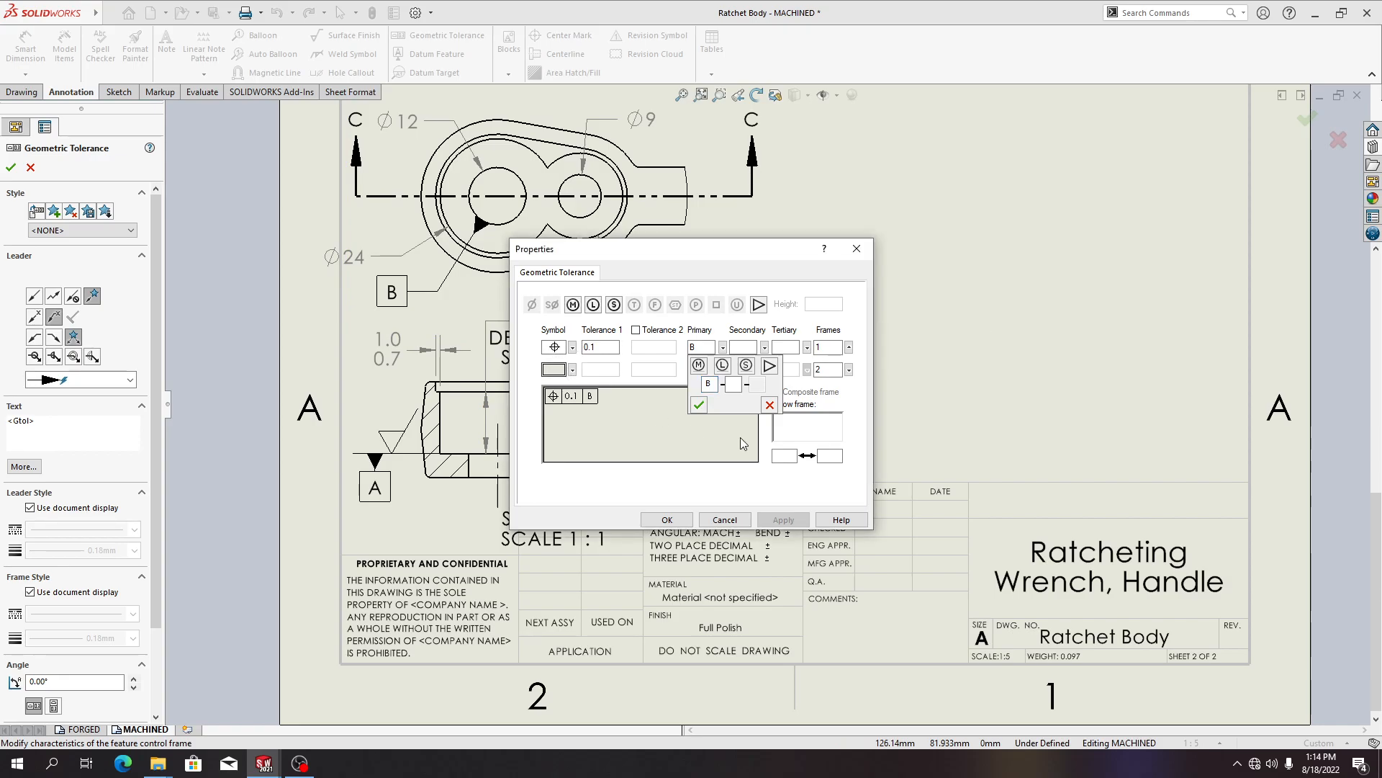
left_click(702, 410)
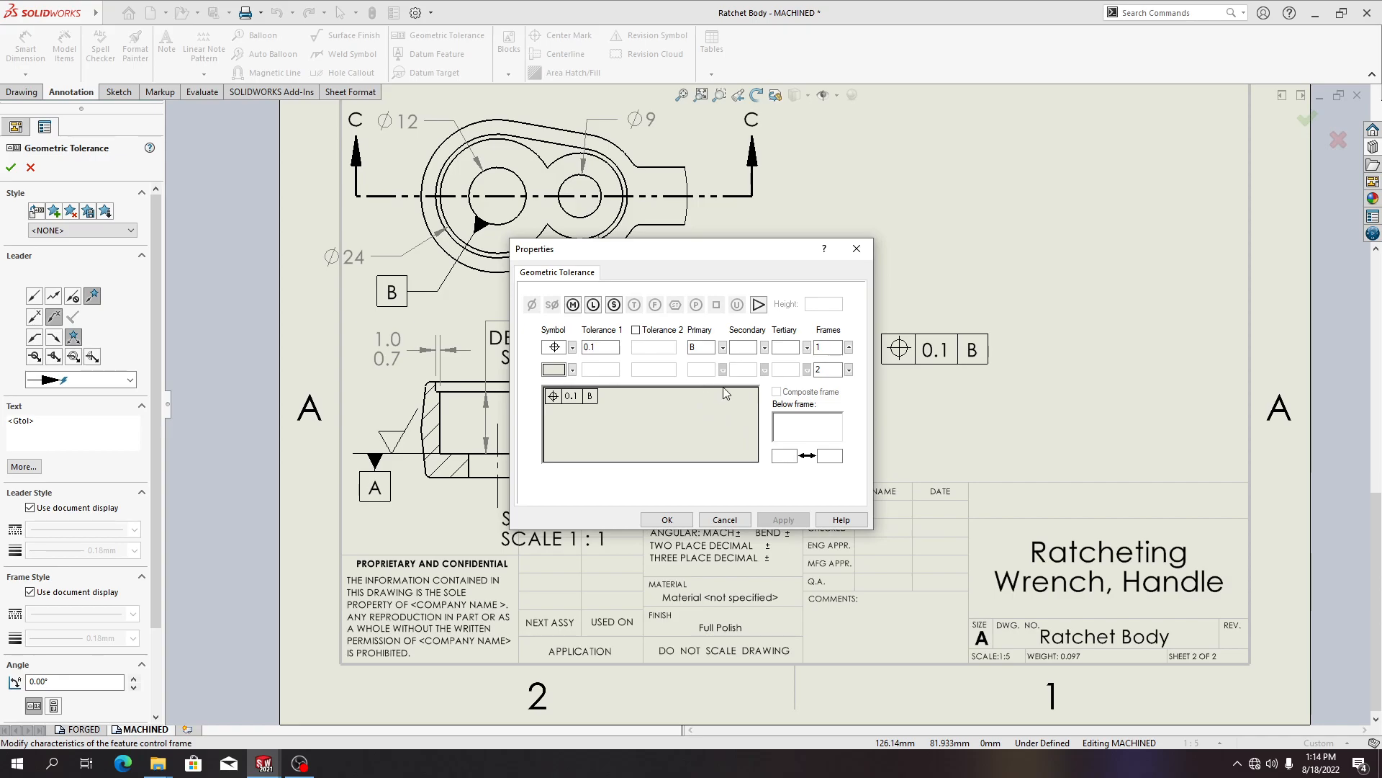
left_click(708, 348)
left_click(722, 348)
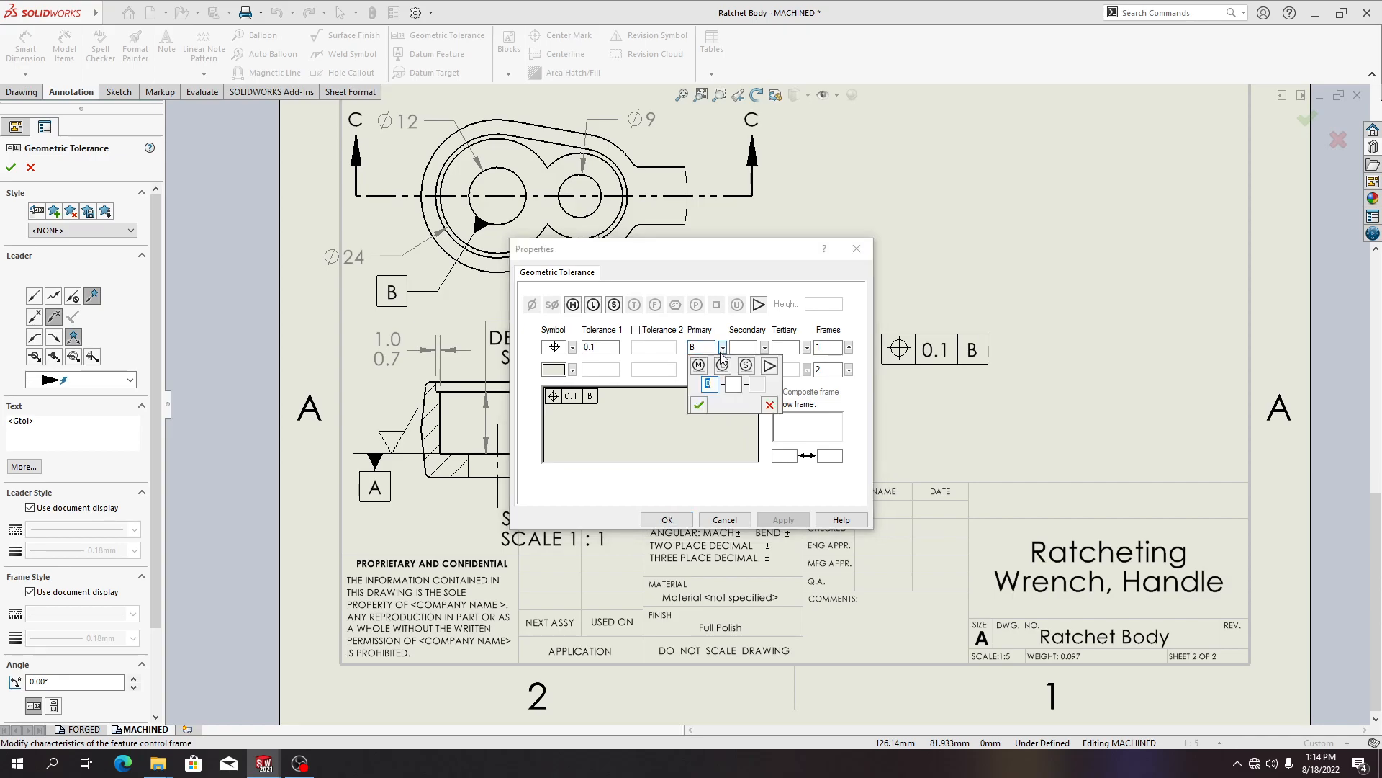
left_click(699, 367)
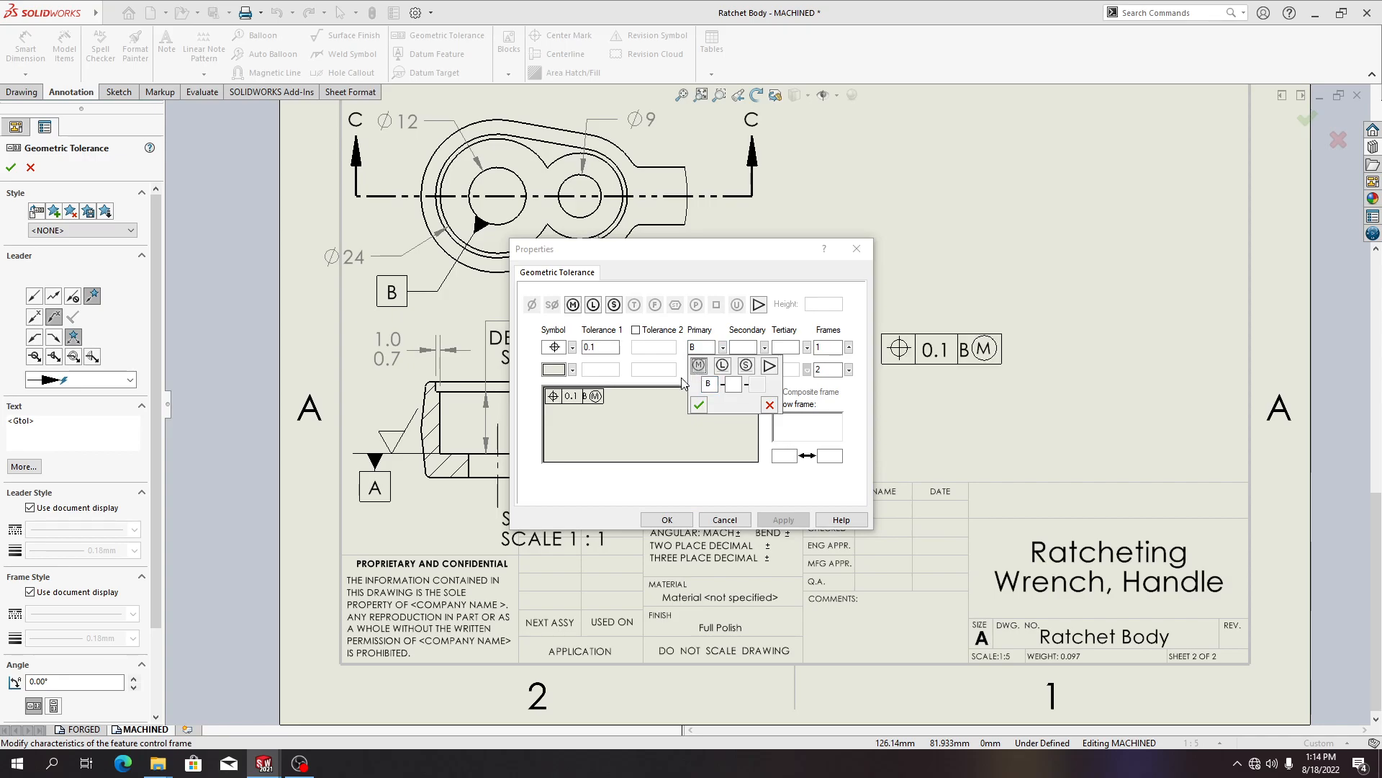
left_click(612, 350)
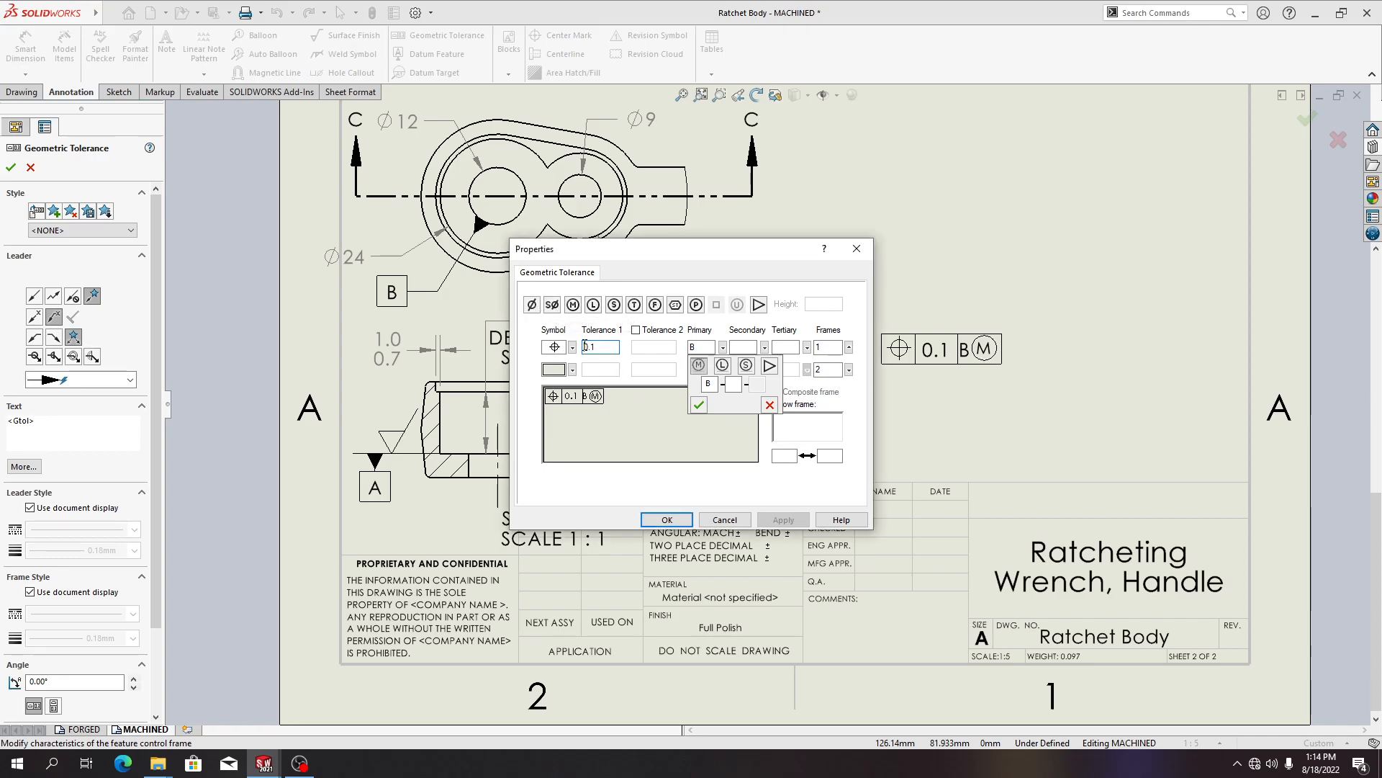
left_click(531, 303)
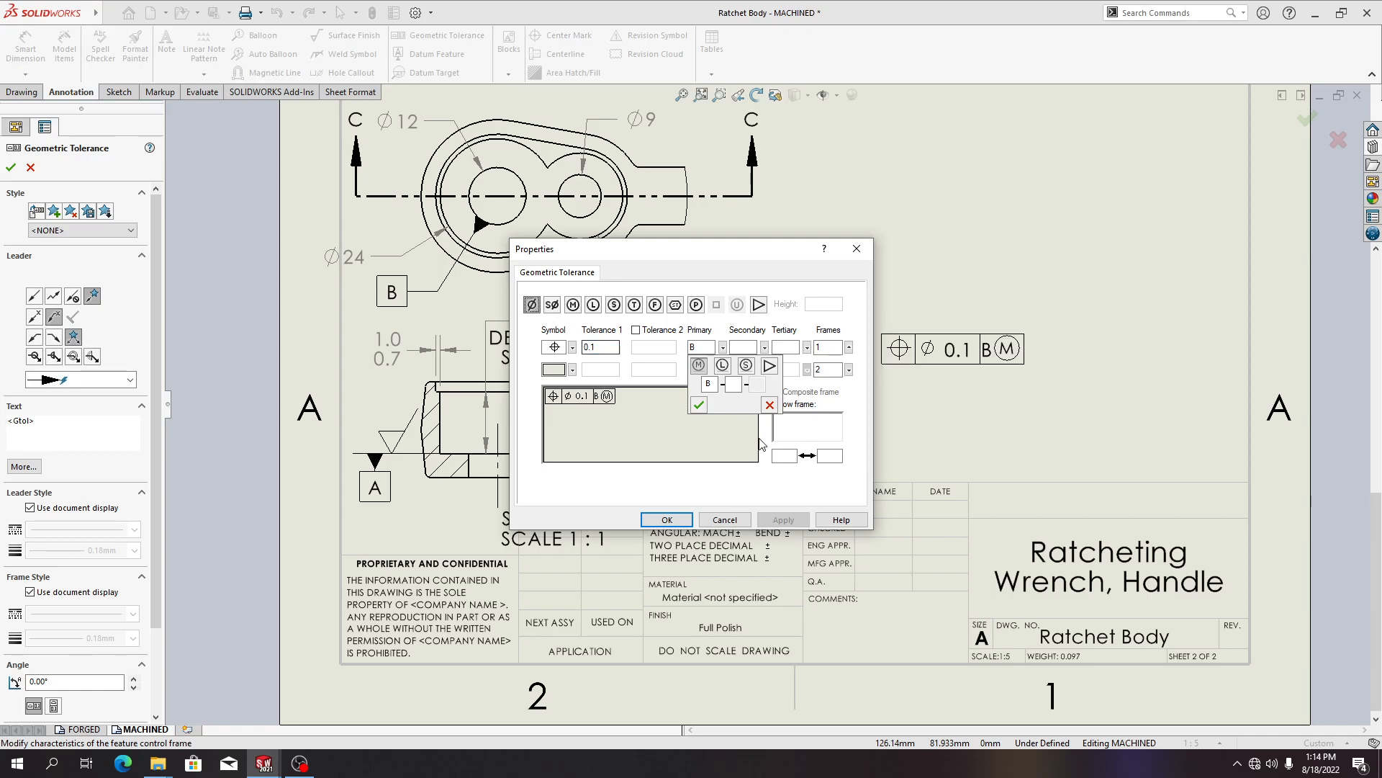
Add a second row with a perpendicularity symbol, a diameter tolerance of 0.2 and a maximum material condition modifier
left_click(573, 369)
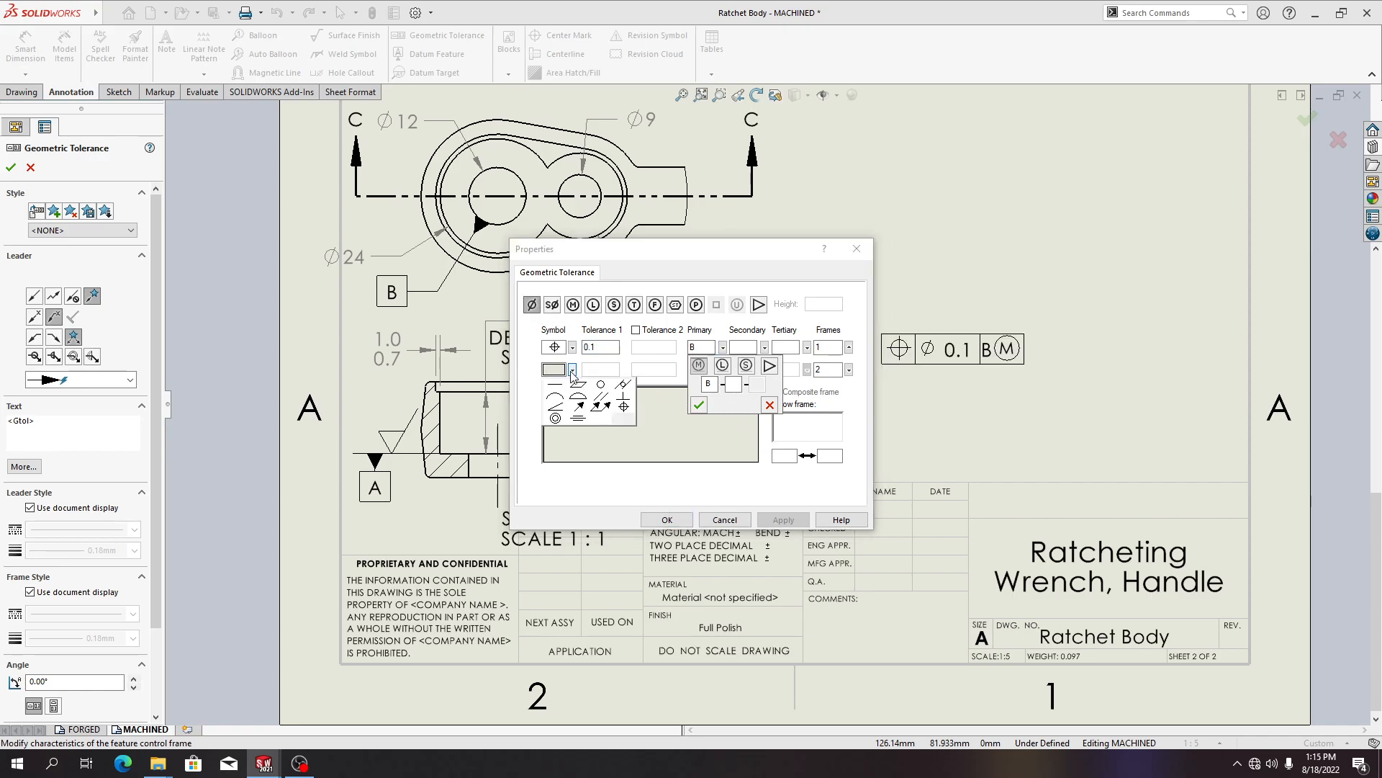
left_click(623, 396)
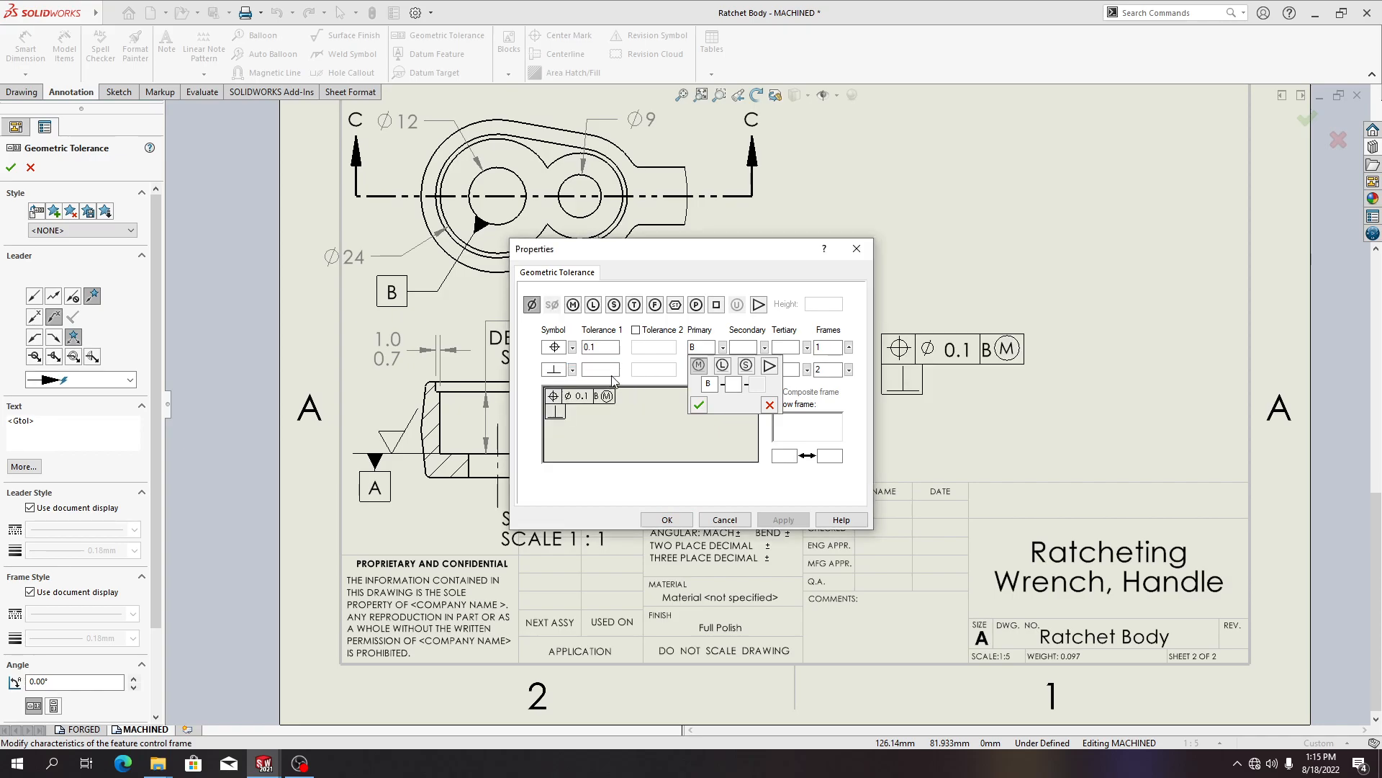
left_click(611, 370)
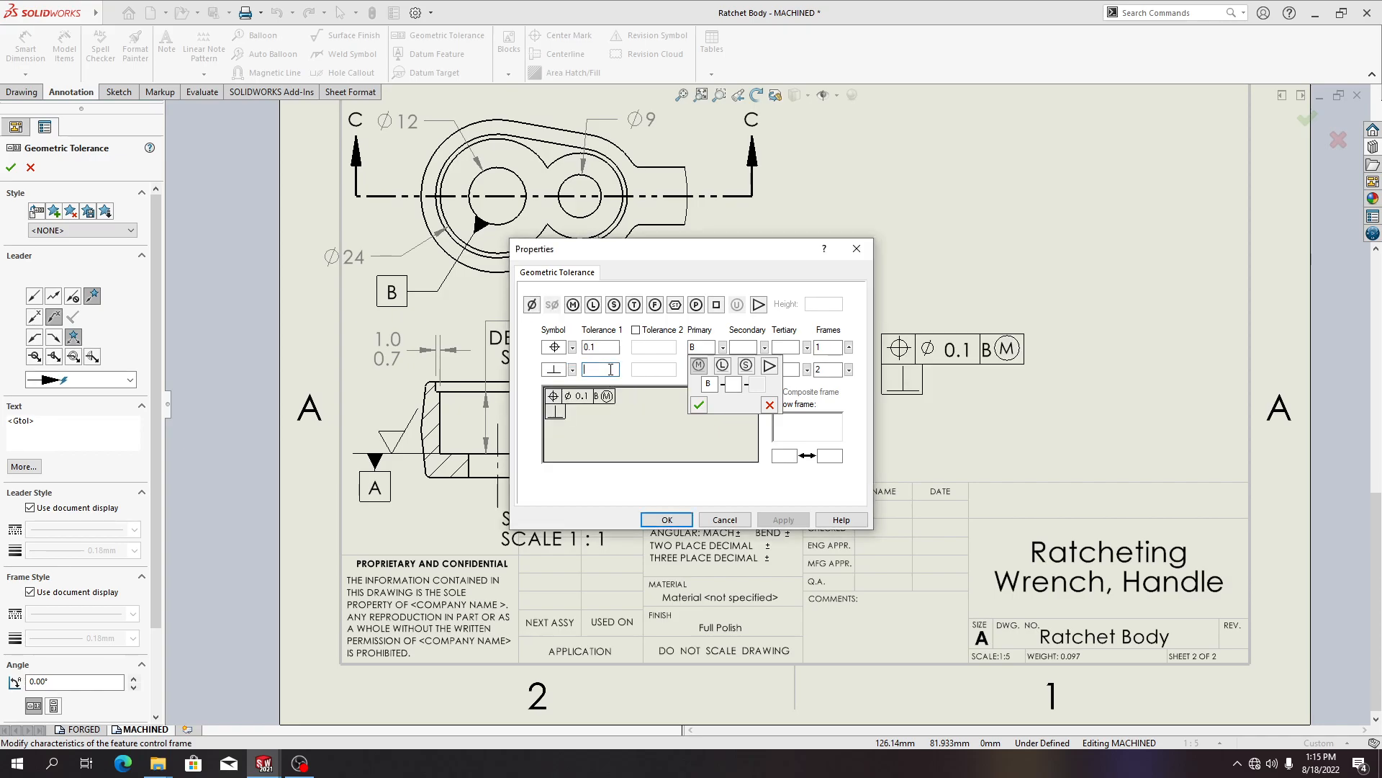
left_click(532, 305)
left_click(608, 369)
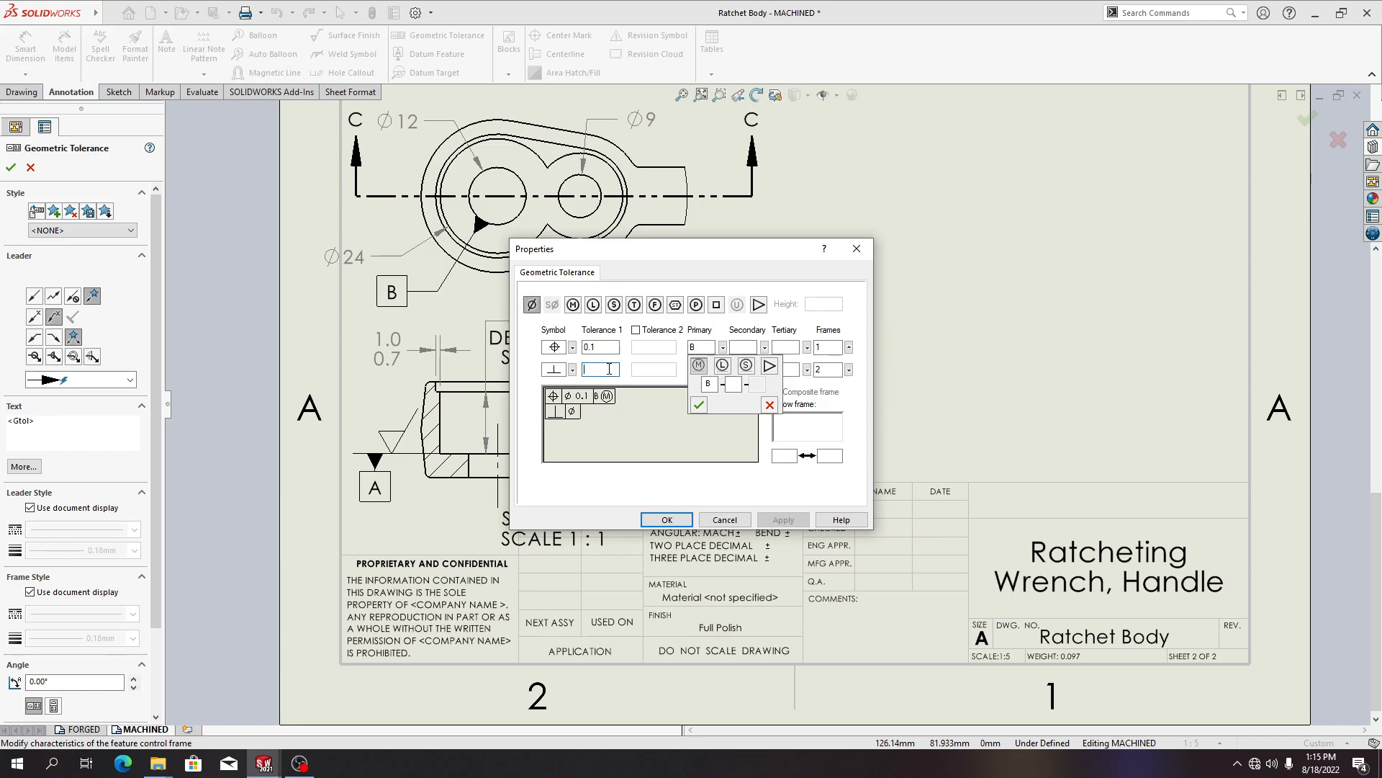
left_click(531, 305)
left_click(531, 304)
left_click(598, 370)
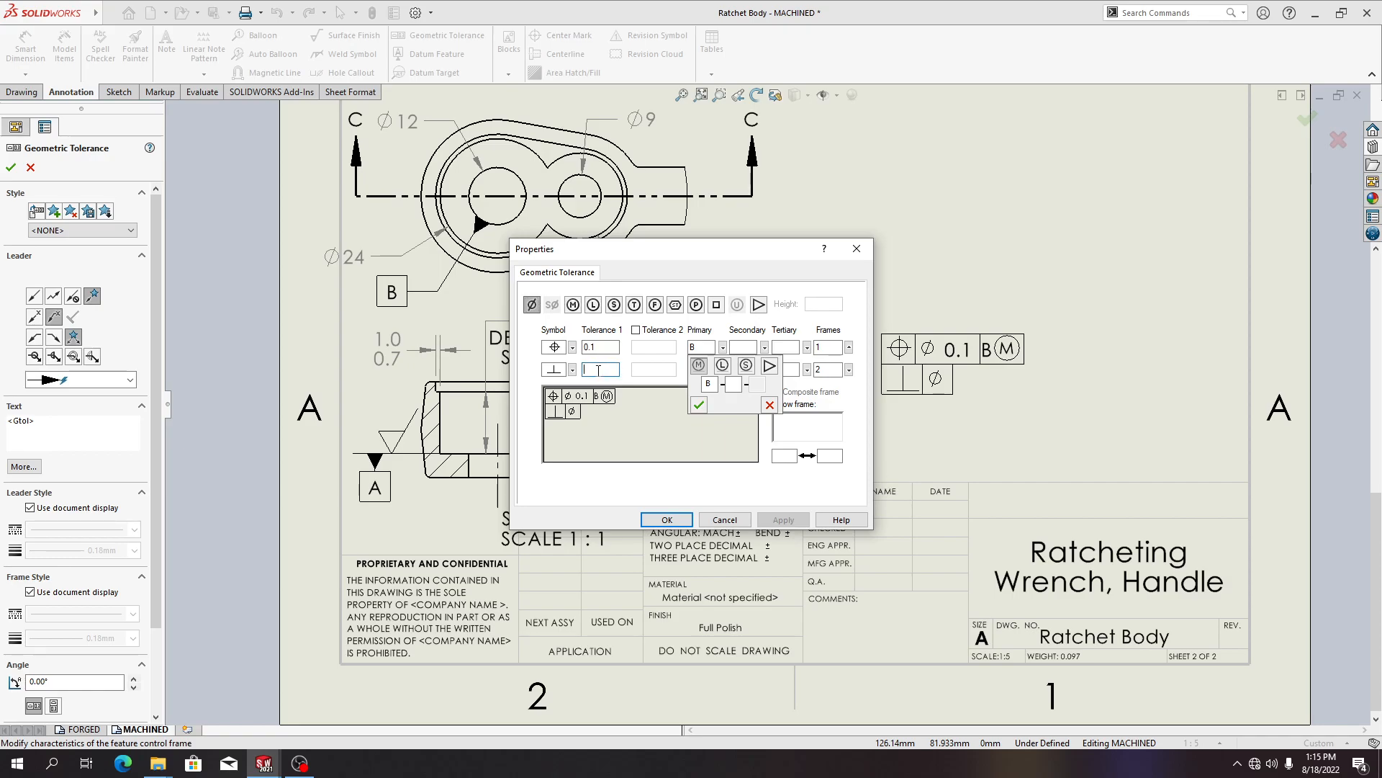
type("0.2")
left_click(573, 304)
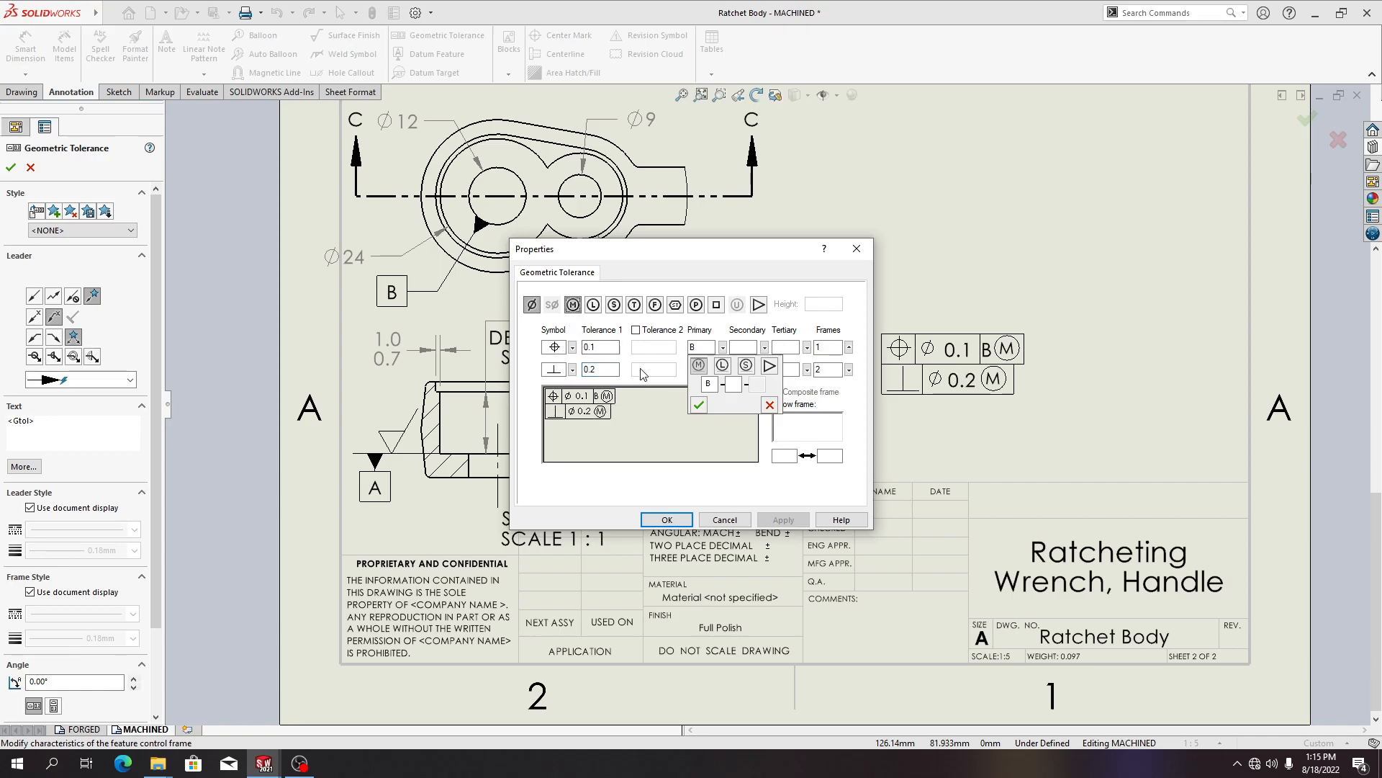
Set the second row's primary datum to A and accept the feature control frame
left_click(701, 410)
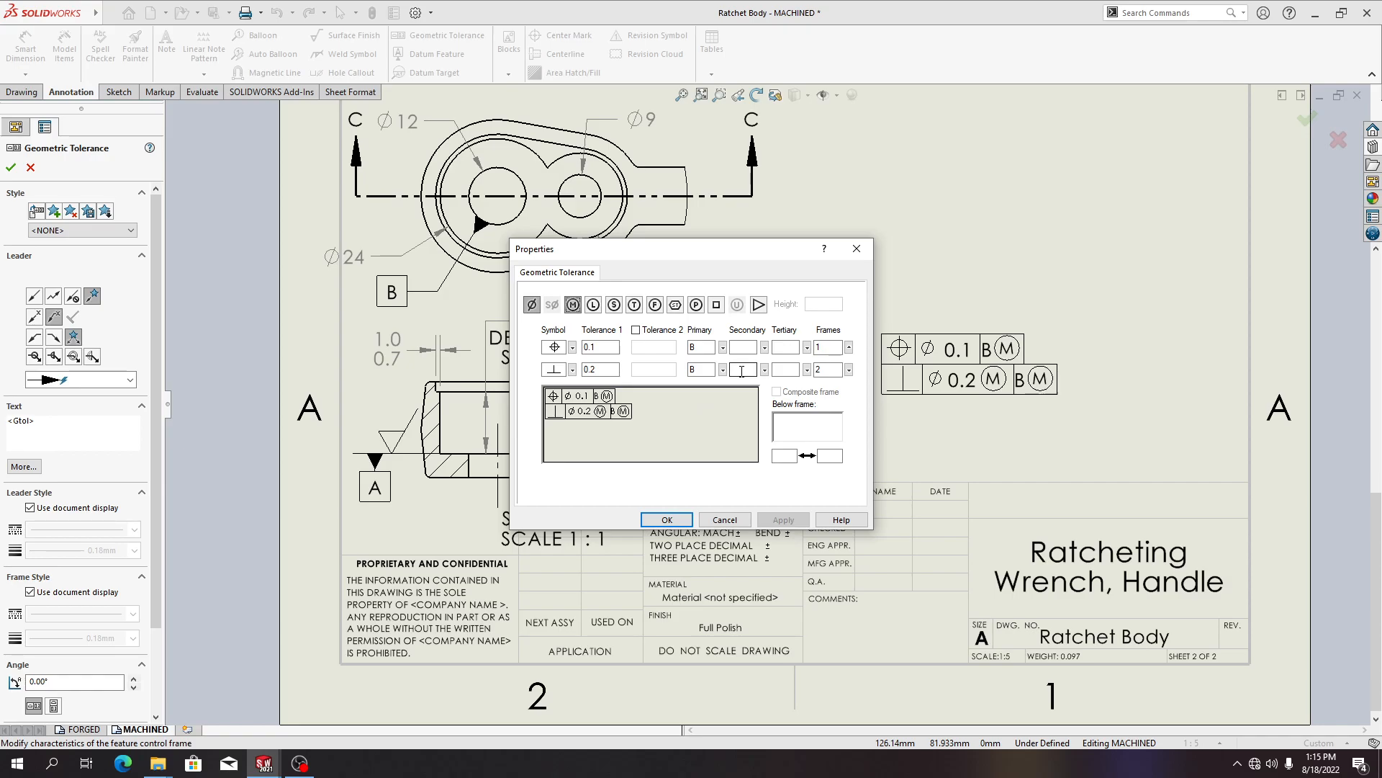
left_click(723, 370)
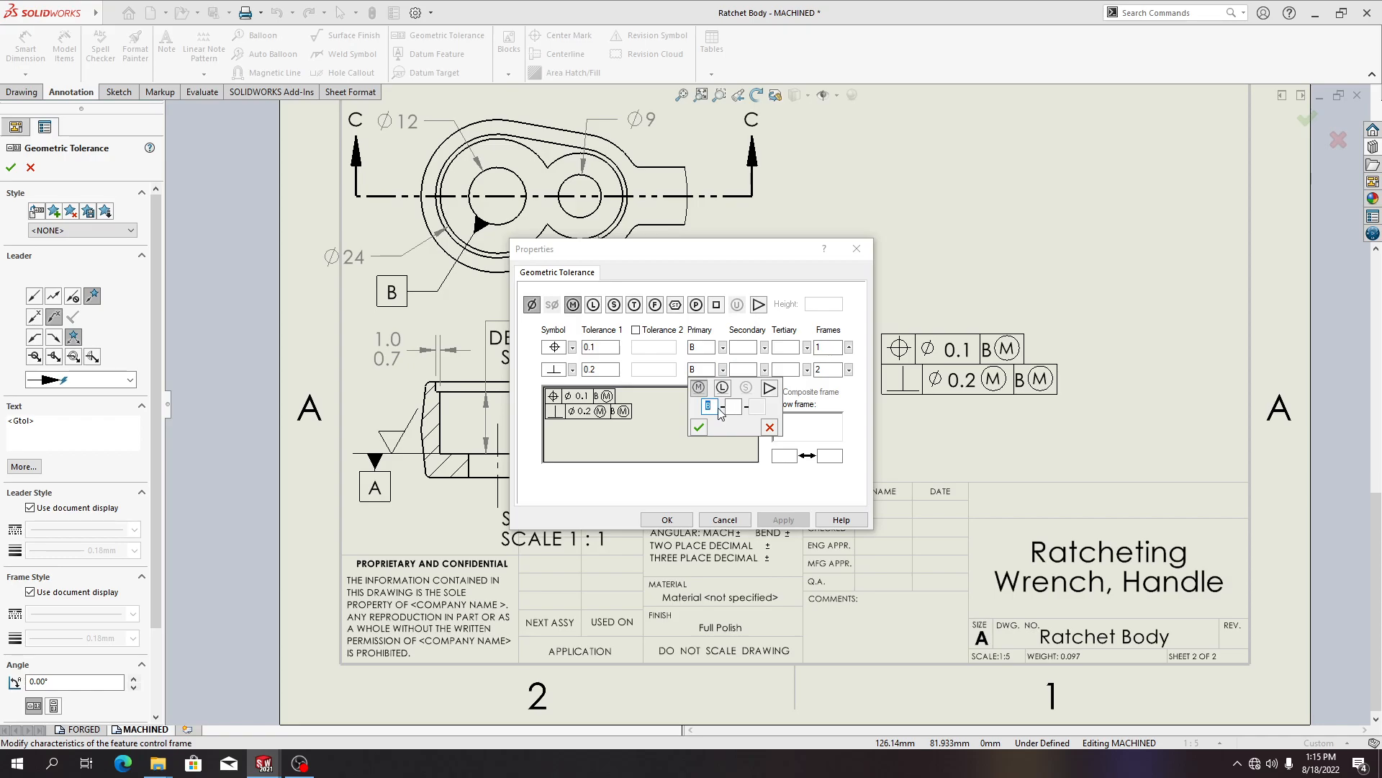
type("a\\A")
key("BackSpace")
key("BackSpace")
key("BackSpace")
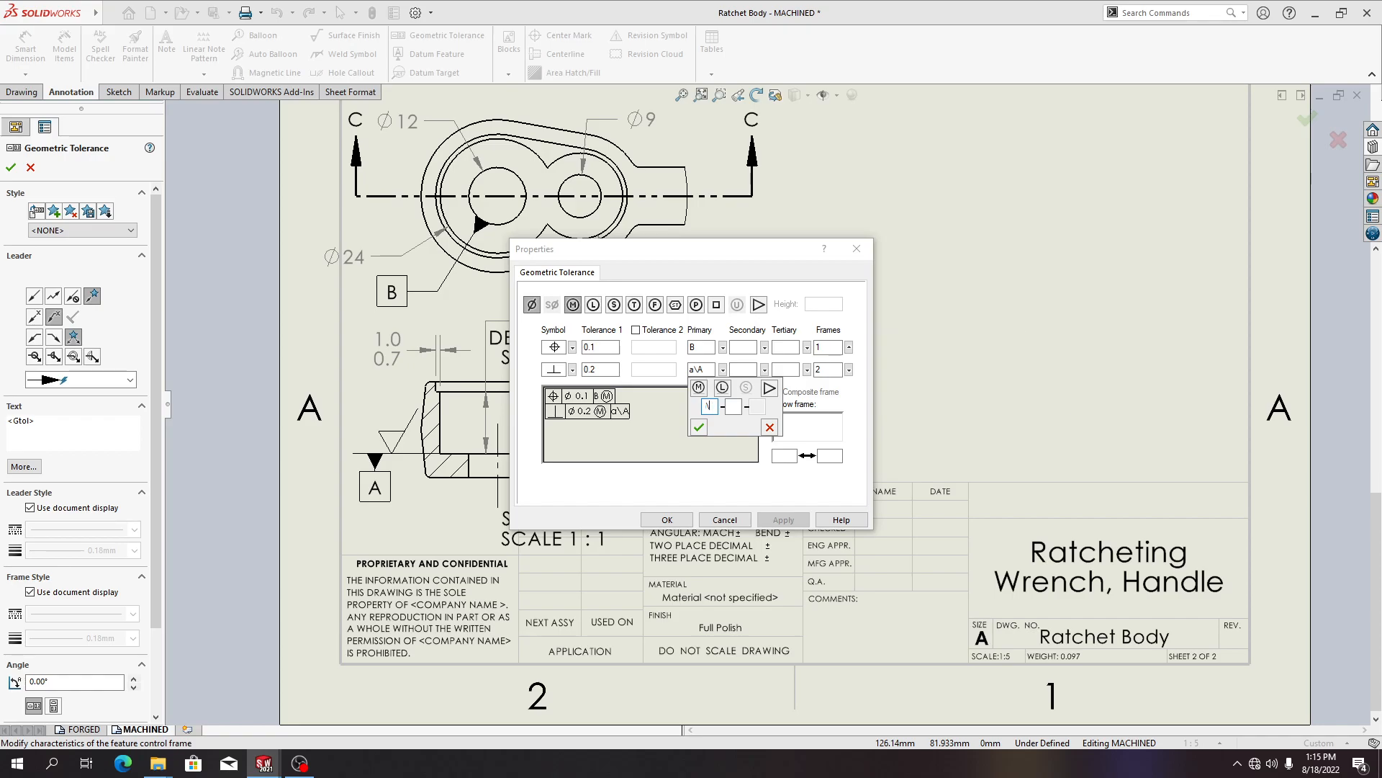
type("A")
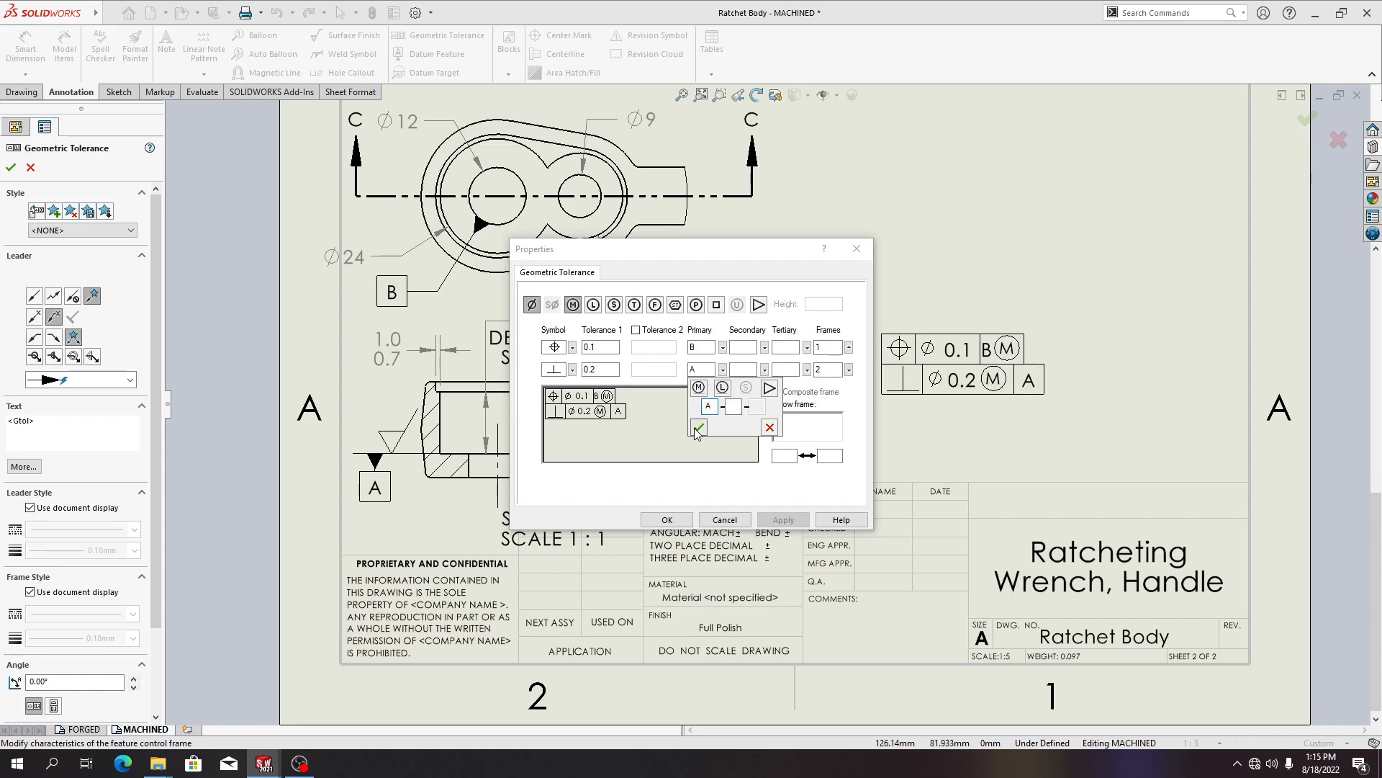
left_click(698, 428)
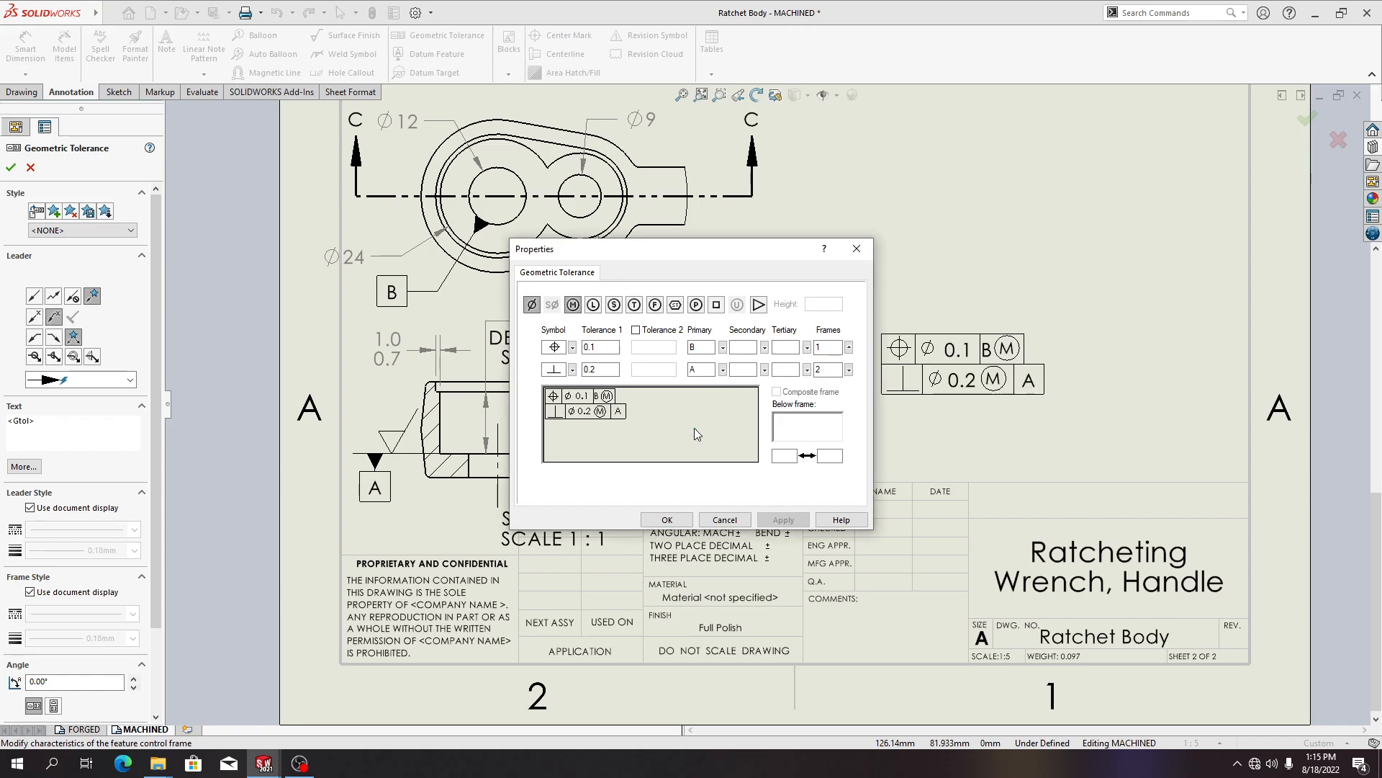
left_click(667, 520)
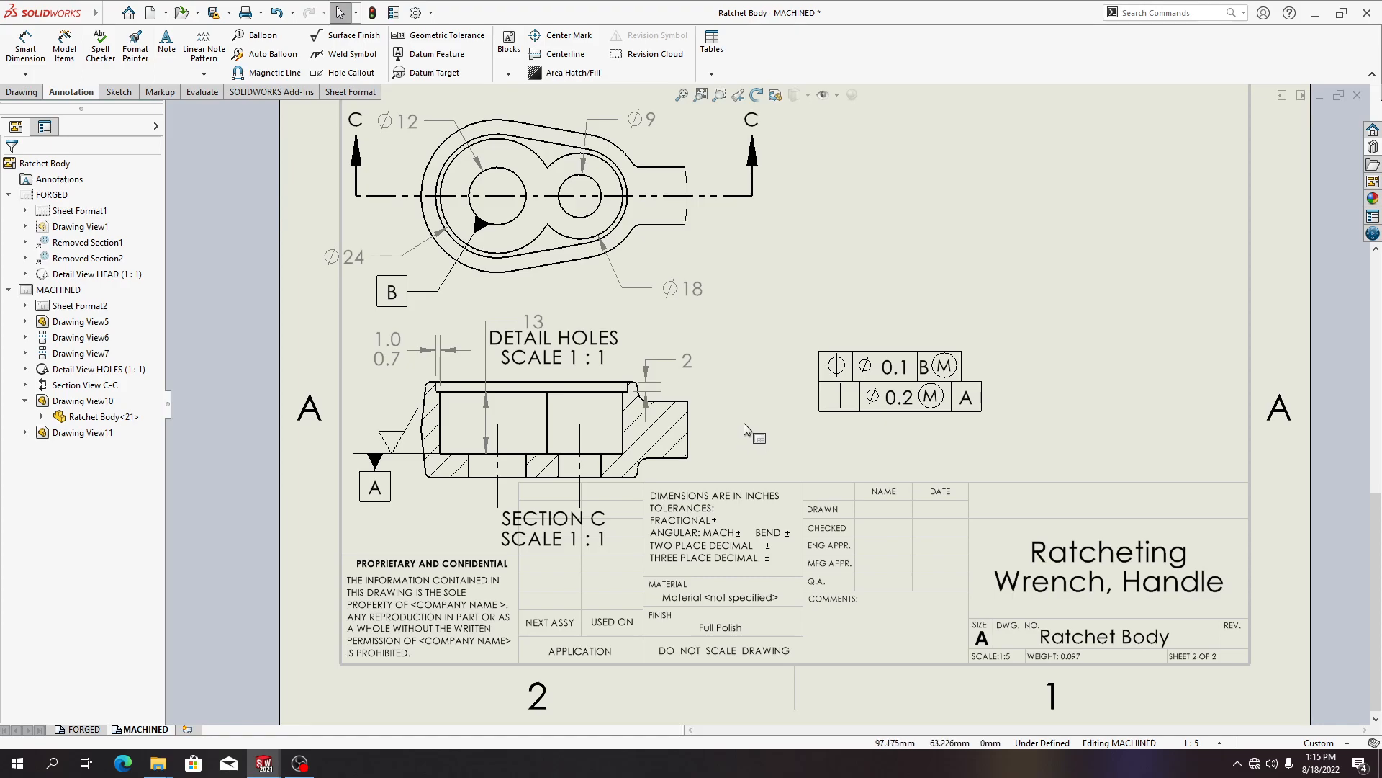
Place the feature control frame on the sheet beside Section C-C, to the right of the section view
left_click(882, 404)
left_click(784, 403)
left_click(792, 404)
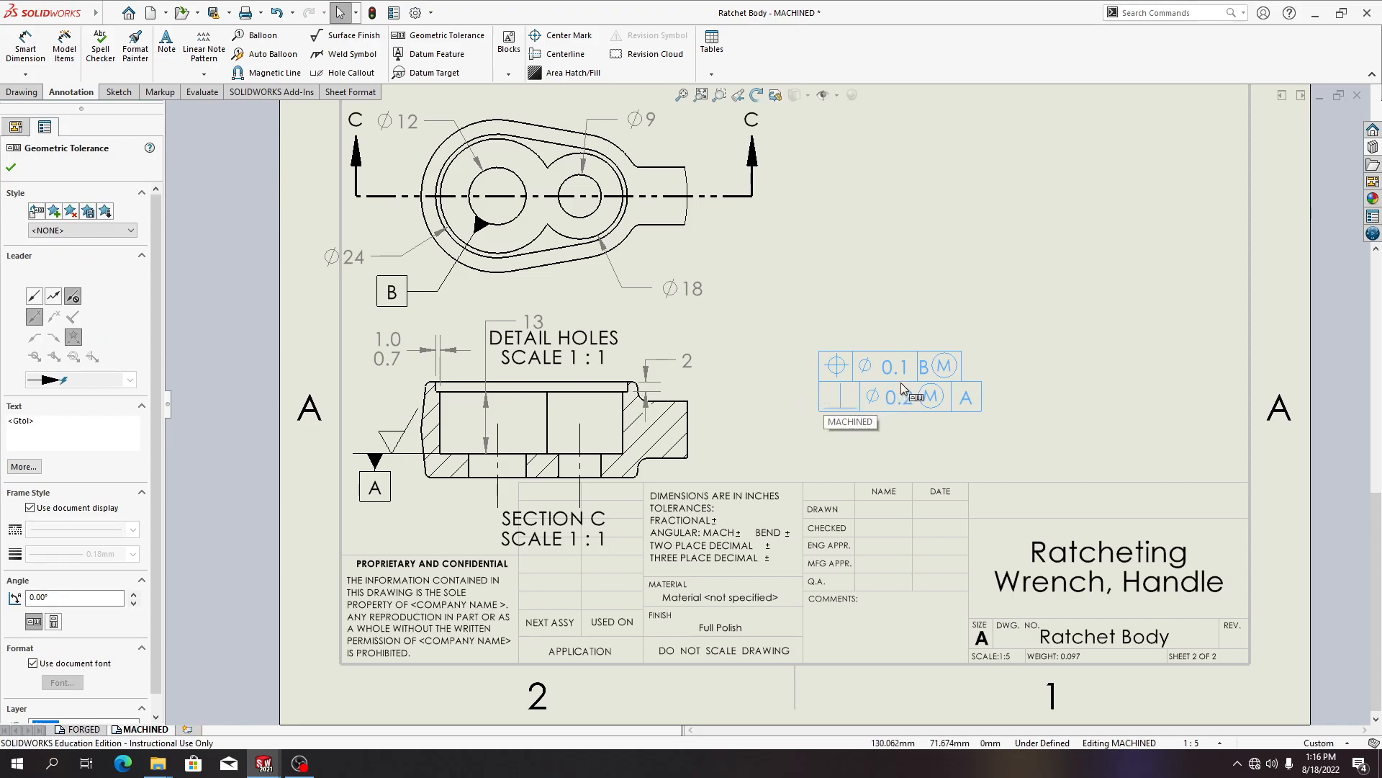
left_click_drag(903, 387, 783, 405)
left_click(979, 338)
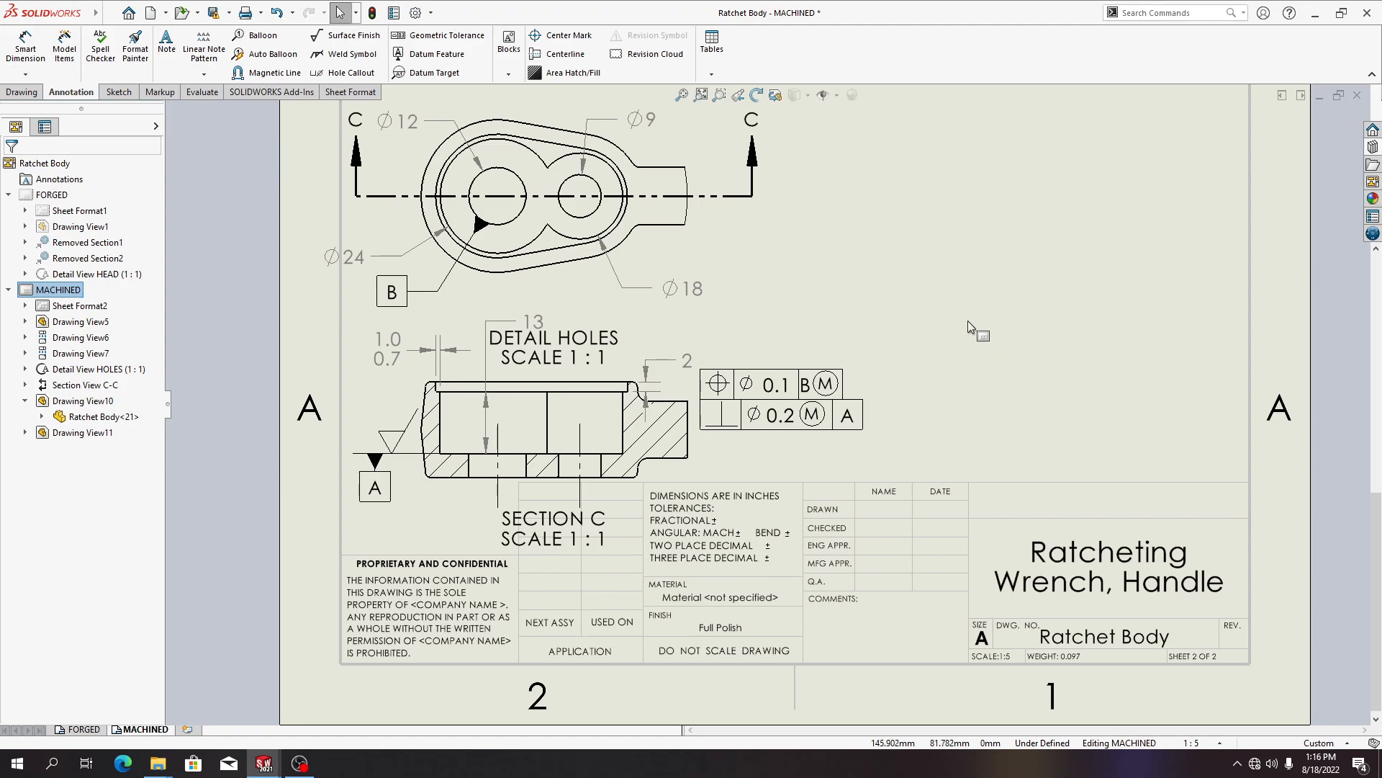
Examine the whole MACHINED sheet and the isometric Drawing View10 and Drawing View11 in the design tree
left_click_drag(100, 438, 118, 286)
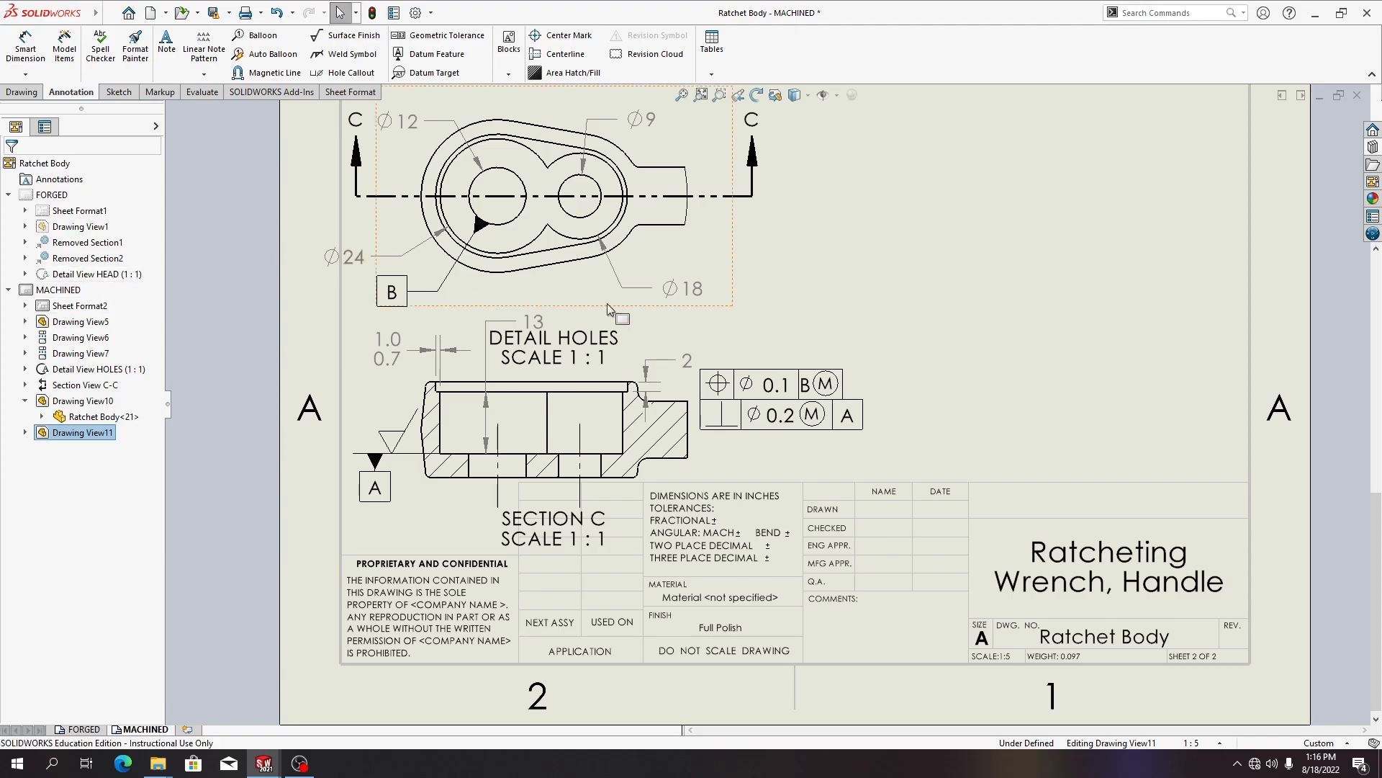
scroll(840, 339, "up", 5)
scroll(840, 339, "up", 4)
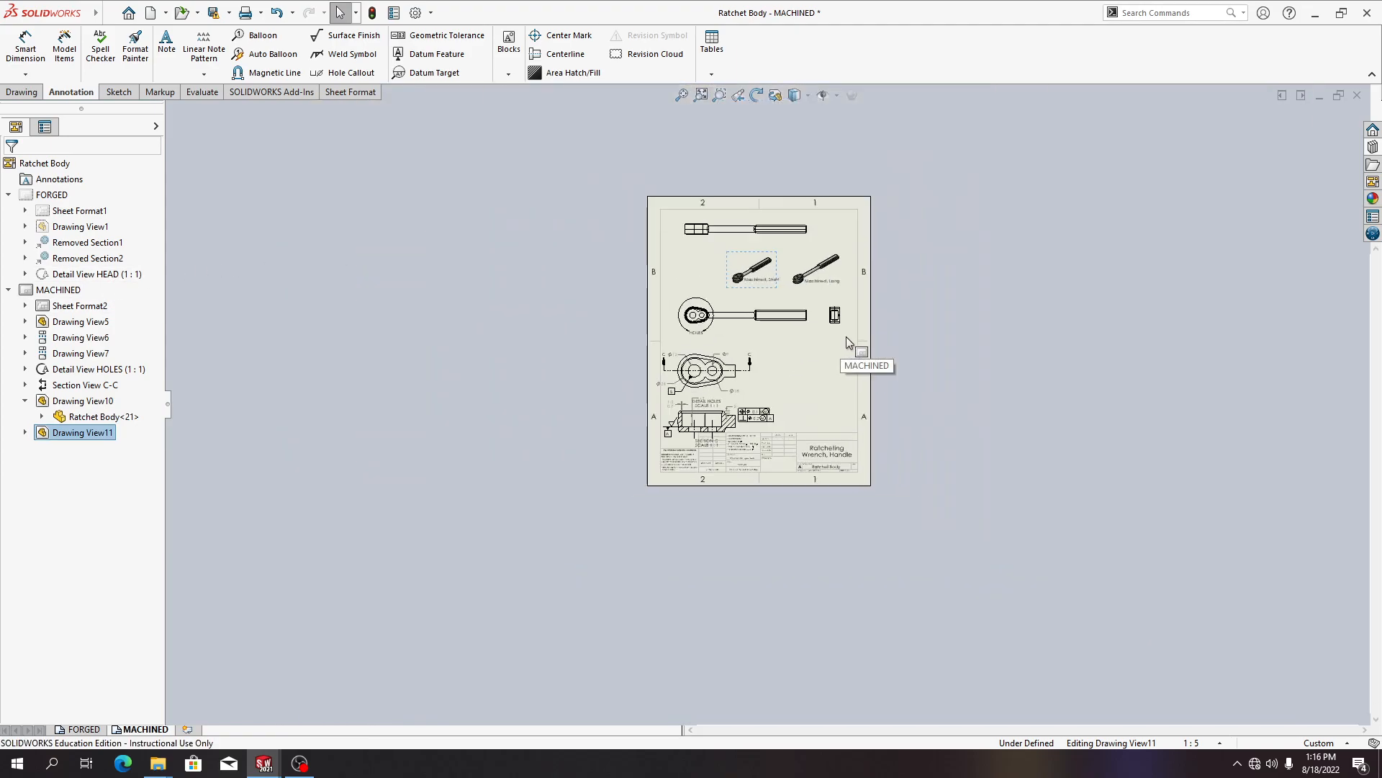
scroll(841, 338, "down", 3)
left_click(341, 341)
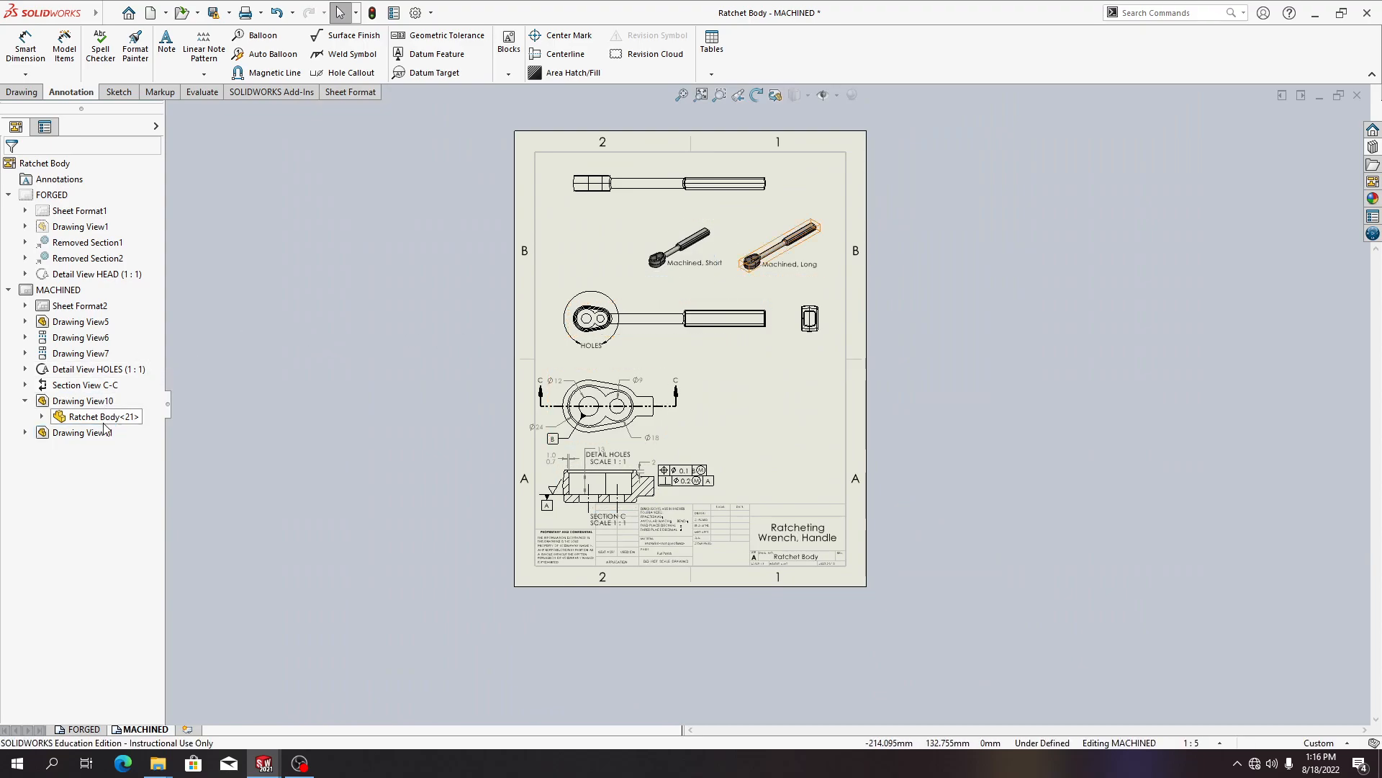
mouse_move(83, 432)
left_mouse_down()
mouse_move(100, 370)
mouse_move(71, 425)
left_mouse_up()
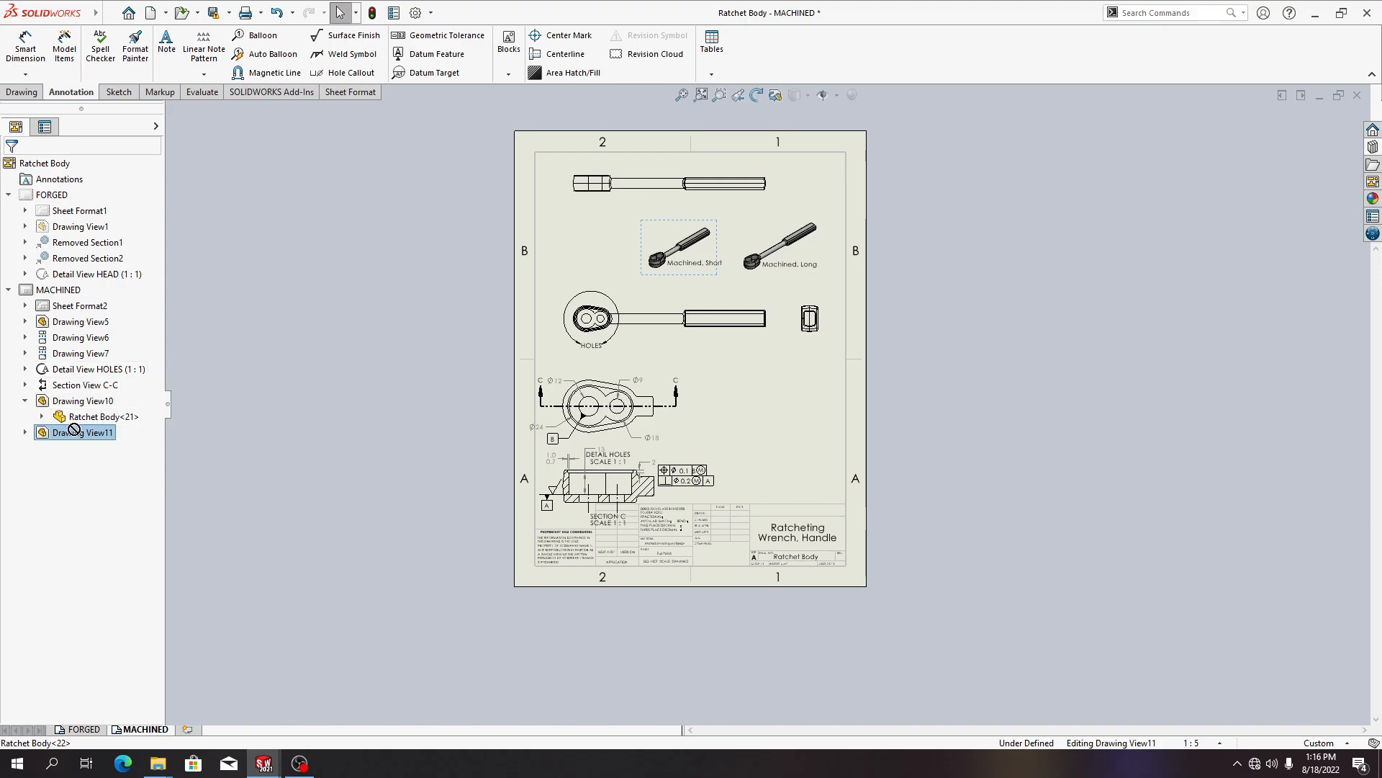
left_click(968, 292)
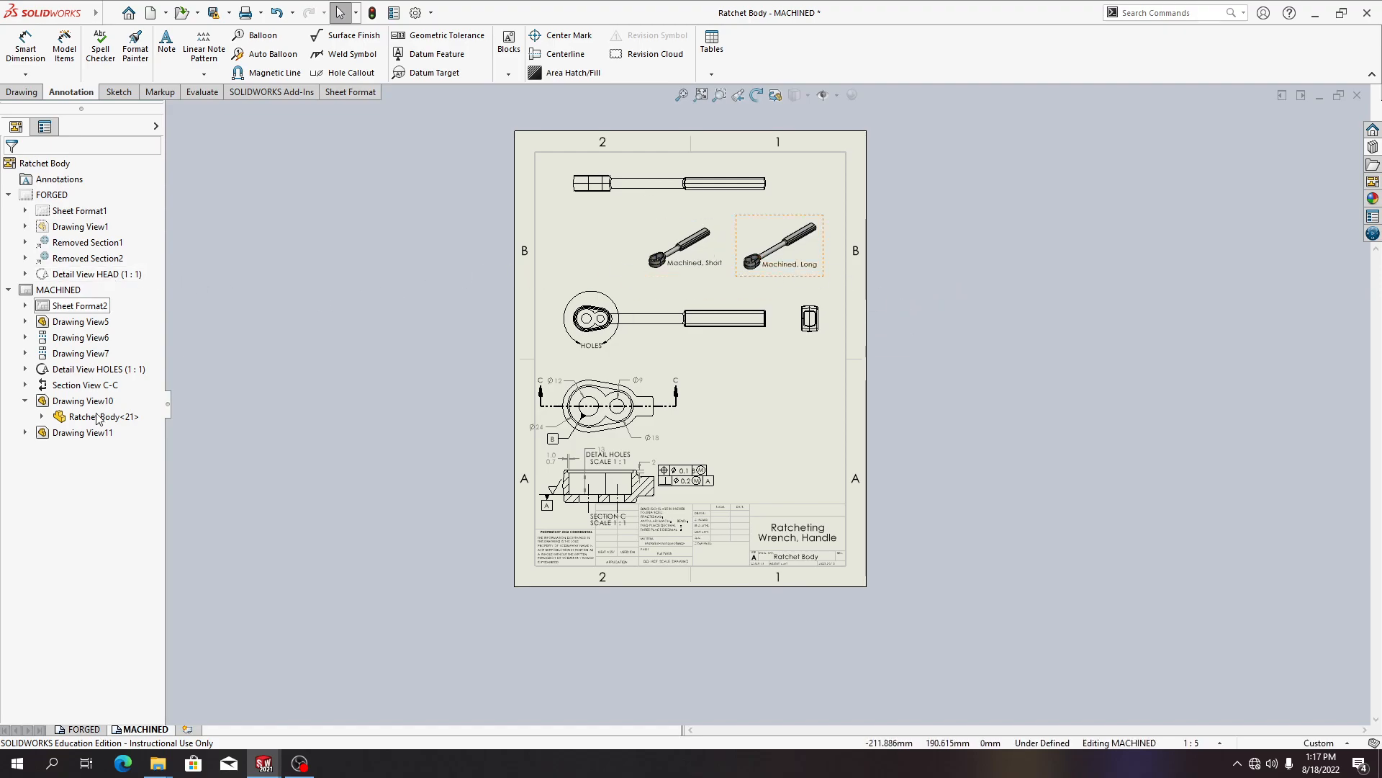
left_click(41, 417)
left_click(41, 417)
left_click(26, 401)
mouse_move(71, 416)
left_mouse_down()
mouse_move(98, 375)
mouse_move(93, 416)
left_mouse_up()
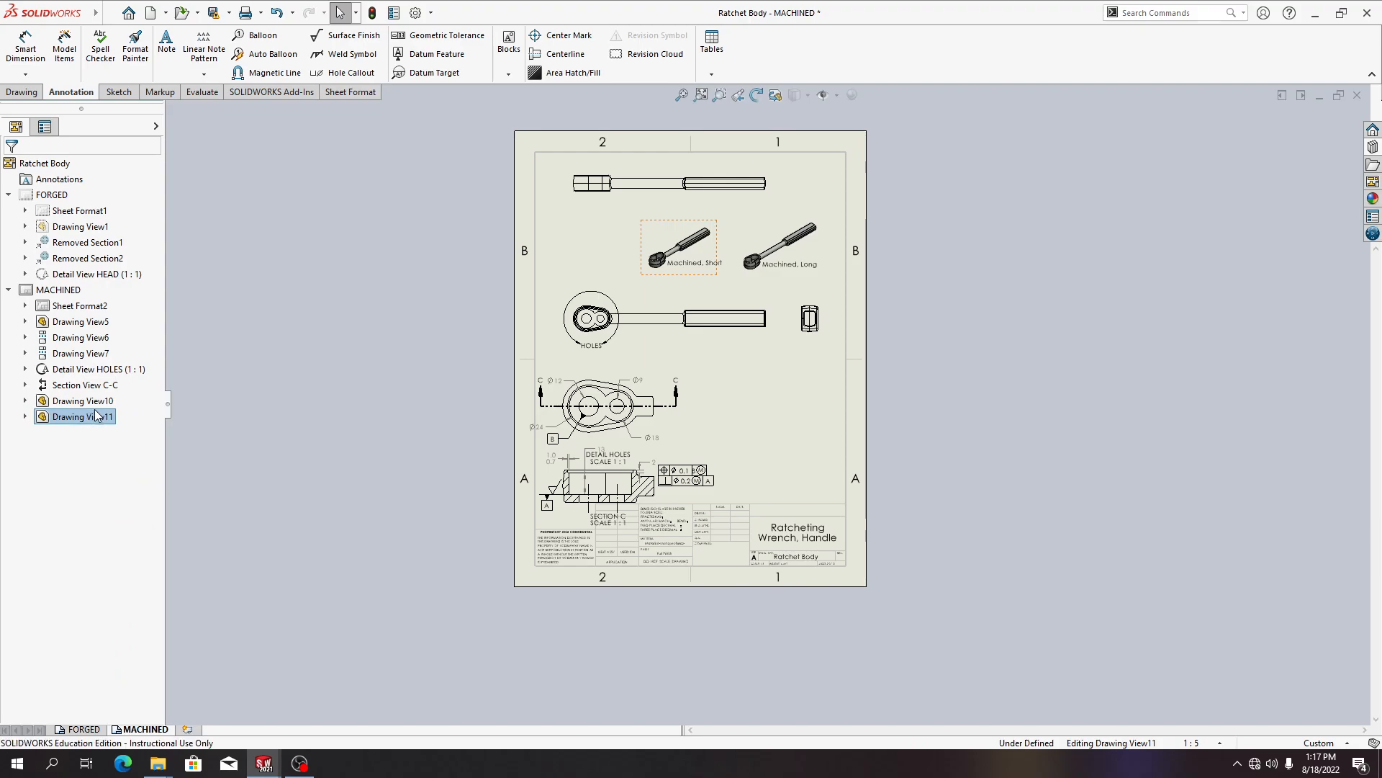
left_click(98, 402)
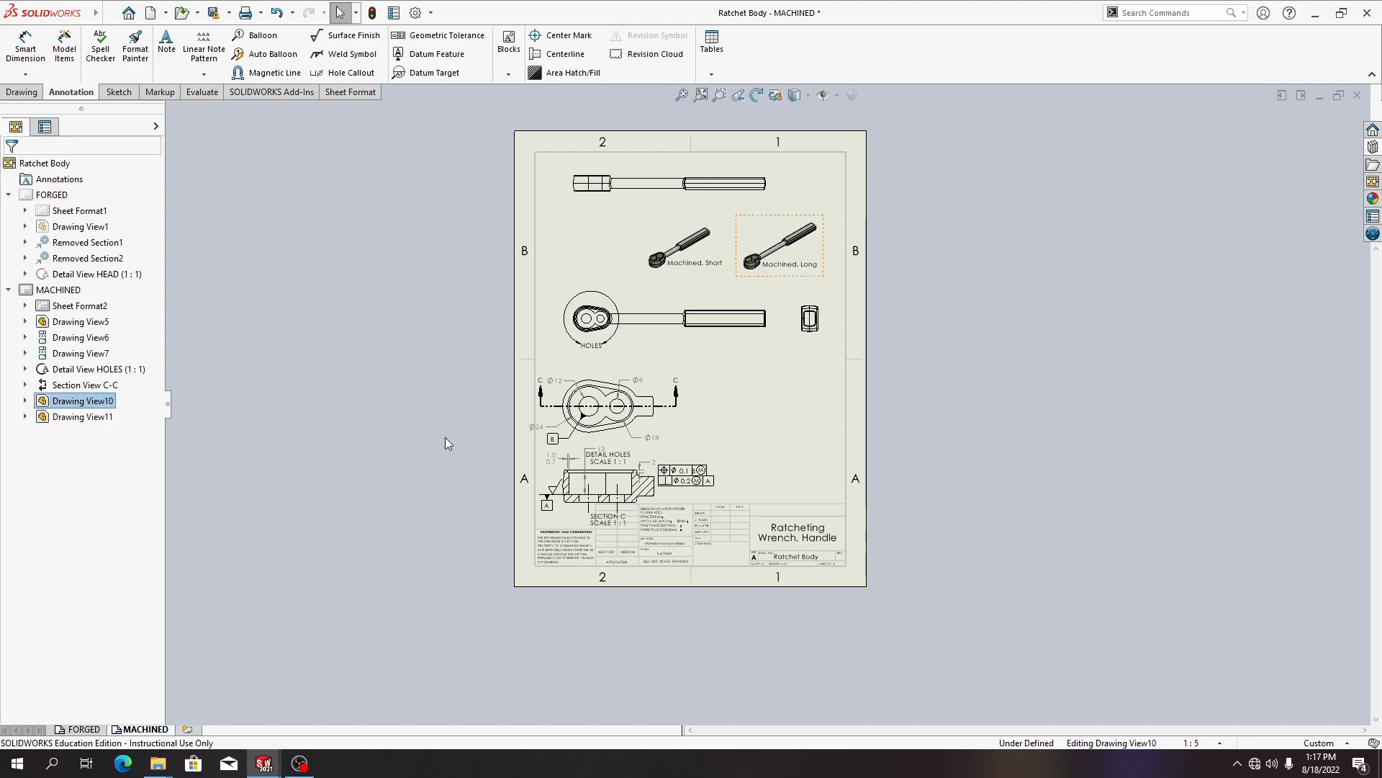
scroll(728, 459, "up", 4)
scroll(733, 461, "down", 4)
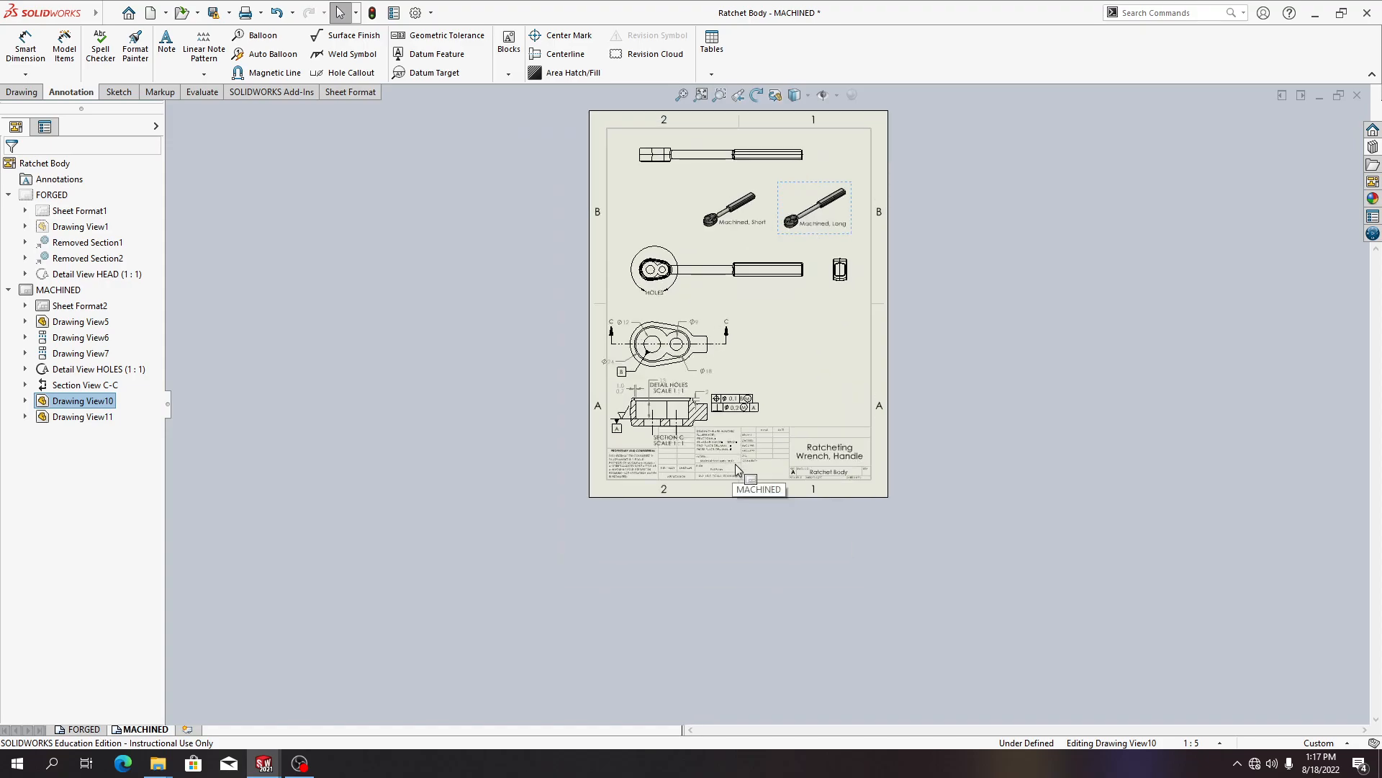
key("alt+Tab")
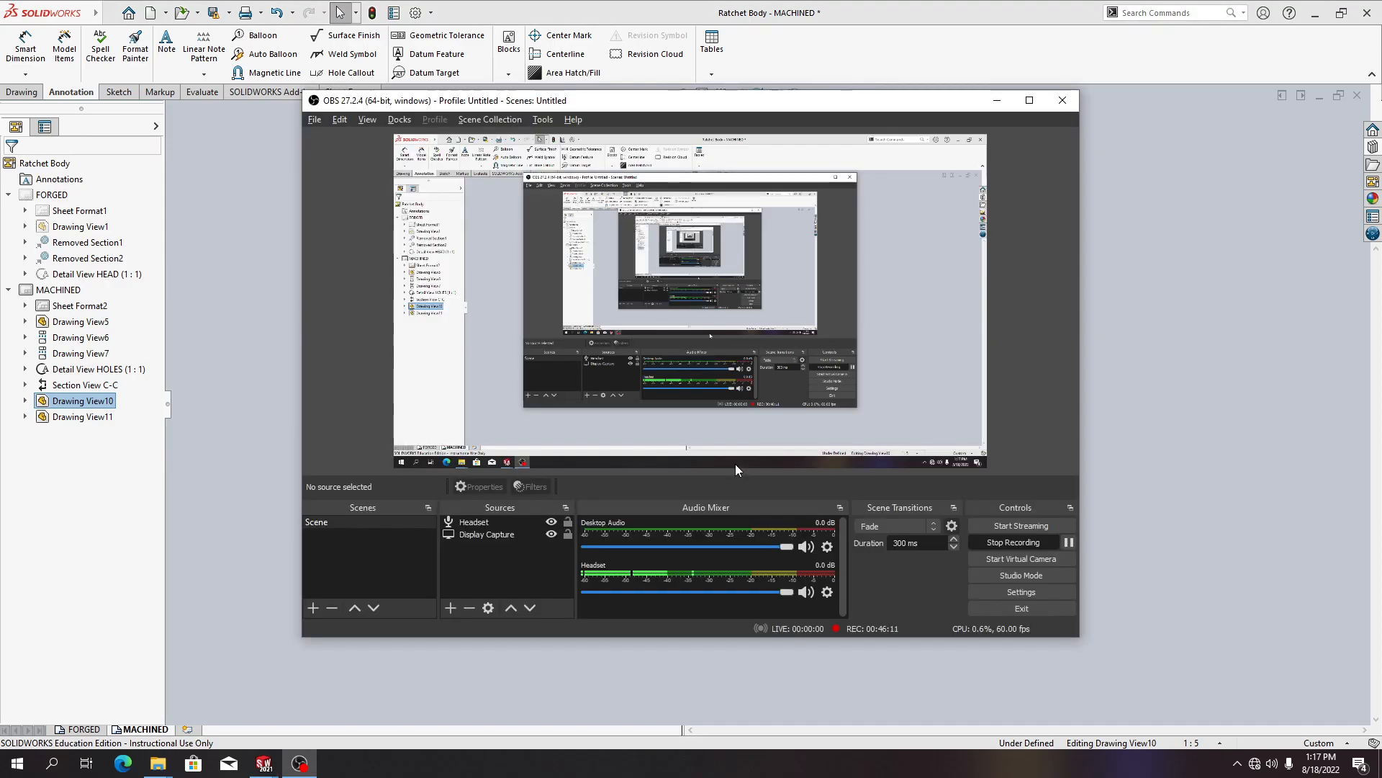
left_click(1069, 542)
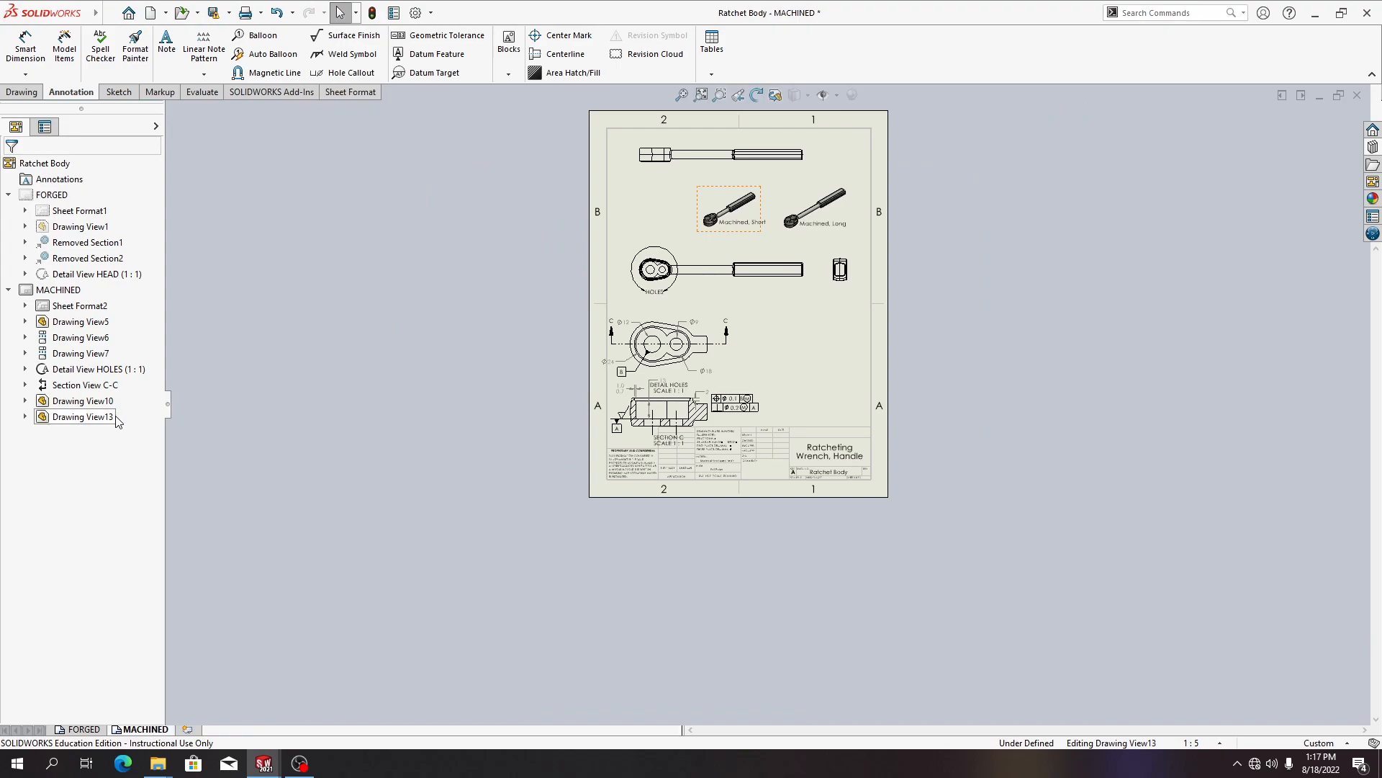
Move the Machined, Short isometric view from the MACHINED sheet onto the FORGED sheet, below the Ø12 hole callout
mouse_move(116, 417)
left_mouse_down()
mouse_move(121, 290)
mouse_move(111, 210)
mouse_move(91, 196)
left_mouse_up()
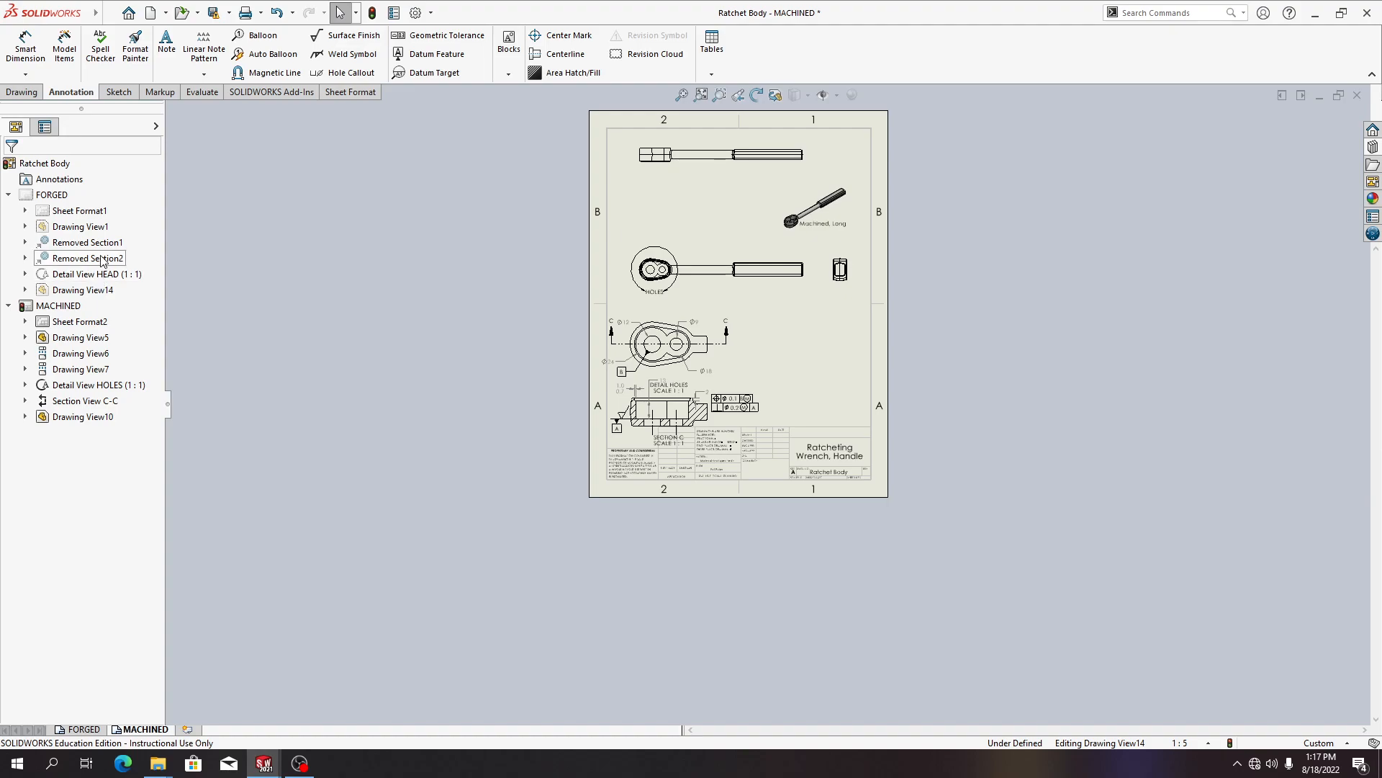
left_click(82, 728)
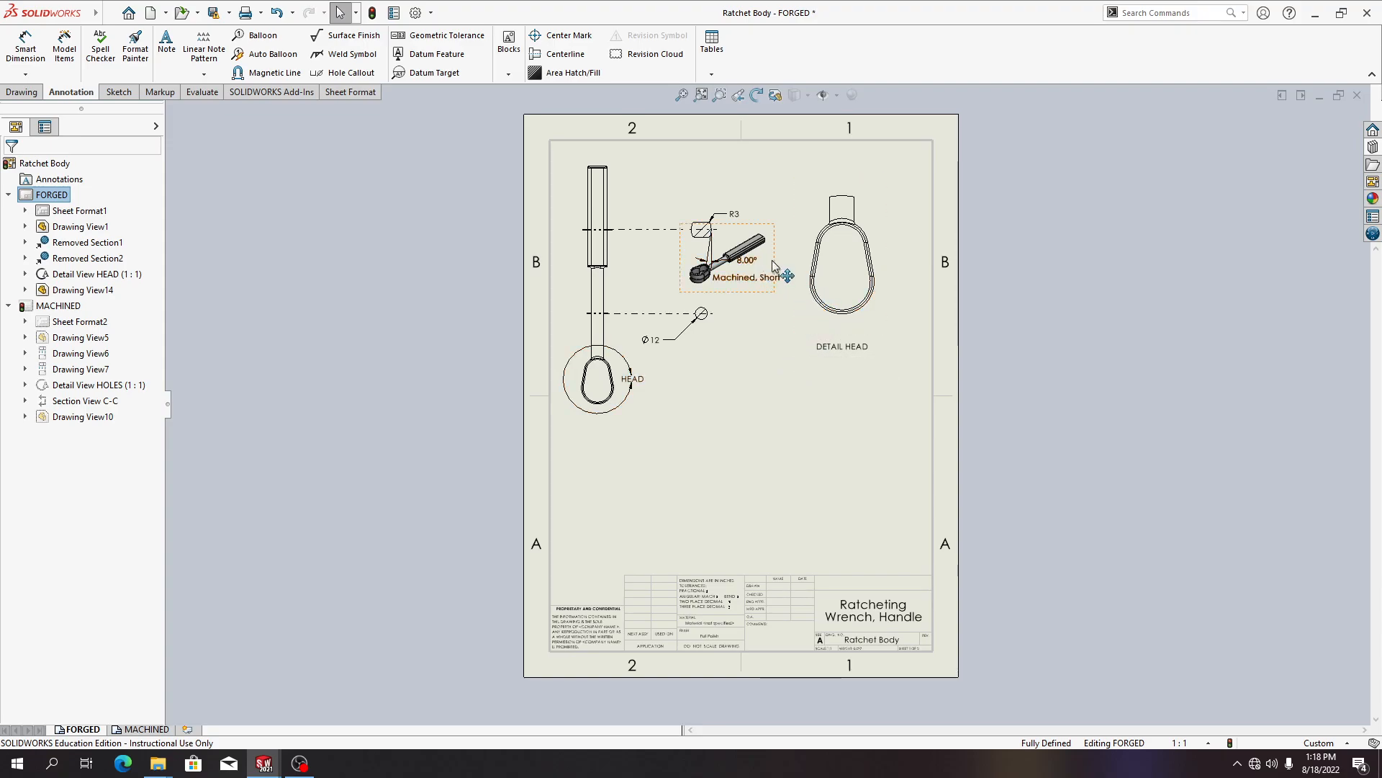
mouse_move(767, 273)
left_mouse_down()
mouse_move(756, 363)
mouse_move(833, 434)
mouse_move(802, 400)
left_mouse_up()
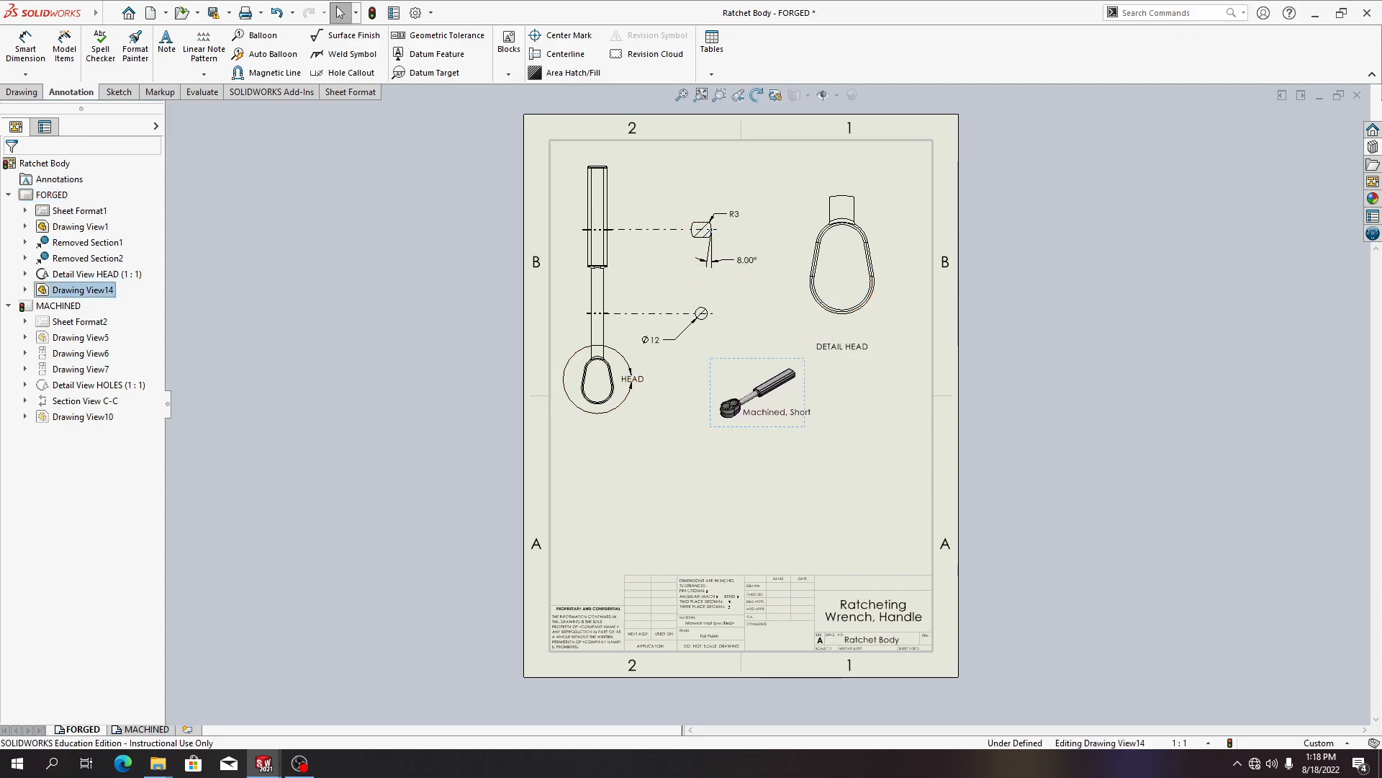
Try to link the view's label note to the SW-Configuration Name property of the model in the drawing view
double_click(795, 412)
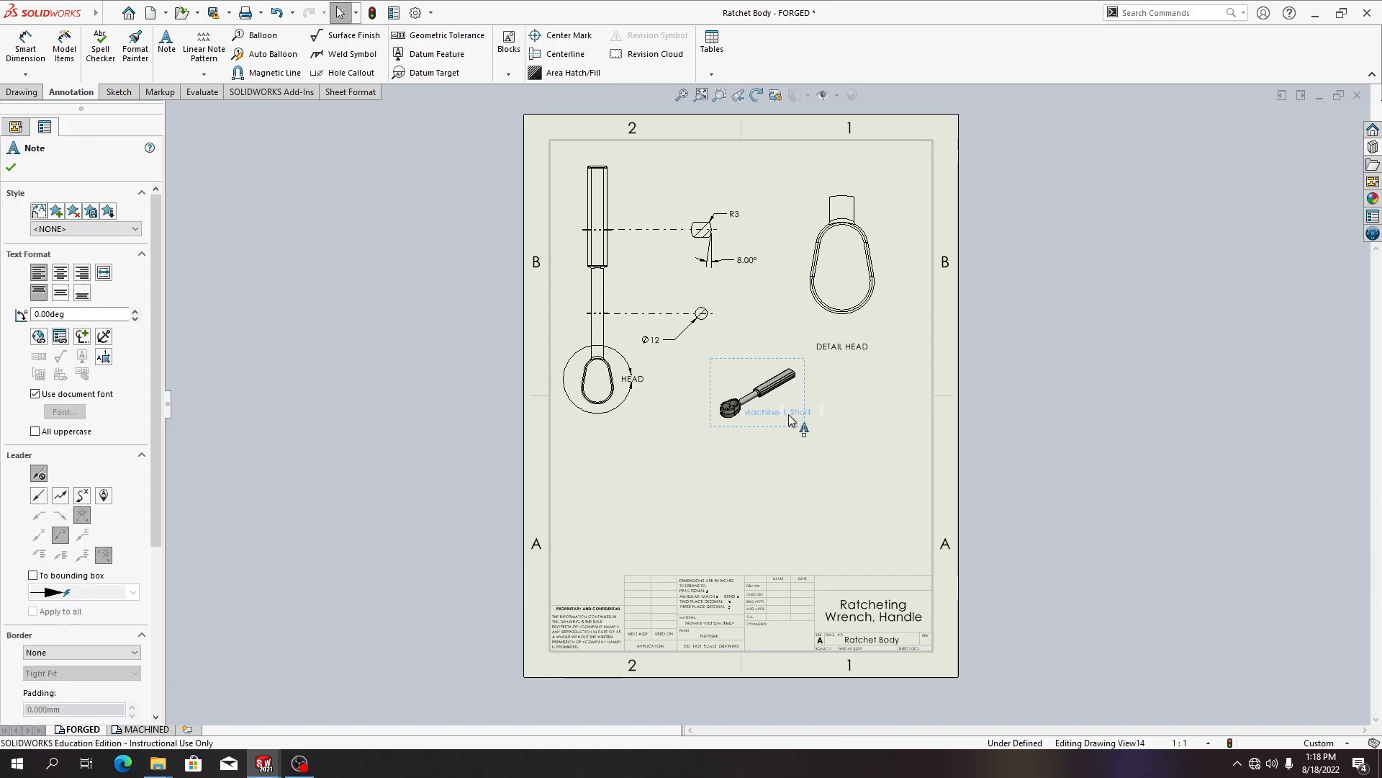
left_click(60, 337)
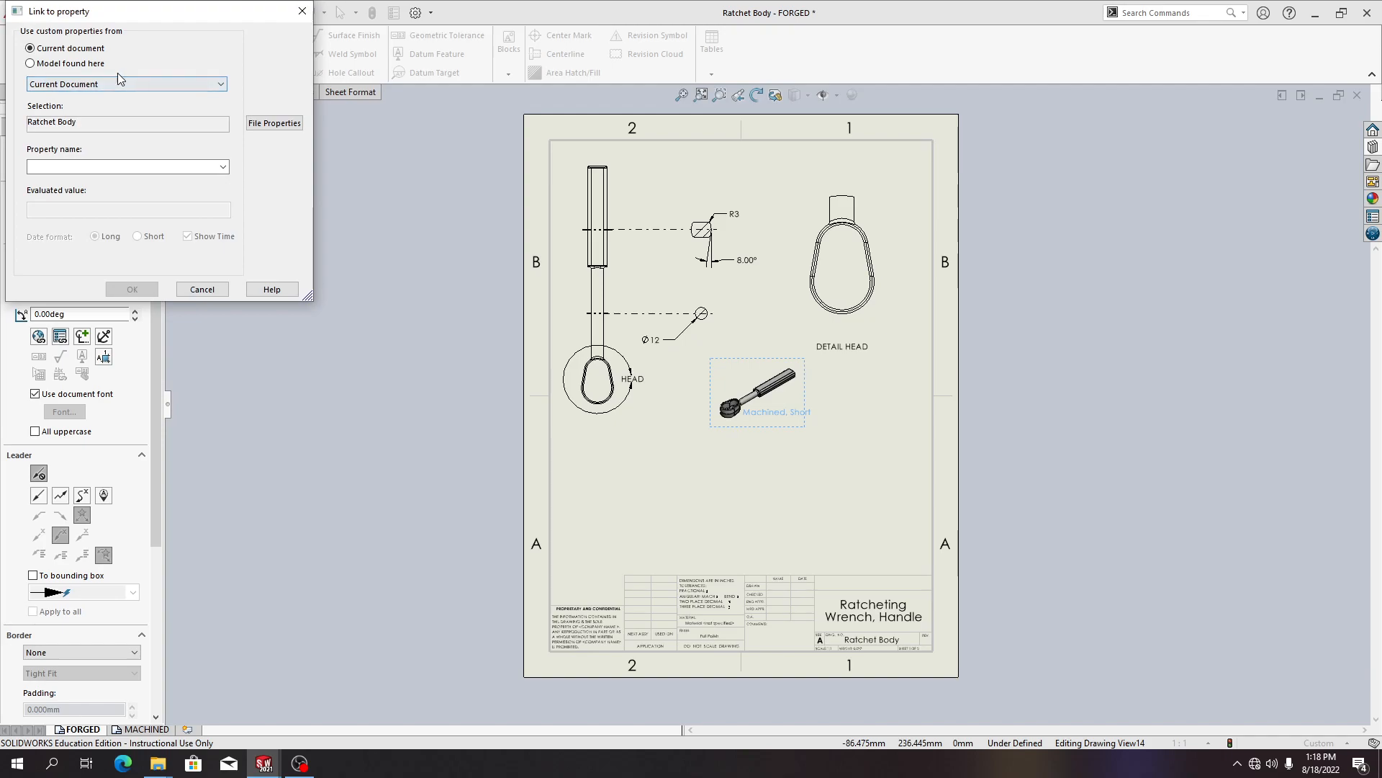
left_click(85, 65)
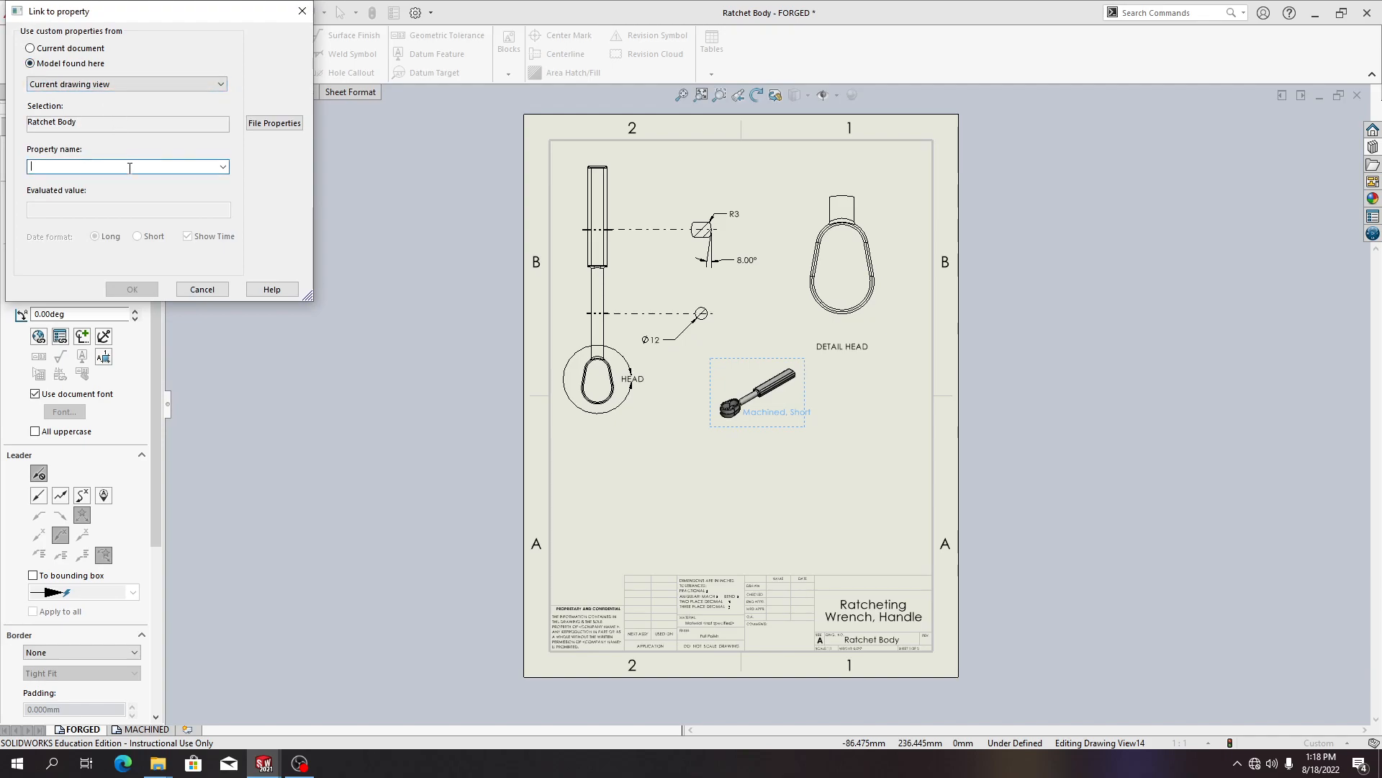
left_click(223, 166)
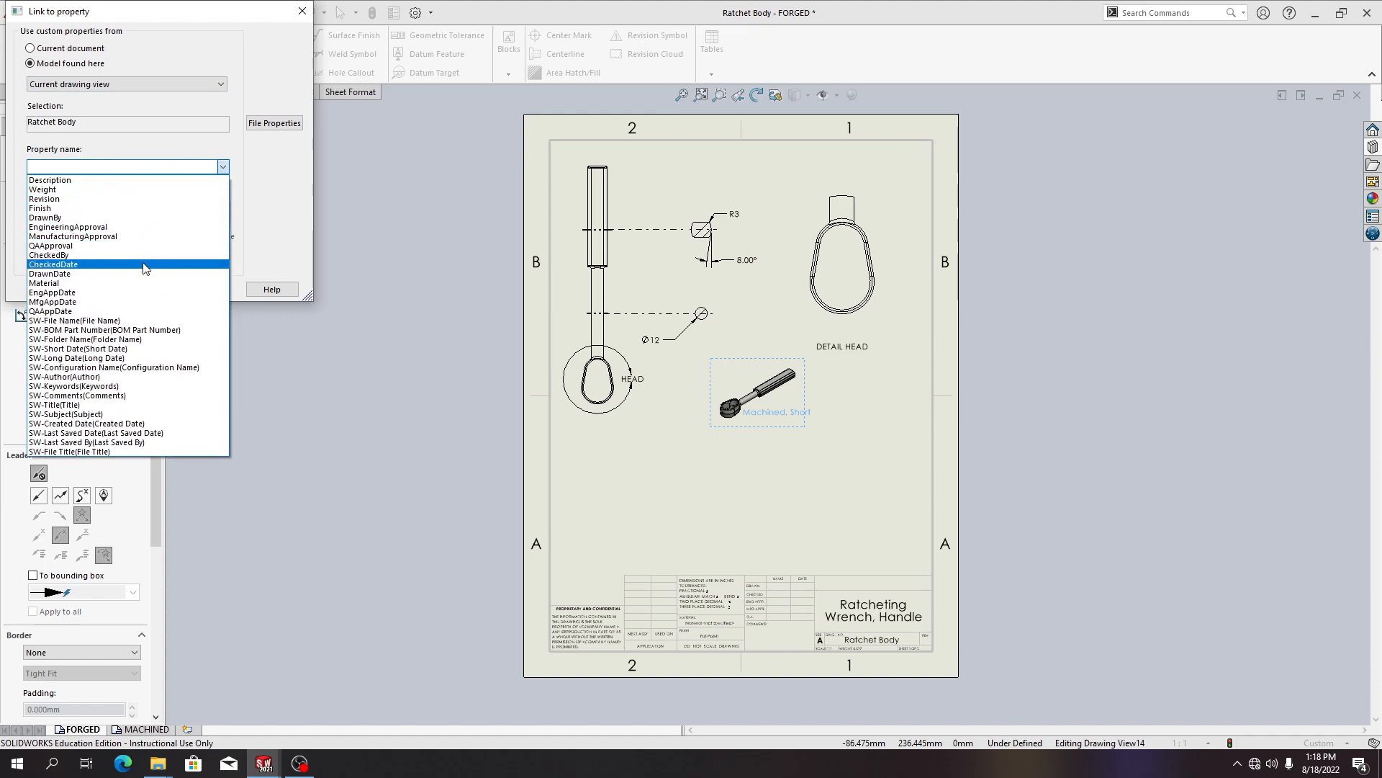
left_click(130, 367)
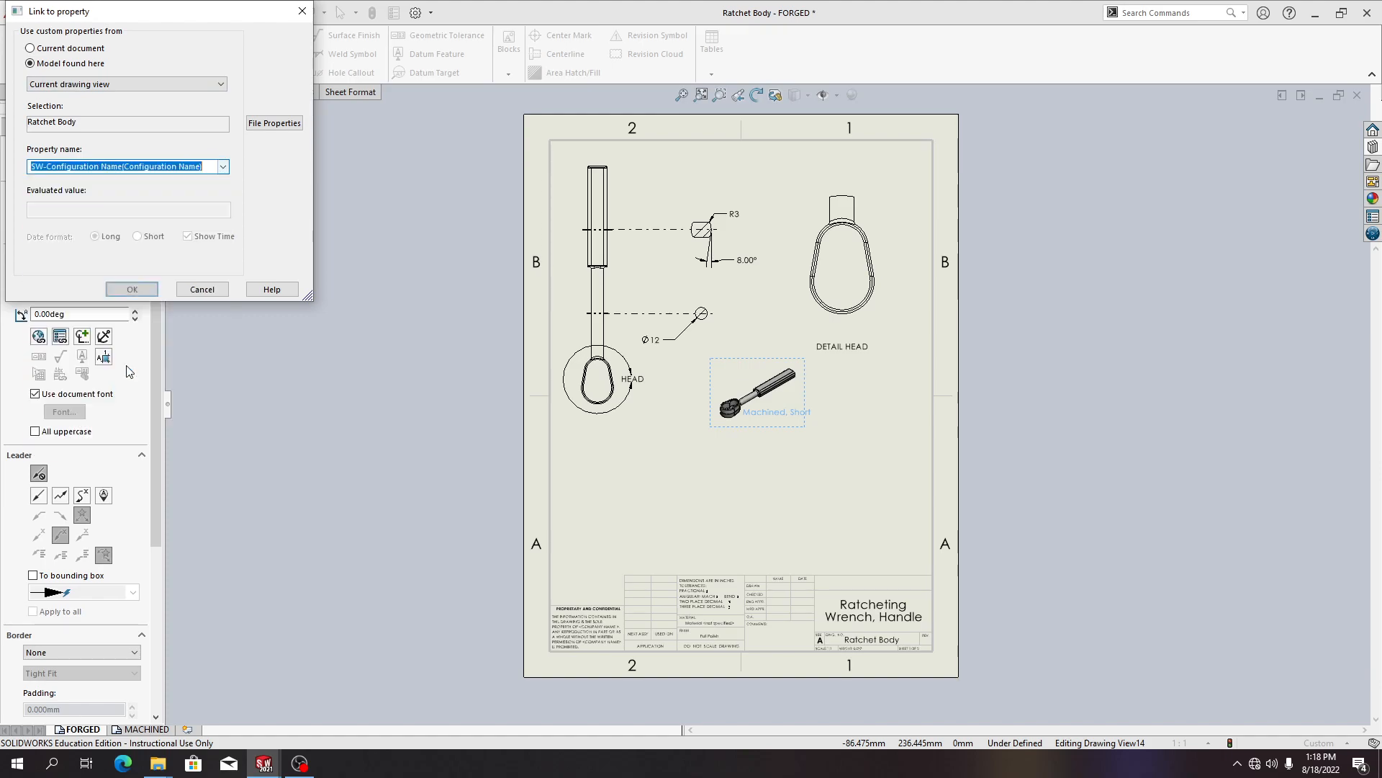
left_click(123, 291)
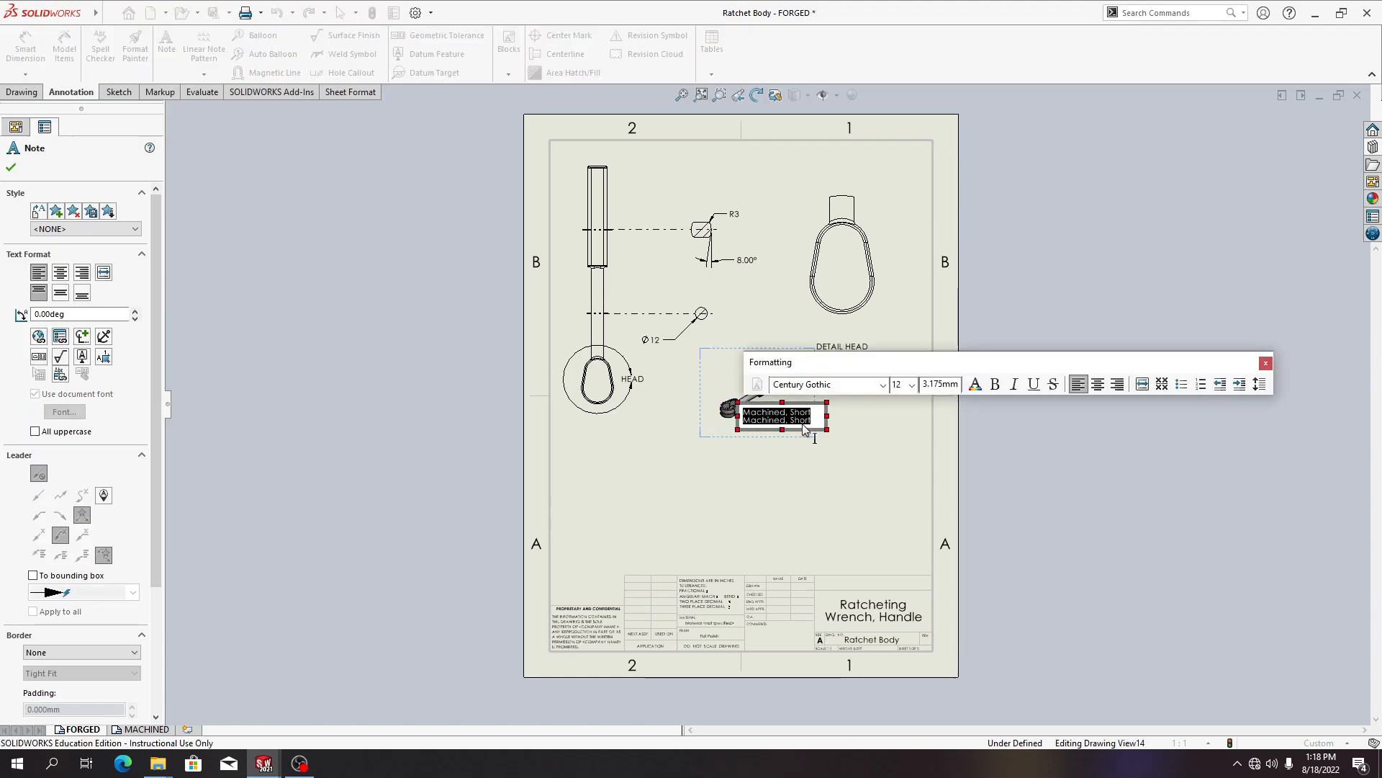
Replace the label note text with CONFURATION FORGED SHORT
type("CONFD")
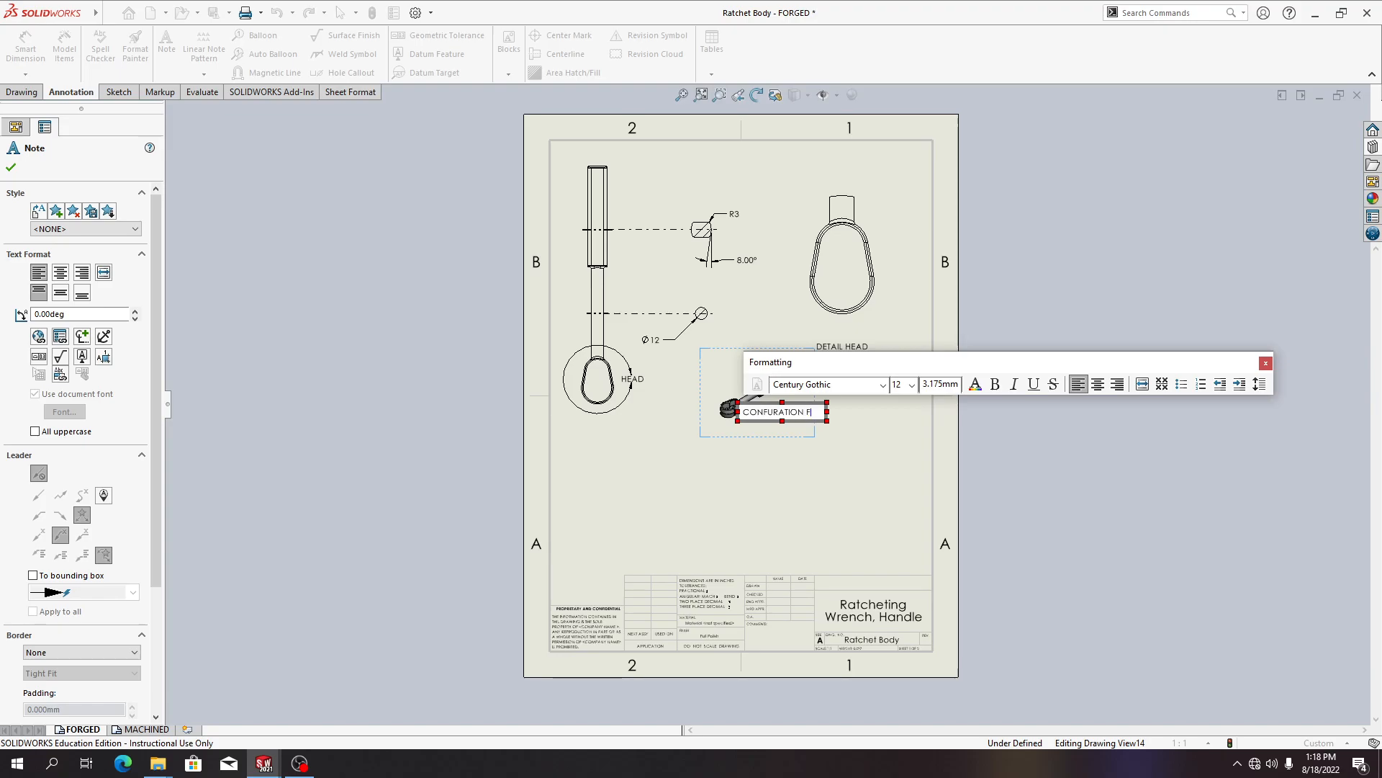
left_click_drag(871, 360, 898, 273)
type("O")
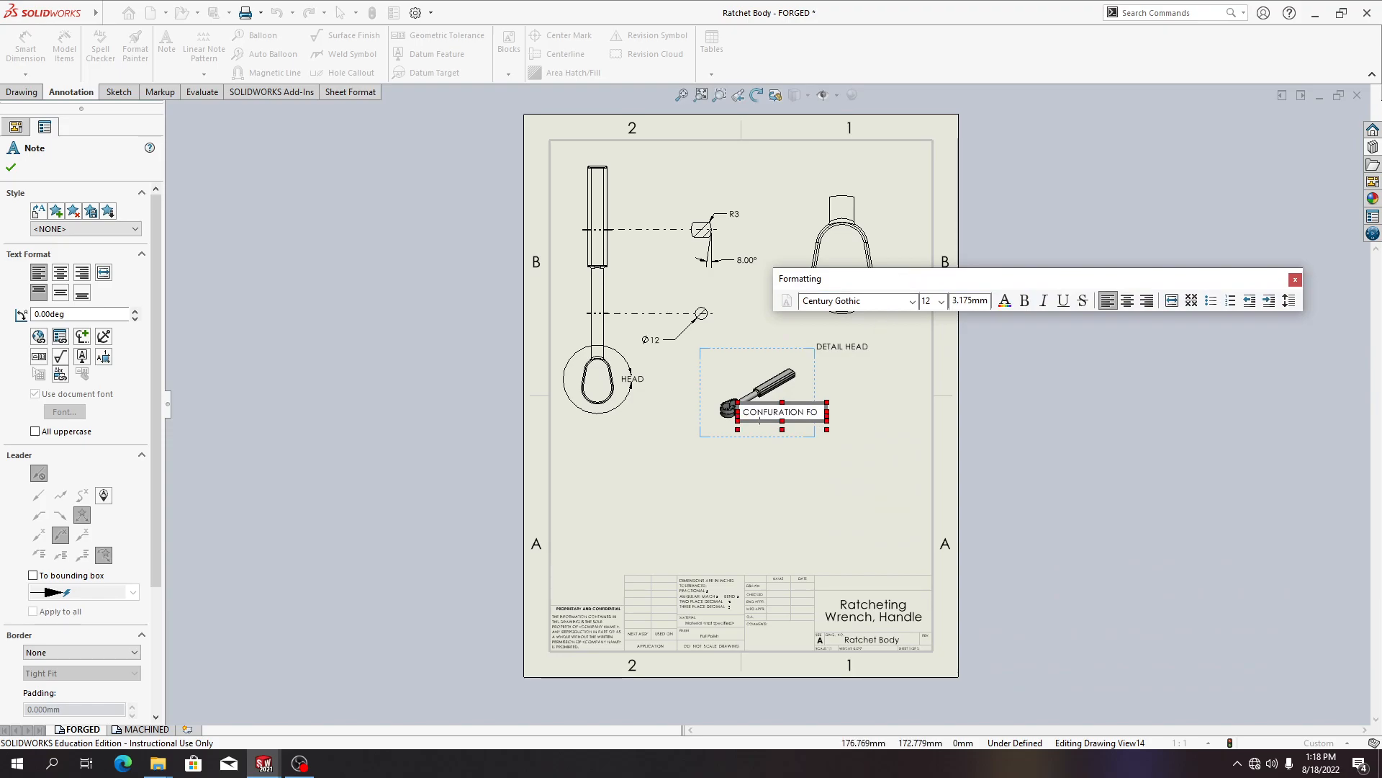
type("RGED SHORT")
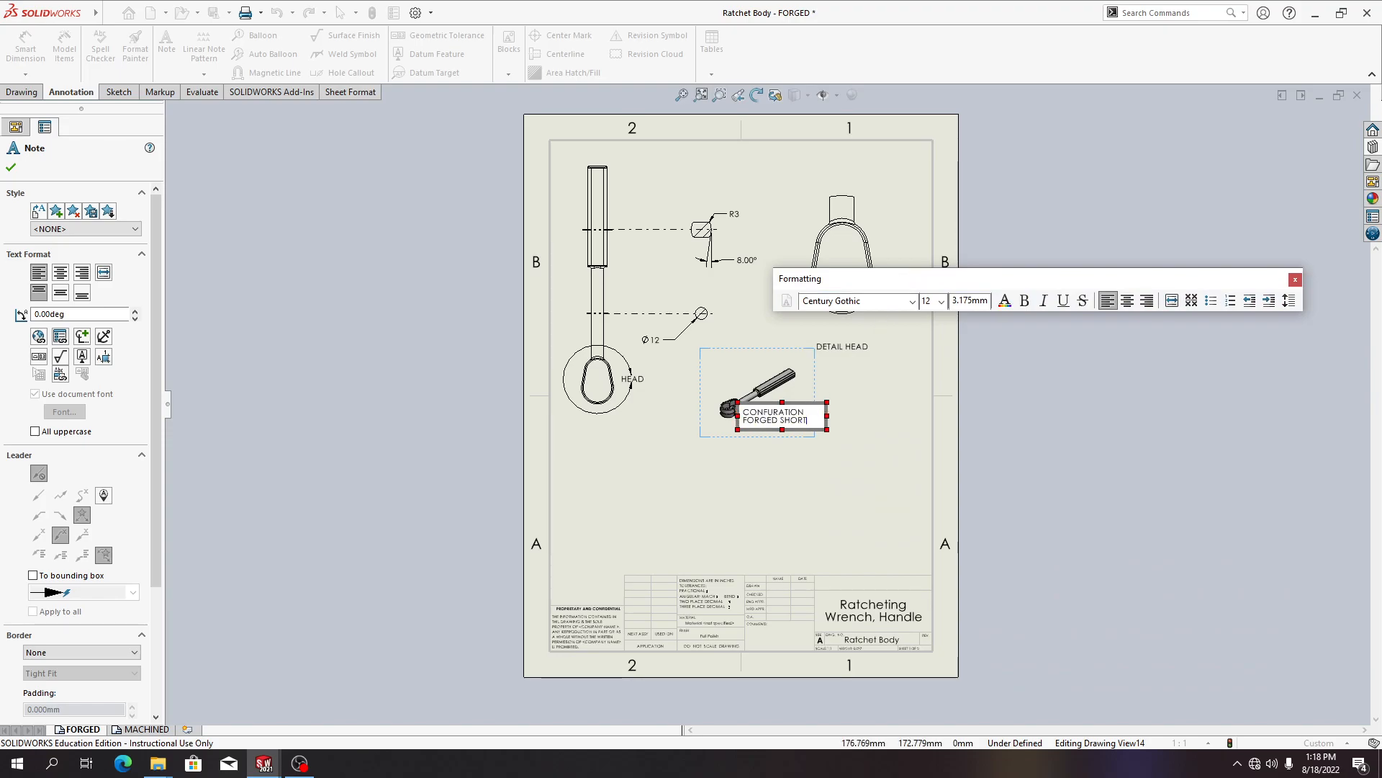
key("Escape")
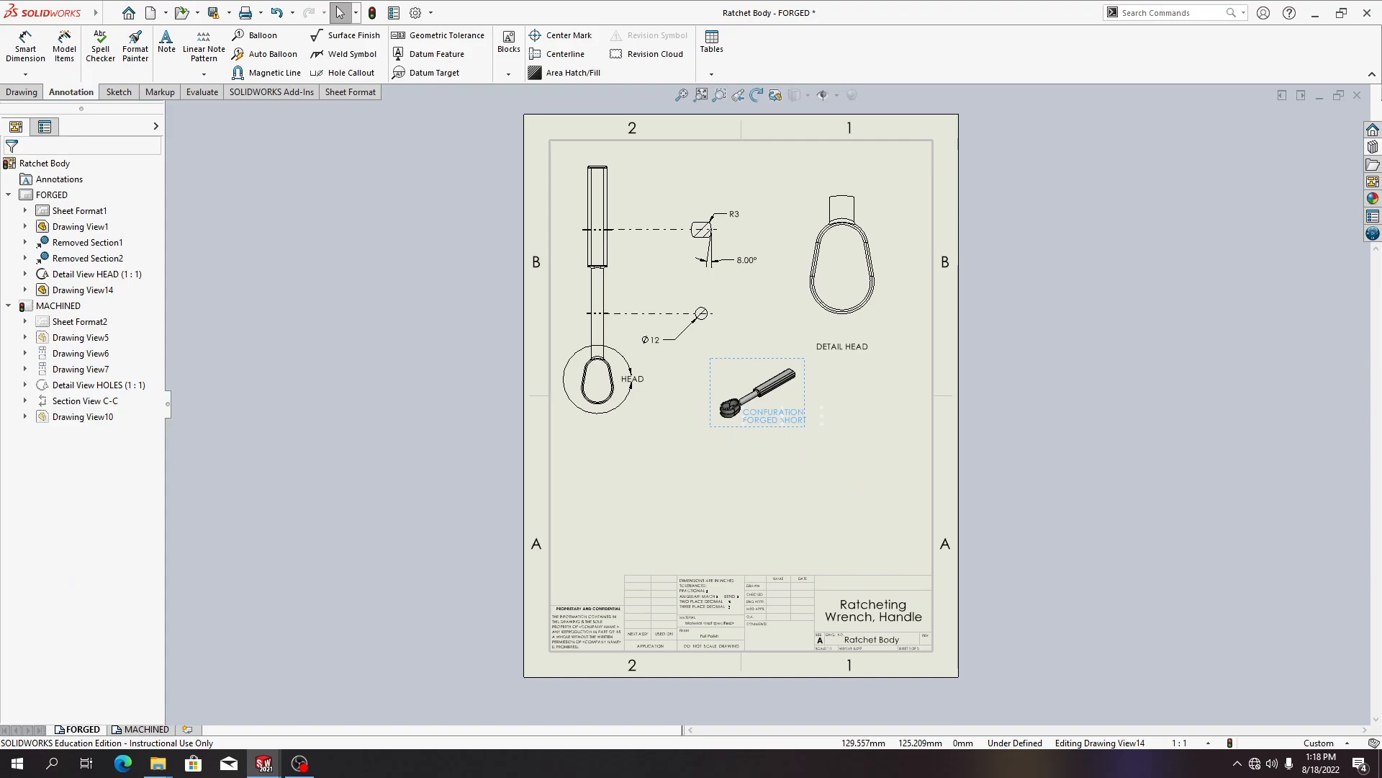
Relink the label note to the SW-Configuration Name property of the model found in the current drawing view
double_click(775, 416)
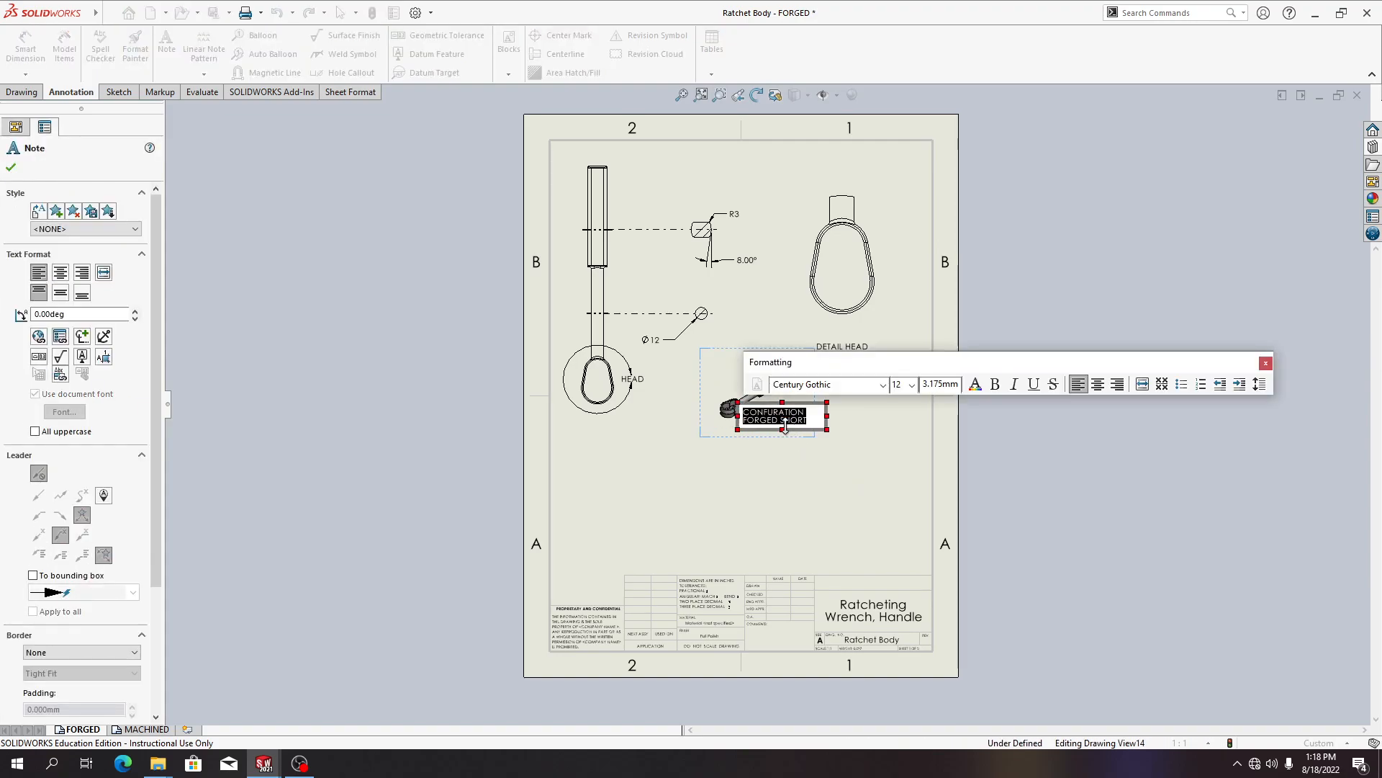
left_click(59, 342)
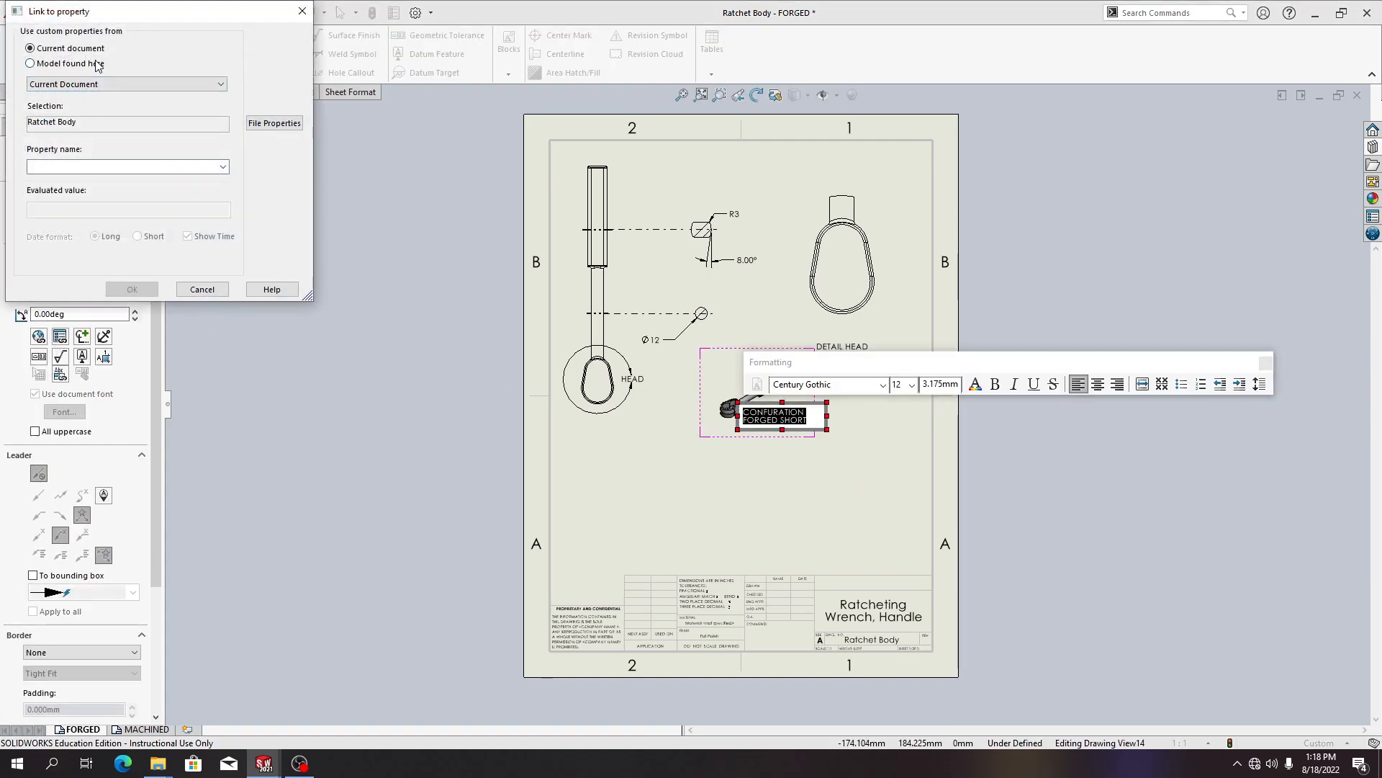
left_click(97, 64)
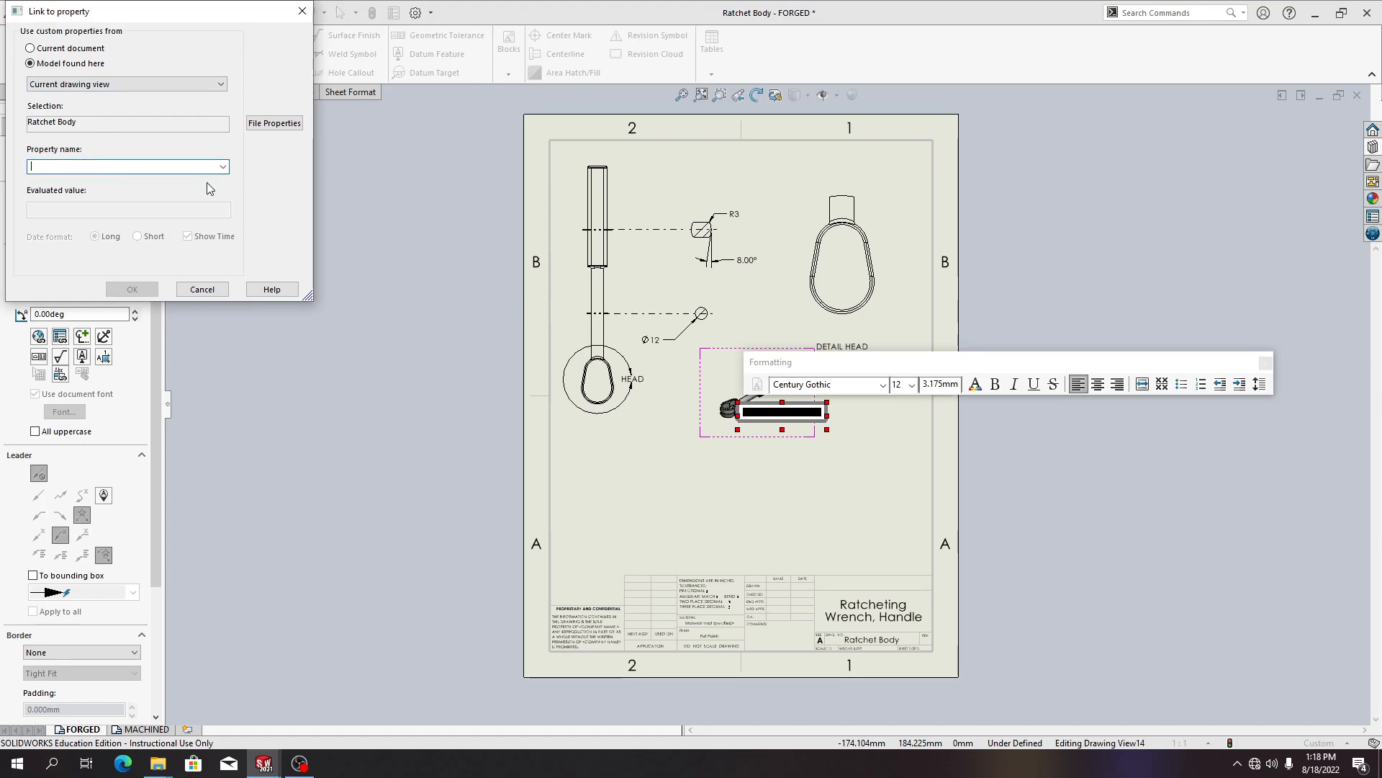
left_click(222, 167)
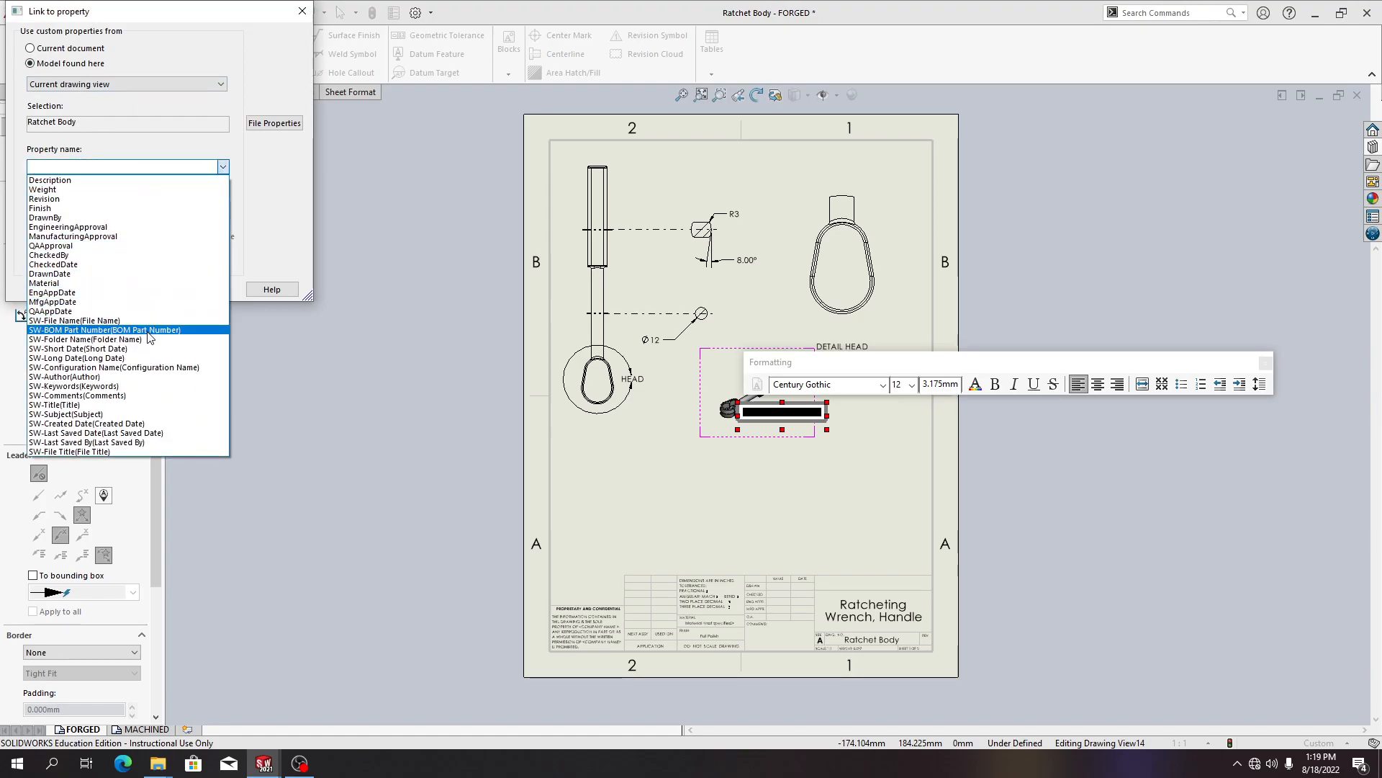
left_click(144, 358)
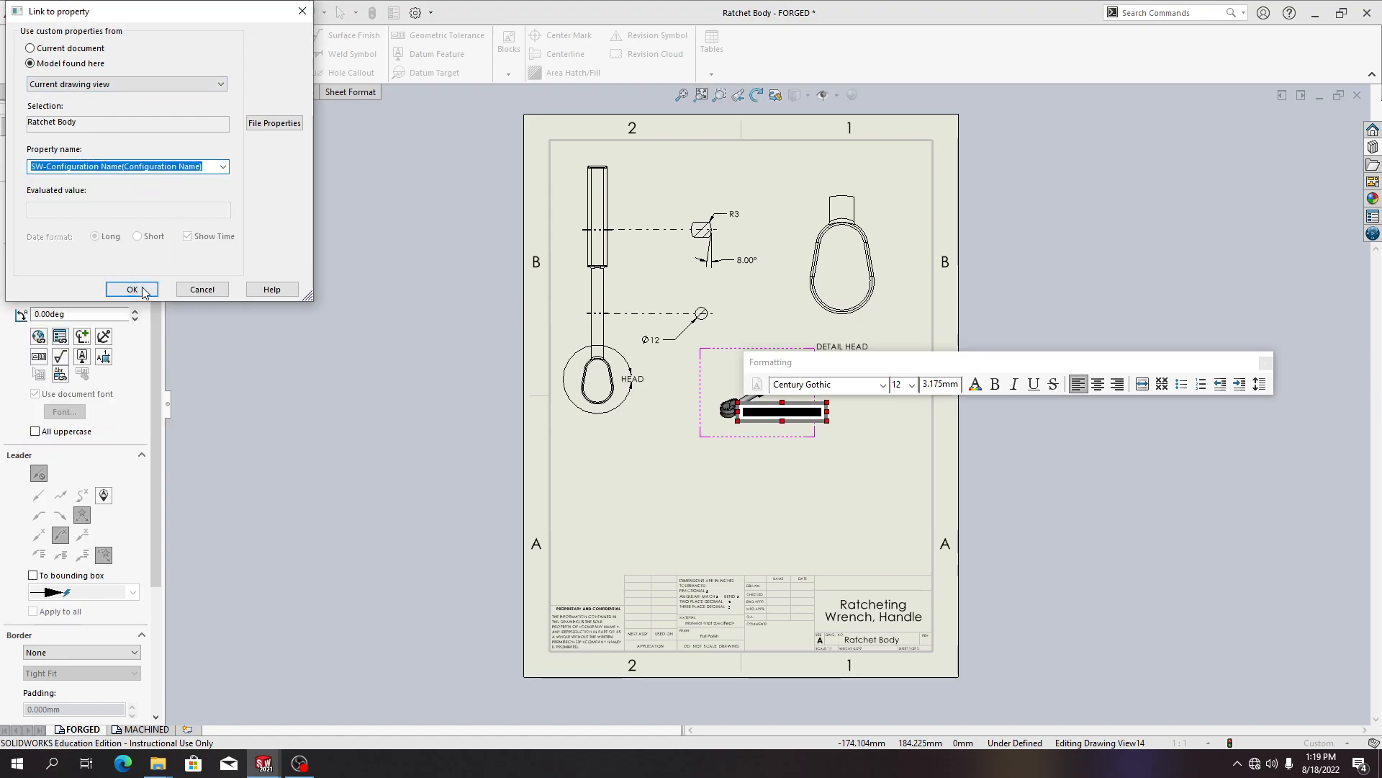
left_click(139, 290)
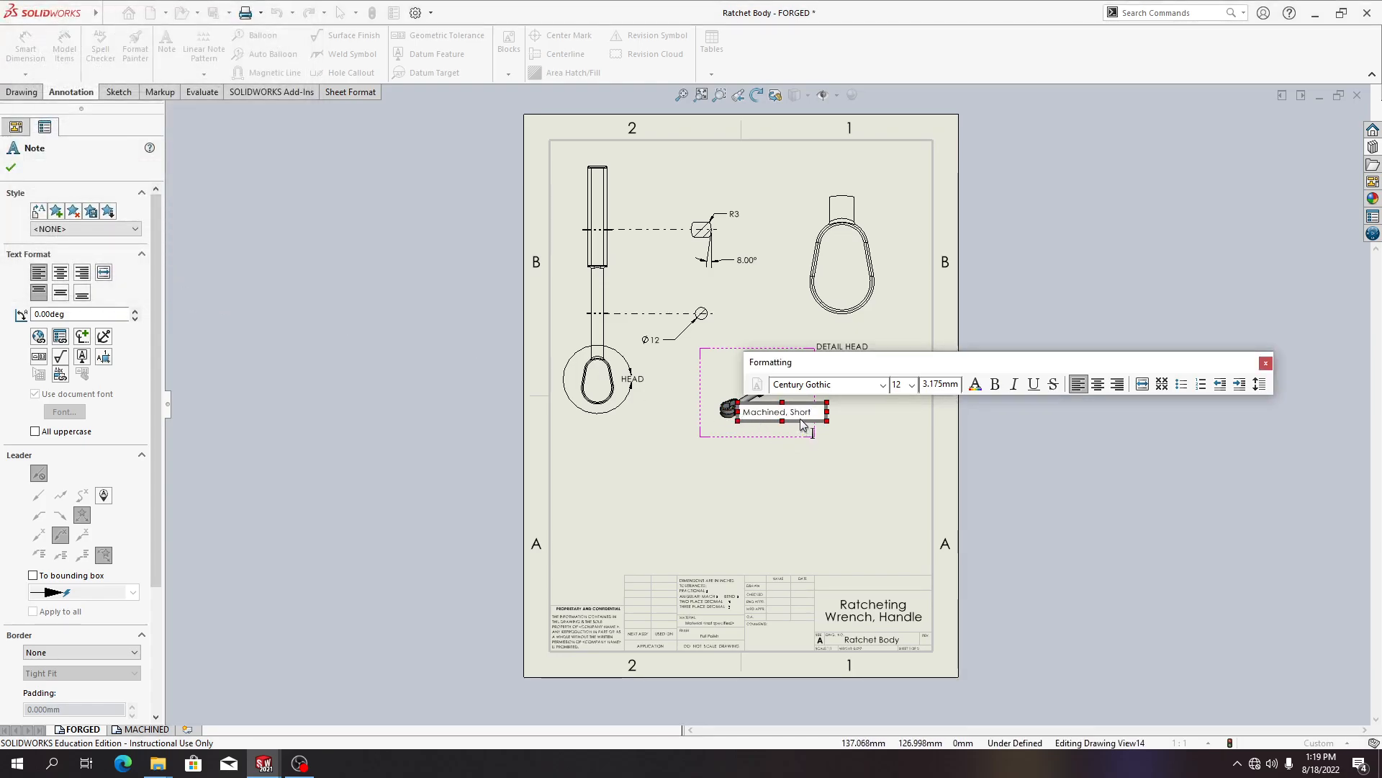
left_click(862, 441)
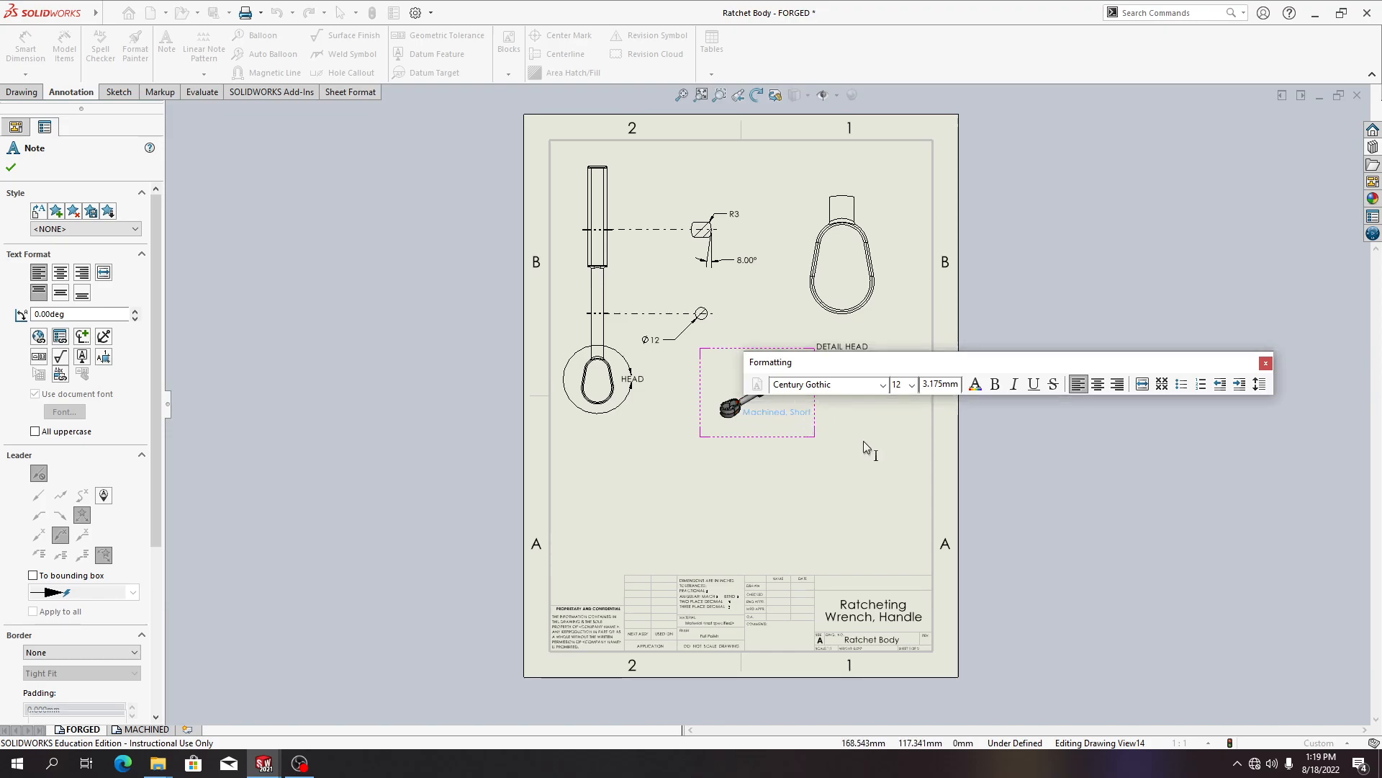
Nudge the configuration label note slightly downward beneath the isometric view
left_click(821, 411)
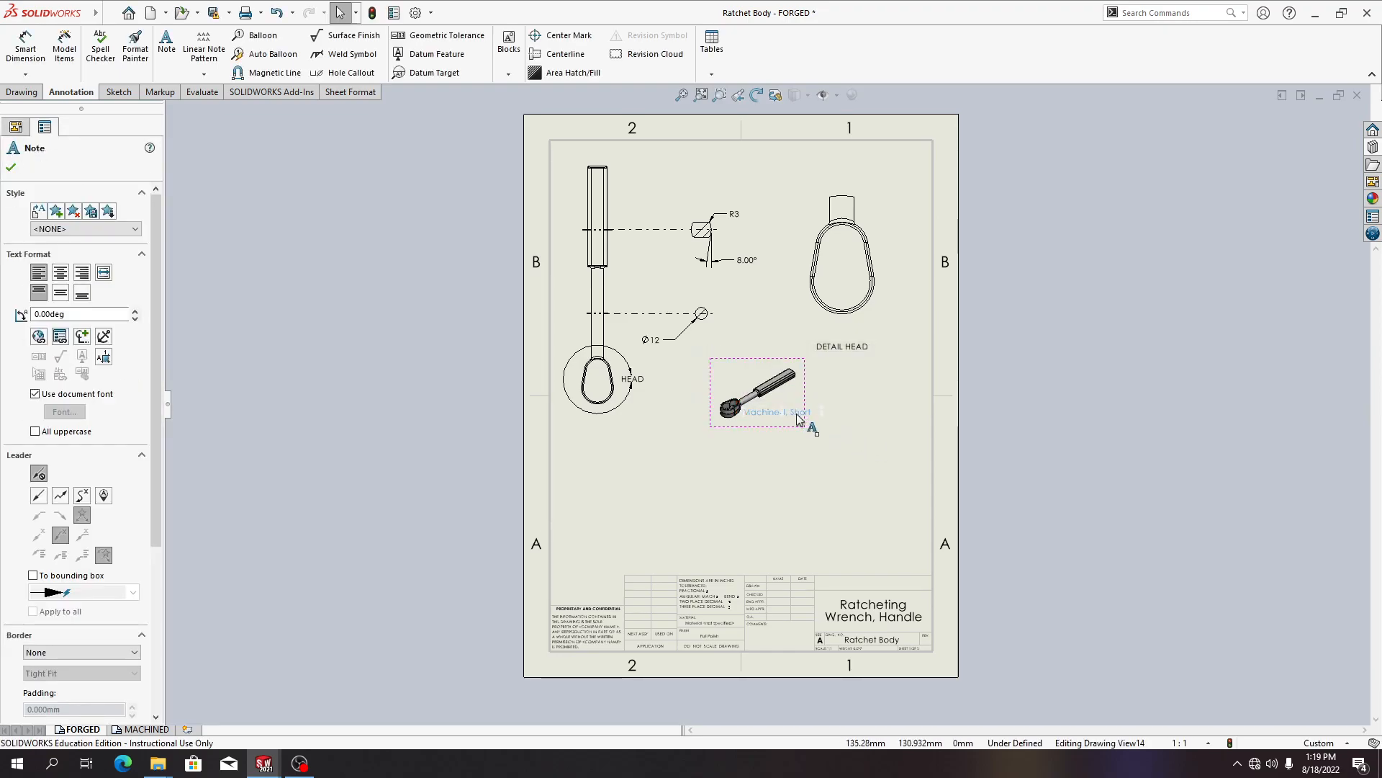
left_click(60, 340)
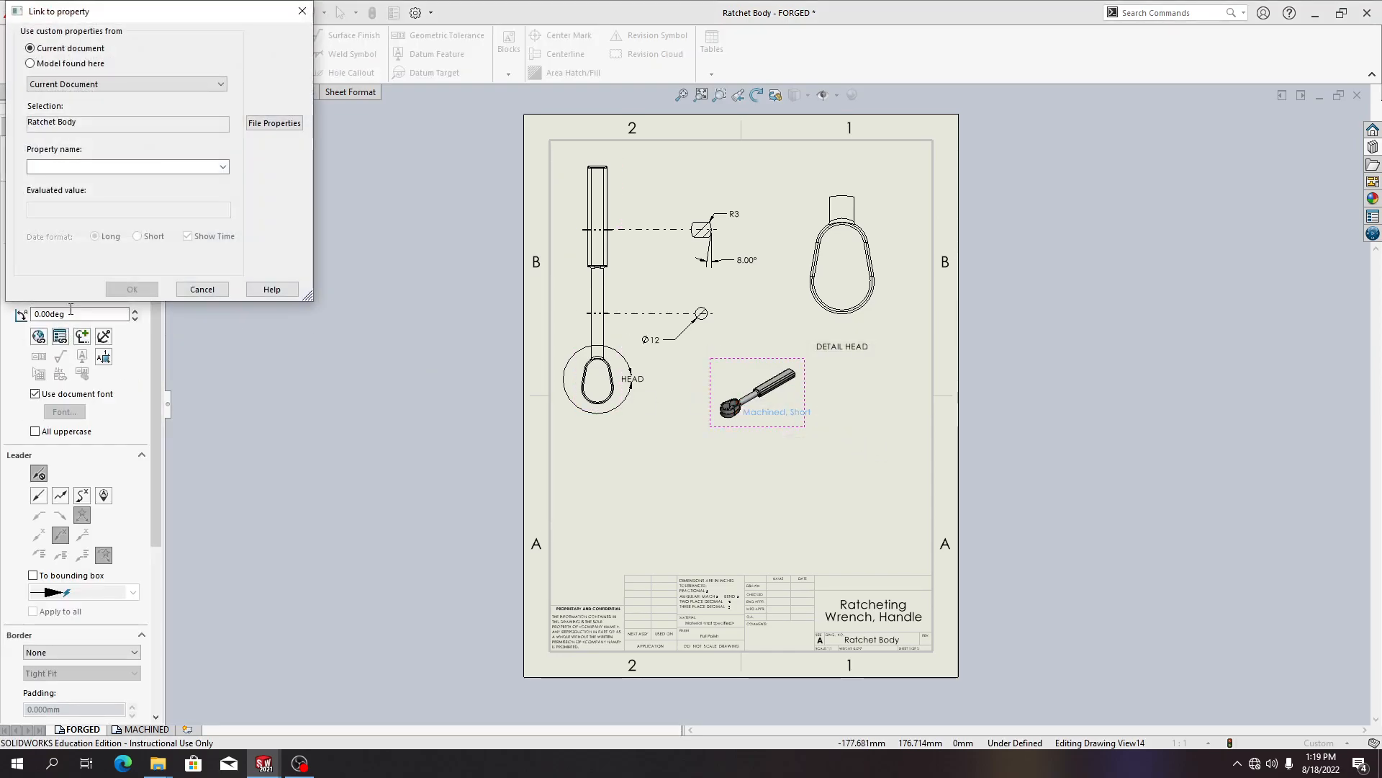
left_click(198, 285)
scroll(121, 308, "down", 3)
scroll(122, 303, "up", 3)
left_click_drag(773, 413, 774, 423)
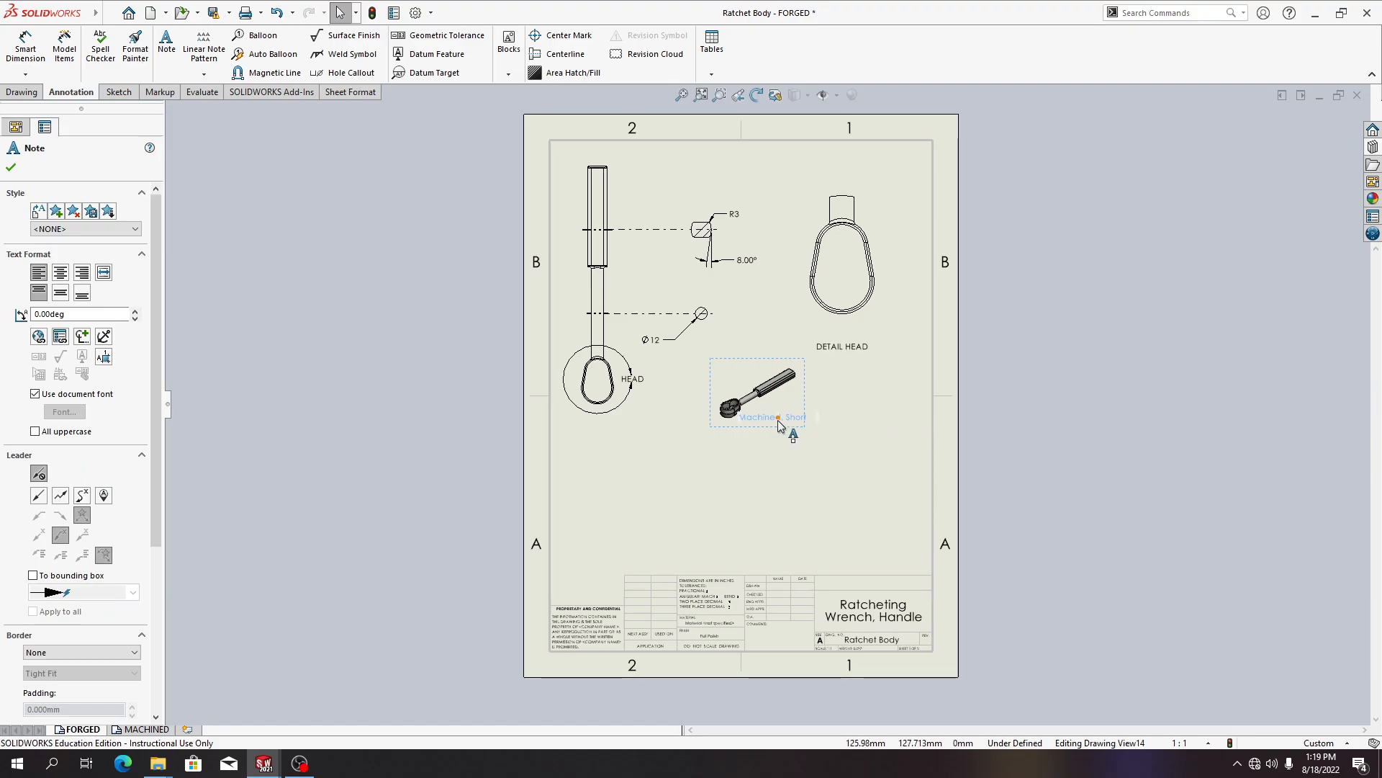
double_click(793, 424)
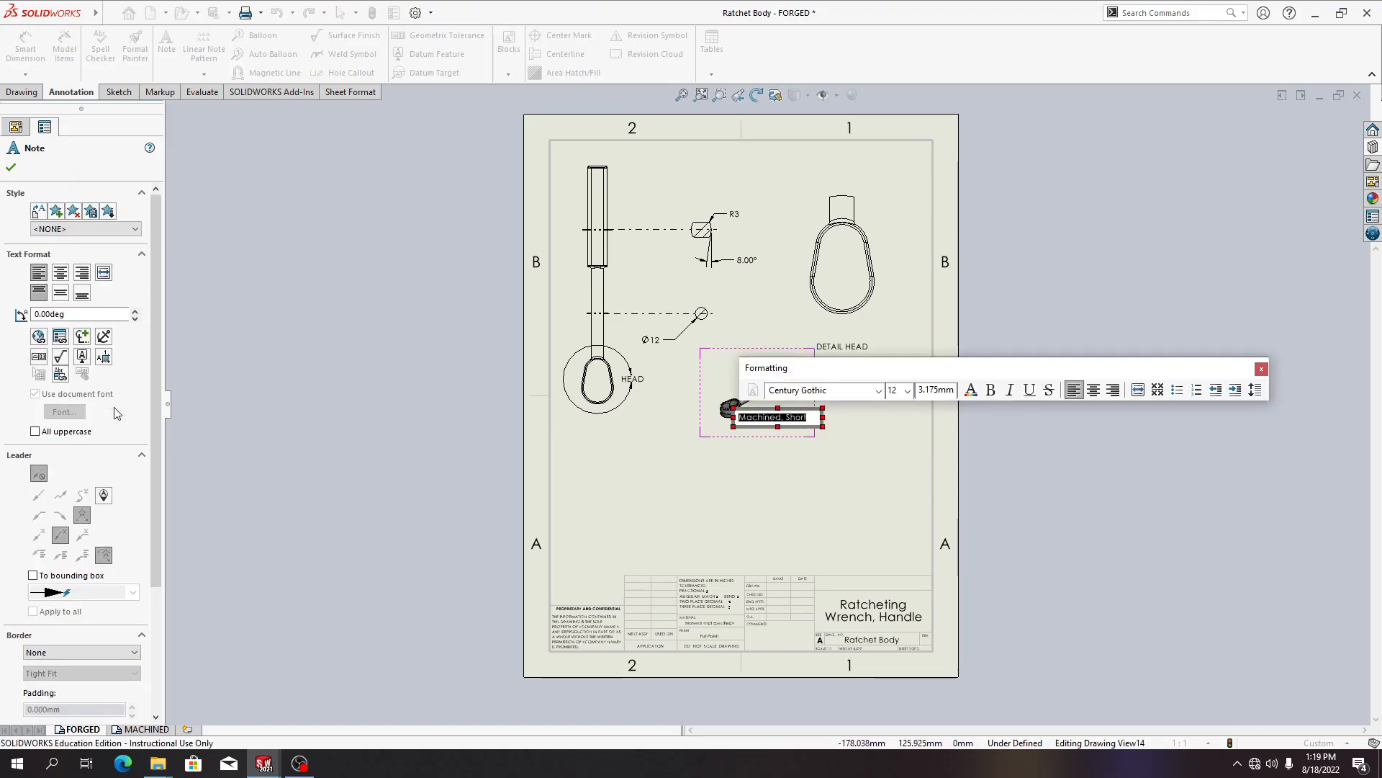
key("Escape")
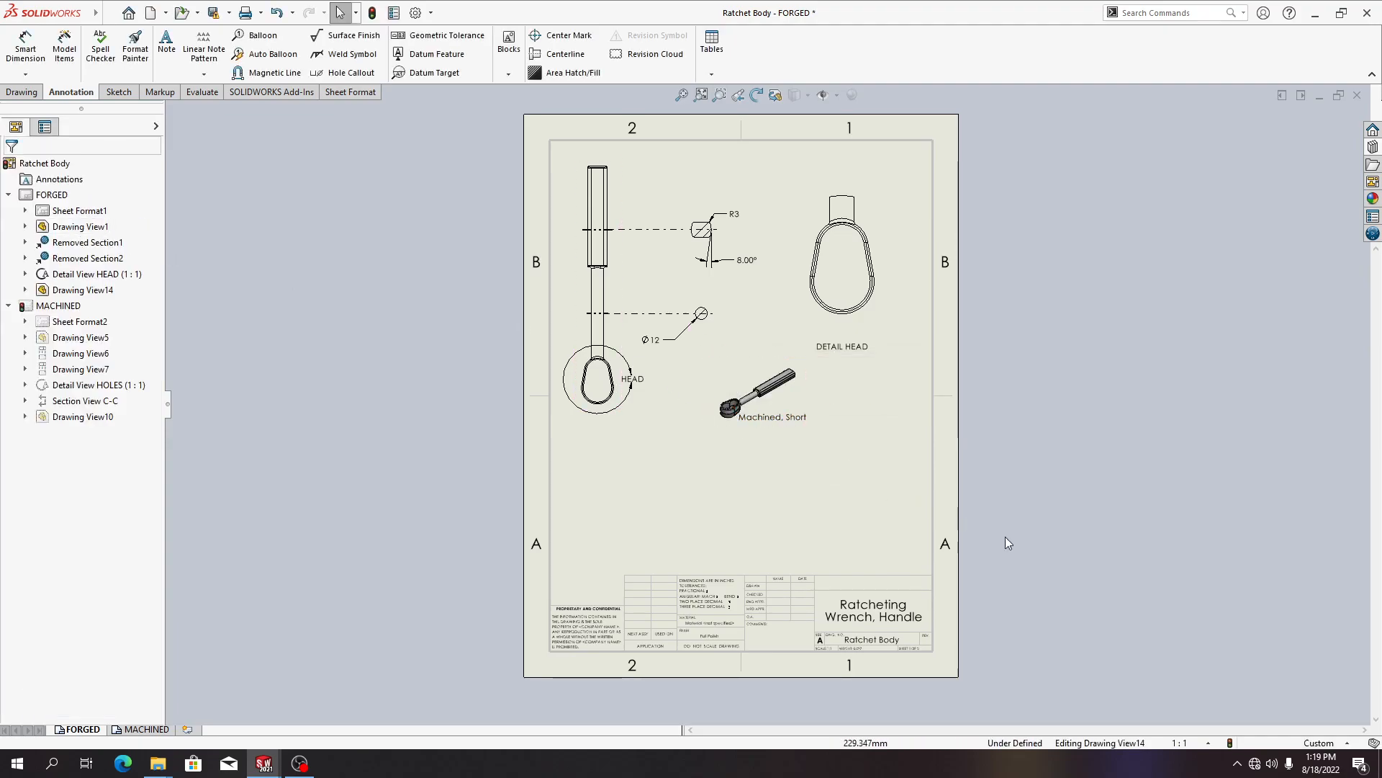
Switch the isometric view's reference configuration to Forged, Long and accept the view
key("alt+Tab")
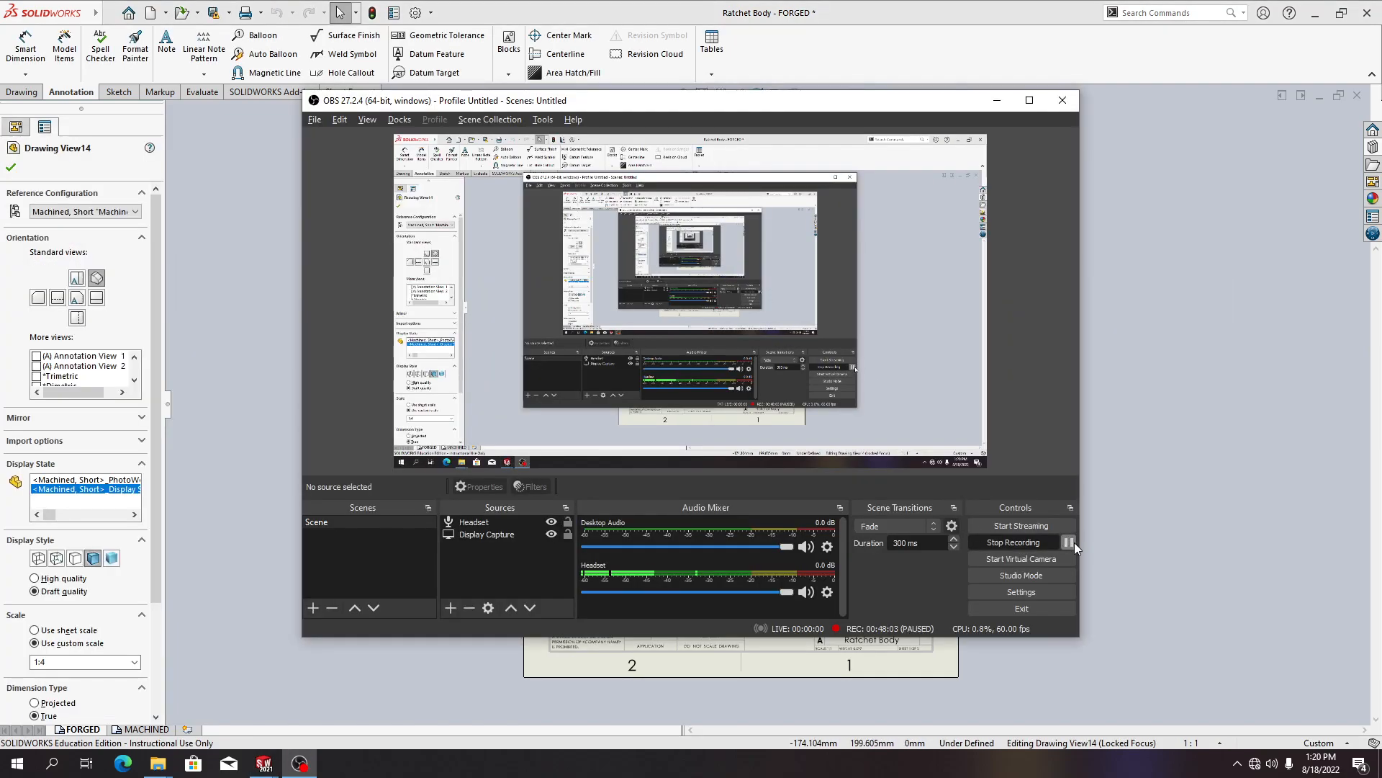
key("alt+Tab")
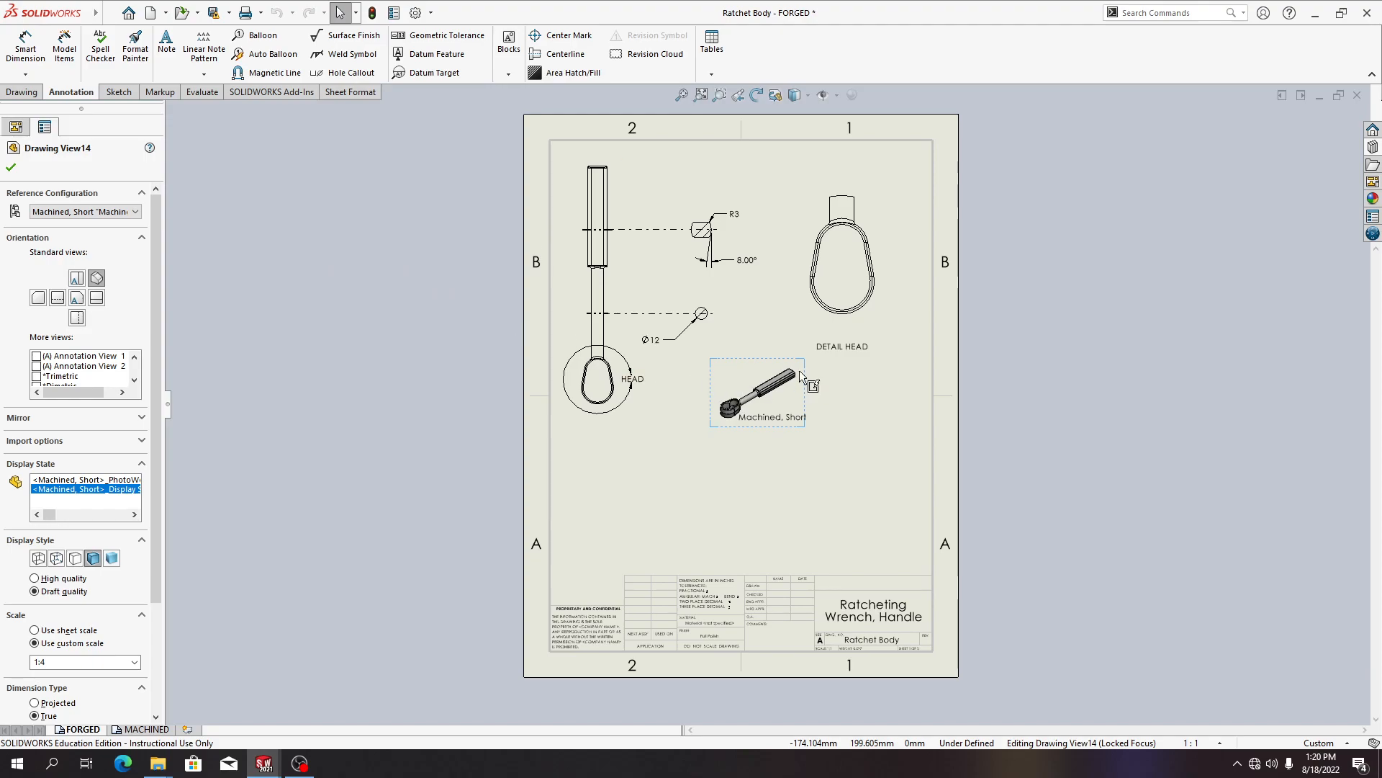
left_click(90, 214)
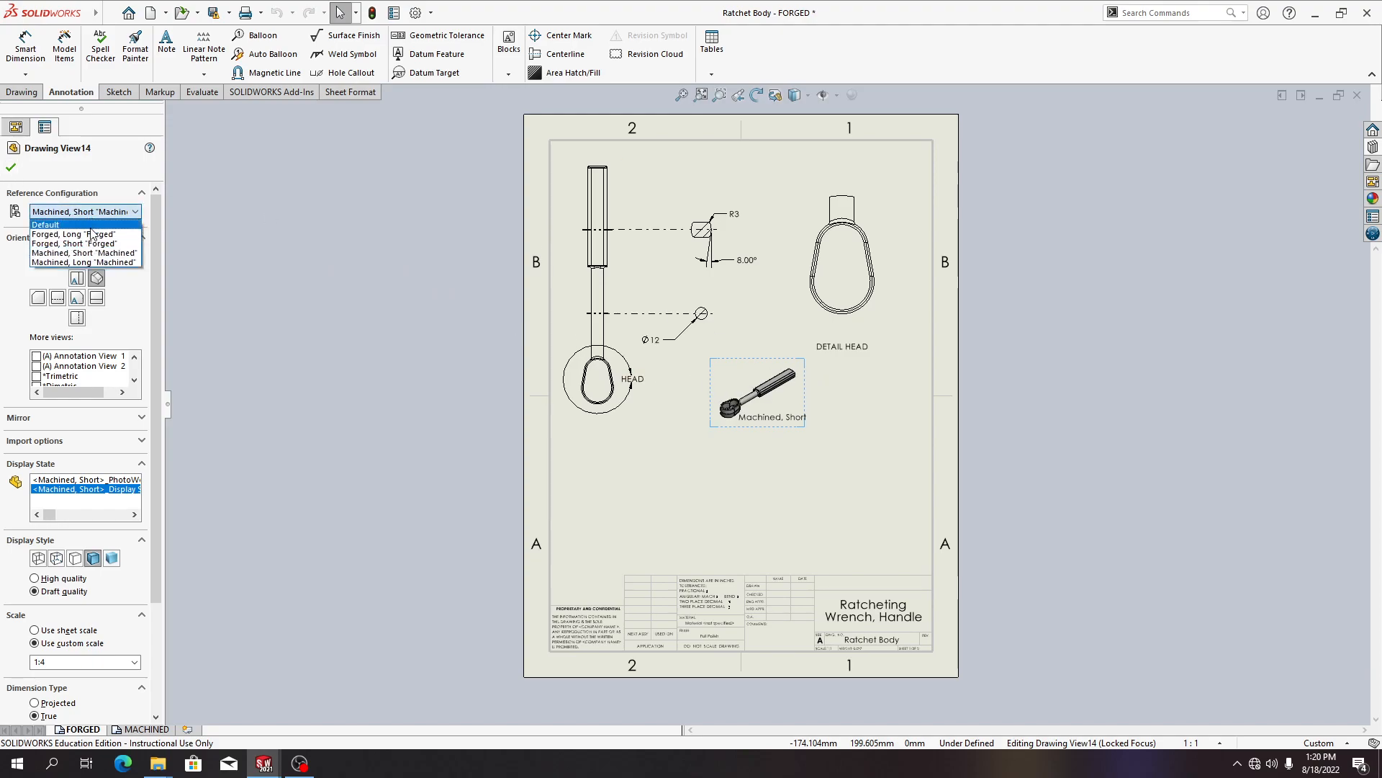
left_click(95, 235)
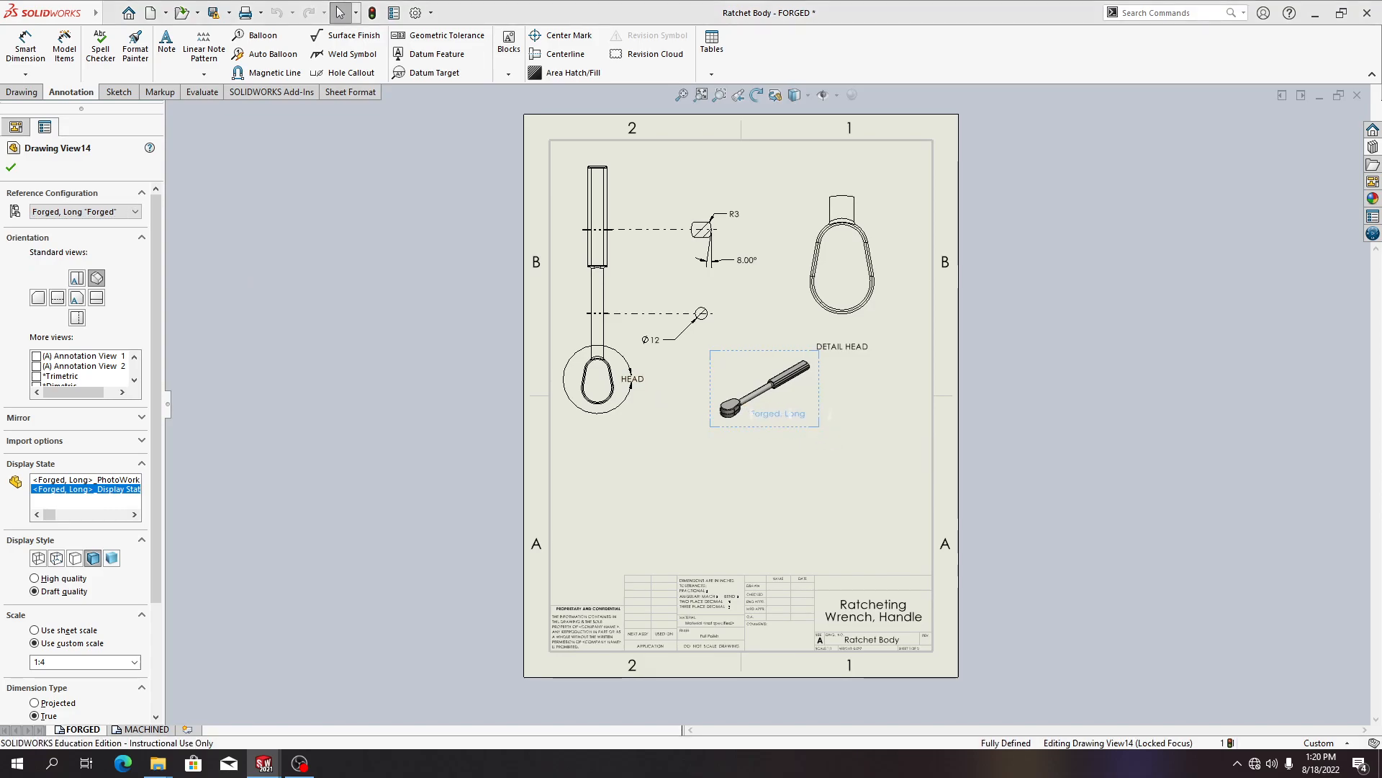
left_click(878, 470)
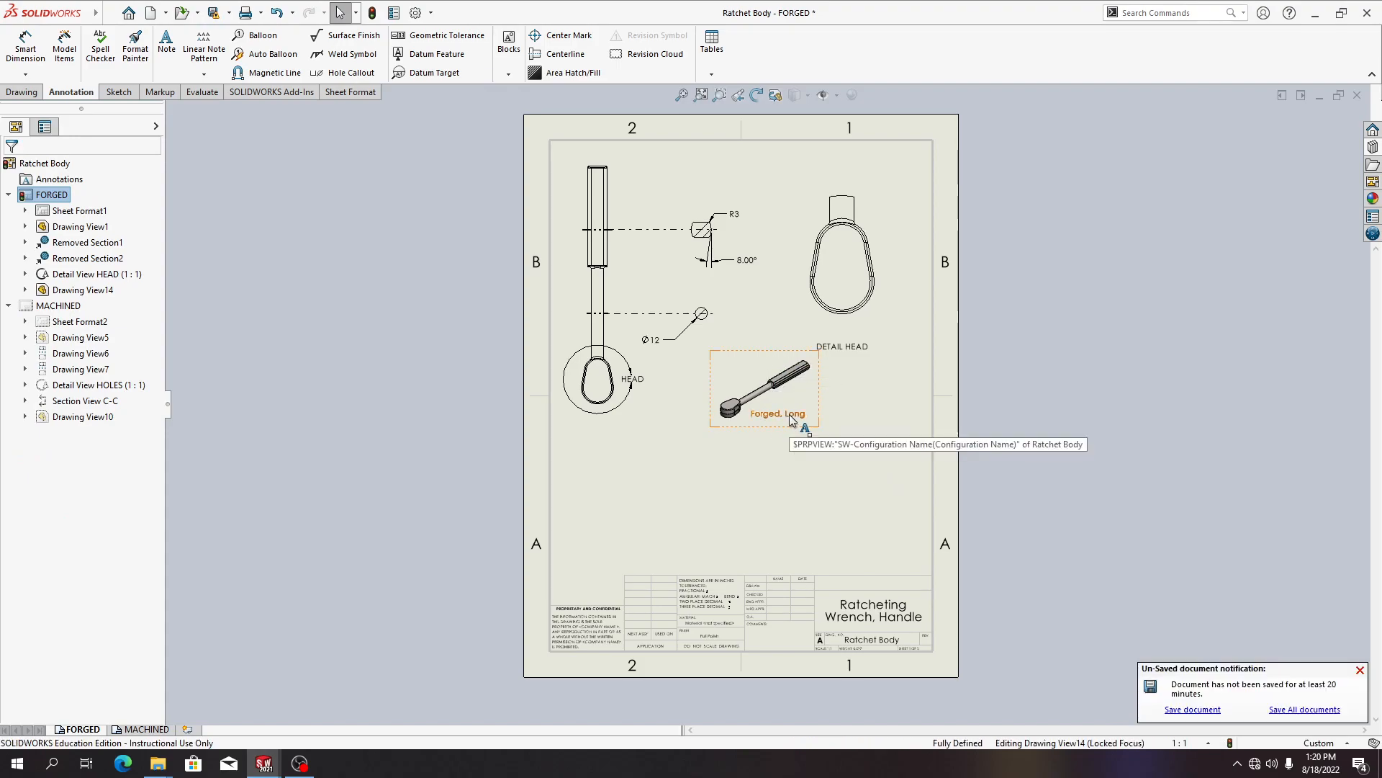
left_click(1360, 671)
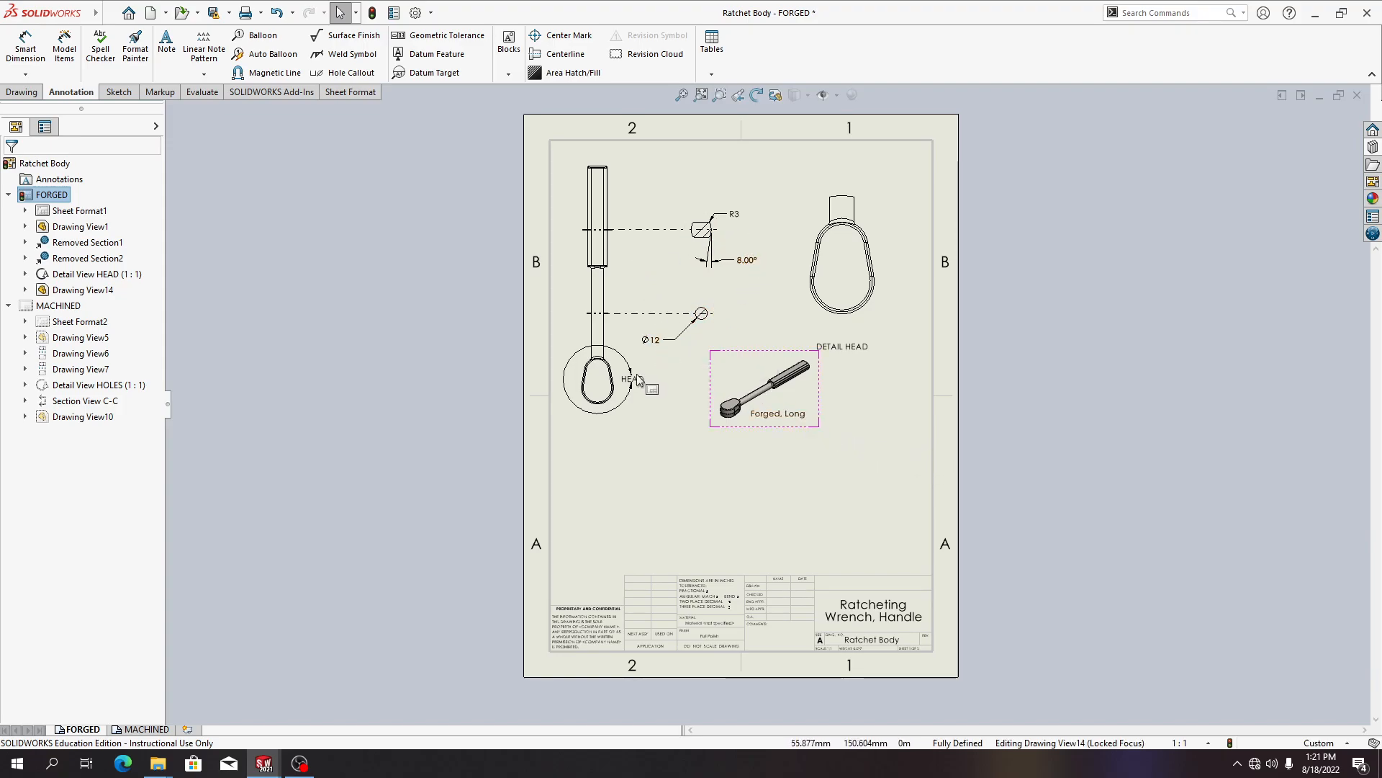
Open the Ø12 diameter dimension to inspect its value and dimension text
left_click(650, 340)
double_click(648, 339)
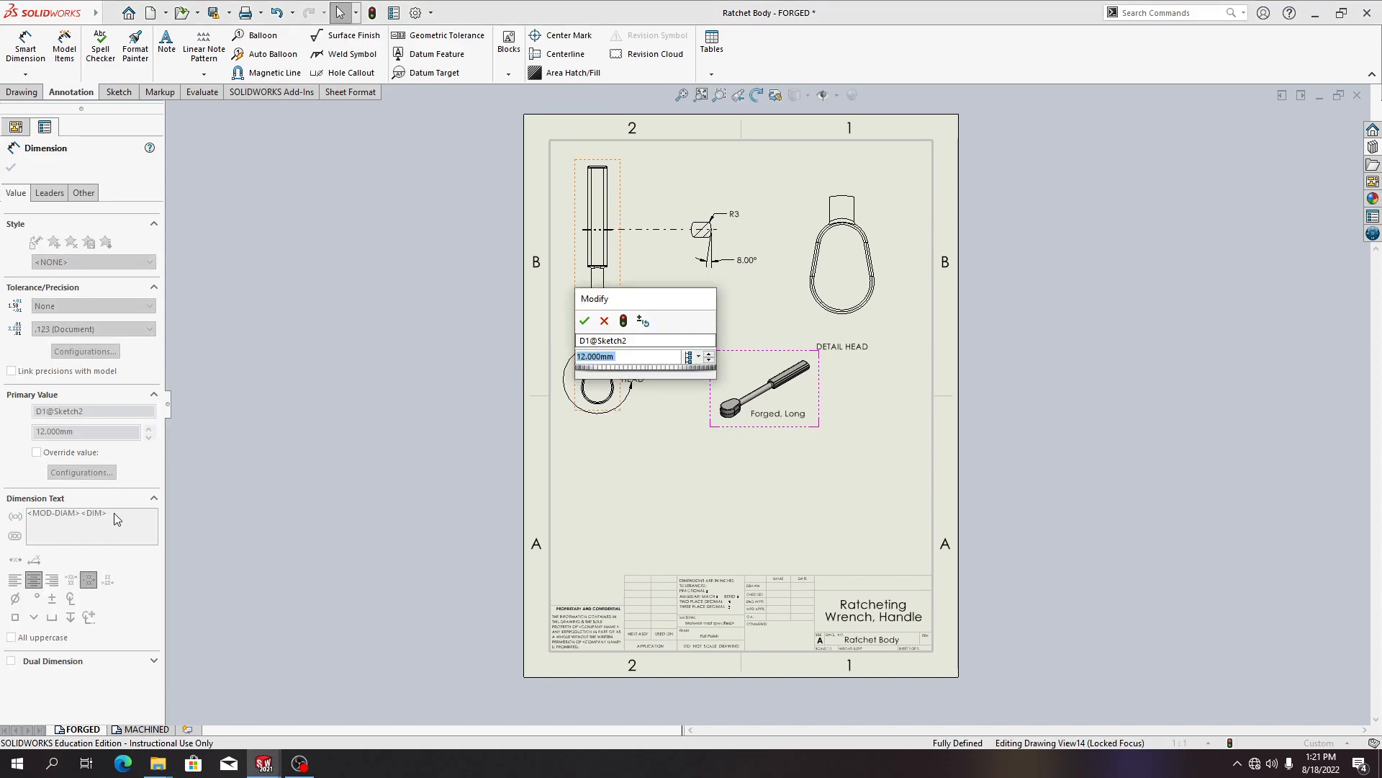
key("Return")
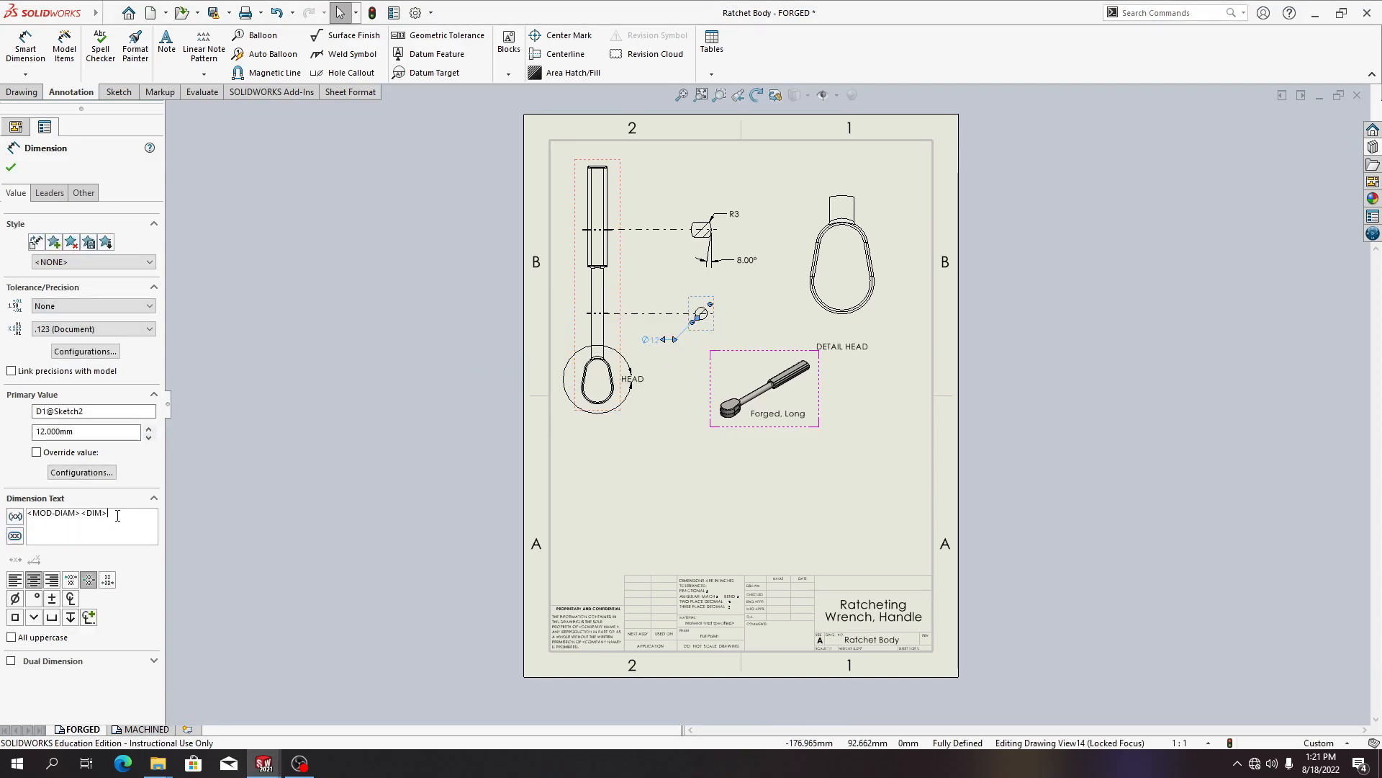
key("Escape")
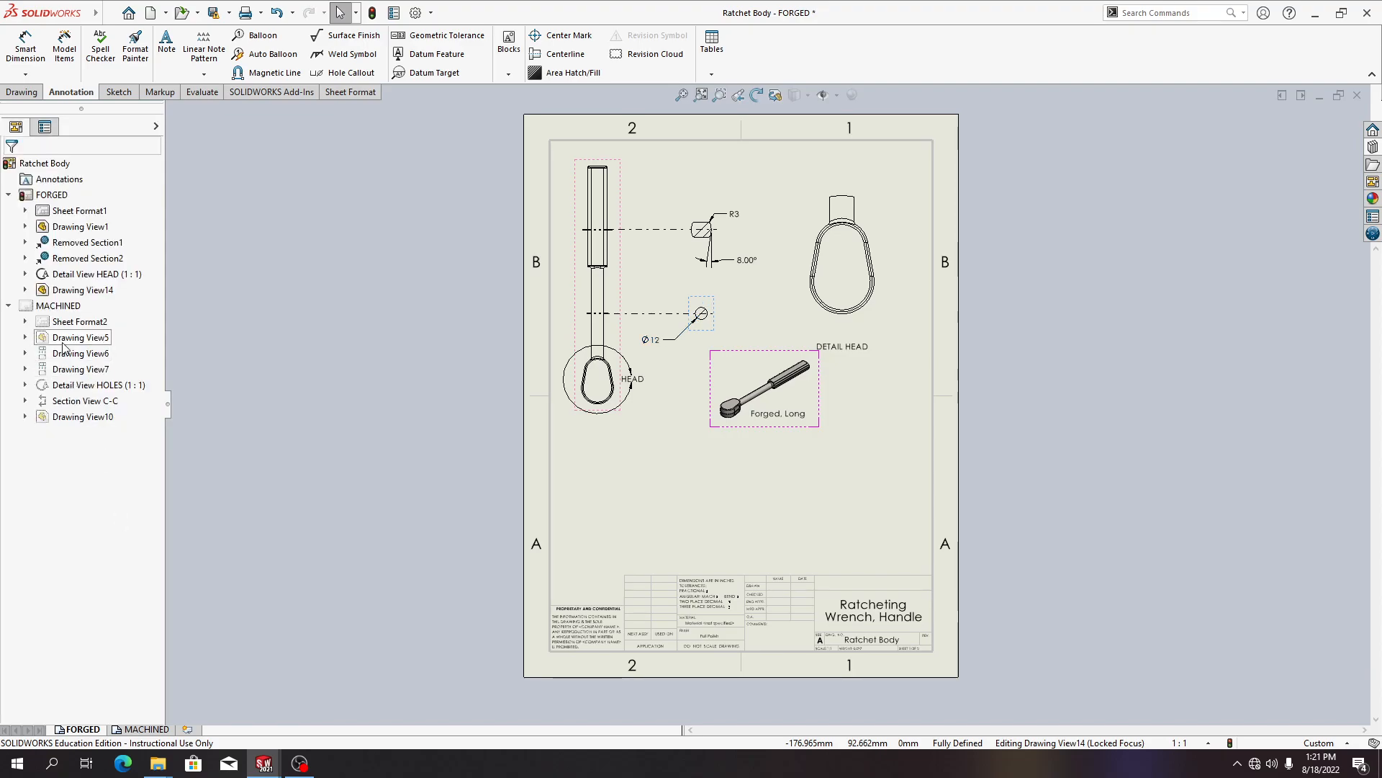
On the MACHINED sheet, add a diameter symbol to the limit-toleranced hole dimension in the Detail HOLES view
left_click(140, 729)
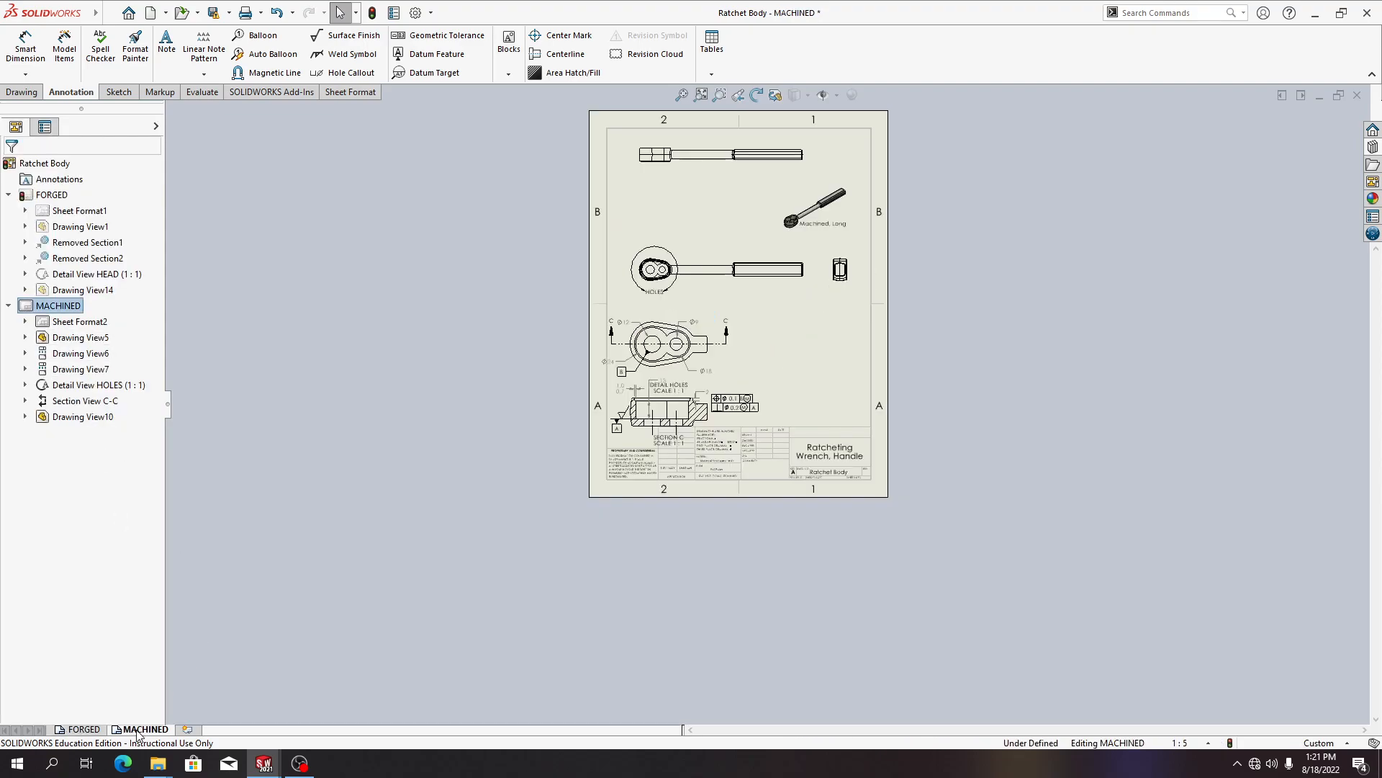
scroll(660, 405, "down", 4)
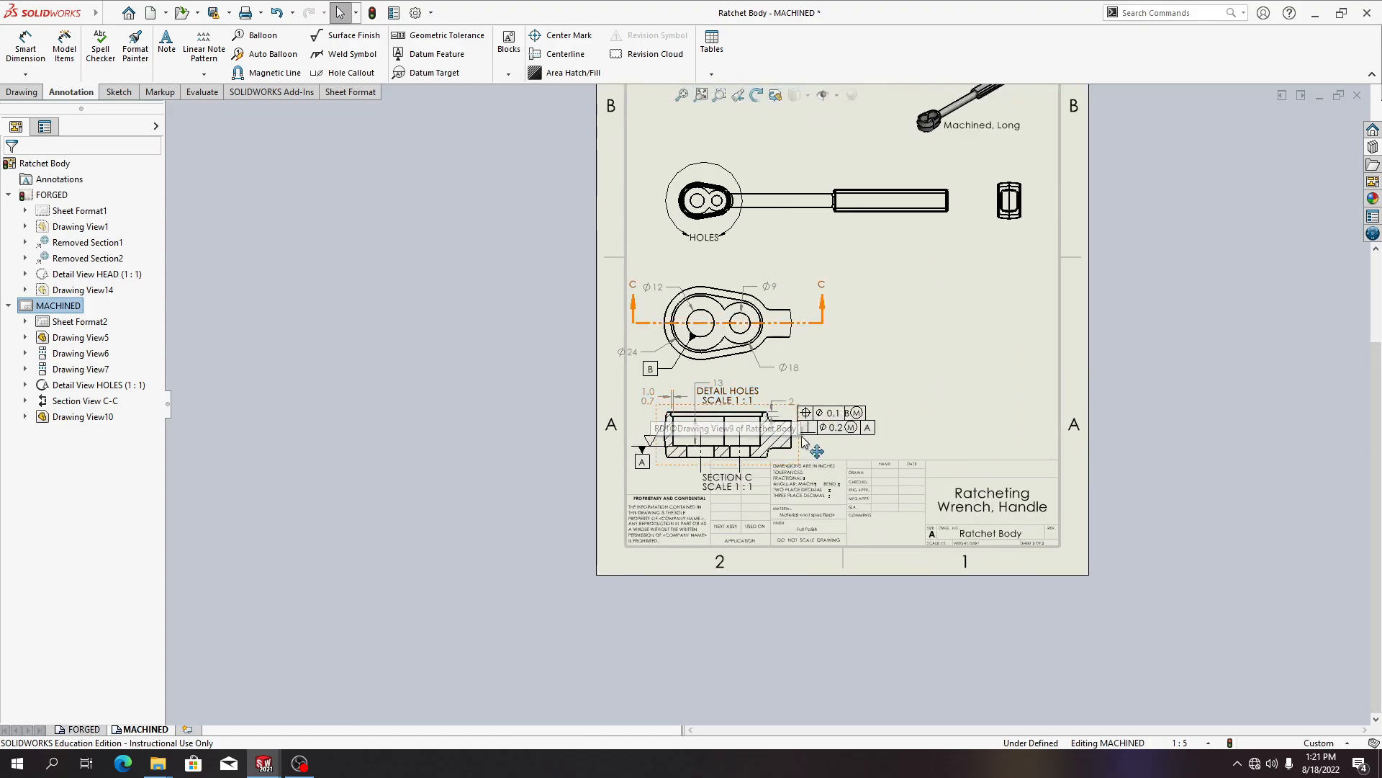
left_click(651, 398)
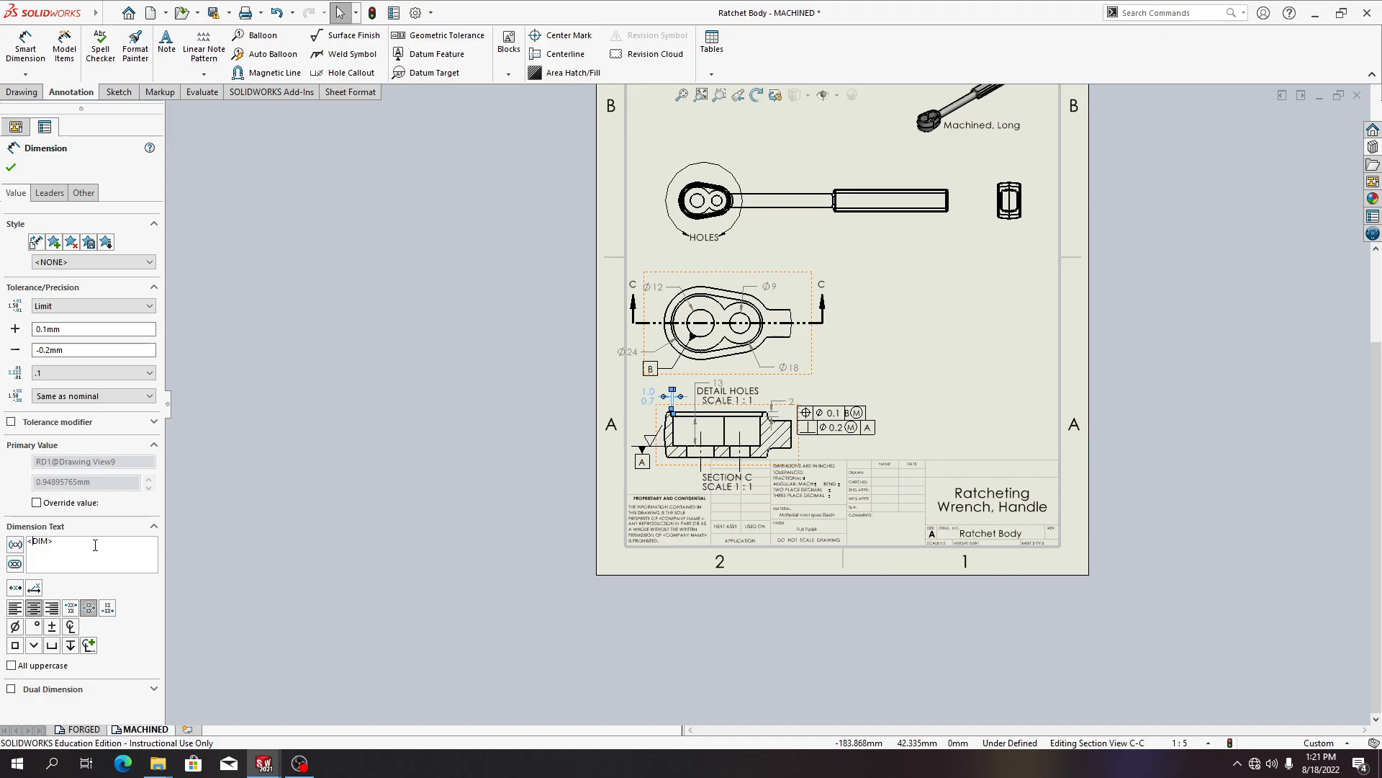
left_click(15, 628)
key("Escape")
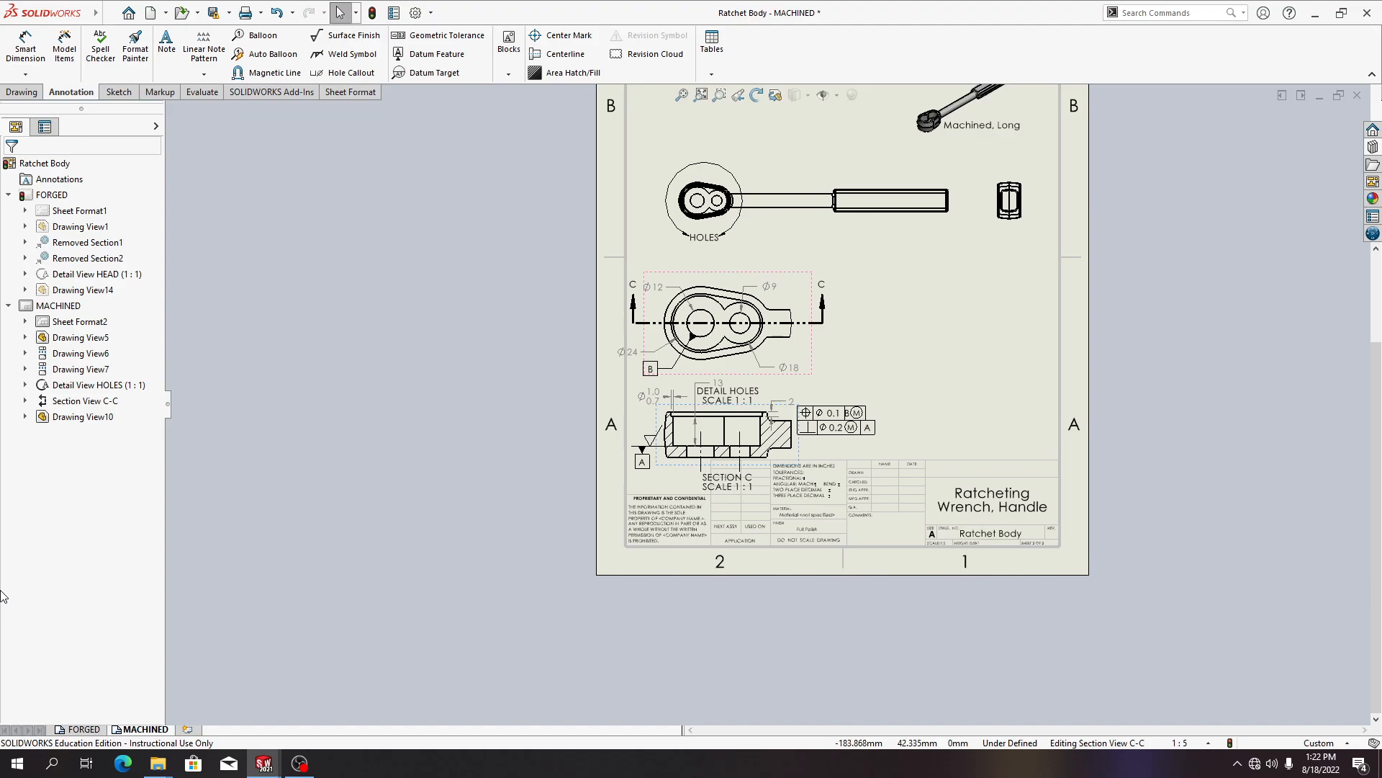
On the FORGED sheet, add an R prefix and a TYP second line to the 8.00° angle dimension text
left_click(65, 730)
left_click(736, 216)
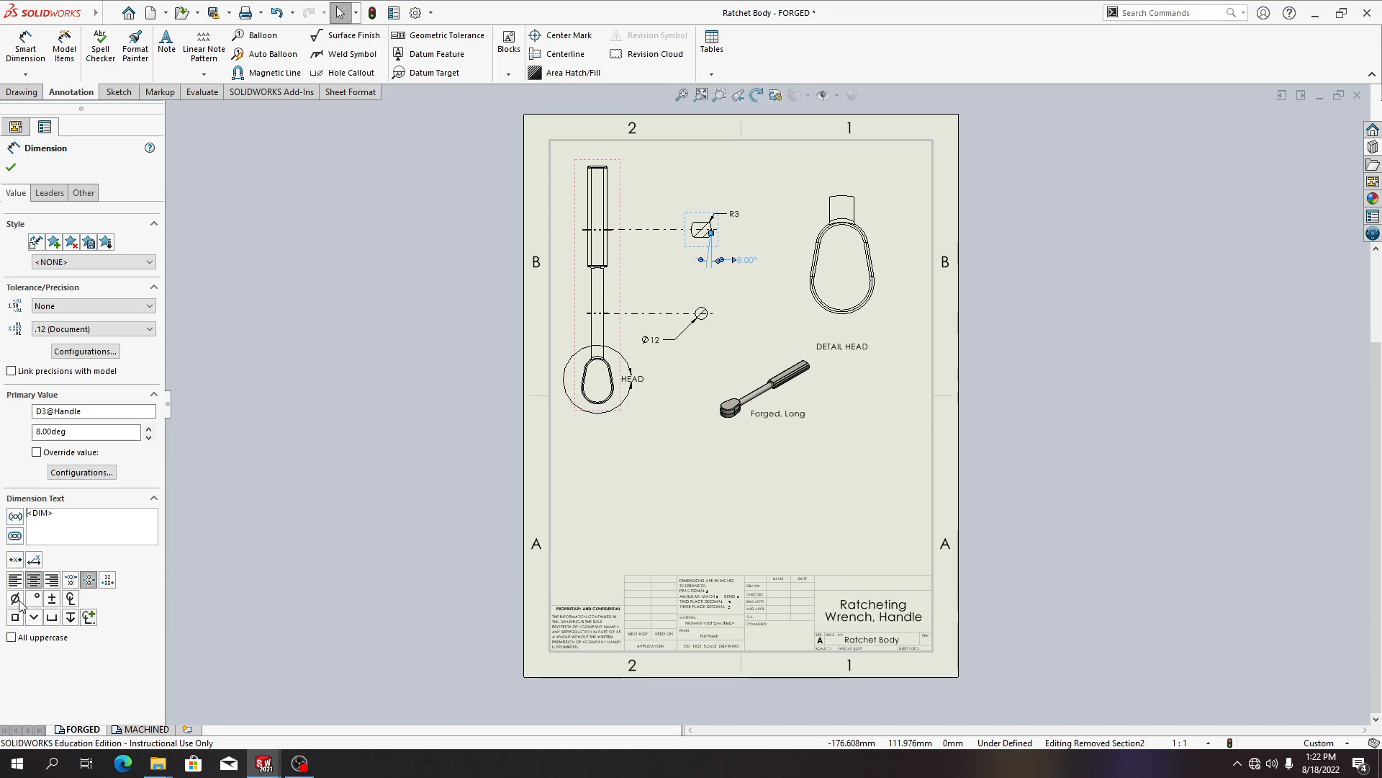
left_click(89, 619)
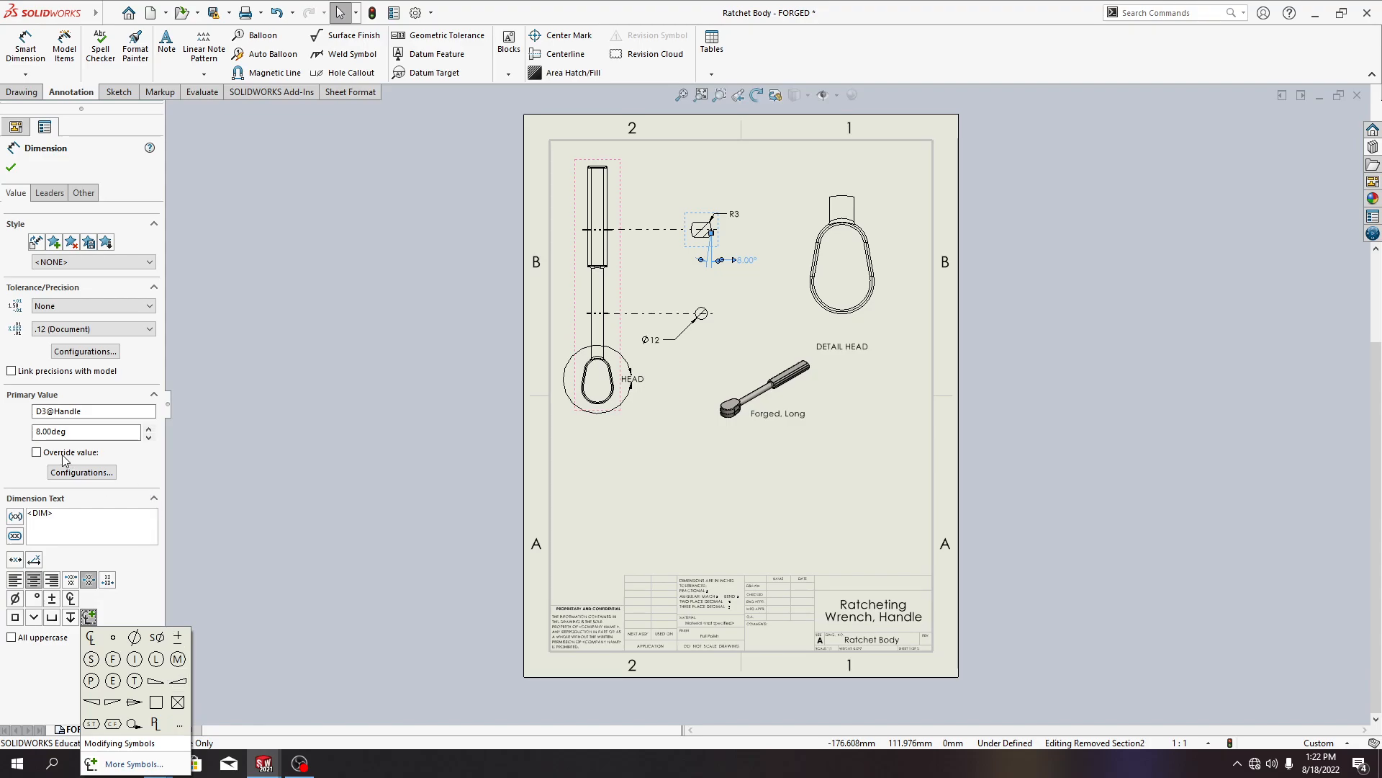
left_click(29, 512)
type("r")
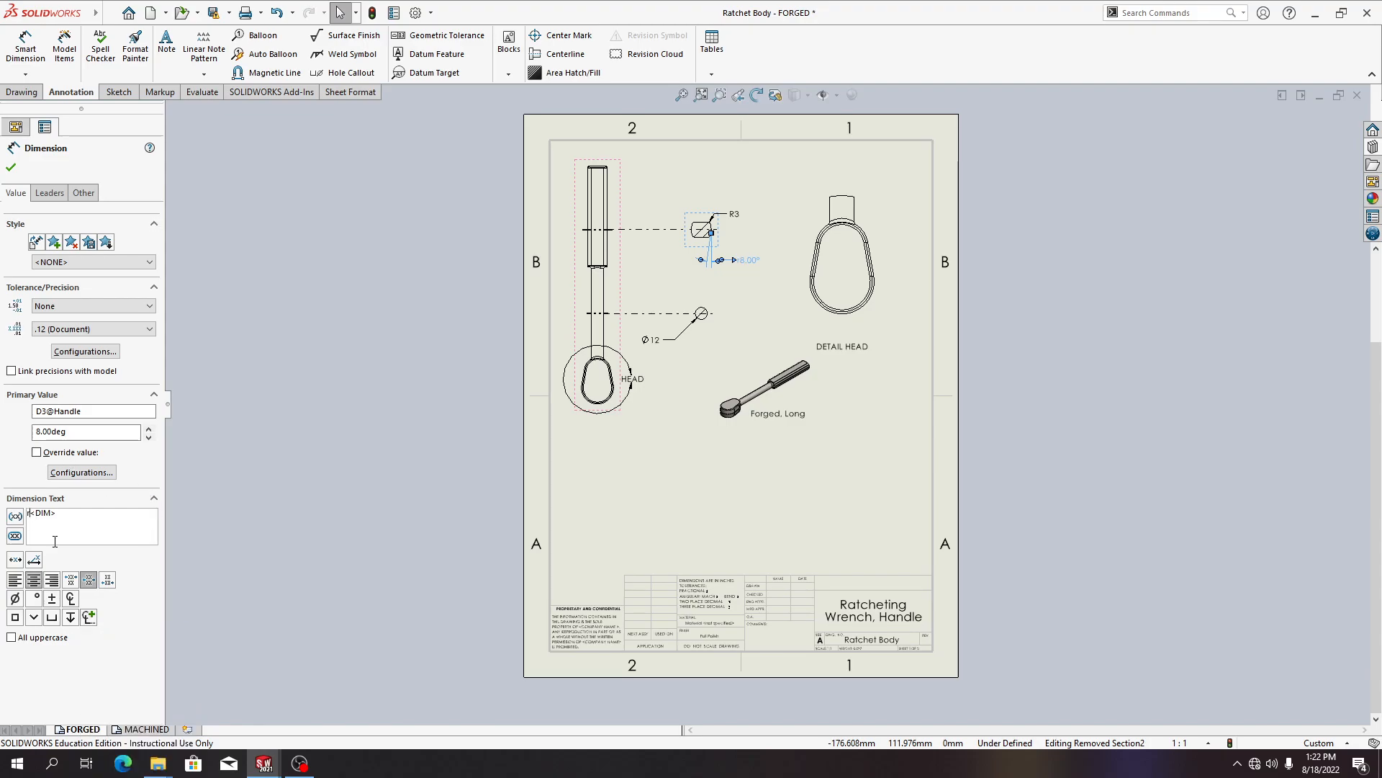
key("BackSpace")
type("R")
left_click(66, 526)
key("Return")
type("TYP")
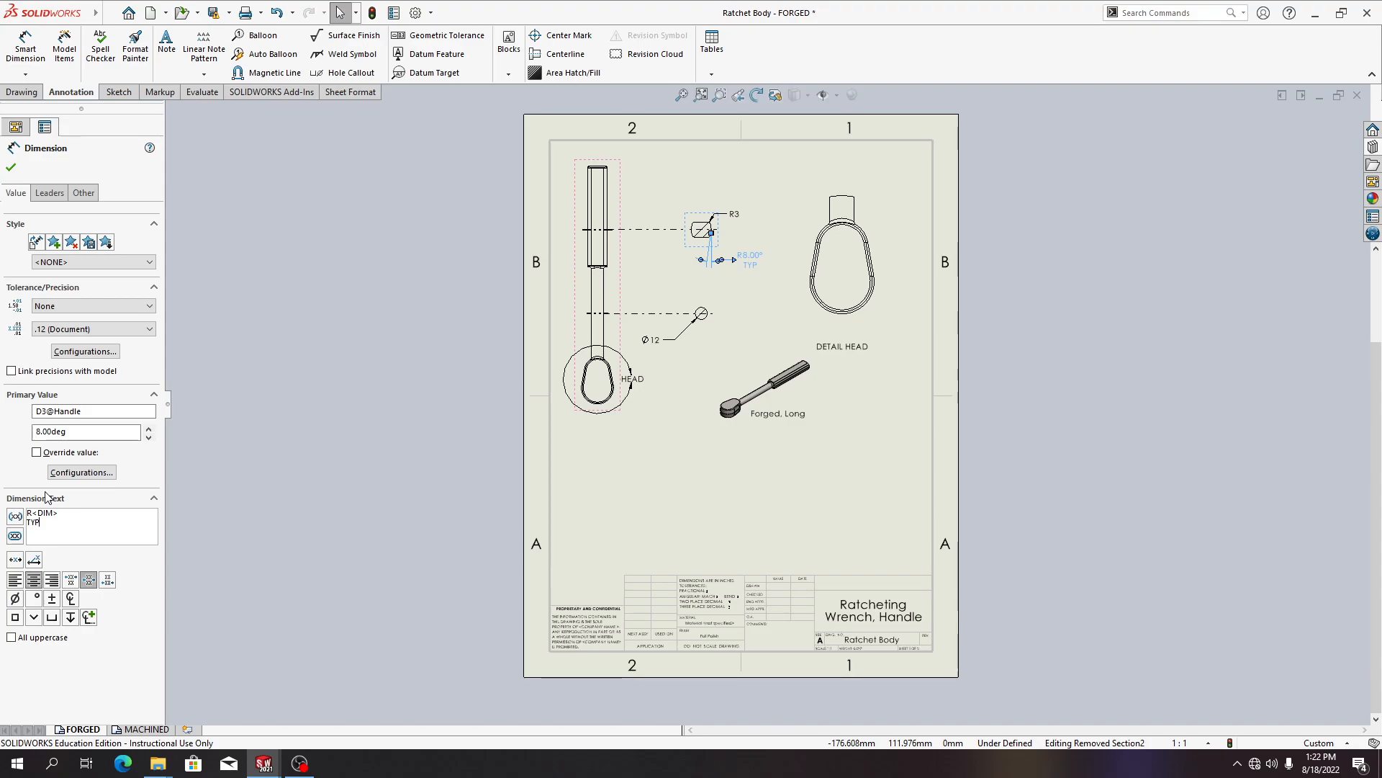
left_click(11, 167)
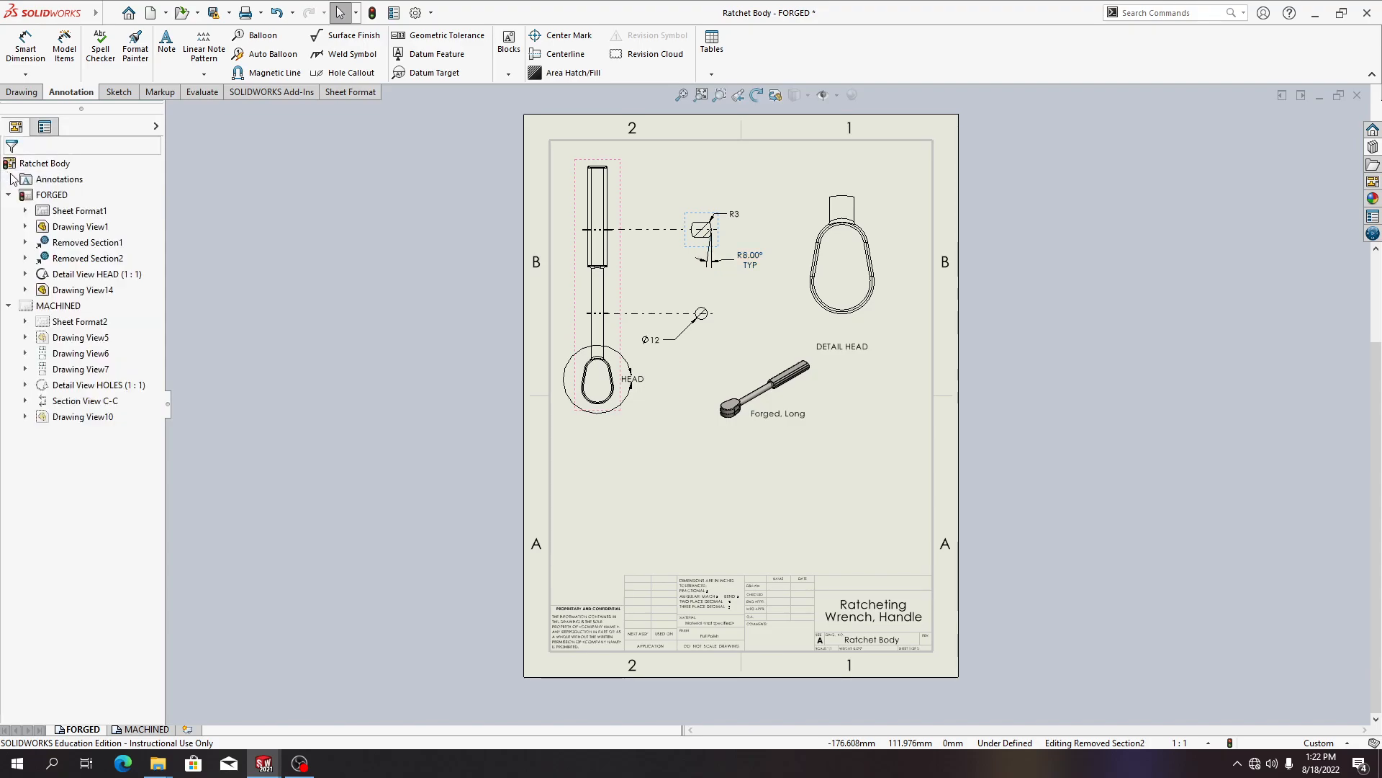
Zoom in and open the R3 radius and angle dimensions to review their text
scroll(759, 263, "up", 2)
scroll(775, 270, "down", 4)
scroll(748, 423, "down", 2)
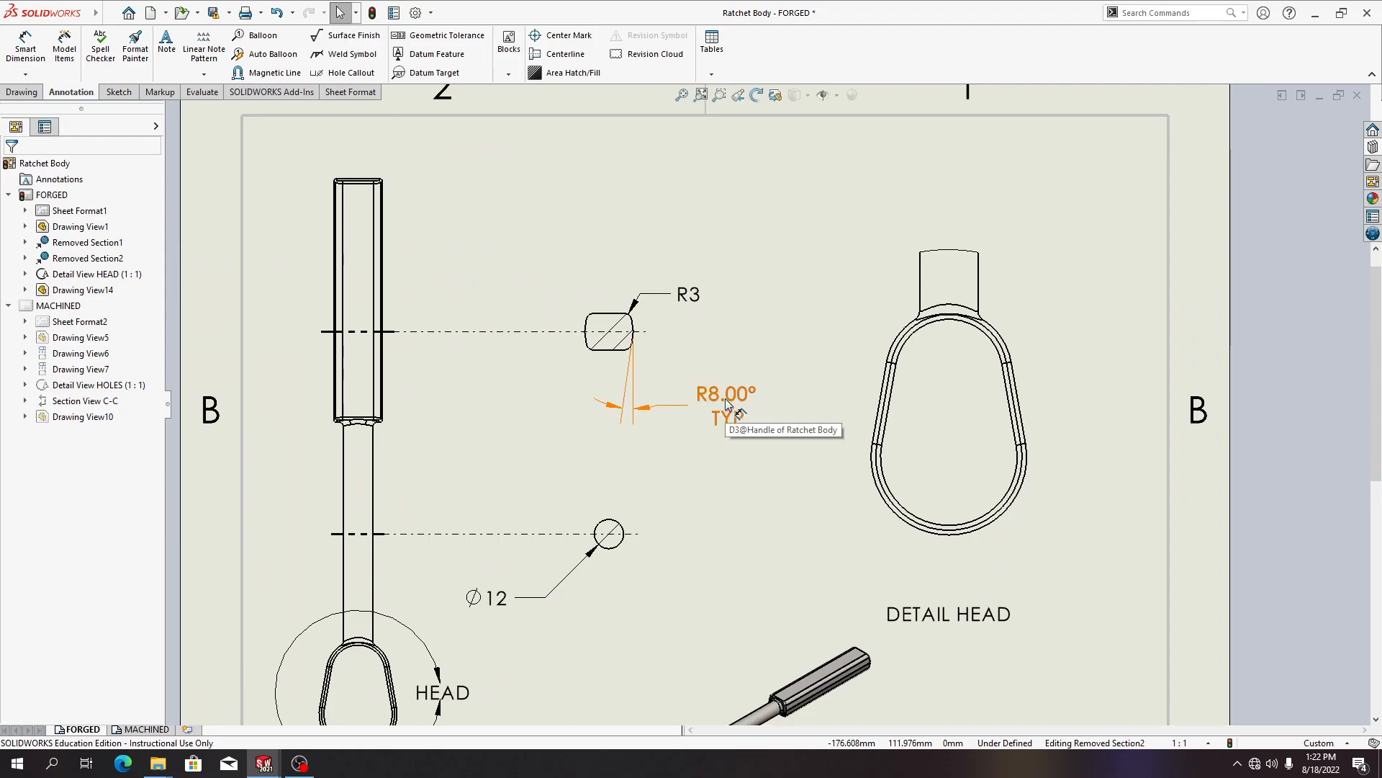
double_click(697, 301)
left_click(51, 455)
key("Escape")
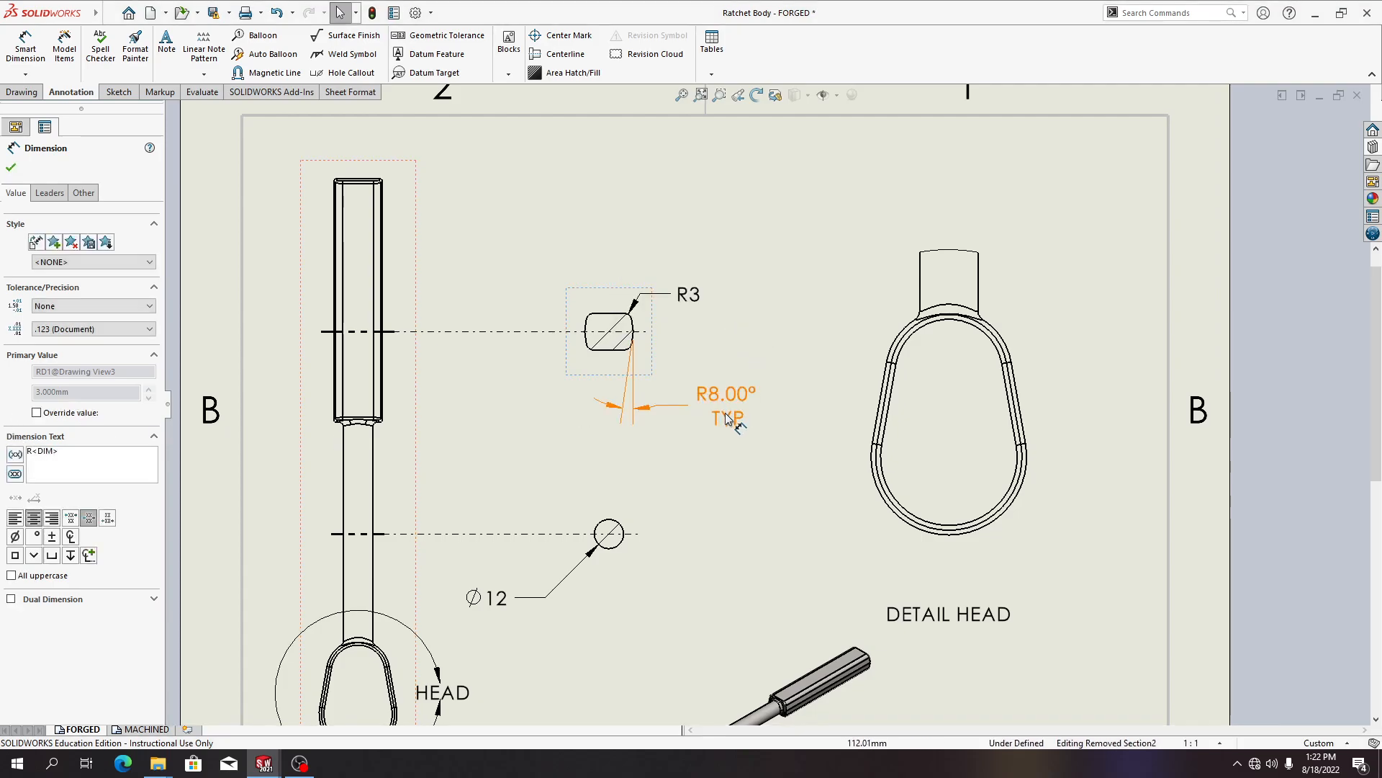
double_click(727, 417)
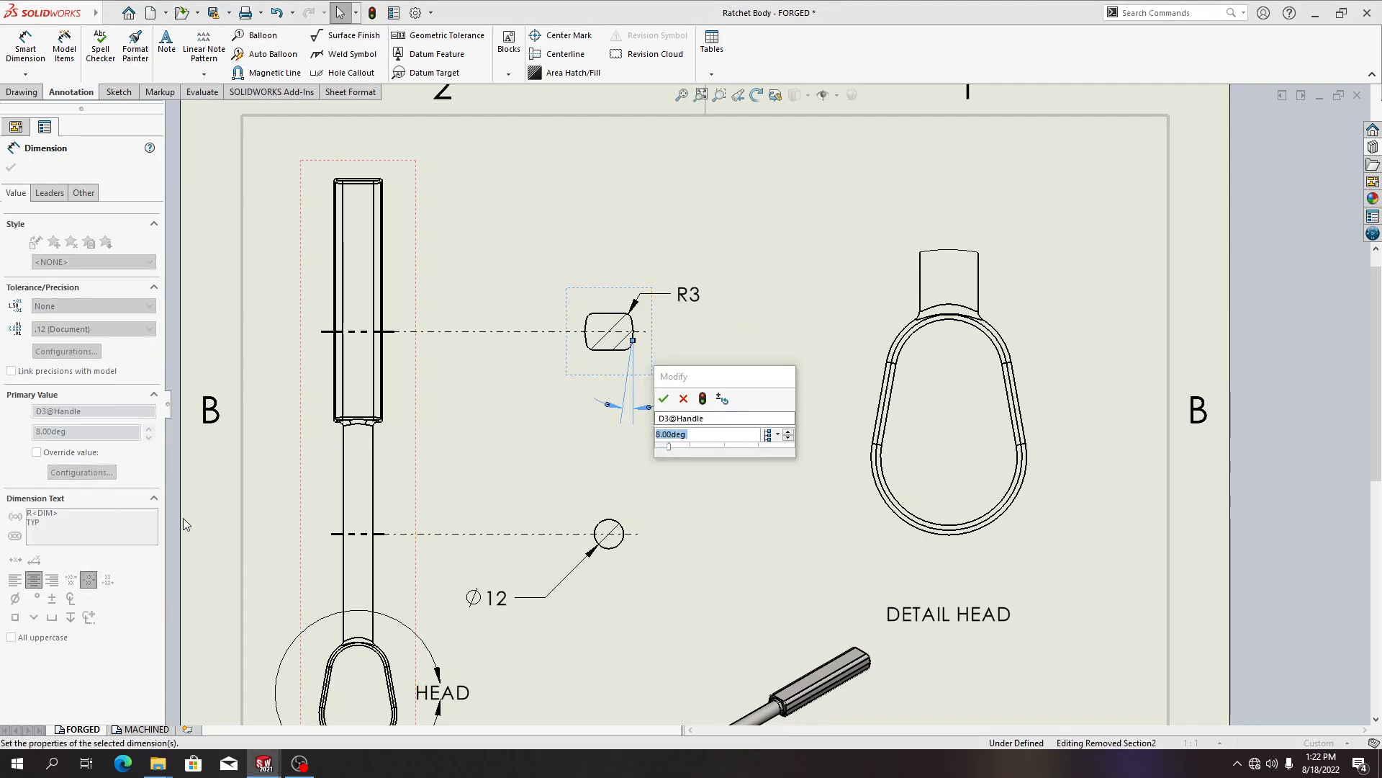
left_click(655, 475)
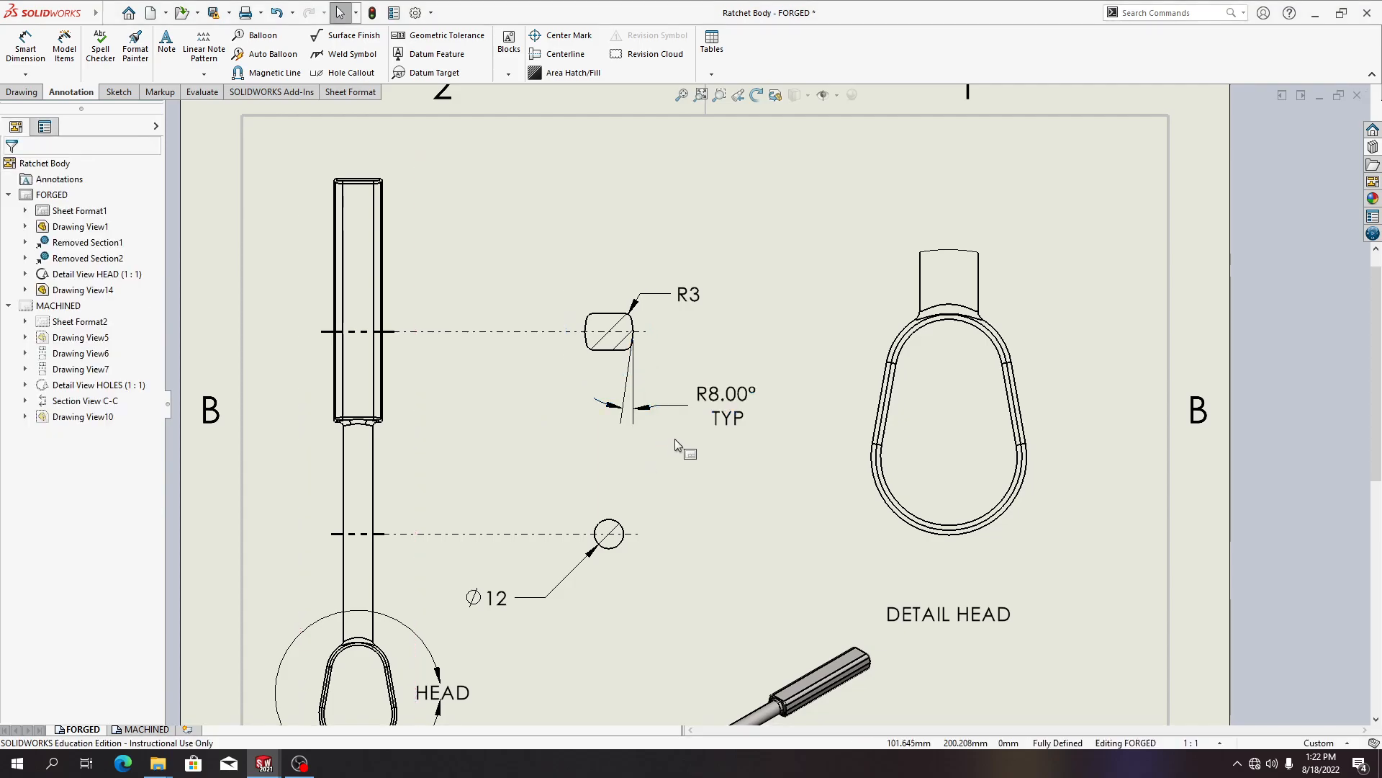
Remove the R prefix and TYP line from the angle dimension text, leaving only the value
double_click(736, 400)
left_click(699, 386)
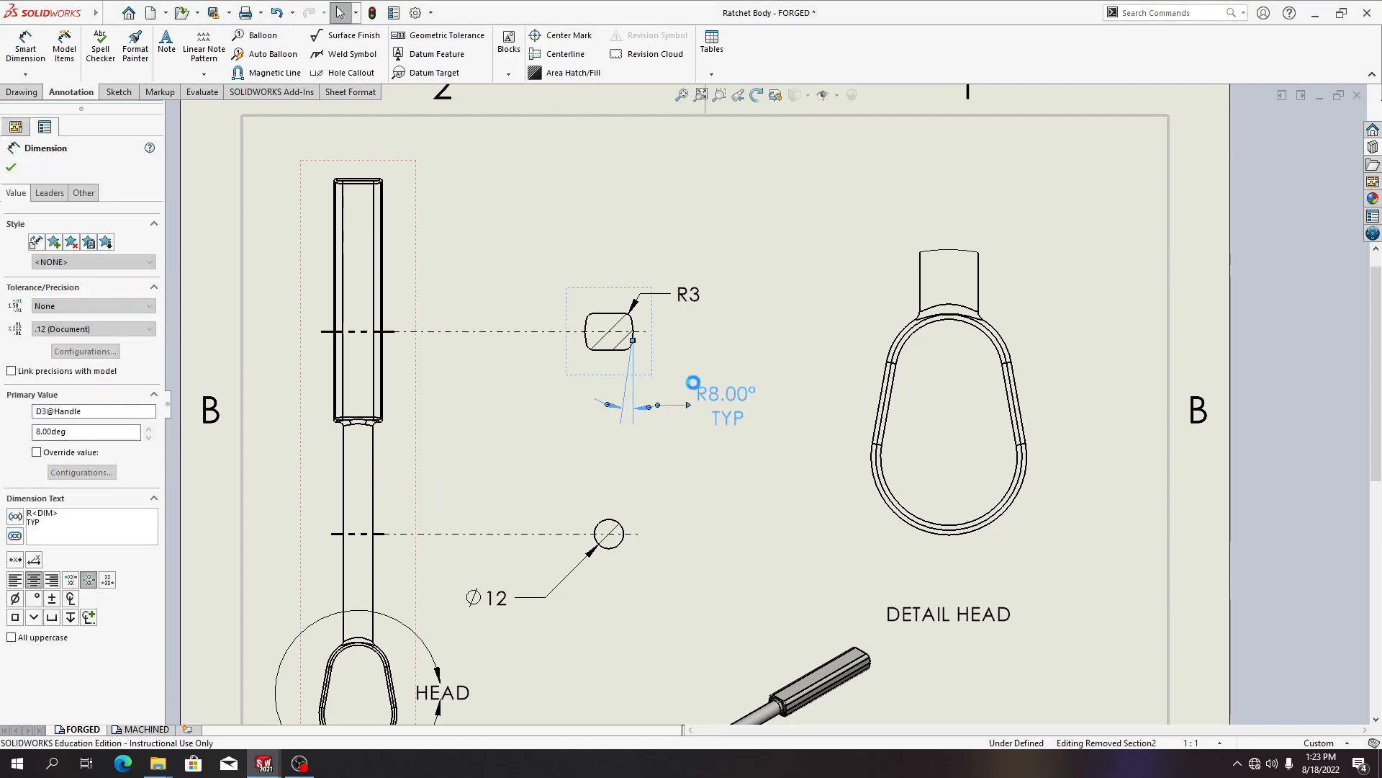
double_click(33, 522)
key("Delete")
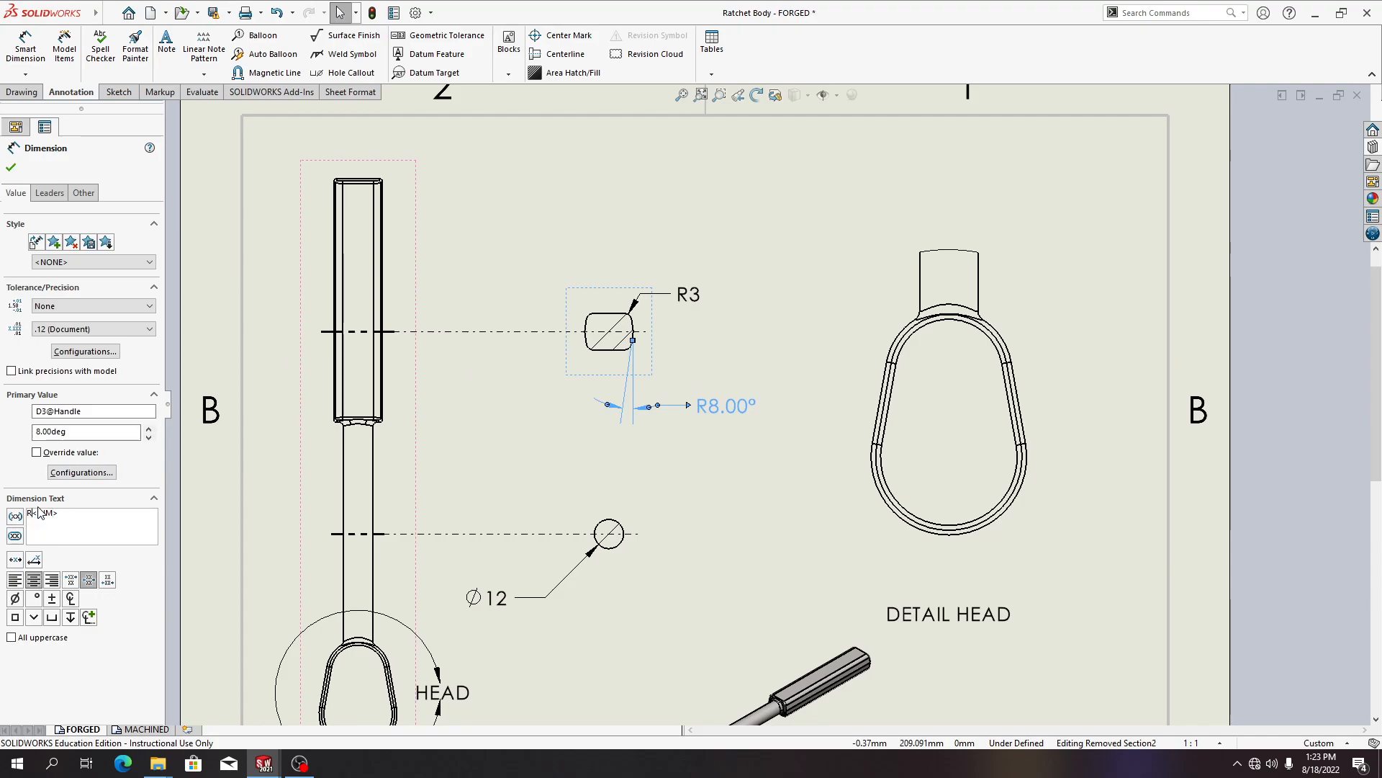
key("BackSpace")
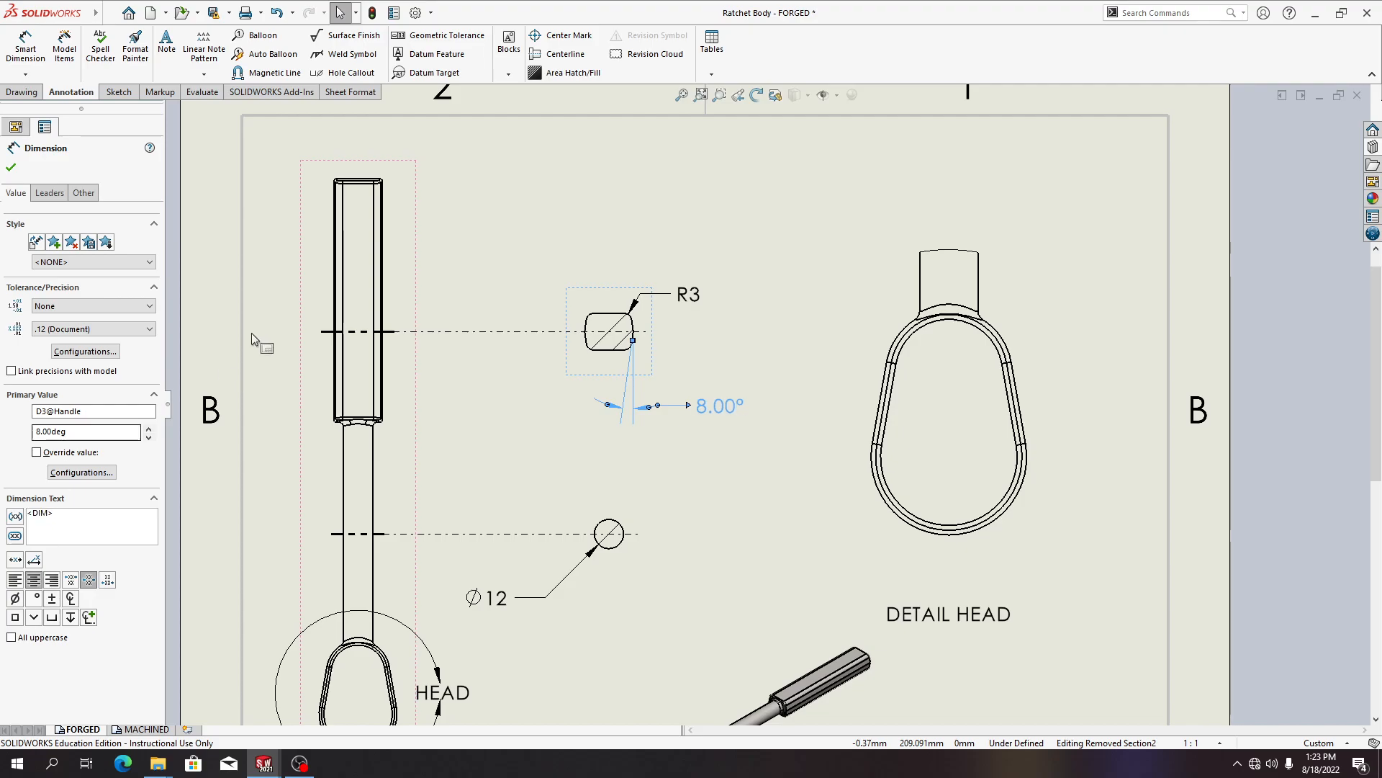
left_click(10, 167)
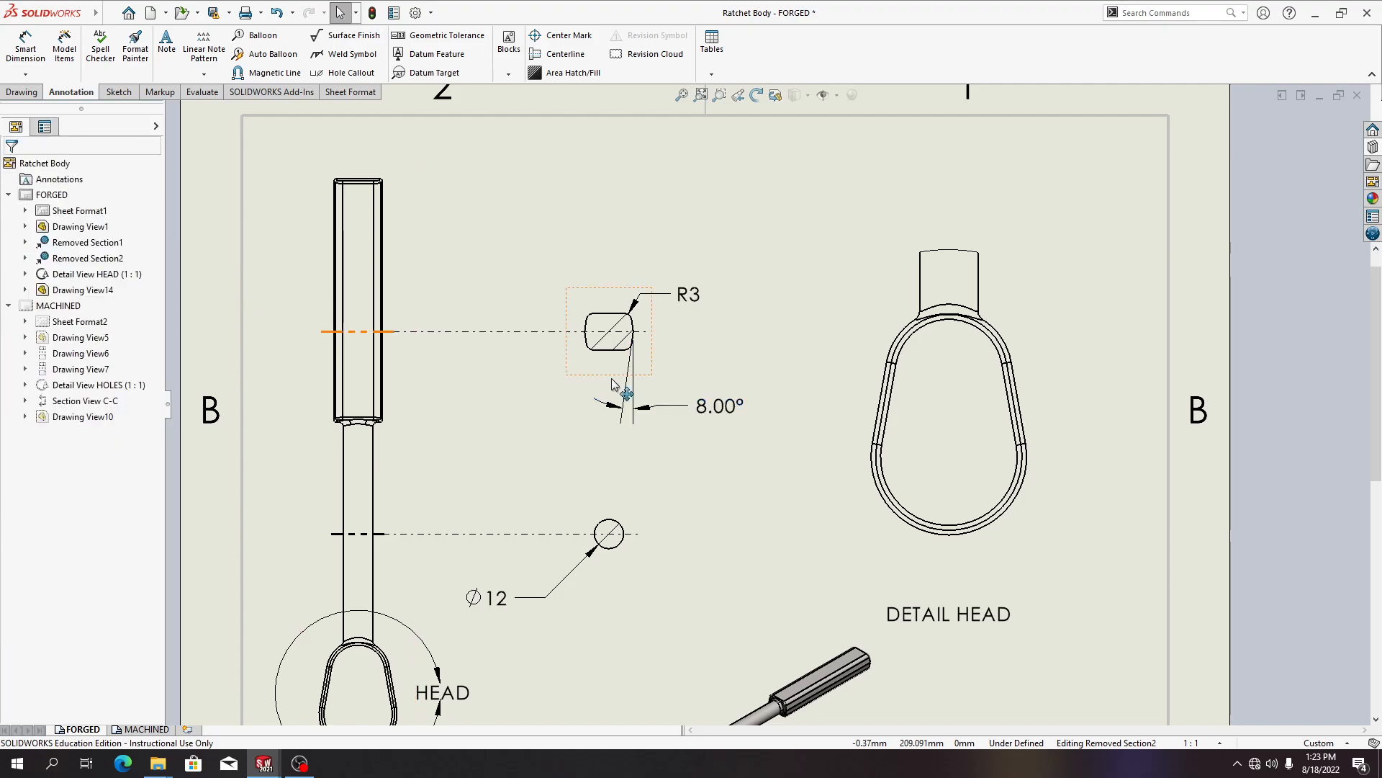
Add TYP on a second line of the R3 radius dimension text
double_click(686, 294)
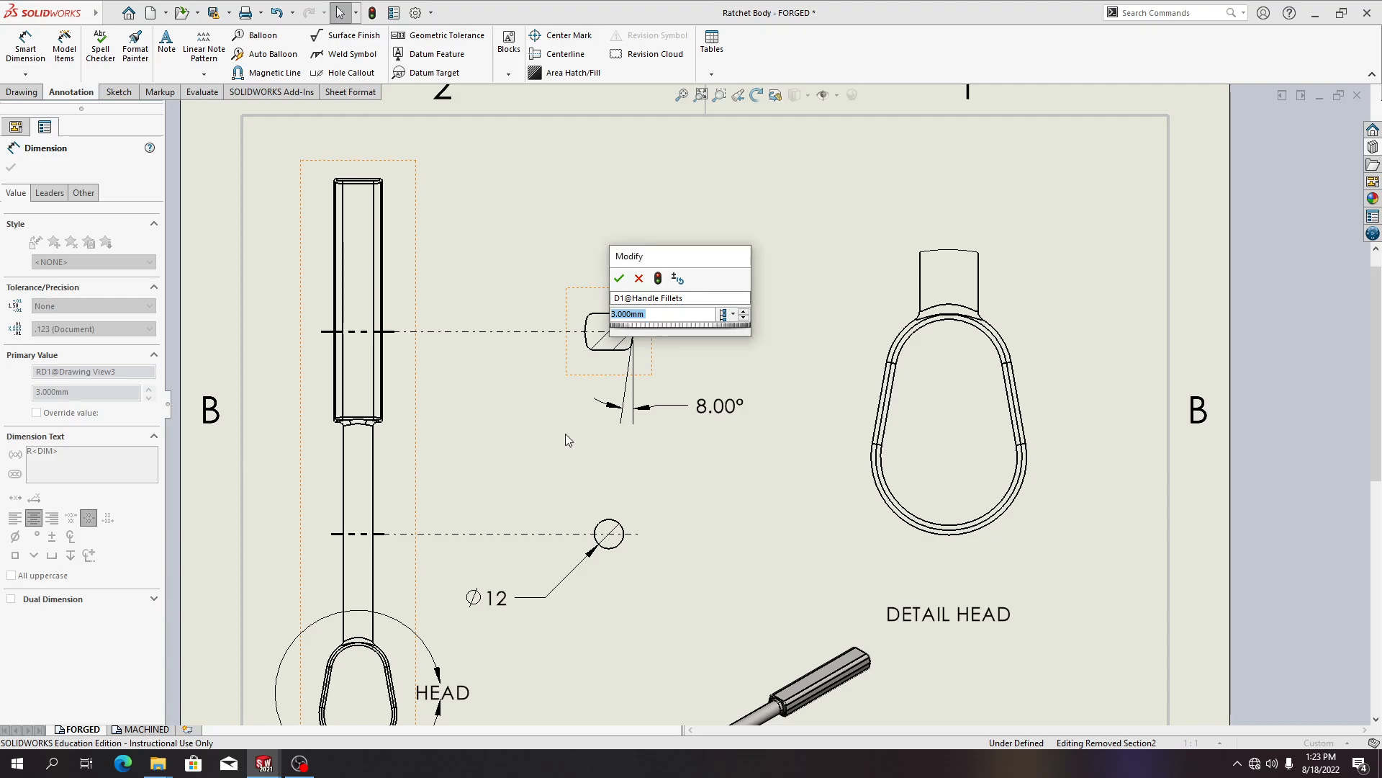
key("Return")
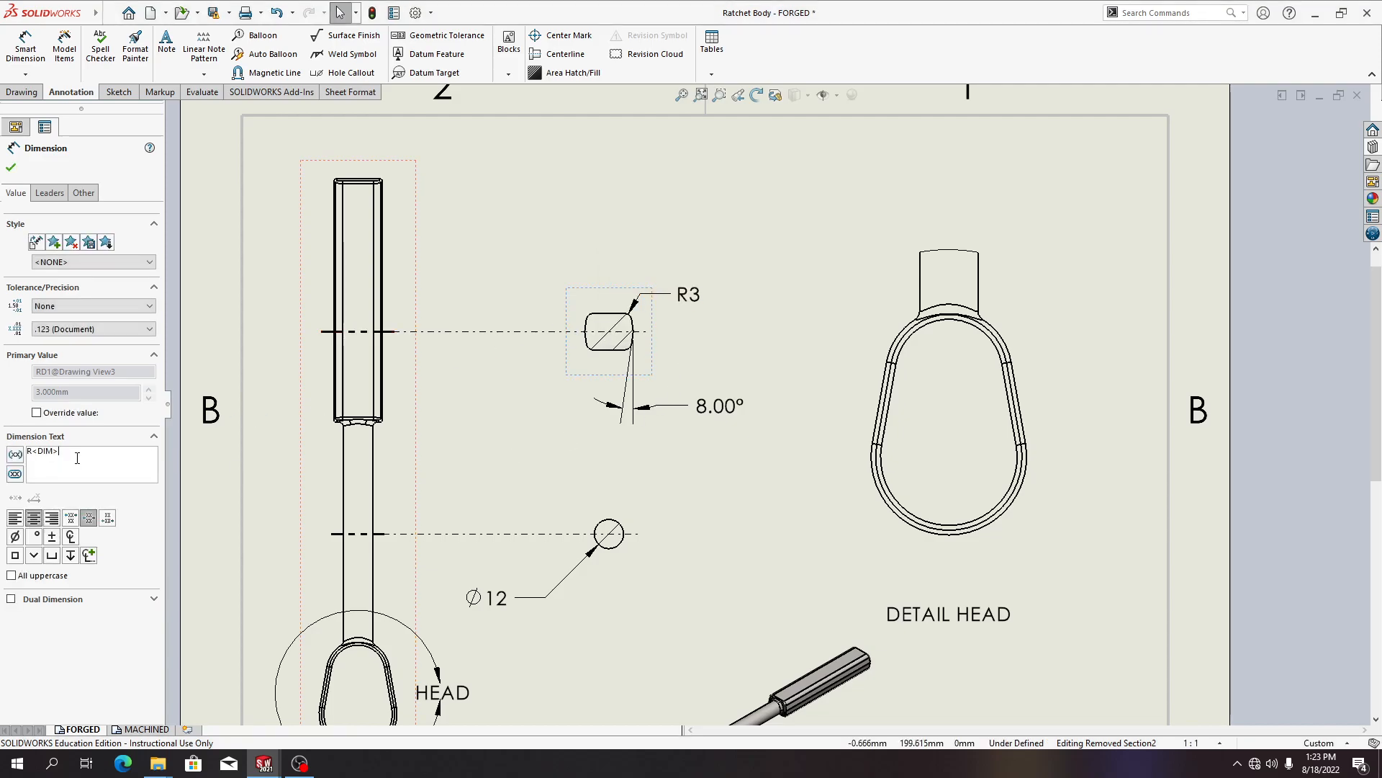
left_click(80, 455)
key("Return")
type("TYP")
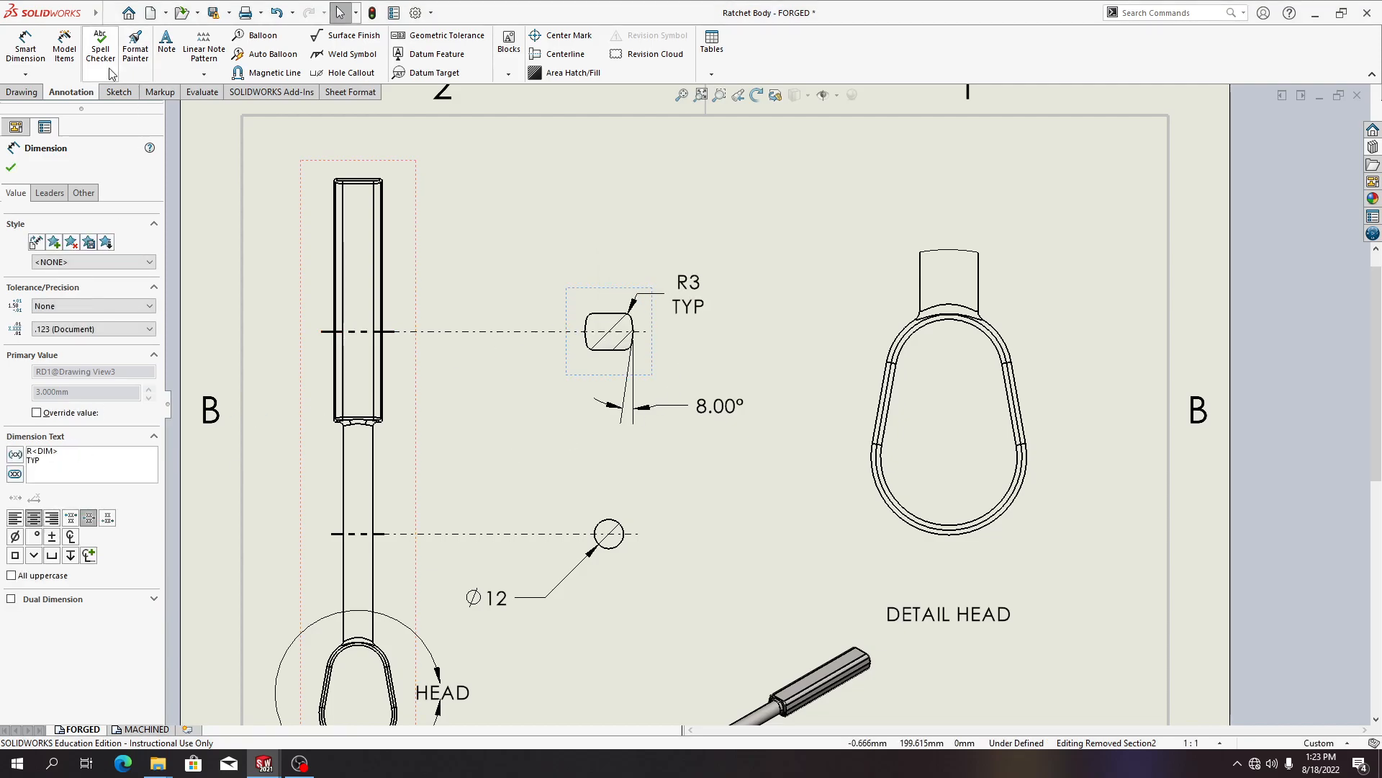
left_click(9, 168)
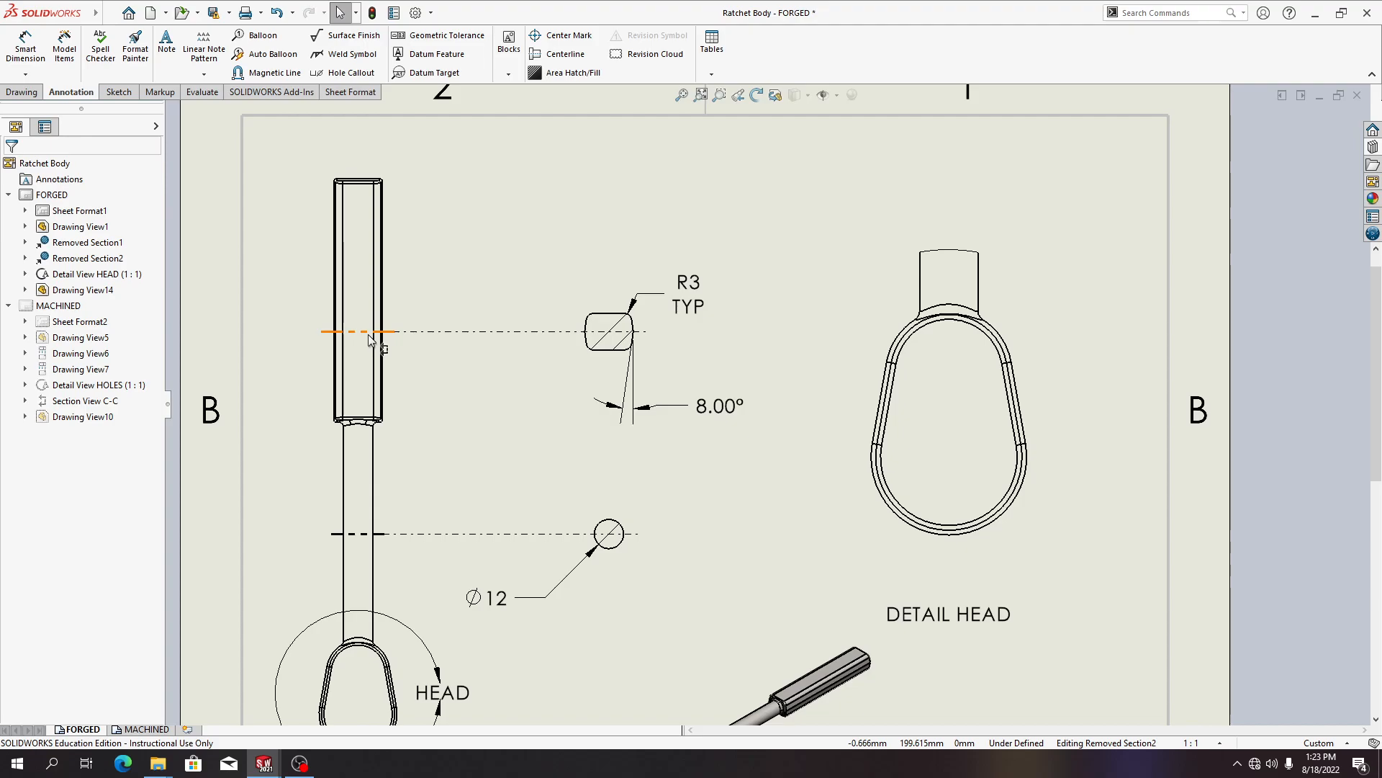
scroll(428, 274, "down", 1)
scroll(563, 325, "up", 3)
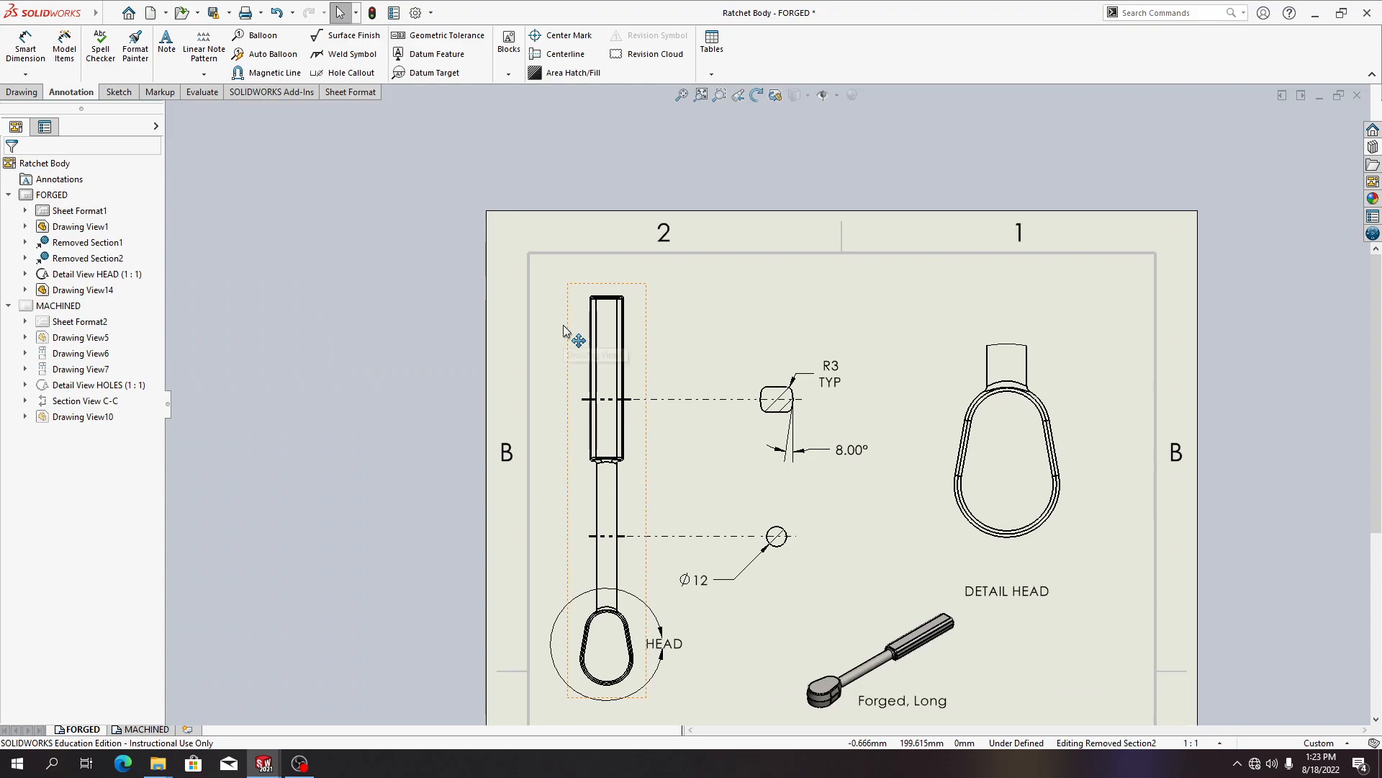
left_click(586, 355)
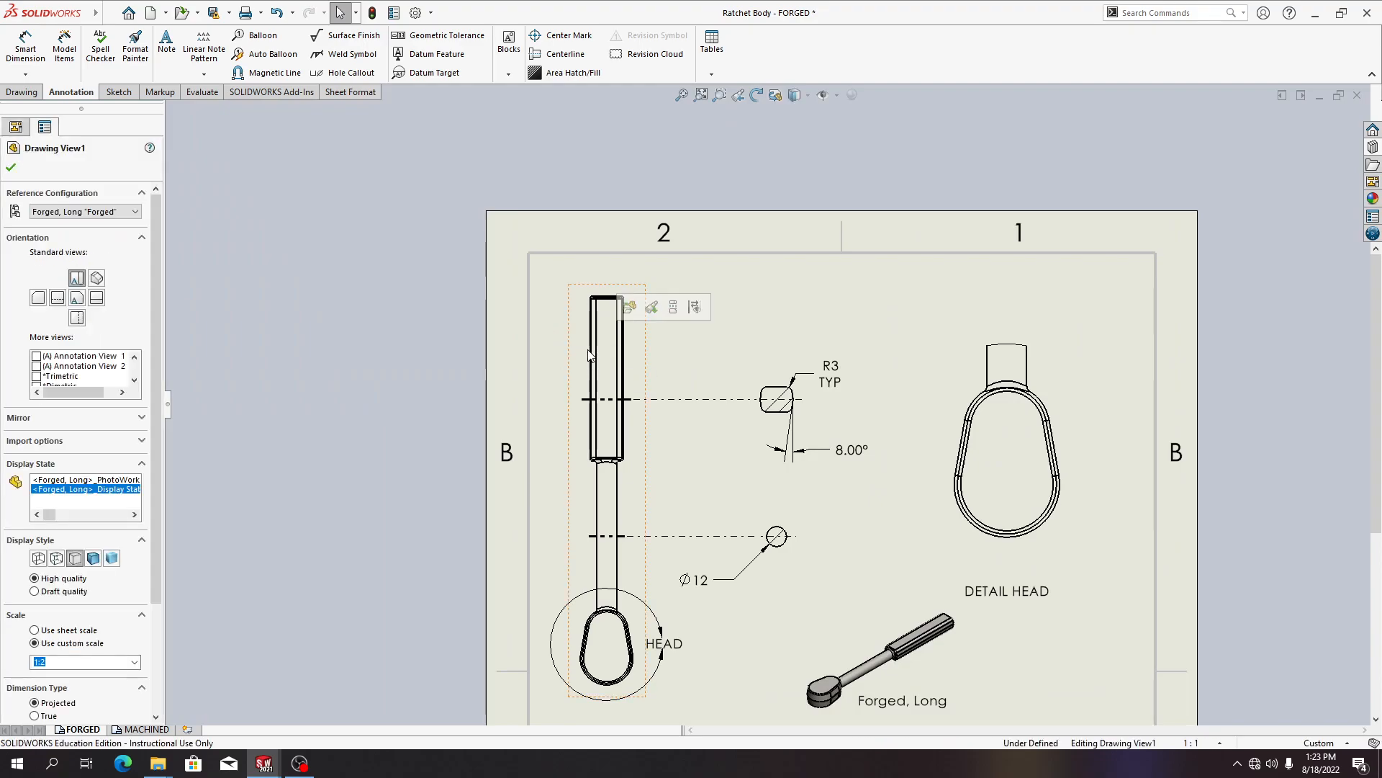
left_click(337, 283)
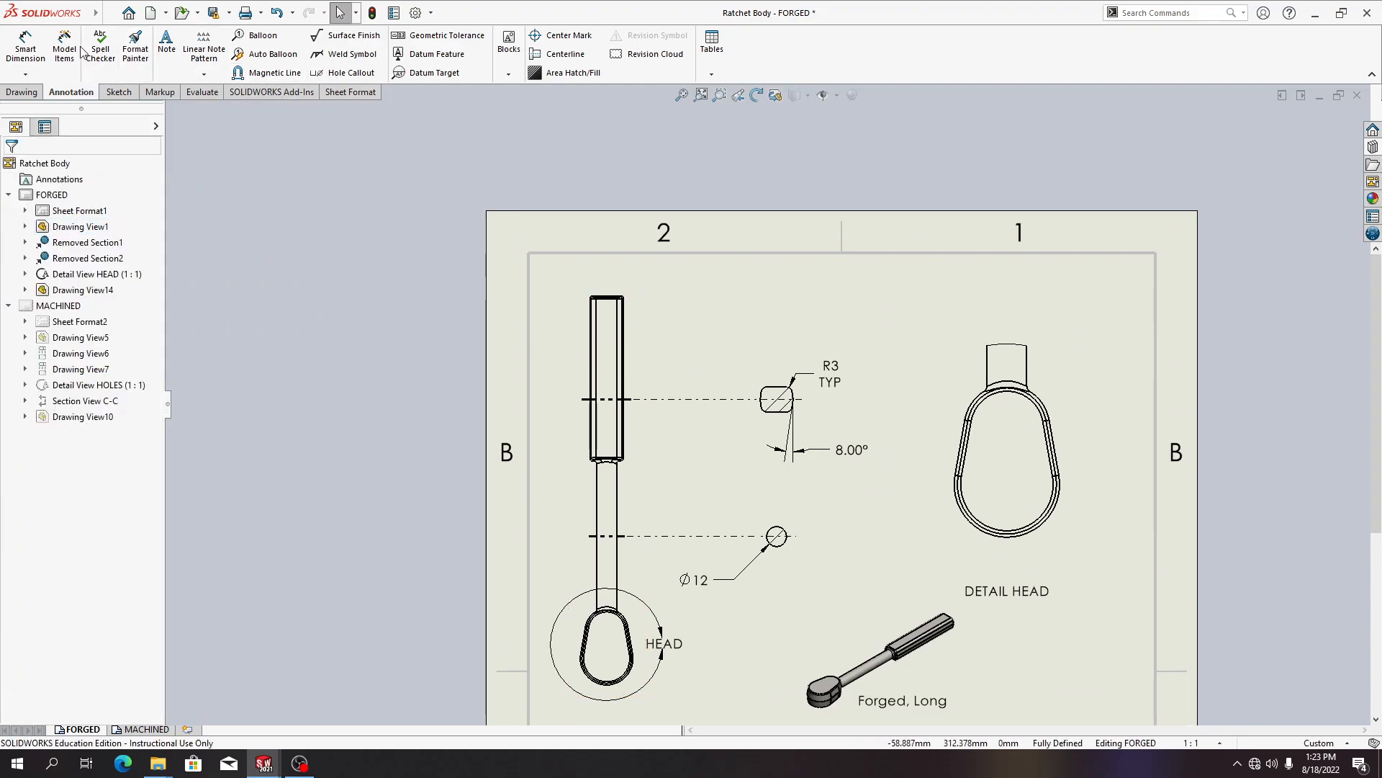
left_click(26, 48)
left_click(607, 297)
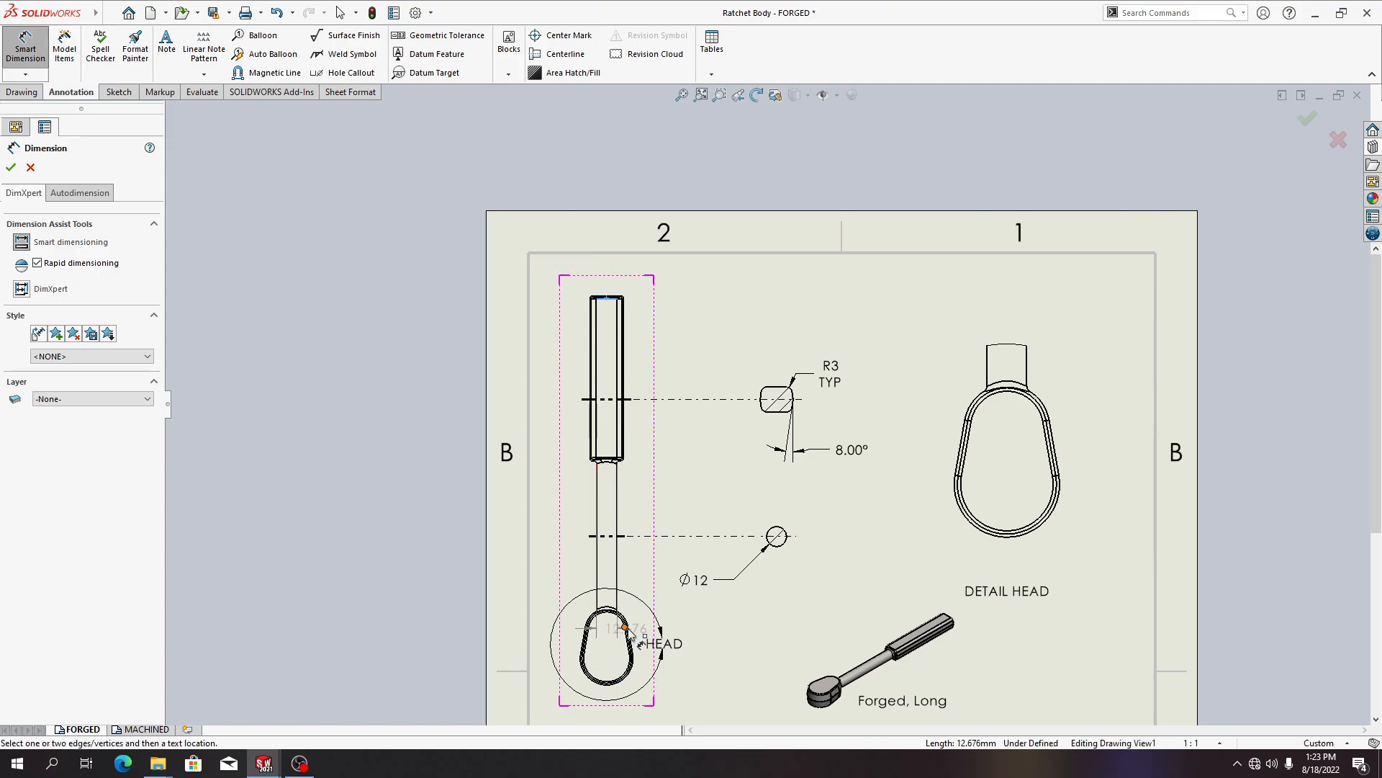
key("Escape")
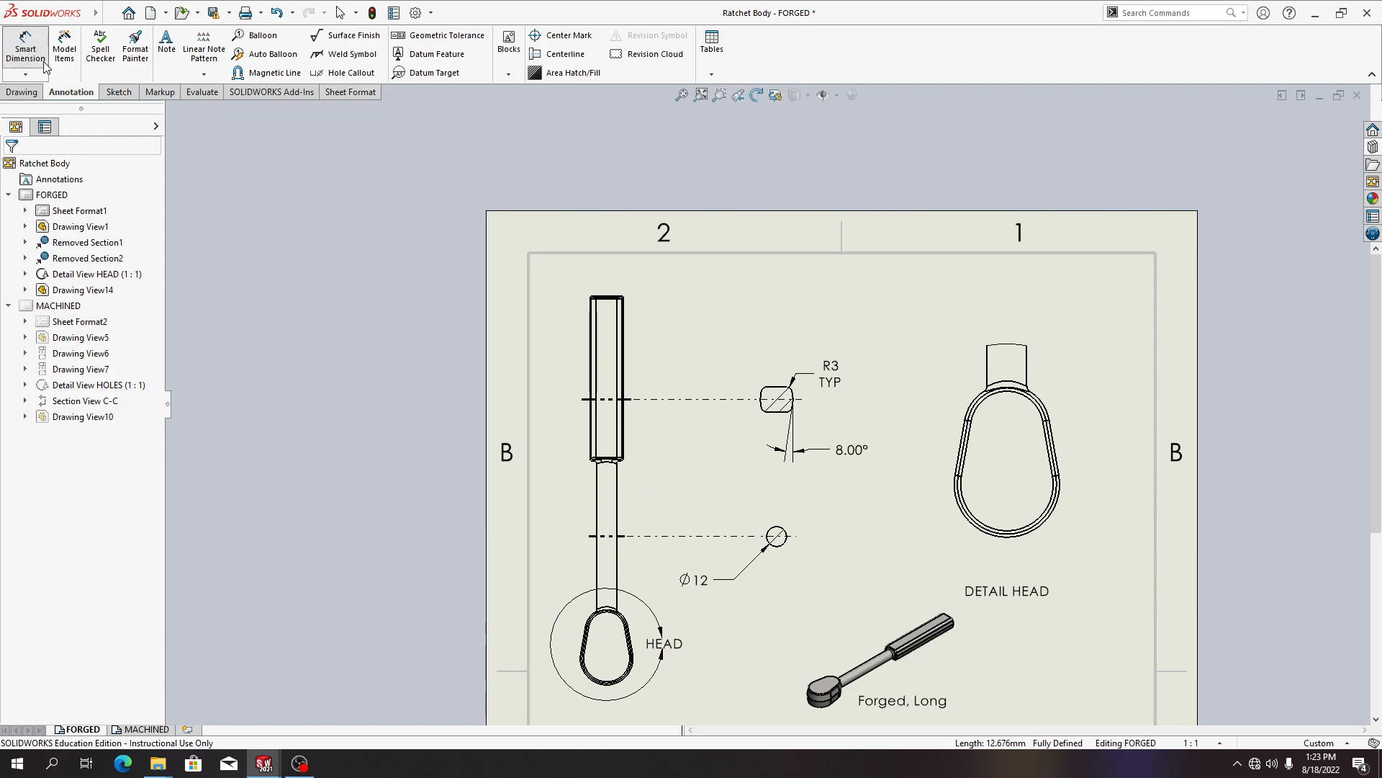
Dimension the handle's overall length from the head arc to the shaft's top end, placed left of the view
left_click(36, 58)
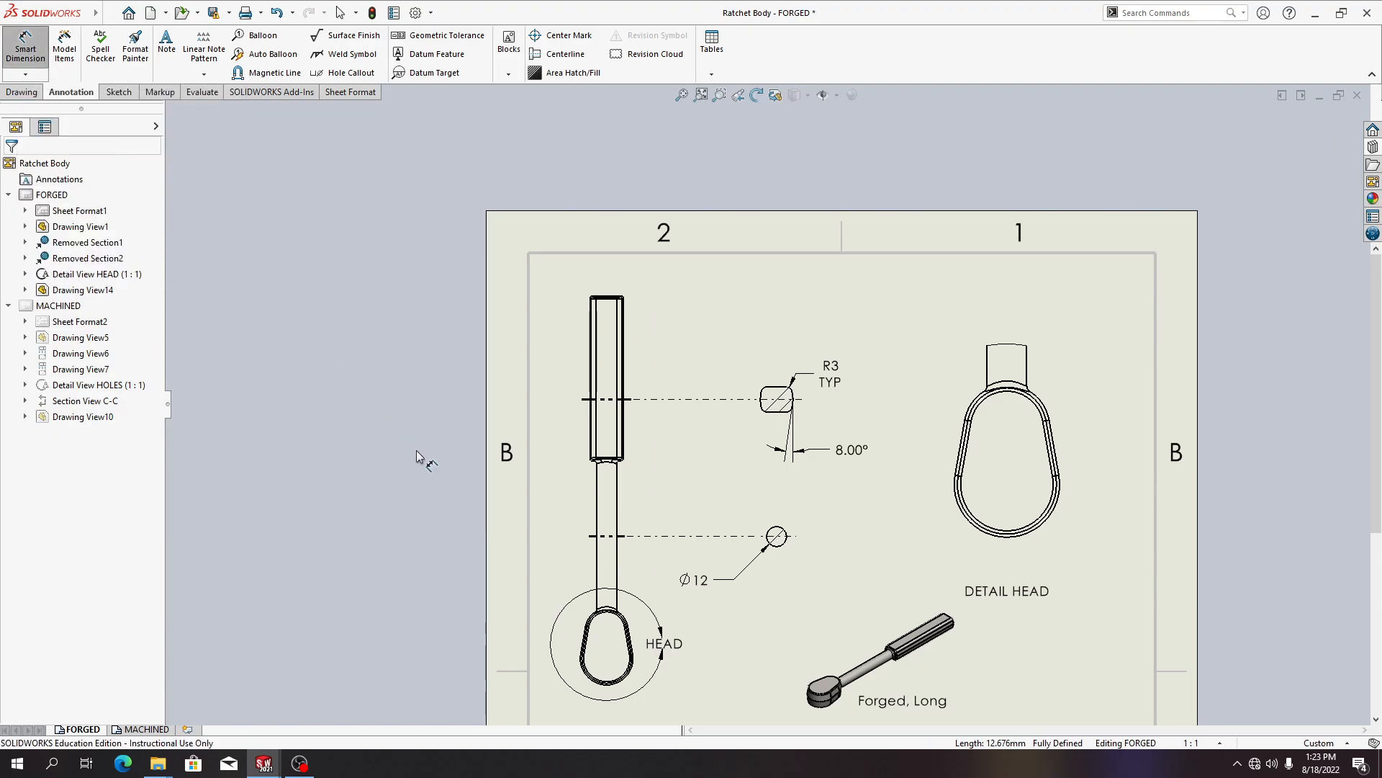
left_click(608, 680)
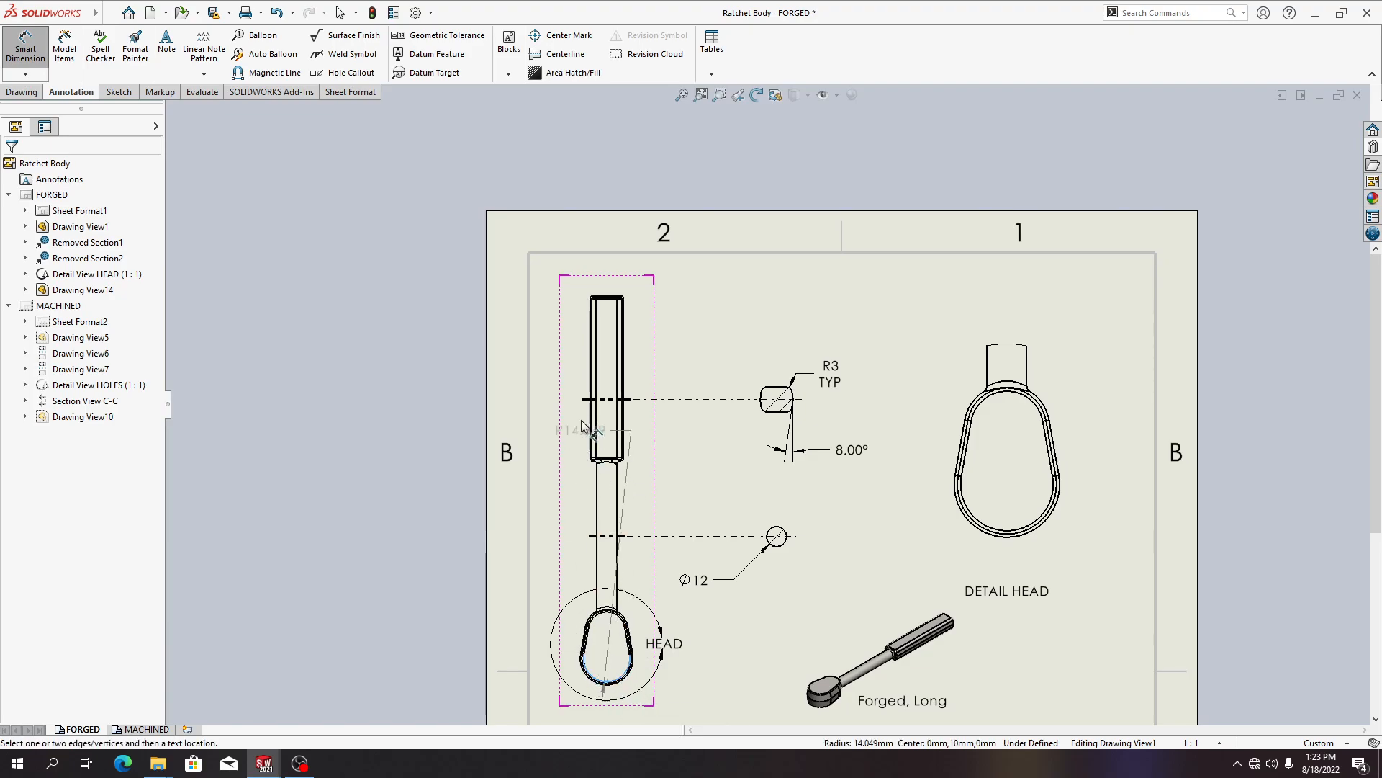
left_click(607, 296)
left_click(538, 418)
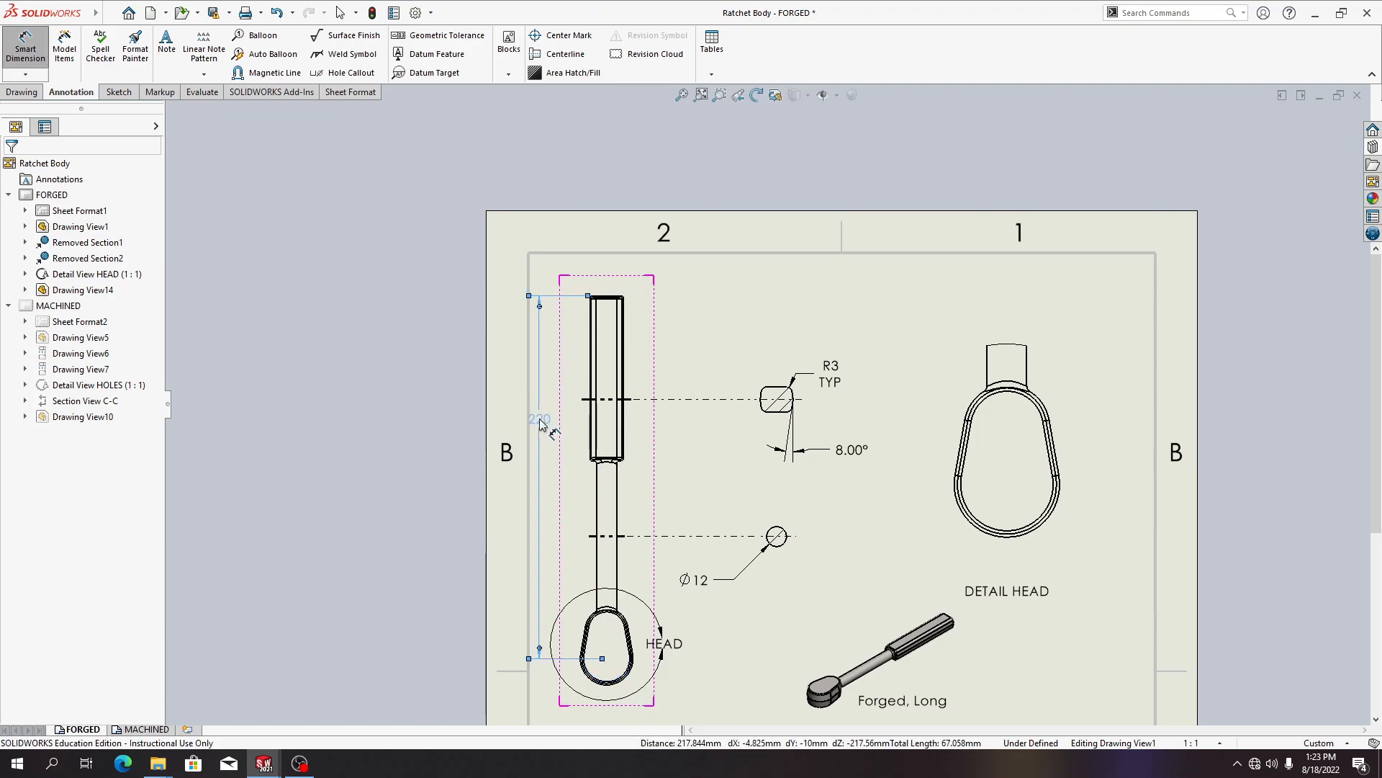
key("Escape")
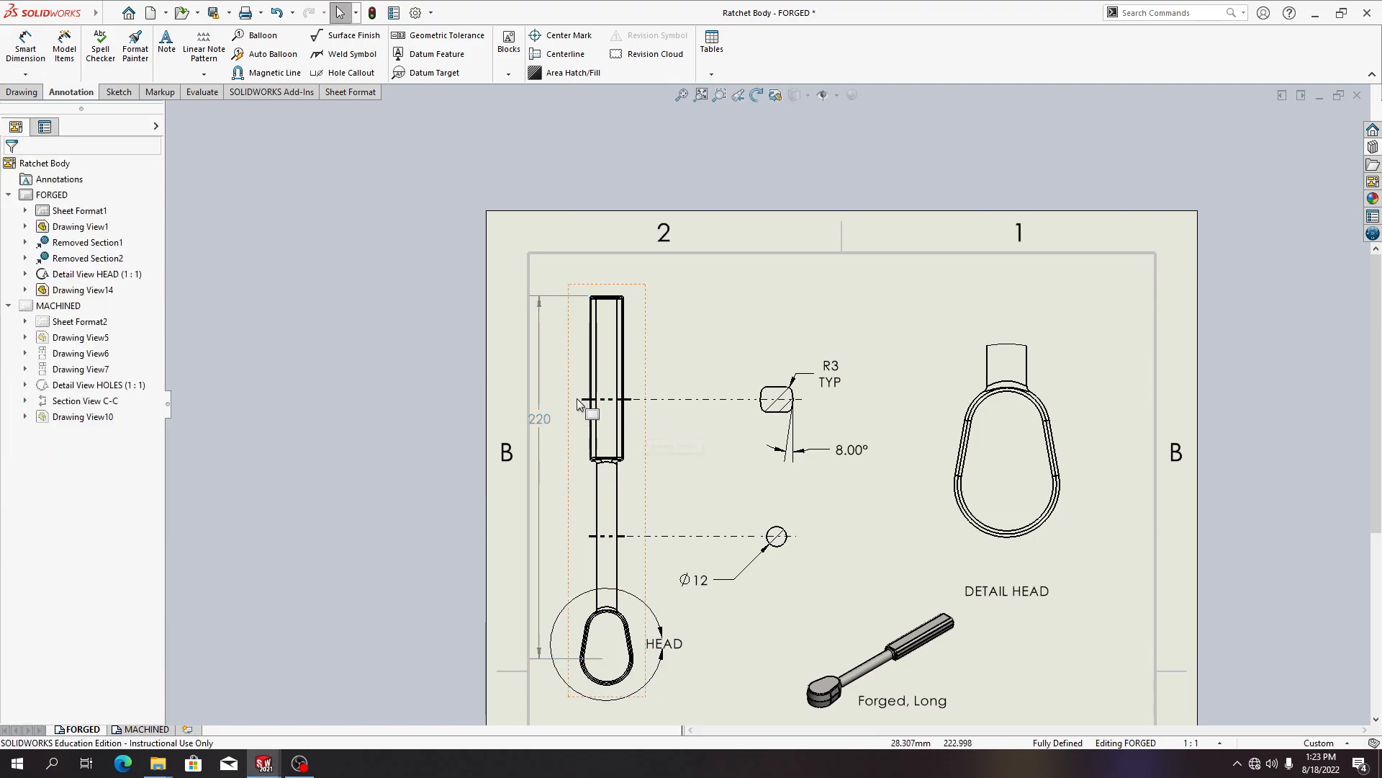
left_click(542, 420)
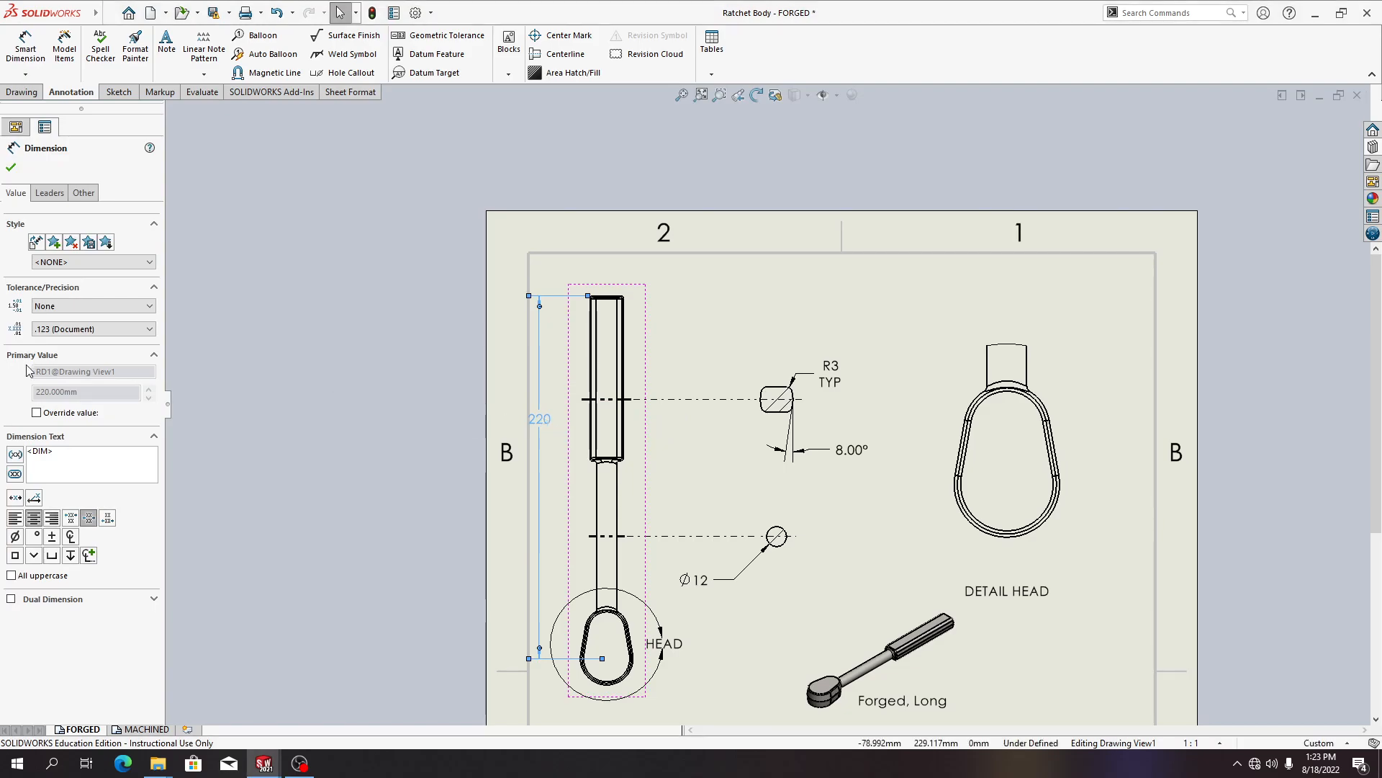
Replace the overall length dimension's value text with two lines: "220 mm Long" and "180 mm Short"
left_click_drag(64, 457, 29, 455)
type("2")
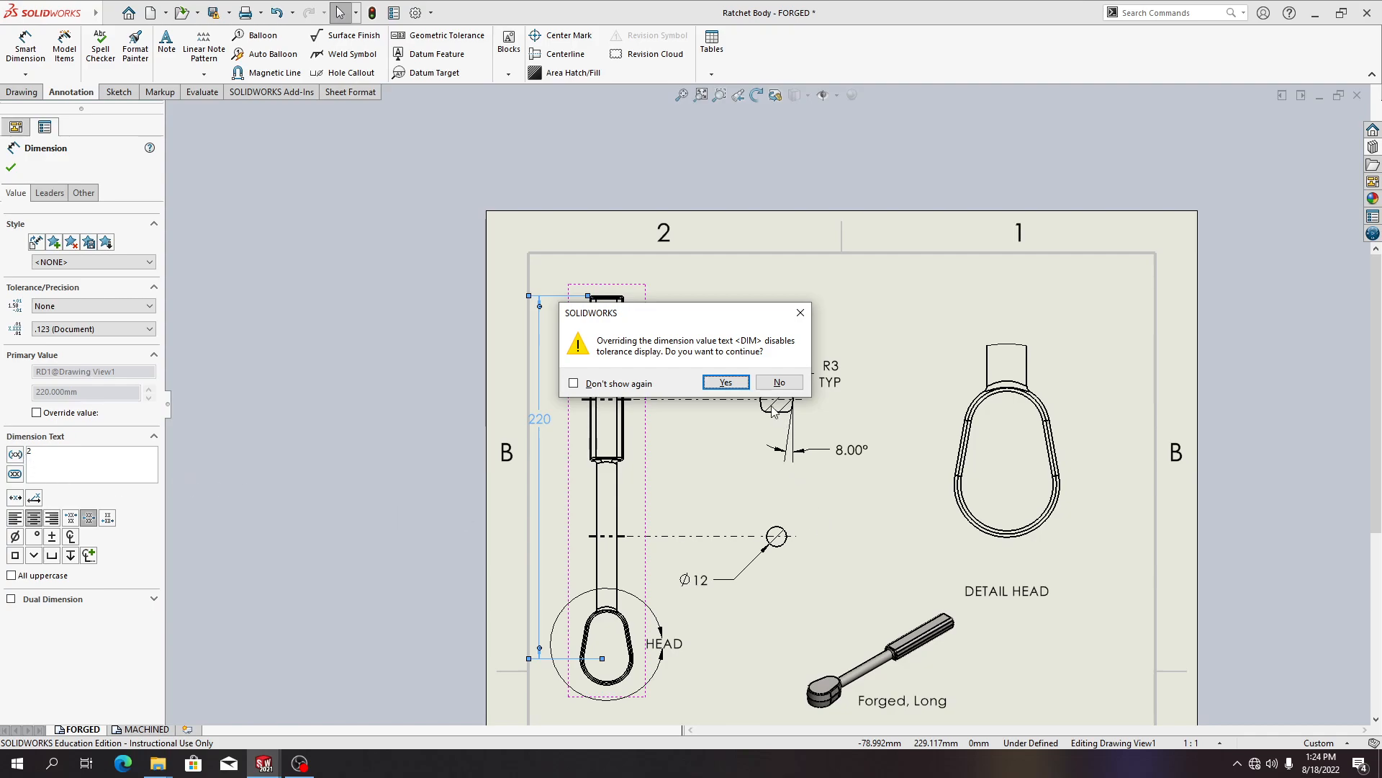
left_click(738, 386)
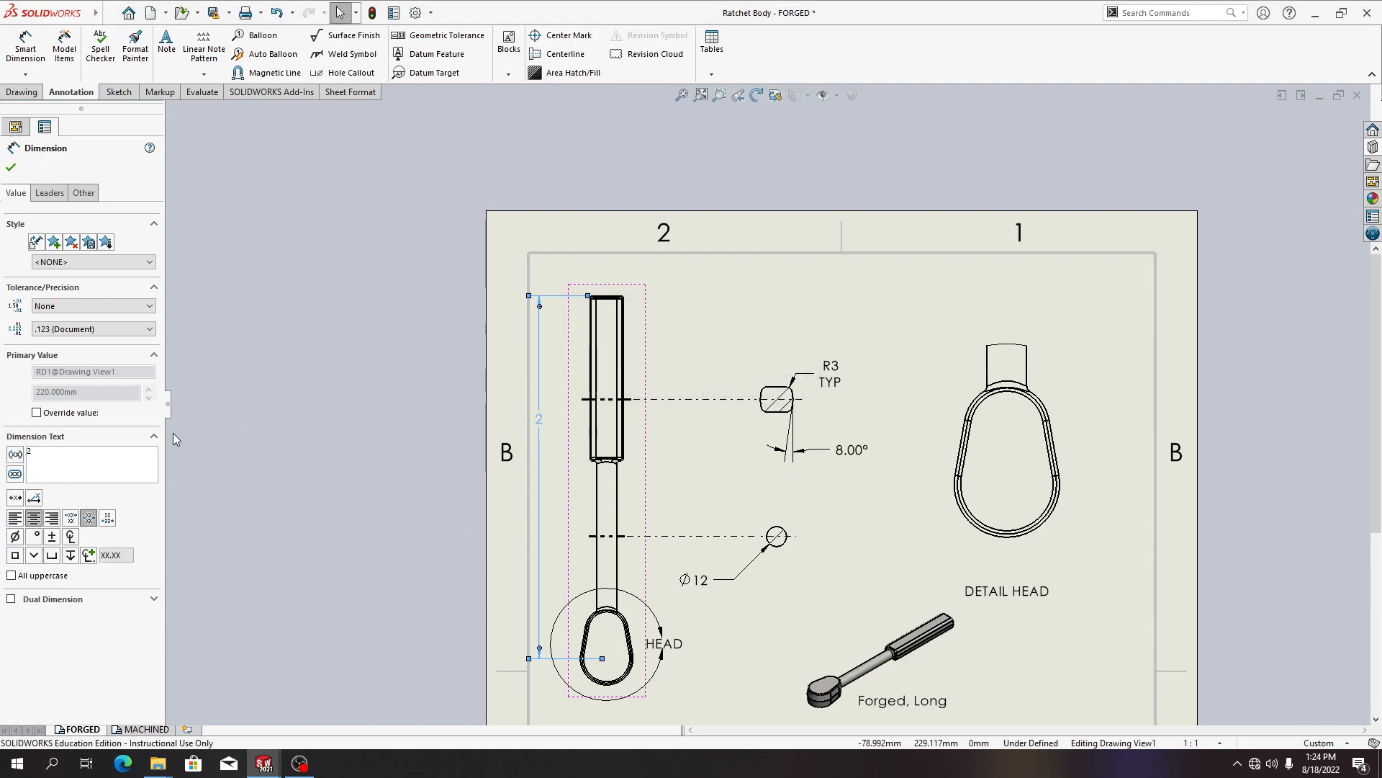
type("2")
type("0 MM IONG")
key("BackSpace")
key("BackSpace")
key("BackSpace")
key("BackSpace")
key("BackSpace")
key("BackSpace")
key("BackSpace")
type("mm Long")
key("Return")
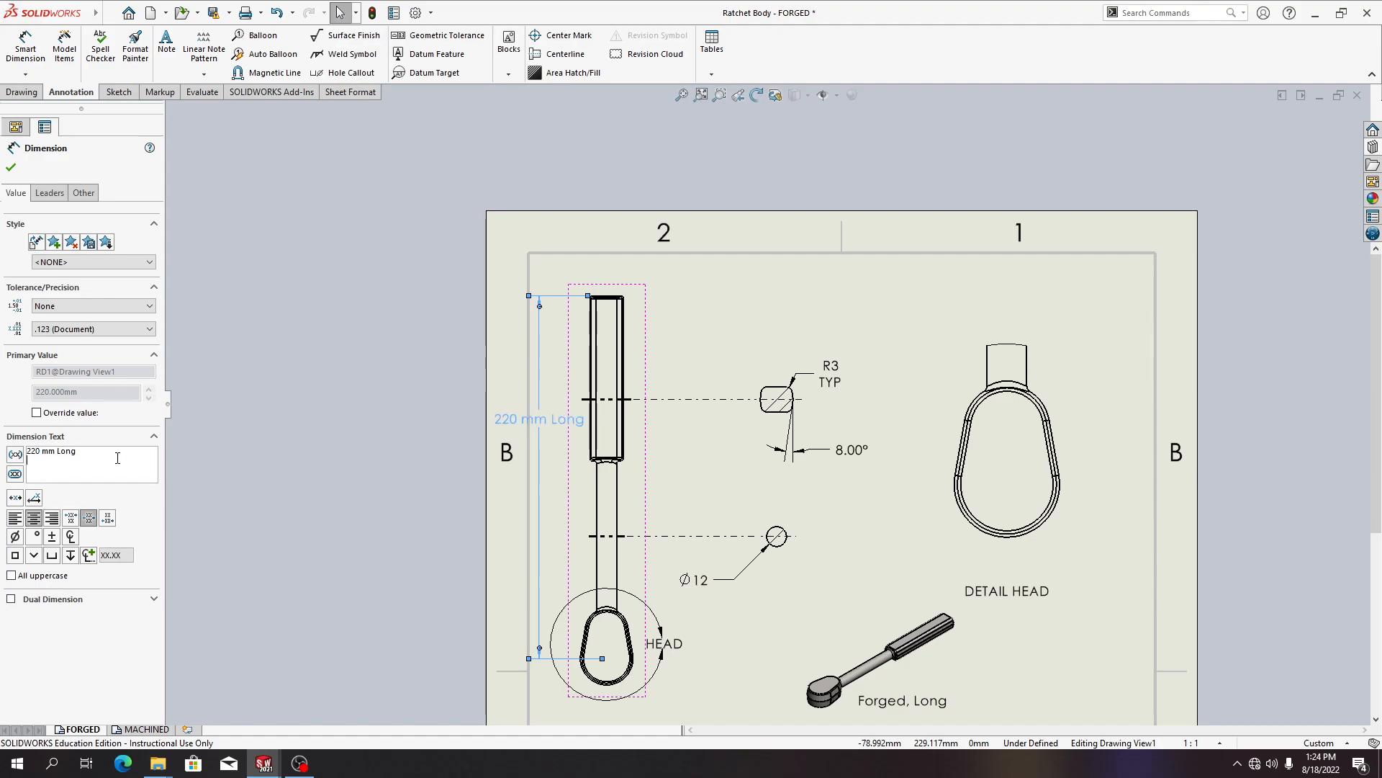
type("180 mm Sh")
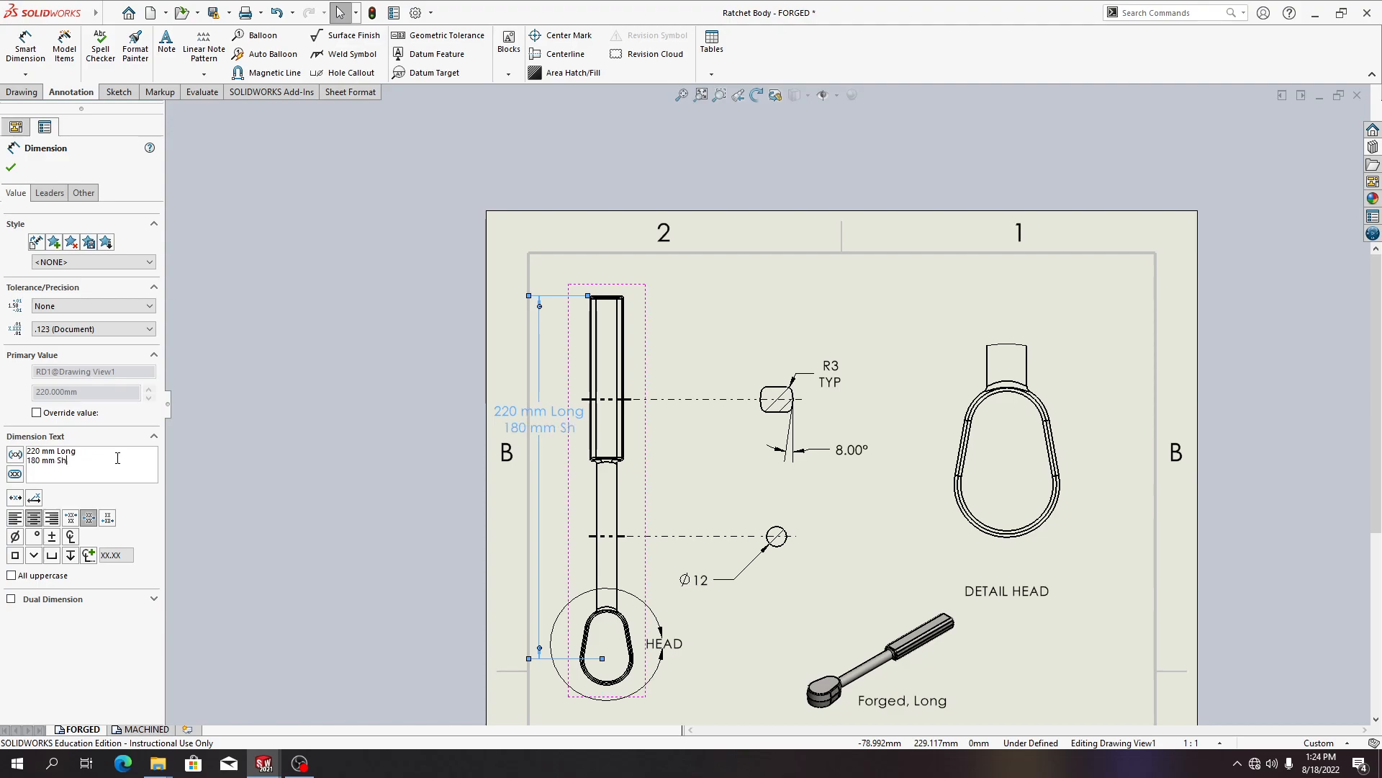
type("ort")
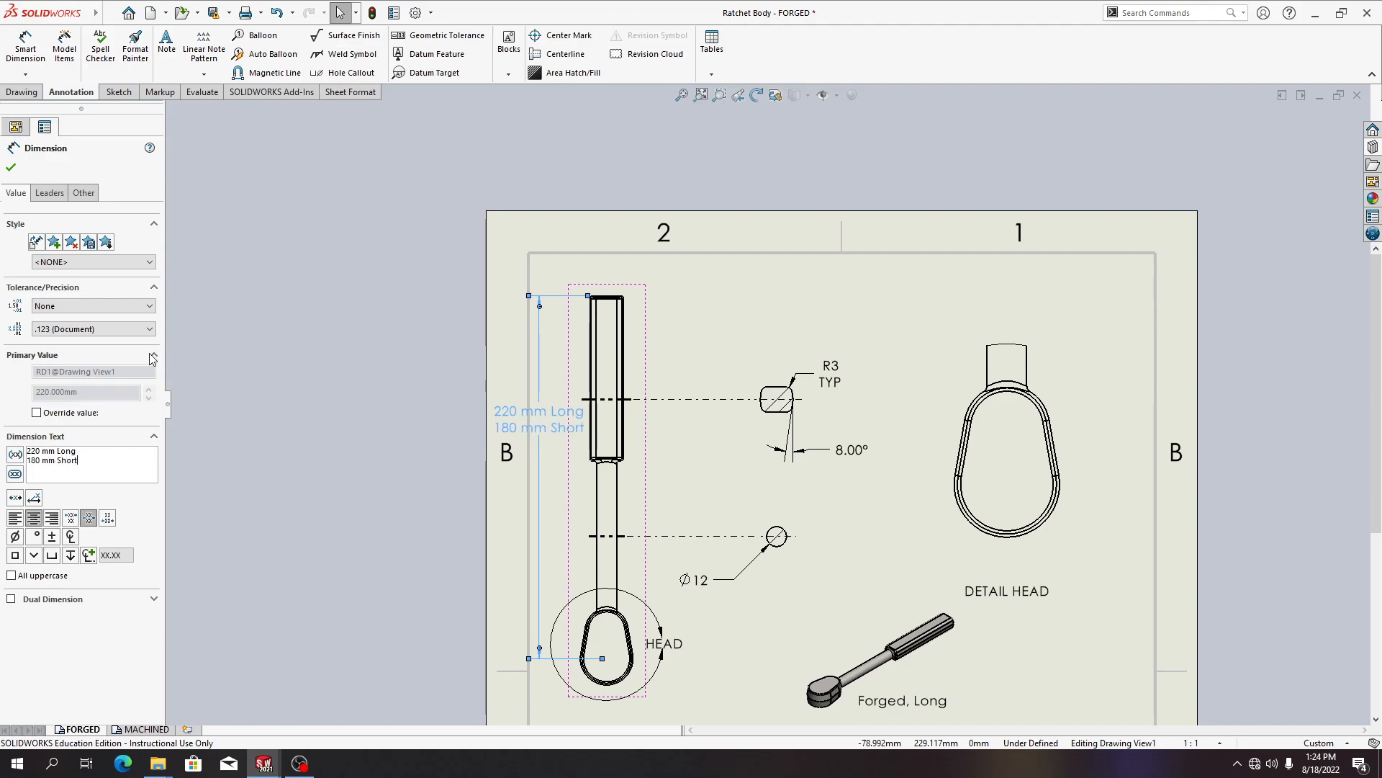
left_click(11, 167)
Move the overall length dimension's text slightly left, away from the handle
left_click(478, 517)
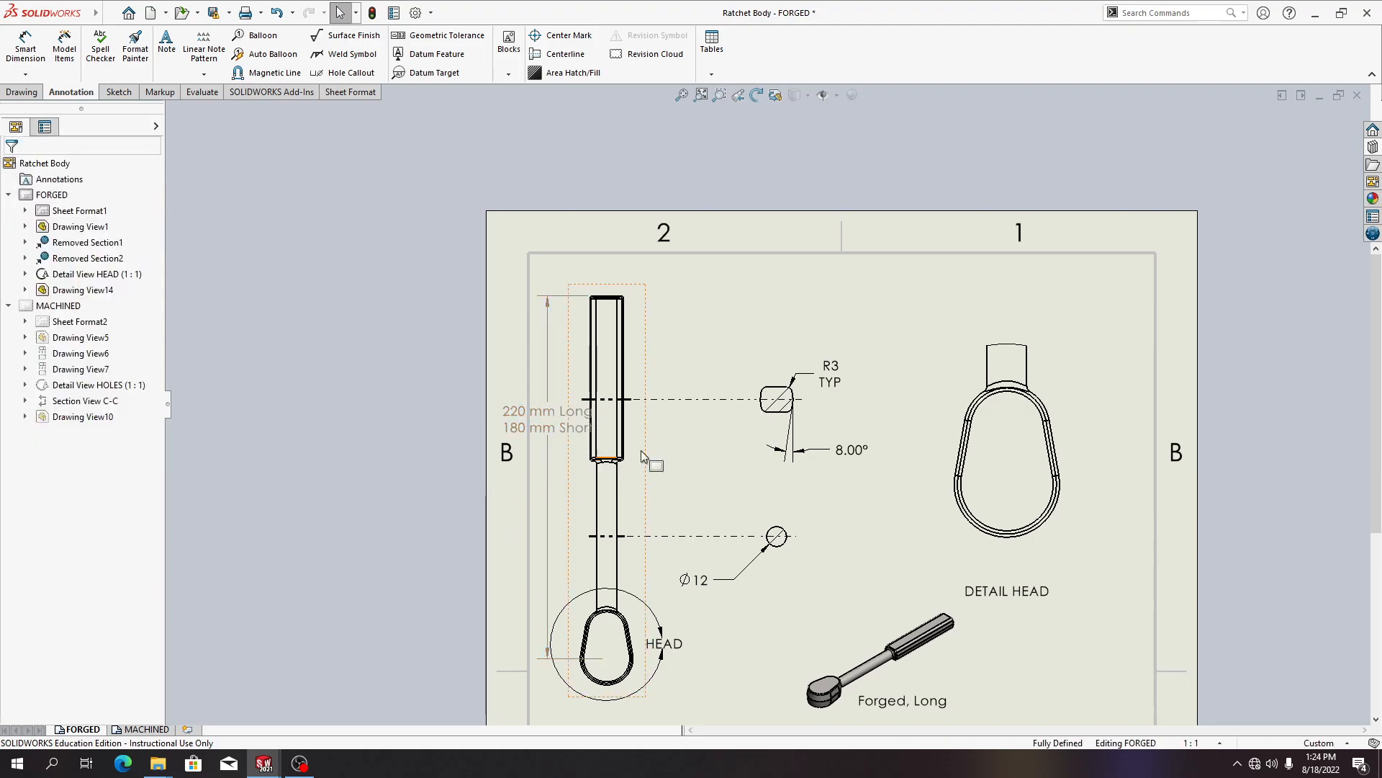
left_click_drag(567, 429, 544, 434)
left_click(284, 422)
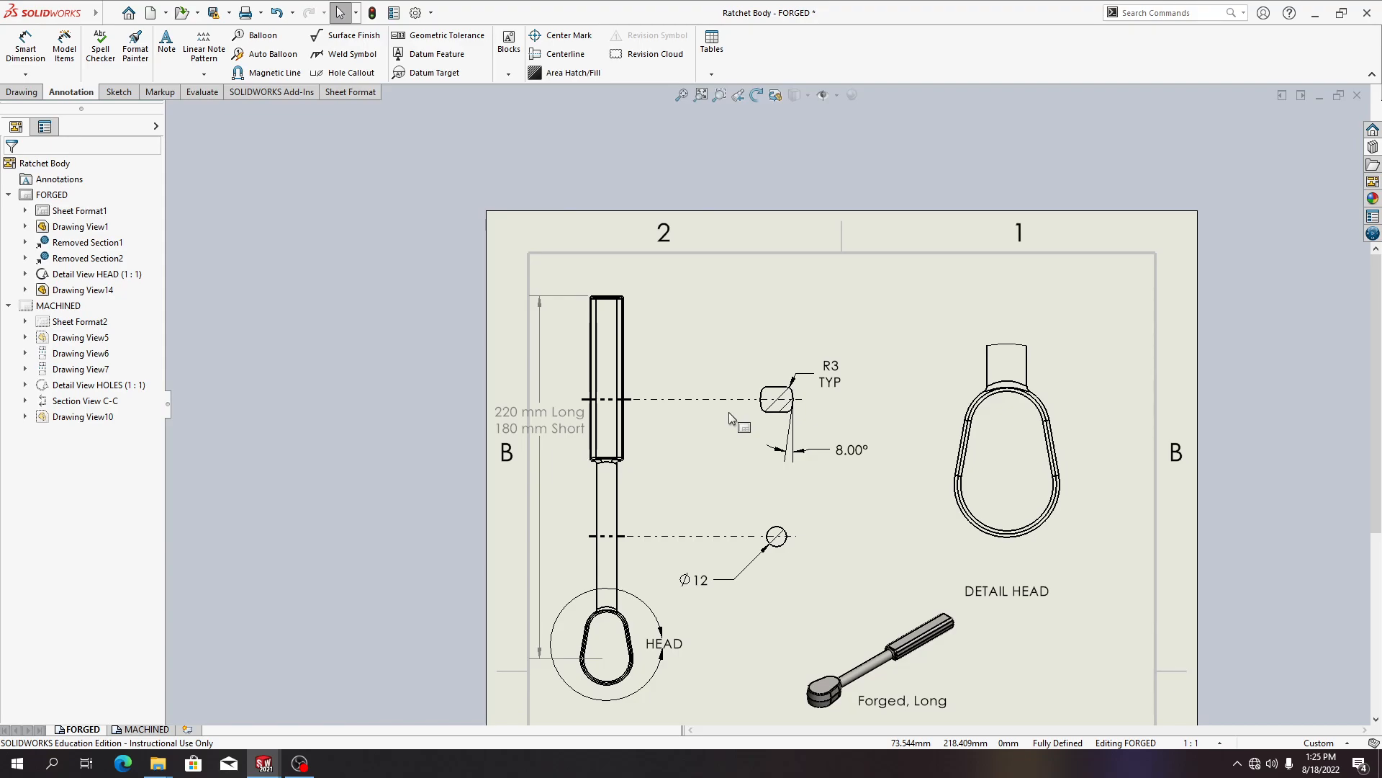
key("alt+Tab")
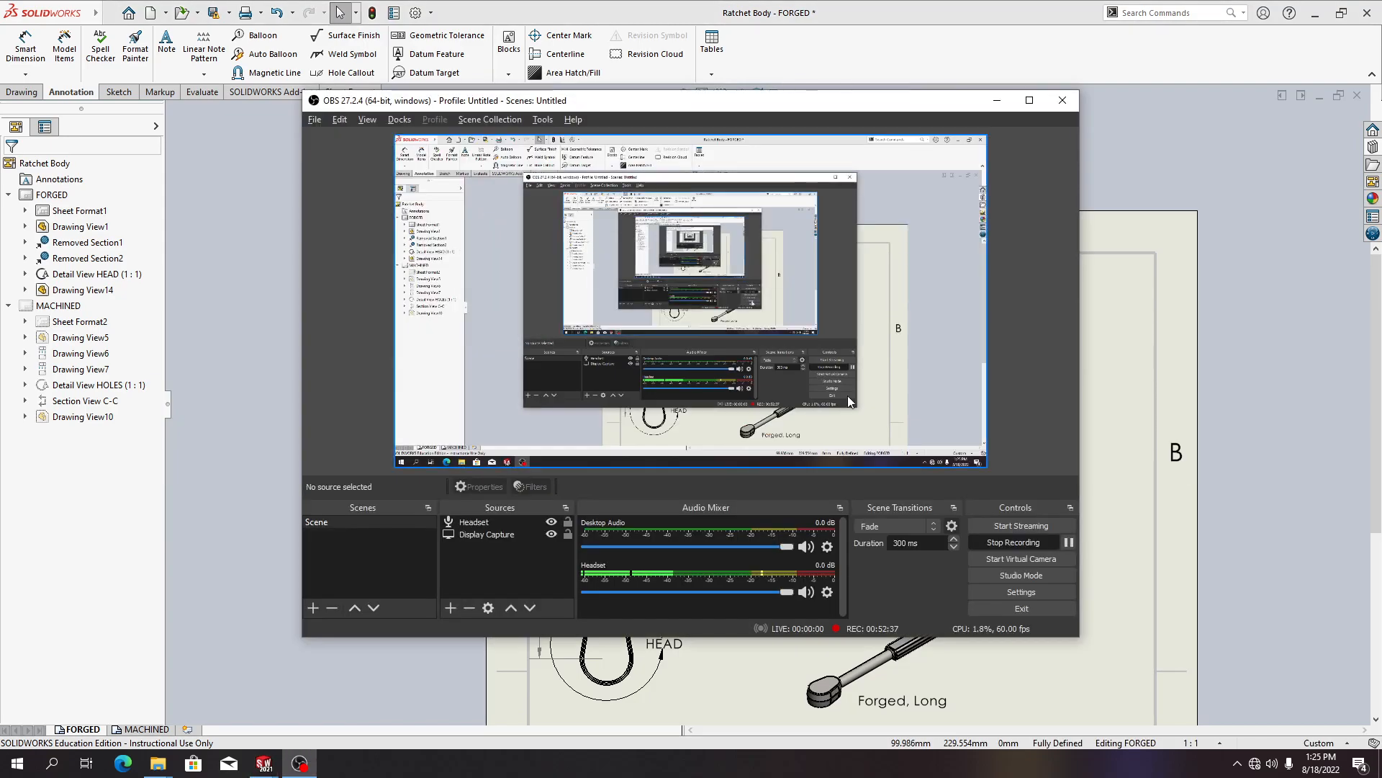